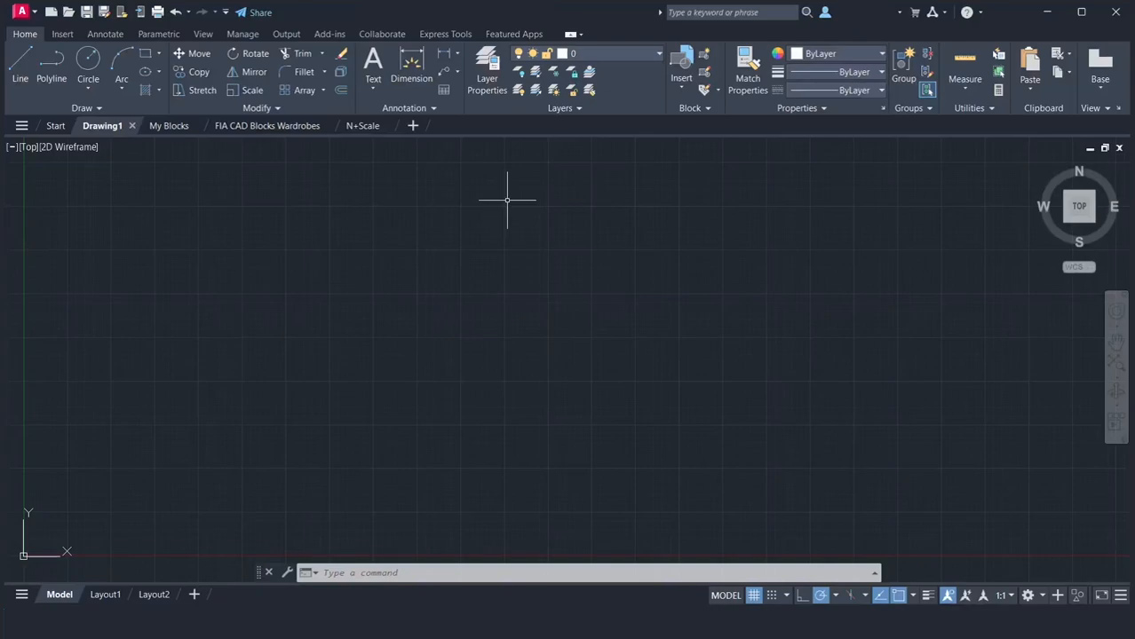
# Set the drawing units to Architectural length with a precision of 0'-0"
pyautogui.write('UN')
pyautogui.press('Return')
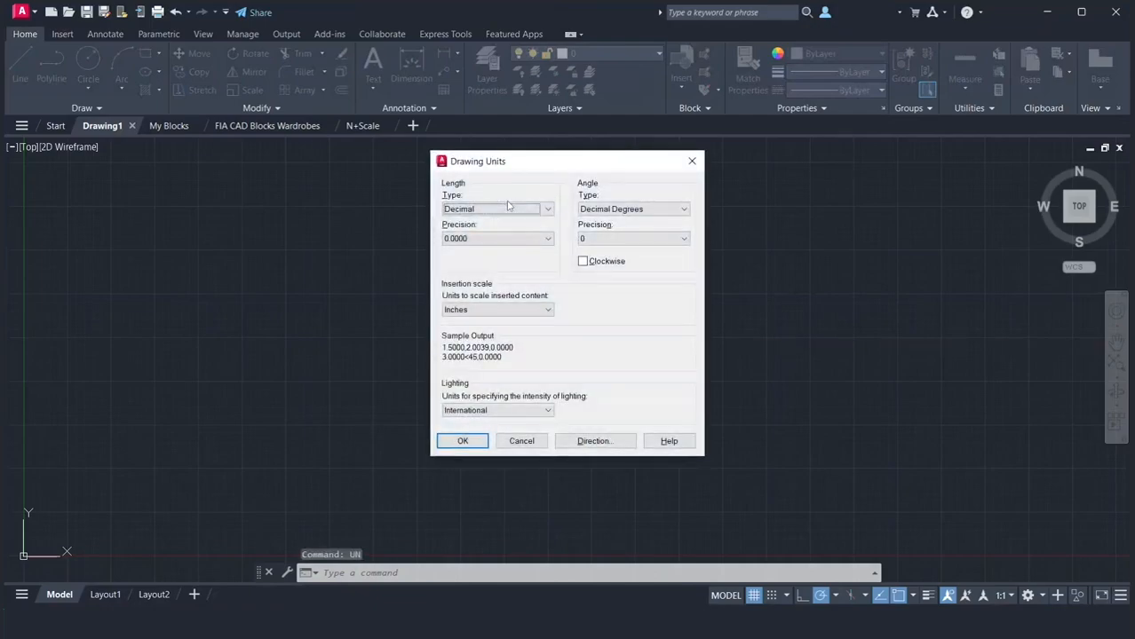
pyautogui.click(502, 210)
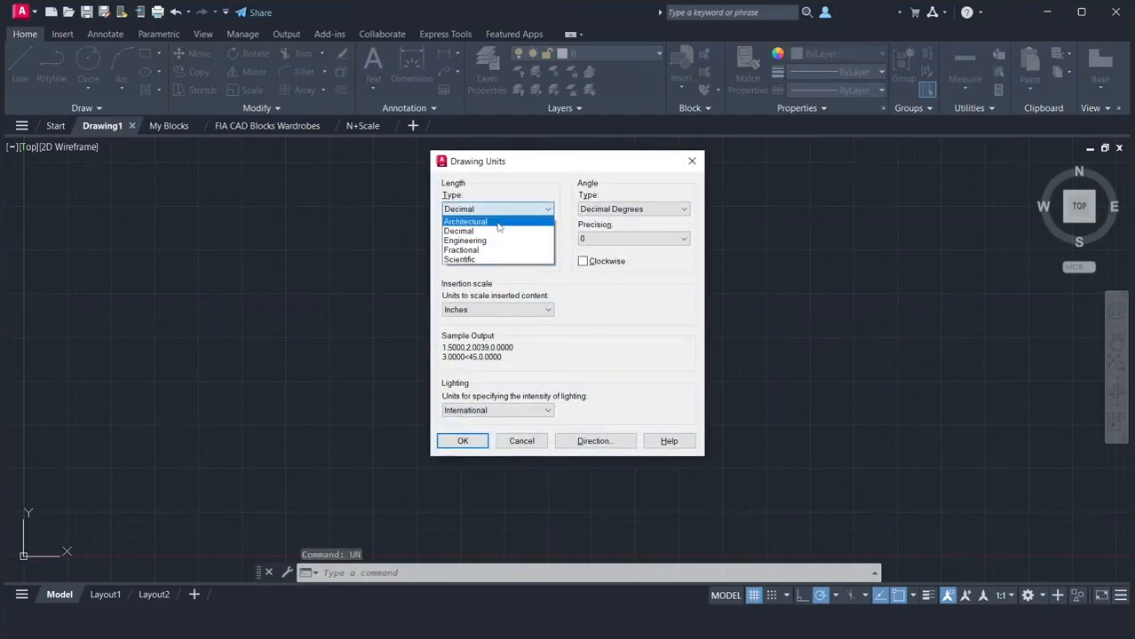
pyautogui.click(499, 217)
pyautogui.click(497, 239)
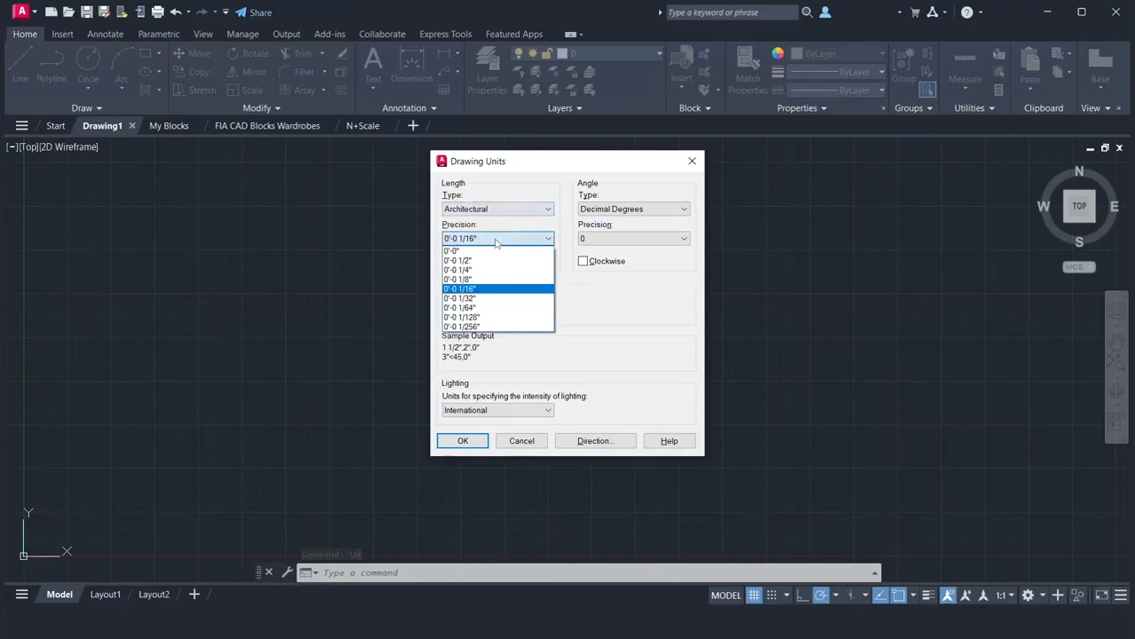
pyautogui.click(488, 249)
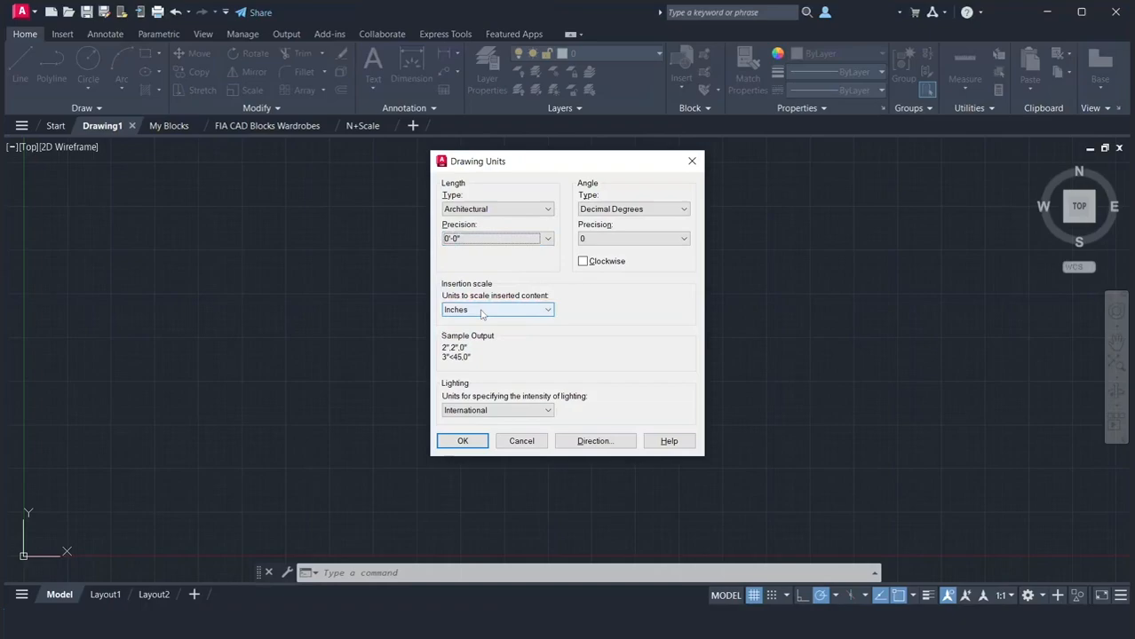
pyautogui.click(462, 441)
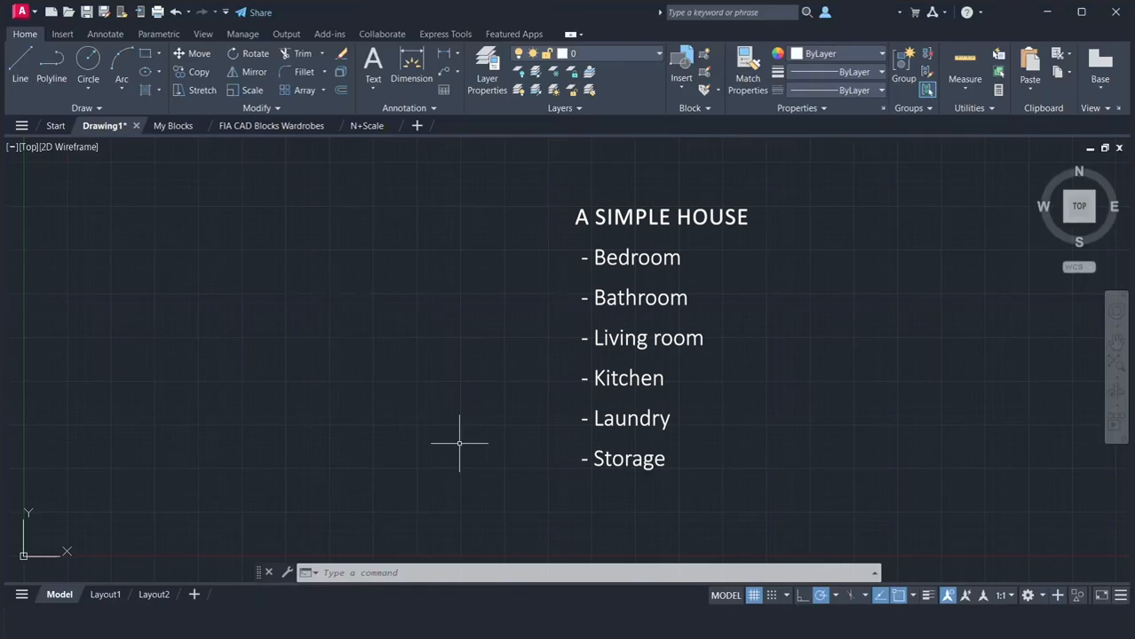
# Create multiline text in a box about 2'-11" across its diagonal, with "Bedroom" on the first line and "xxxxx" on the second
pyautogui.click(371, 89)
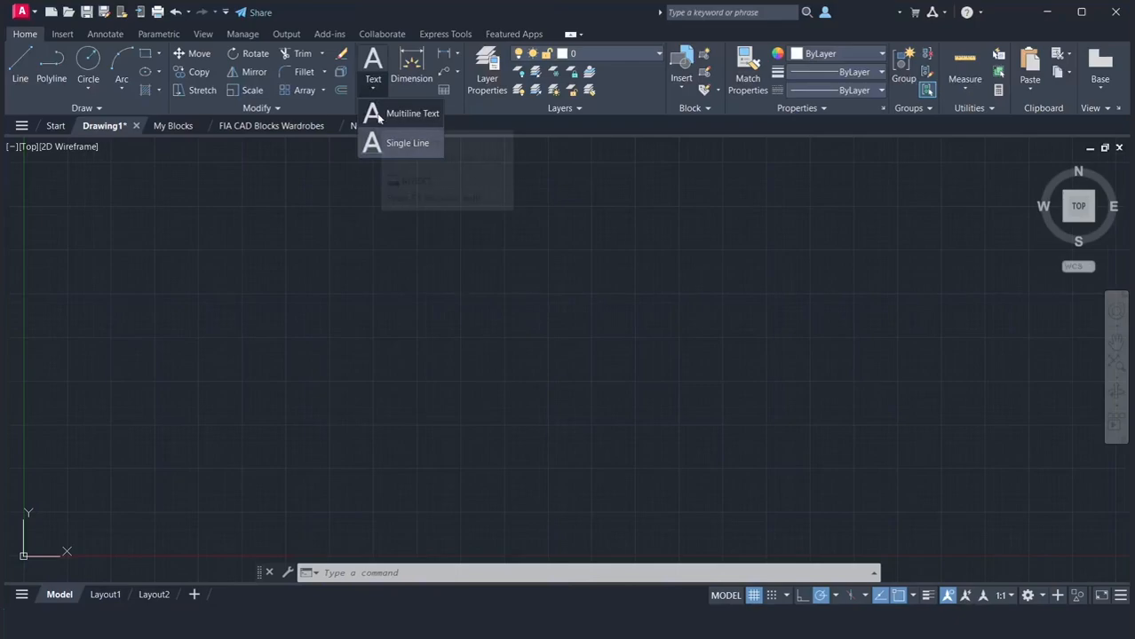
pyautogui.click(285, 236)
pyautogui.write('mt')
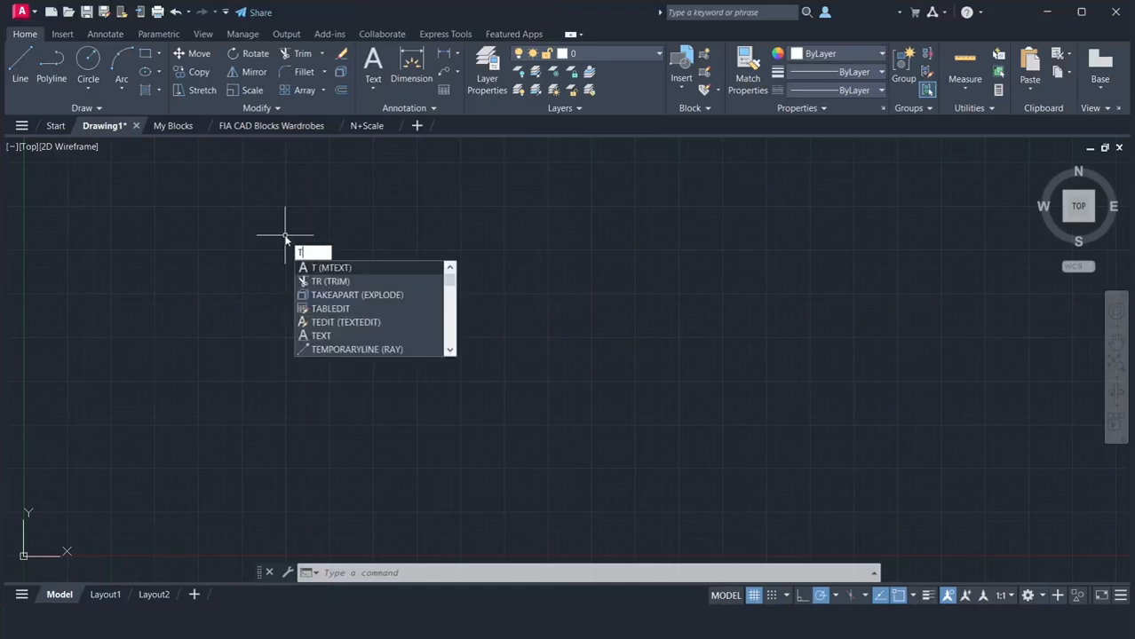
pyautogui.press('Return')
pyautogui.click(263, 181)
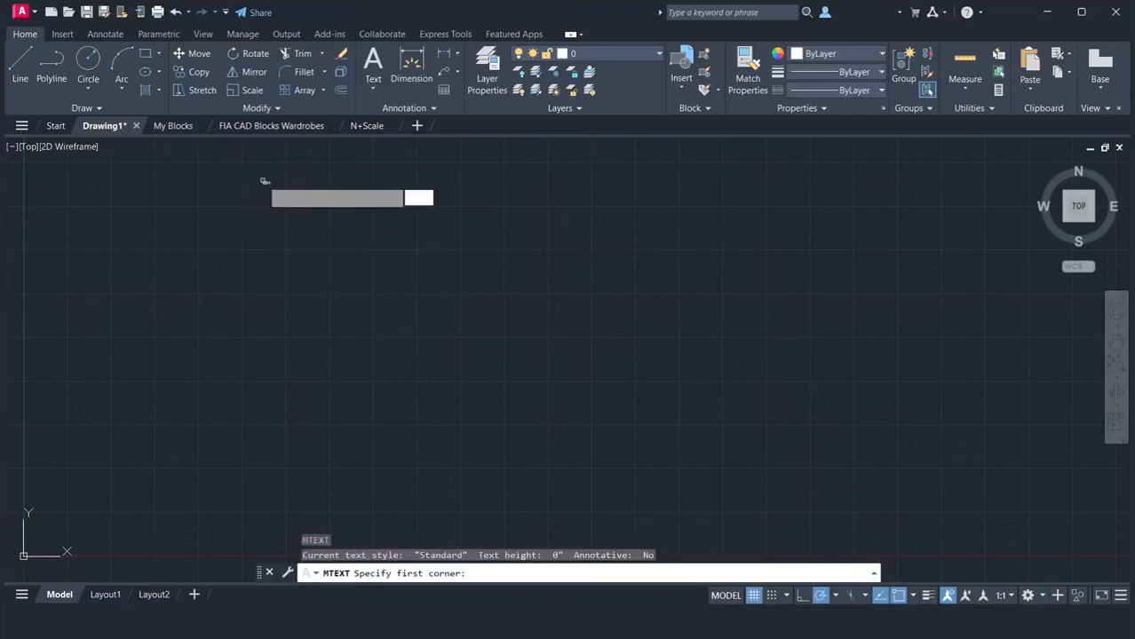
pyautogui.click(814, 433)
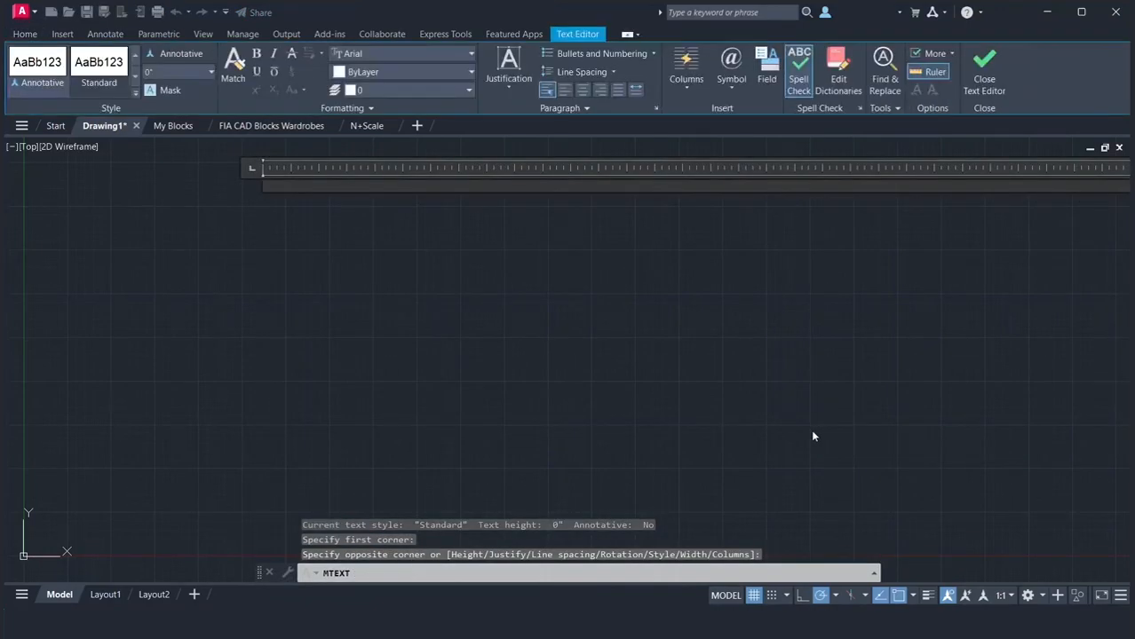
pyautogui.write('Bedroom')
pyautogui.press('Return')
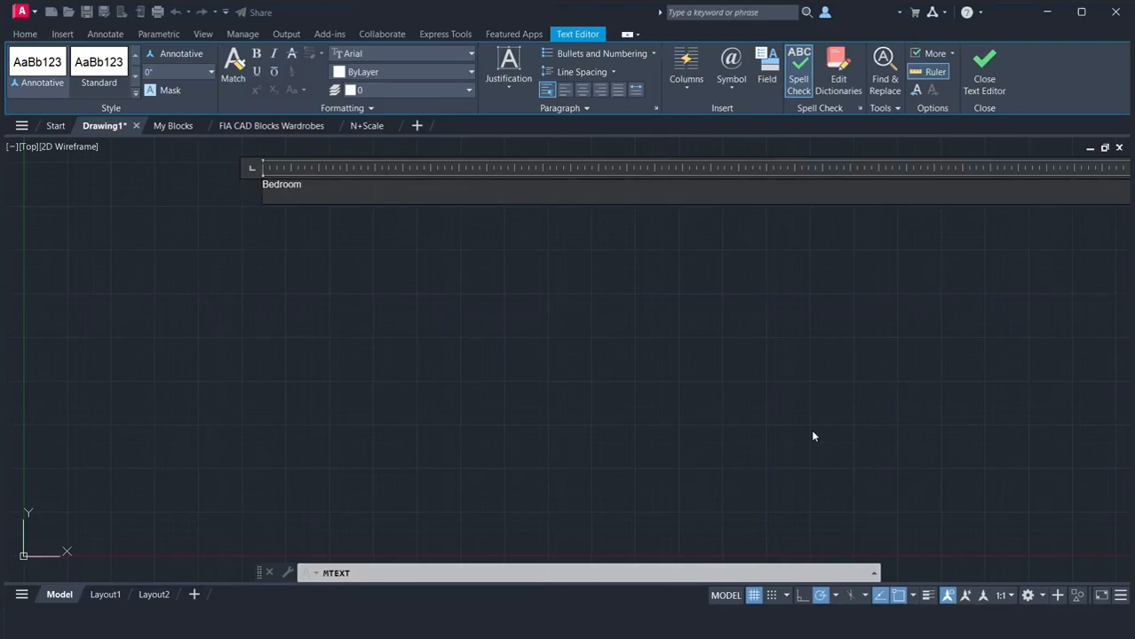
pyautogui.write('xxxxx')
# Change the font of both text lines to Calibri
pyautogui.moveTo(287, 197); pyautogui.dragTo(251, 184)
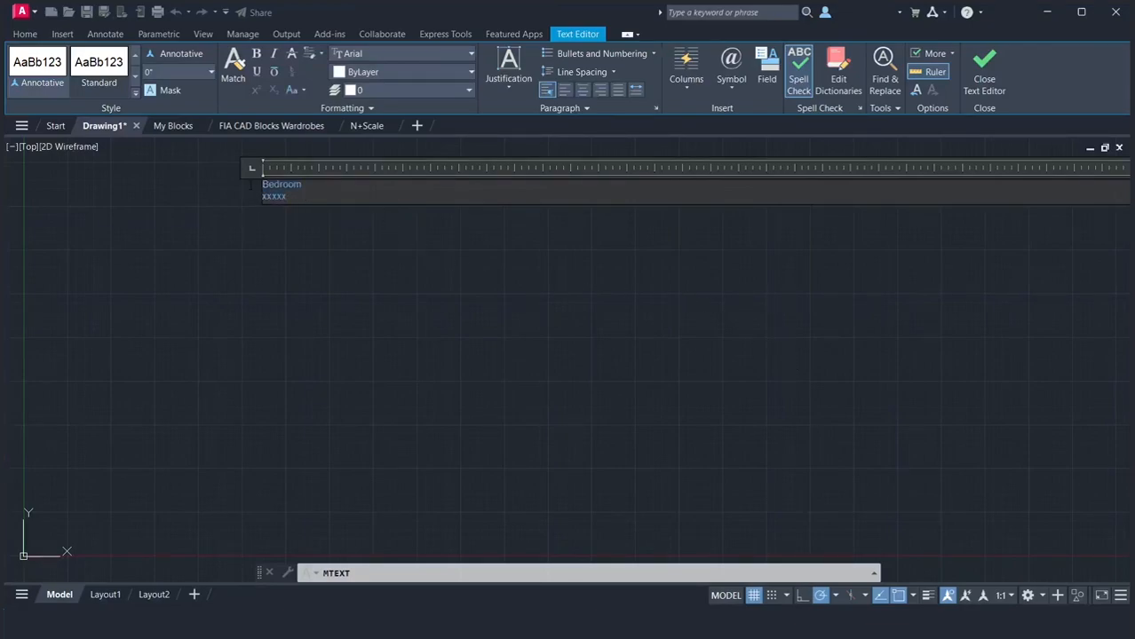
pyautogui.click(372, 53)
pyautogui.scroll(-4, 377, 166)
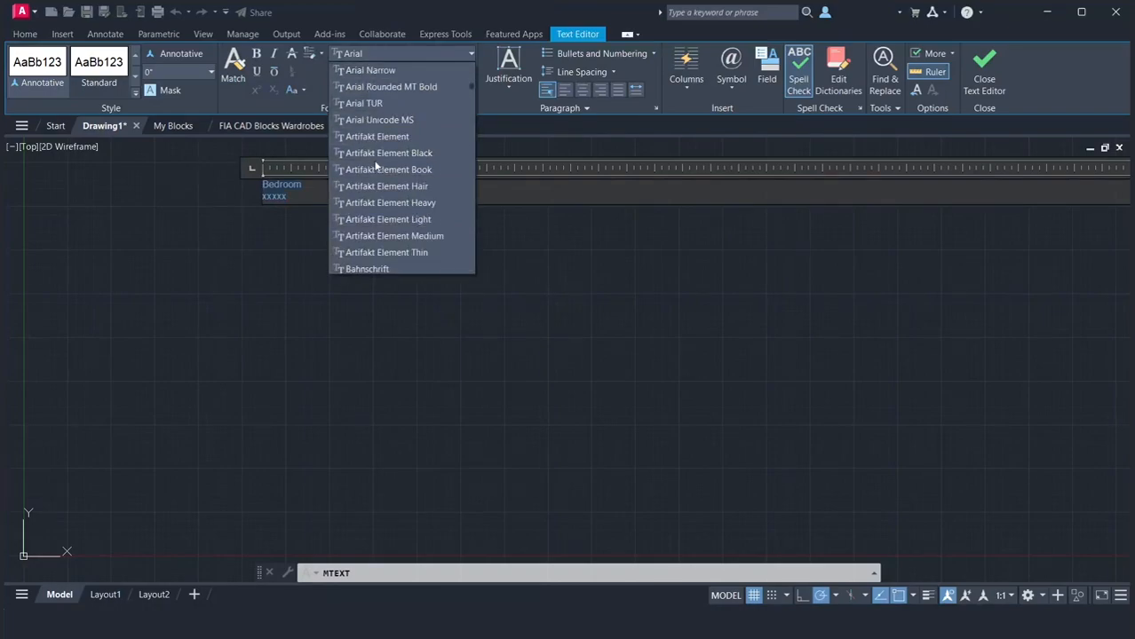
pyautogui.scroll(-8, 376, 166)
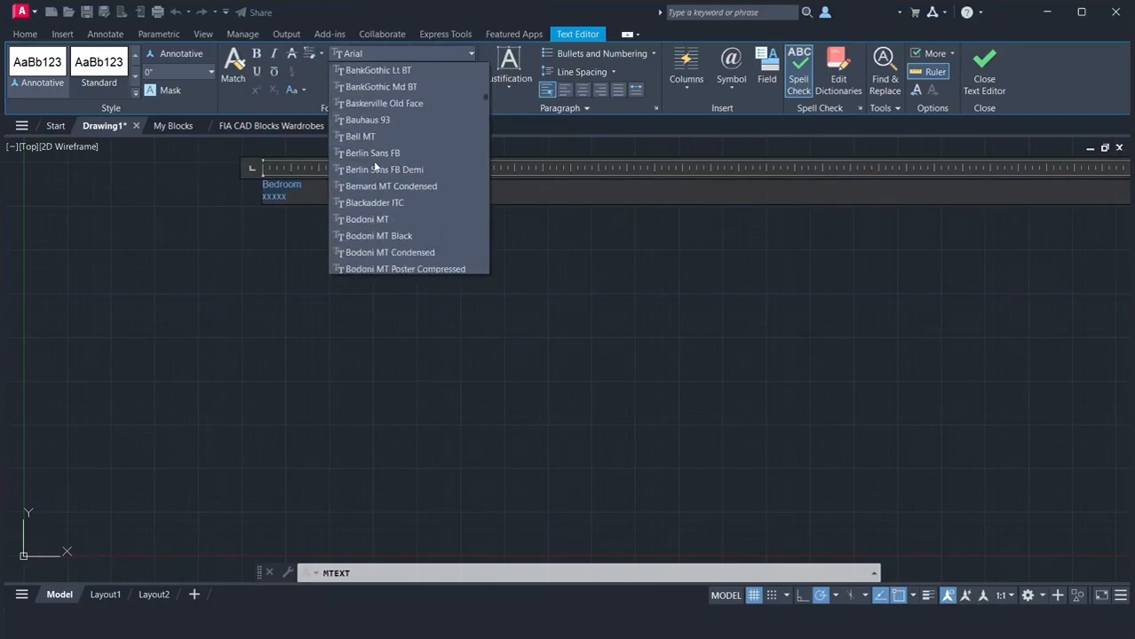
pyautogui.scroll(-3, 375, 166)
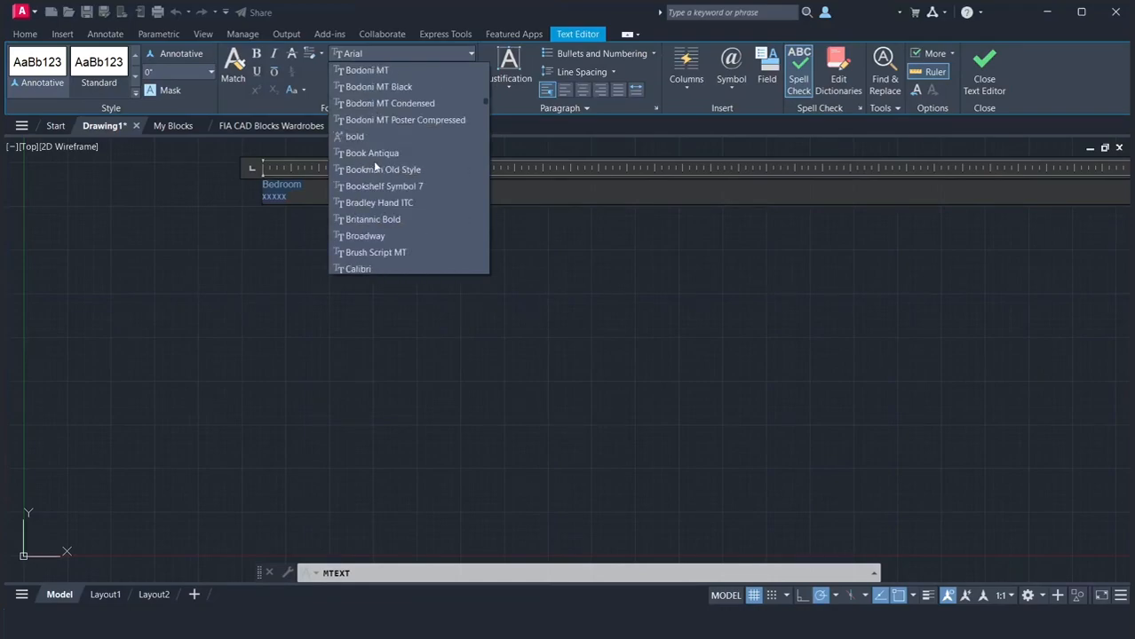
pyautogui.scroll(-1, 373, 161)
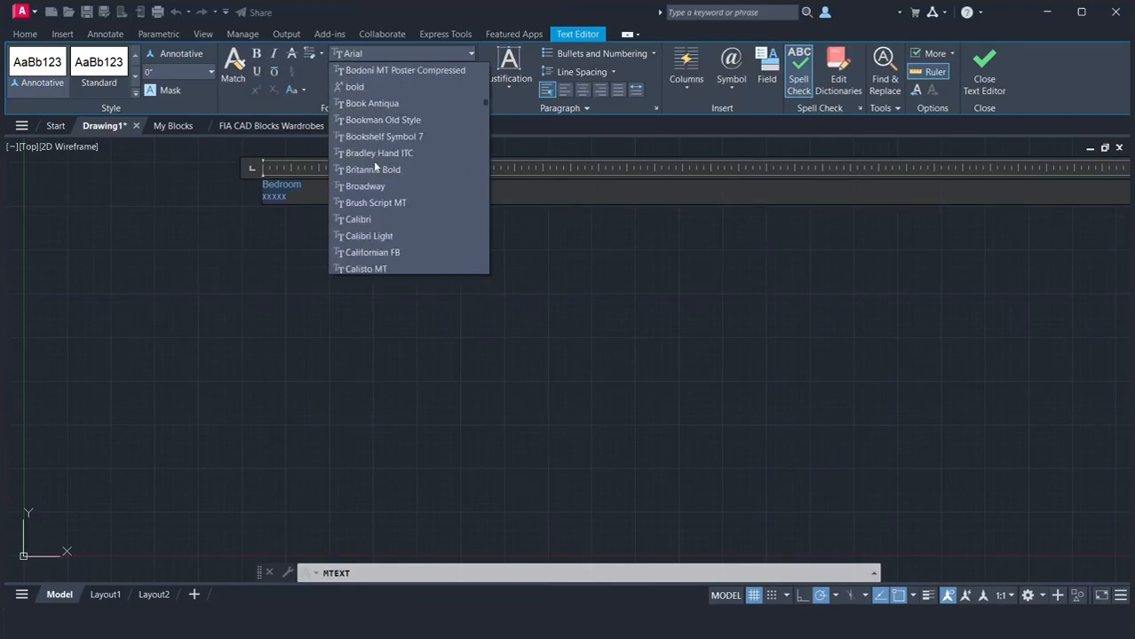
pyautogui.click(358, 220)
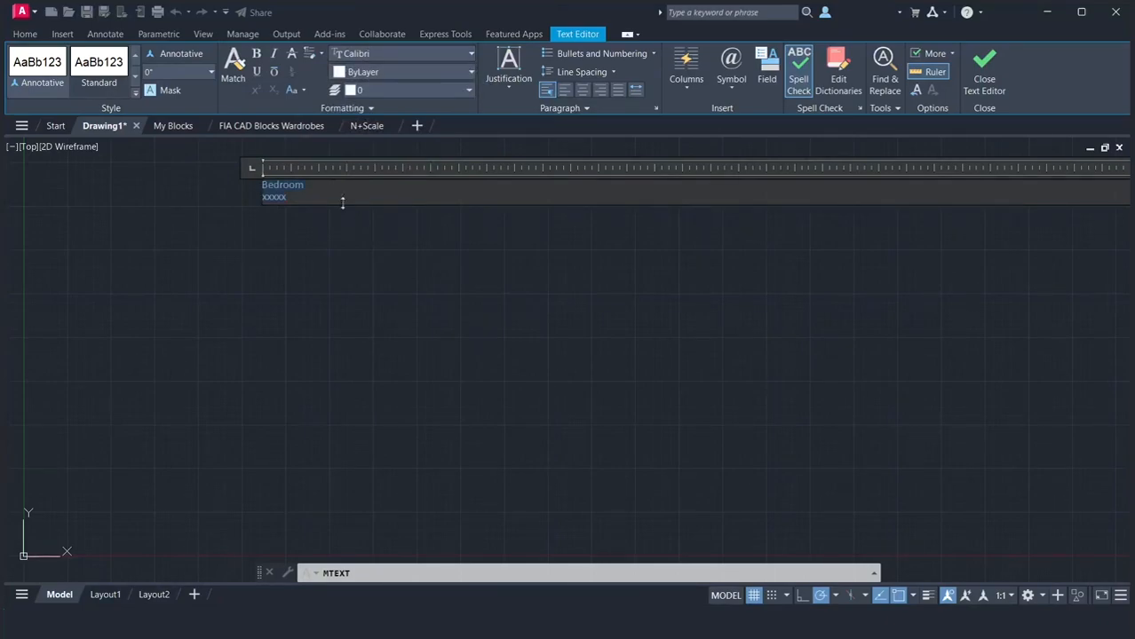
# Set the height of both selected text lines to 4"
pyautogui.click(178, 71)
pyautogui.write("4'")
pyautogui.press('Return')
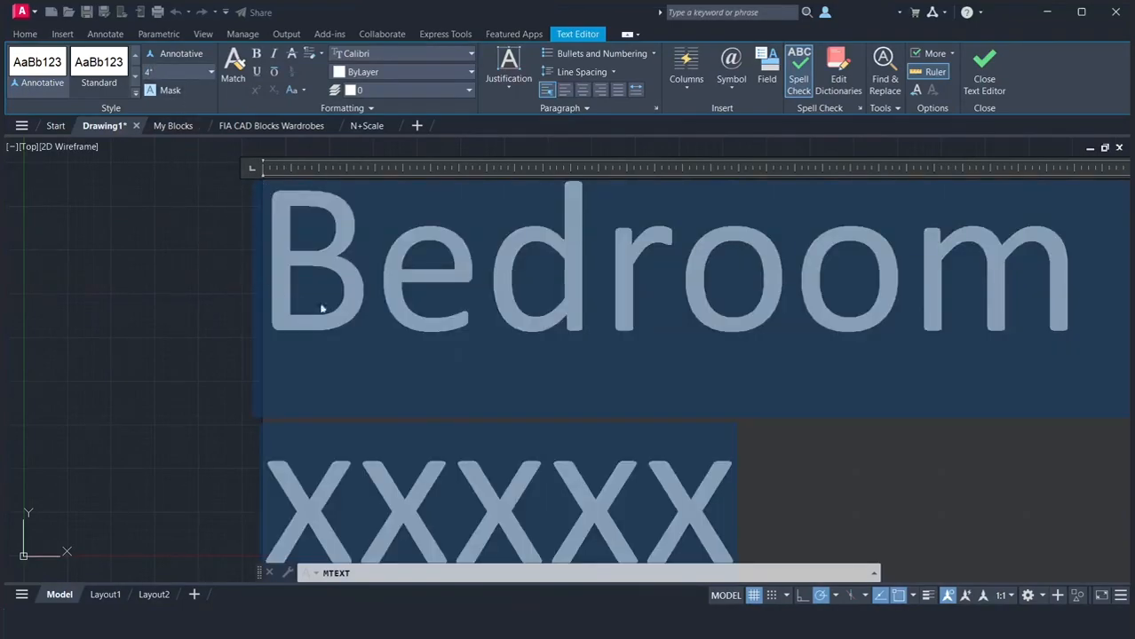
# Apply 1.5x line spacing and underlining to both text lines and finish editing the text
pyautogui.scroll(-4, 382, 324)
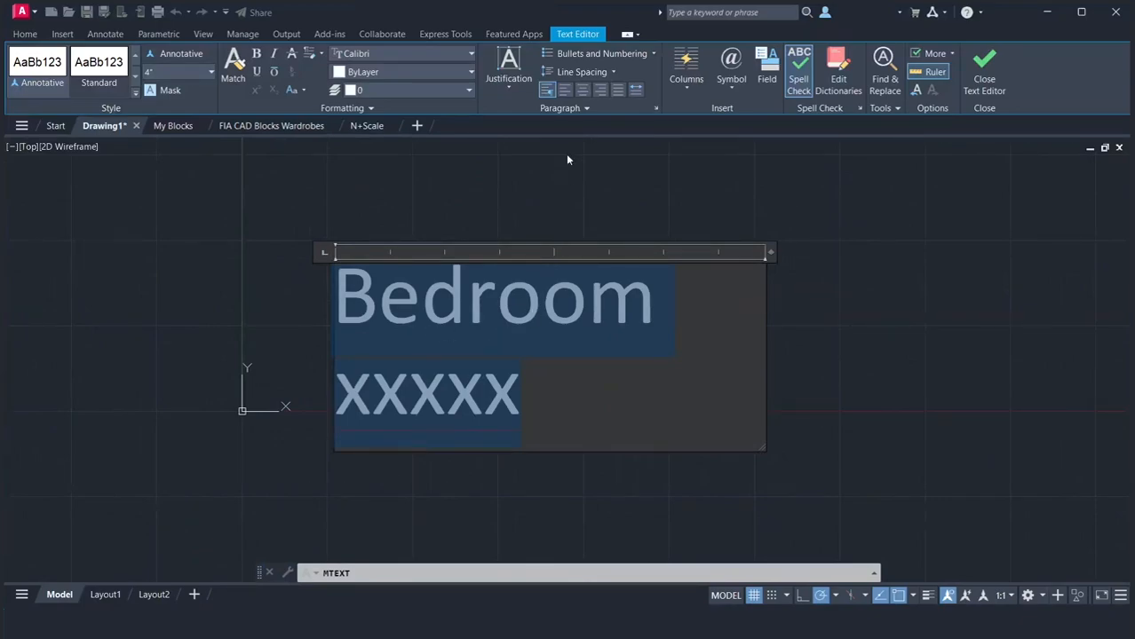
pyautogui.click(552, 73)
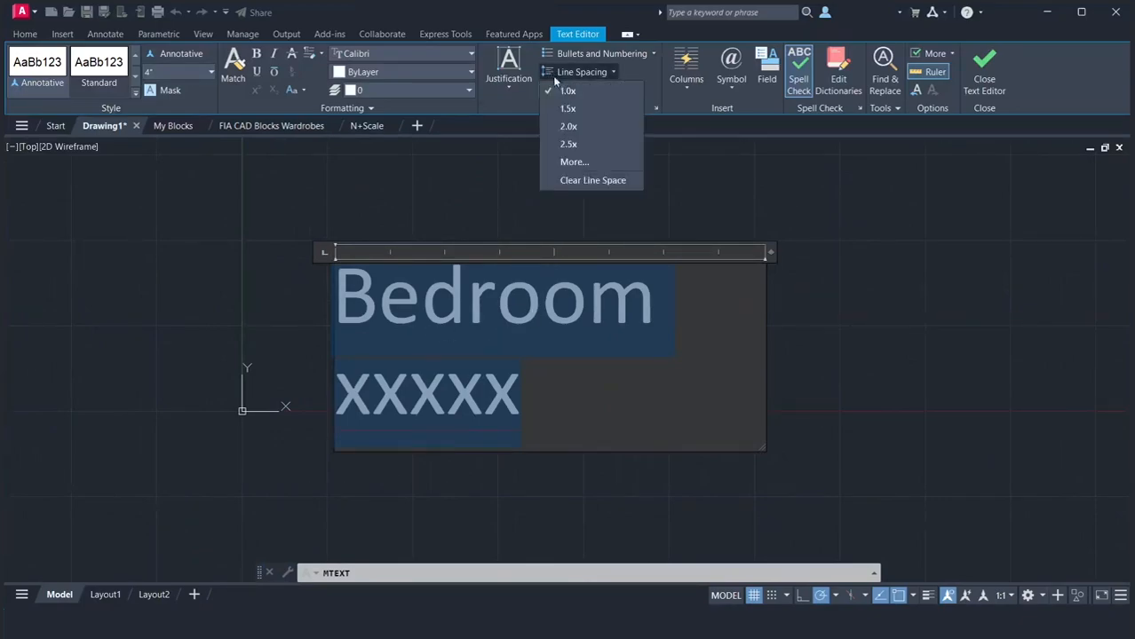
pyautogui.click(559, 108)
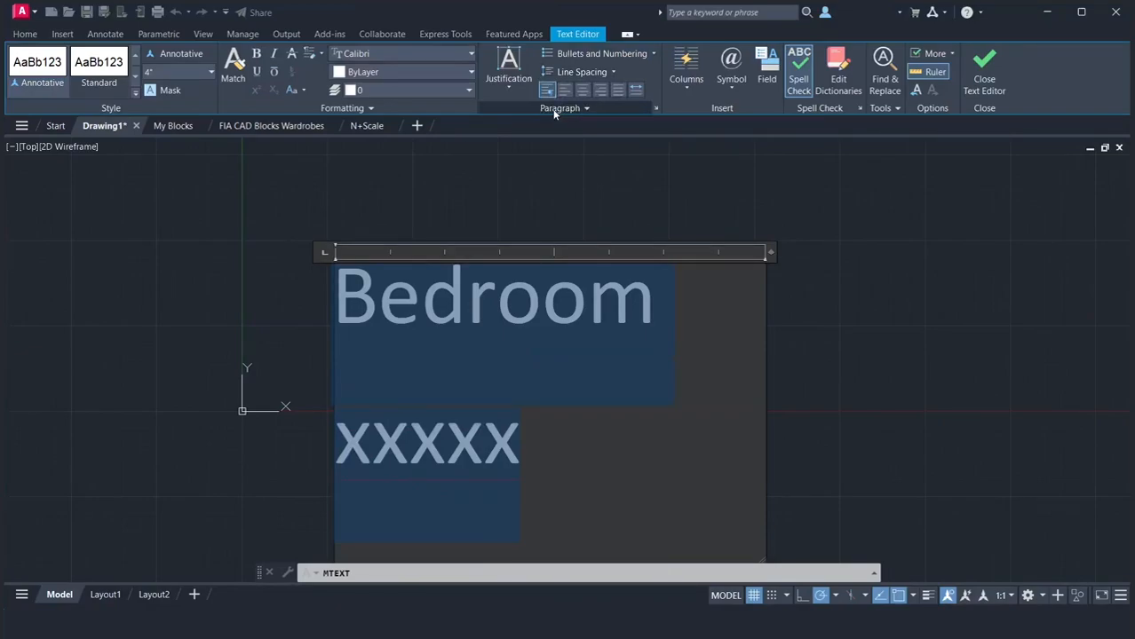
pyautogui.click(257, 74)
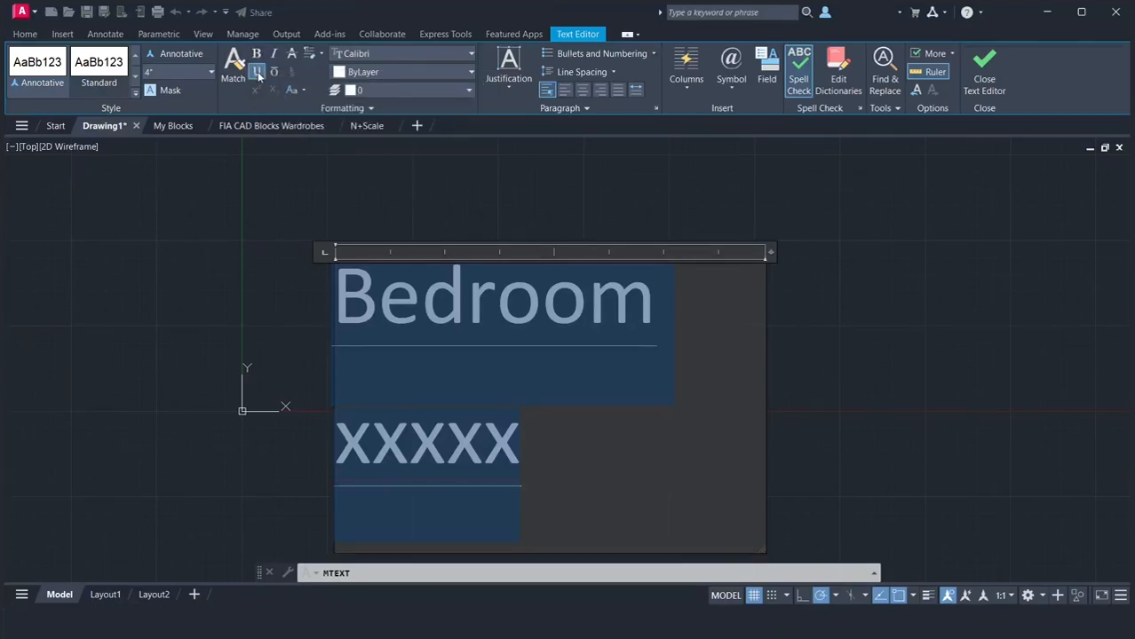
pyautogui.click(265, 217)
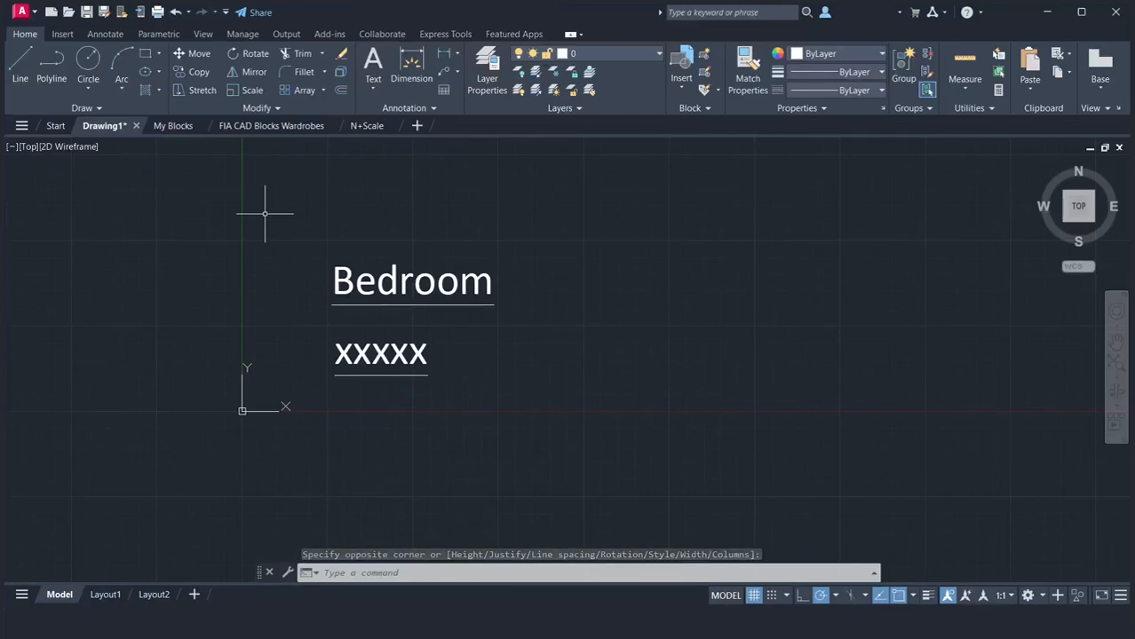
# Reopen the Bedroom text for editing and set the line spacing of both lines to 1.0x
pyautogui.doubleClick(372, 284)
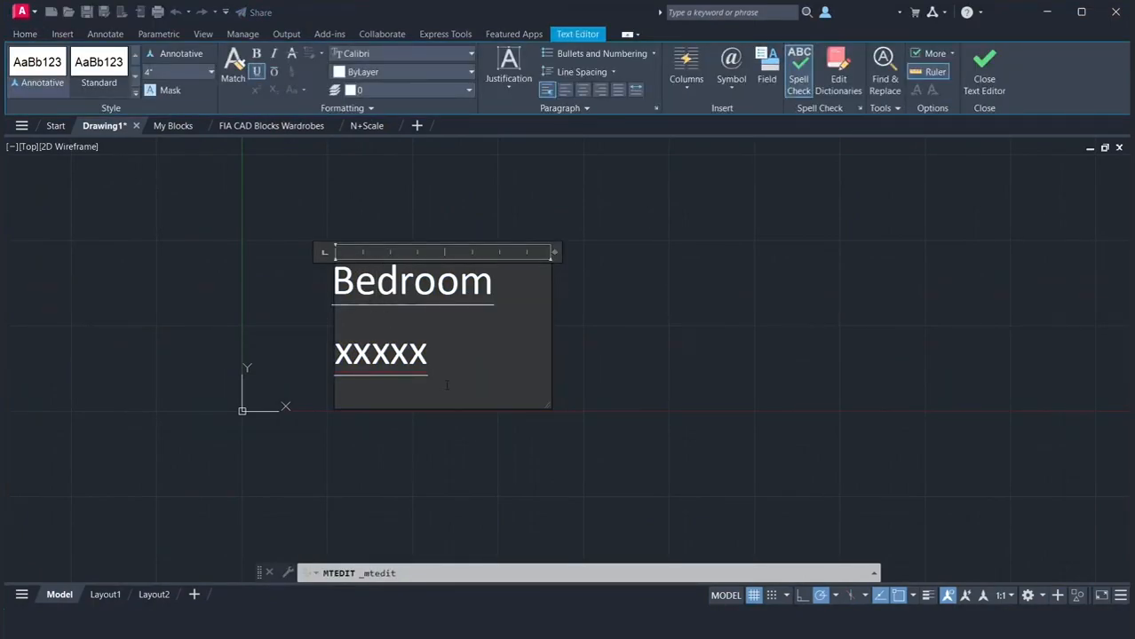
pyautogui.moveTo(443, 373); pyautogui.dragTo(333, 271)
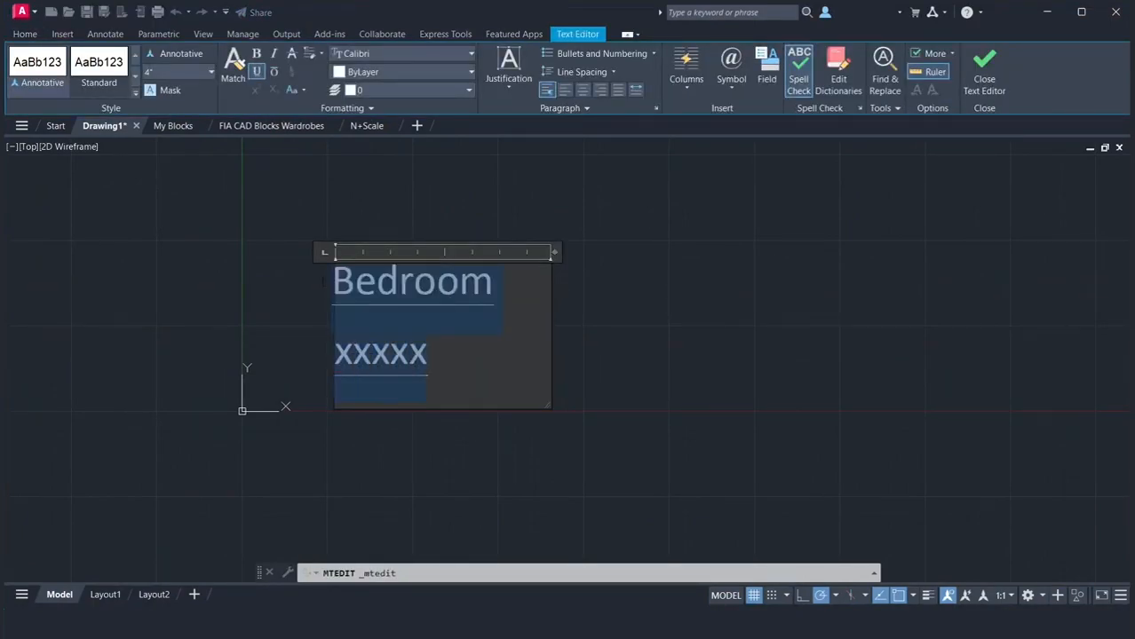
pyautogui.click(581, 72)
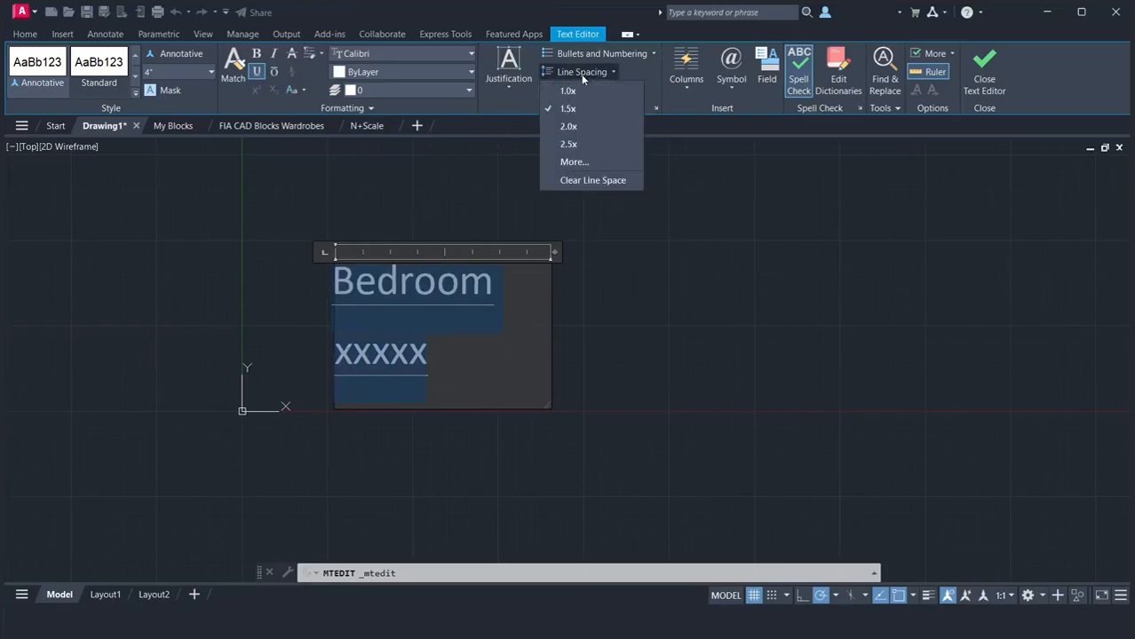
pyautogui.click(567, 90)
# Remove the underline from the "xxxxx" line only
pyautogui.click(447, 335)
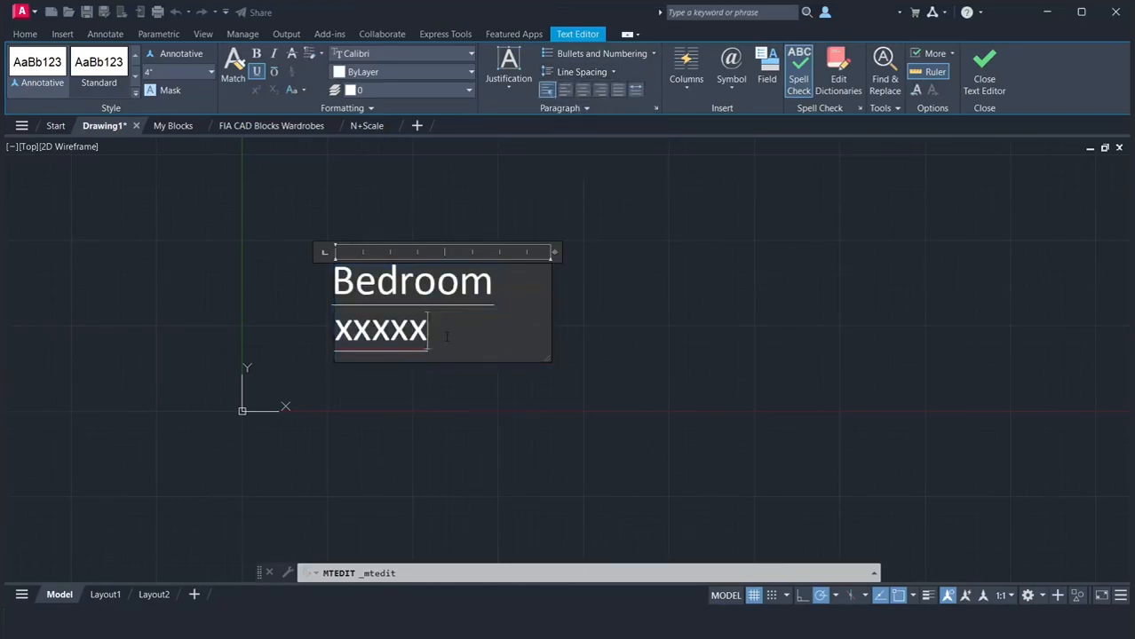
pyautogui.moveTo(447, 336); pyautogui.dragTo(330, 330)
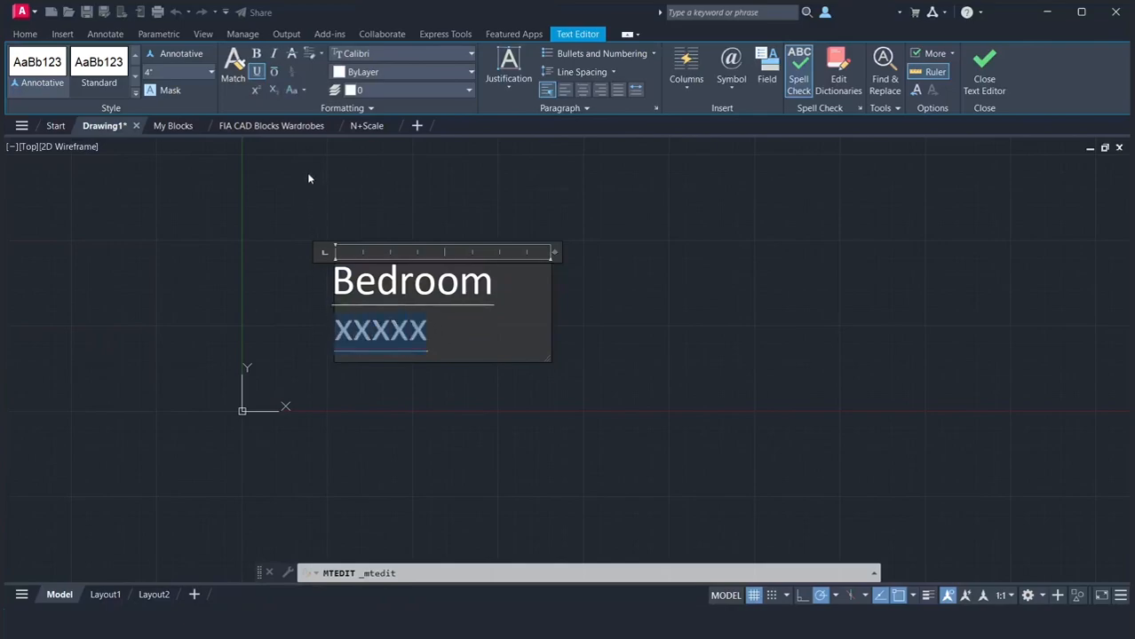
pyautogui.click(256, 72)
# Set the text height of the "Bedroom" line to 6" and finish editing the text
pyautogui.moveTo(499, 299); pyautogui.dragTo(330, 282)
pyautogui.click(157, 73)
pyautogui.write('6')
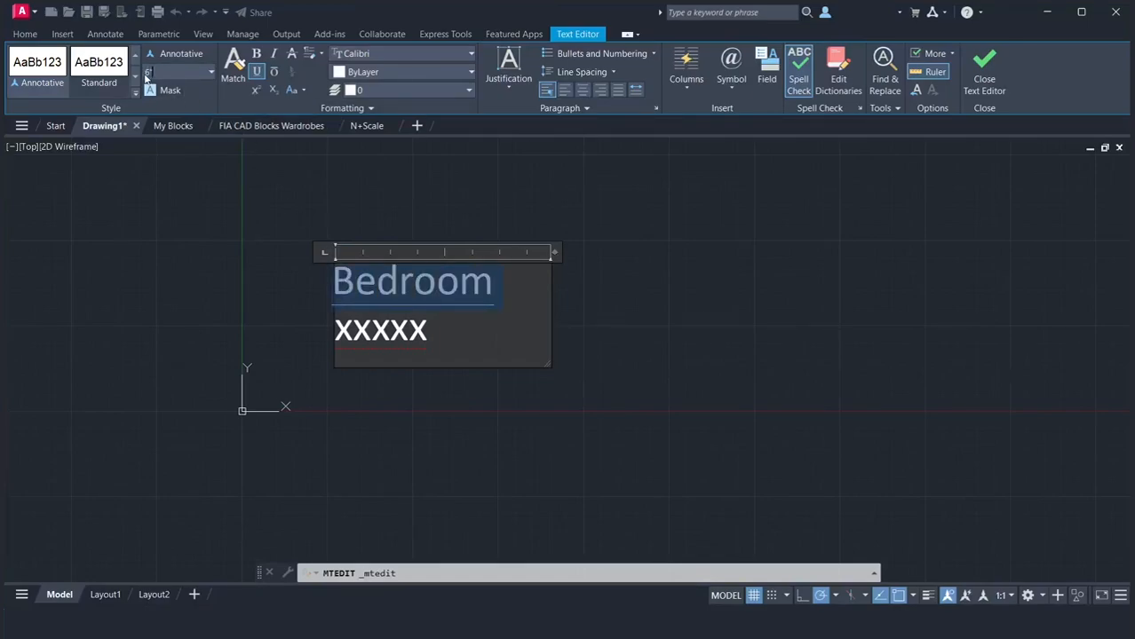
pyautogui.press('Return')
pyautogui.click(190, 203)
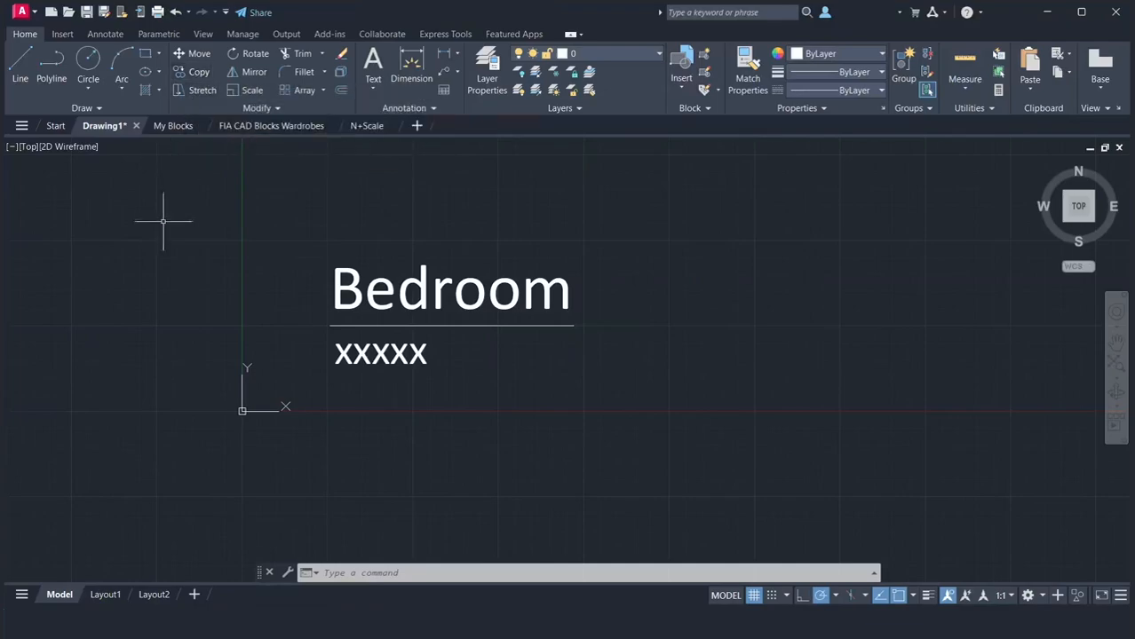
# Copy the Bedroom text object about 12'-7" horizontally to the right of the original
pyautogui.write('co')
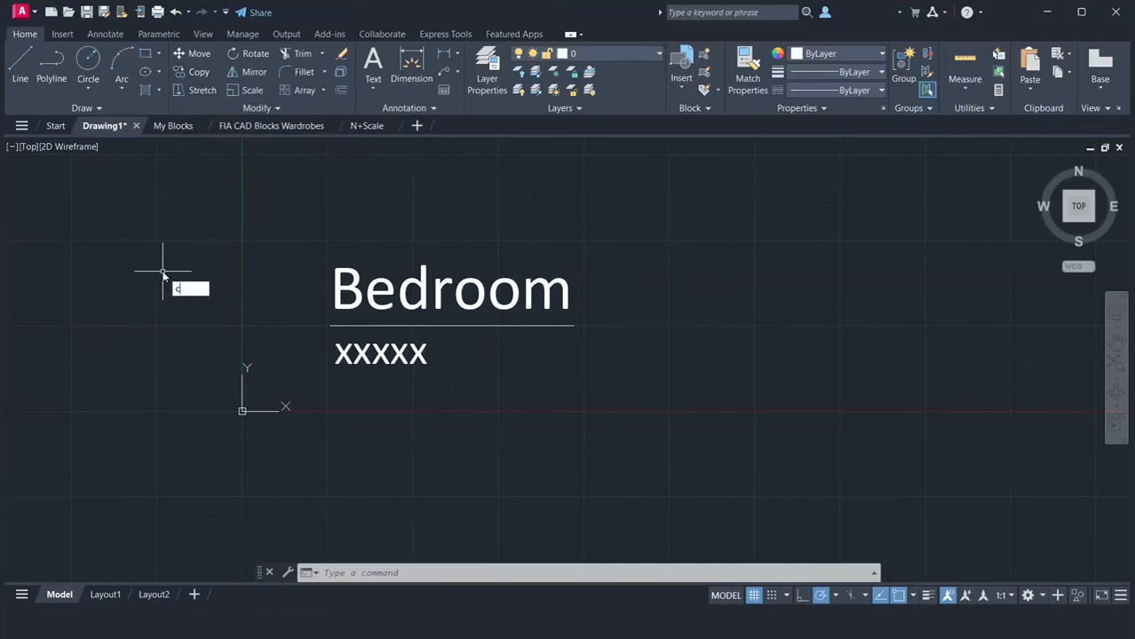
pyautogui.press('Return')
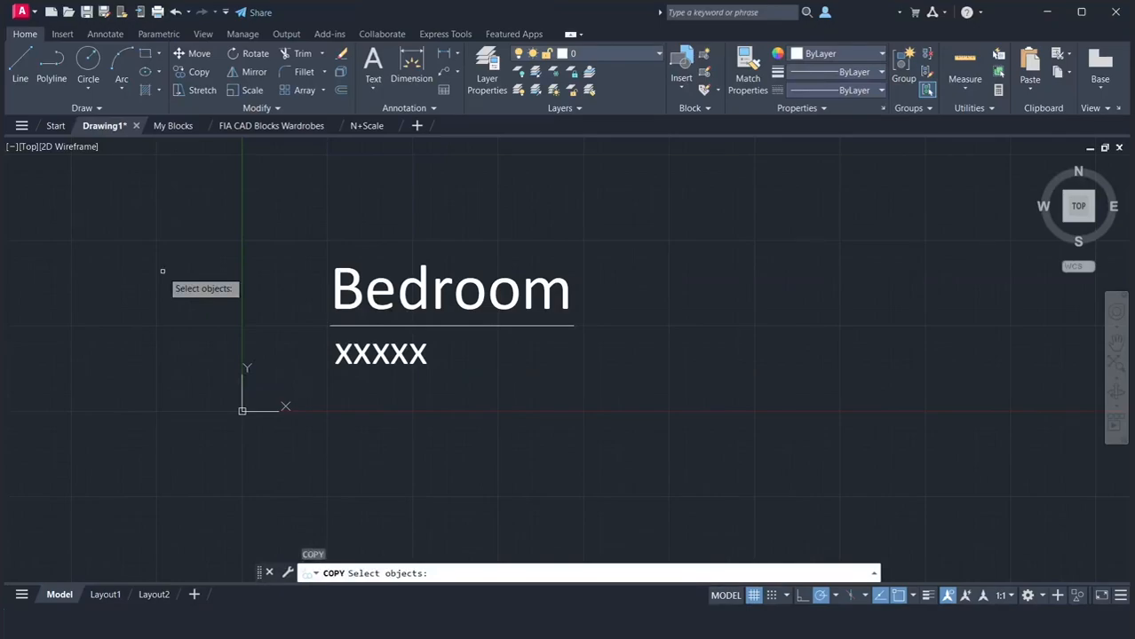
pyautogui.click(268, 226)
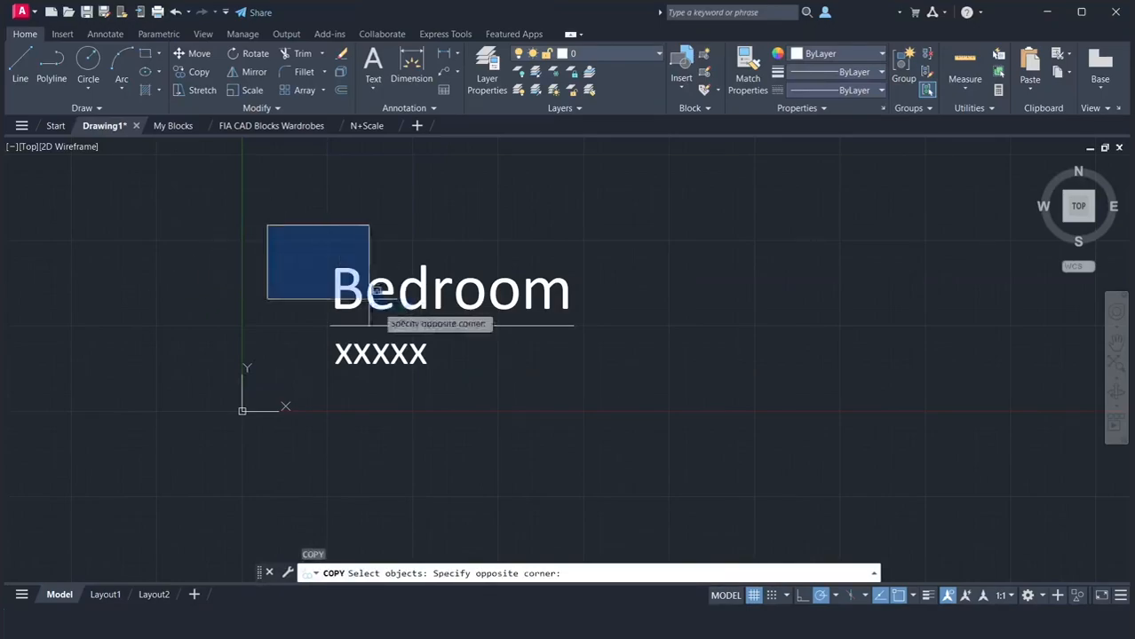
pyautogui.click(626, 410)
pyautogui.press('Return')
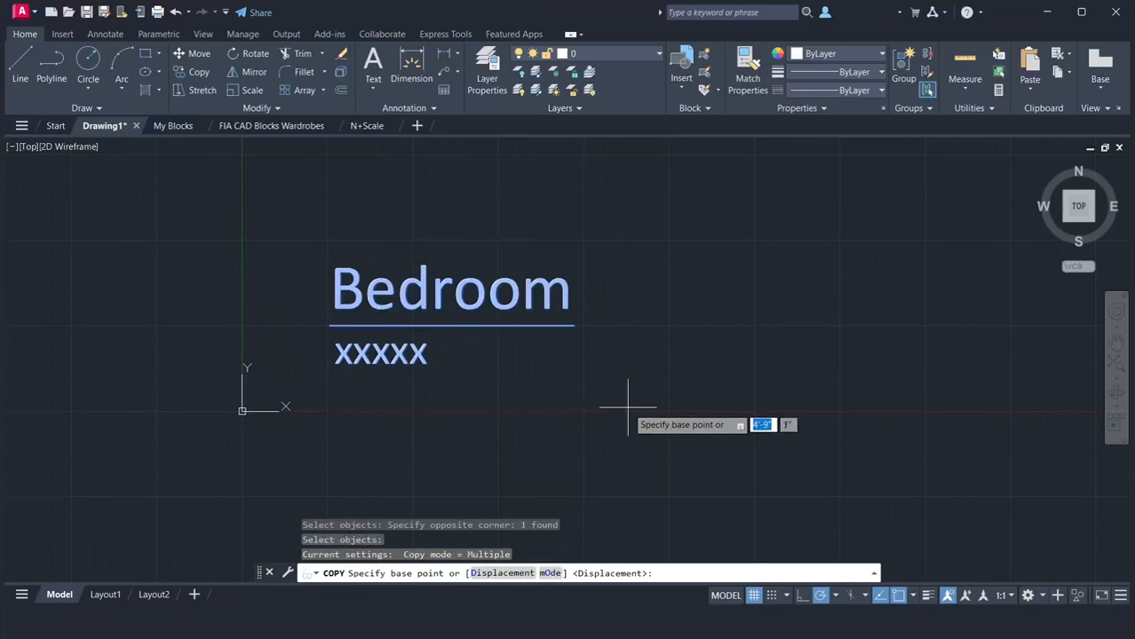
pyautogui.click(484, 375)
pyautogui.scroll(-2, 830, 390)
pyautogui.scroll(-2, 830, 390)
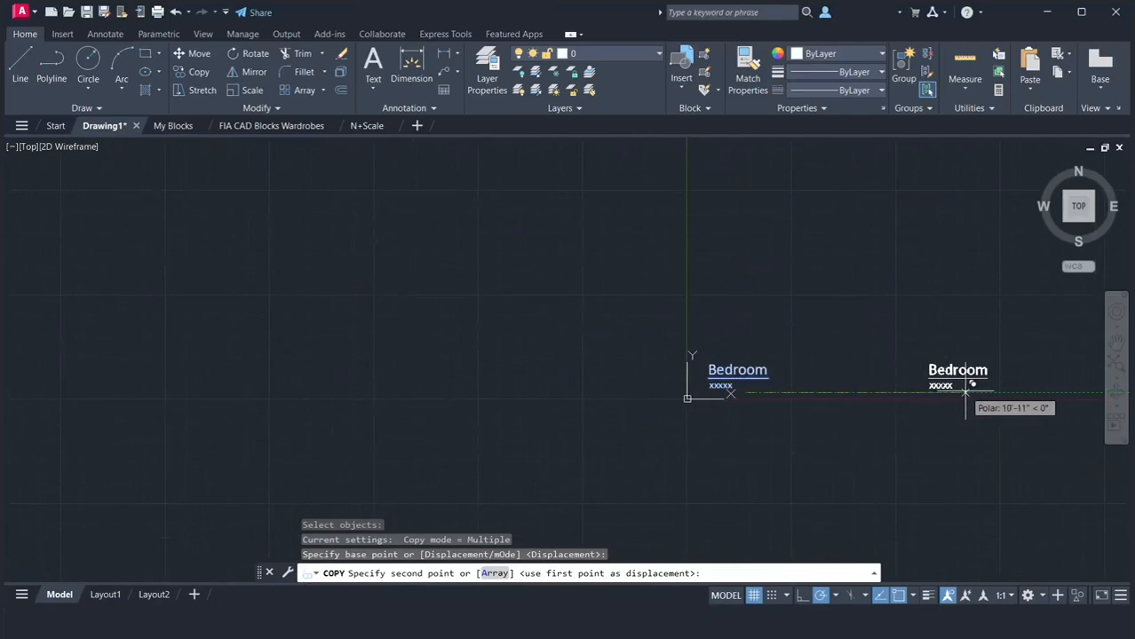
pyautogui.click(996, 391)
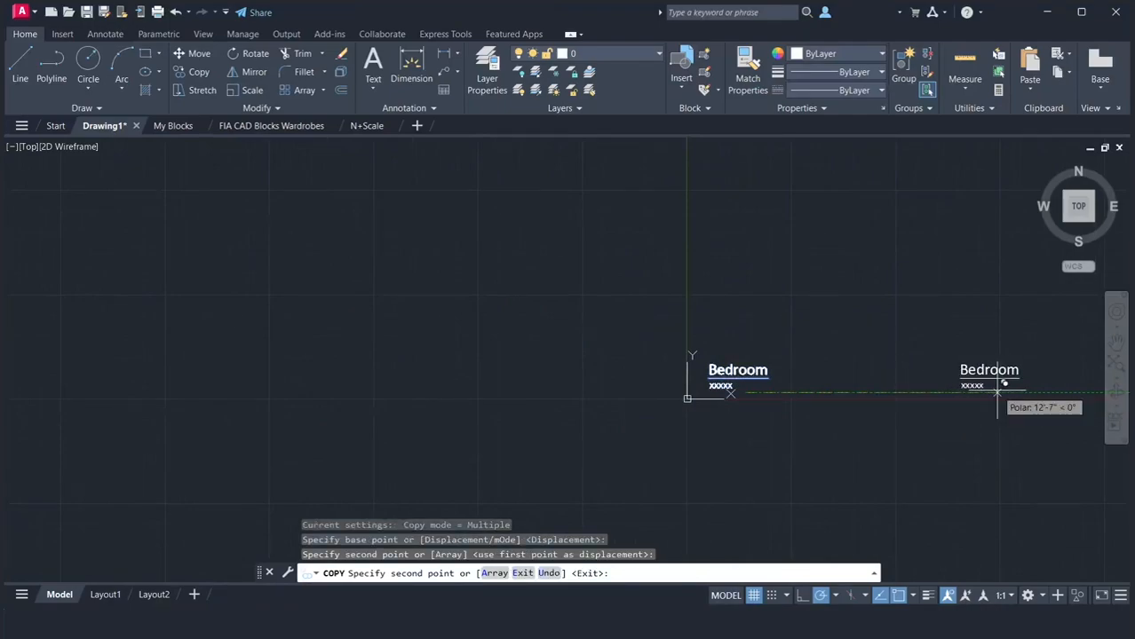
pyautogui.press('Return')
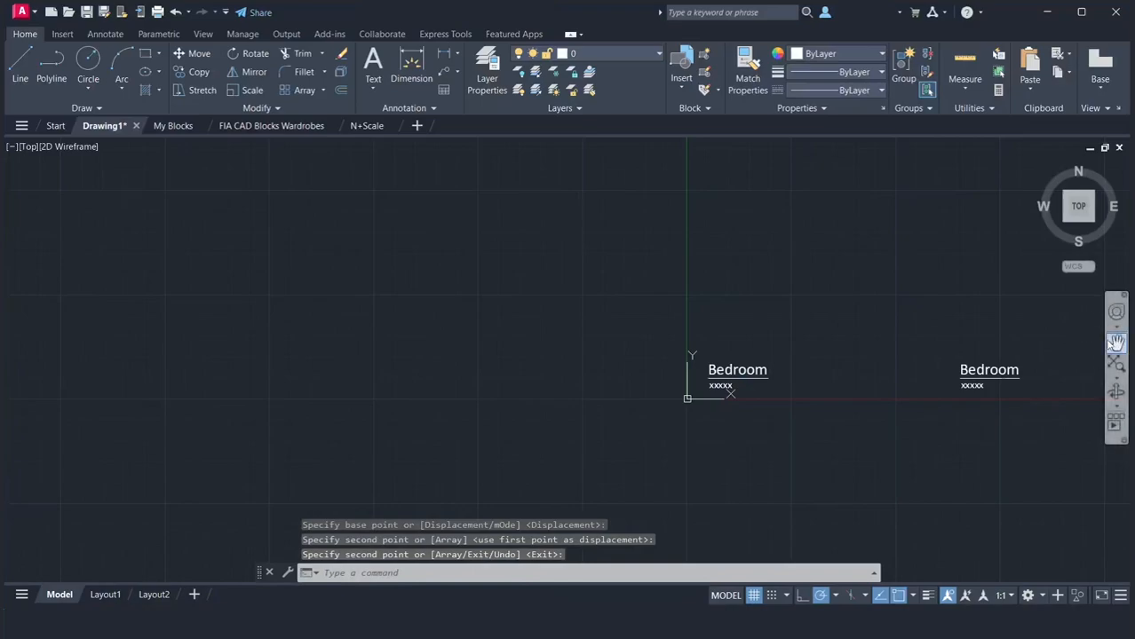
pyautogui.click(1115, 343)
pyautogui.moveTo(977, 331)
pyautogui.mouseDown()
pyautogui.moveTo(745, 330)
pyautogui.moveTo(537, 352)
pyautogui.mouseUp()
pyautogui.rightClick(545, 334)
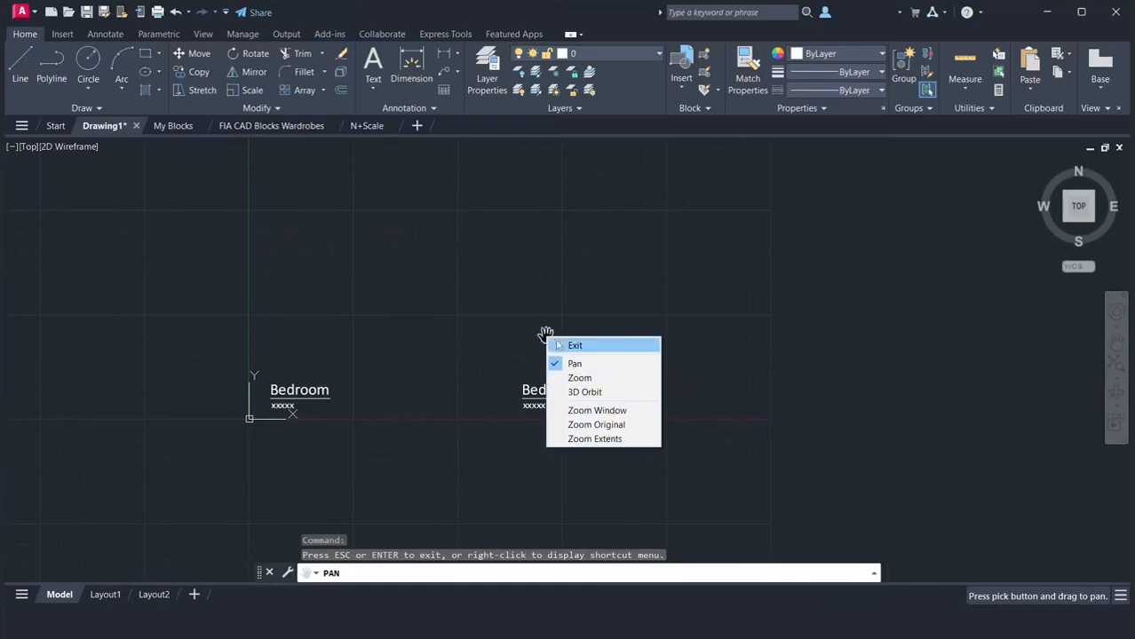
pyautogui.click(555, 345)
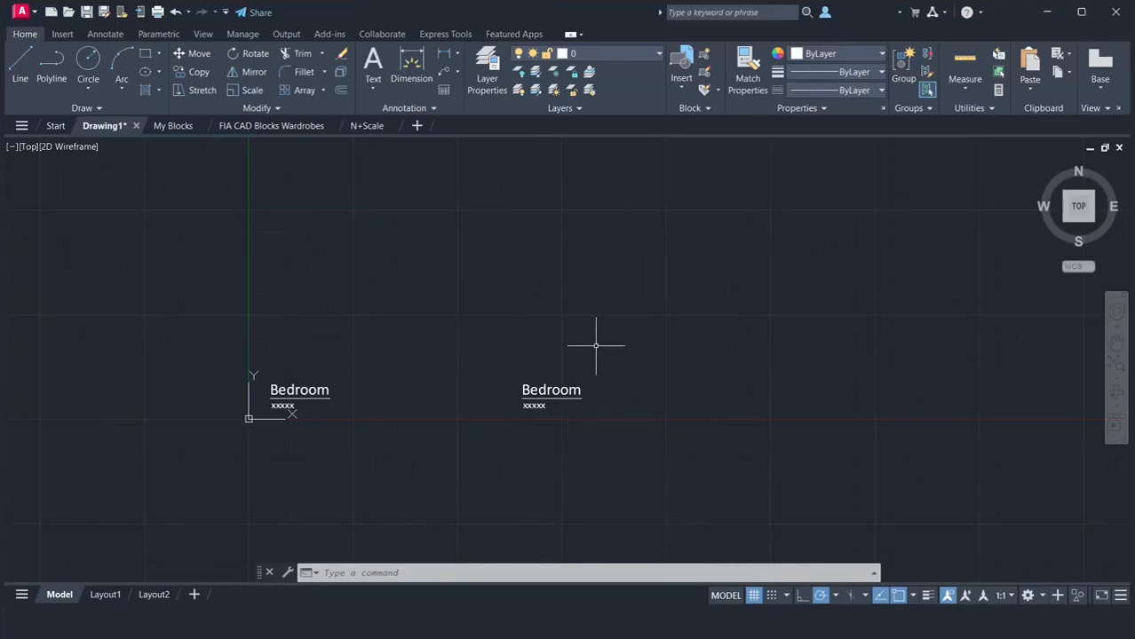
pyautogui.write('mt')
pyautogui.press('Return')
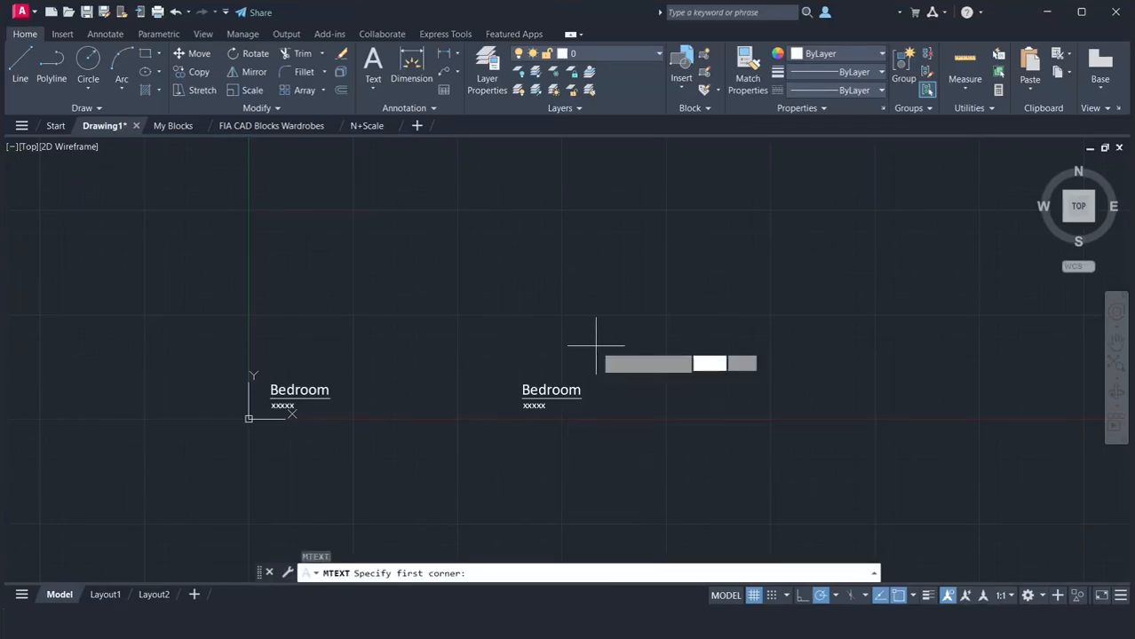
pyautogui.click(689, 318)
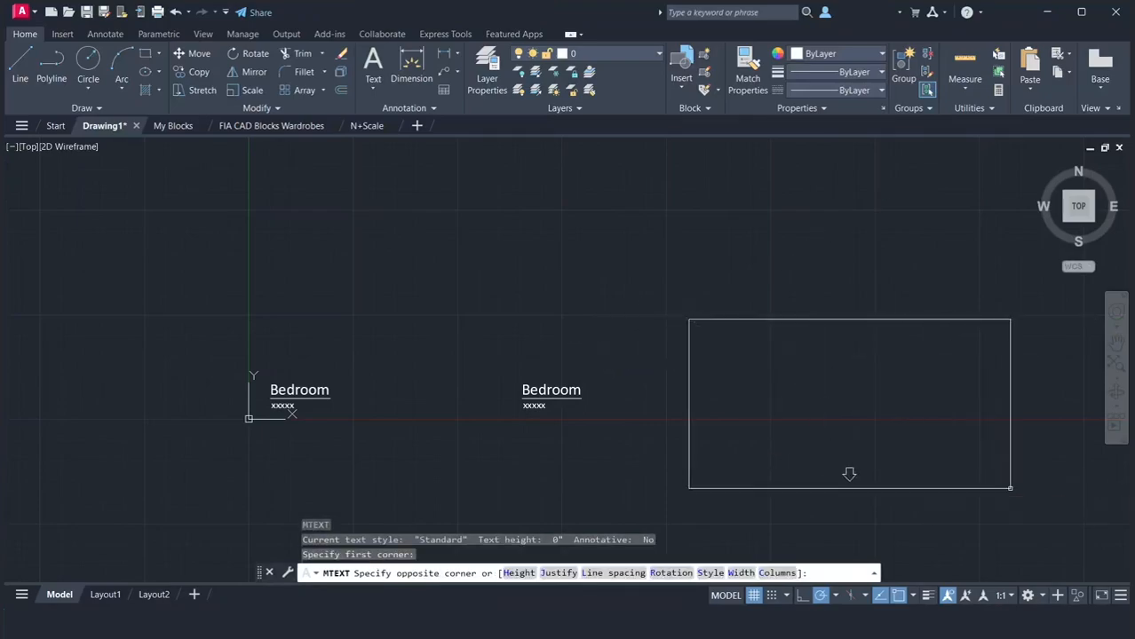
pyautogui.click(1012, 489)
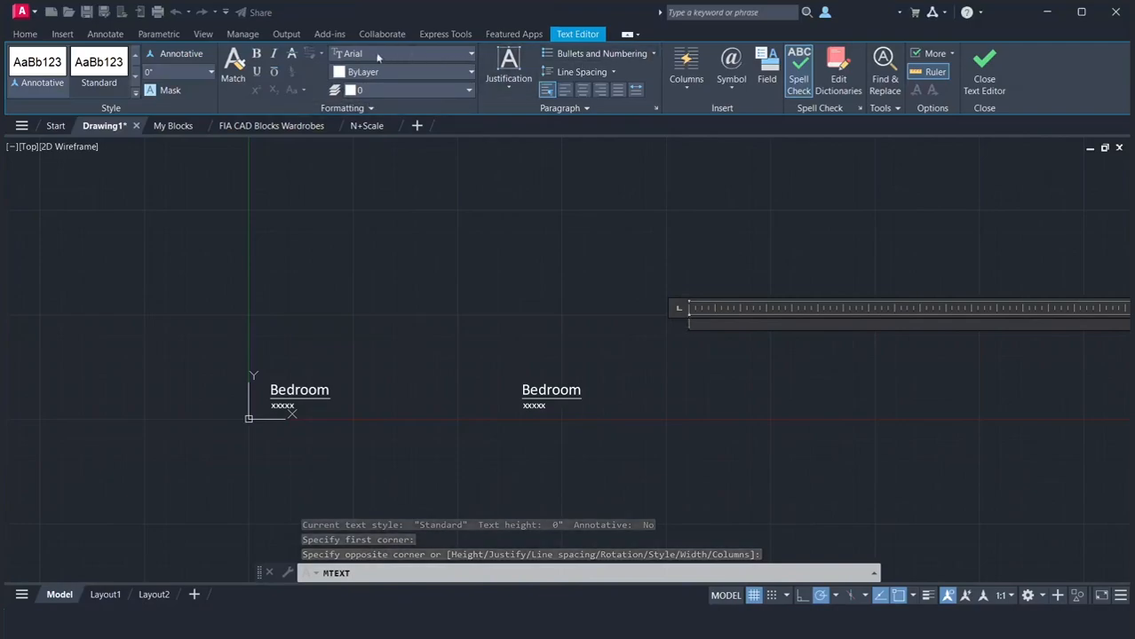
pyautogui.click(433, 260)
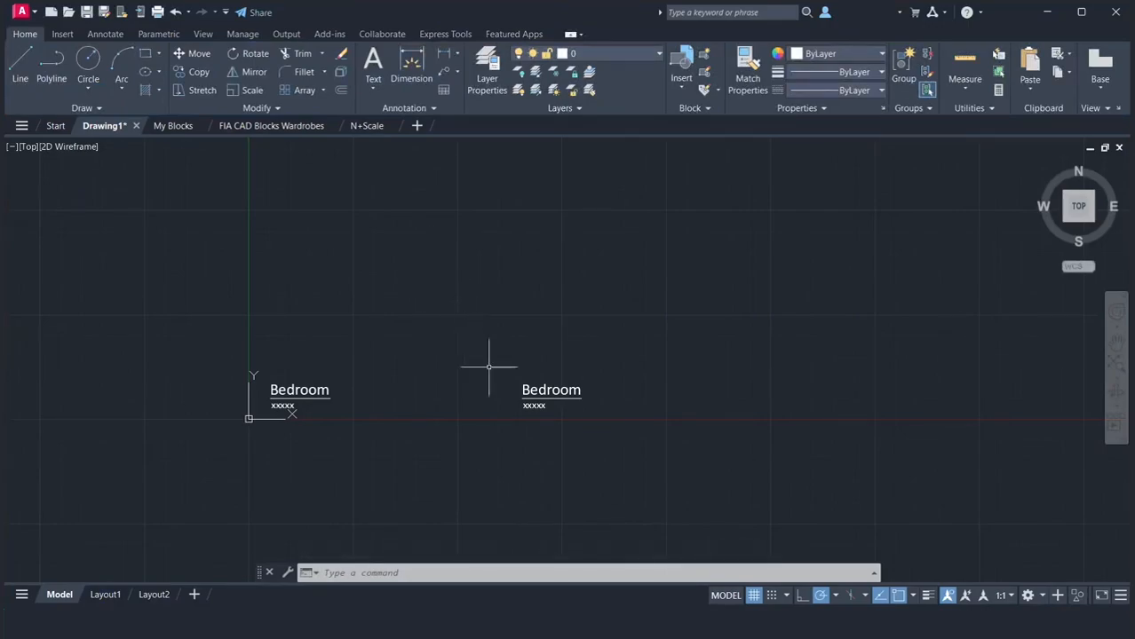
# Replace "Bedroom" with "Bathroom" in the copied label, keeping "xxxxx" on its own line below
pyautogui.doubleClick(544, 395)
pyautogui.moveTo(521, 391); pyautogui.dragTo(584, 391)
pyautogui.write('Bath')
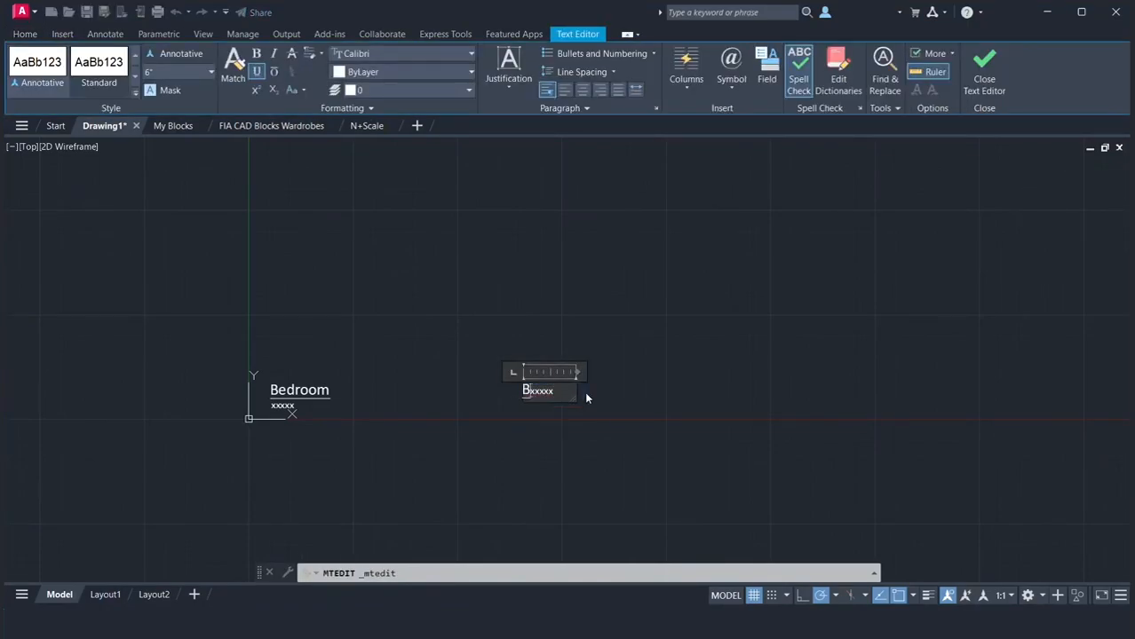
pyautogui.write('room')
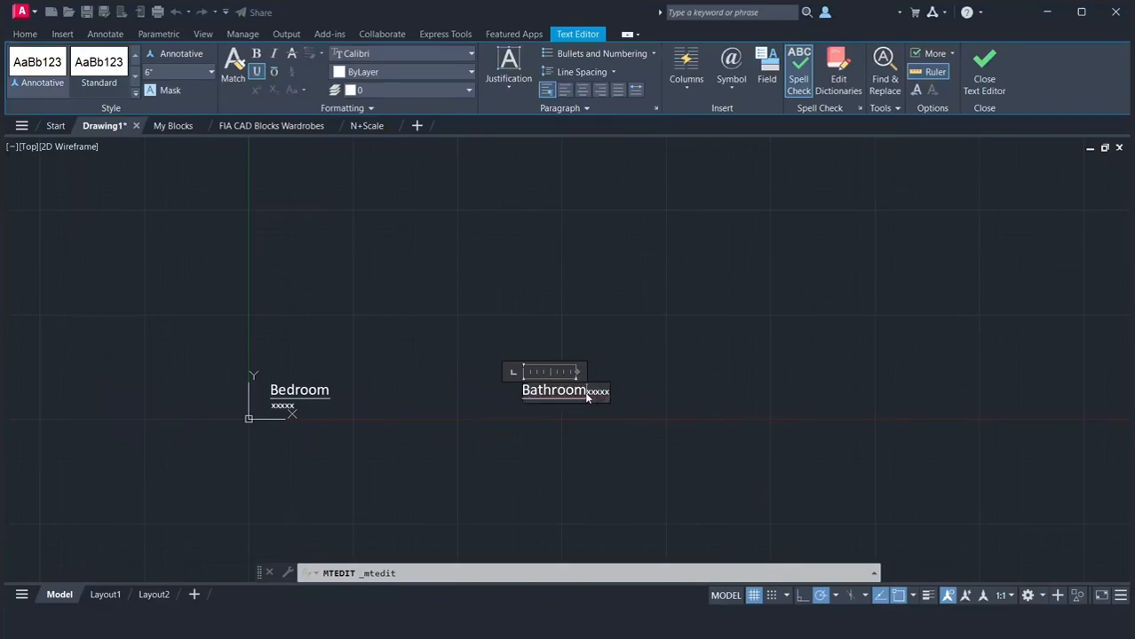
pyautogui.press('Return')
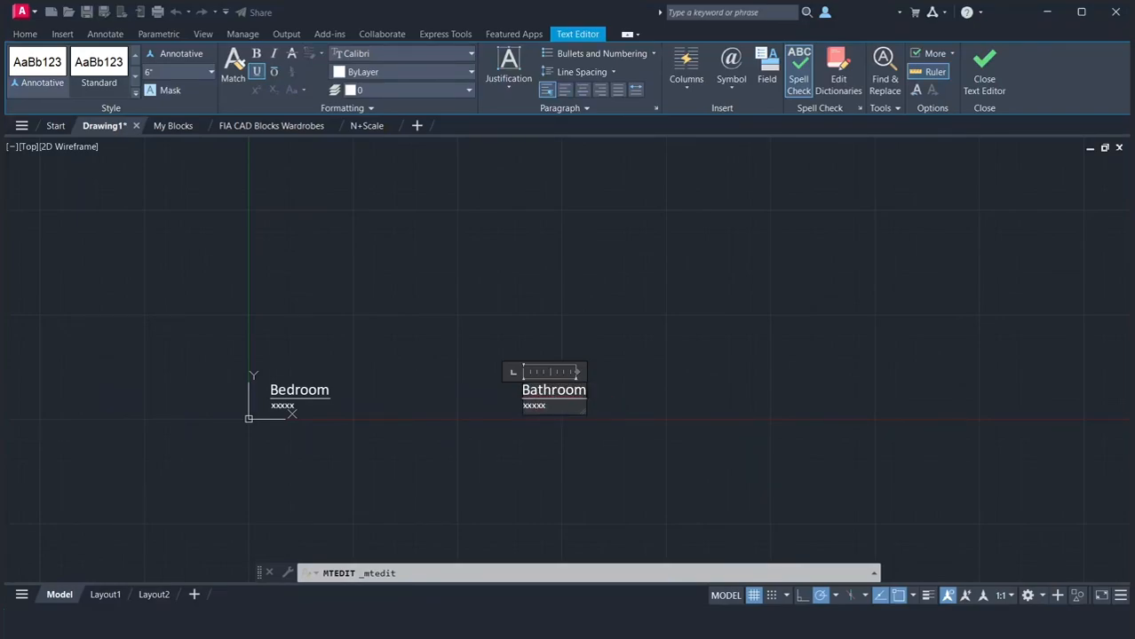
pyautogui.click(734, 395)
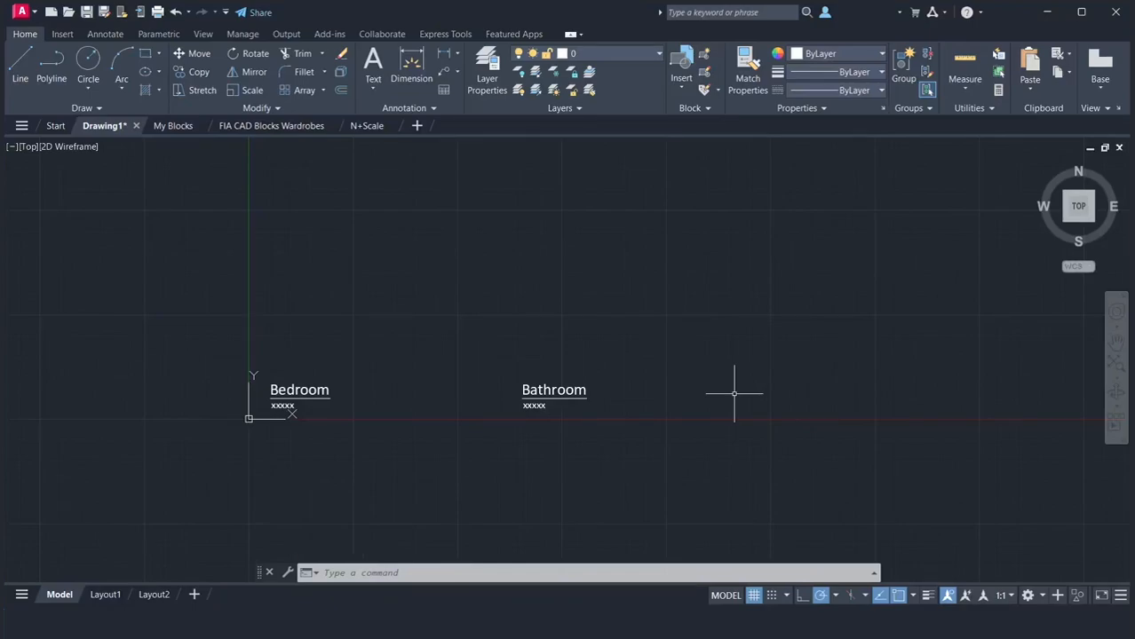
# Copy the Bathroom label twice in a horizontal row to its right, placing the first copy about 10'-10" away
pyautogui.write('co')
pyautogui.press('Return')
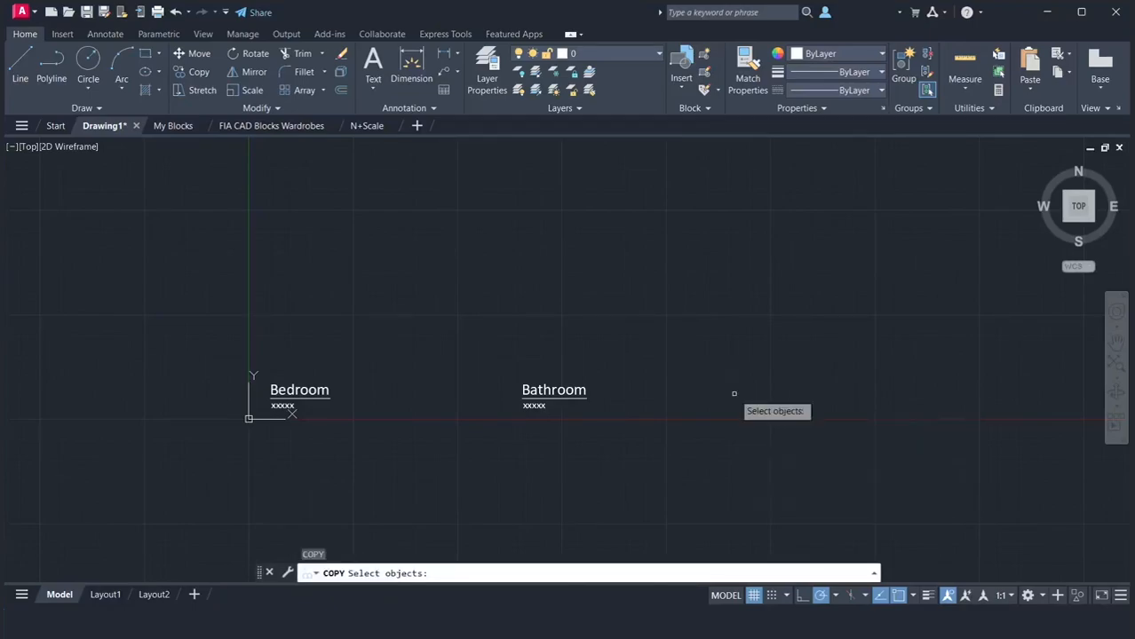
pyautogui.click(462, 353)
pyautogui.click(659, 429)
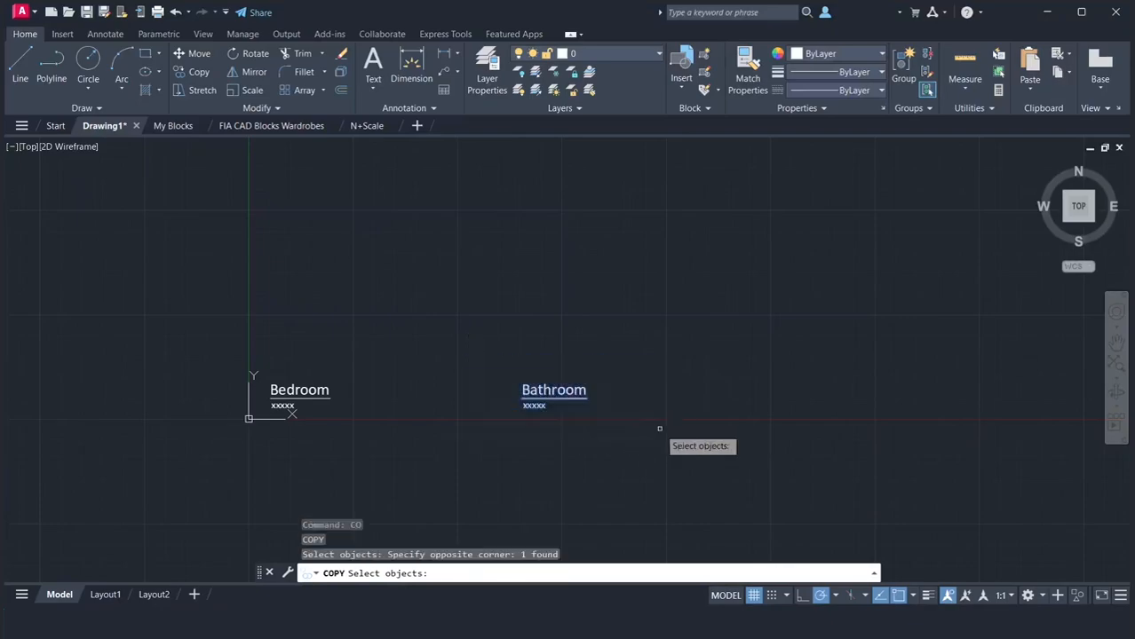
pyautogui.press('Return')
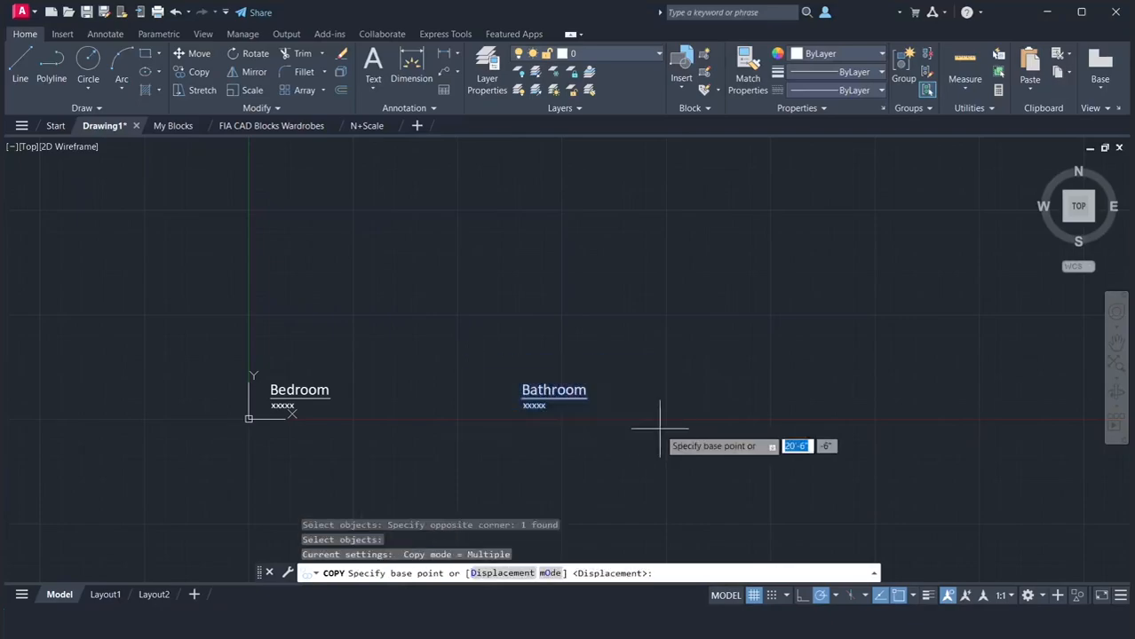
pyautogui.click(563, 419)
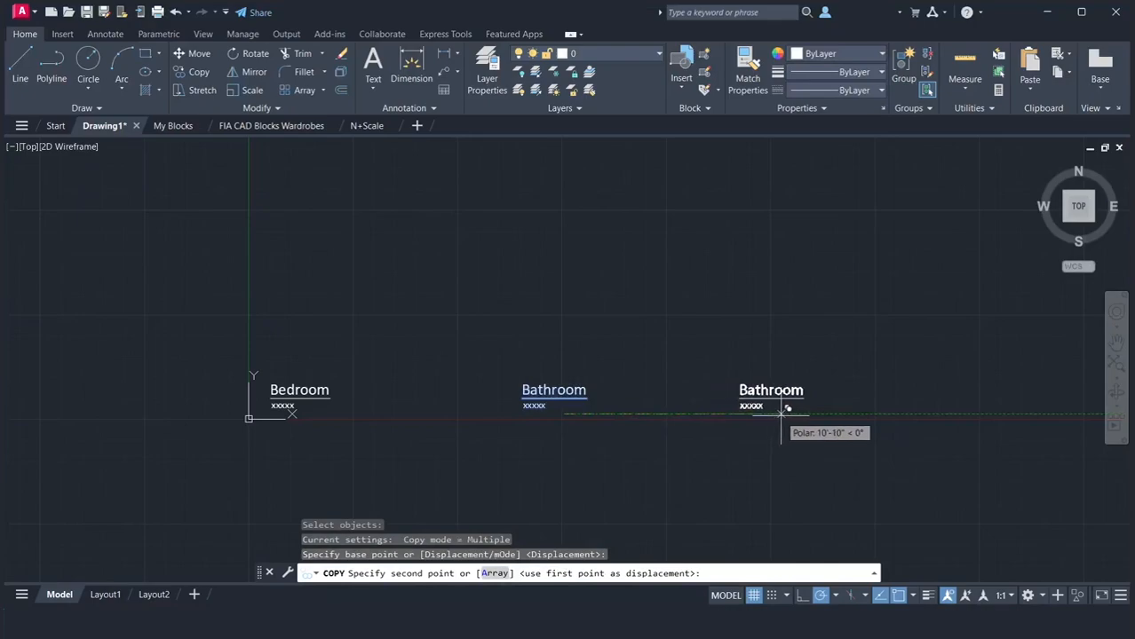
pyautogui.click(783, 412)
pyautogui.click(1003, 411)
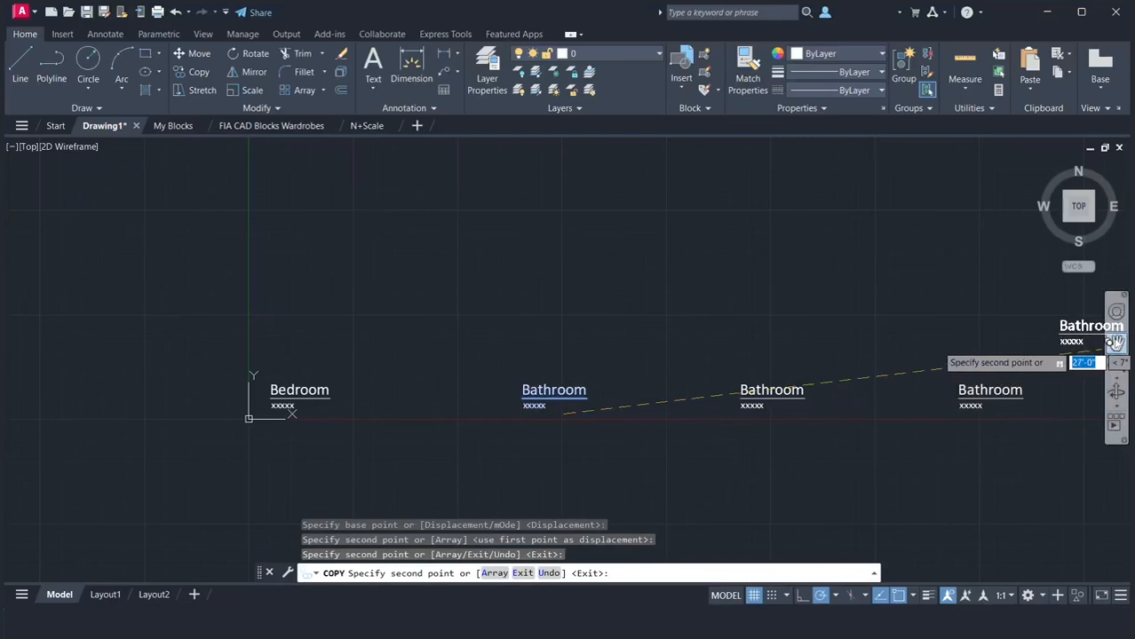
# Place two more Bathroom copies in the same row, about 35'-4" and 47'-11" from the original, and finish copying
pyautogui.click(1115, 343)
pyautogui.moveTo(987, 316); pyautogui.dragTo(495, 325)
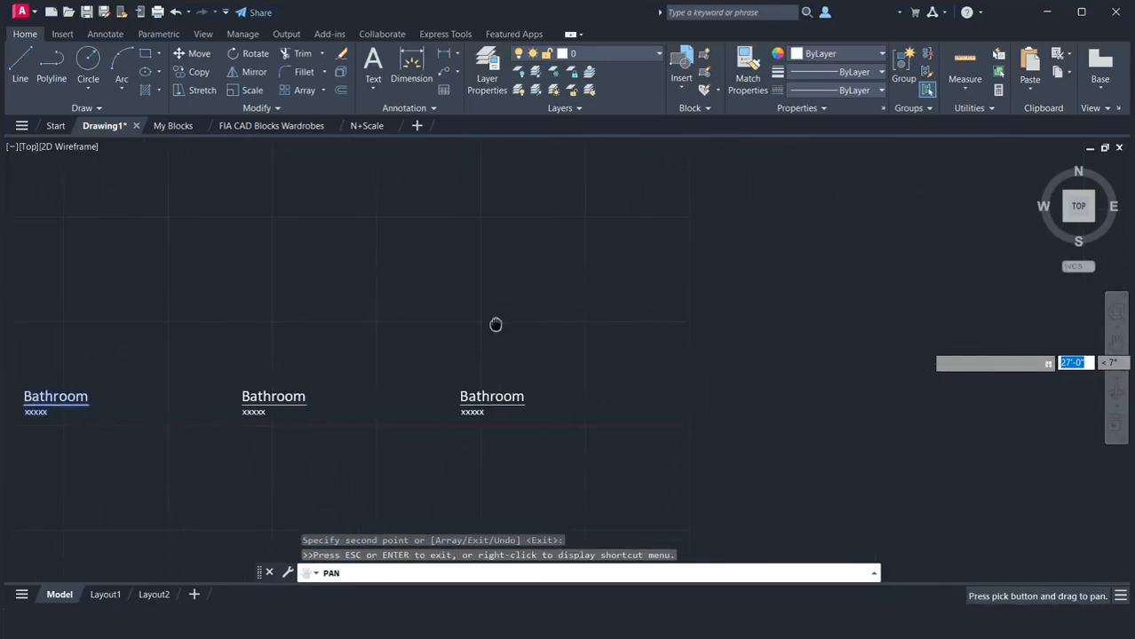
pyautogui.scroll(-2, 496, 325)
pyautogui.rightClick(495, 323)
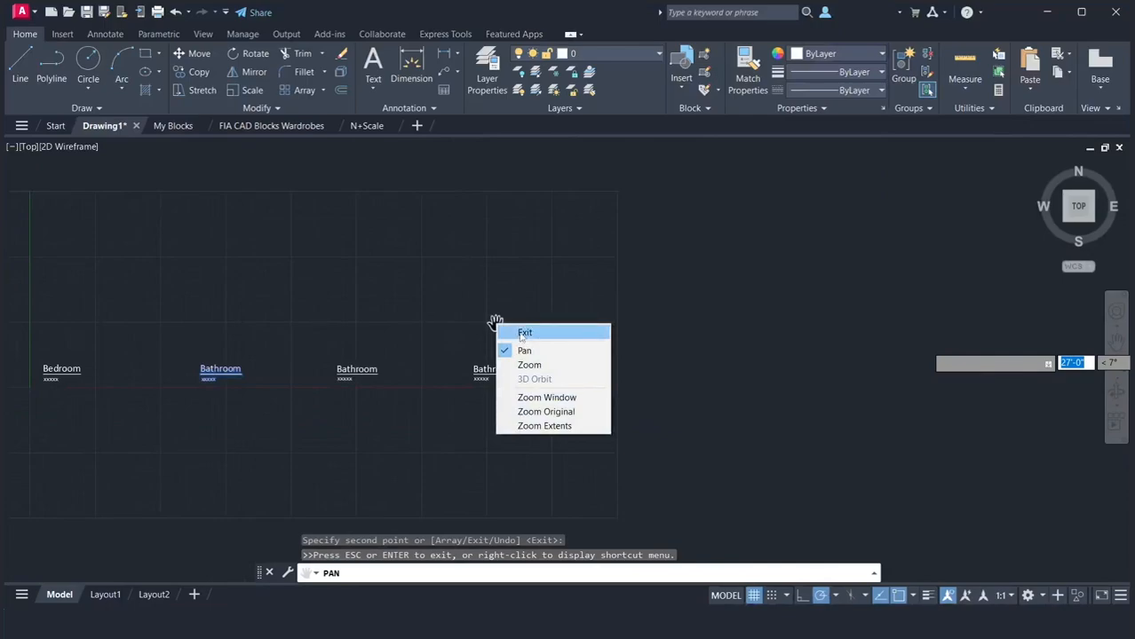
pyautogui.click(524, 333)
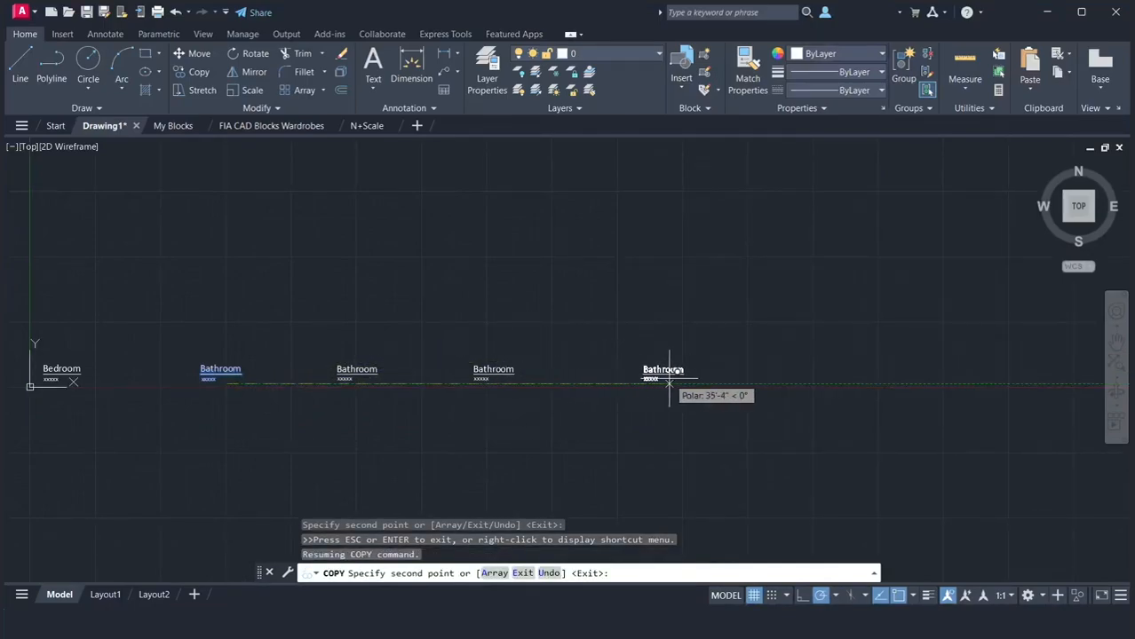
pyautogui.click(668, 381)
pyautogui.click(826, 382)
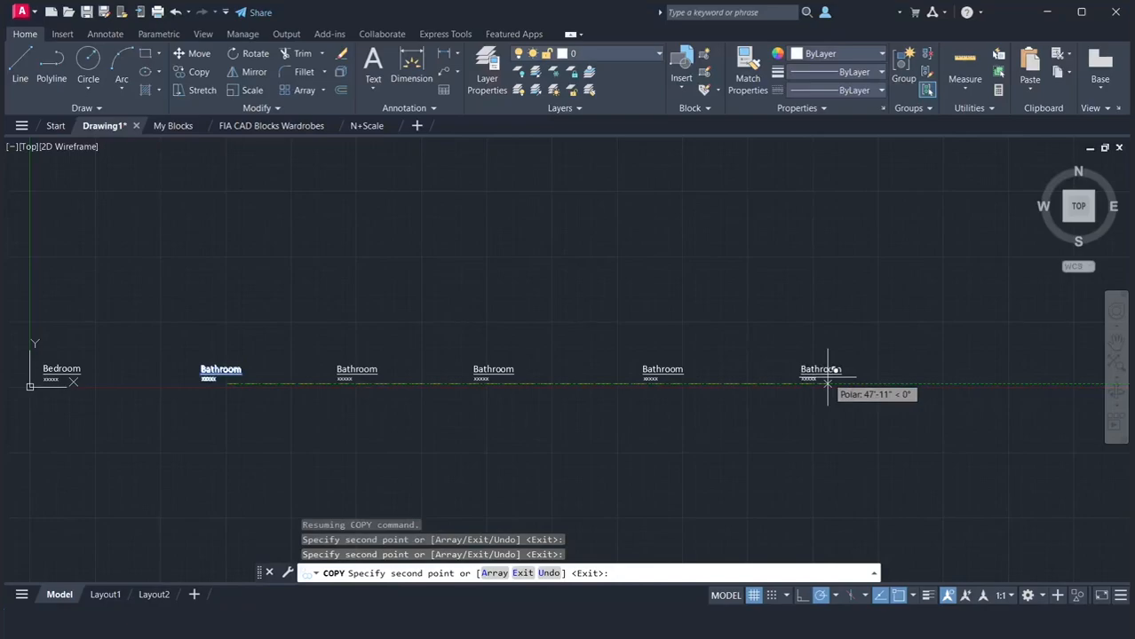
pyautogui.press('Return')
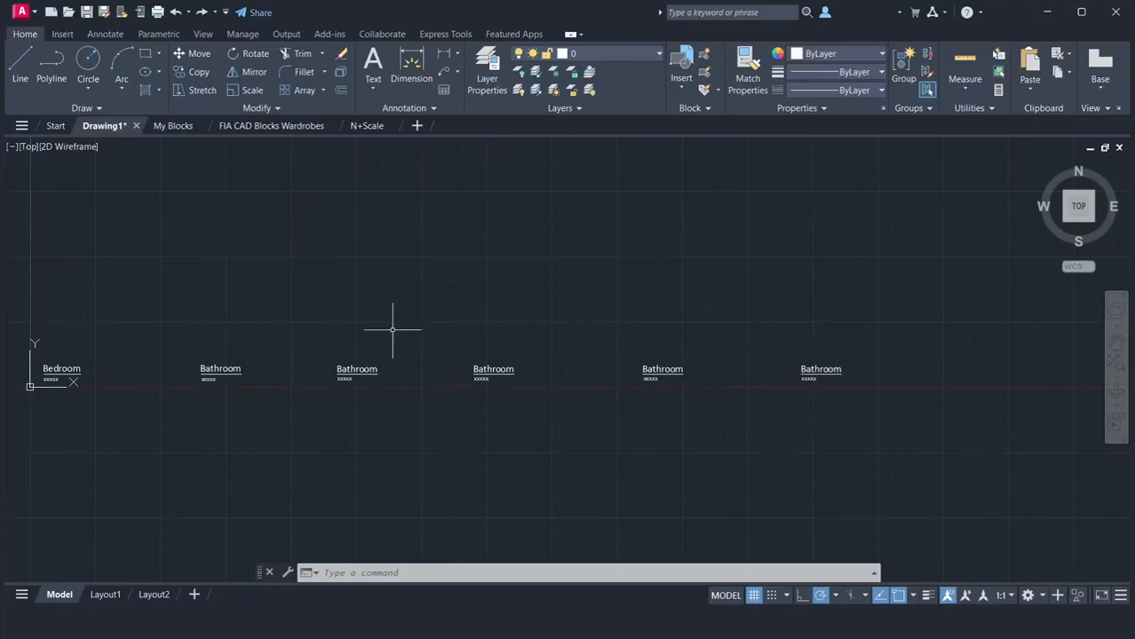
# Change the room name in the first copied Bathroom label to "Living"
pyautogui.click(356, 371)
pyautogui.doubleClick(356, 371)
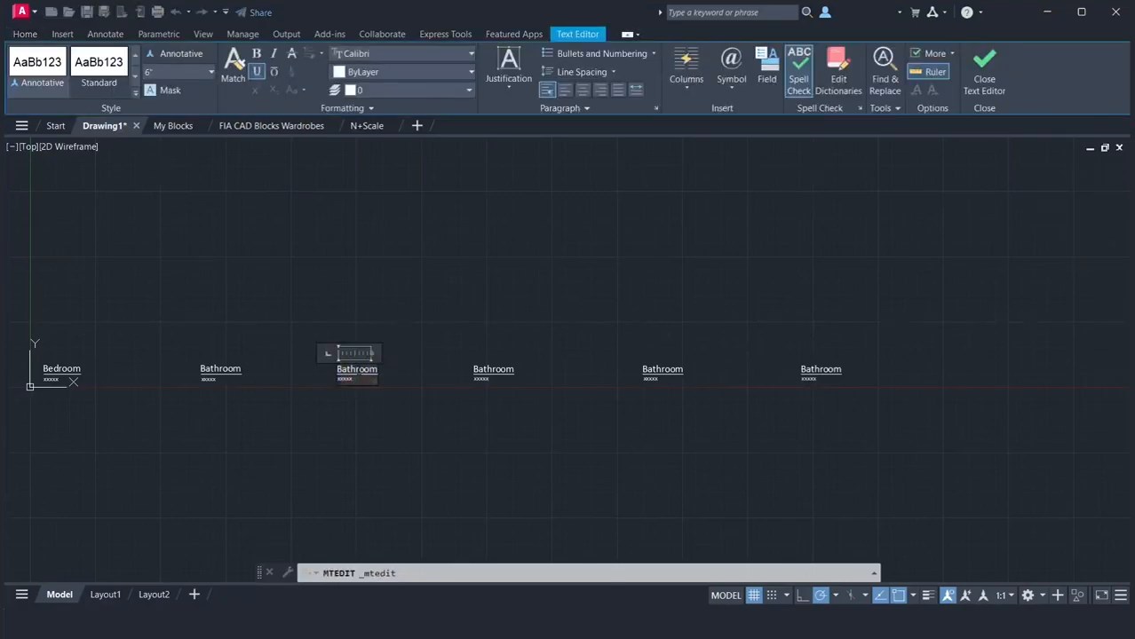
pyautogui.moveTo(378, 370); pyautogui.dragTo(341, 370)
pyautogui.press('BackSpace')
pyautogui.click(403, 377)
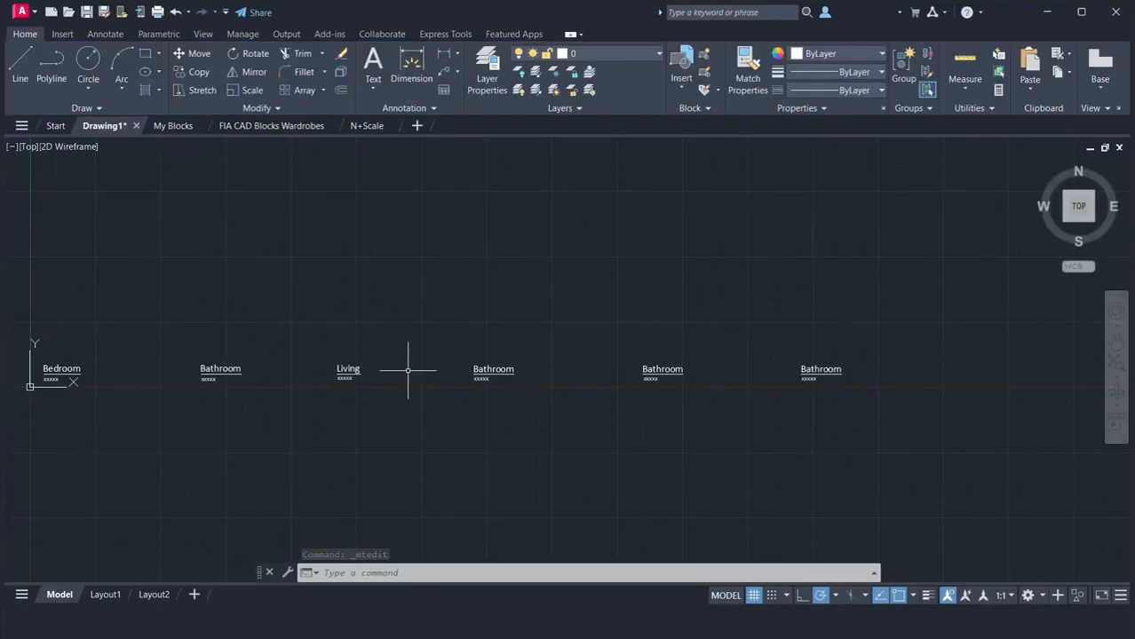
# Change the room name in the Bathroom label beside Living to "Kitchen"
pyautogui.click(484, 372)
pyautogui.doubleClick(491, 371)
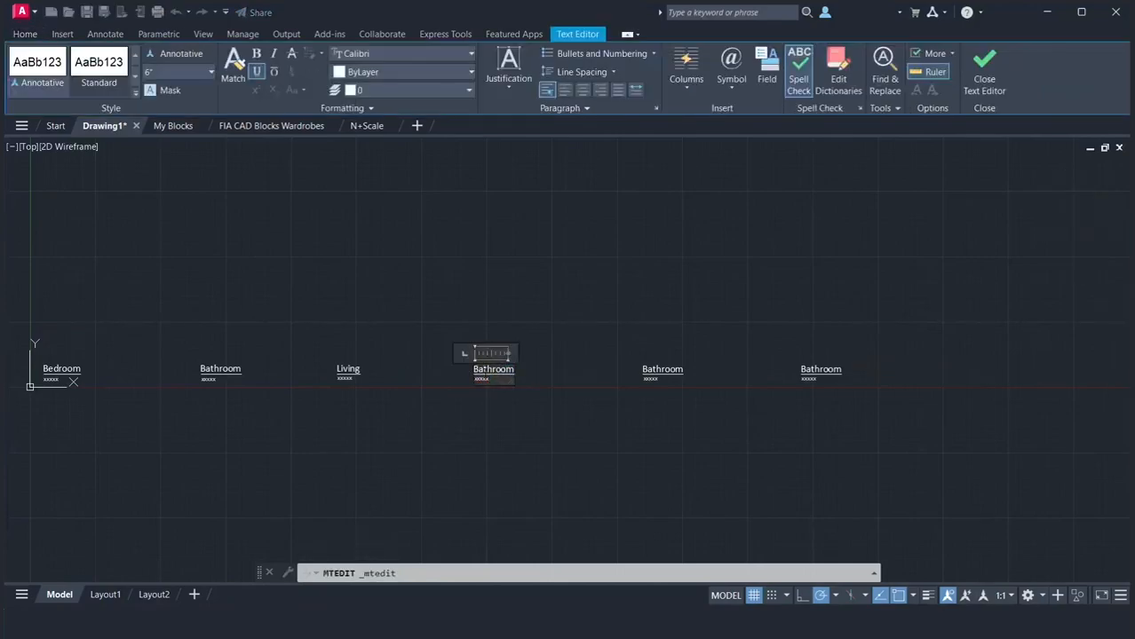
pyautogui.moveTo(514, 369); pyautogui.dragTo(477, 369)
pyautogui.press('BackSpace')
pyautogui.write('Kitchen')
pyautogui.click(559, 376)
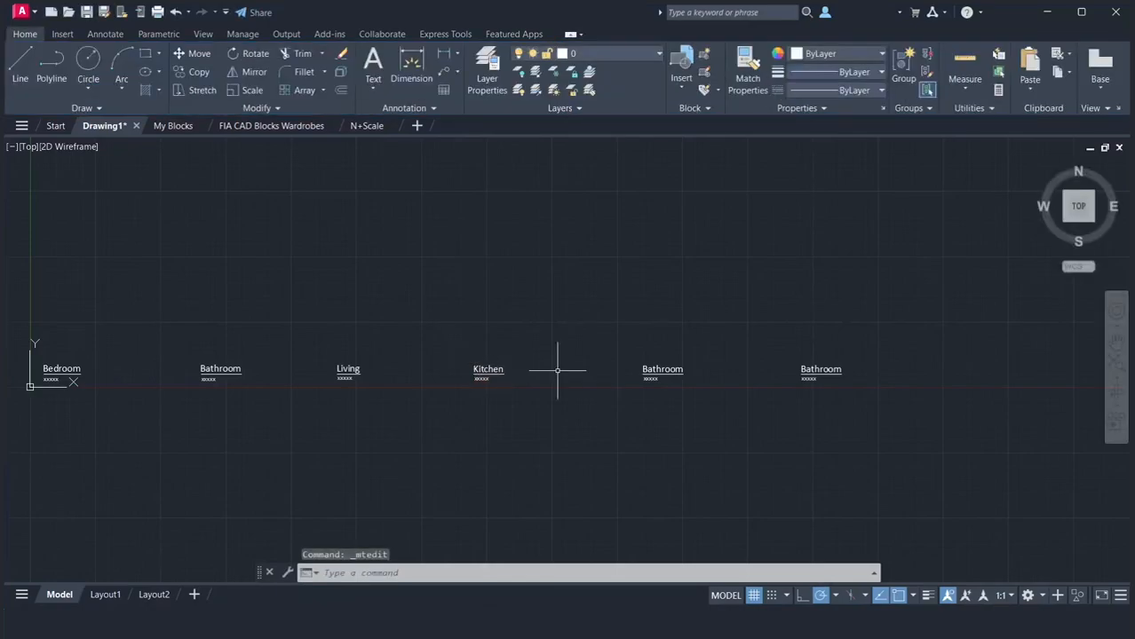
# Change the room name in the Bathroom label beside Kitchen to "Laundry"
pyautogui.doubleClick(666, 369)
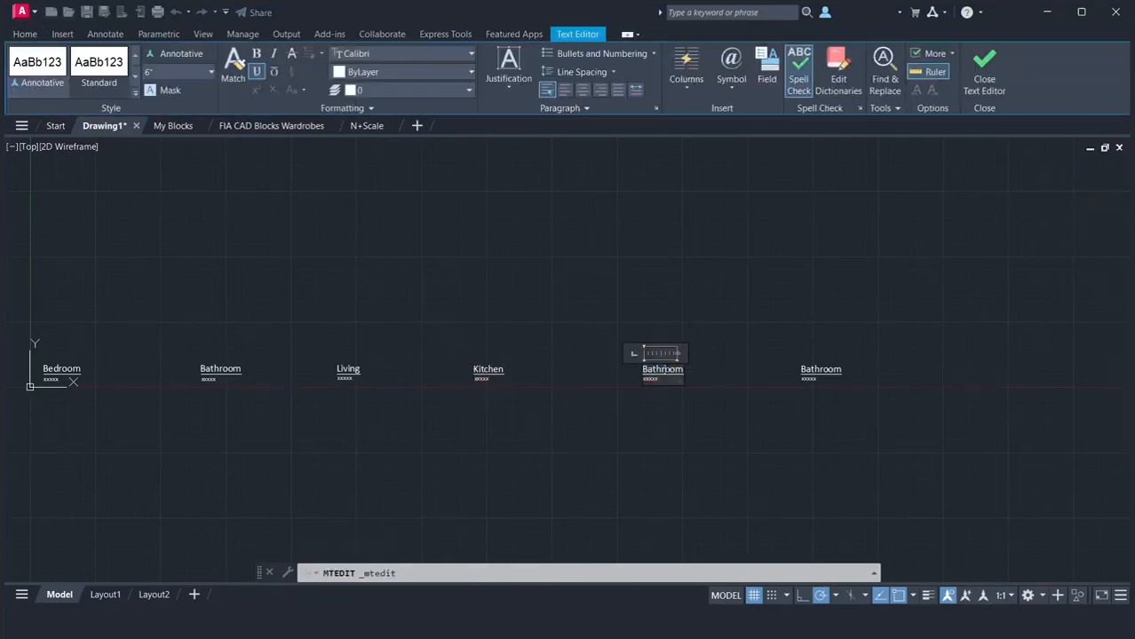
pyautogui.moveTo(682, 369); pyautogui.dragTo(661, 369)
pyautogui.press('BackSpace')
pyautogui.click(763, 382)
# Change the room name in the last Bathroom label of the row to "Storage"
pyautogui.doubleClick(812, 371)
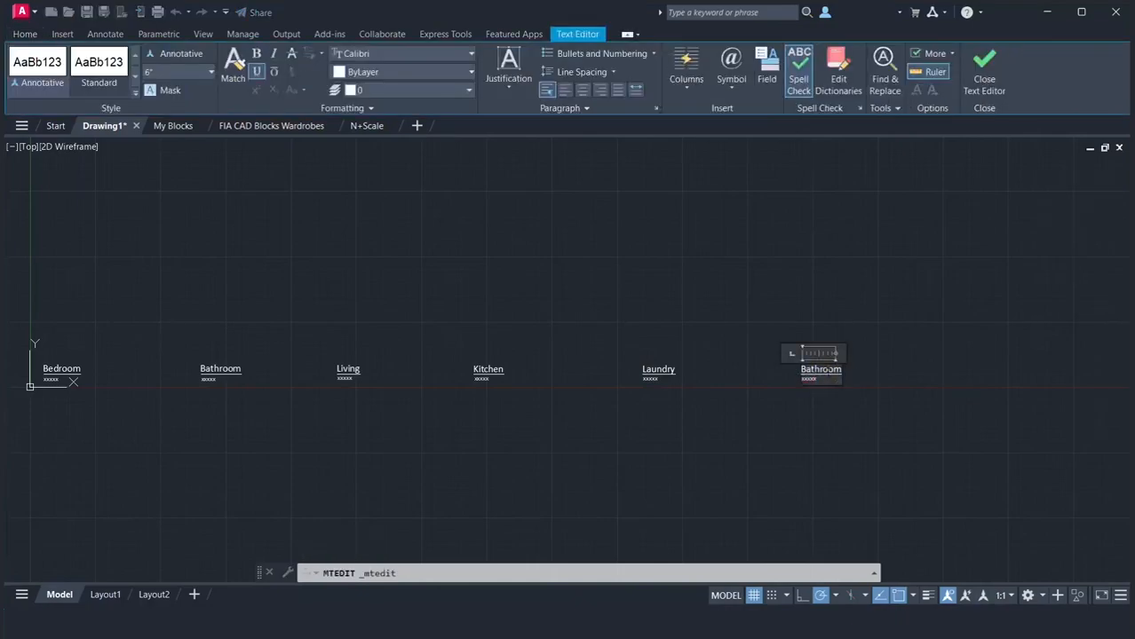
pyautogui.moveTo(833, 370); pyautogui.dragTo(805, 370)
pyautogui.press('BackSpace')
pyautogui.click(844, 417)
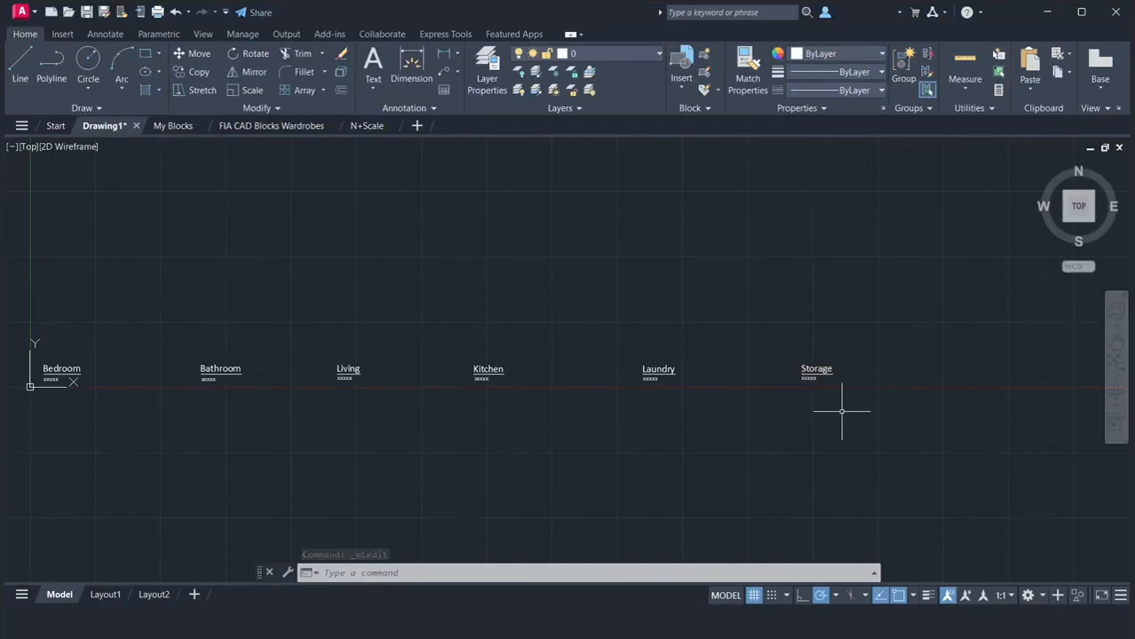
# Draw a closed 11' by 11' square polyline directly above the Bedroom label
pyautogui.click(1116, 340)
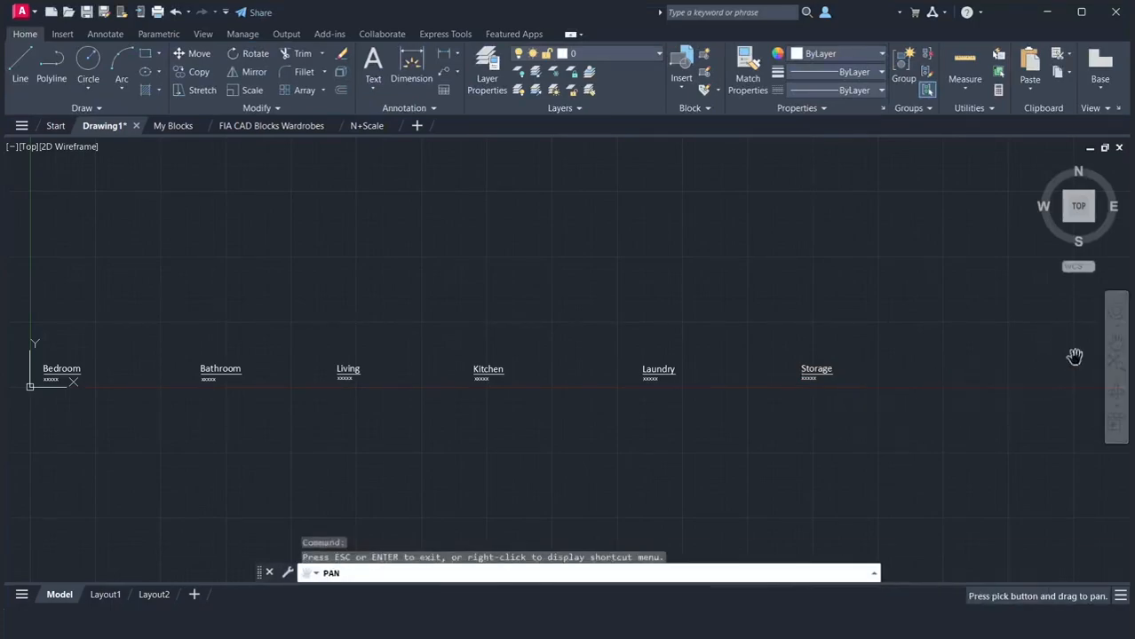
pyautogui.moveTo(441, 436); pyautogui.dragTo(580, 436)
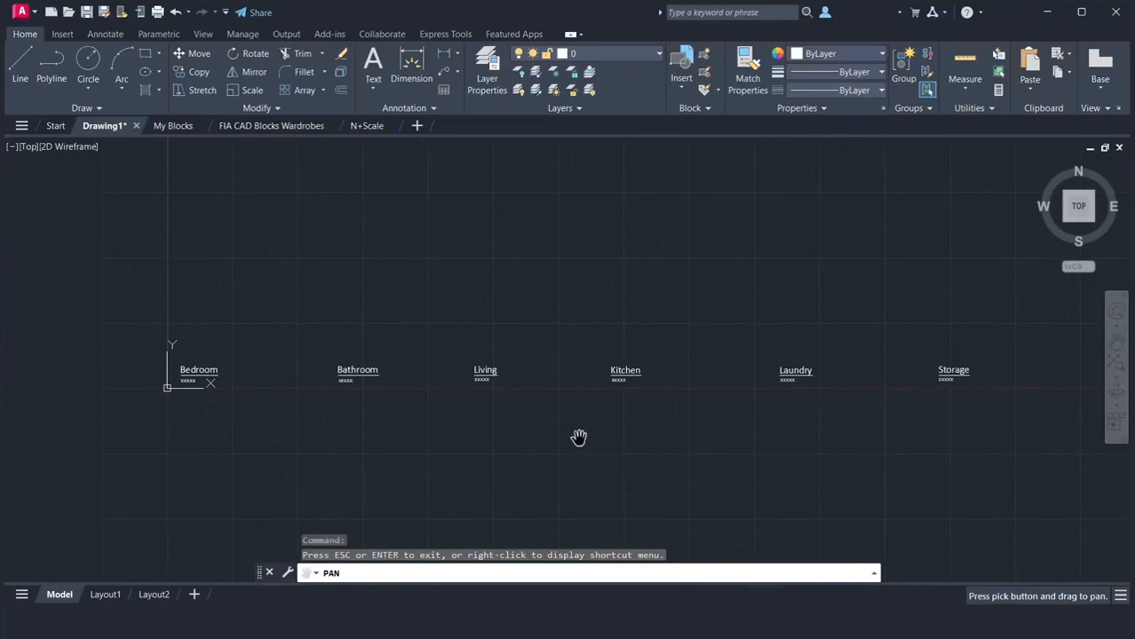
pyautogui.rightClick(578, 436)
pyautogui.click(596, 446)
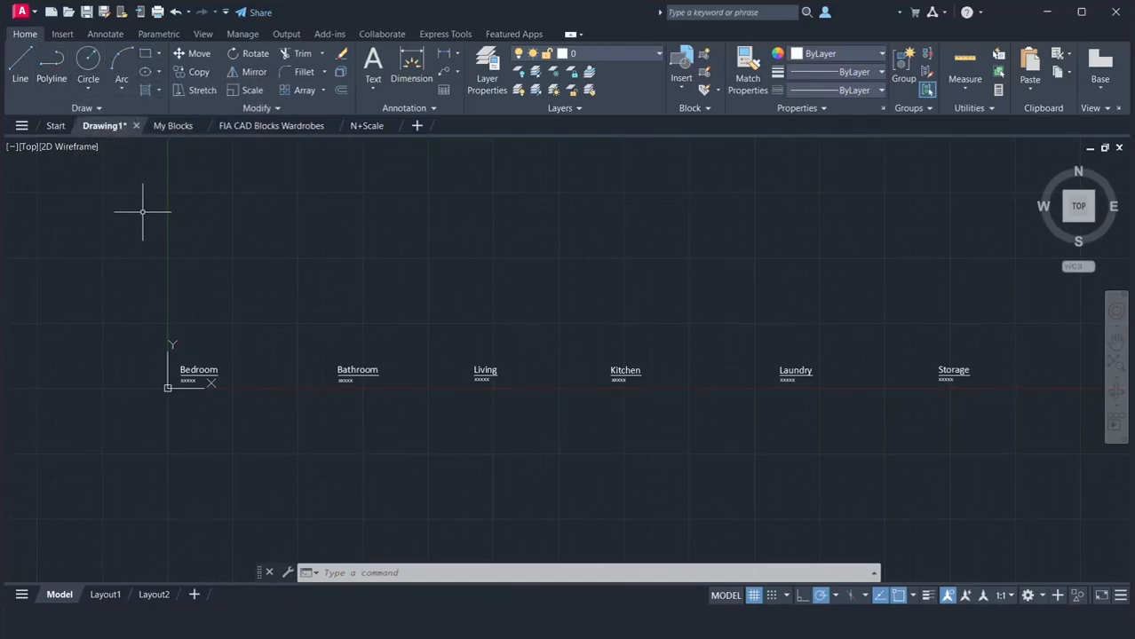
pyautogui.write('PL')
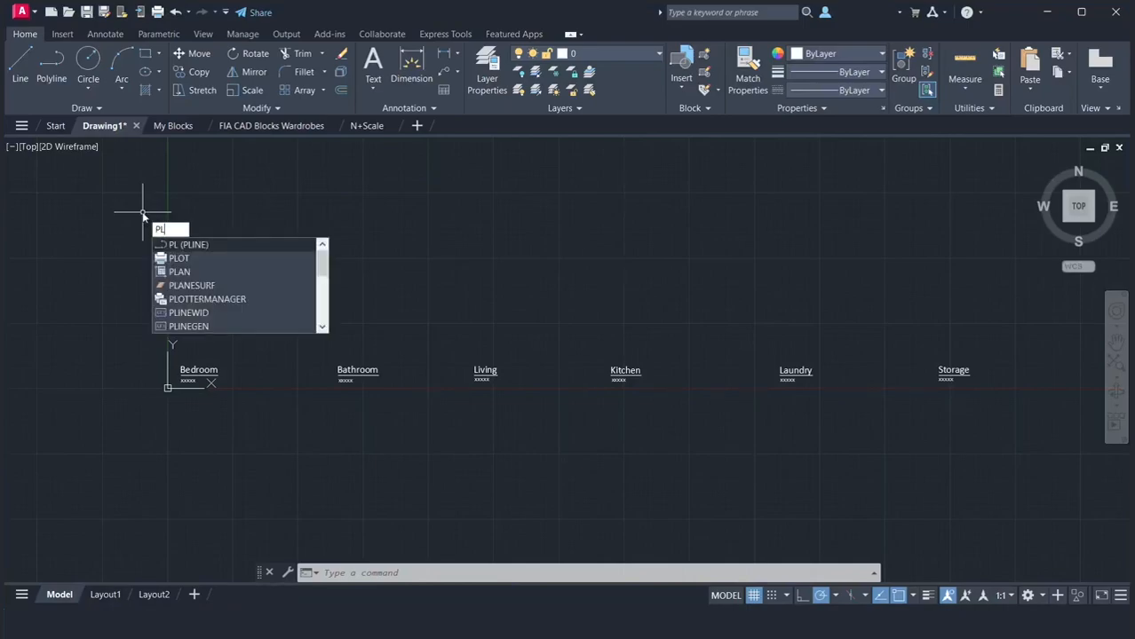
pyautogui.press('Return')
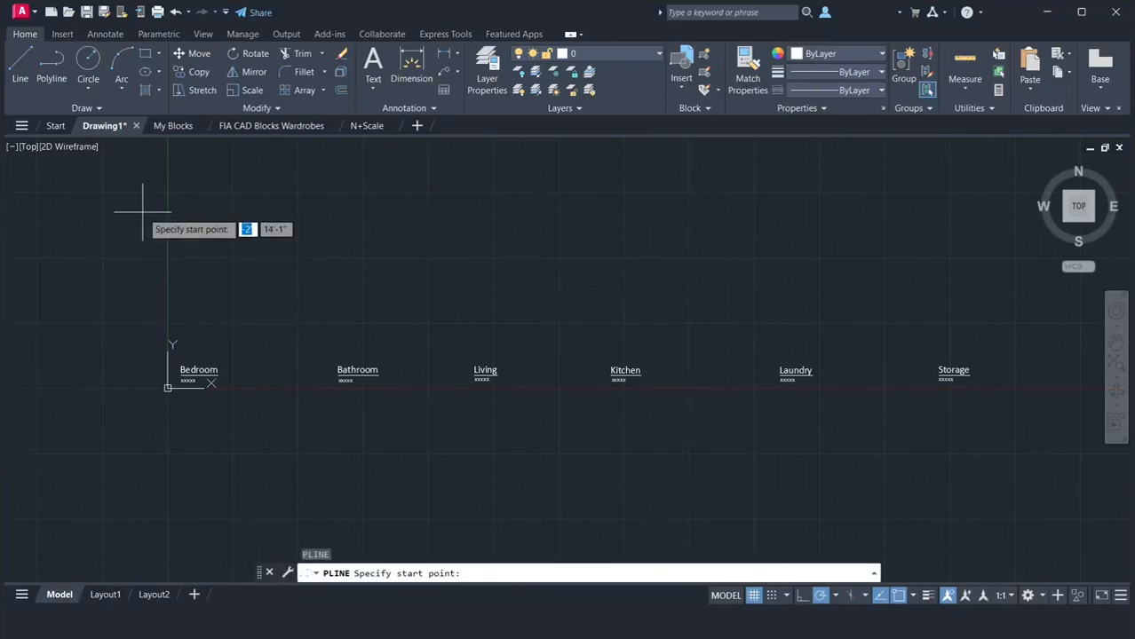
pyautogui.click(181, 353)
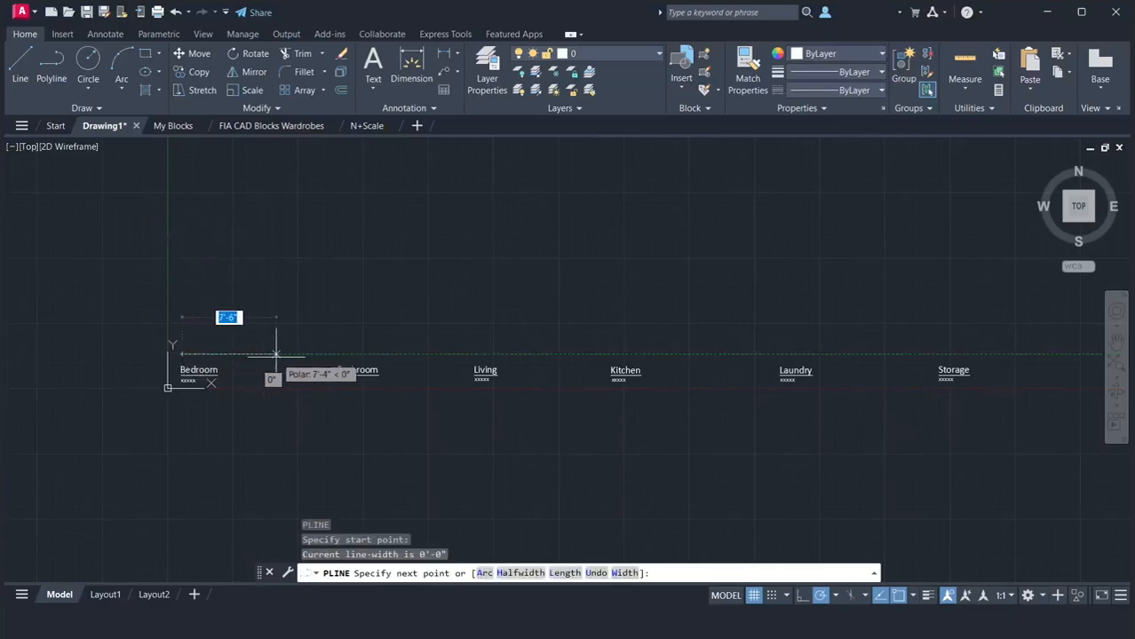
pyautogui.write('11')
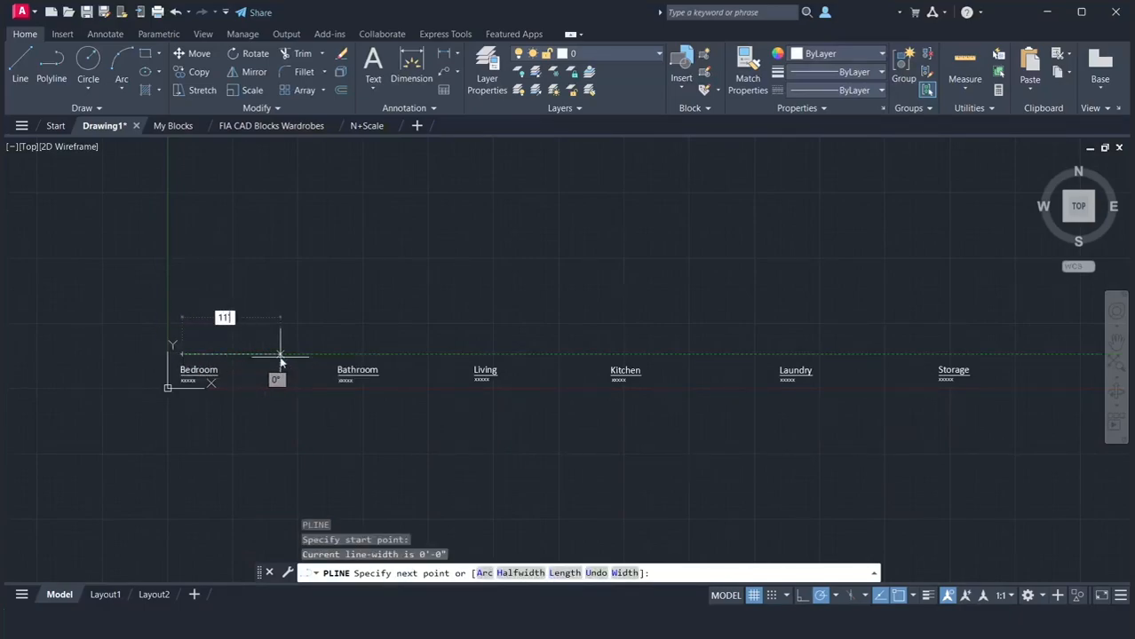
pyautogui.write("'")
pyautogui.press('Return')
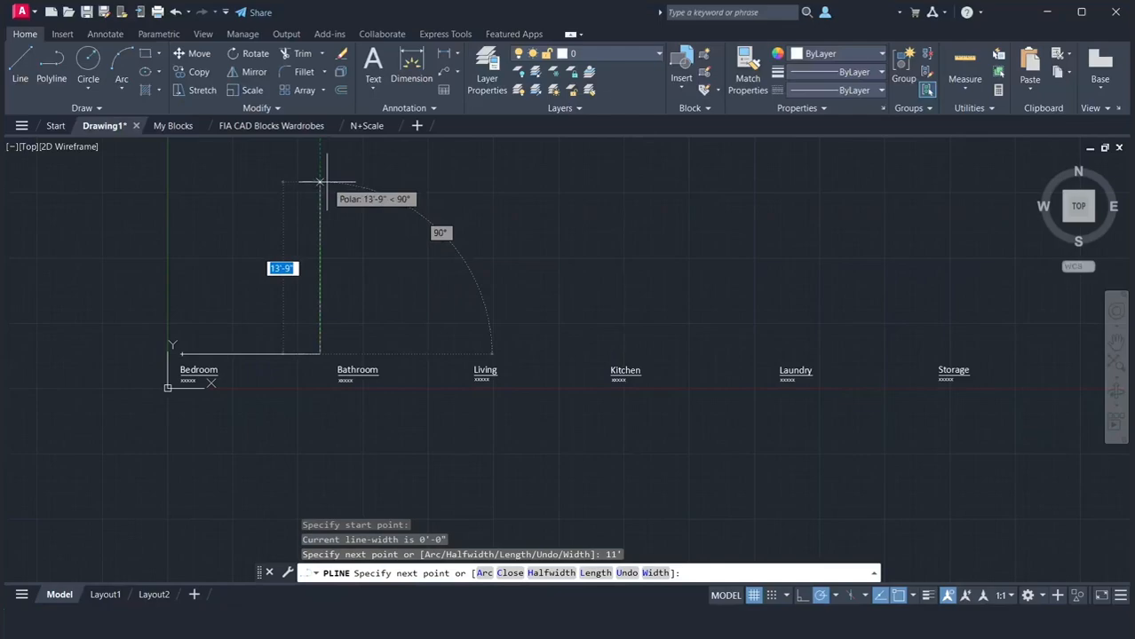
pyautogui.write('11')
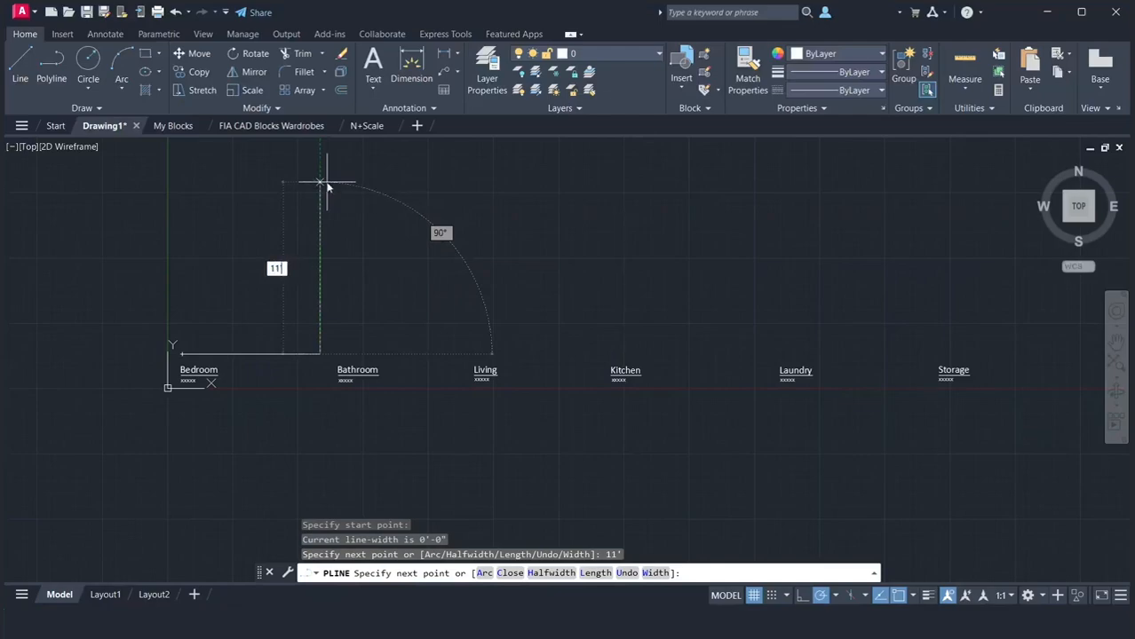
pyautogui.press('Return')
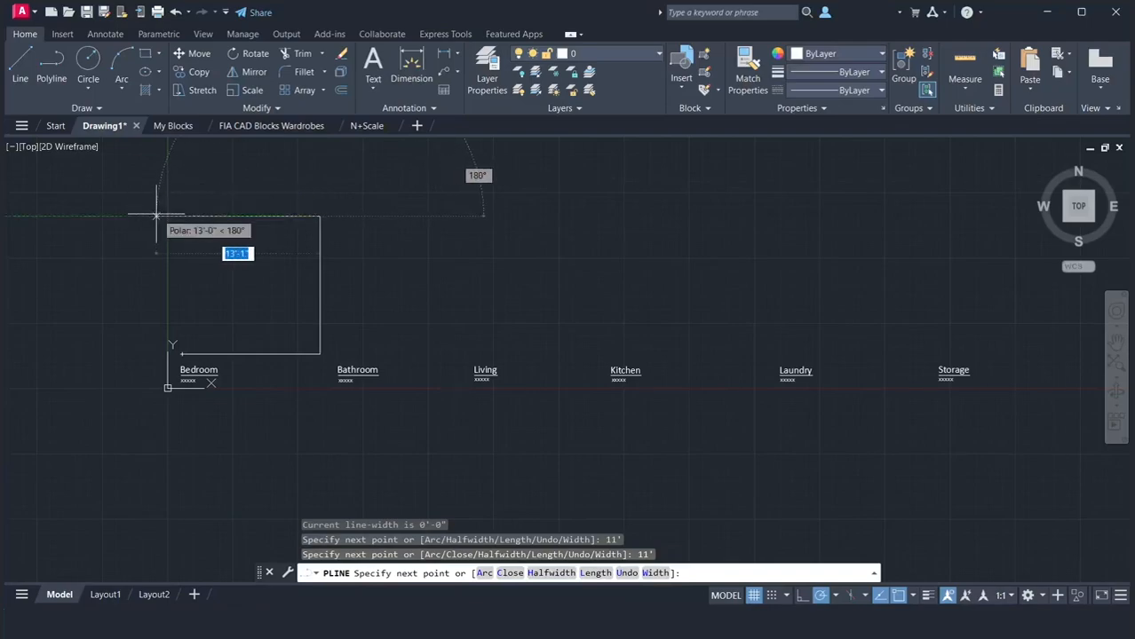
pyautogui.write('11')
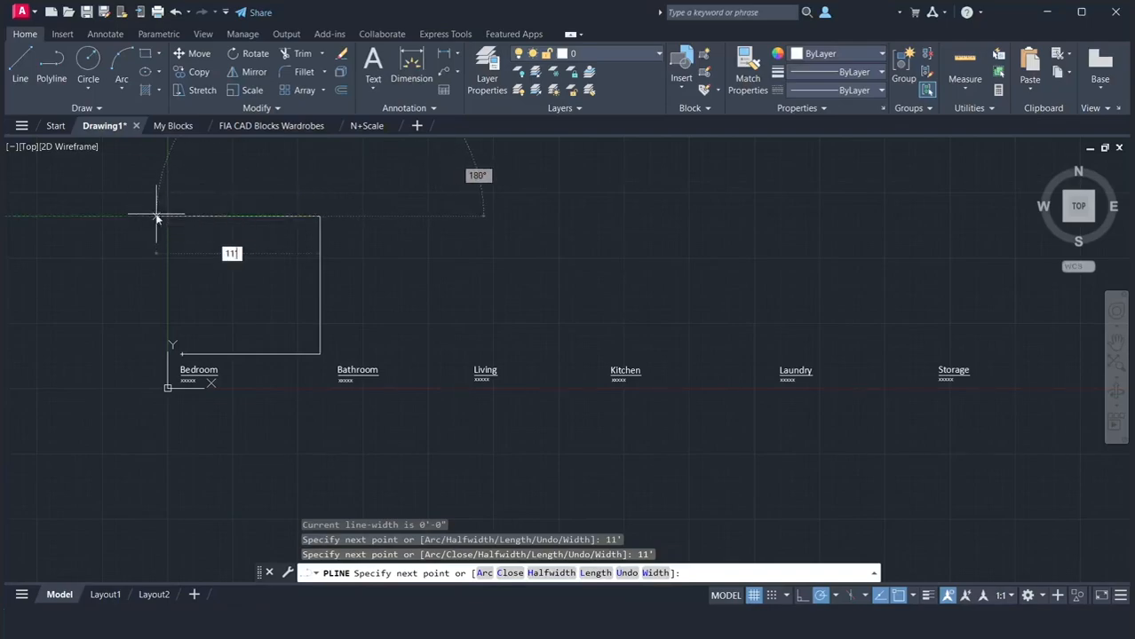
pyautogui.press('Return')
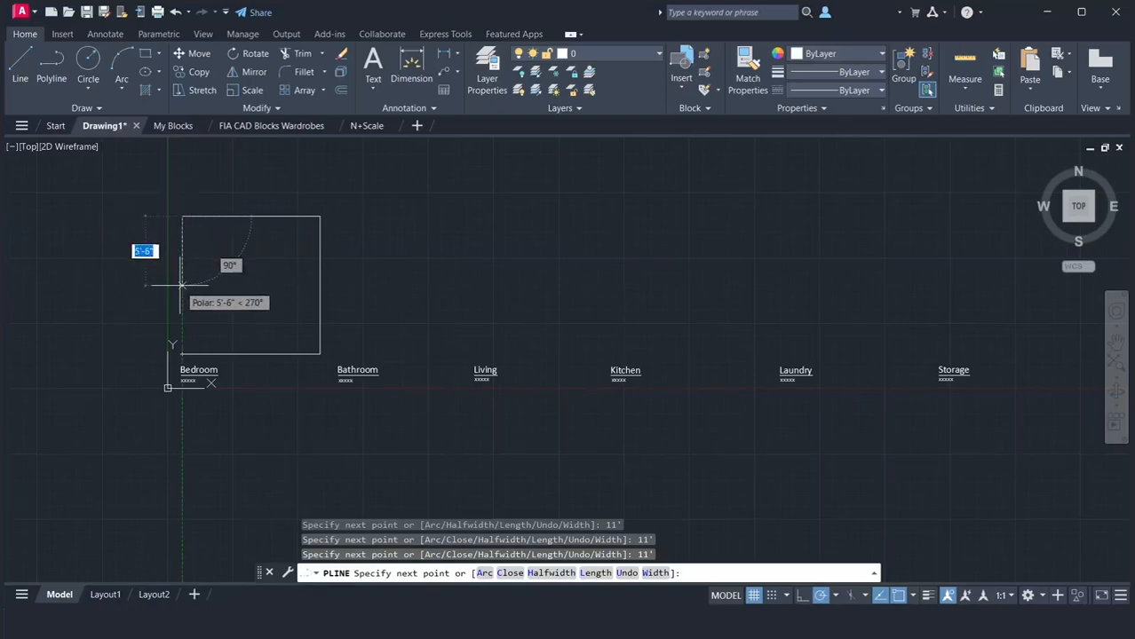
pyautogui.write('c')
pyautogui.press('Return')
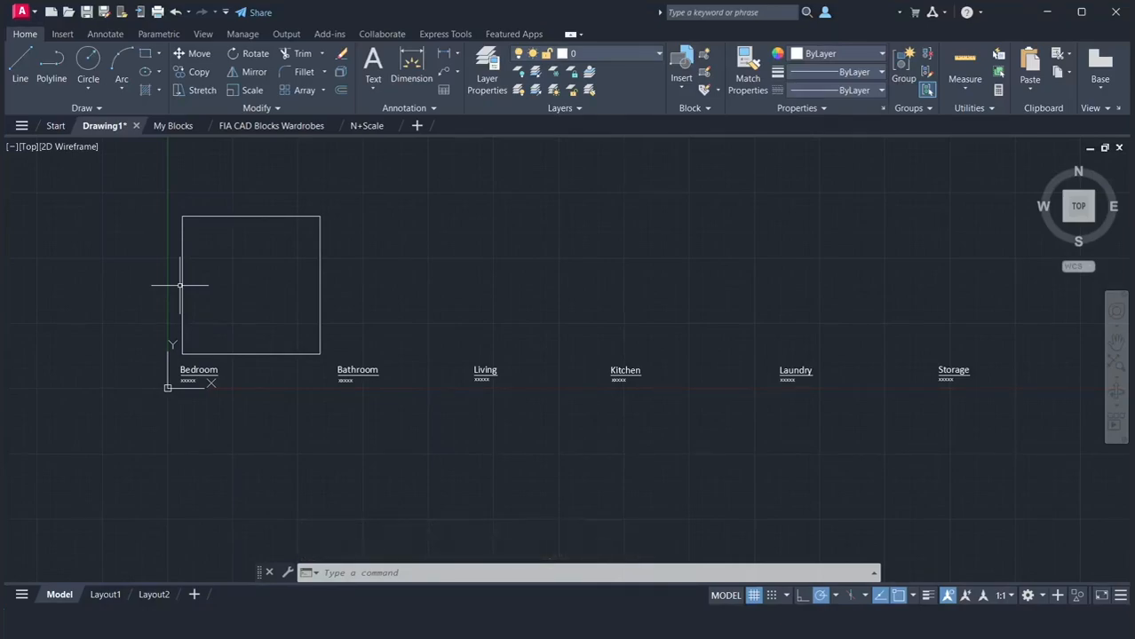
# Draw a 6' by 6' rectangle above the Bathroom label, level with the base of the Bedroom square
pyautogui.write('r')
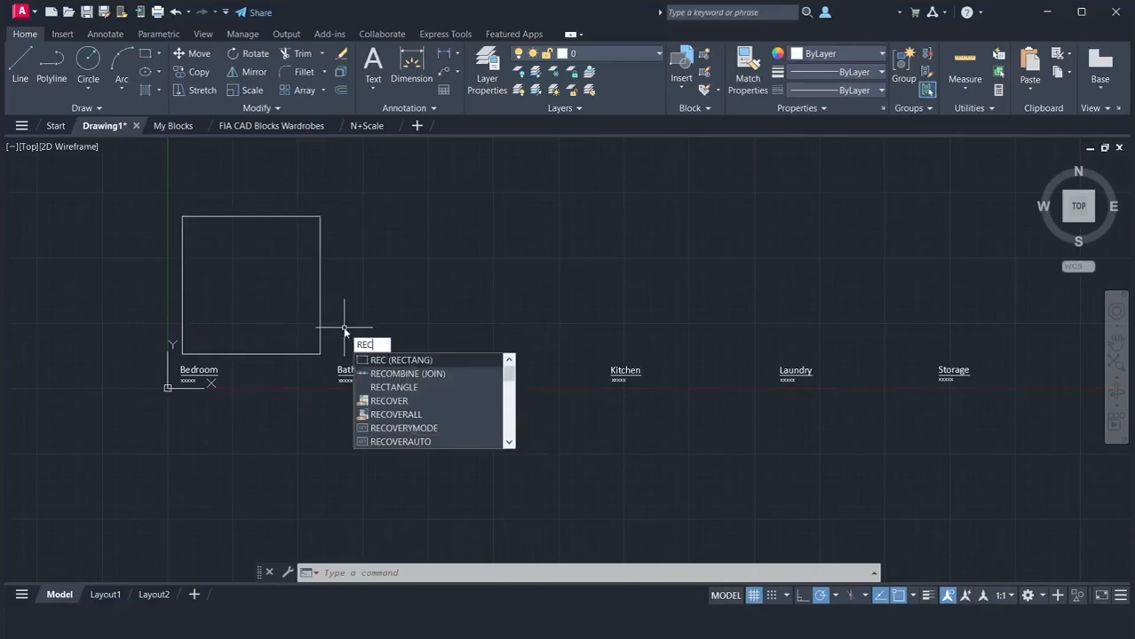
pyautogui.press('Return')
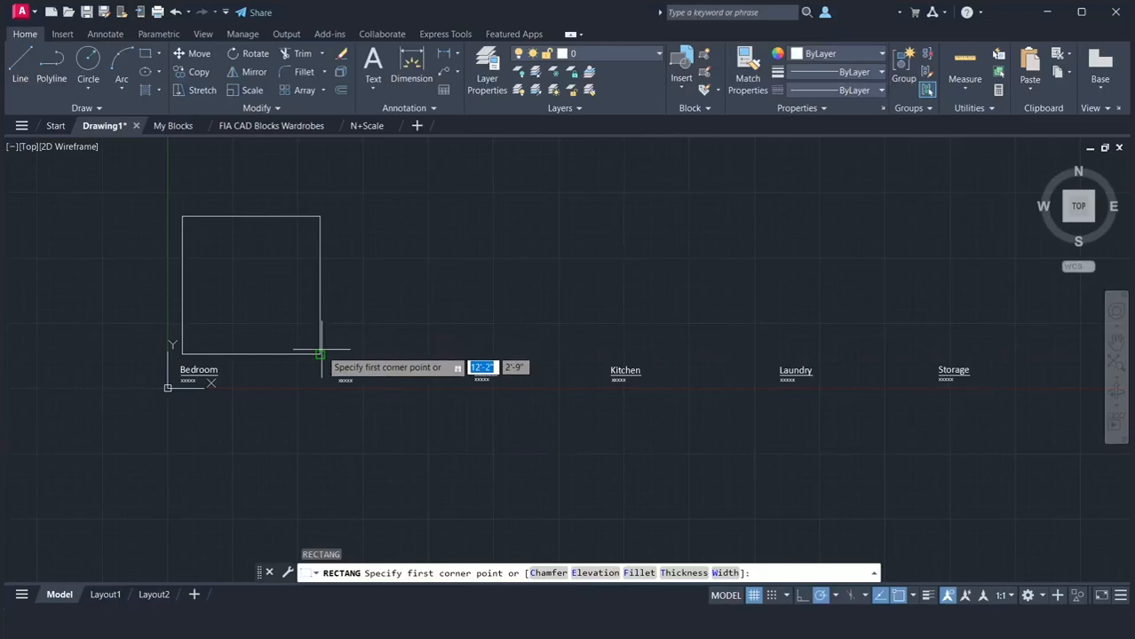
pyautogui.click(333, 353)
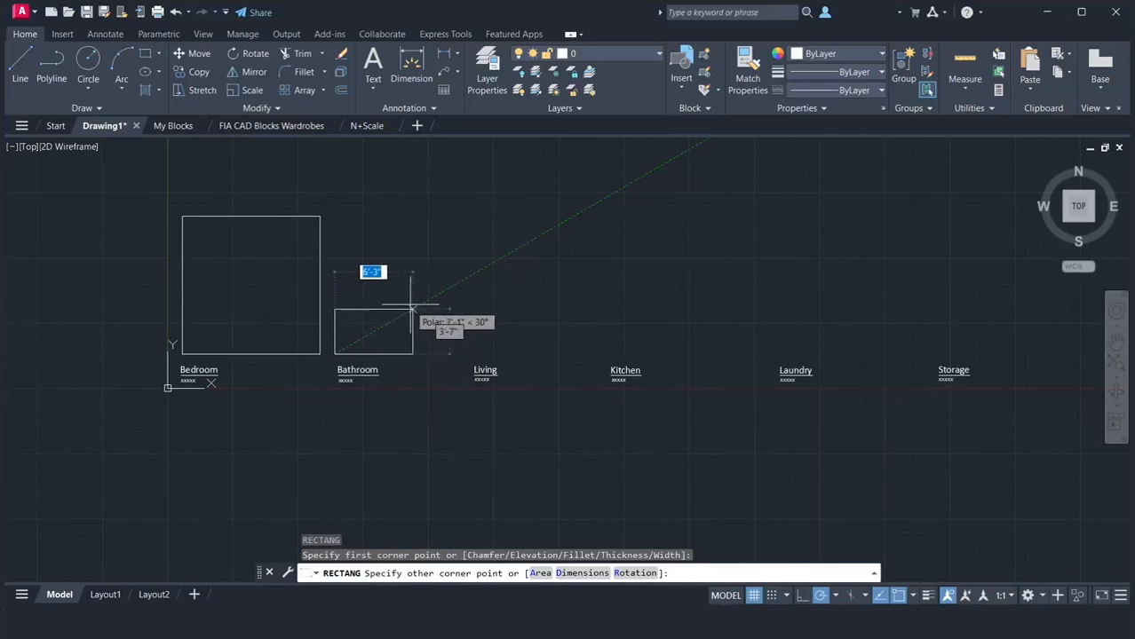
pyautogui.write('6')
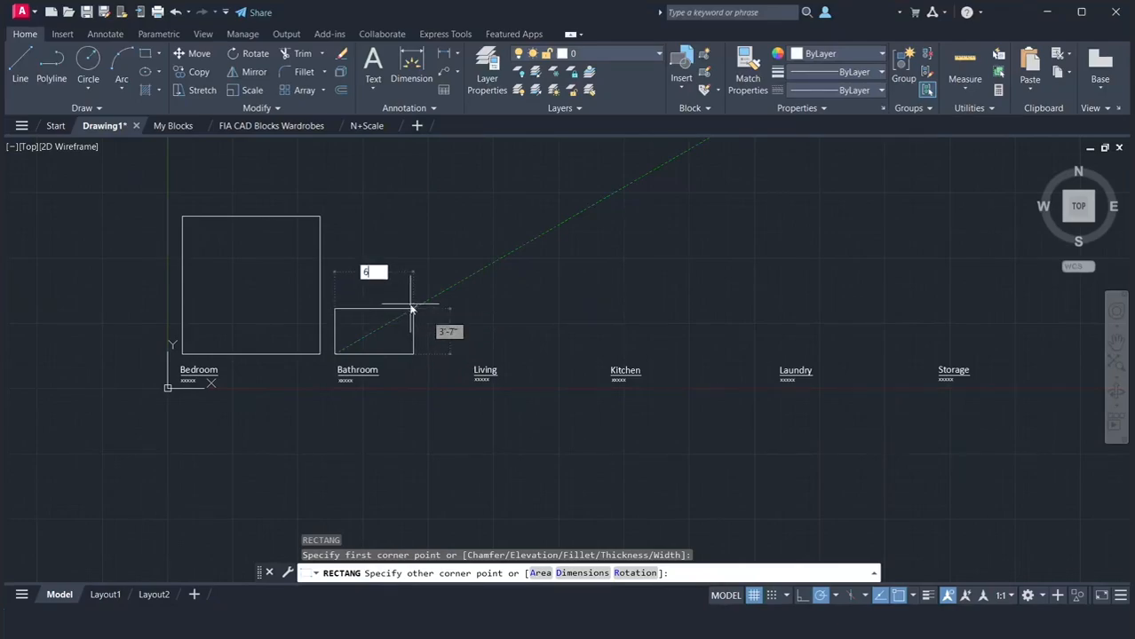
pyautogui.press('Tab')
pyautogui.write('6')
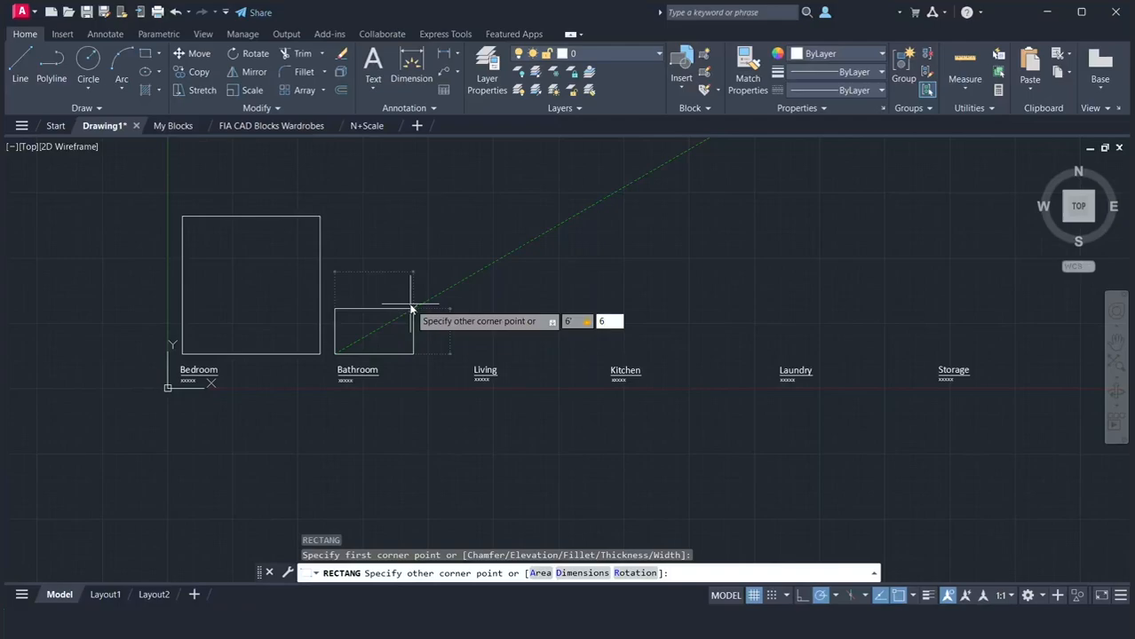
pyautogui.press('Return')
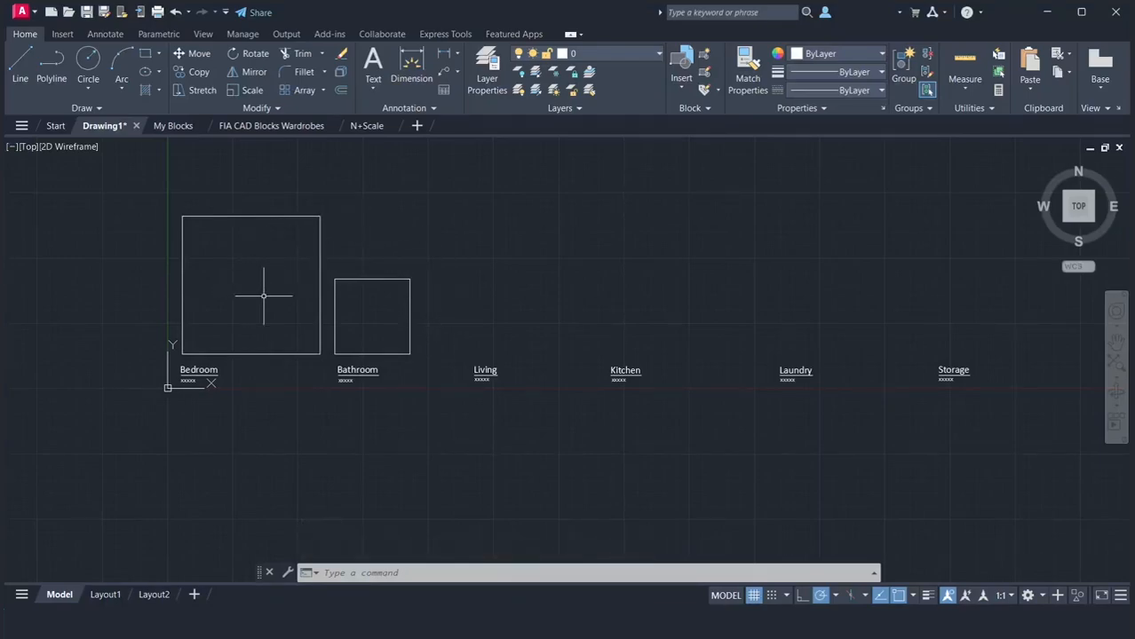
# Copy the Bedroom square from its lower-left corner to above the Living and Kitchen labels, keeping the bases aligned
pyautogui.write('c')
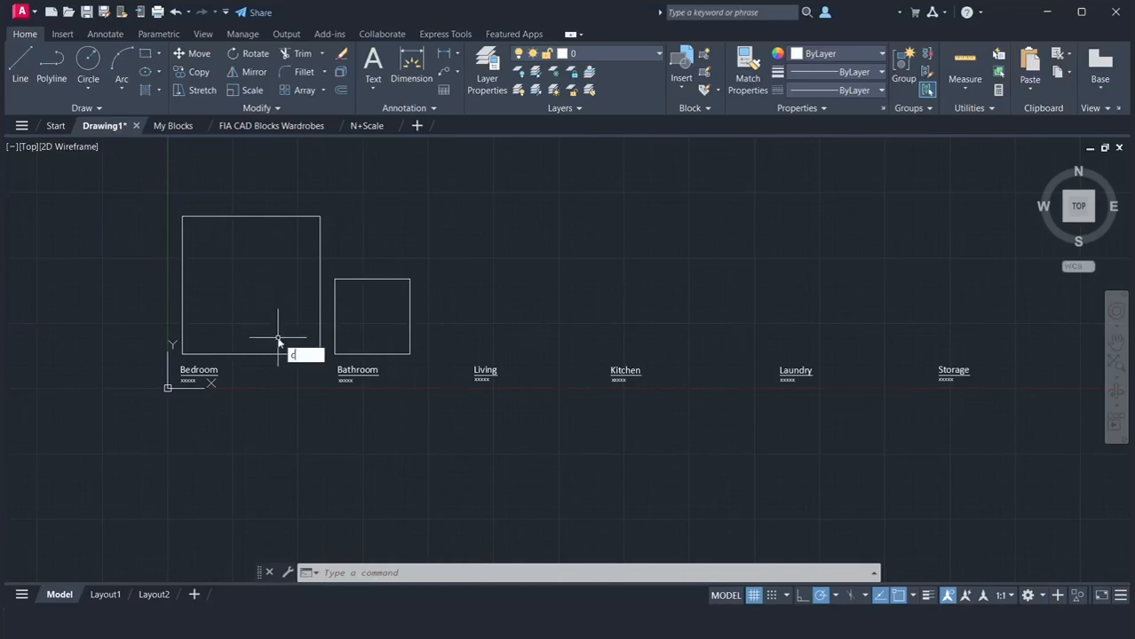
pyautogui.press('Return')
pyautogui.click(274, 353)
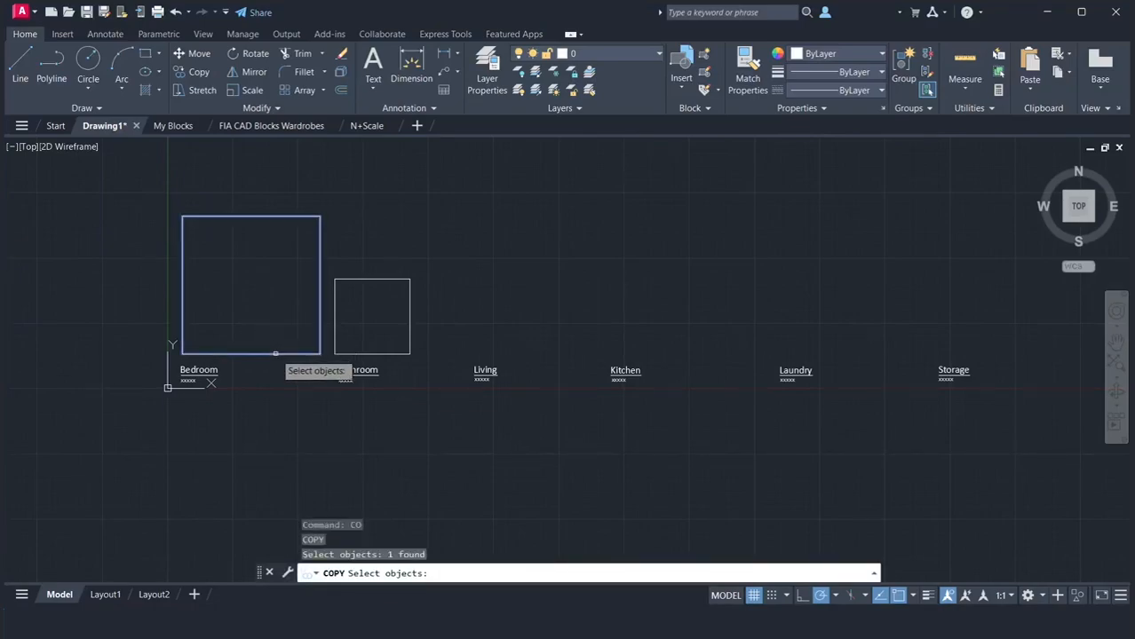
pyautogui.press('Return')
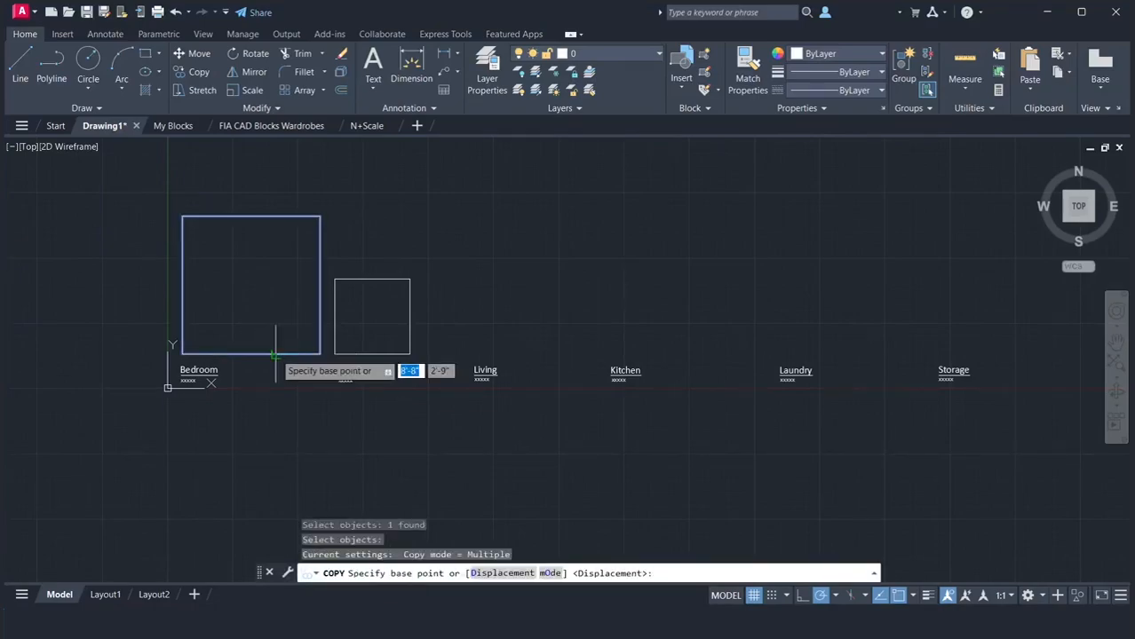
pyautogui.click(182, 353)
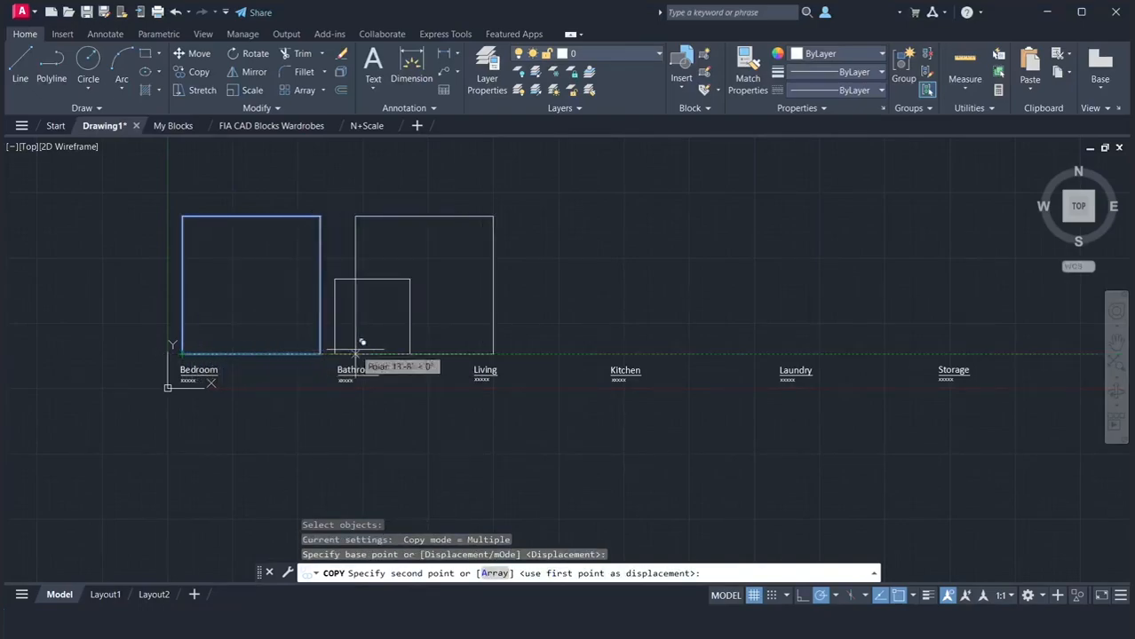
pyautogui.click(432, 353)
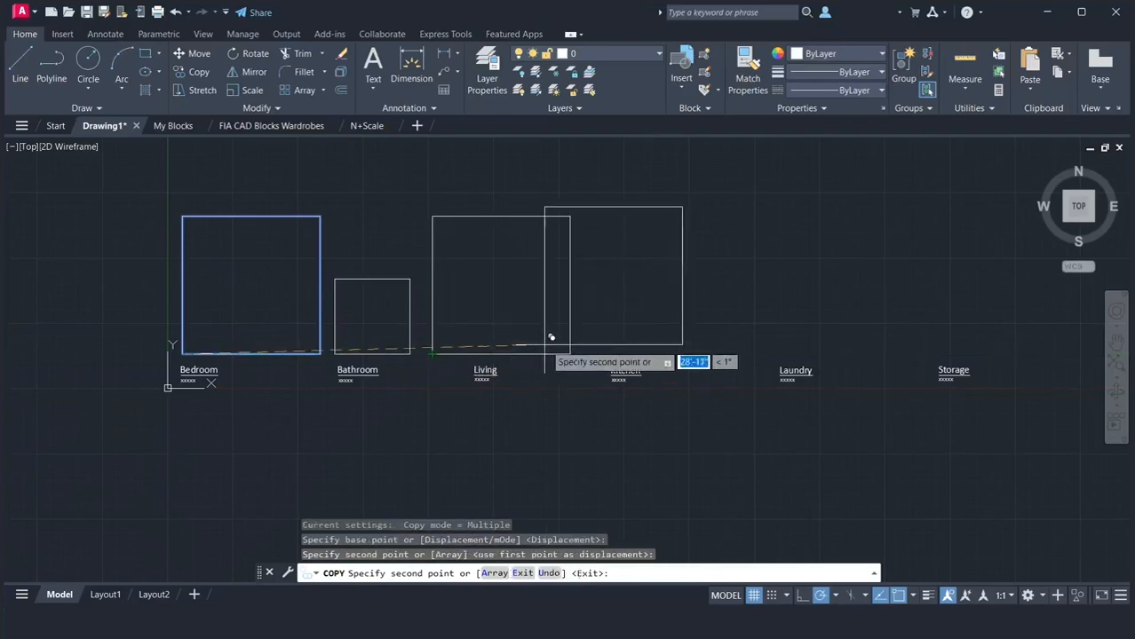
pyautogui.click(594, 354)
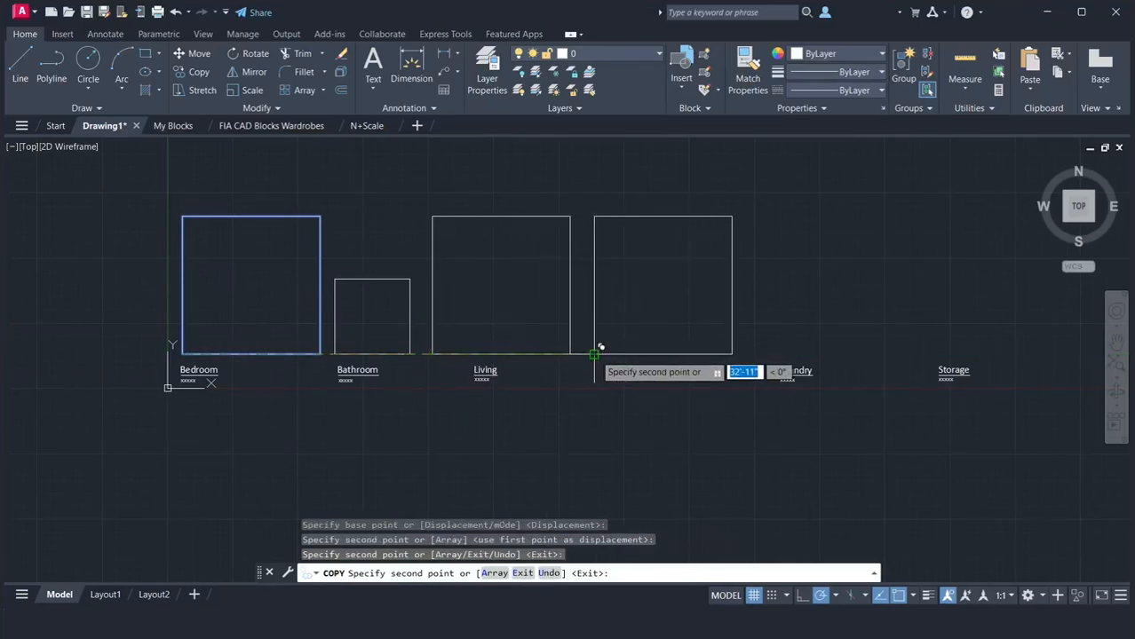
pyautogui.press('Return')
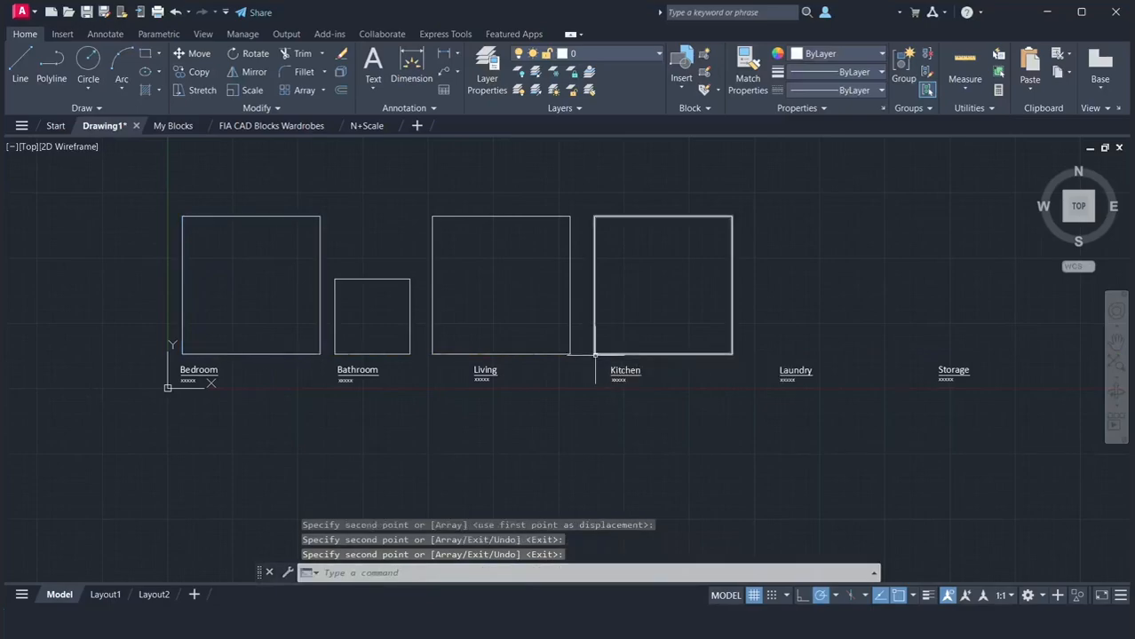
# Copy the Bathroom square from its lower-left corner to above the Laundry and Storage labels, keeping the bases aligned
pyautogui.write('co')
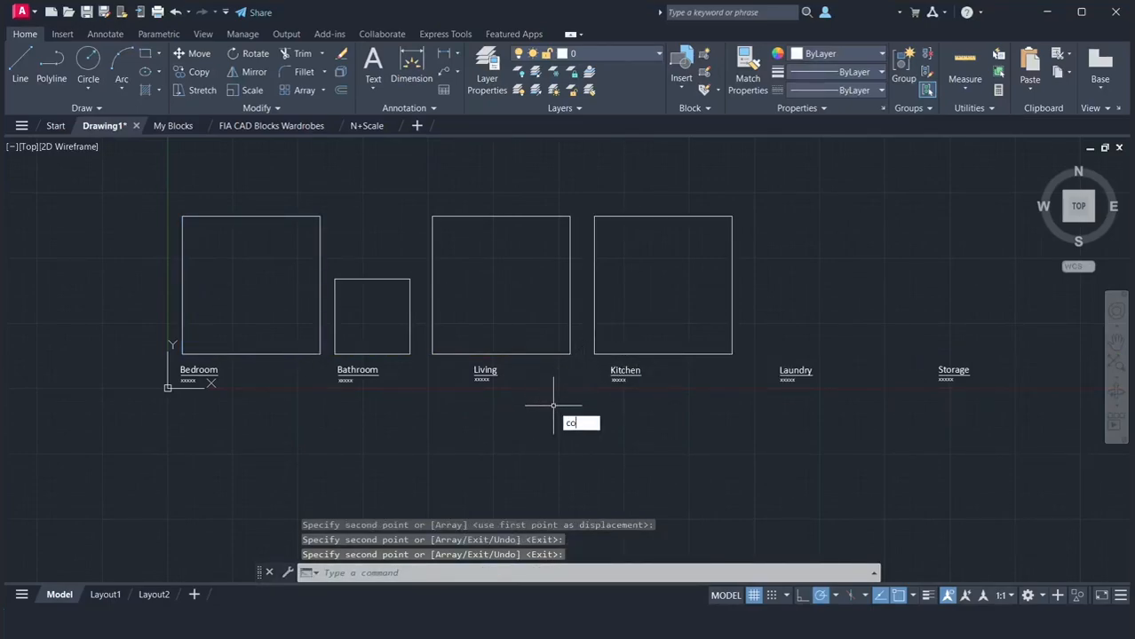
pyautogui.press('Return')
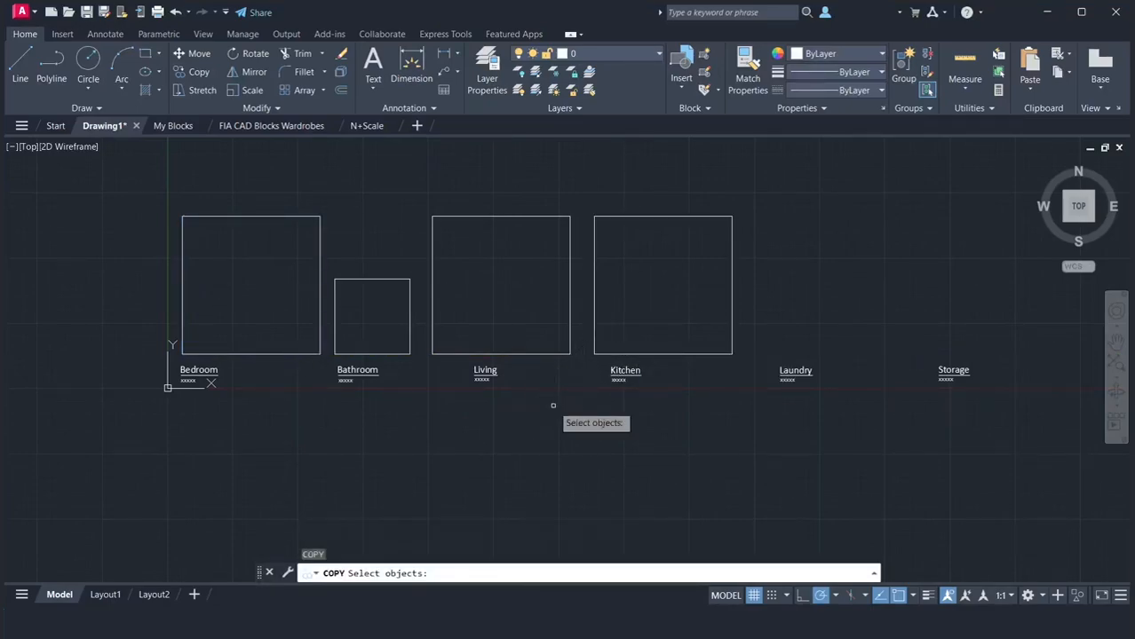
pyautogui.click(399, 355)
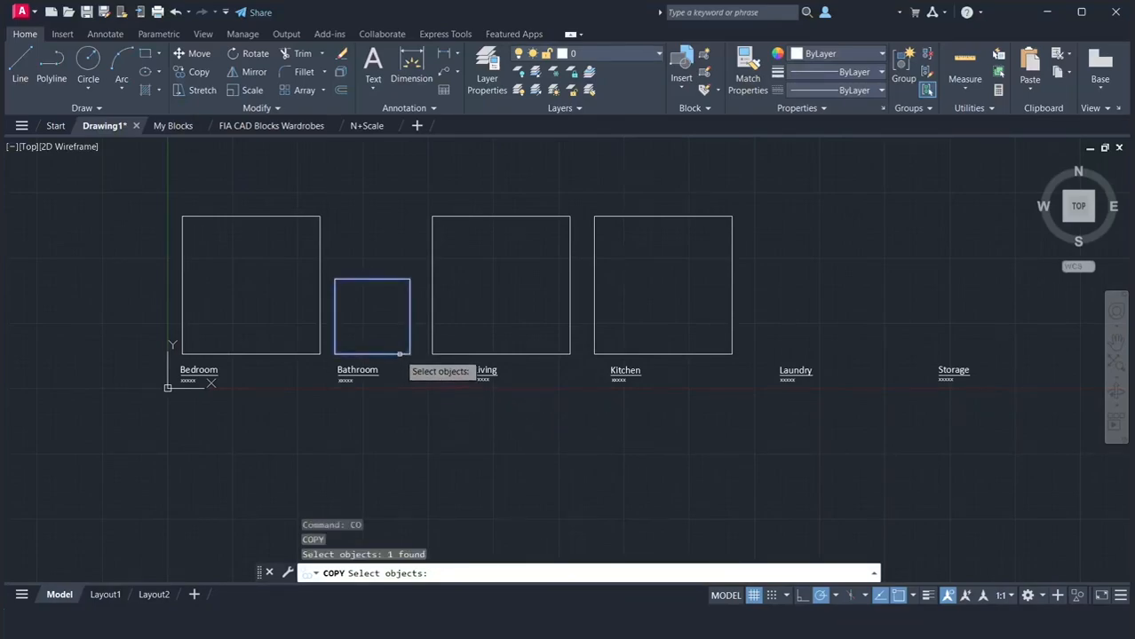
pyautogui.press('Return')
pyautogui.click(336, 354)
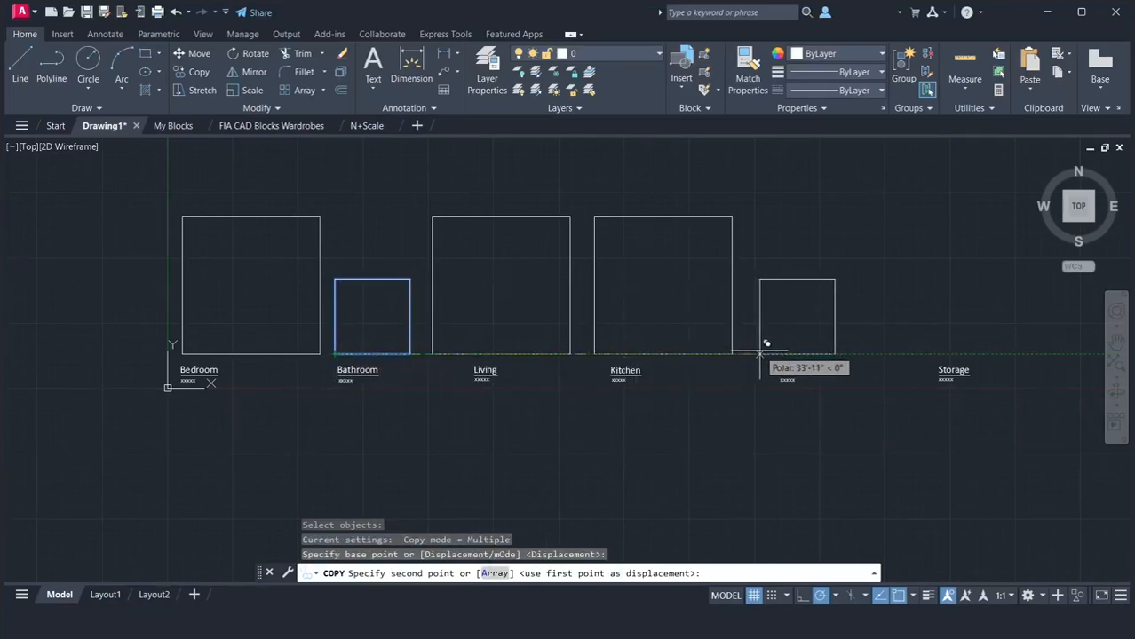
pyautogui.click(759, 354)
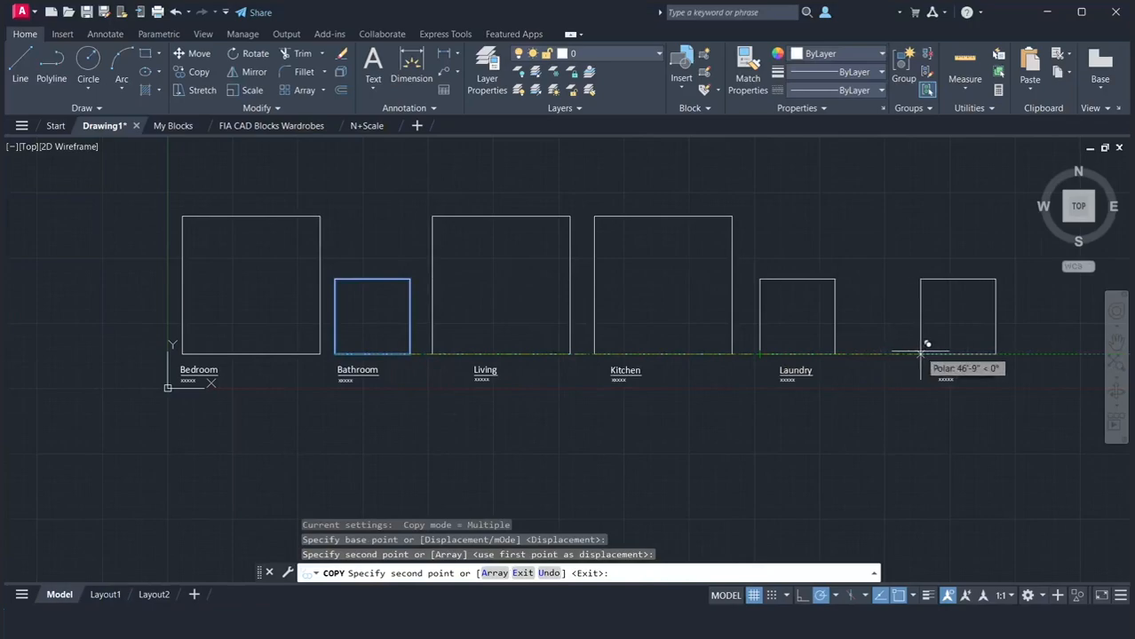
pyautogui.click(920, 354)
pyautogui.press('Return')
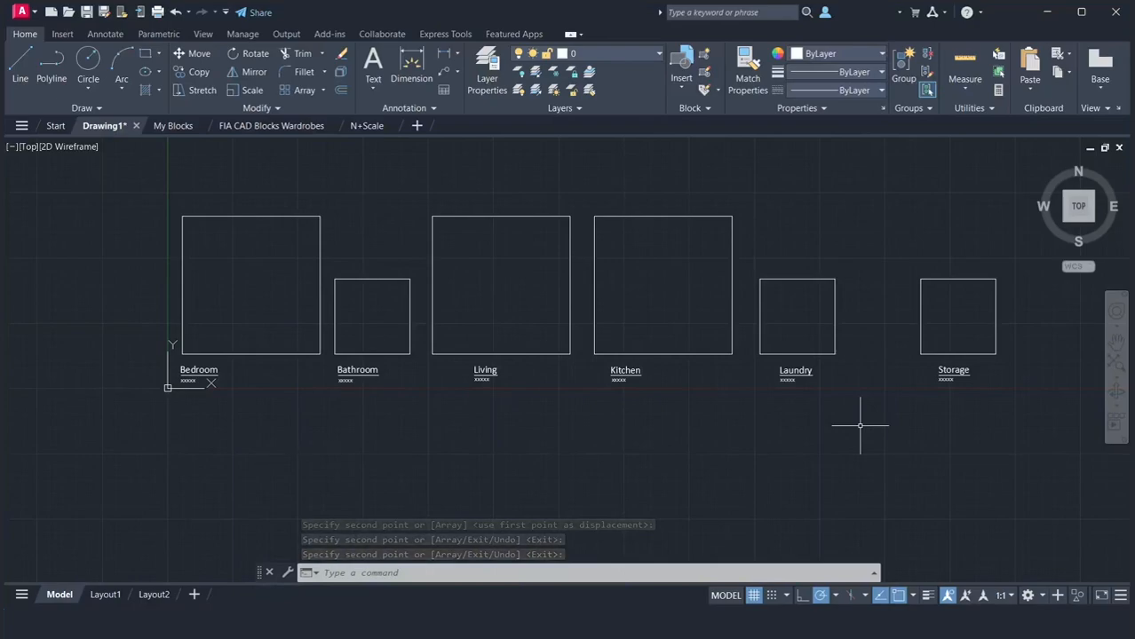
# Draw a horizontal line across the Storage square between the midpoints of its two vertical sides
pyautogui.write('l')
pyautogui.press('Return')
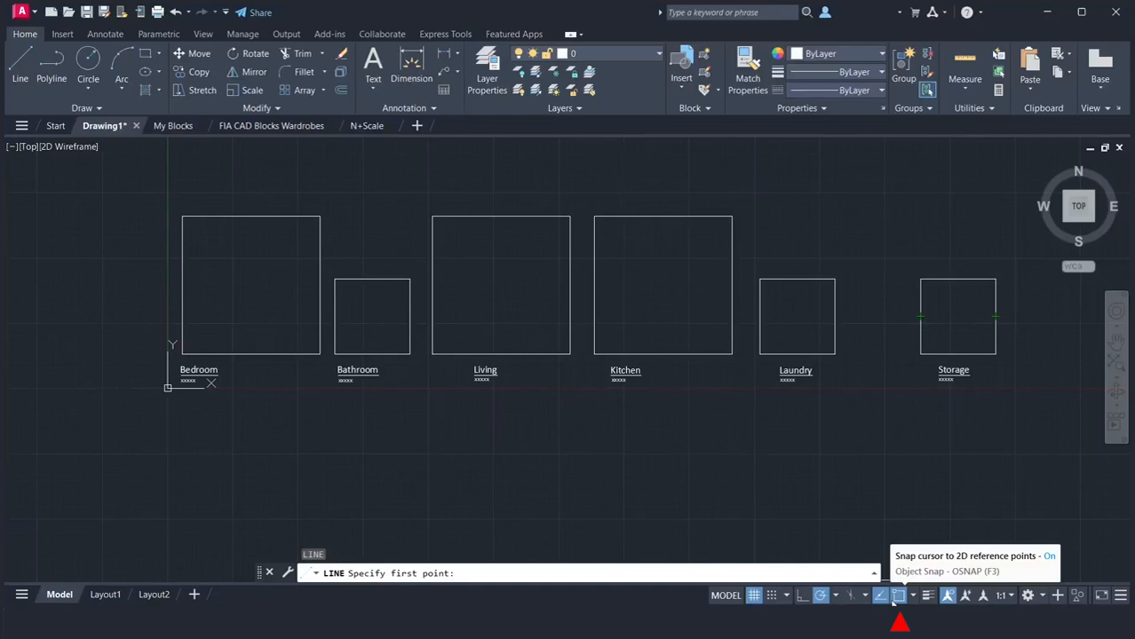
pyautogui.click(915, 598)
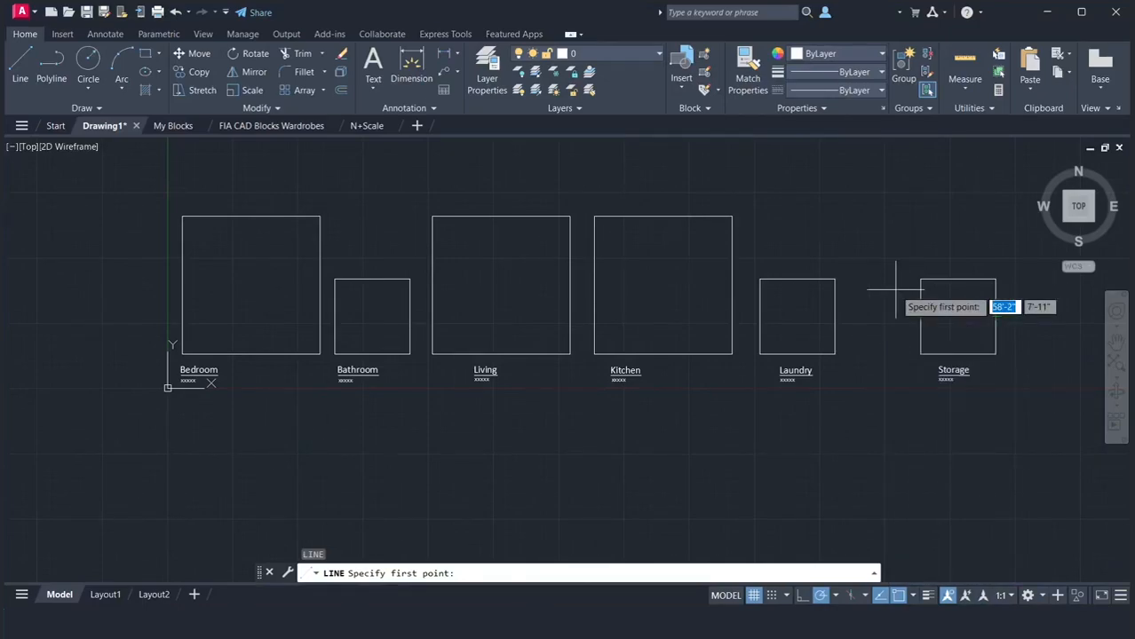
pyautogui.click(919, 316)
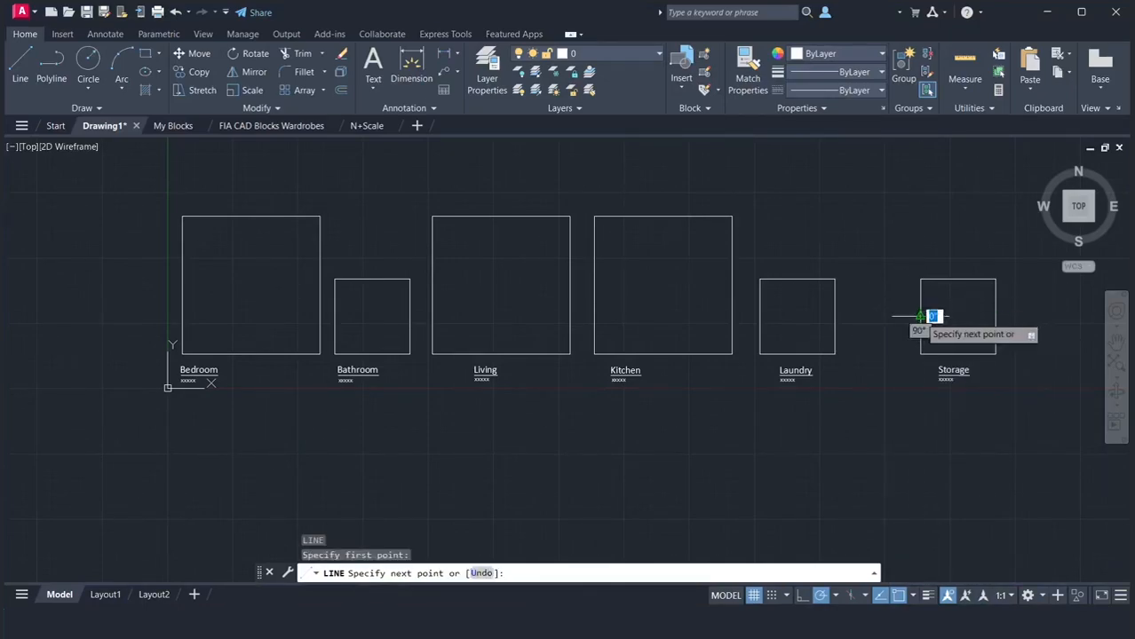
pyautogui.click(996, 316)
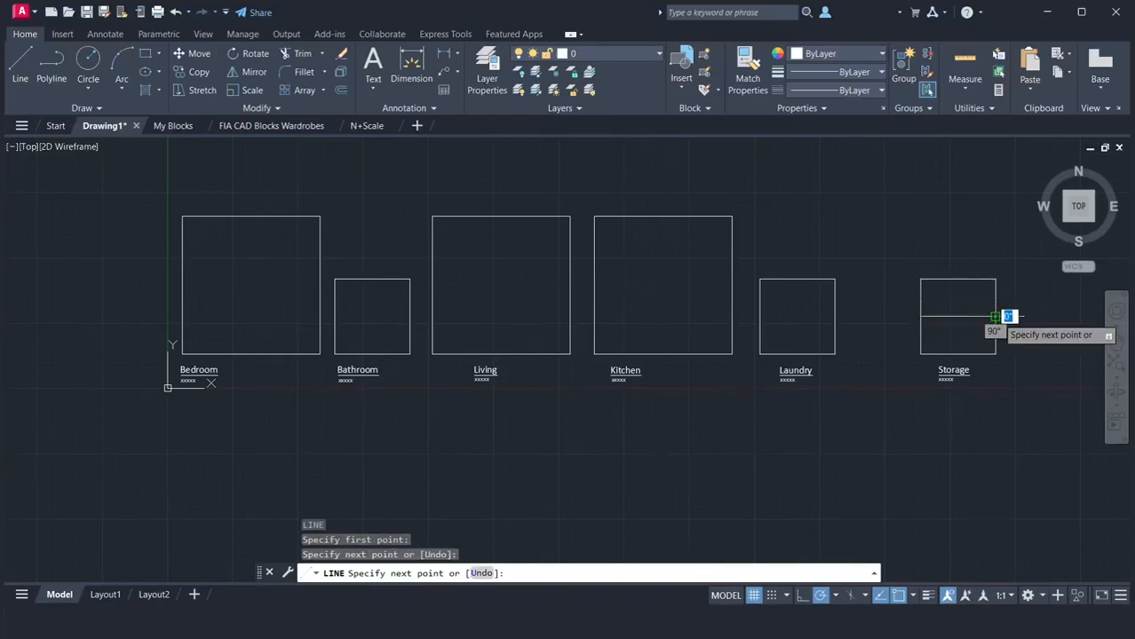
pyautogui.press('Return')
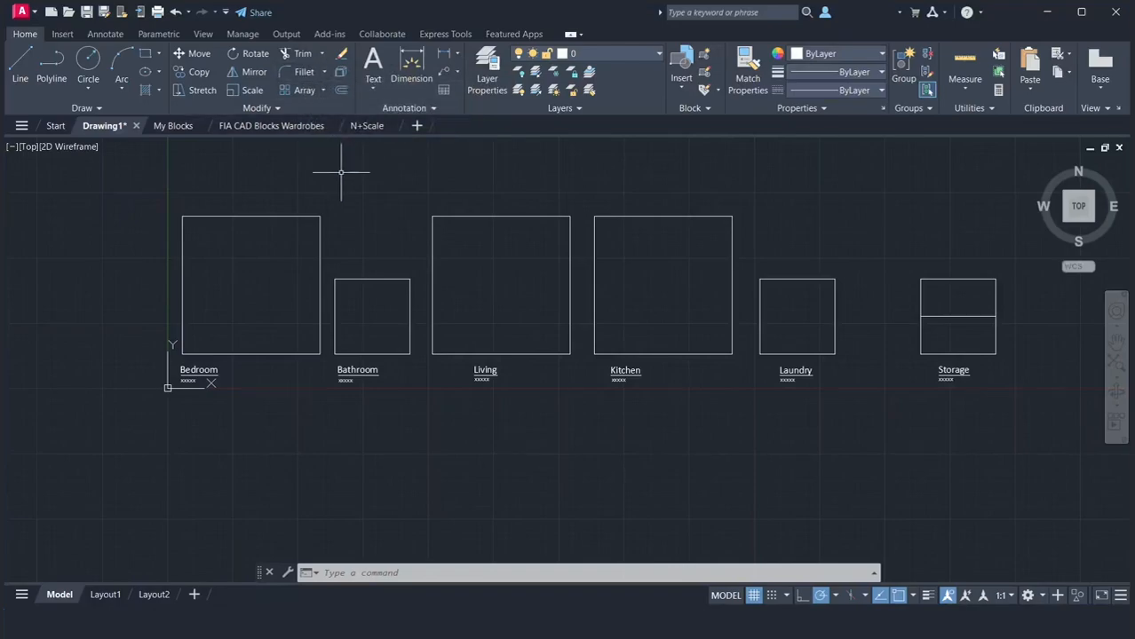
# Trim away the Storage square's top edge and both side segments above the dividing line
pyautogui.write('tr')
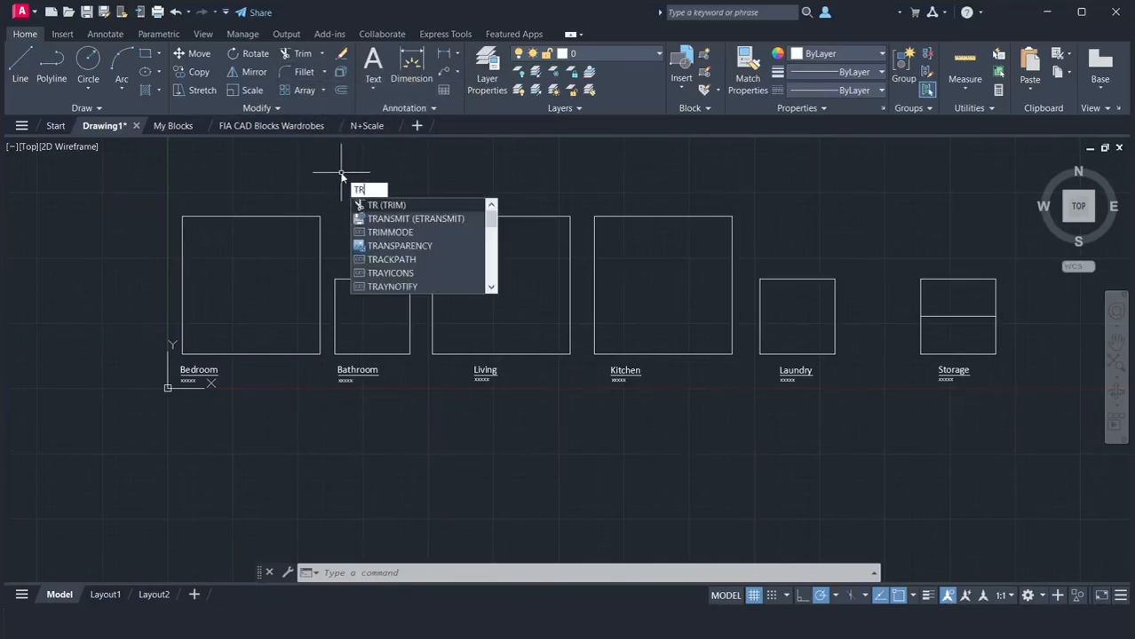
pyautogui.press('Return')
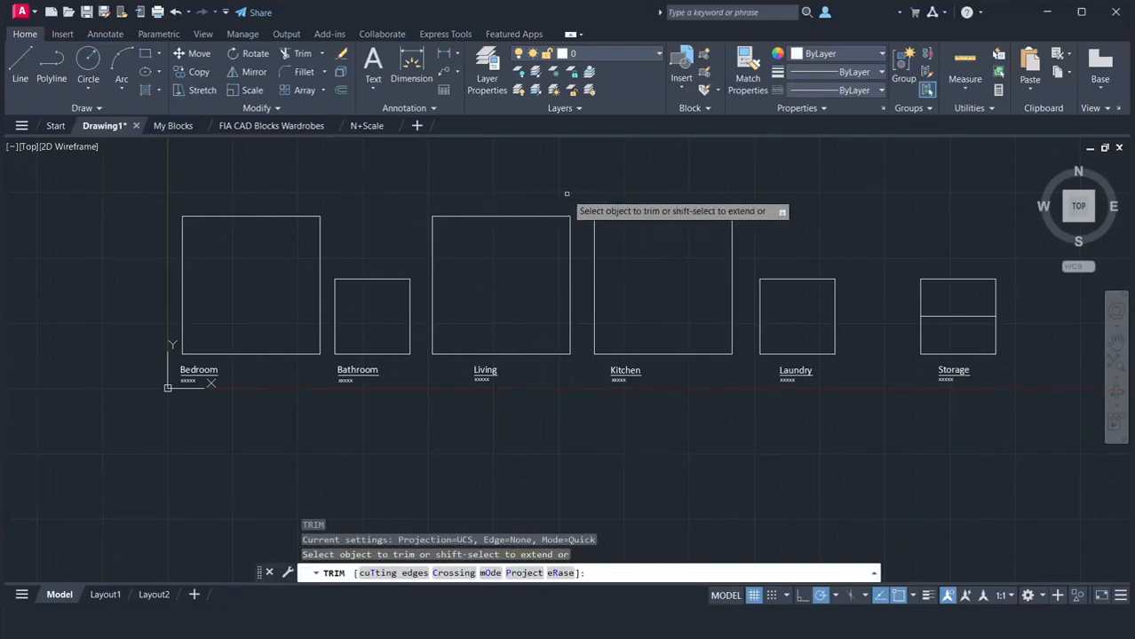
pyautogui.click(939, 278)
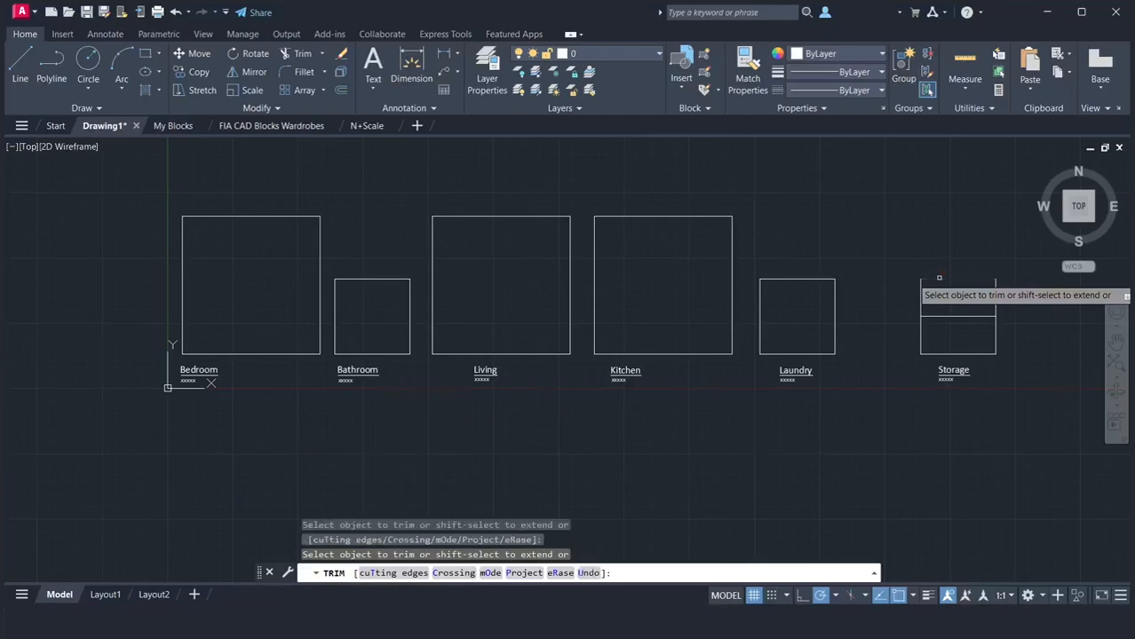
pyautogui.click(920, 291)
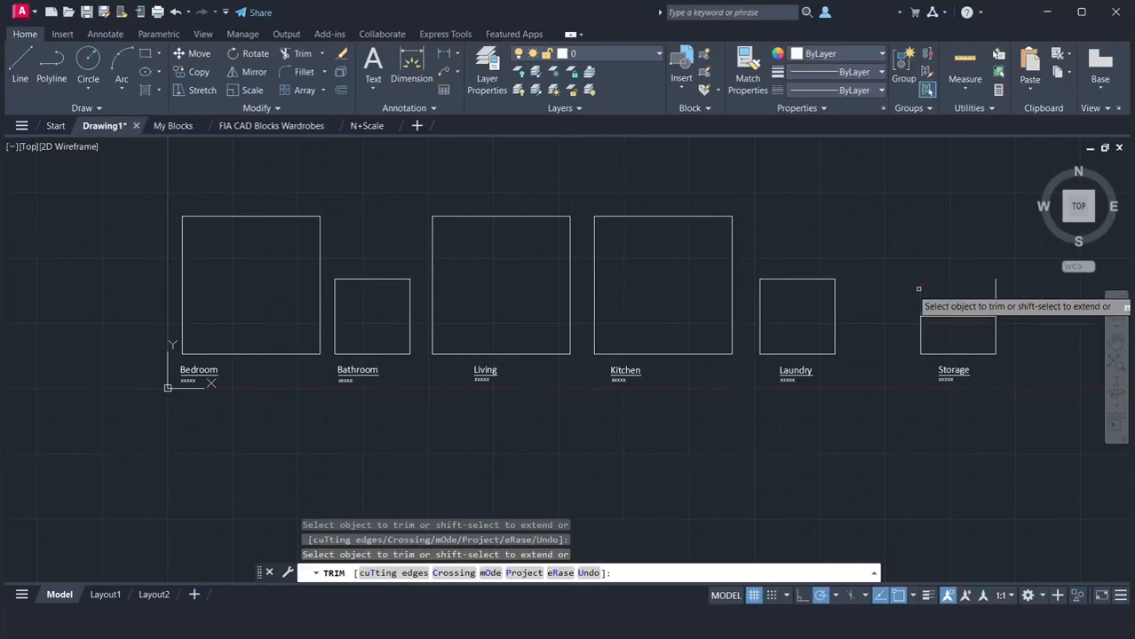
pyautogui.click(995, 290)
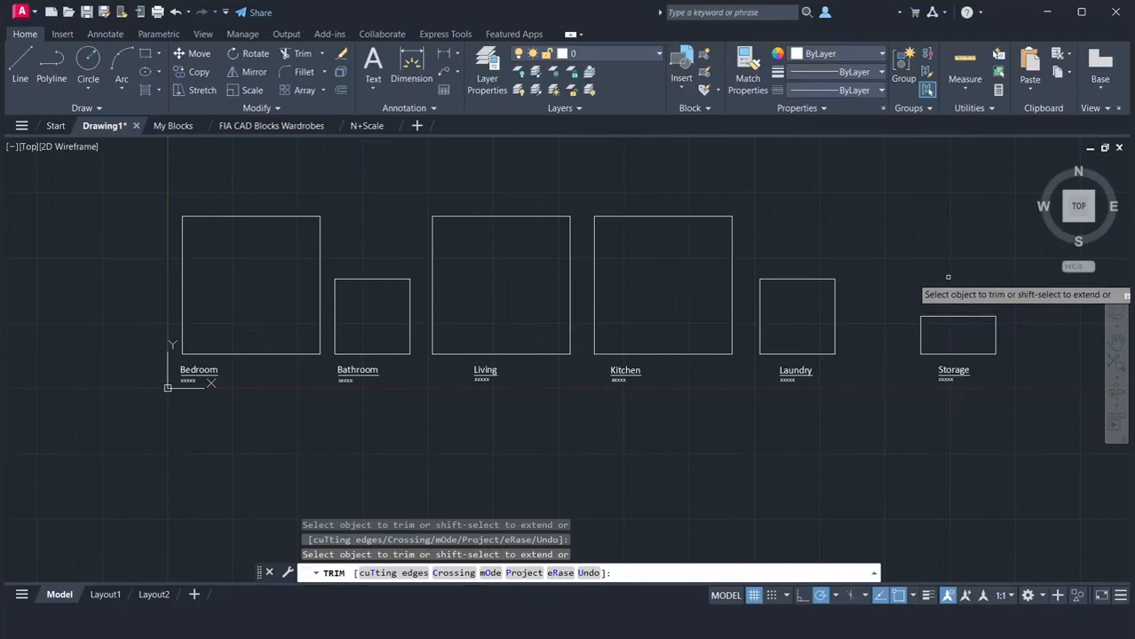
pyautogui.press('Escape')
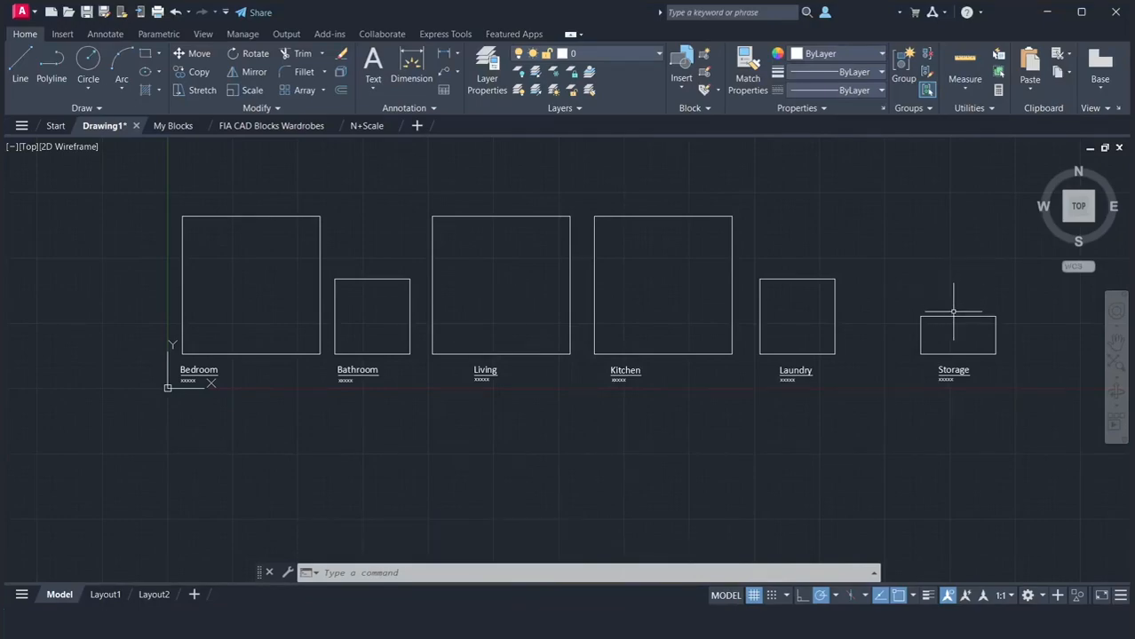
# Join the dividing line and the remaining lower half of the Storage outline into one closed rectangle
pyautogui.click(951, 316)
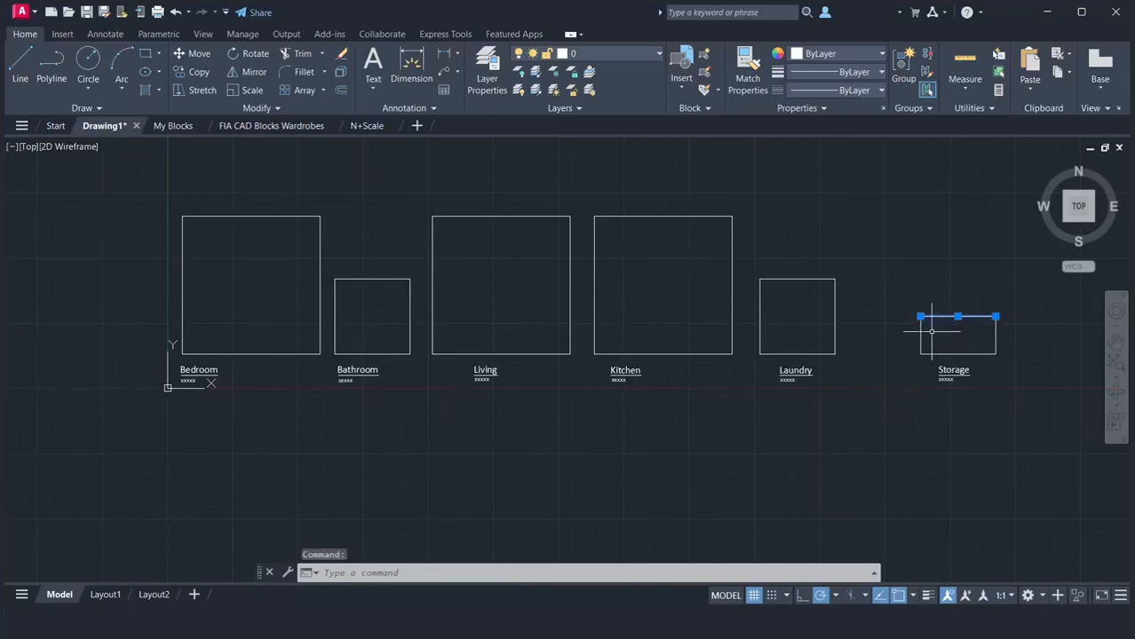
pyautogui.click(920, 341)
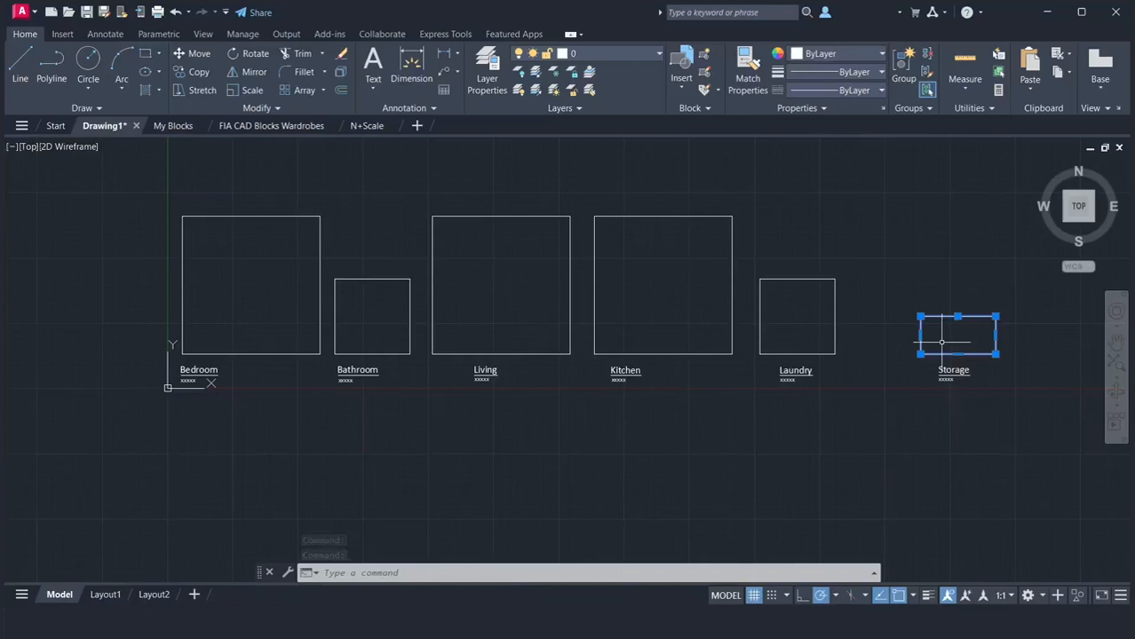
pyautogui.write('J')
pyautogui.press('Return')
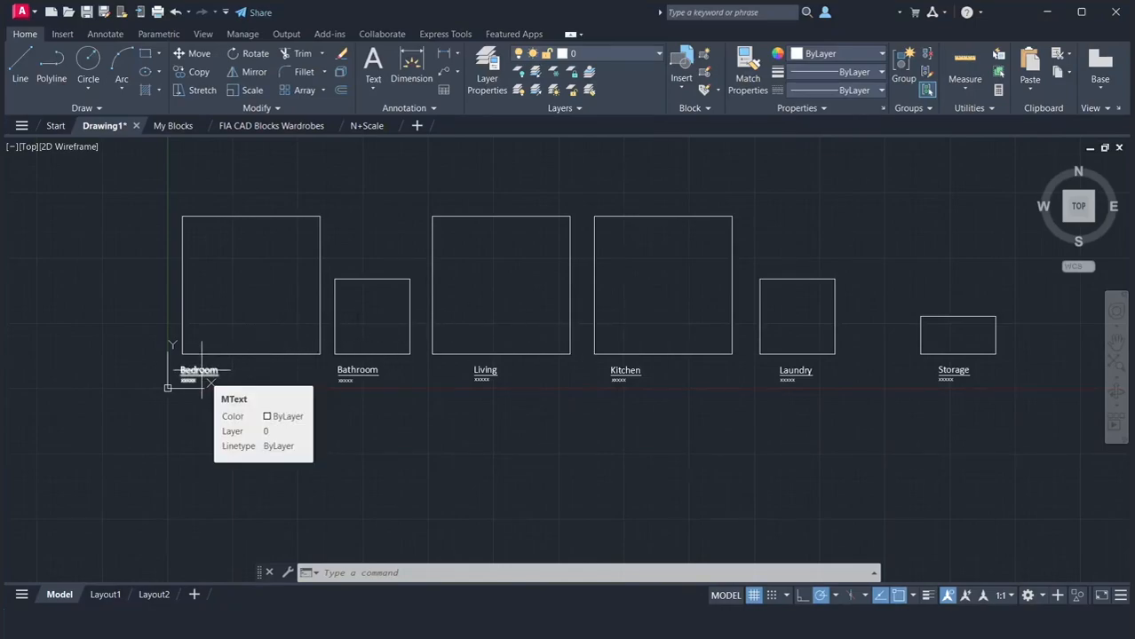
# Move the Bedroom label into the middle of the large square above it
pyautogui.click(202, 370)
pyautogui.write('m')
pyautogui.press('Return')
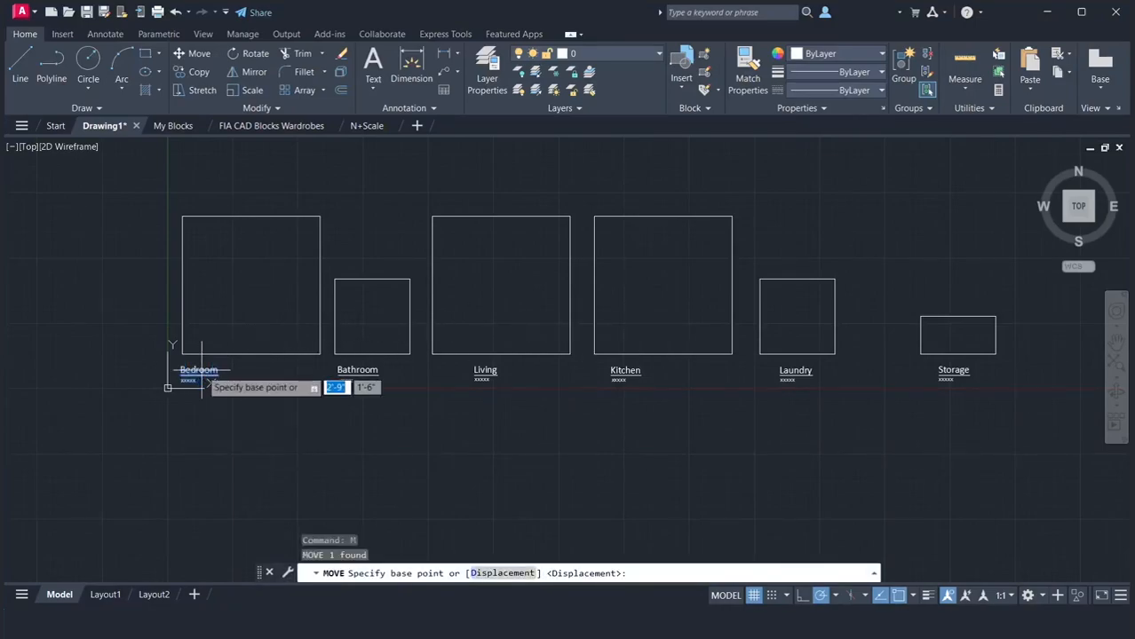
pyautogui.click(217, 358)
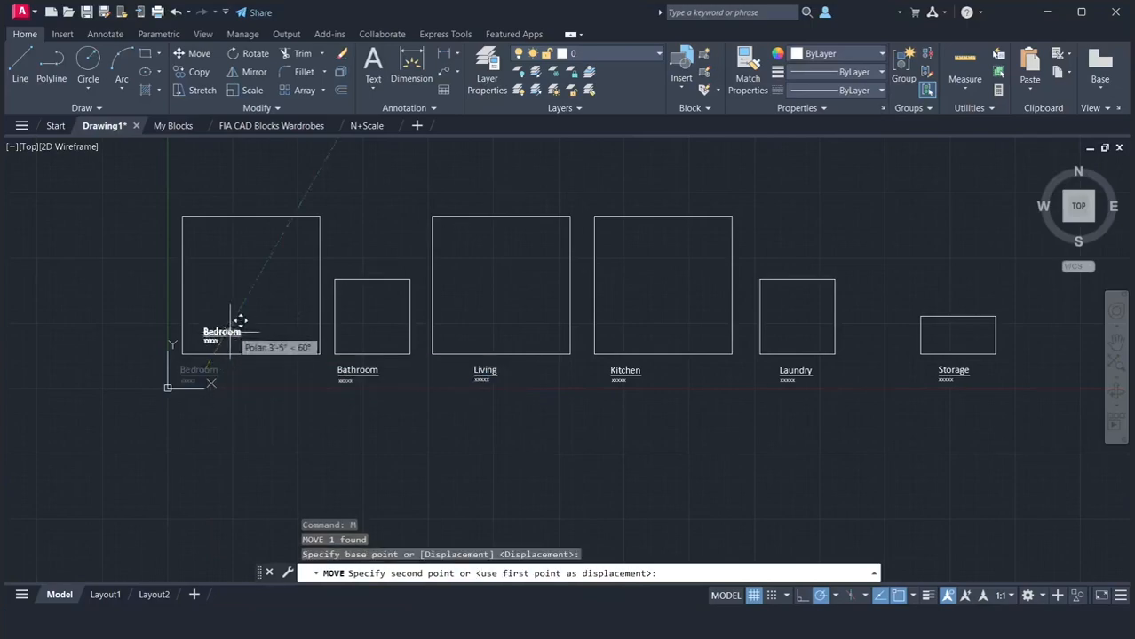
pyautogui.click(256, 285)
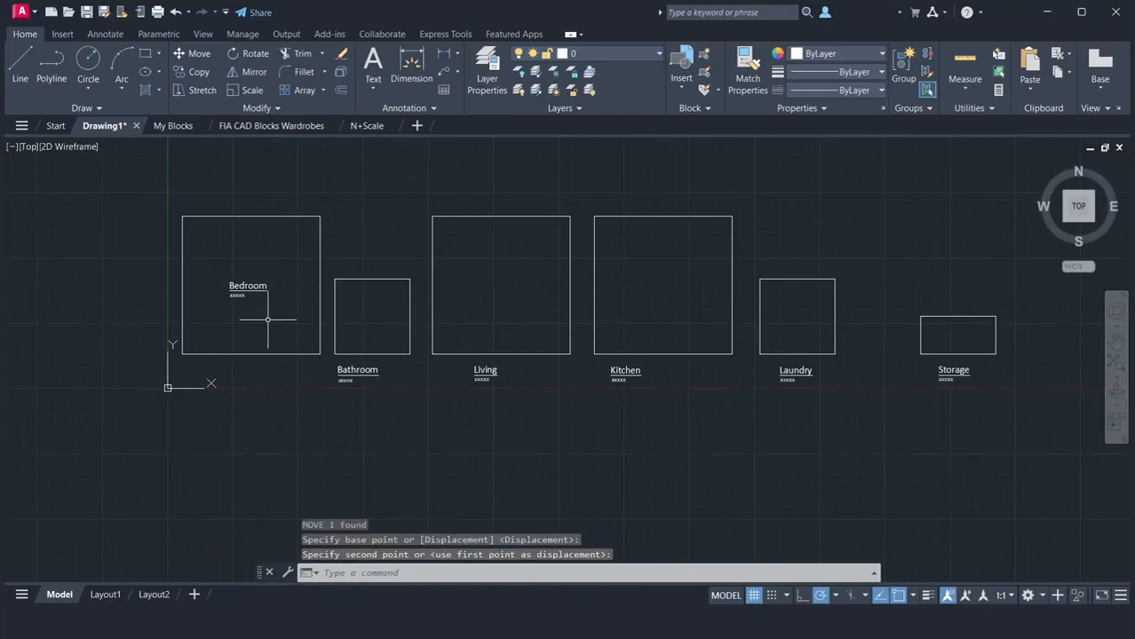
# Move the Bathroom label into the middle of the small square above it
pyautogui.press('Return')
pyautogui.click(341, 371)
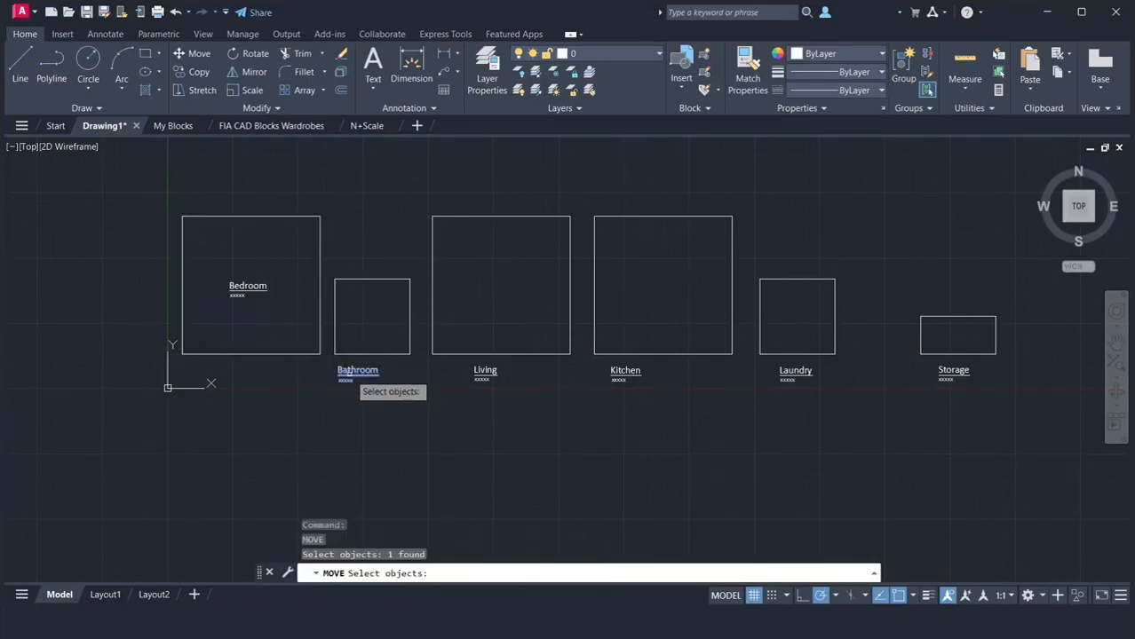
pyautogui.press('Return')
pyautogui.click(353, 369)
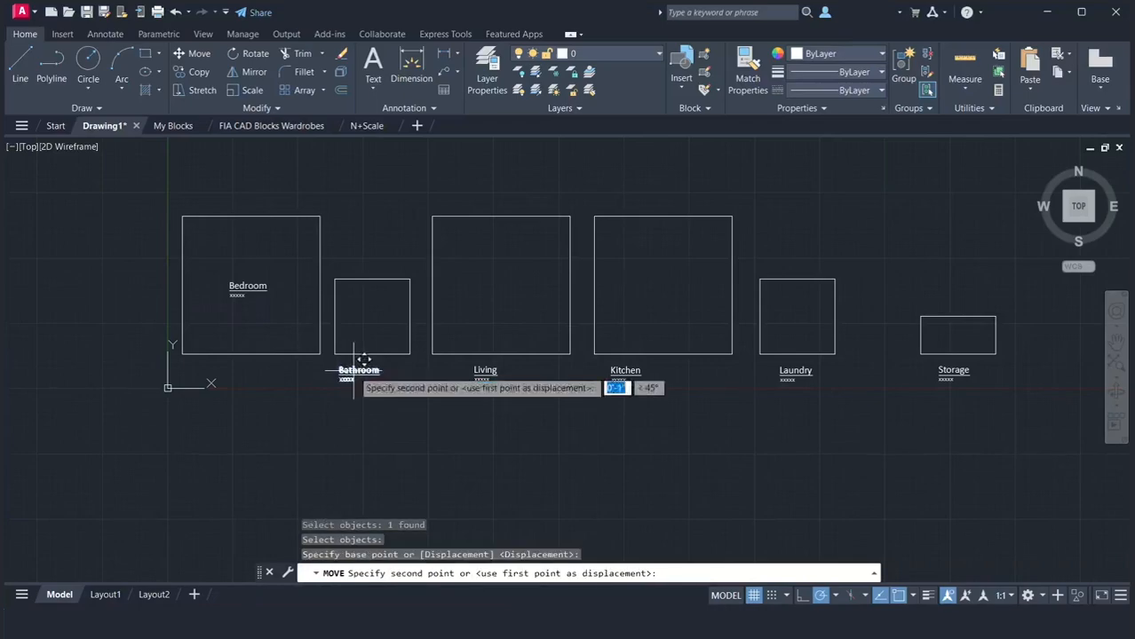
pyautogui.click(382, 307)
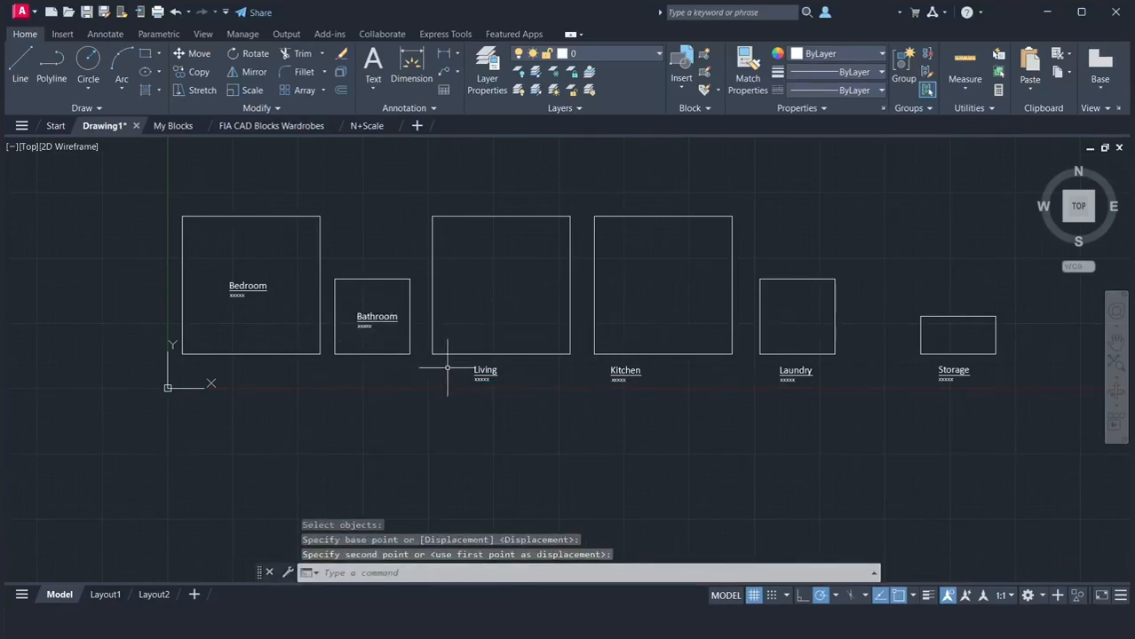
# Move the Living label up into its square, near the centre
pyautogui.press('Return')
pyautogui.click(479, 372)
pyautogui.press('Return')
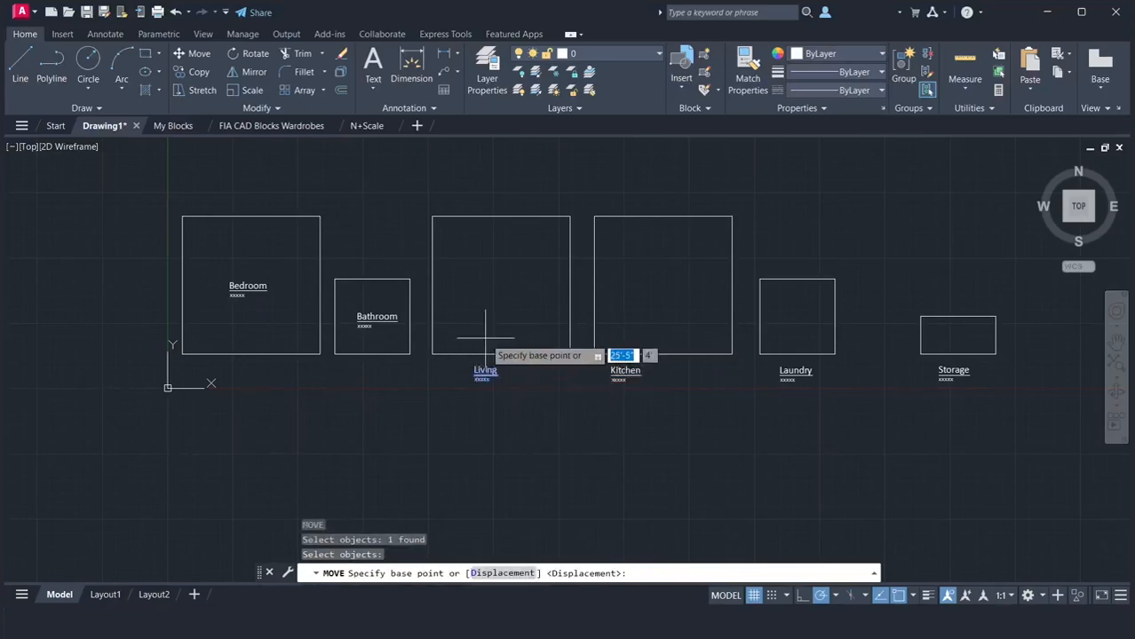
pyautogui.click(481, 371)
pyautogui.click(516, 299)
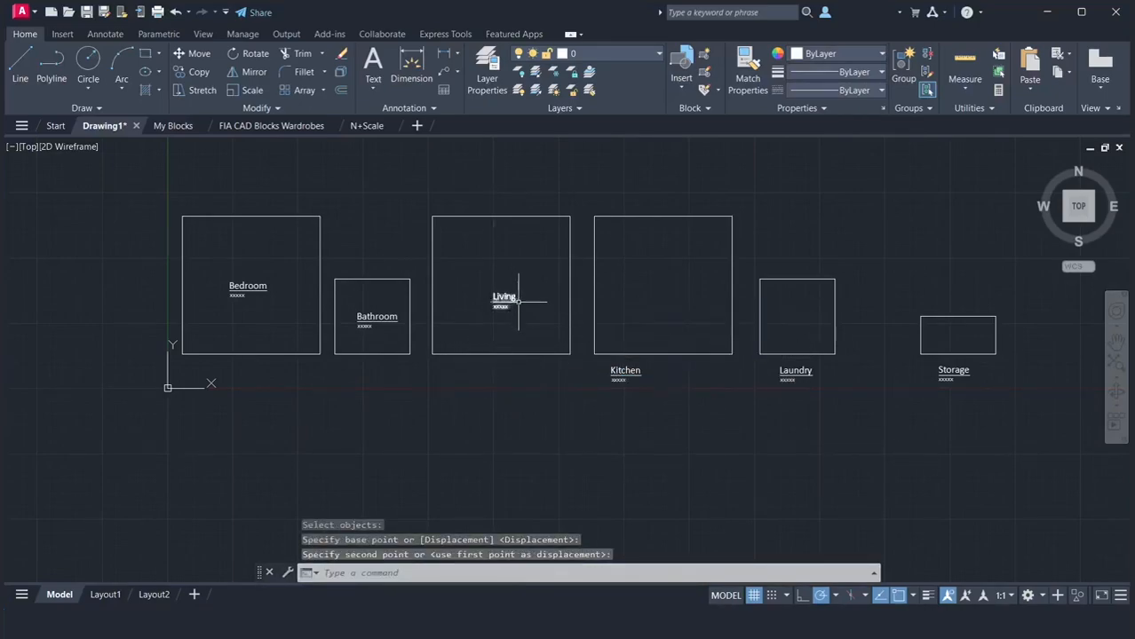
# Move the Kitchen label up into the centre of its square
pyautogui.press('Return')
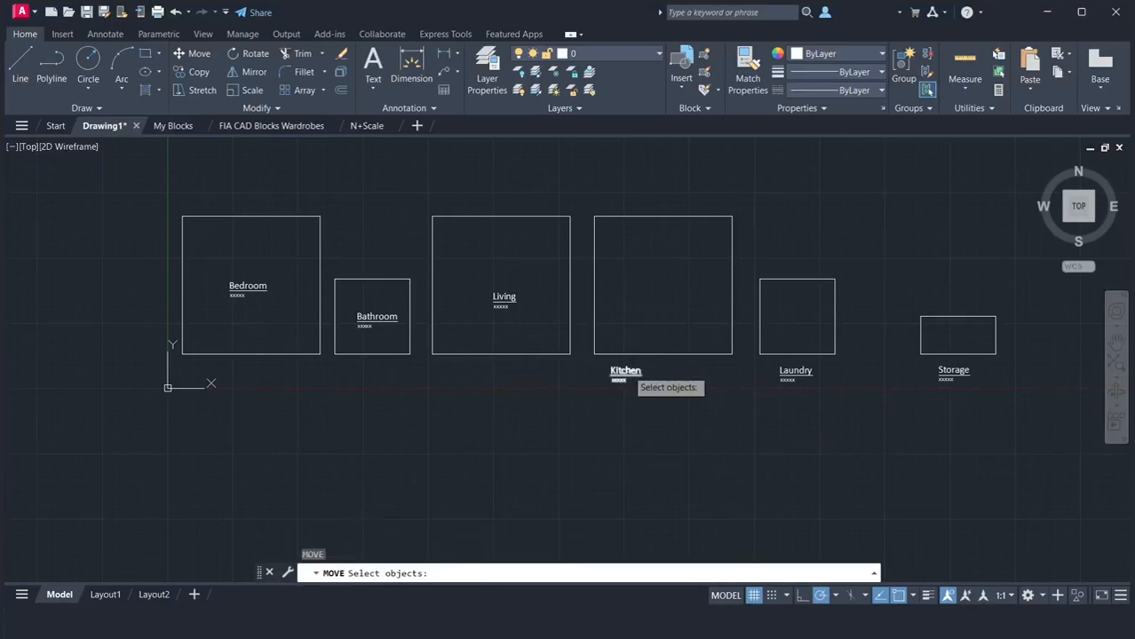
pyautogui.click(625, 372)
pyautogui.press('Return')
pyautogui.click(627, 372)
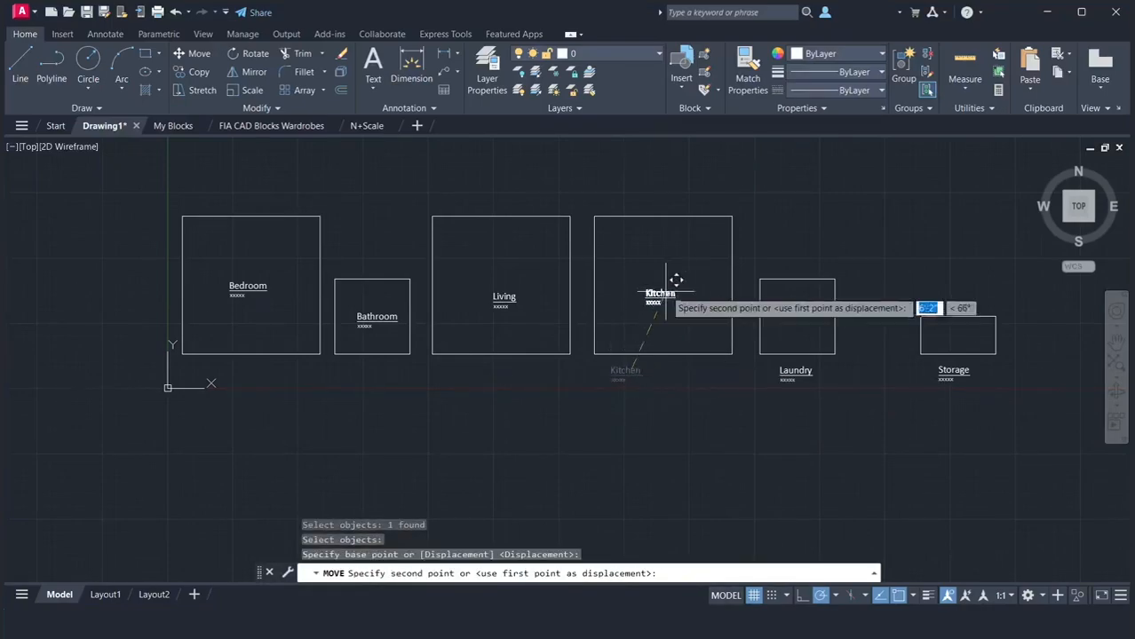
pyautogui.click(666, 282)
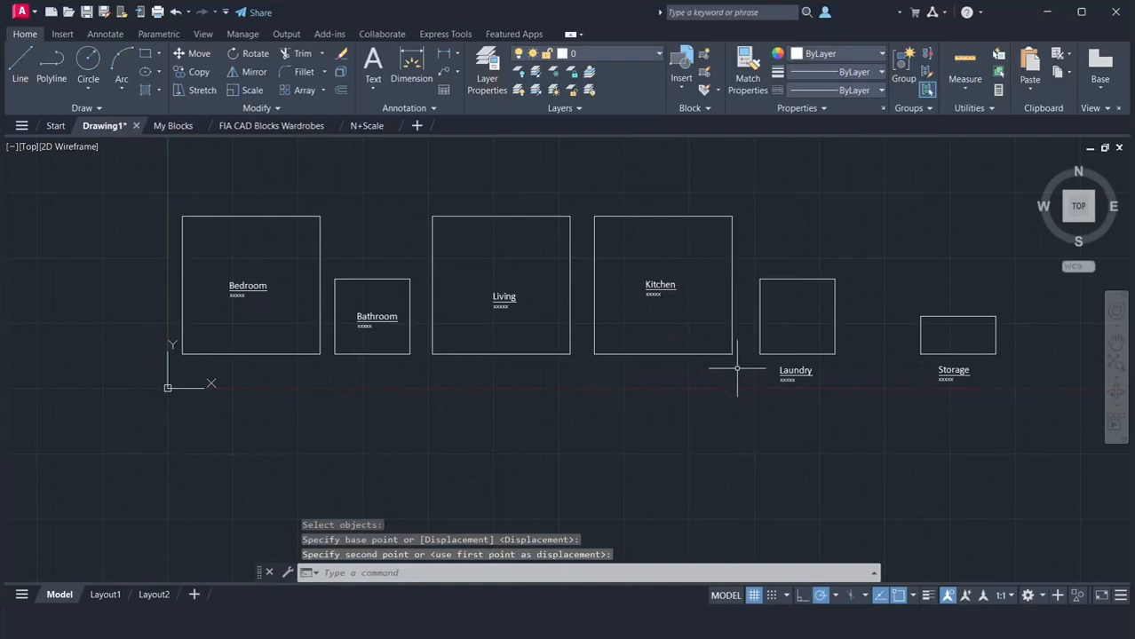
# Move the Laundry label straight up into the middle of its square
pyautogui.press('Return')
pyautogui.click(793, 372)
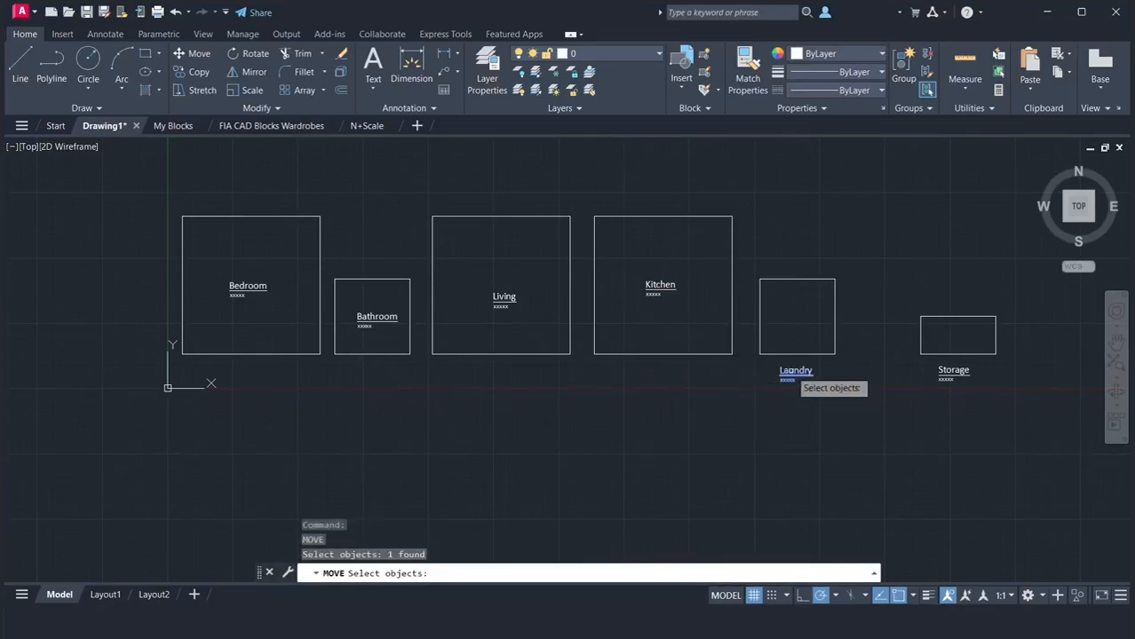
pyautogui.press('Return')
pyautogui.click(788, 371)
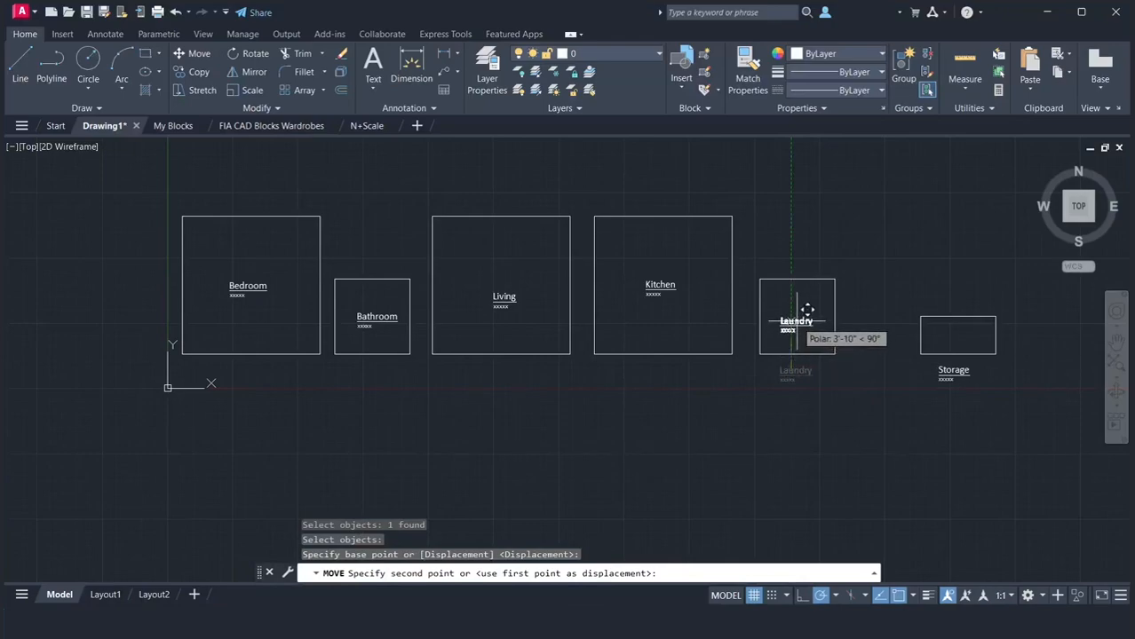
pyautogui.click(791, 317)
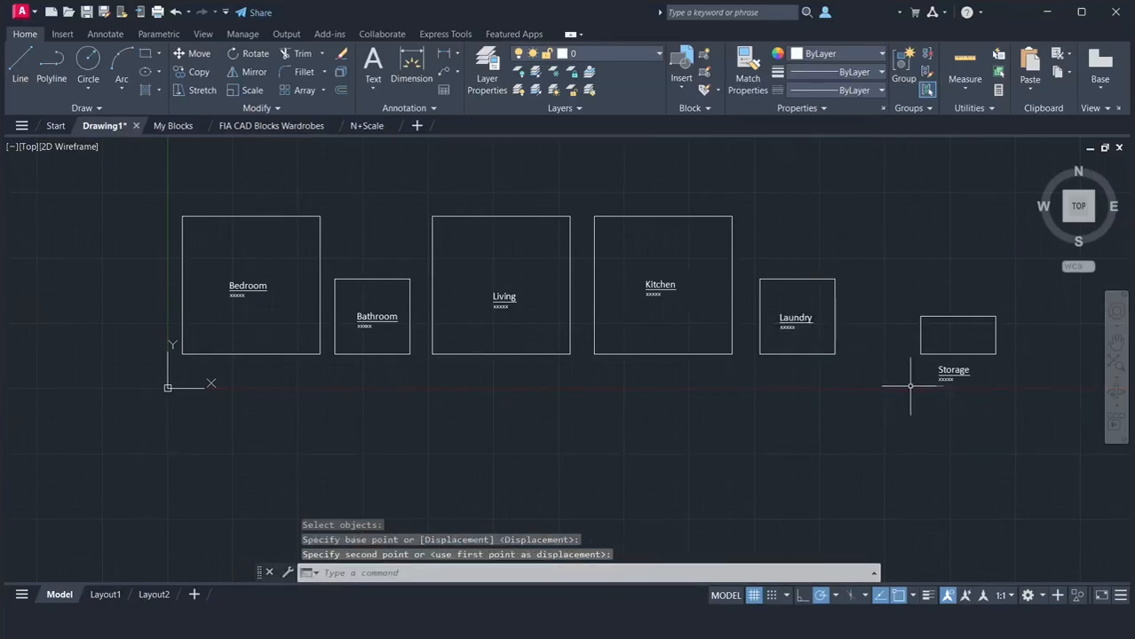
# Move the Storage label up into the middle of its half-height rectangle
pyautogui.press('Return')
pyautogui.click(961, 372)
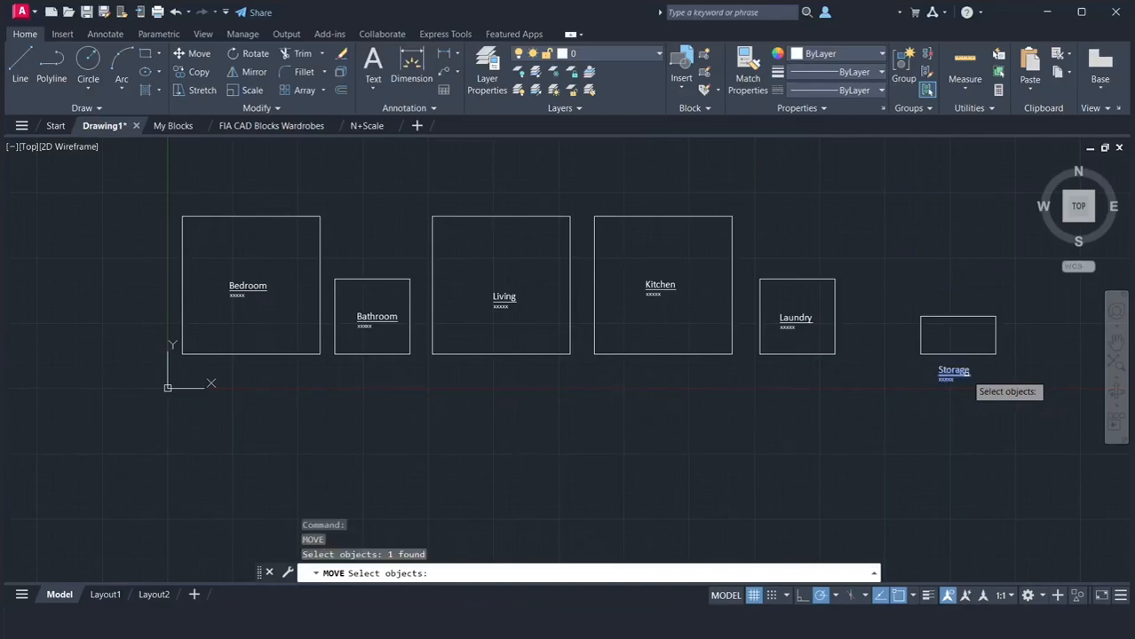
pyautogui.press('Return')
pyautogui.click(966, 373)
pyautogui.click(970, 333)
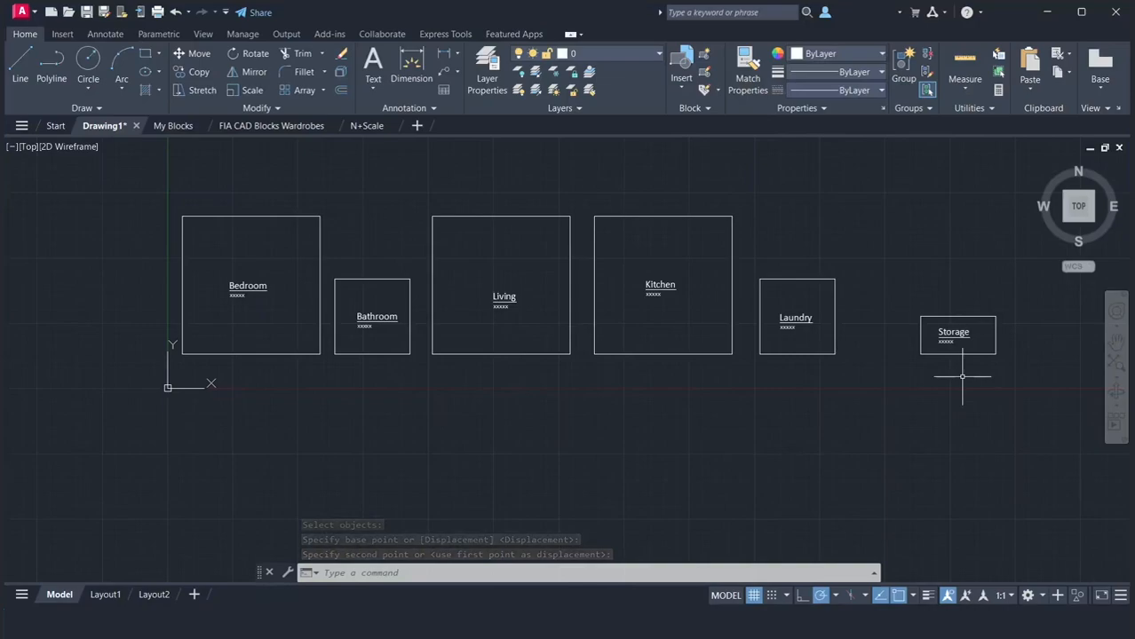
# Copy all six labelled room outlines horizontally to the right by about 75'-7"
pyautogui.scroll(-2, 962, 376)
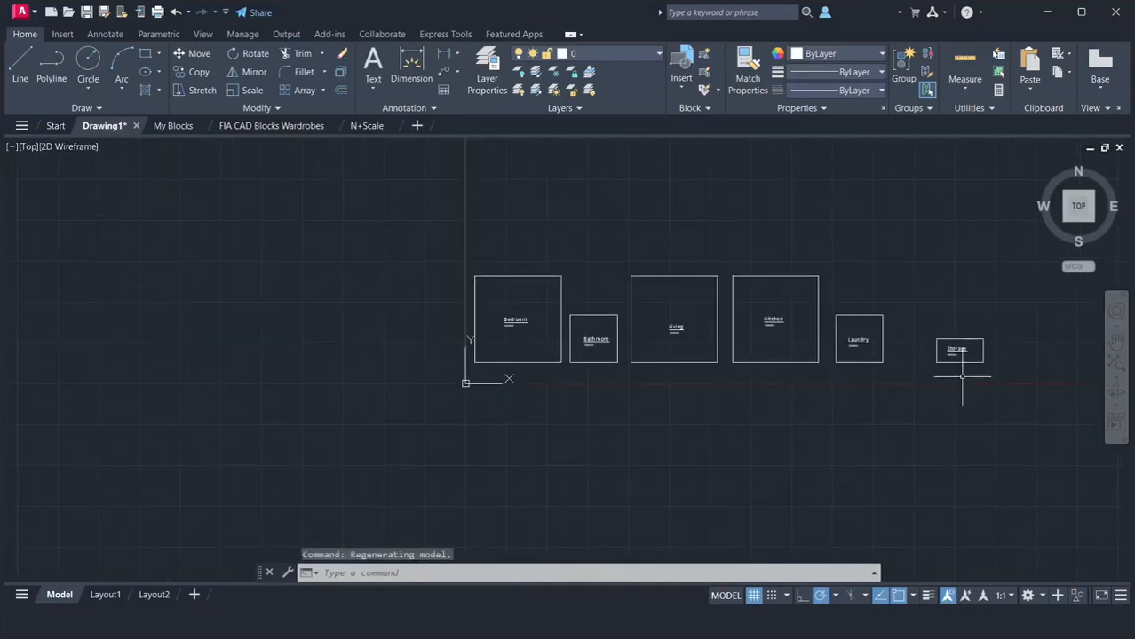
pyautogui.click(1116, 336)
pyautogui.moveTo(964, 345)
pyautogui.mouseDown()
pyautogui.moveTo(704, 403)
pyautogui.moveTo(682, 420)
pyautogui.mouseUp()
pyautogui.rightClick(671, 364)
pyautogui.click(703, 372)
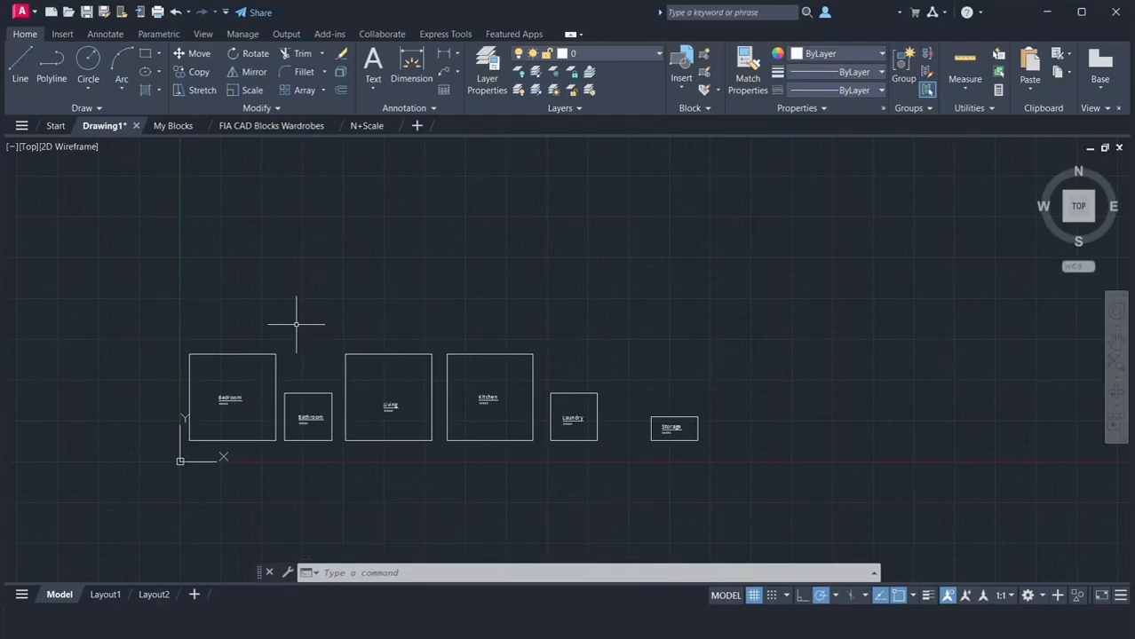
pyautogui.write('co')
pyautogui.press('Return')
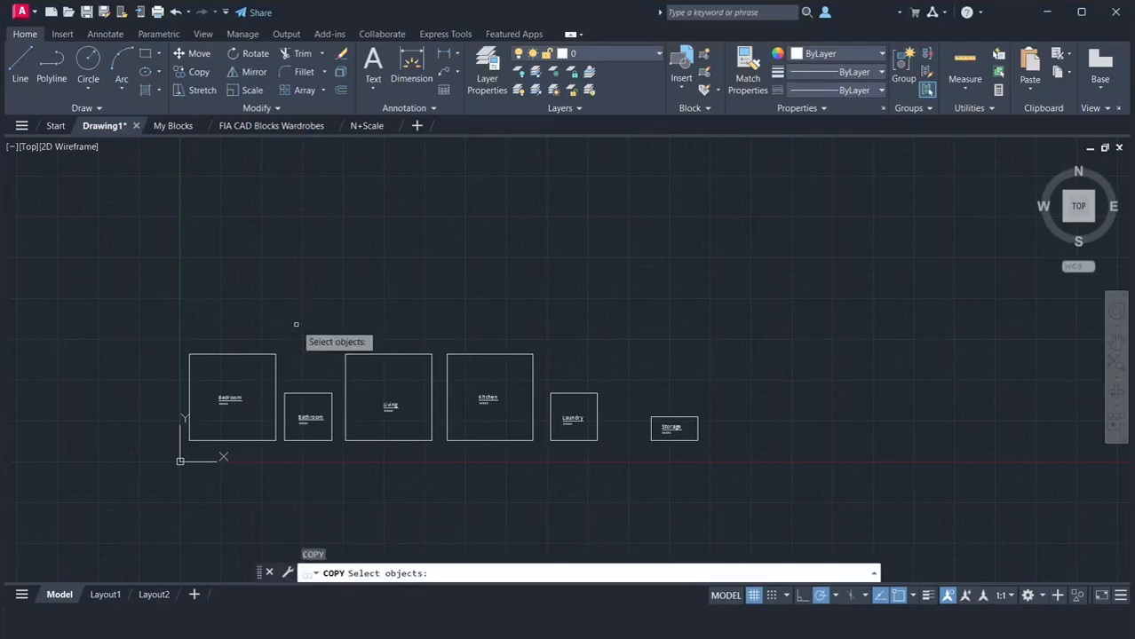
pyautogui.click(139, 295)
pyautogui.click(757, 503)
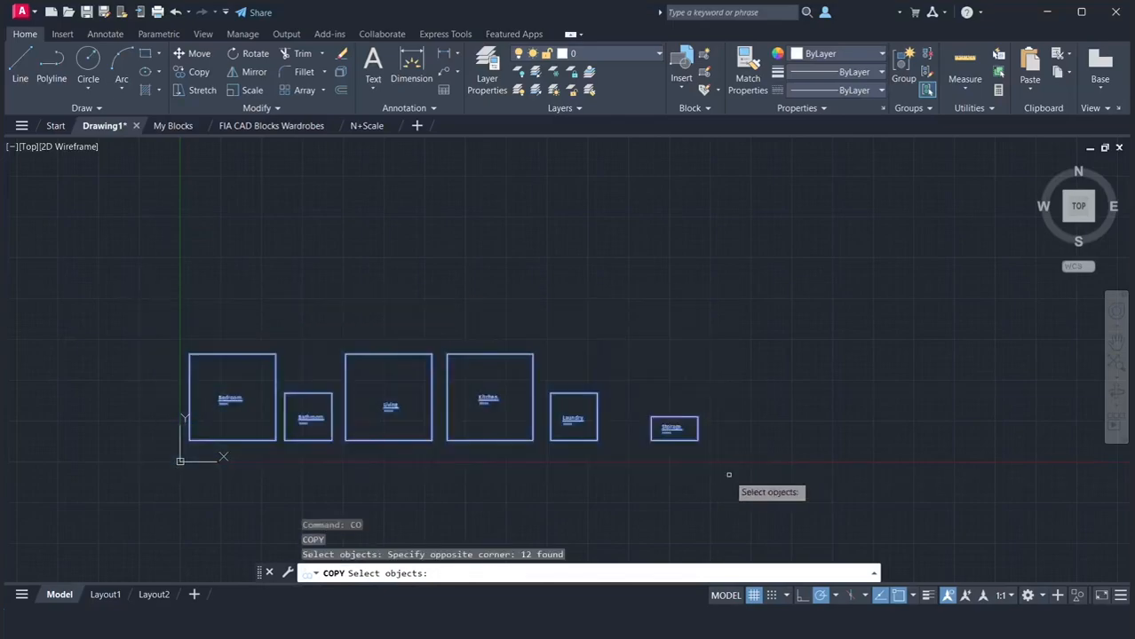
pyautogui.press('Return')
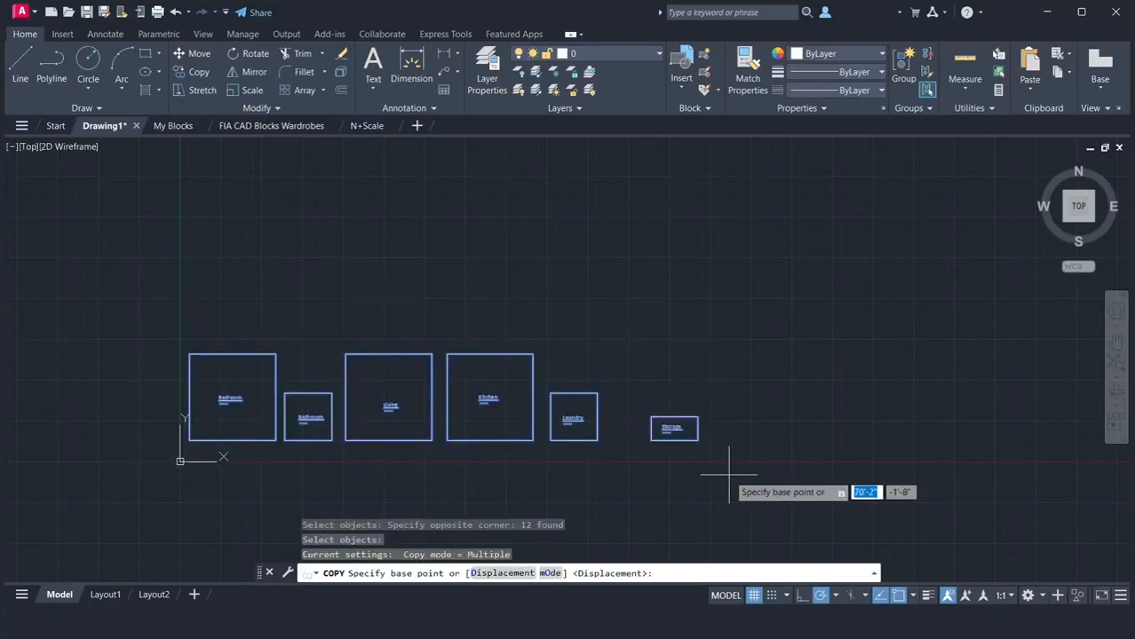
pyautogui.click(364, 476)
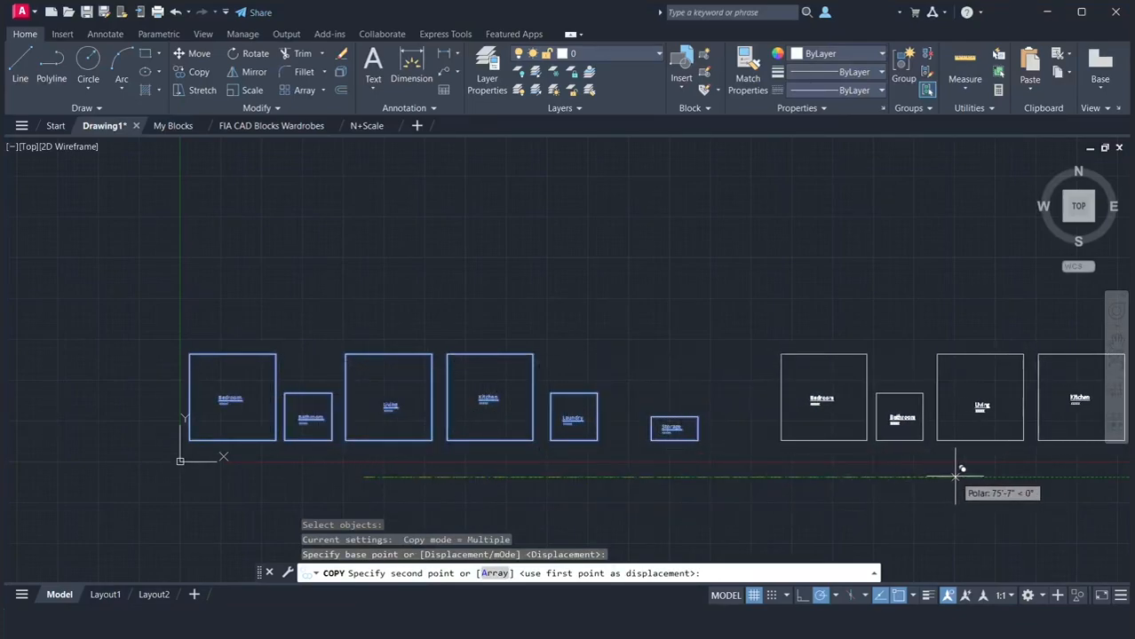
pyautogui.click(956, 476)
pyautogui.press('Return')
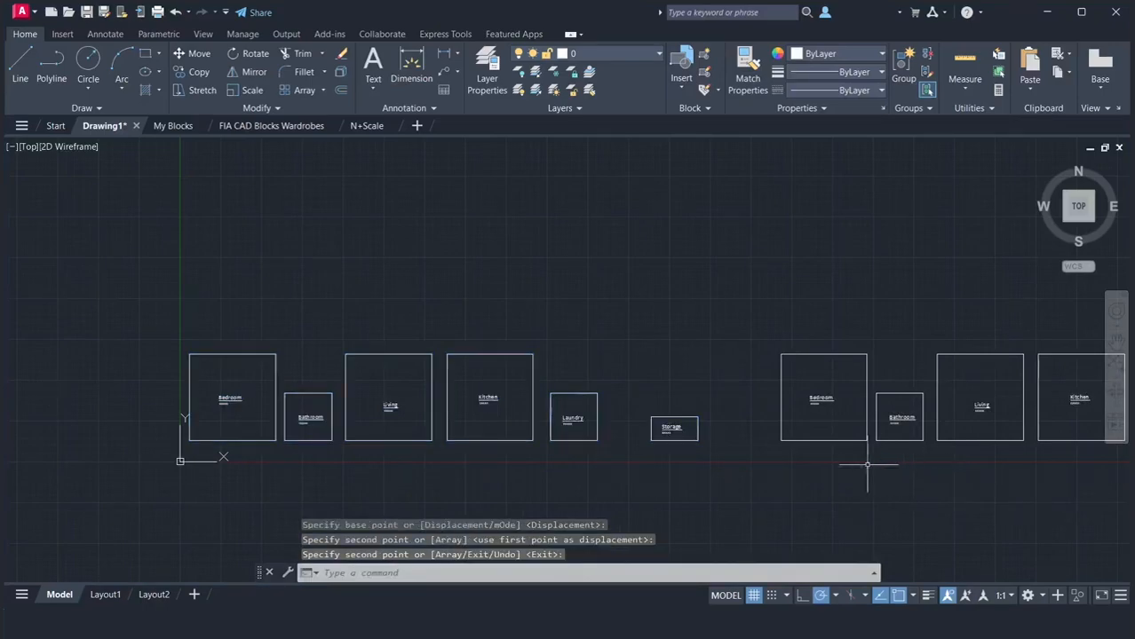
# In the copied set, move the Living square with its label straight up about 13'-11", above the row
pyautogui.scroll(-2, 710, 426)
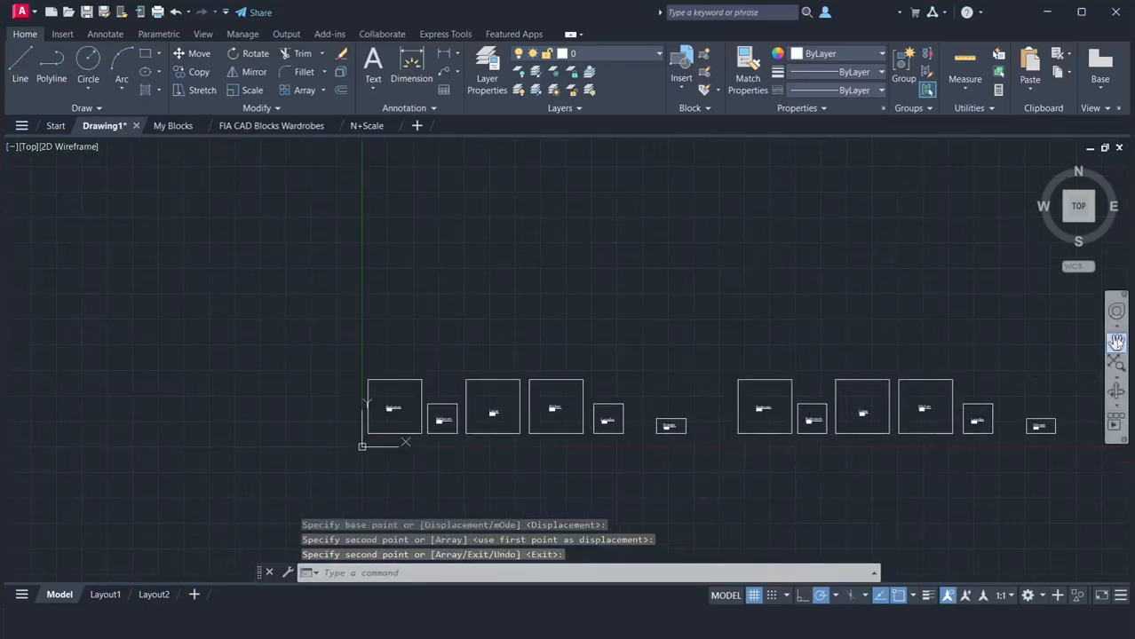
pyautogui.click(1116, 336)
pyautogui.moveTo(1009, 367)
pyautogui.mouseDown()
pyautogui.moveTo(904, 380)
pyautogui.moveTo(595, 375)
pyautogui.mouseUp()
pyautogui.rightClick(621, 329)
pyautogui.click(648, 338)
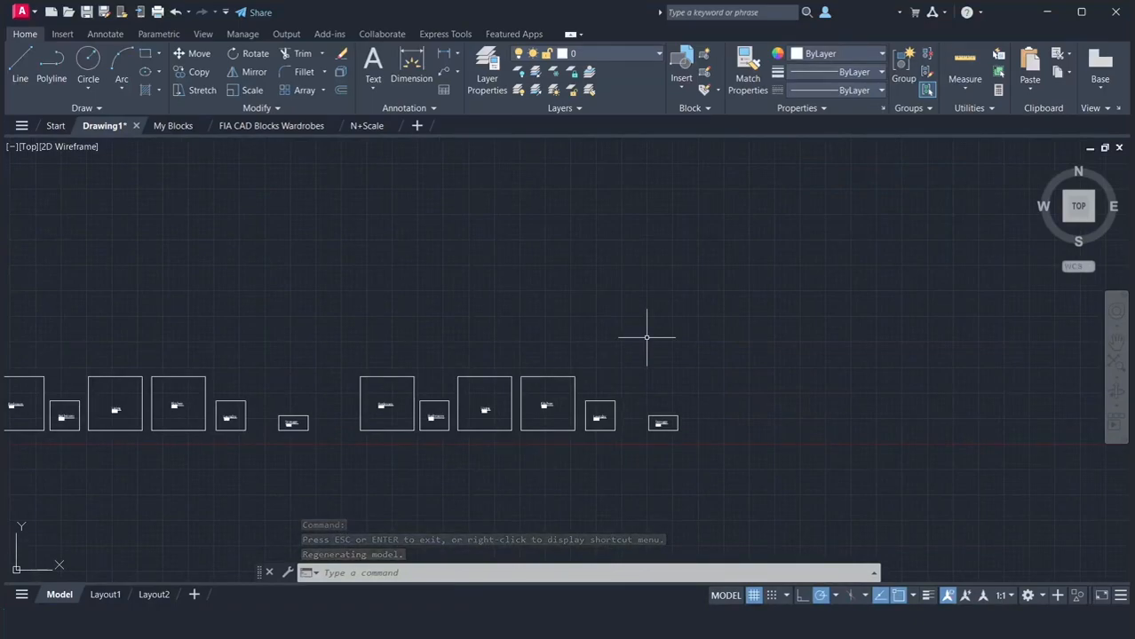
pyautogui.scroll(4, 648, 338)
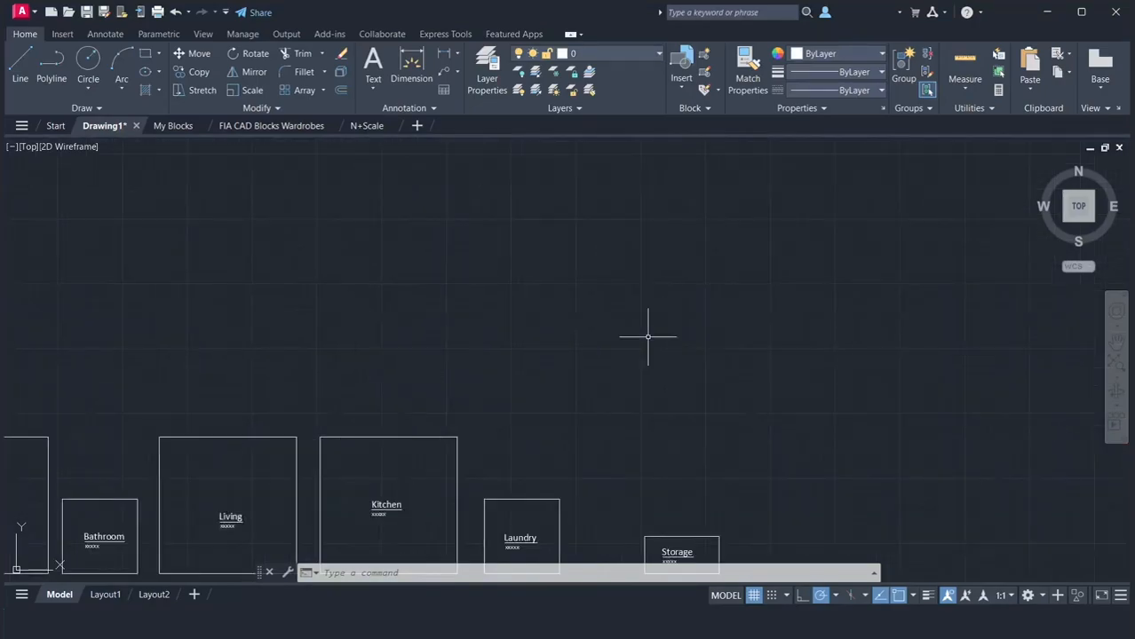
pyautogui.click(1114, 341)
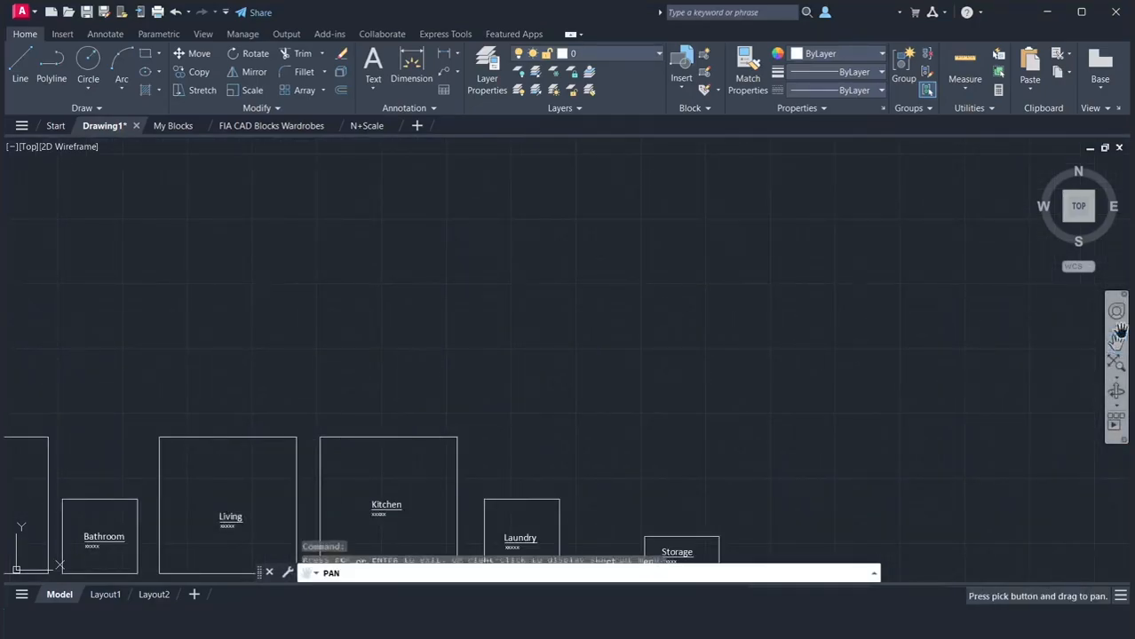
pyautogui.moveTo(601, 519); pyautogui.dragTo(826, 408)
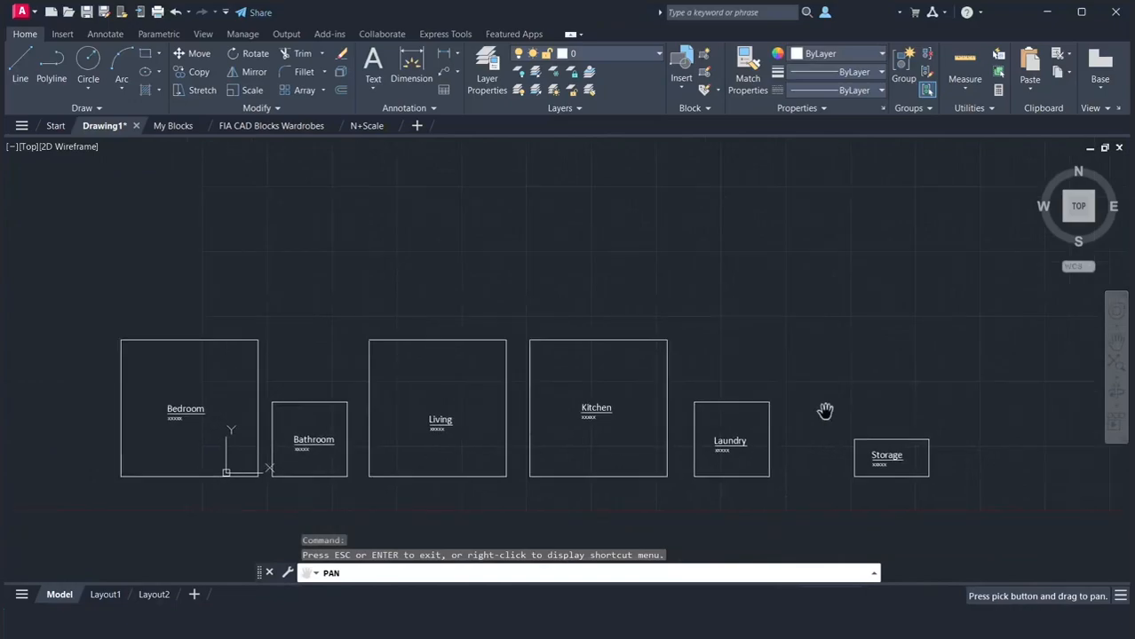
pyautogui.rightClick(826, 411)
pyautogui.click(839, 421)
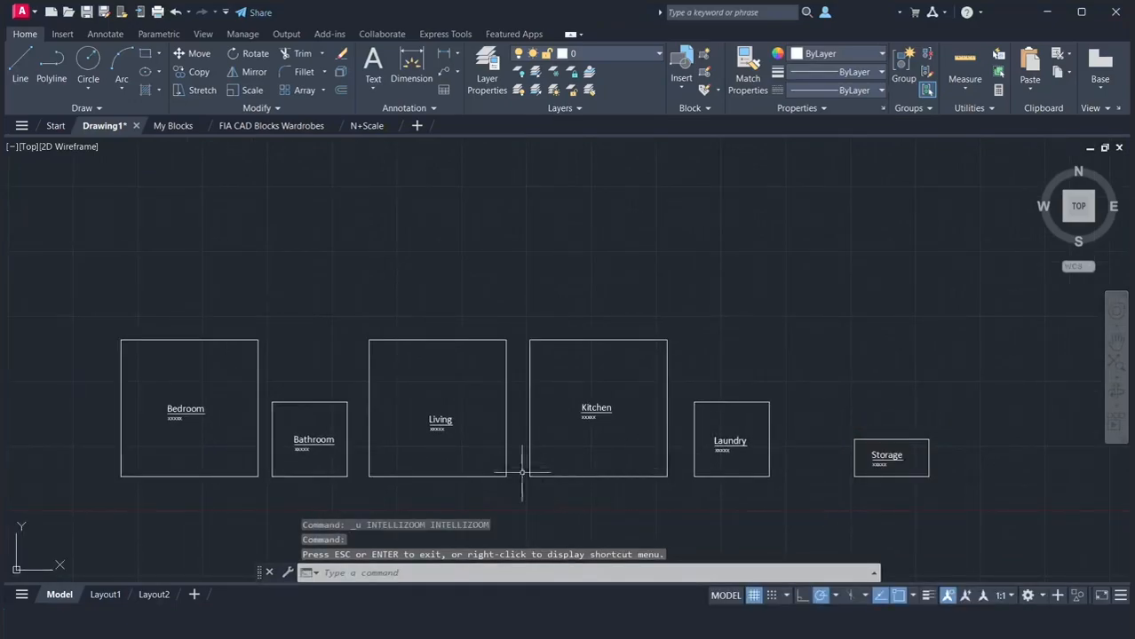
pyautogui.write('m')
pyautogui.press('Return')
pyautogui.moveTo(359, 305); pyautogui.dragTo(518, 485)
pyautogui.press('Return')
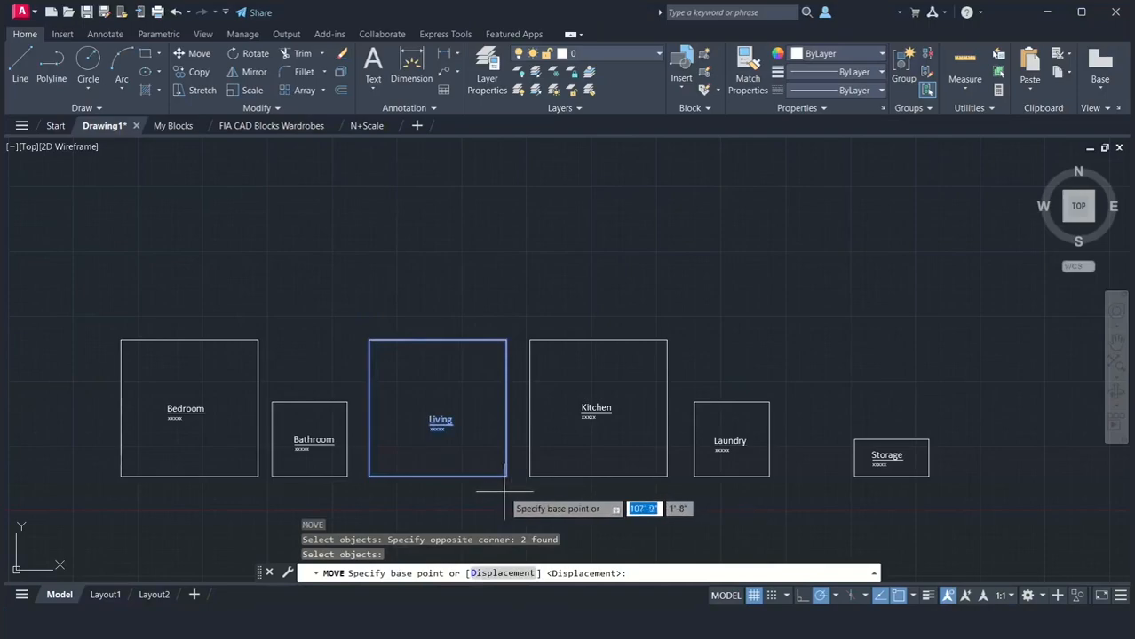
pyautogui.click(488, 484)
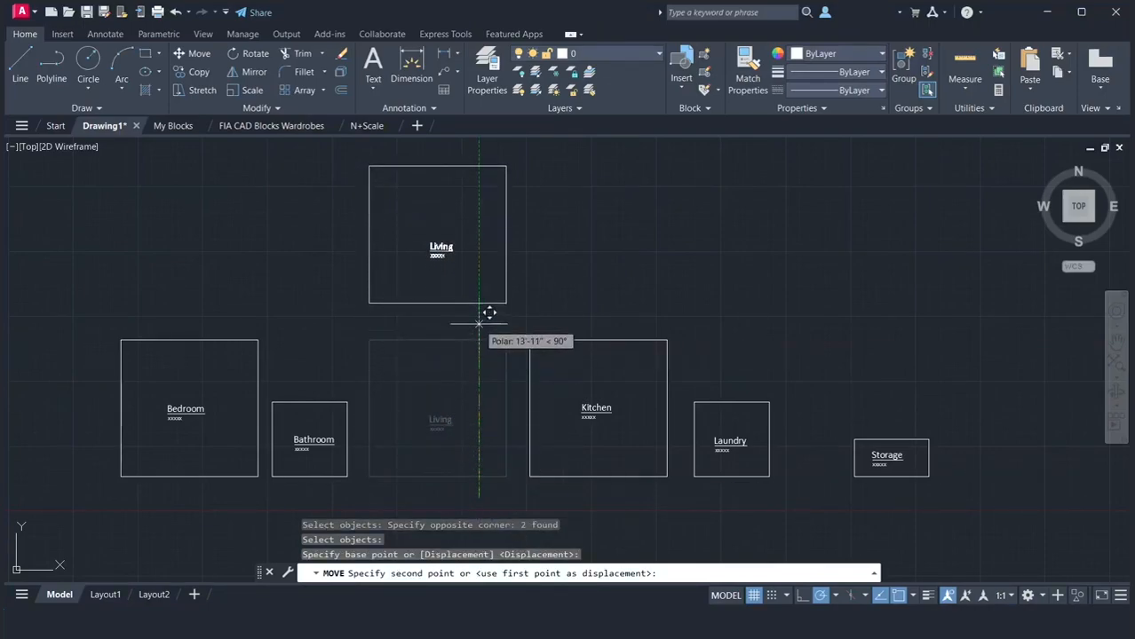
pyautogui.click(486, 312)
# Move the copied Bedroom and its label so its lower-left corner meets the Living square's lower-right corner
pyautogui.moveTo(94, 310); pyautogui.dragTo(270, 487)
pyautogui.write('m')
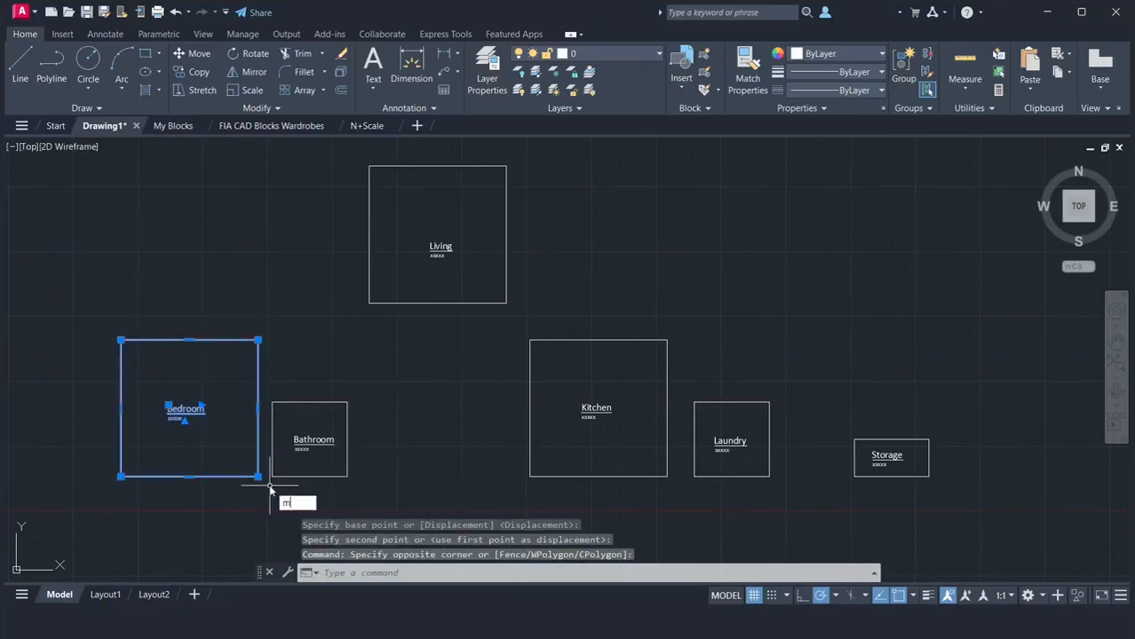
pyautogui.press('Return')
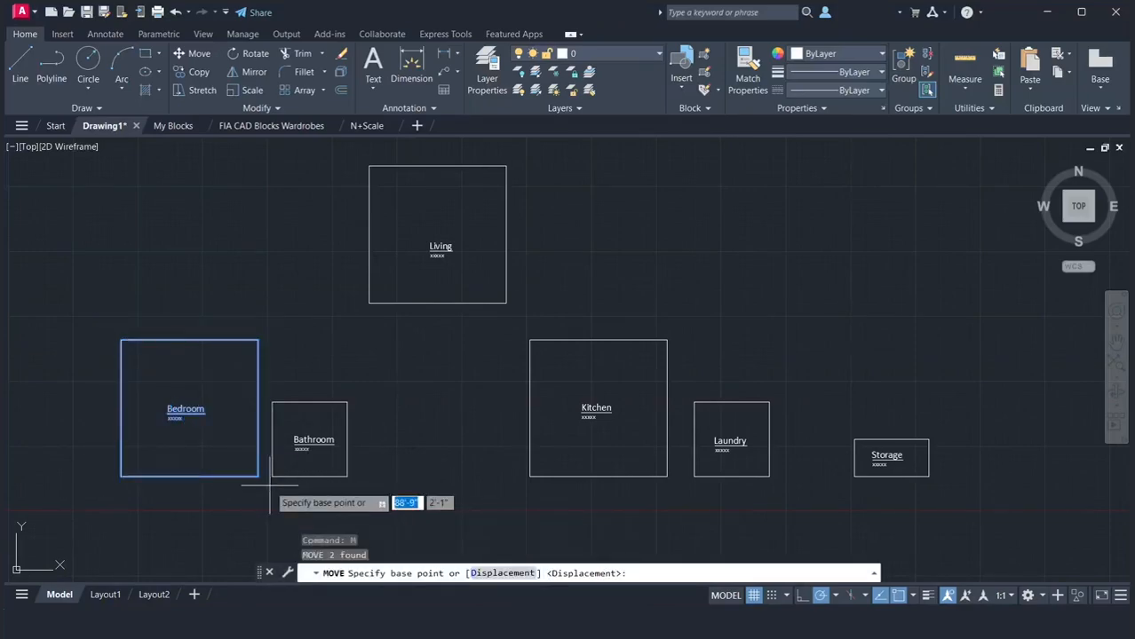
pyautogui.click(121, 477)
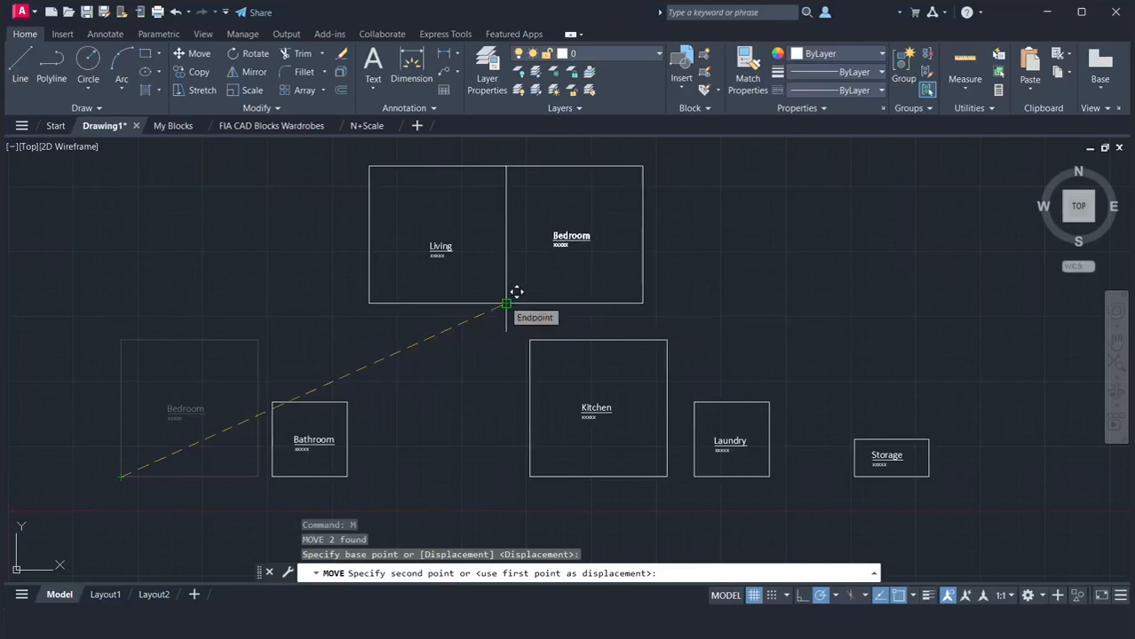
pyautogui.click(506, 302)
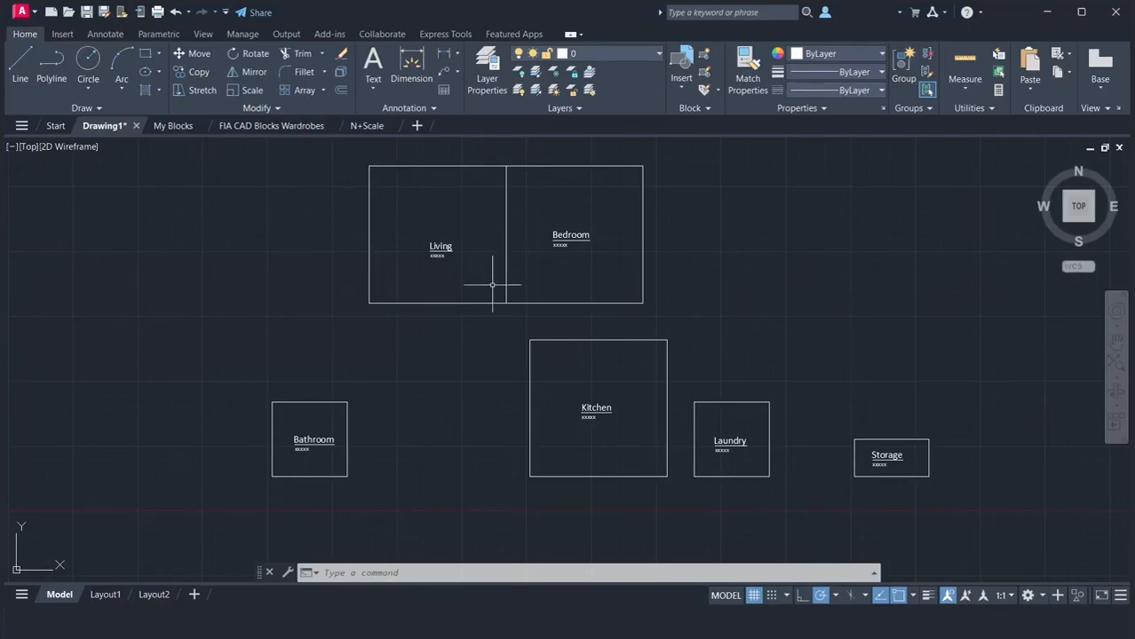
# Try to place the copied Kitchen and its label by eye against the left side of the Living square
pyautogui.click(498, 321)
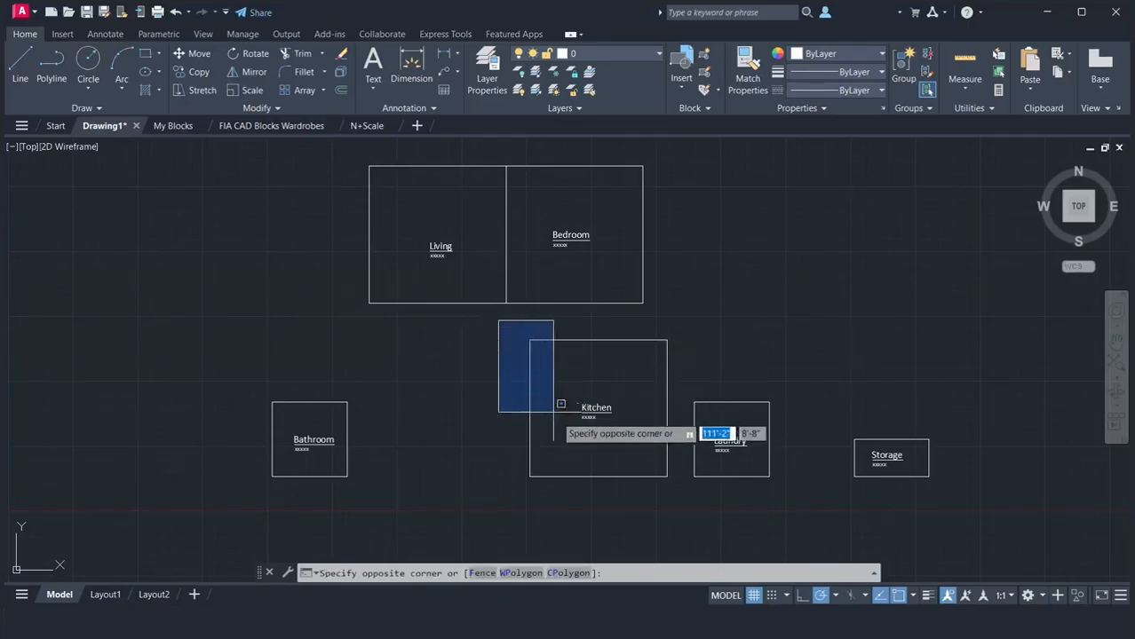
pyautogui.click(677, 497)
pyautogui.write('m')
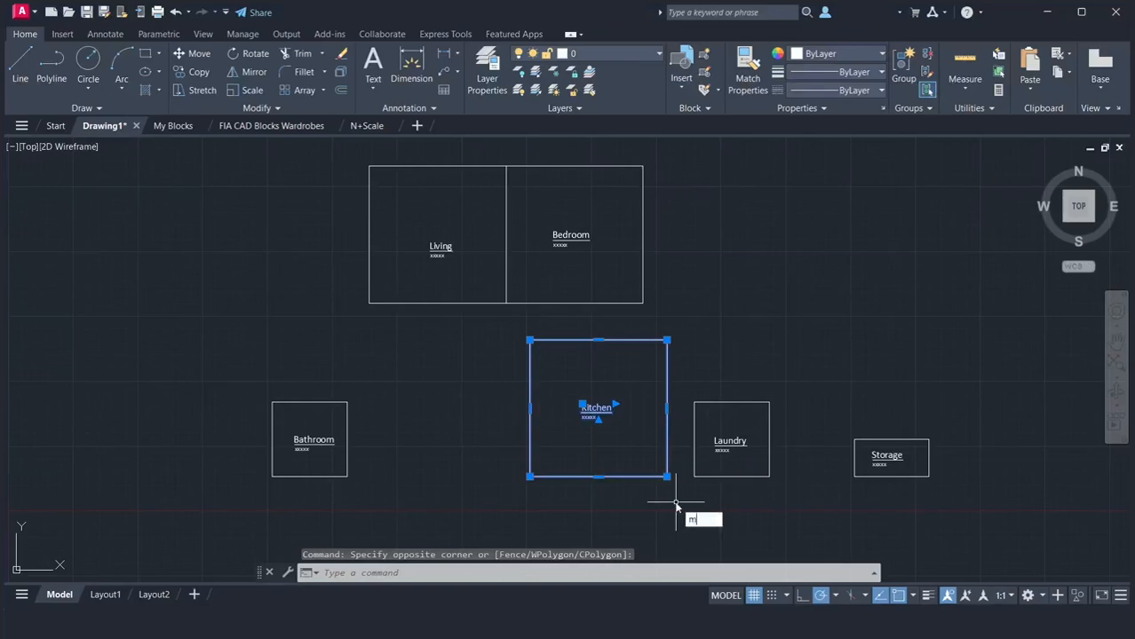
pyautogui.press('Return')
pyautogui.click(680, 487)
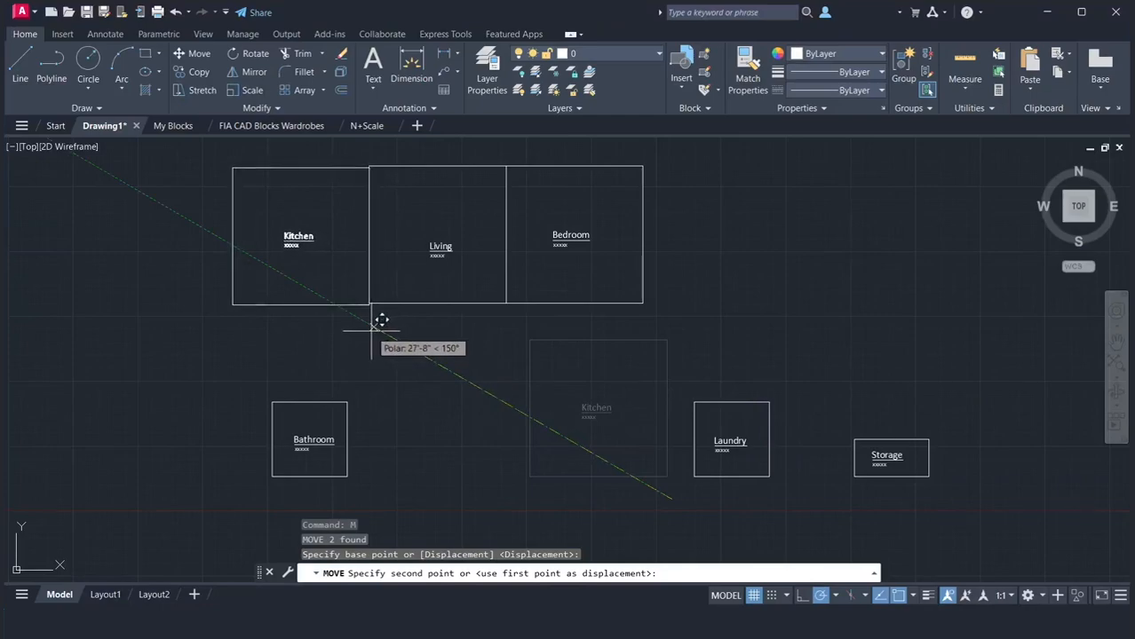
pyautogui.click(373, 326)
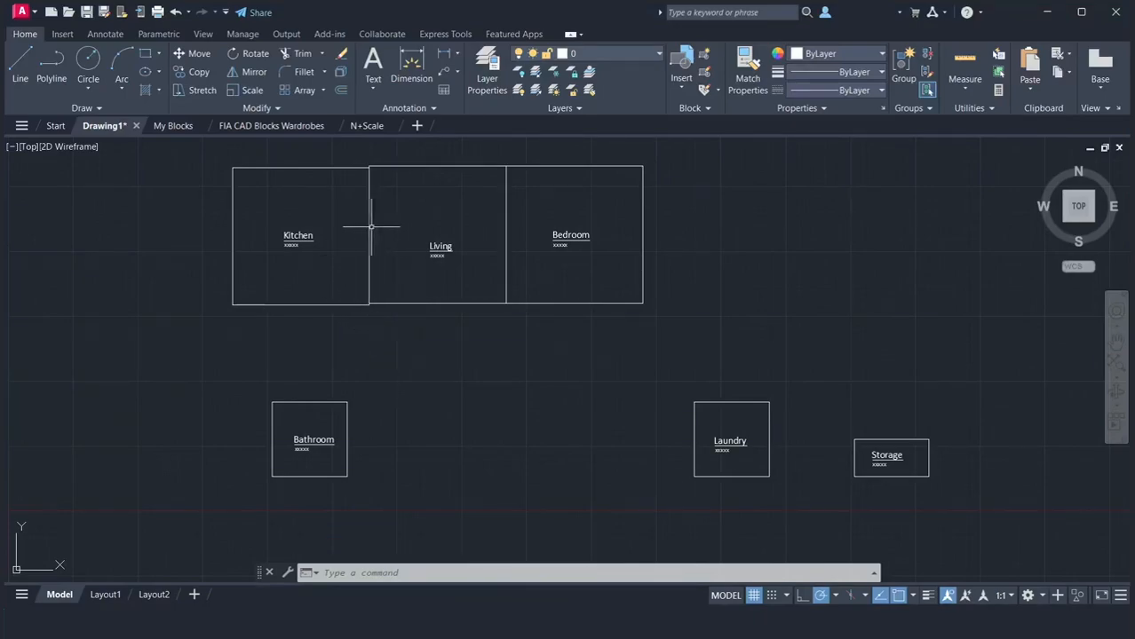
# Inspect the wall line between Kitchen and Living up close, and undo the Kitchen and Bedroom moves
pyautogui.scroll(8, 364, 230)
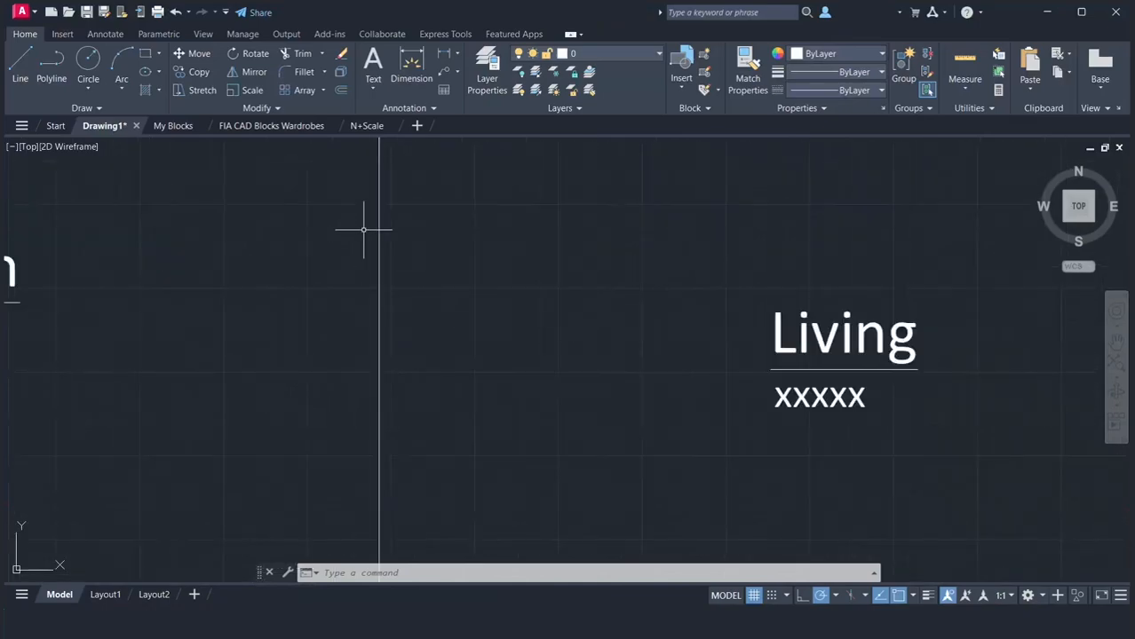
pyautogui.scroll(3, 372, 243)
pyautogui.scroll(4, 489, 337)
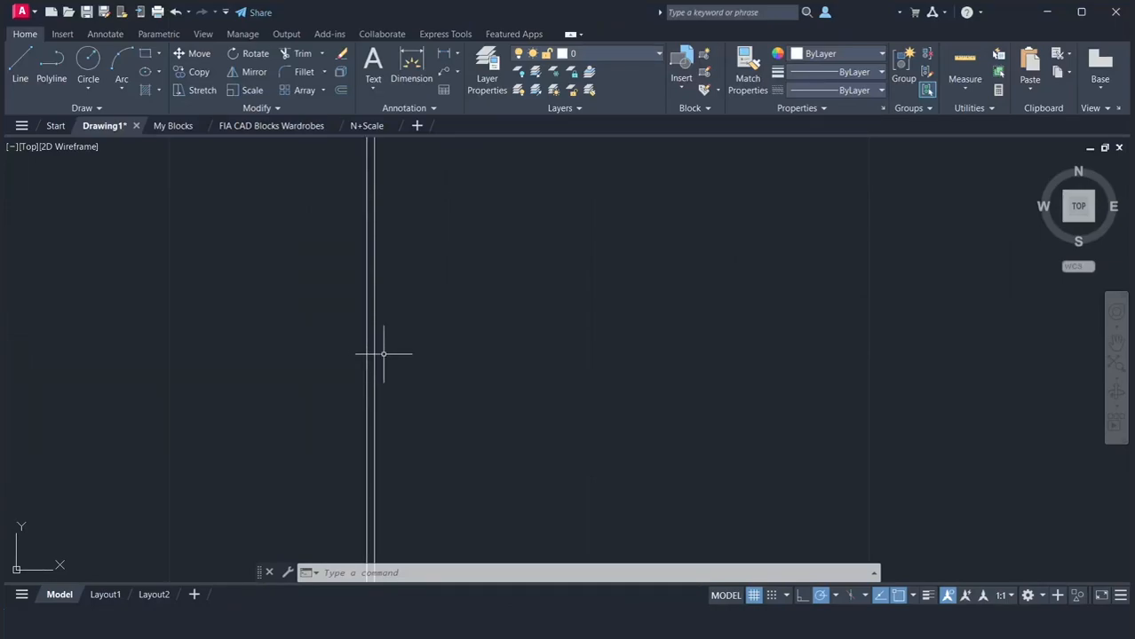
pyautogui.click(175, 13)
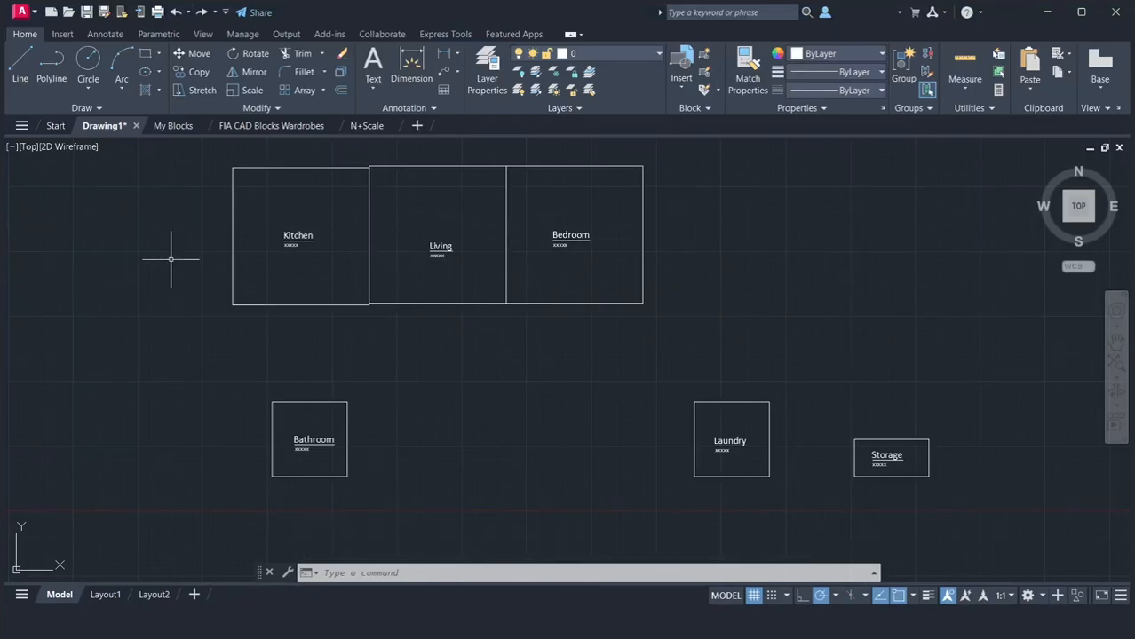
pyautogui.write('u')
pyautogui.press('Return')
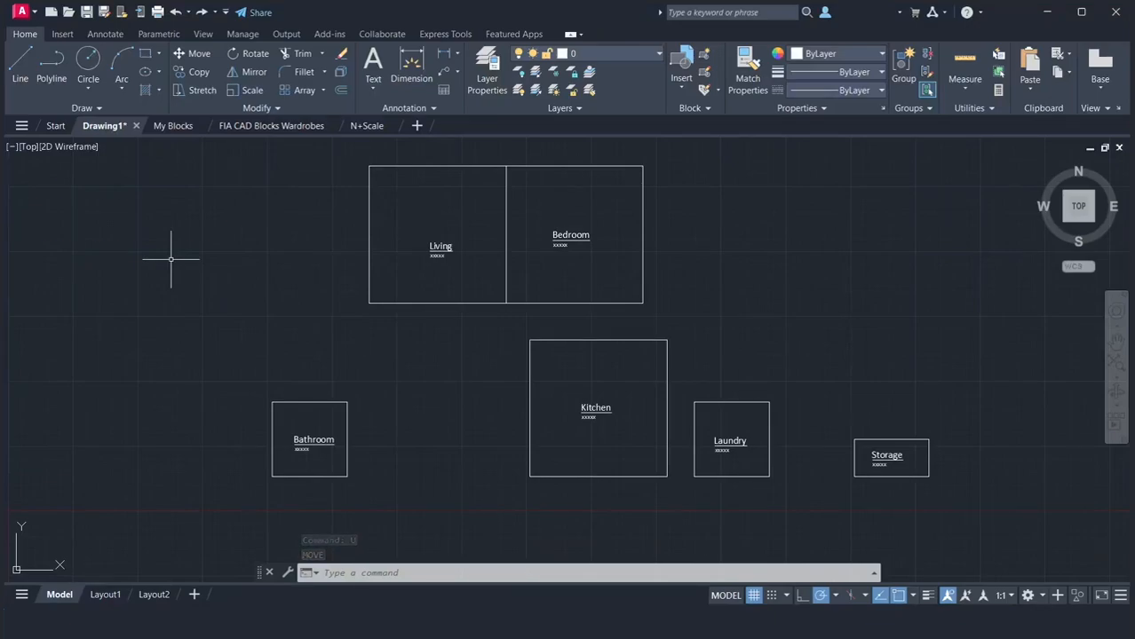
pyautogui.hotkey('ctrl', 'z')
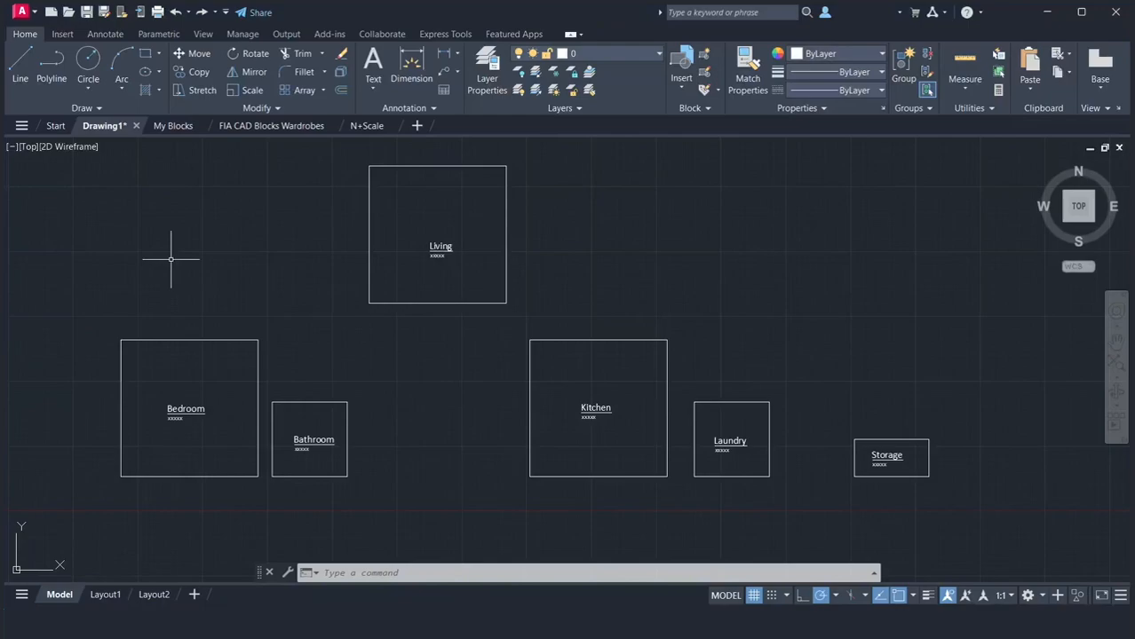
# Move the Bedroom and label again, snapping its lower-left corner to the Living square's lower-right corner
pyautogui.click(228, 503)
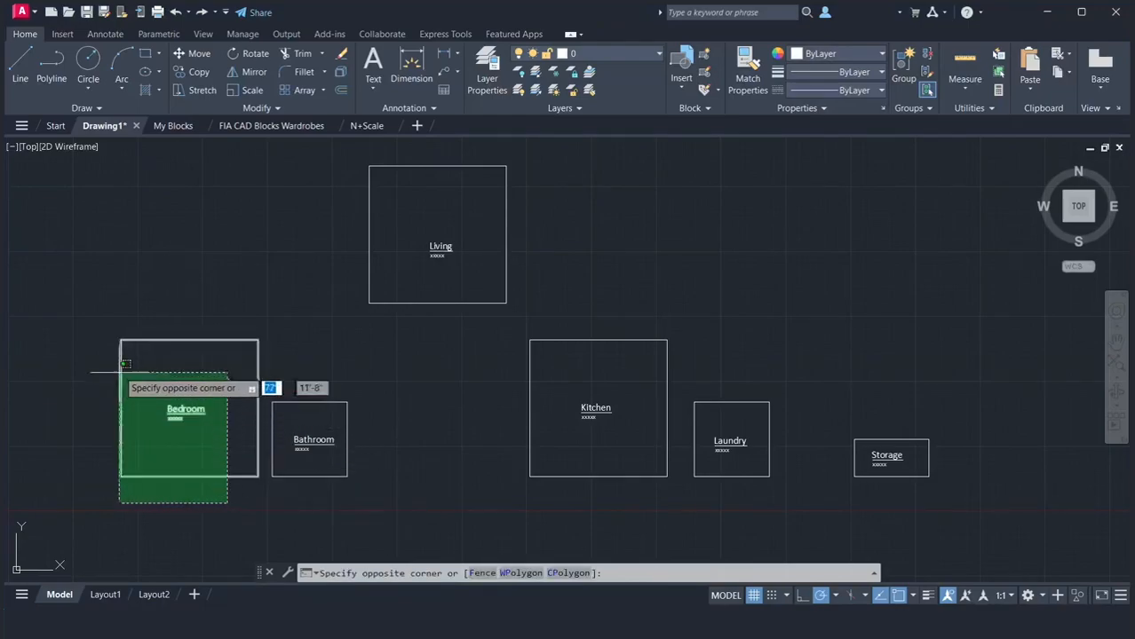
pyautogui.click(96, 321)
pyautogui.write('m')
pyautogui.press('Return')
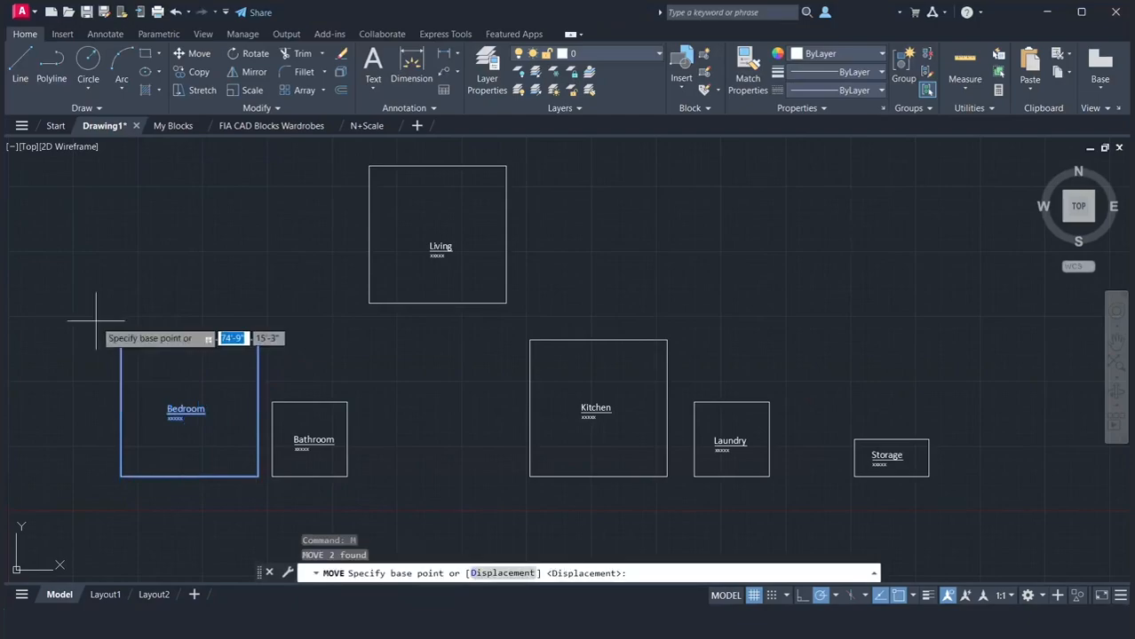
pyautogui.click(121, 477)
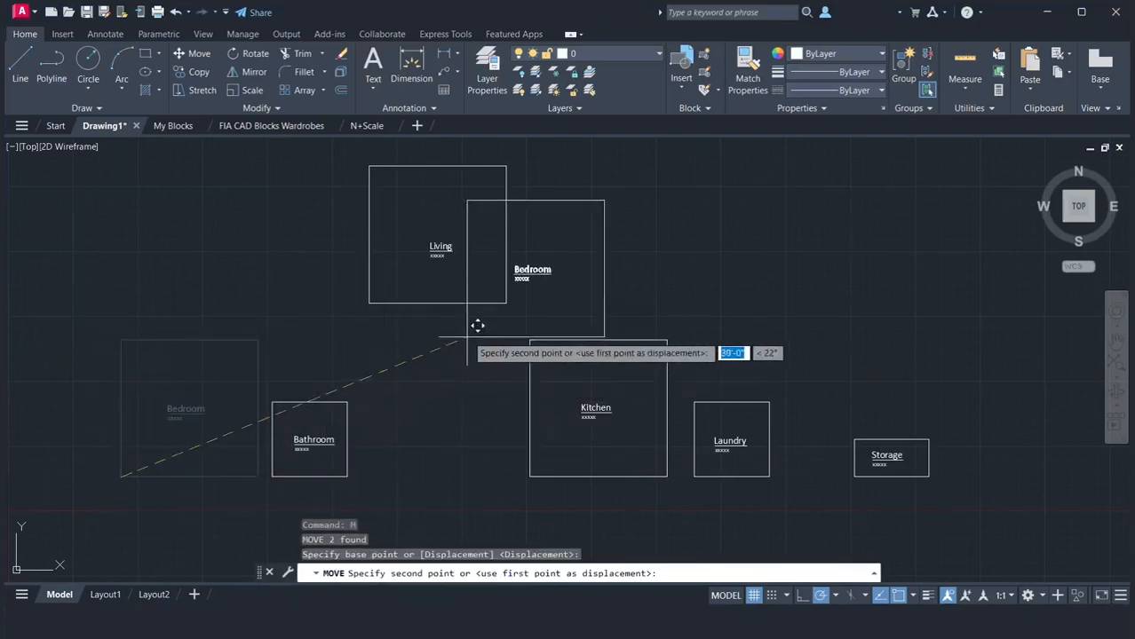
pyautogui.click(506, 303)
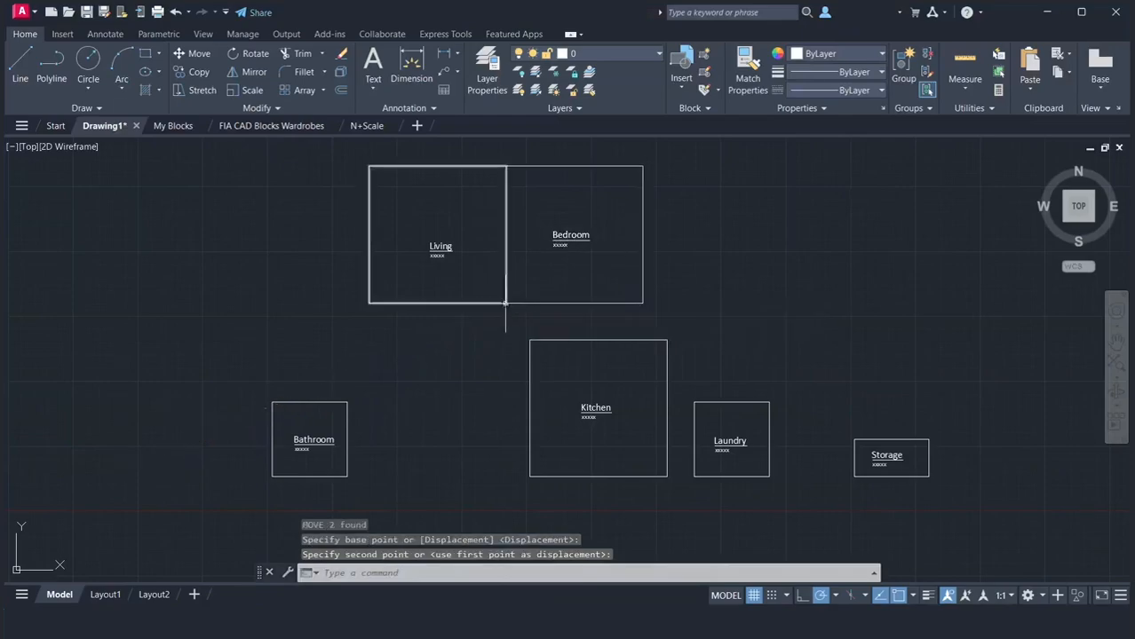
# Move the copied Kitchen and its label, snapping its lower-right corner to the Living square's lower-left corner
pyautogui.write('m')
pyautogui.press('Return')
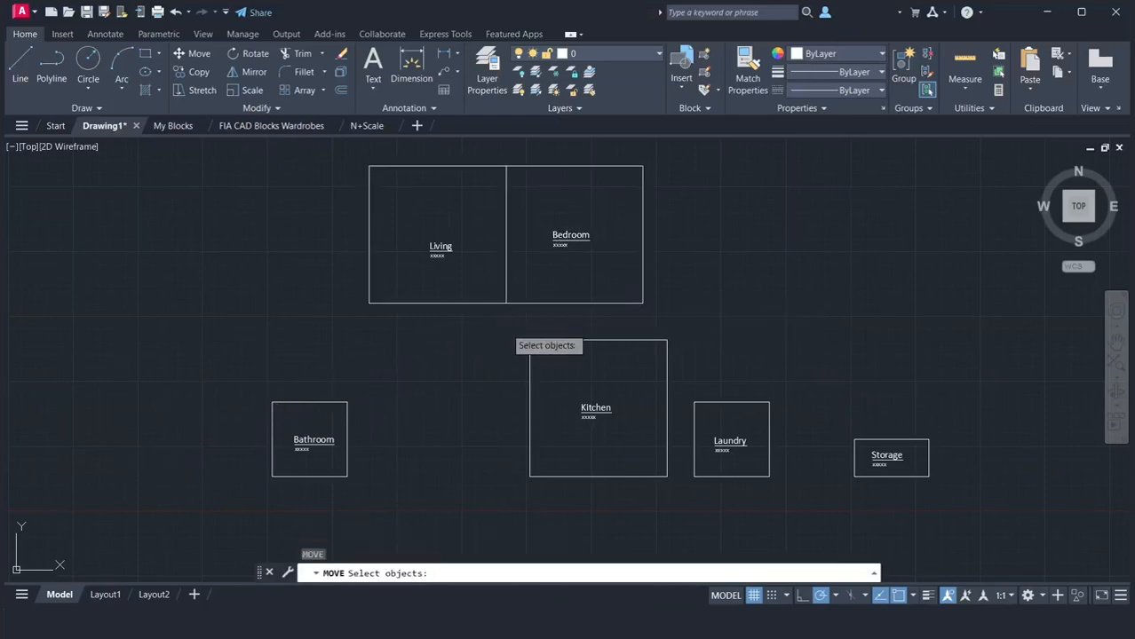
pyautogui.click(506, 328)
pyautogui.click(691, 503)
pyautogui.press('Return')
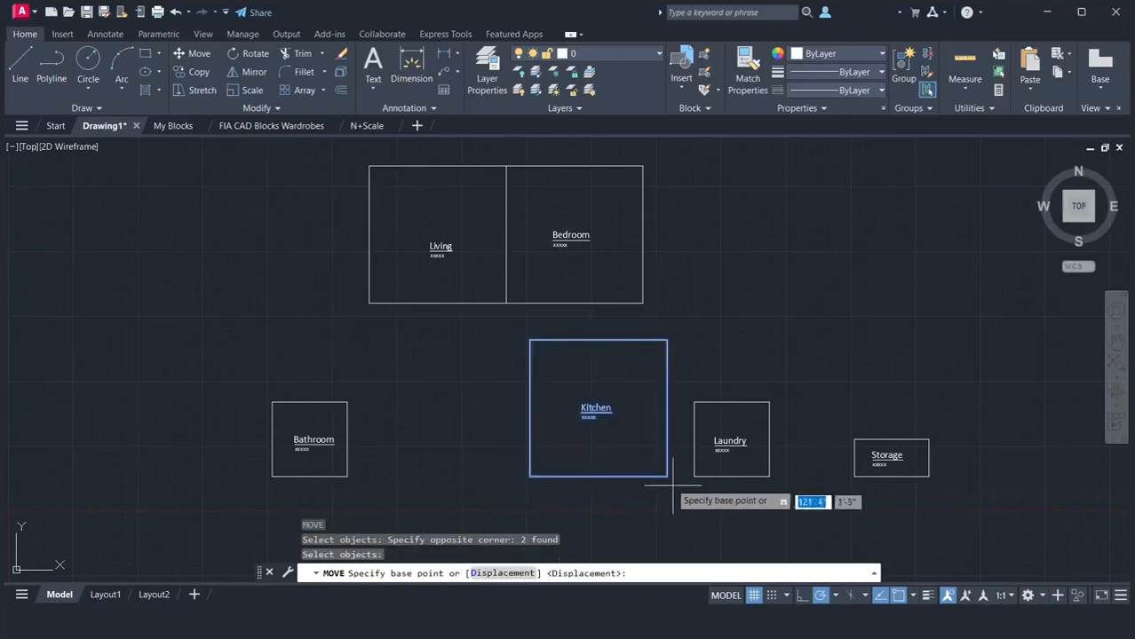
pyautogui.click(666, 476)
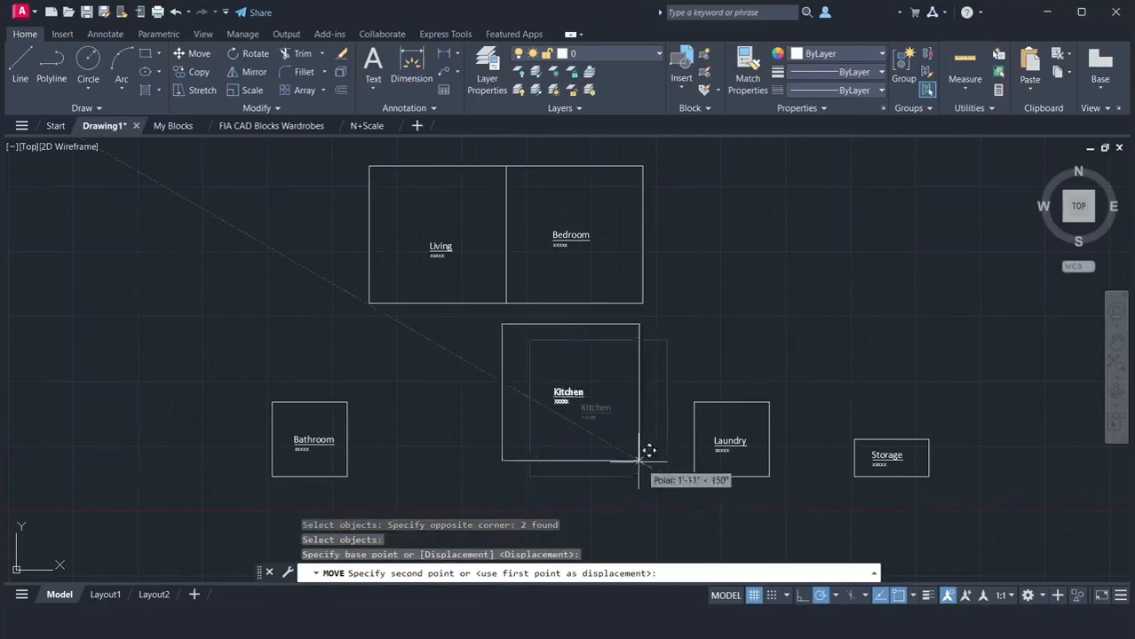
pyautogui.click(369, 304)
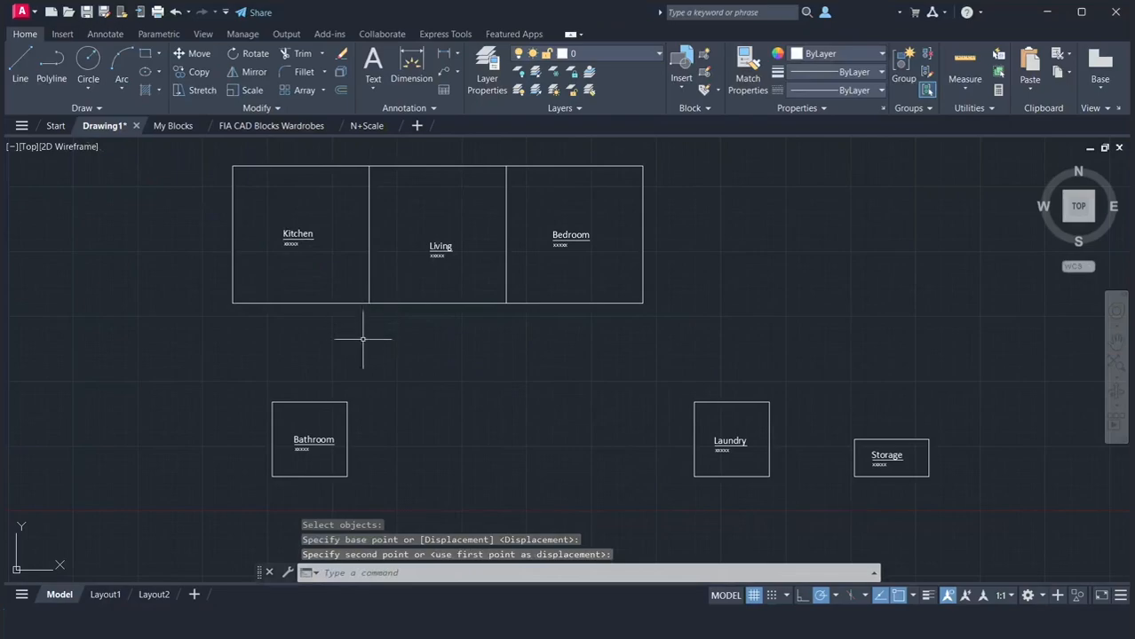
# Move the copied Laundry and its label so its upper-right corner meets the lower corner shared by Kitchen and Living
pyautogui.click(650, 385)
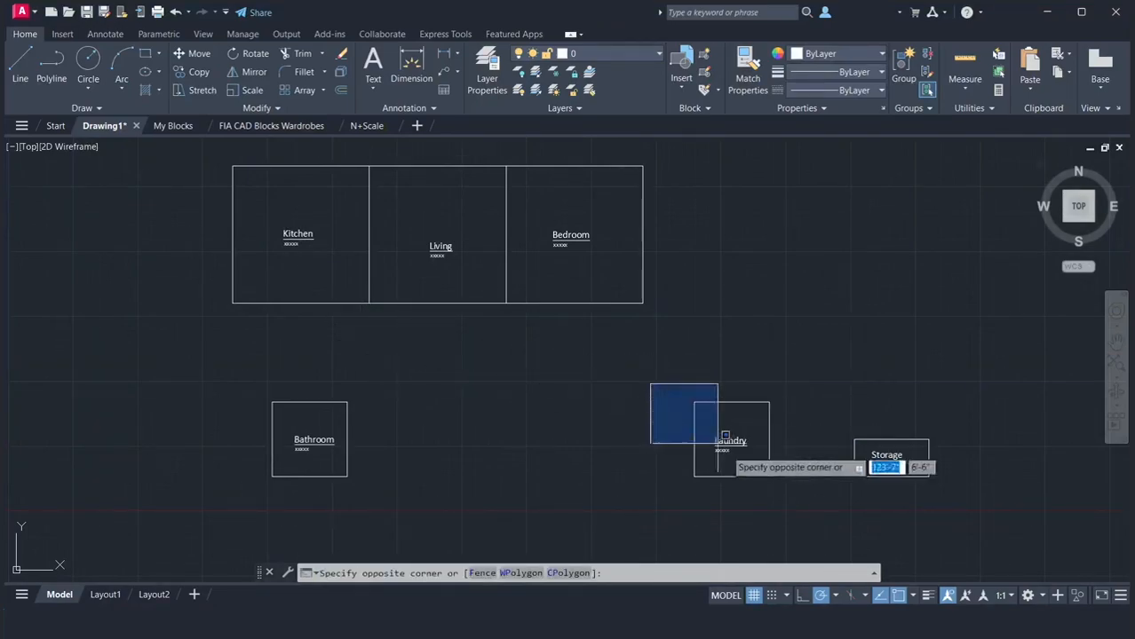
pyautogui.click(794, 490)
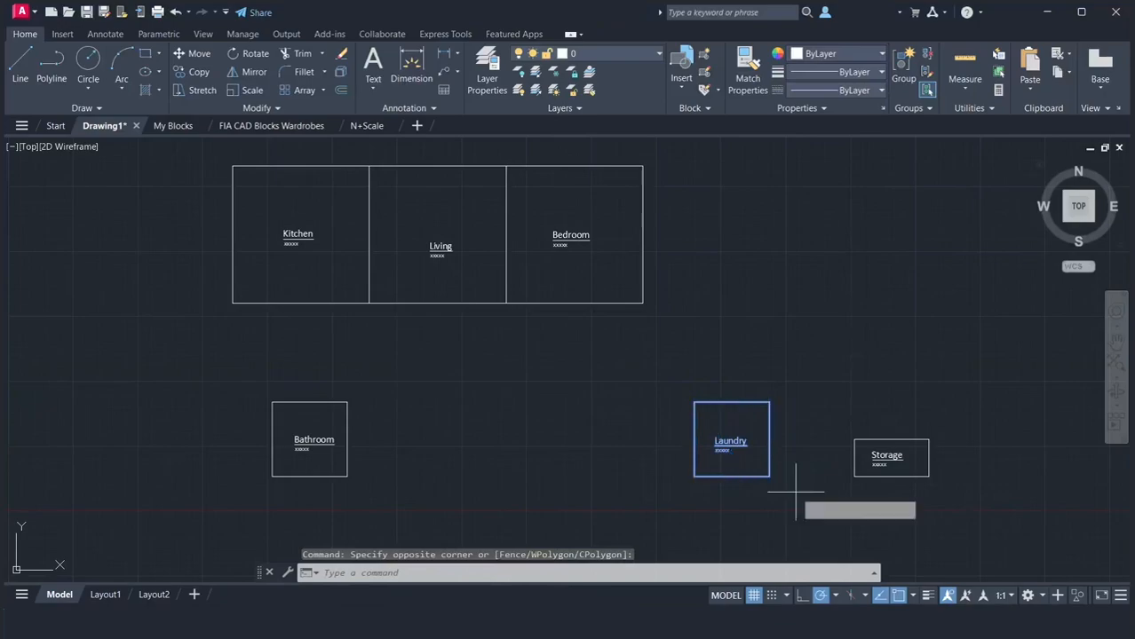
pyautogui.write('m')
pyautogui.press('Return')
pyautogui.click(768, 402)
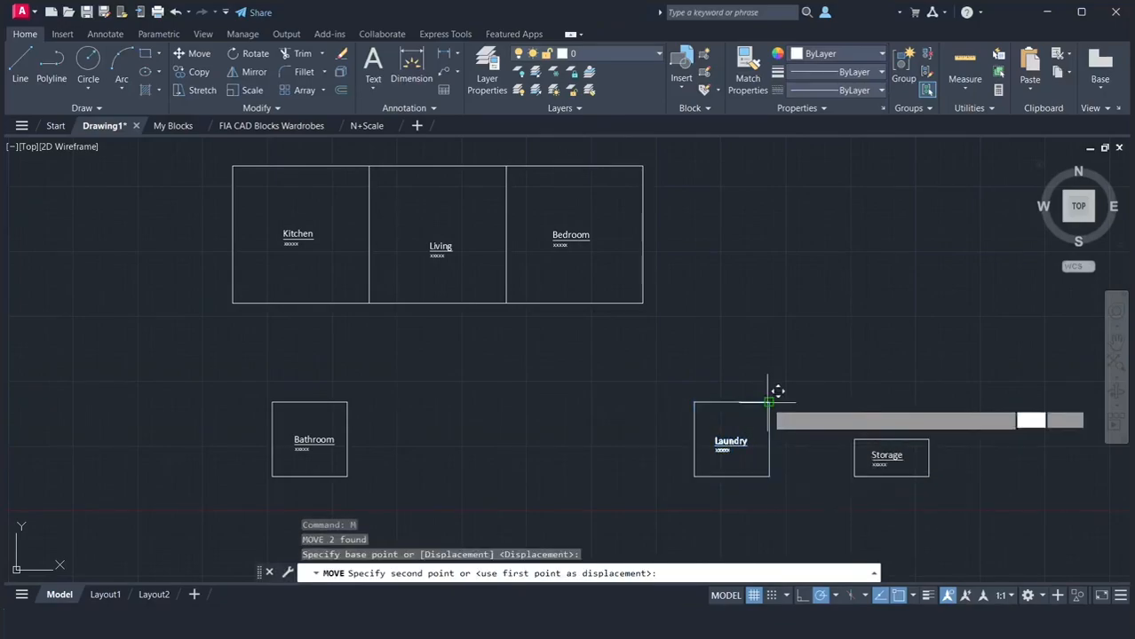
pyautogui.click(379, 292)
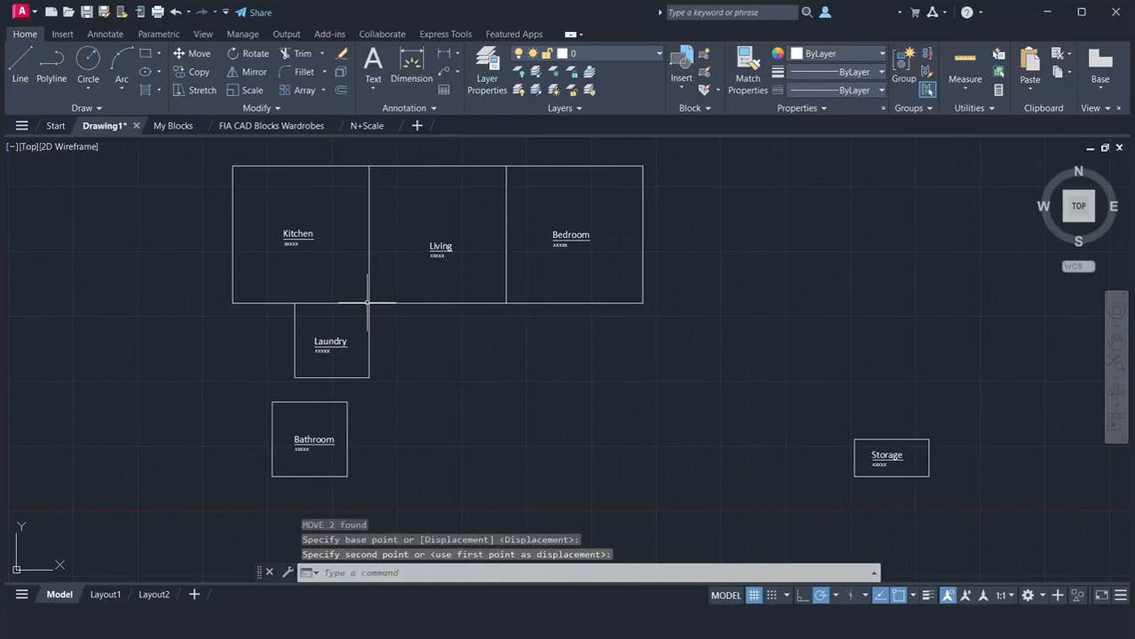
# Move the copied Bathroom and its label so its upper-right corner meets the Laundry's upper-left corner
pyautogui.write('m')
pyautogui.press('Return')
pyautogui.click(240, 397)
pyautogui.click(382, 485)
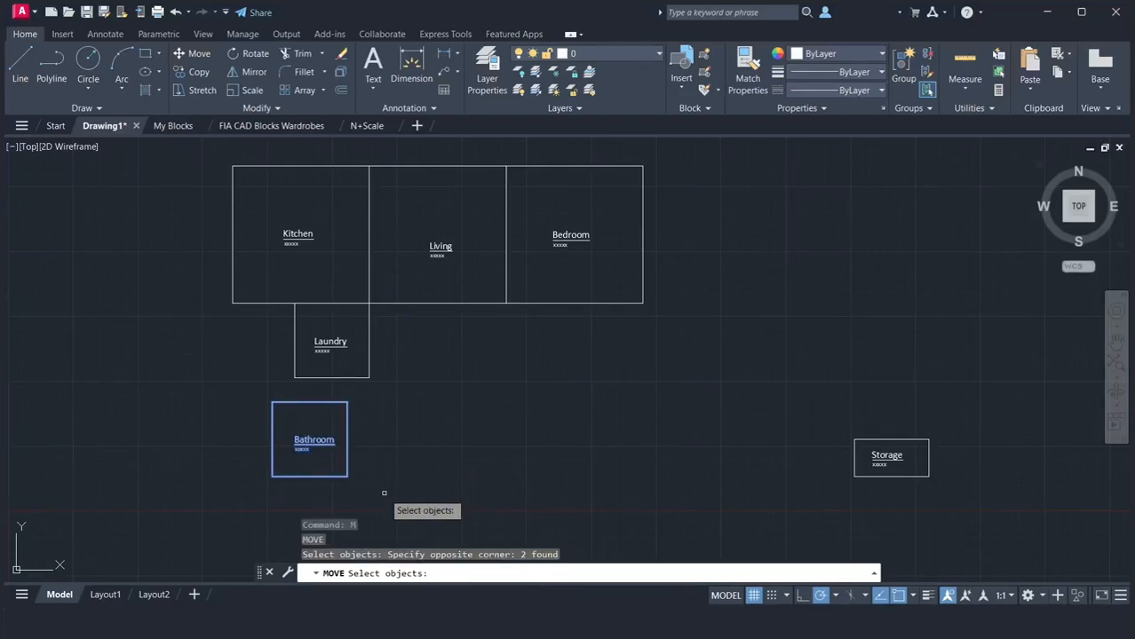
pyautogui.press('Return')
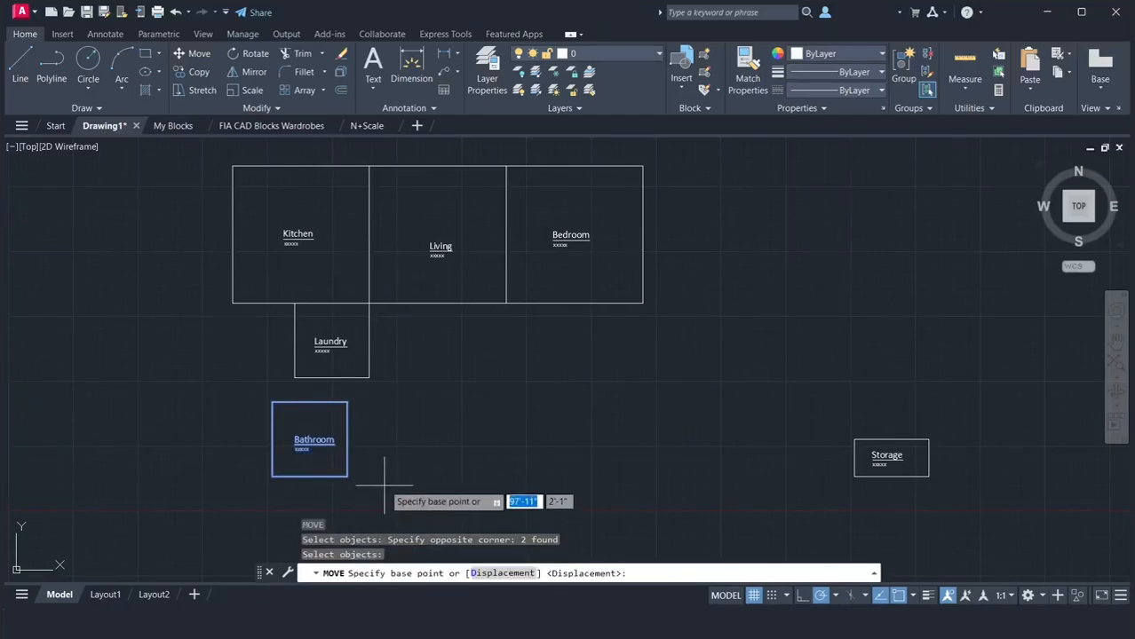
pyautogui.click(347, 402)
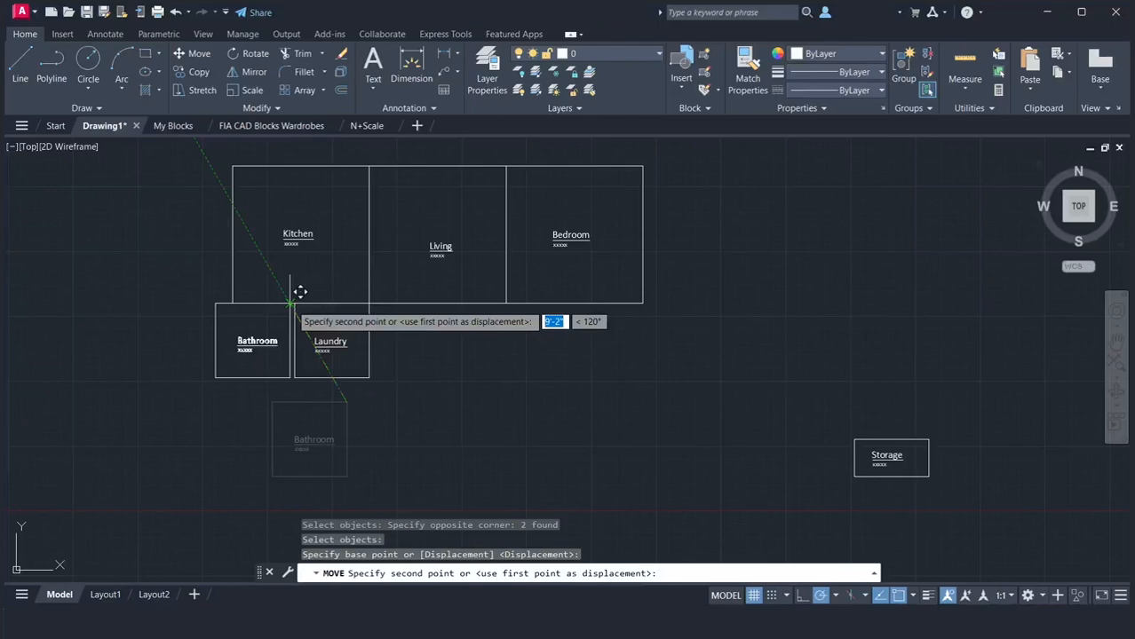
pyautogui.click(295, 304)
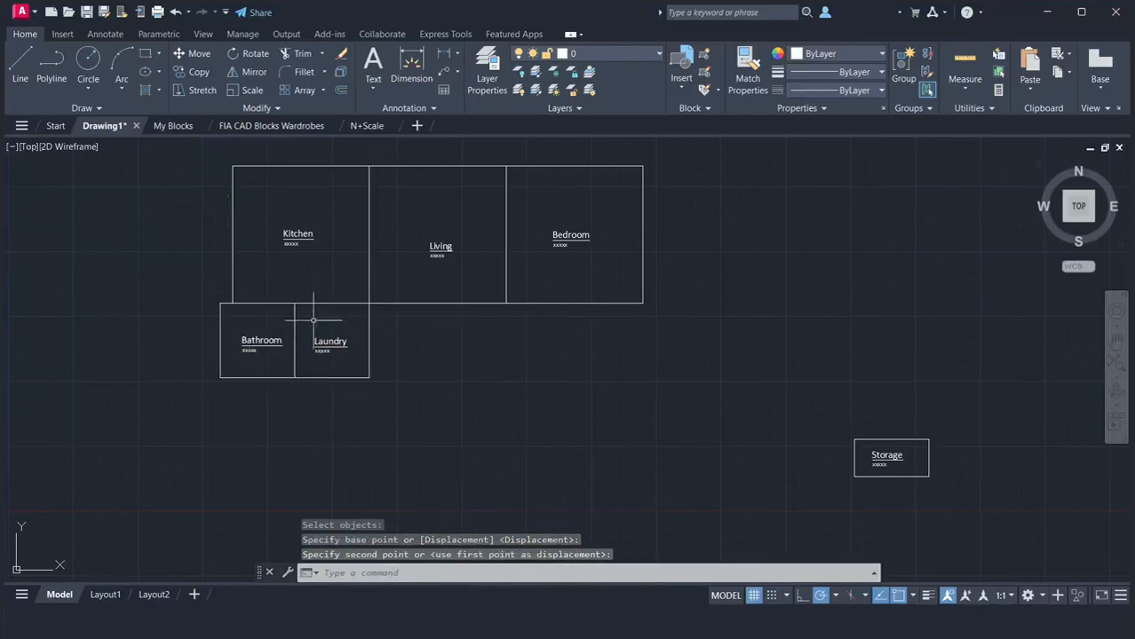
# Move the copied Storage rectangle and its label so its upper-left corner meets the Living square's lower-left corner
pyautogui.write('m')
pyautogui.press('Return')
pyautogui.click(802, 410)
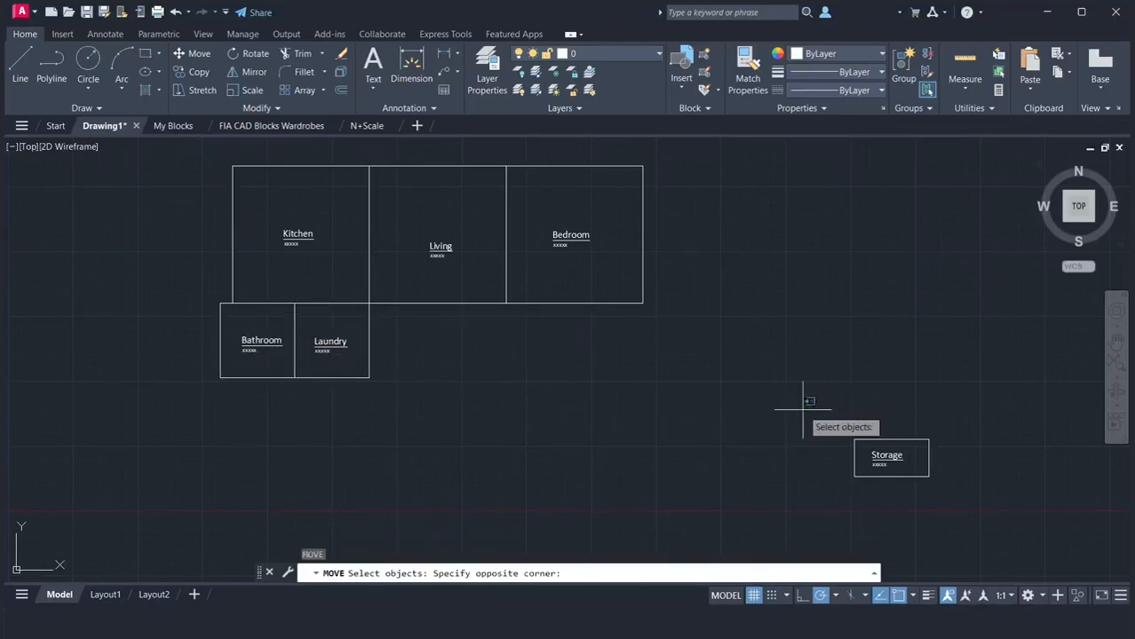
pyautogui.click(992, 507)
pyautogui.press('Return')
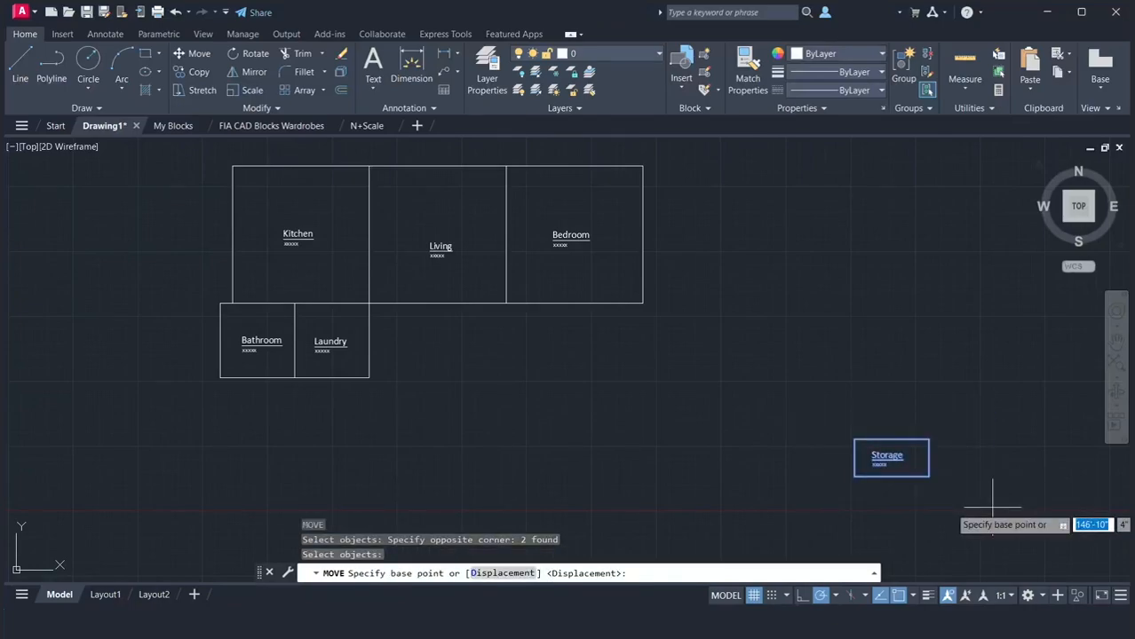
pyautogui.click(853, 439)
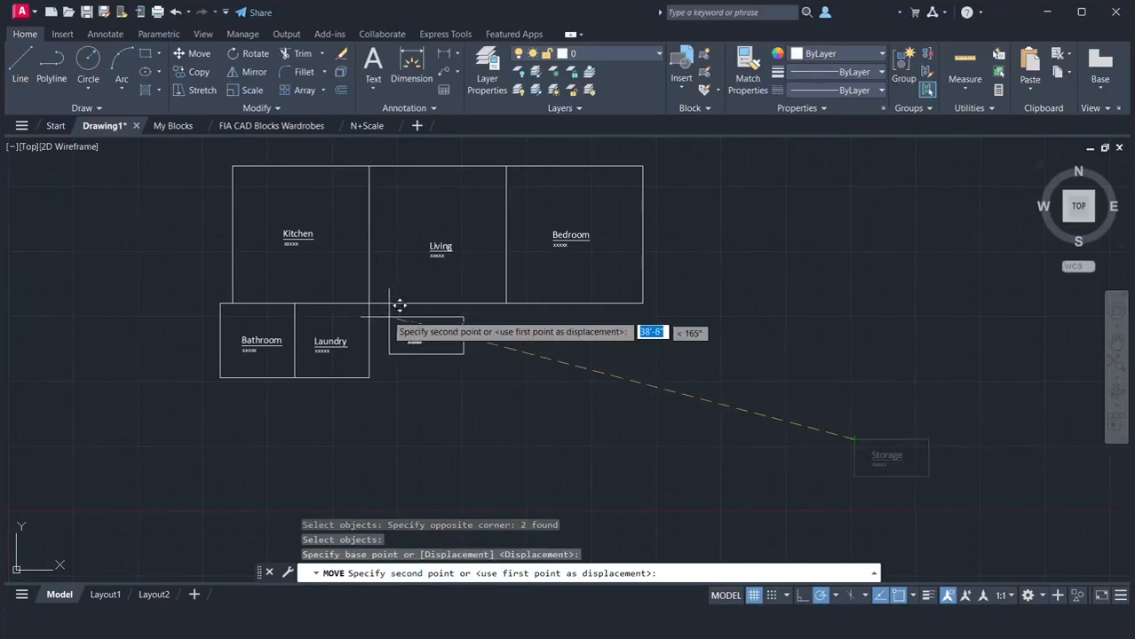
pyautogui.click(368, 304)
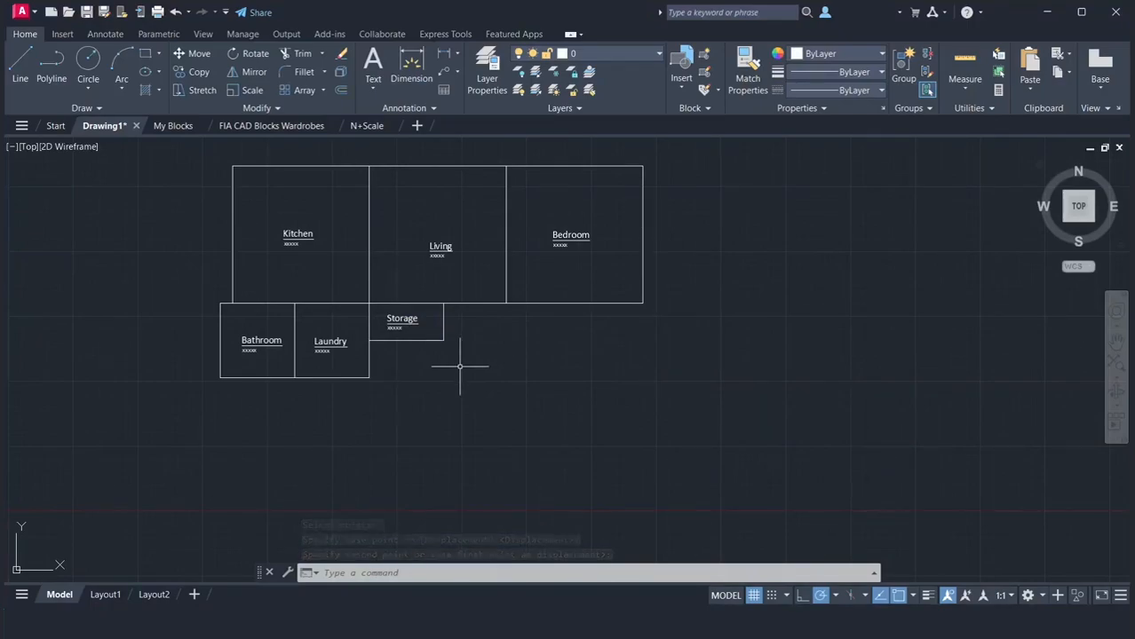
# Measure the Bedroom's right wall from its upper corner to its lower corner
pyautogui.click(1116, 335)
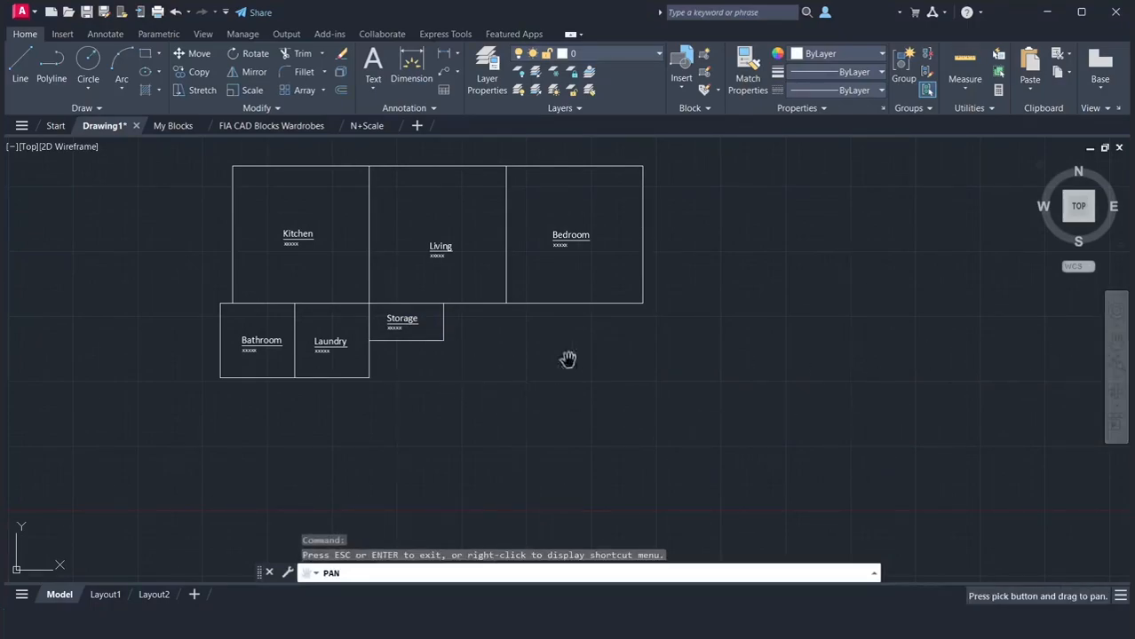
pyautogui.moveTo(502, 355); pyautogui.dragTo(599, 404)
pyautogui.rightClick(599, 400)
pyautogui.click(624, 409)
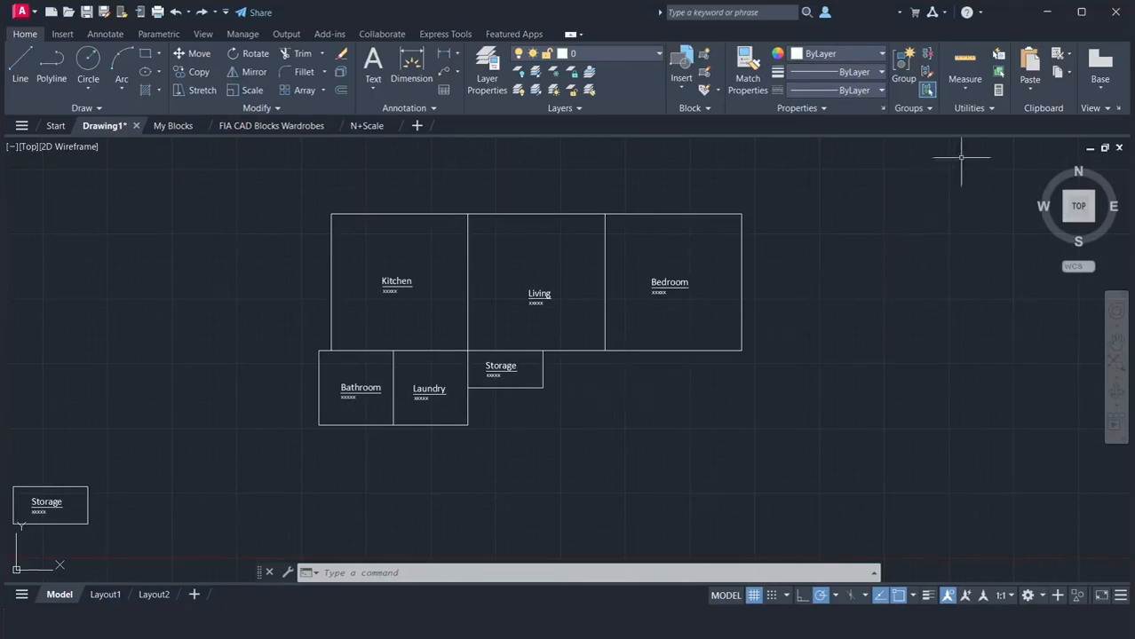
pyautogui.click(973, 88)
pyautogui.write('di')
pyautogui.press('Return')
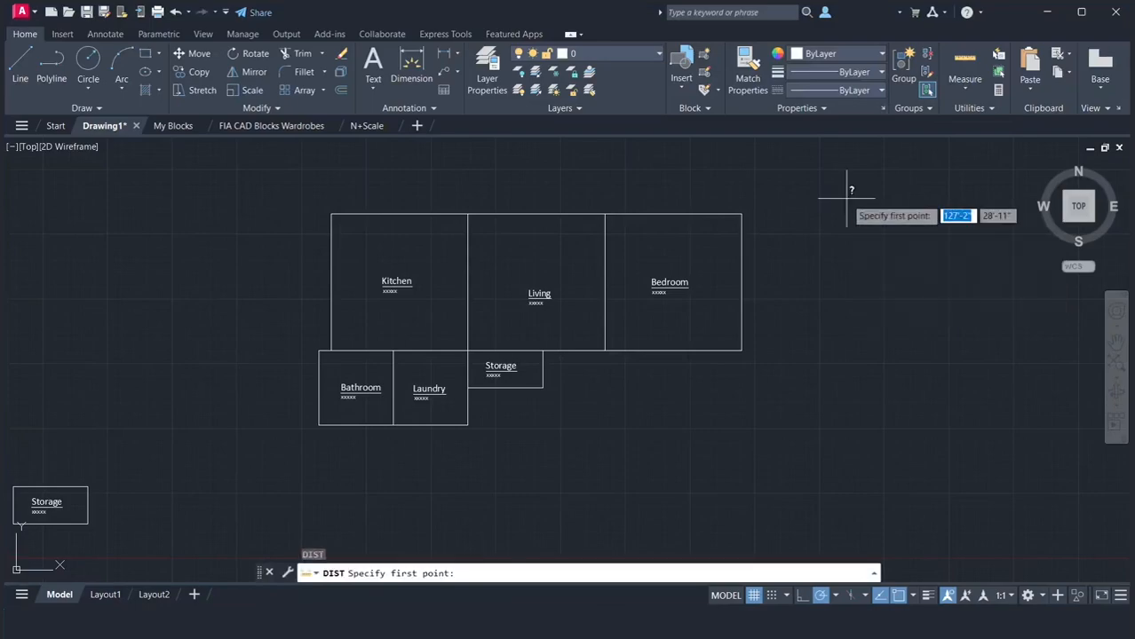
pyautogui.click(741, 214)
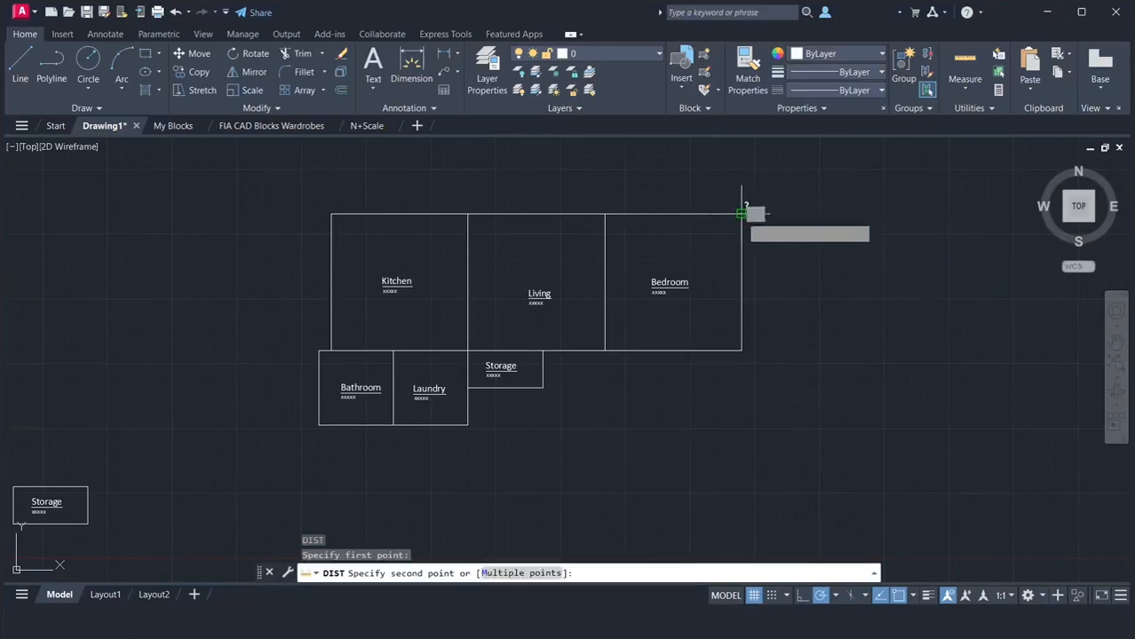
pyautogui.click(740, 350)
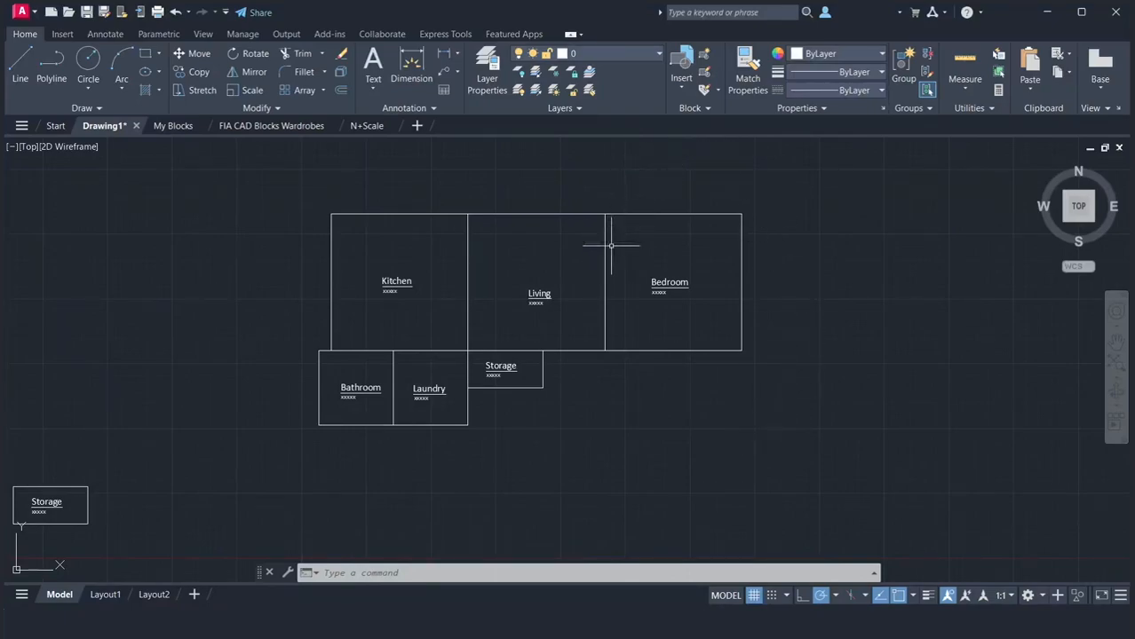
# Stretch the Bedroom outline's bottom edge straight down by 5'
pyautogui.click(669, 350)
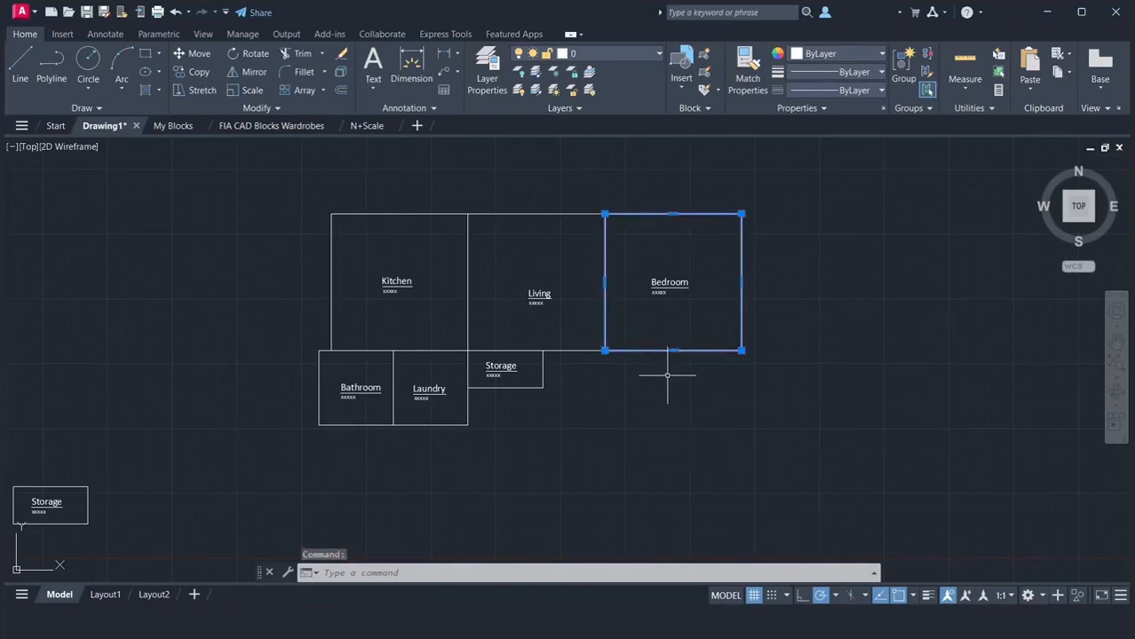
pyautogui.click(672, 351)
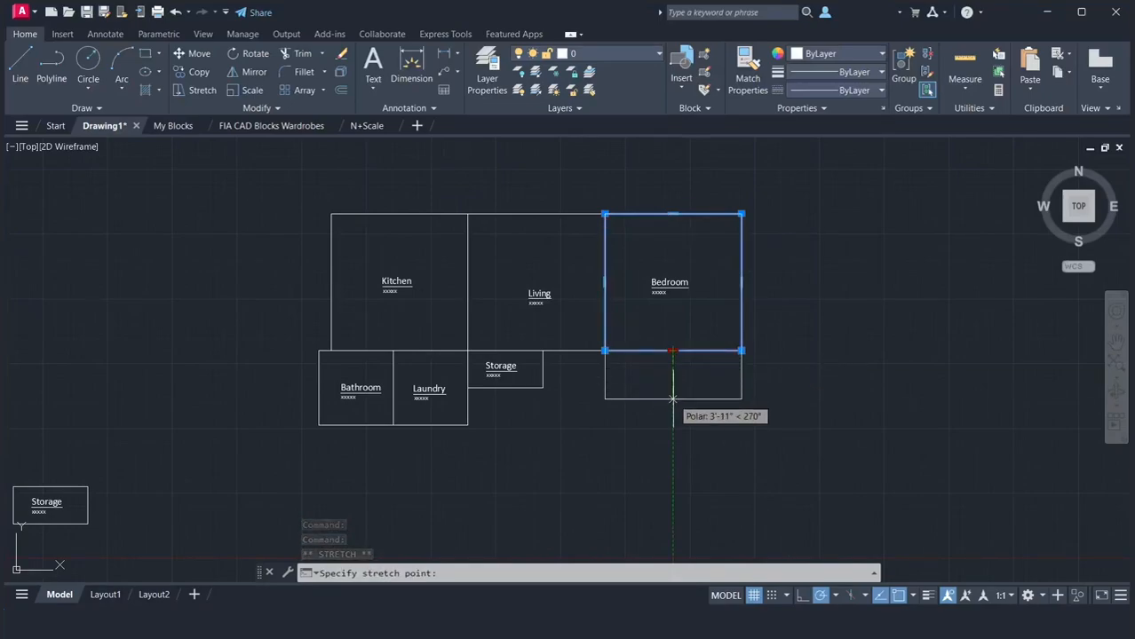
pyautogui.write('5')
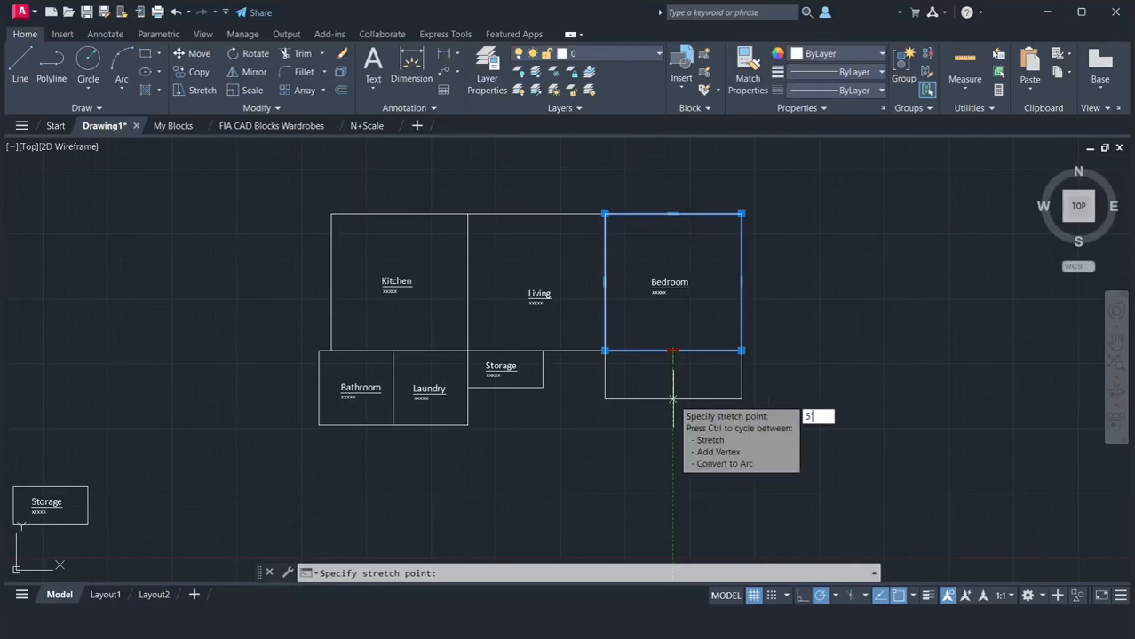
pyautogui.write("'")
pyautogui.press('Return')
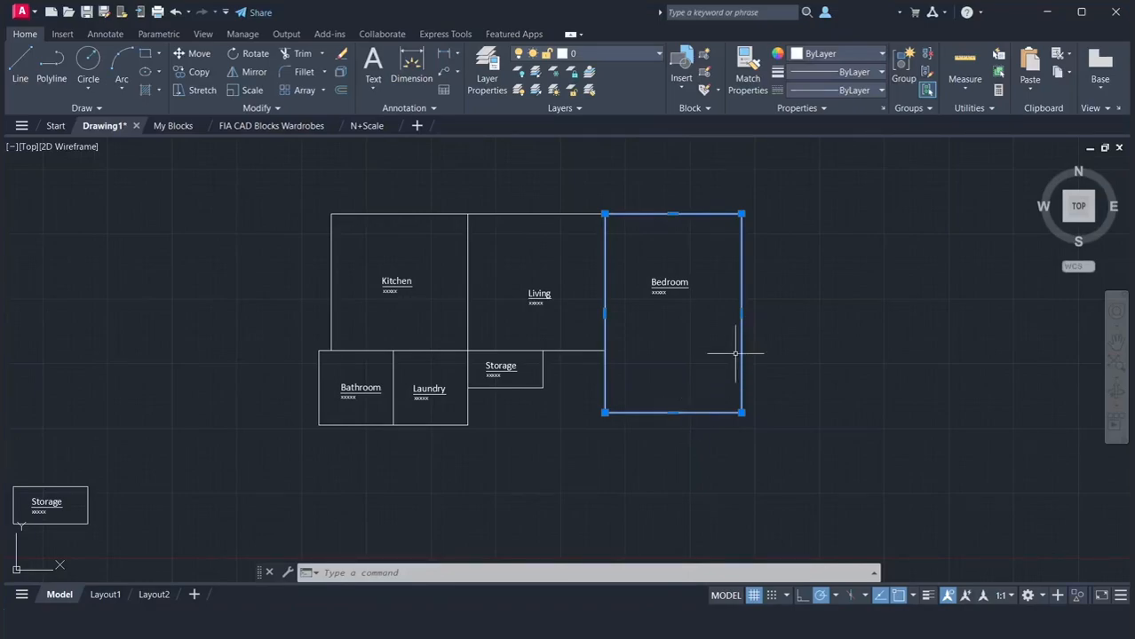
# Stretch the Bedroom outline's right edge inward by 6" and clear the selection
pyautogui.click(741, 313)
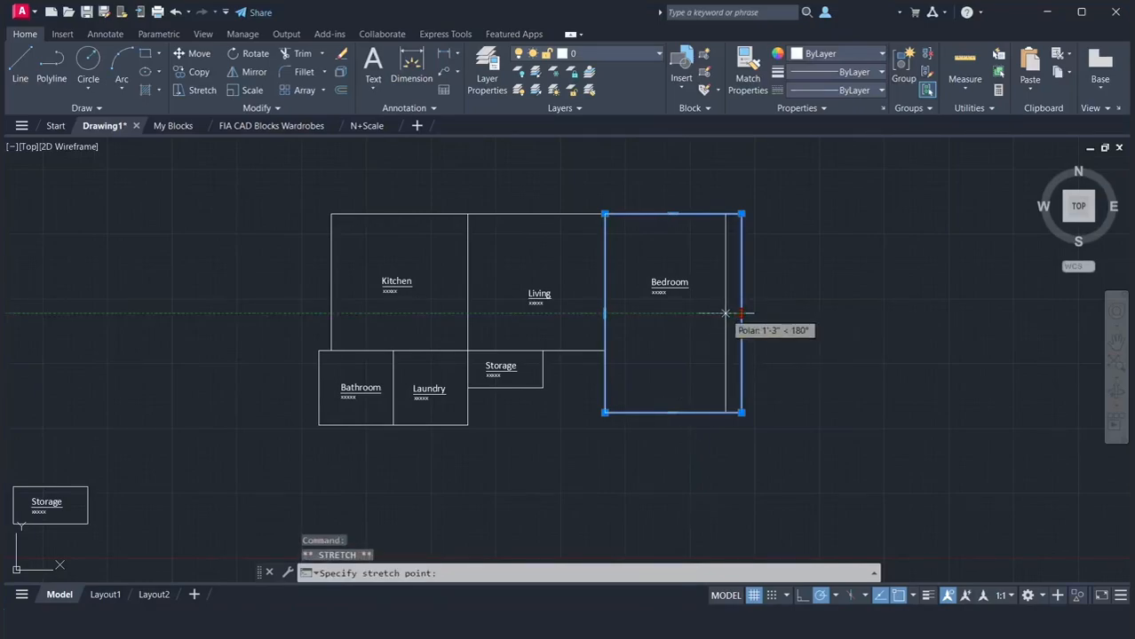
pyautogui.write('6"')
pyautogui.press('Return')
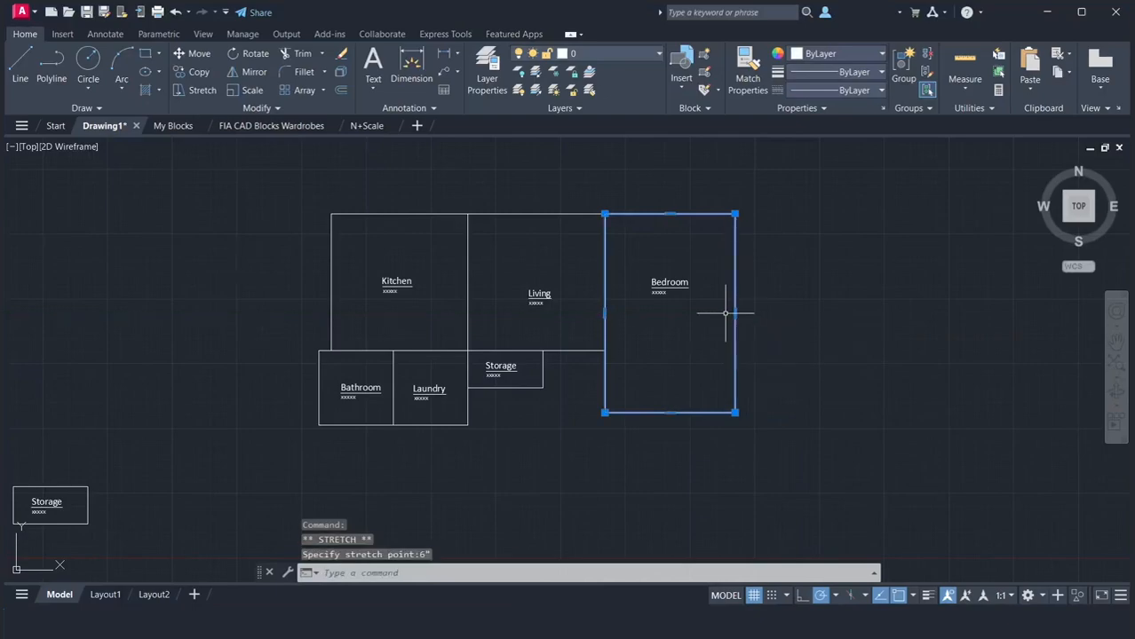
pyautogui.press('Escape')
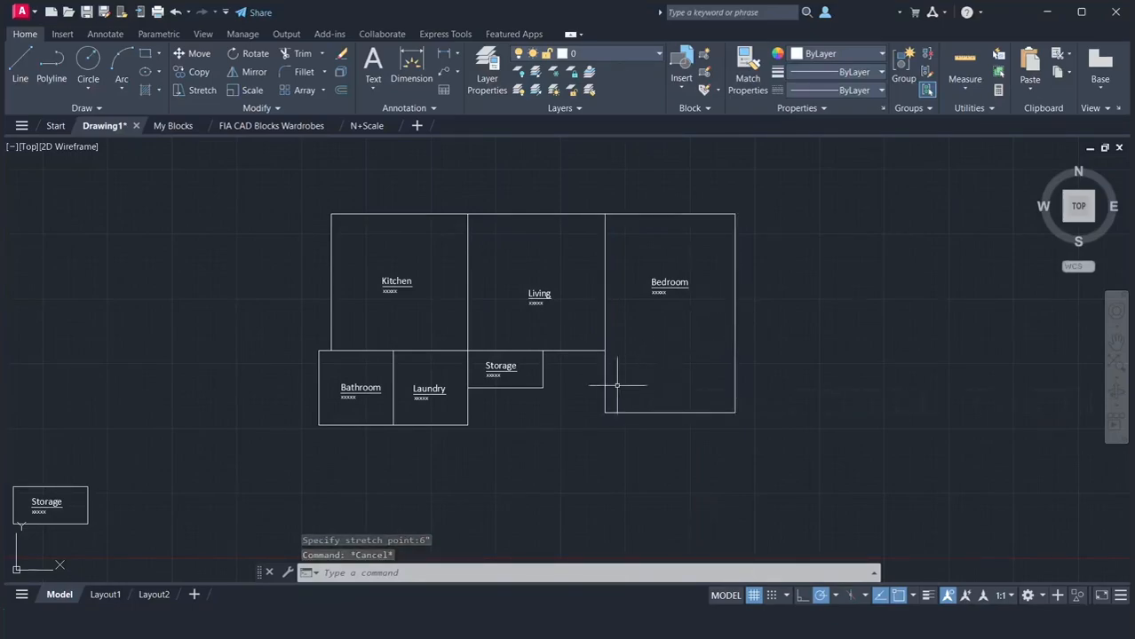
# Move the Storage rectangle and its label so its lower-right corner meets the Bedroom's lower-left corner
pyautogui.click(561, 402)
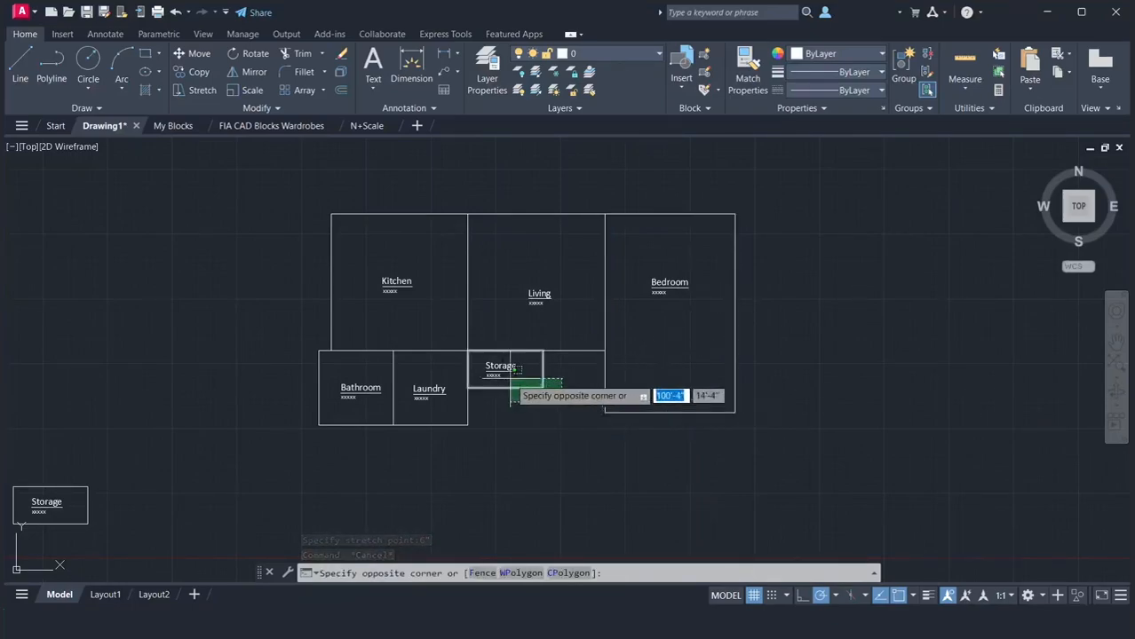
pyautogui.click(476, 362)
pyautogui.write('m')
pyautogui.press('Return')
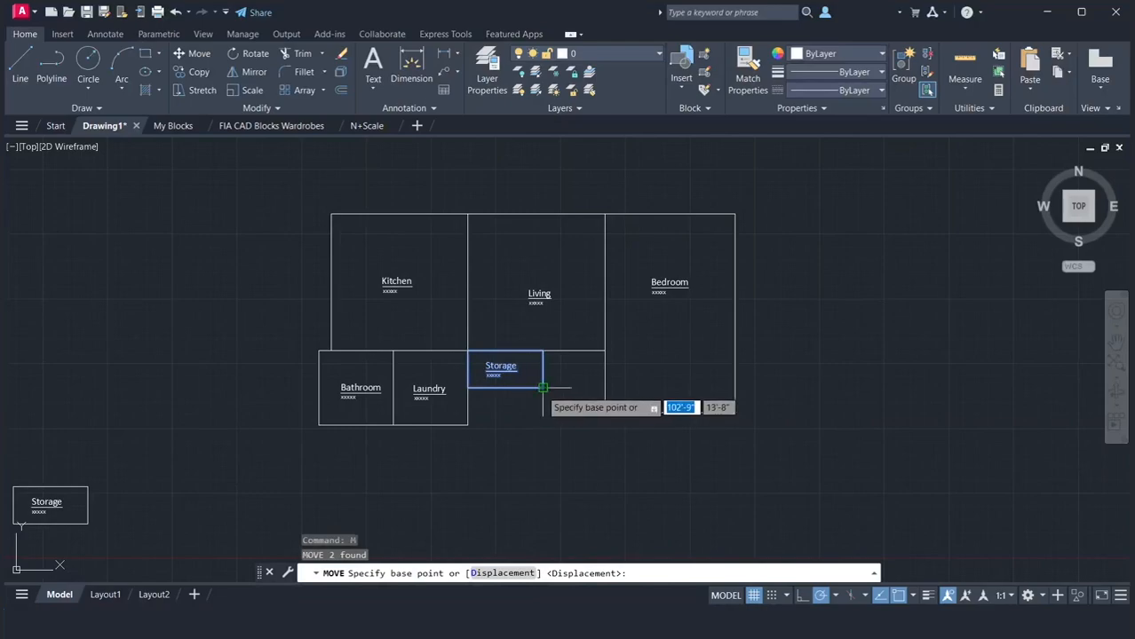
pyautogui.click(542, 388)
pyautogui.click(604, 411)
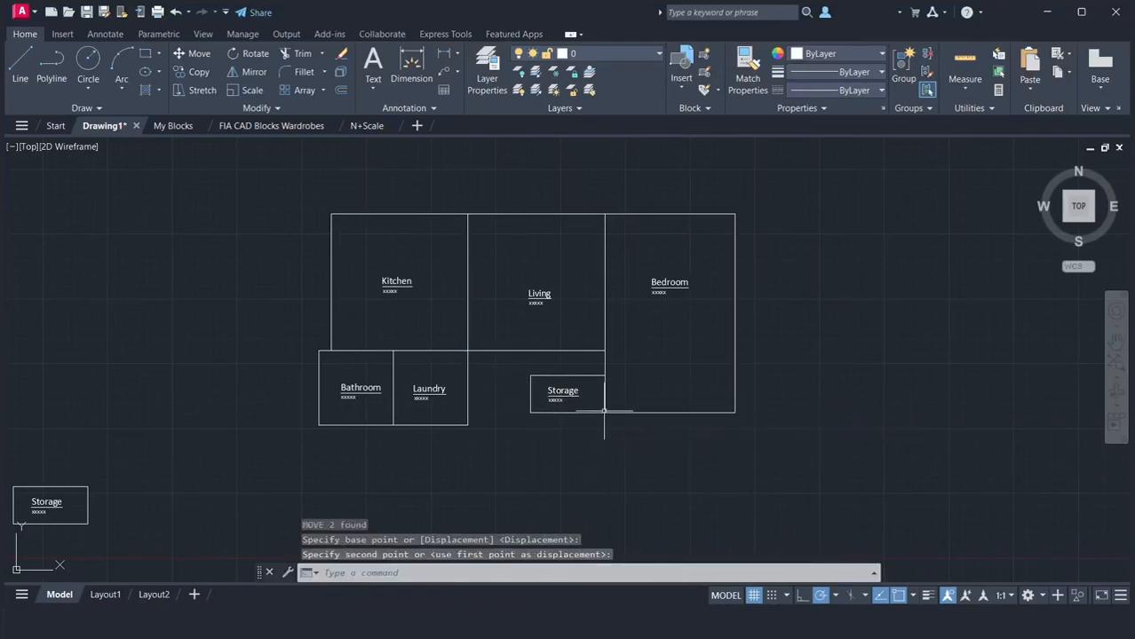
# Measure the Storage rectangle's left edge and its bottom edge
pyautogui.write('di')
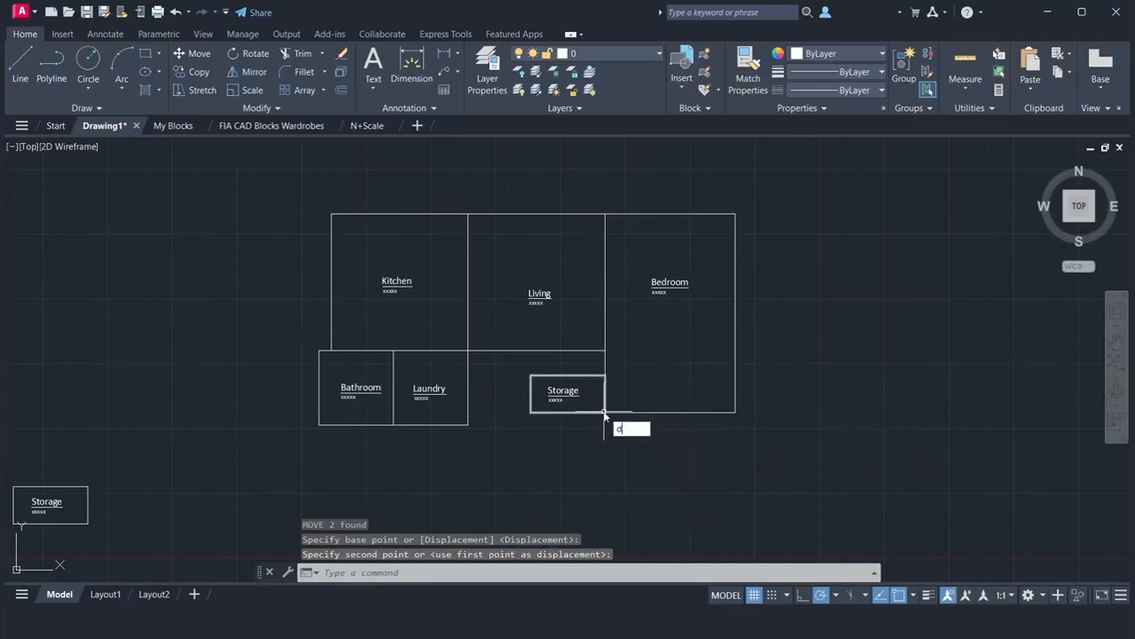
pyautogui.press('Return')
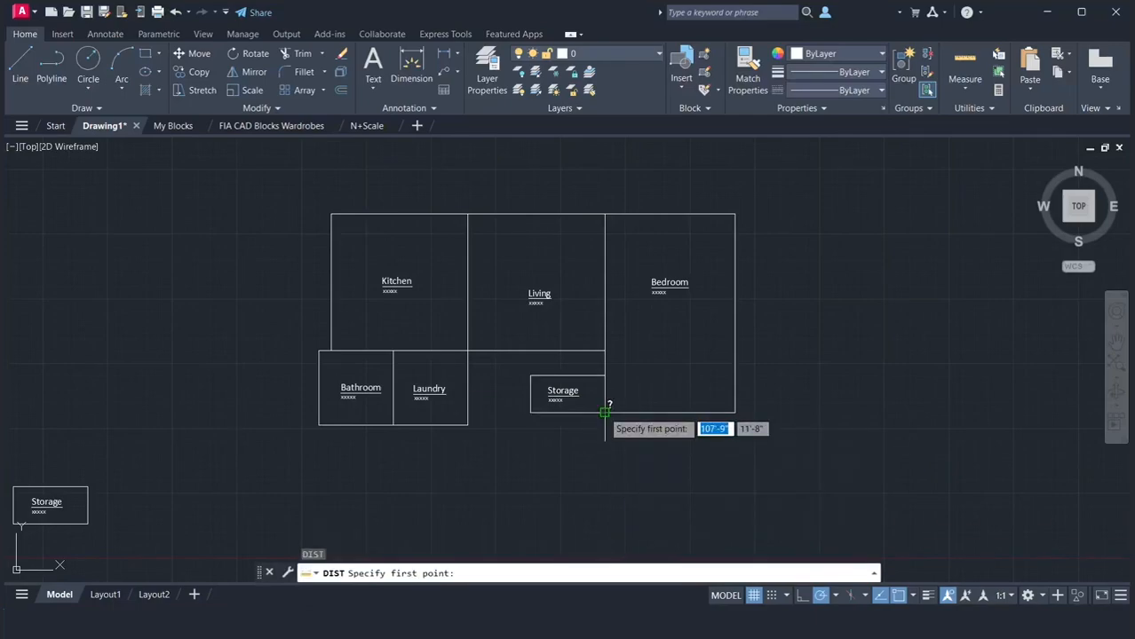
pyautogui.click(530, 412)
pyautogui.click(529, 378)
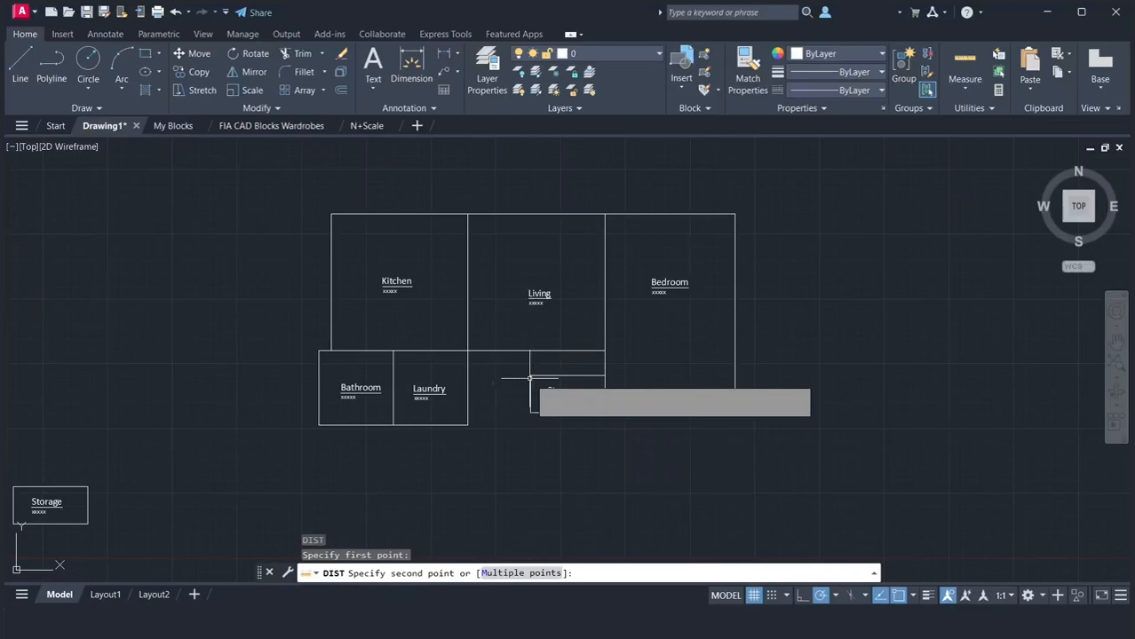
pyautogui.press('Return')
pyautogui.click(530, 412)
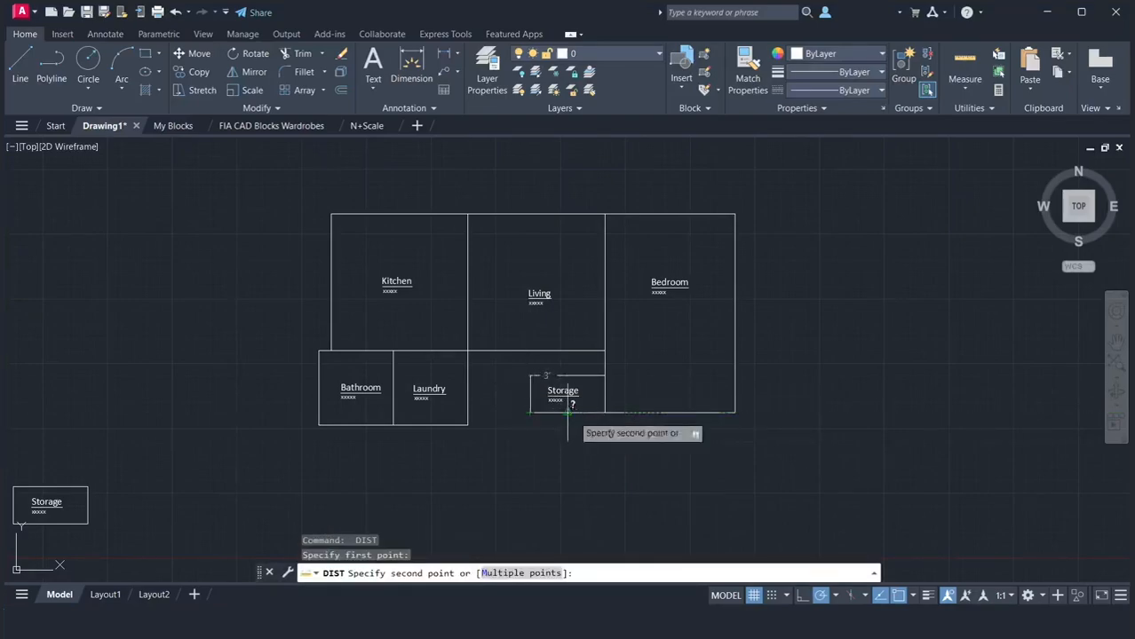
pyautogui.click(605, 412)
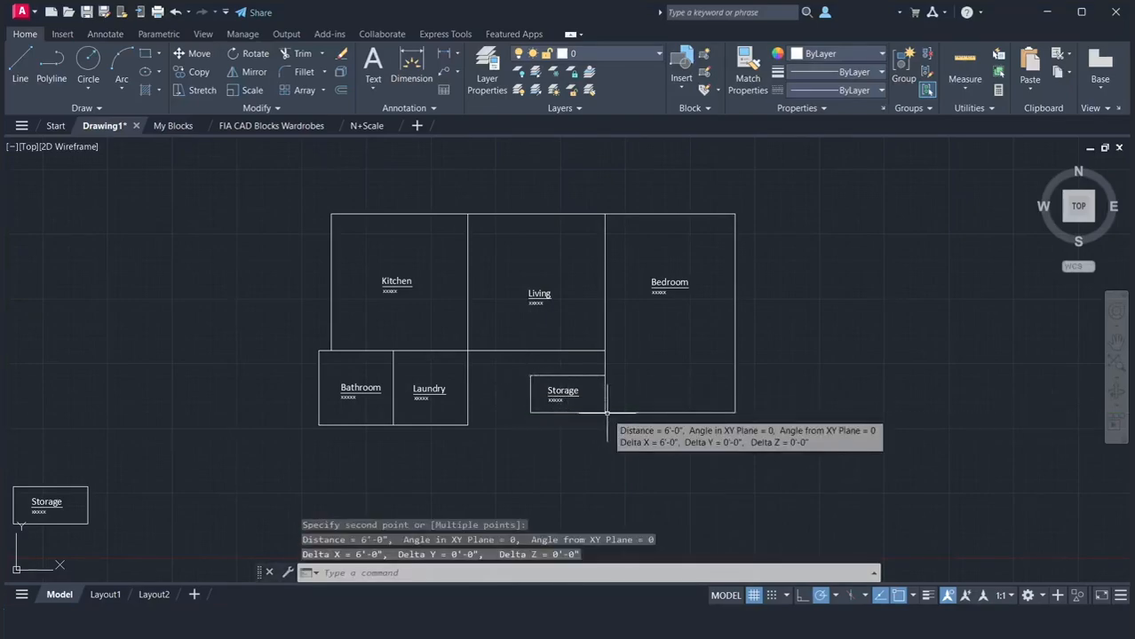
# Stretch the top edge of the Storage rectangle beside the Bedroom straight down by 1'
pyautogui.click(568, 376)
pyautogui.click(568, 376)
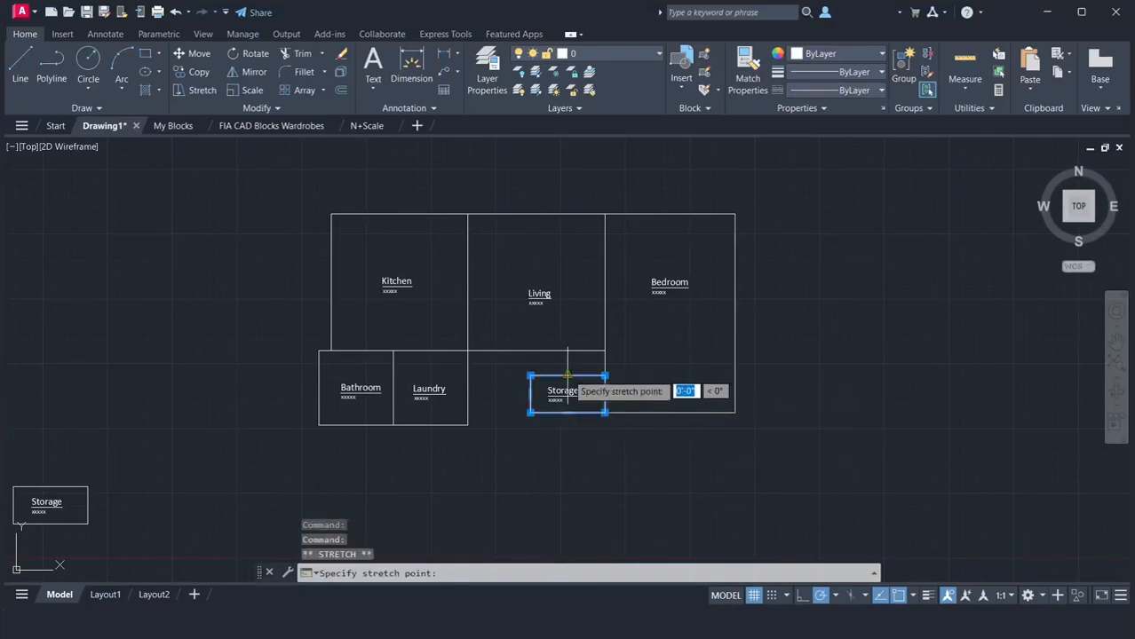
pyautogui.write('1')
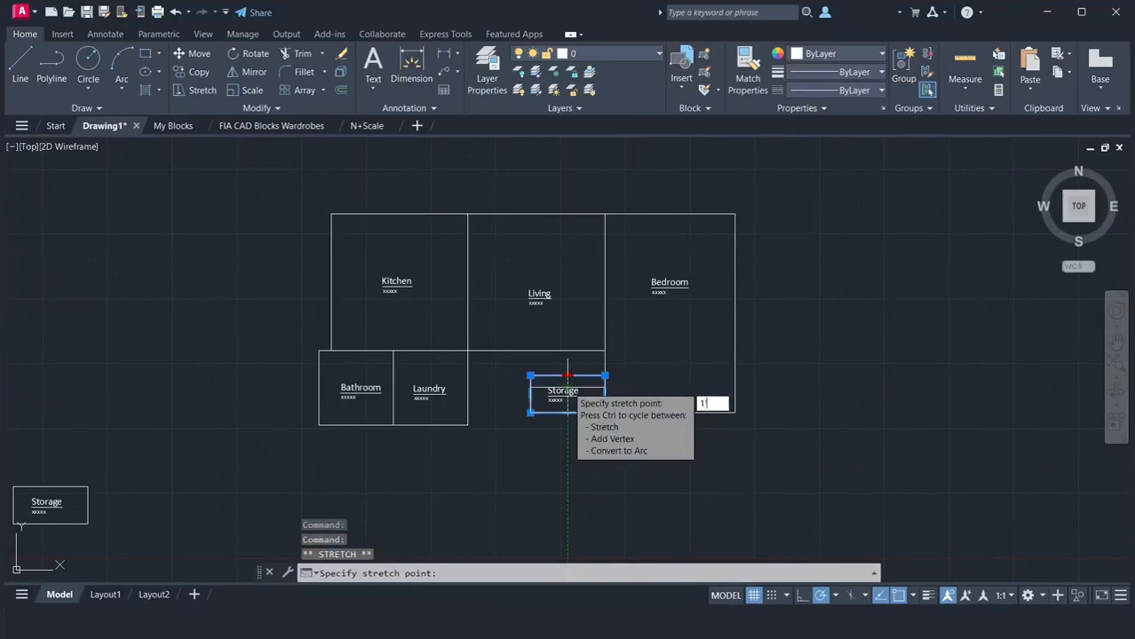
pyautogui.write("'")
pyautogui.press('Return')
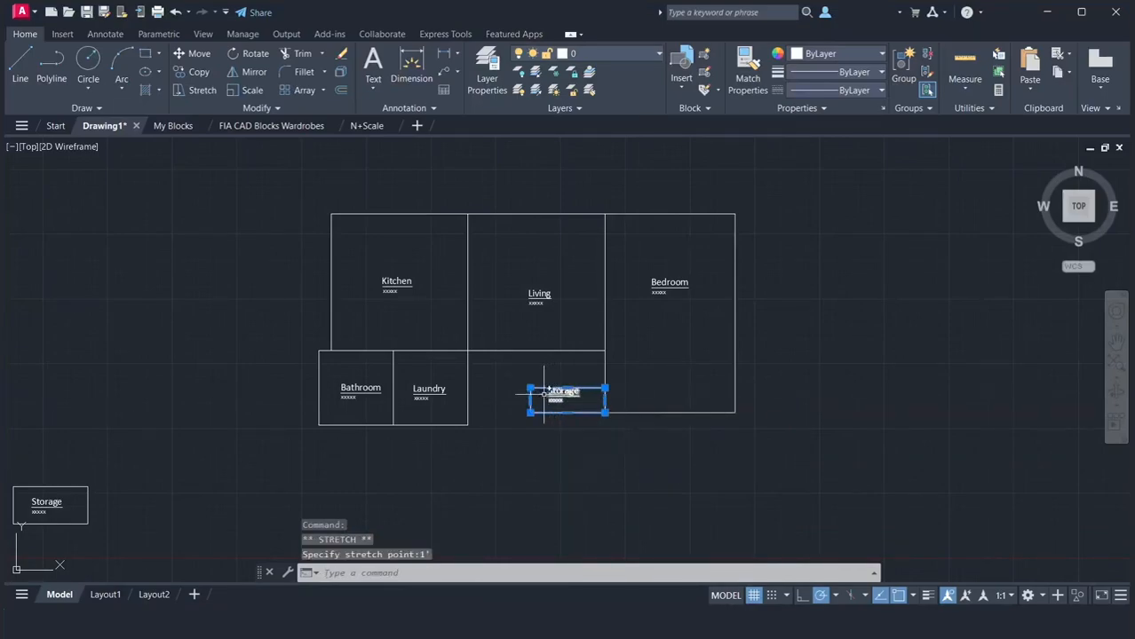
# Stretch the Storage rectangle's left edge inward by 6" and clear the selection
pyautogui.click(530, 400)
pyautogui.write('6"')
pyautogui.press('Return')
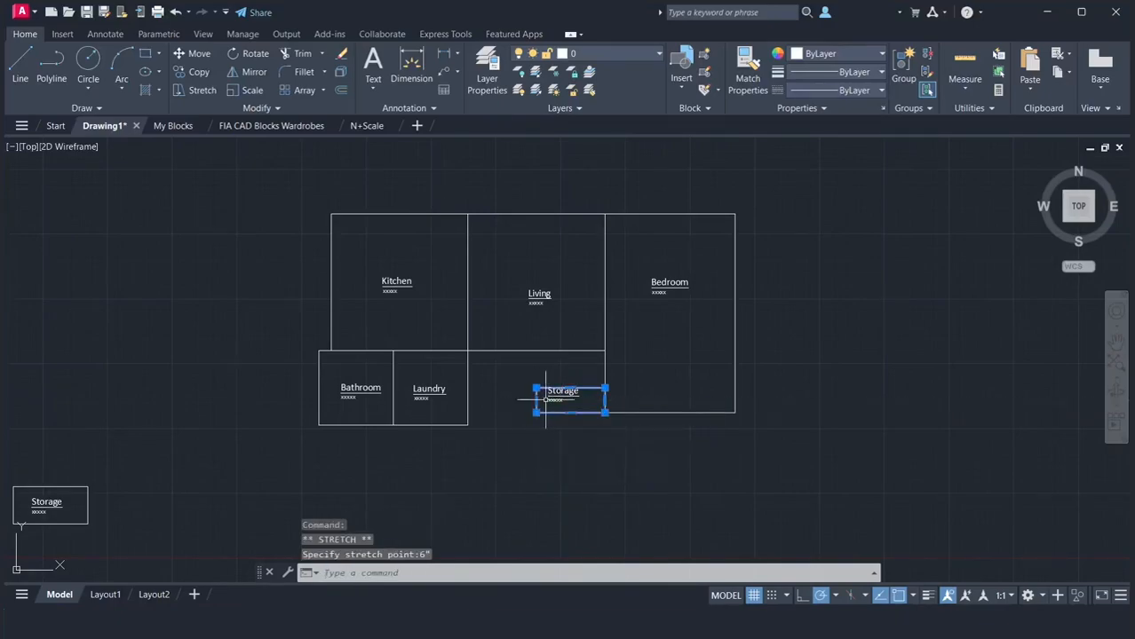
pyautogui.press('Escape')
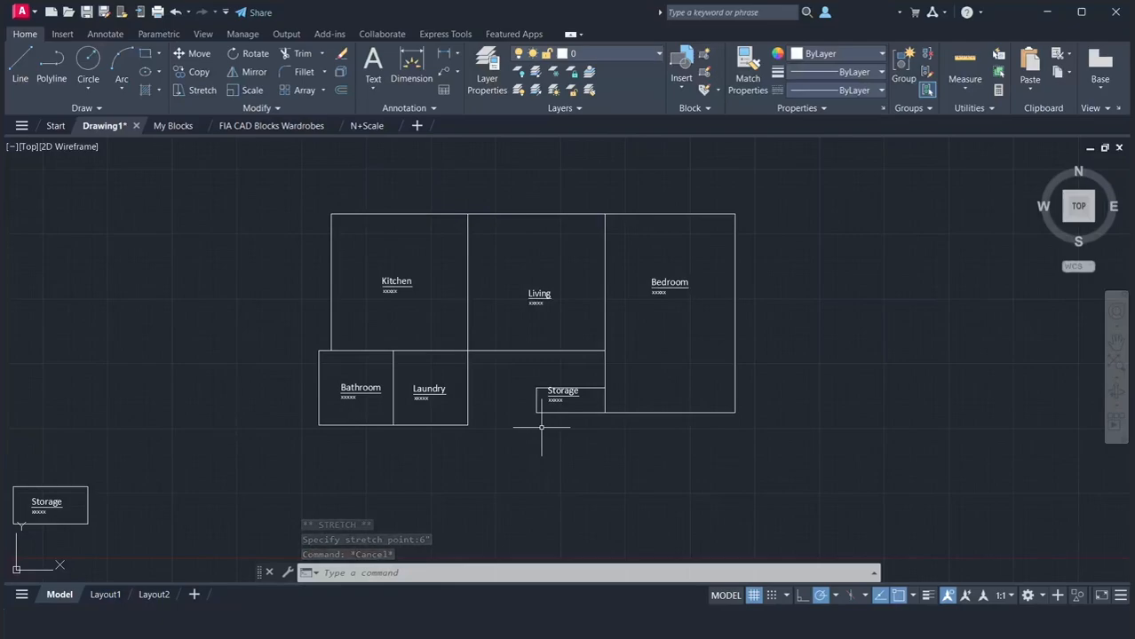
# Move the Living rectangle and its label straight down so its lower-right corner meets the Storage rectangle's upper-right corner
pyautogui.click(547, 366)
pyautogui.click(521, 272)
pyautogui.write('m')
pyautogui.press('Return')
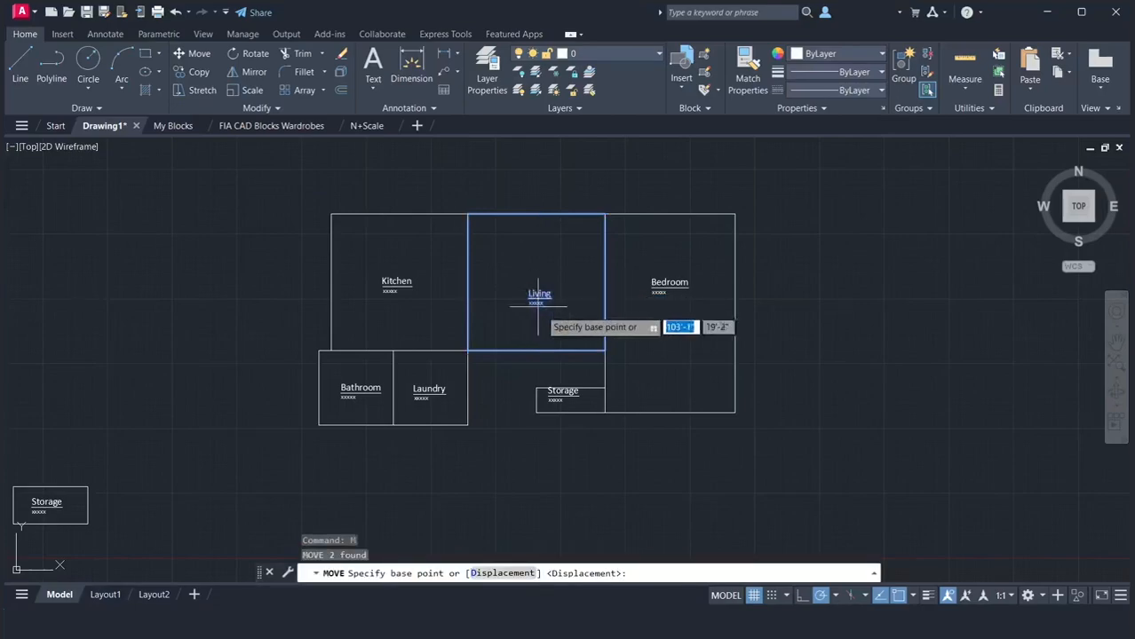
pyautogui.click(604, 351)
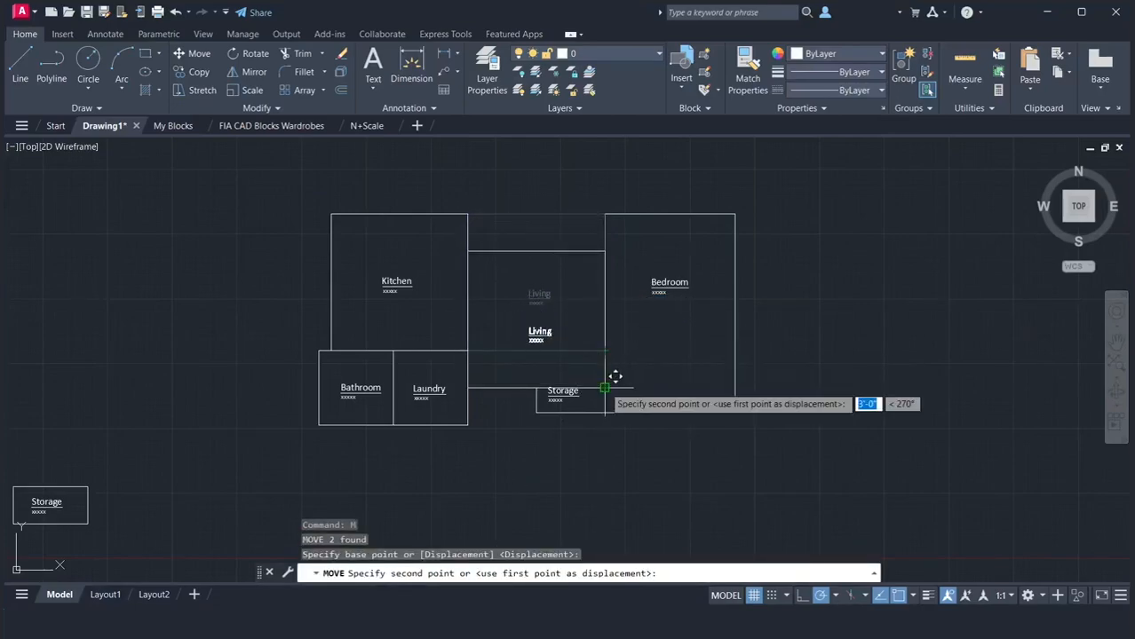
pyautogui.click(603, 387)
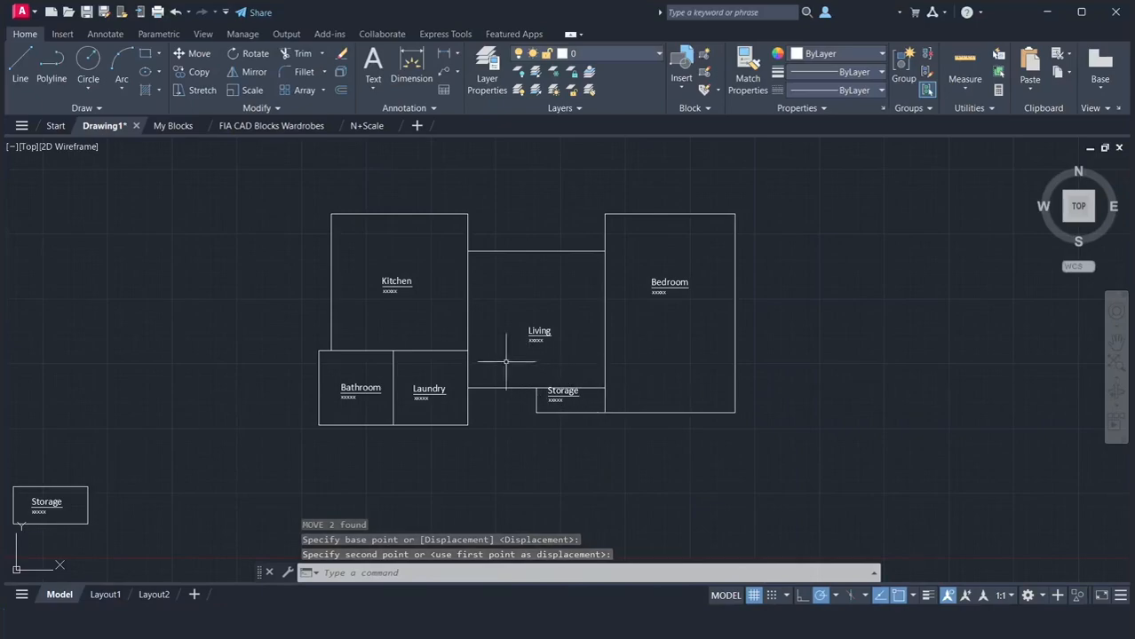
# Stretch the Kitchen outline's left edge outward by 3' and clear the selection
pyautogui.click(332, 311)
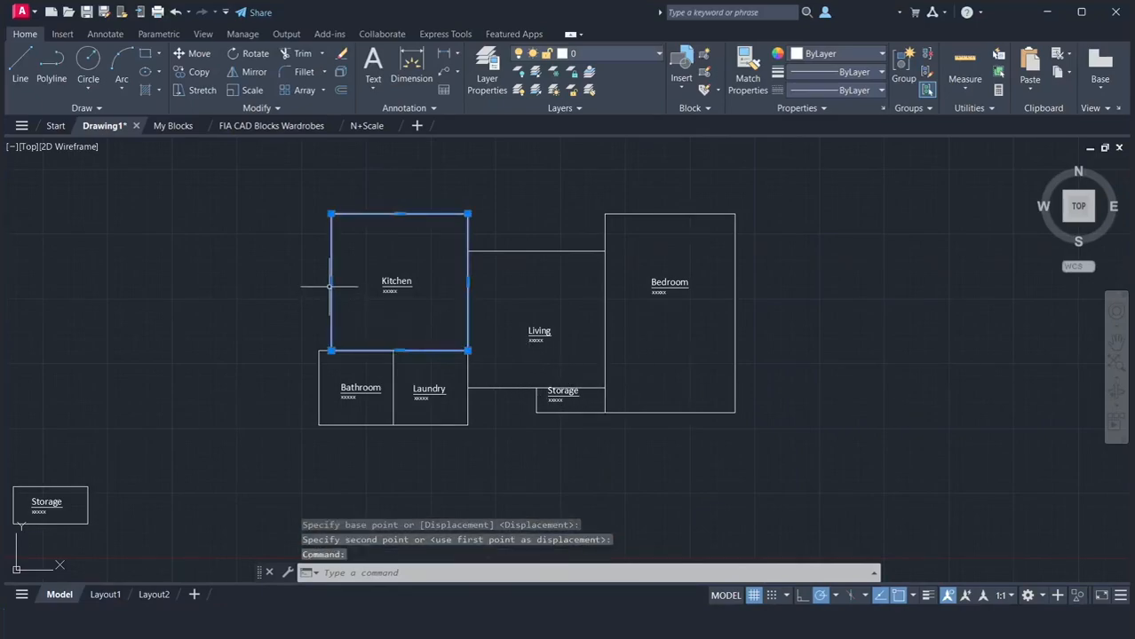
pyautogui.click(330, 282)
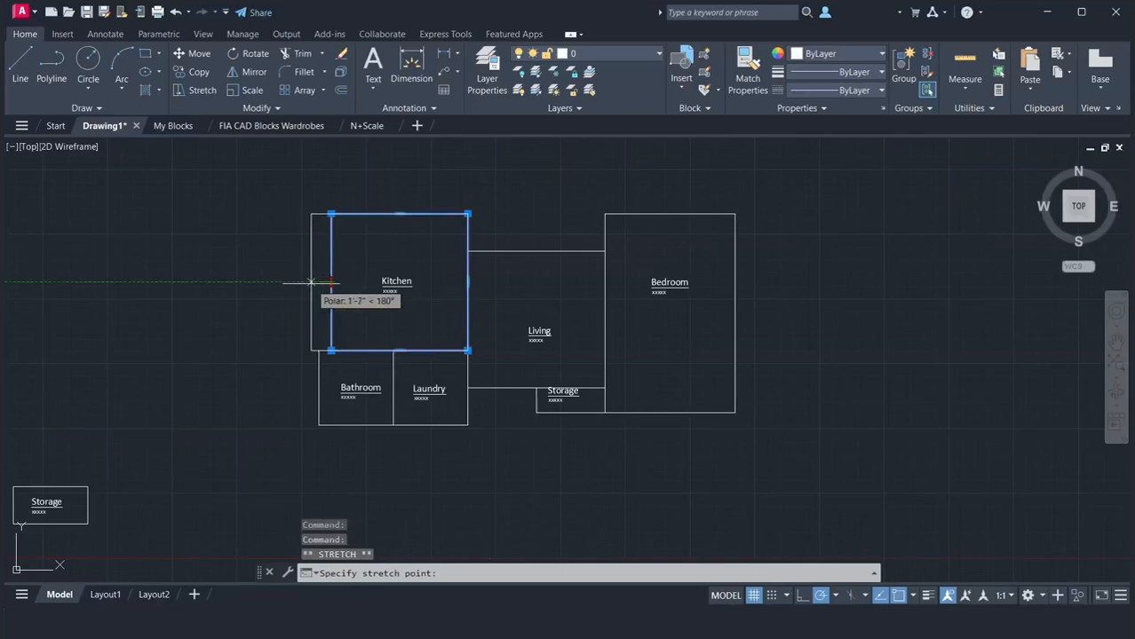
pyautogui.write("3'")
pyautogui.press('Return')
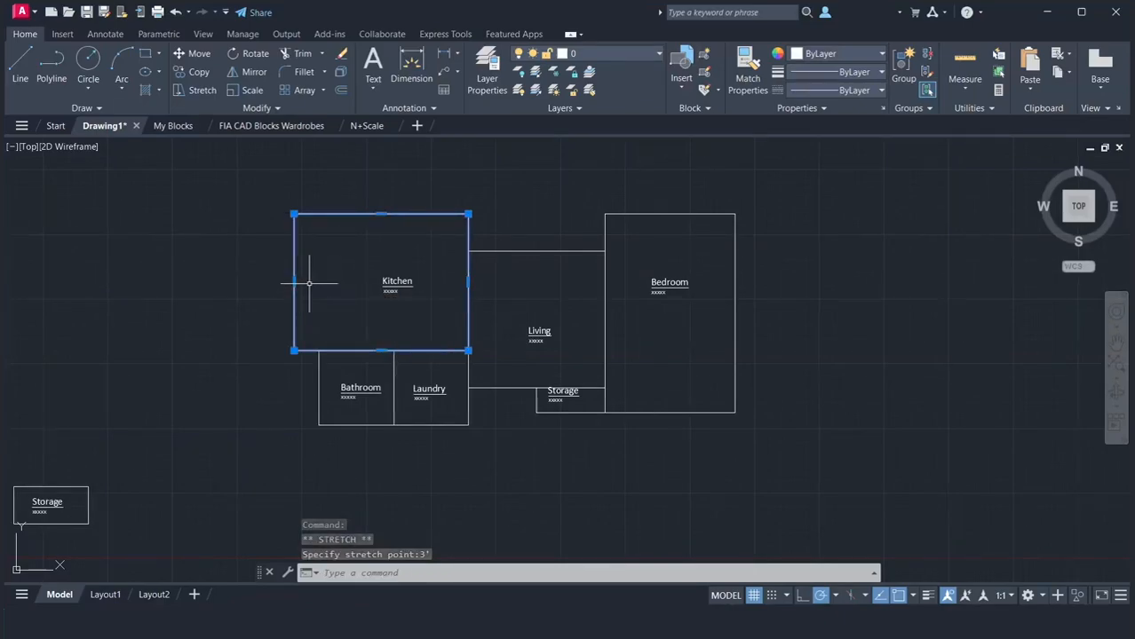
pyautogui.press('Escape')
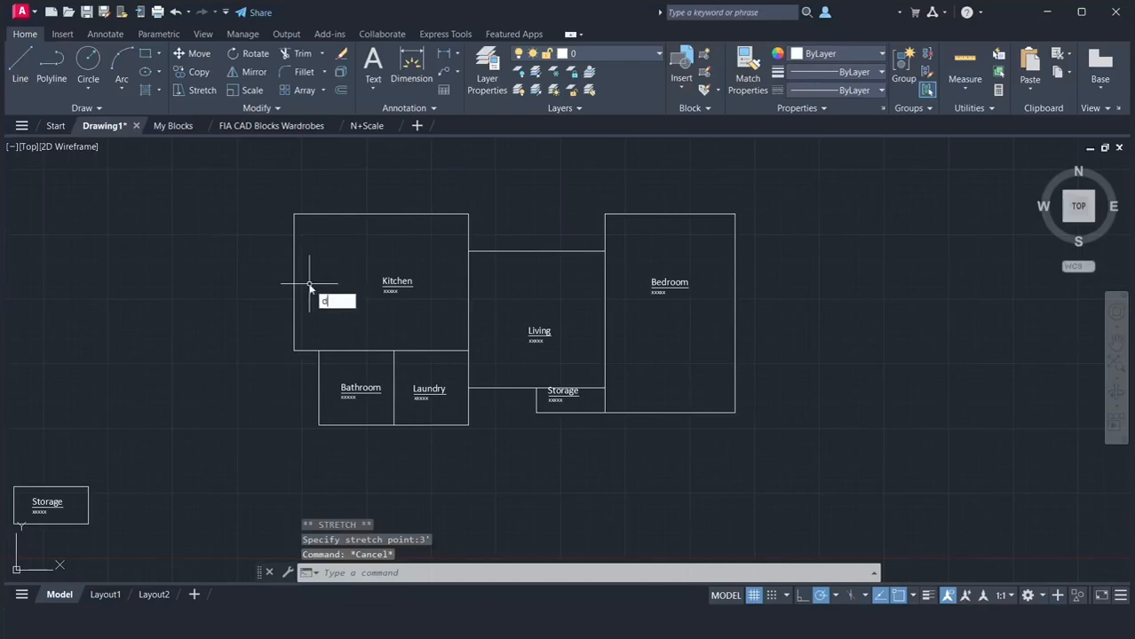
# Measure the offset from the Bathroom's upper-left corner to the Kitchen's lower-left corner
pyautogui.write('i')
pyautogui.press('Return')
pyautogui.click(317, 351)
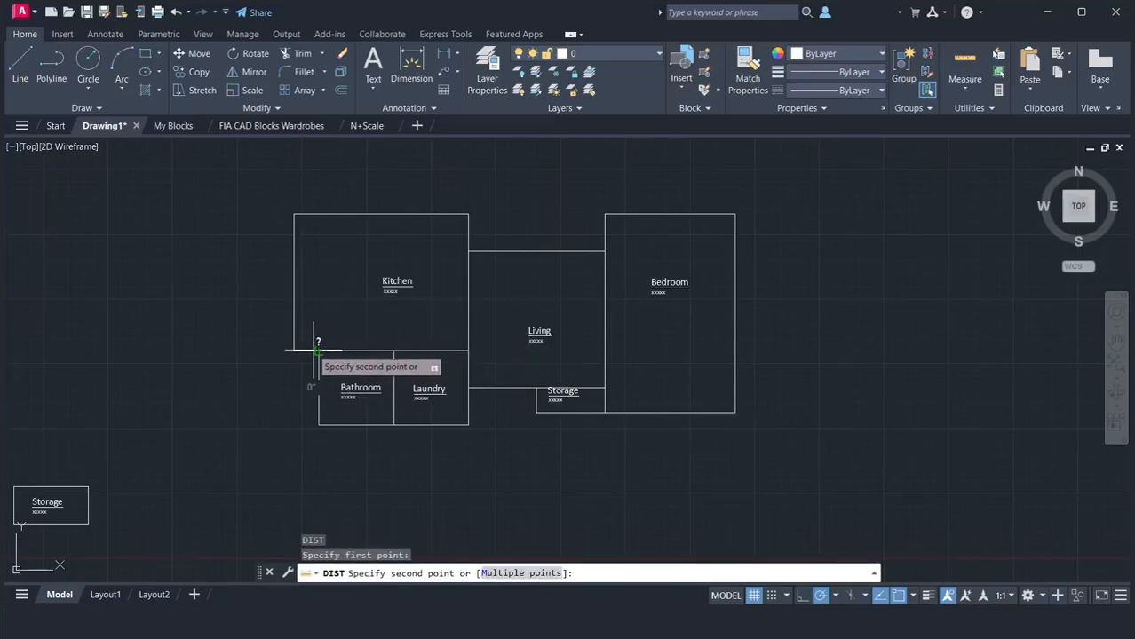
pyautogui.click(293, 350)
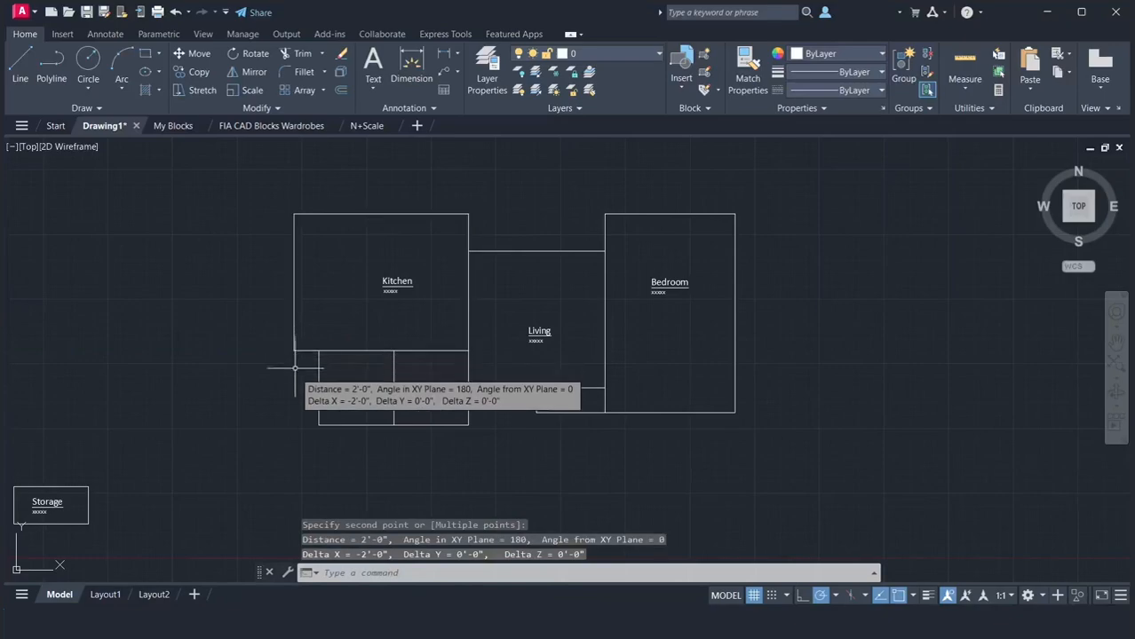
# Stretch the Bathroom outline's left edge outward by 2' and clear the selection
pyautogui.click(318, 384)
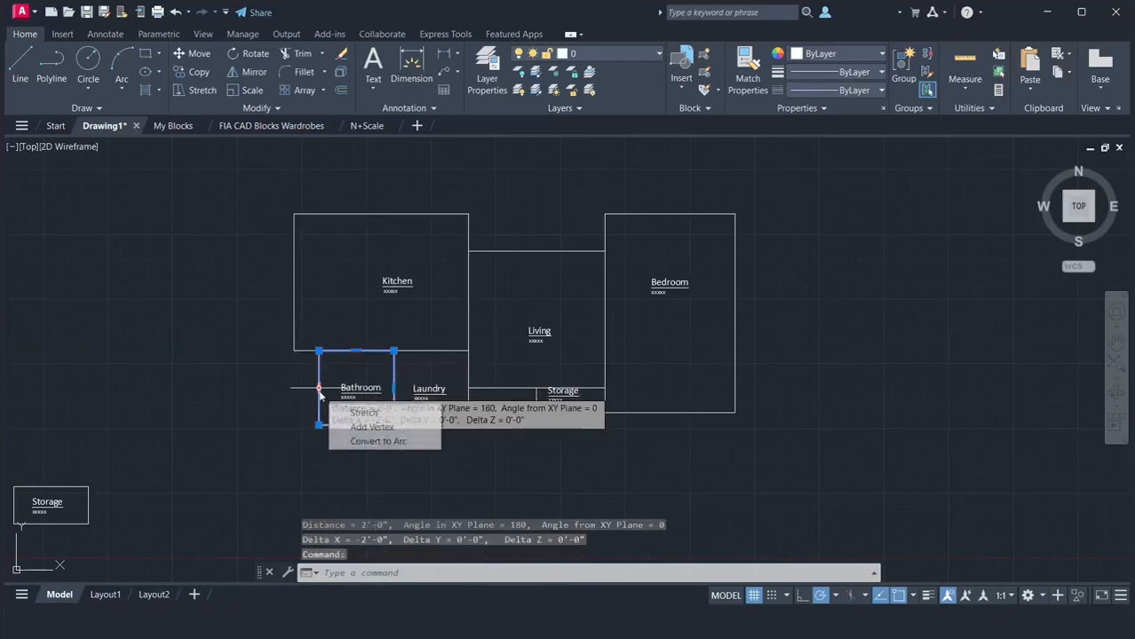
pyautogui.click(319, 388)
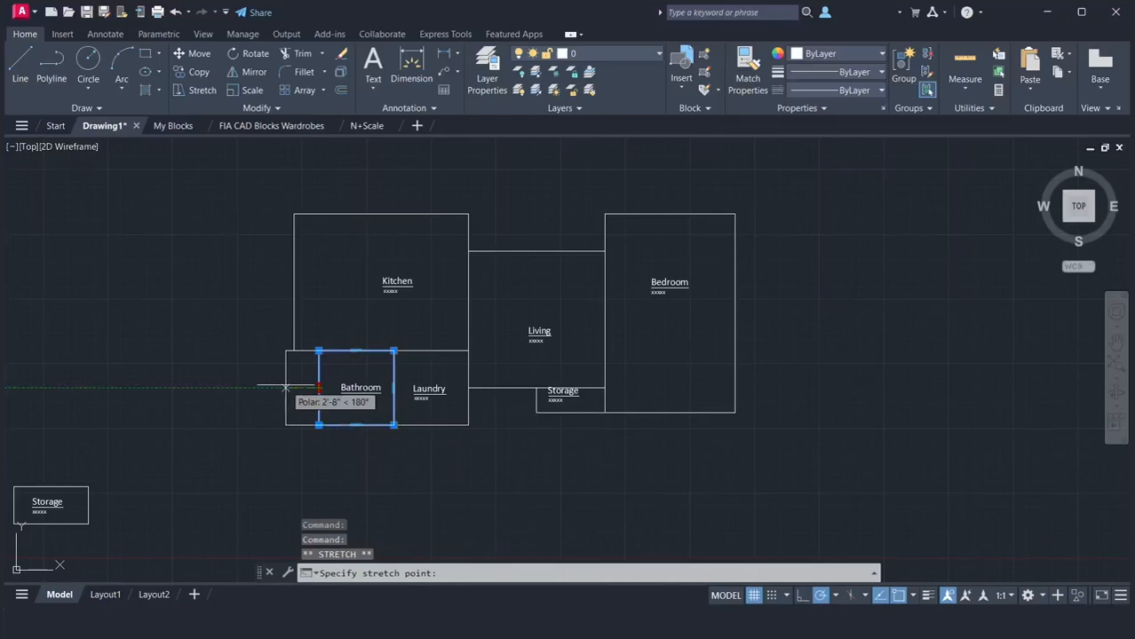
pyautogui.write("2'")
pyautogui.press('Return')
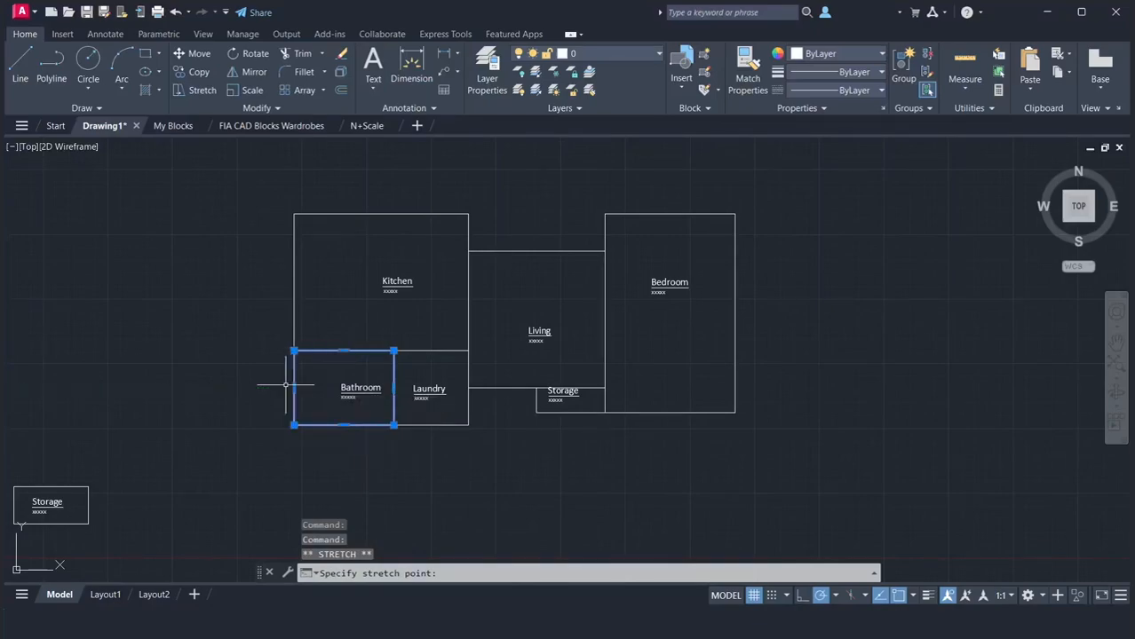
pyautogui.press('Escape')
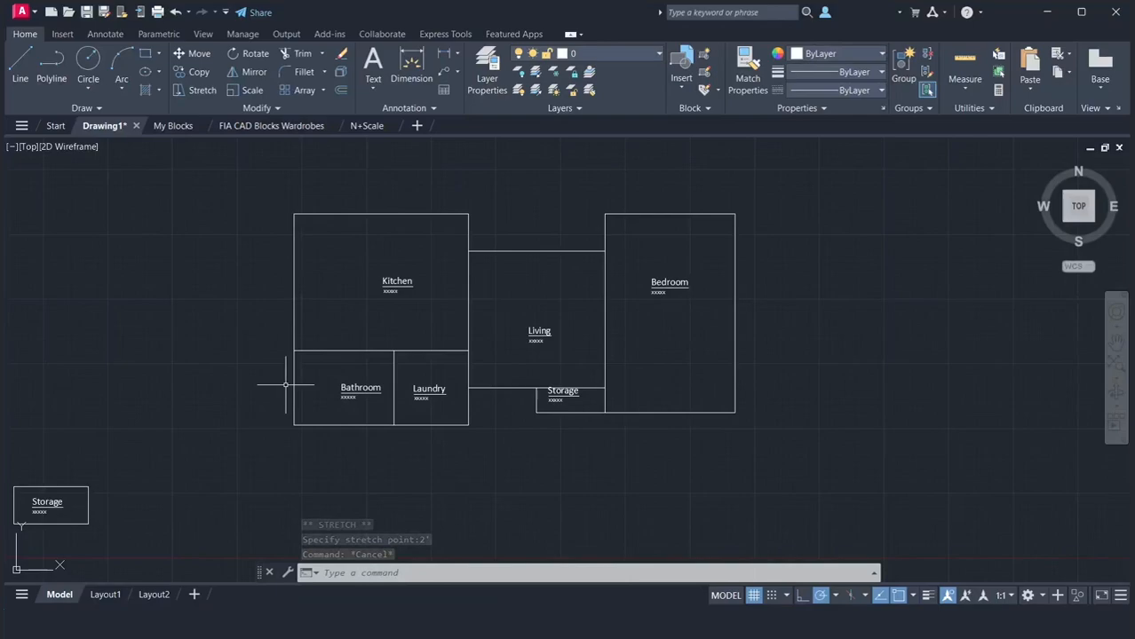
# Measure the Storage rectangle's left edge and the drop from the Living's lower-left corner to the Laundry's lower-right corner
pyautogui.write('dist')
pyautogui.press('Return')
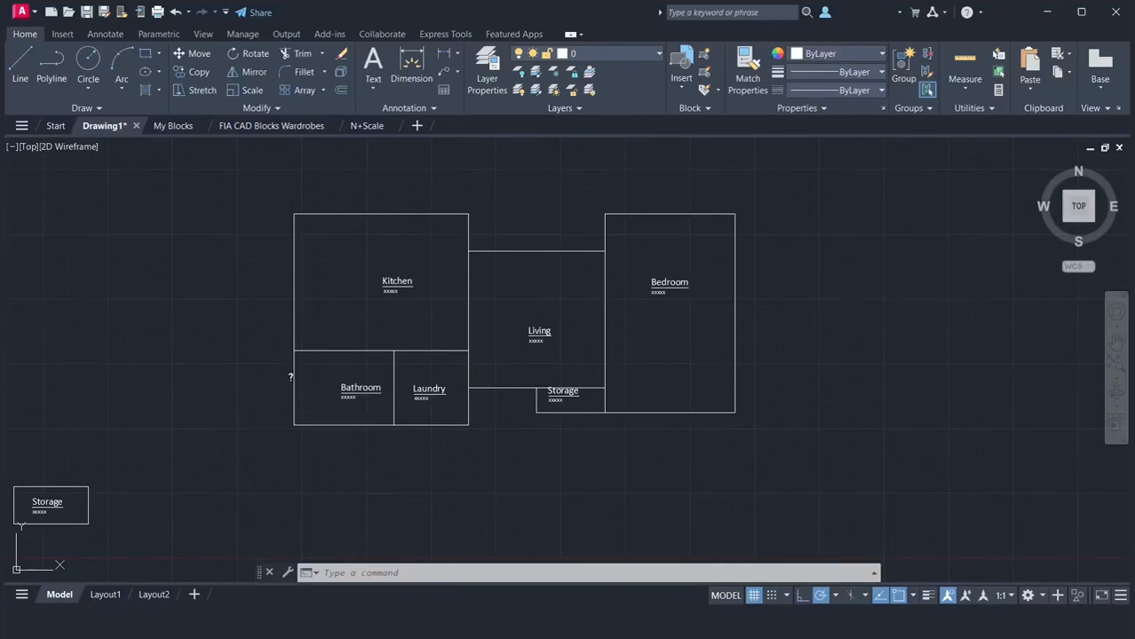
pyautogui.click(536, 412)
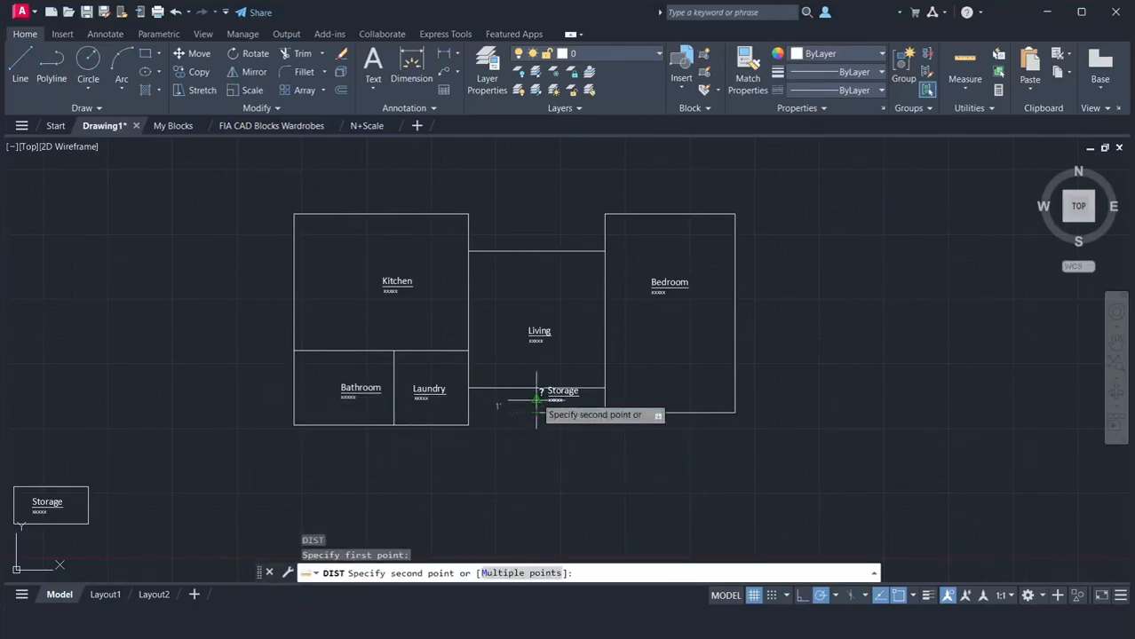
pyautogui.click(536, 387)
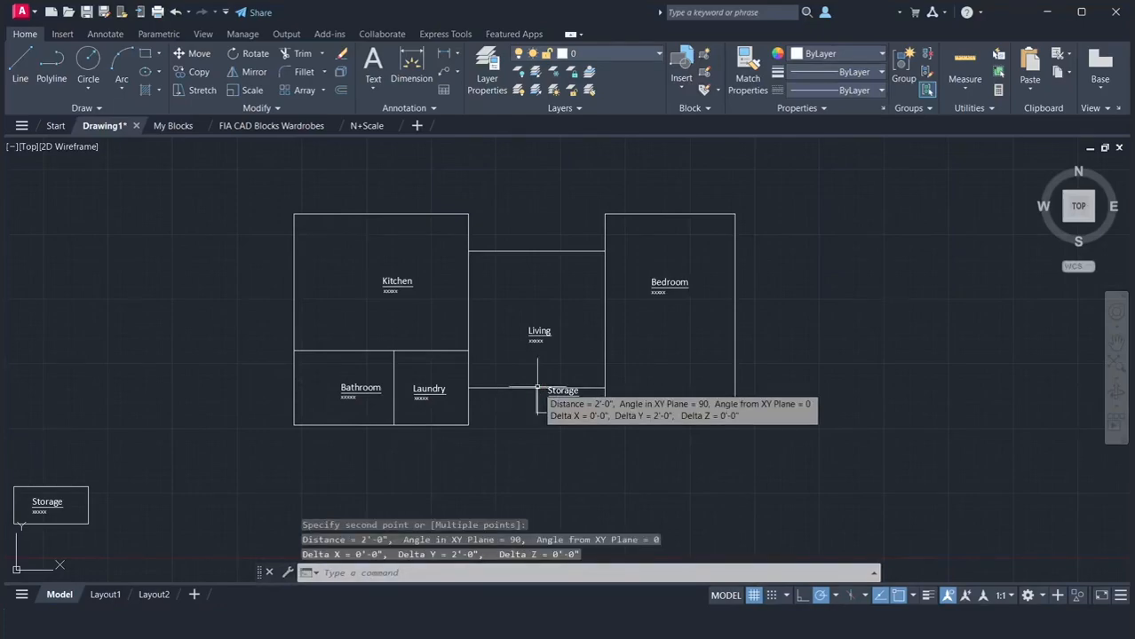
pyautogui.press('Return')
pyautogui.click(467, 388)
pyautogui.click(468, 425)
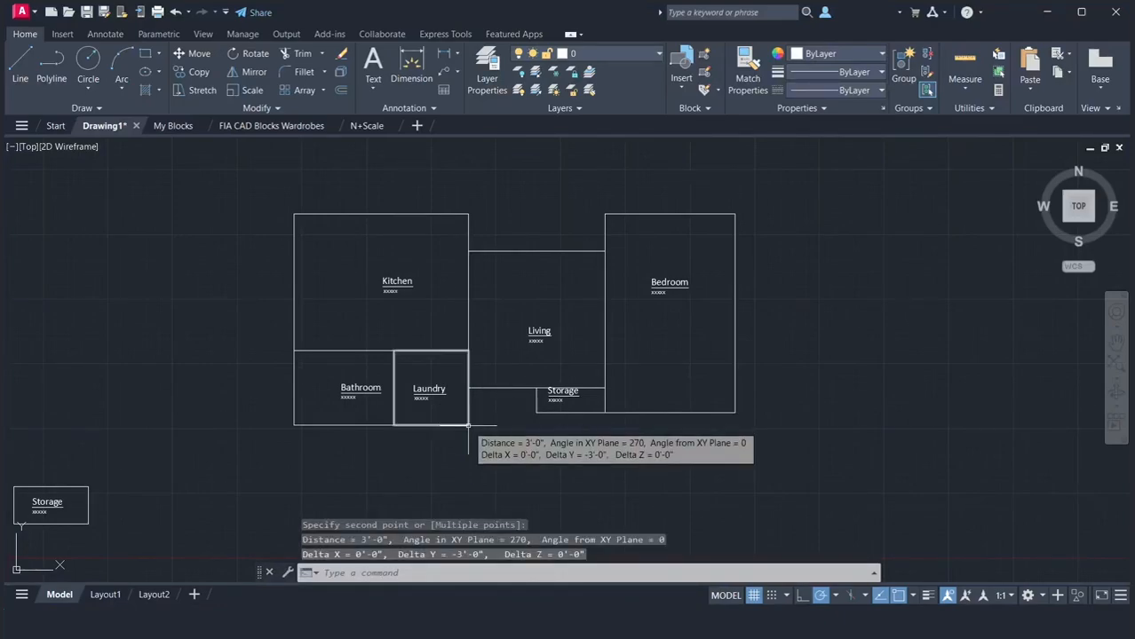
# Move the Bathroom and Laundry outlines straight up by 1', leaving out their labels
pyautogui.click(468, 450)
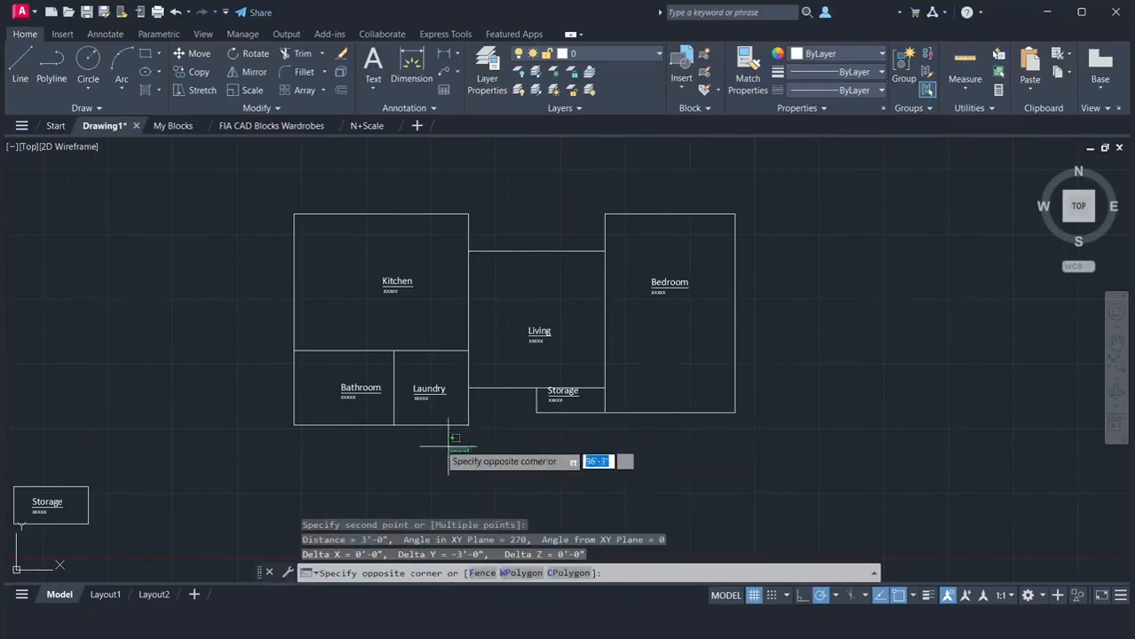
pyautogui.click(289, 413)
pyautogui.write('m')
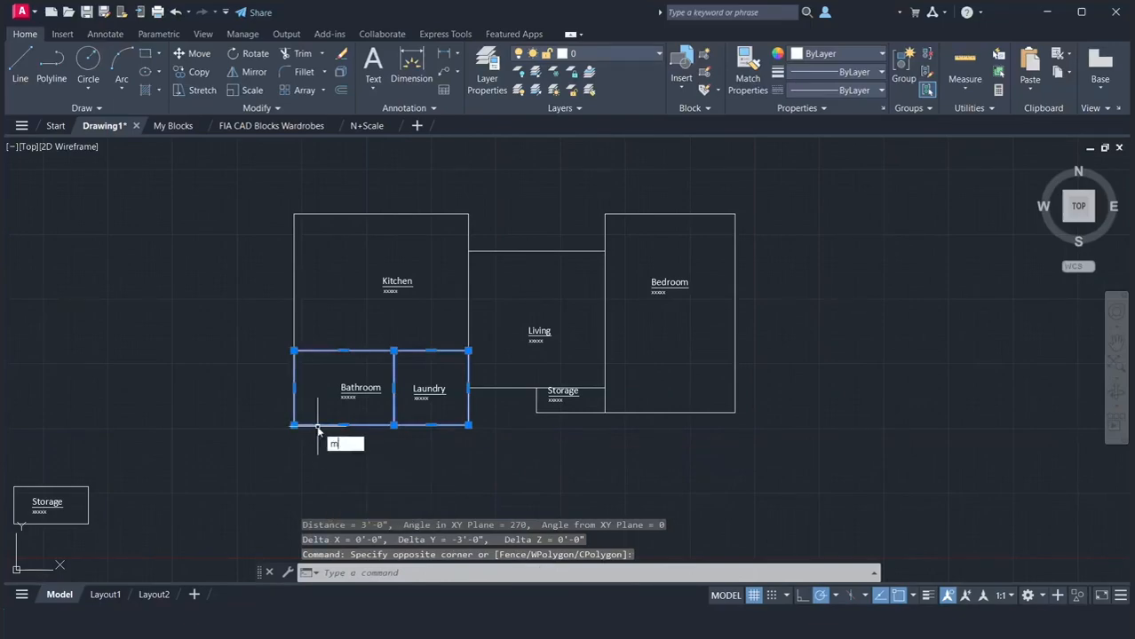
pyautogui.press('Return')
pyautogui.click(294, 425)
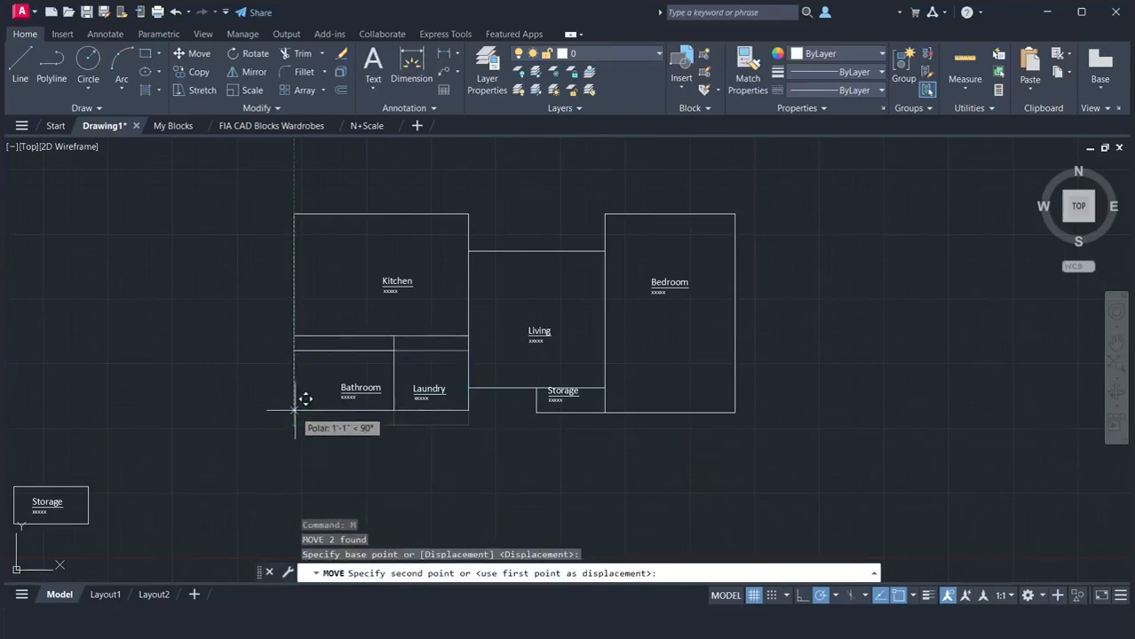
pyautogui.write('1')
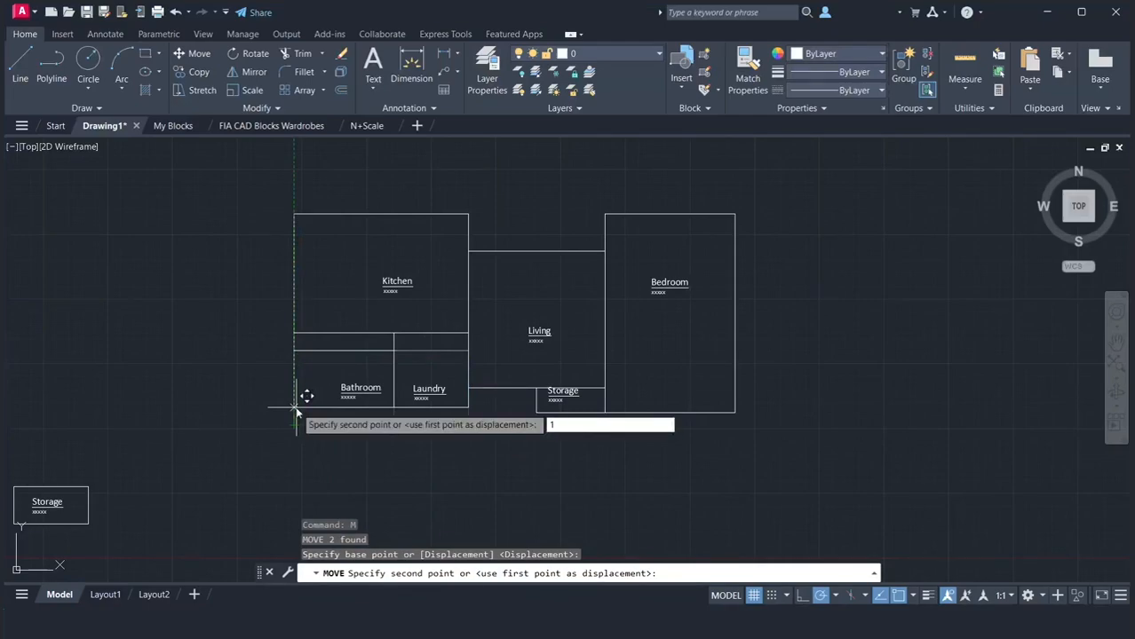
pyautogui.write("'")
pyautogui.press('Return')
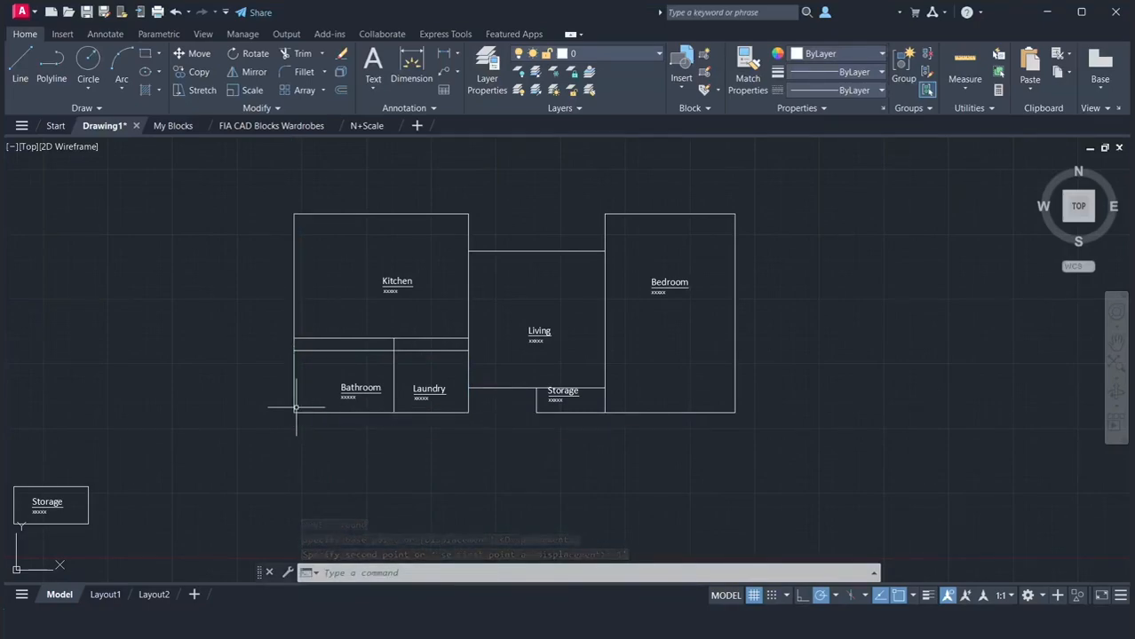
# Measure the overlap between the Kitchen's bottom edge and the top of the wall shared by the Bathroom and Laundry
pyautogui.write('d poi')
pyautogui.press('Return')
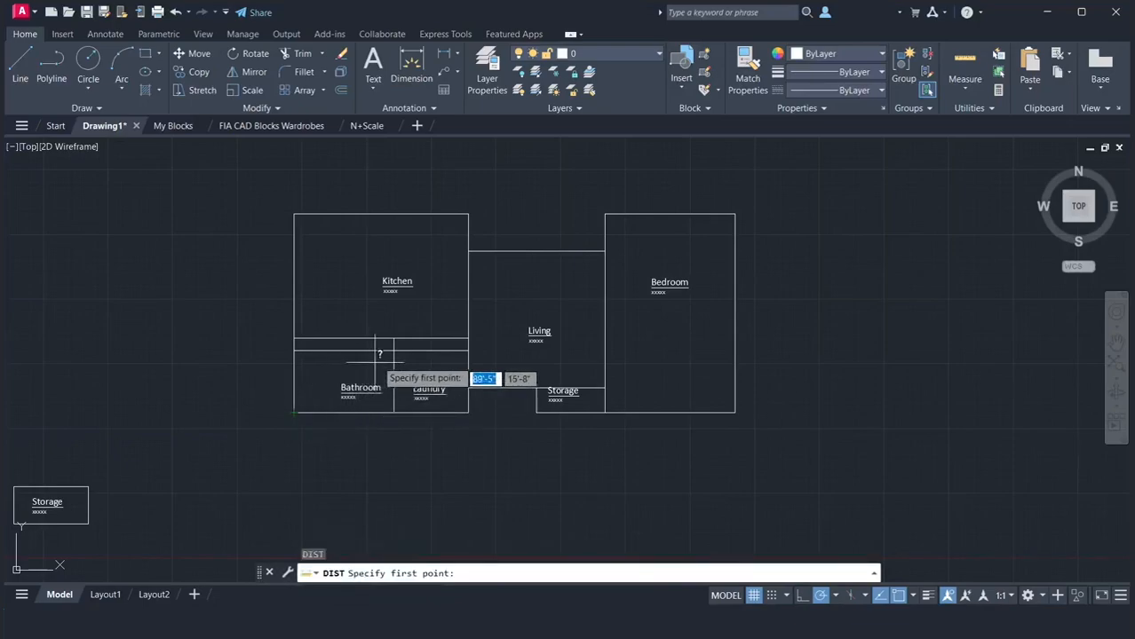
pyautogui.click(393, 350)
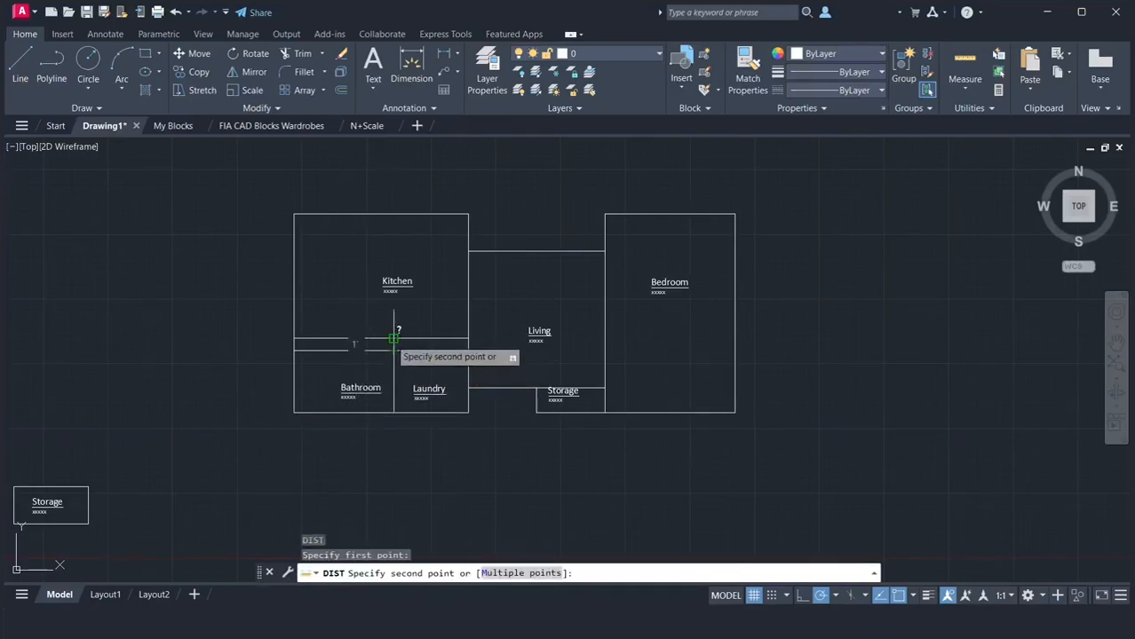
pyautogui.click(393, 338)
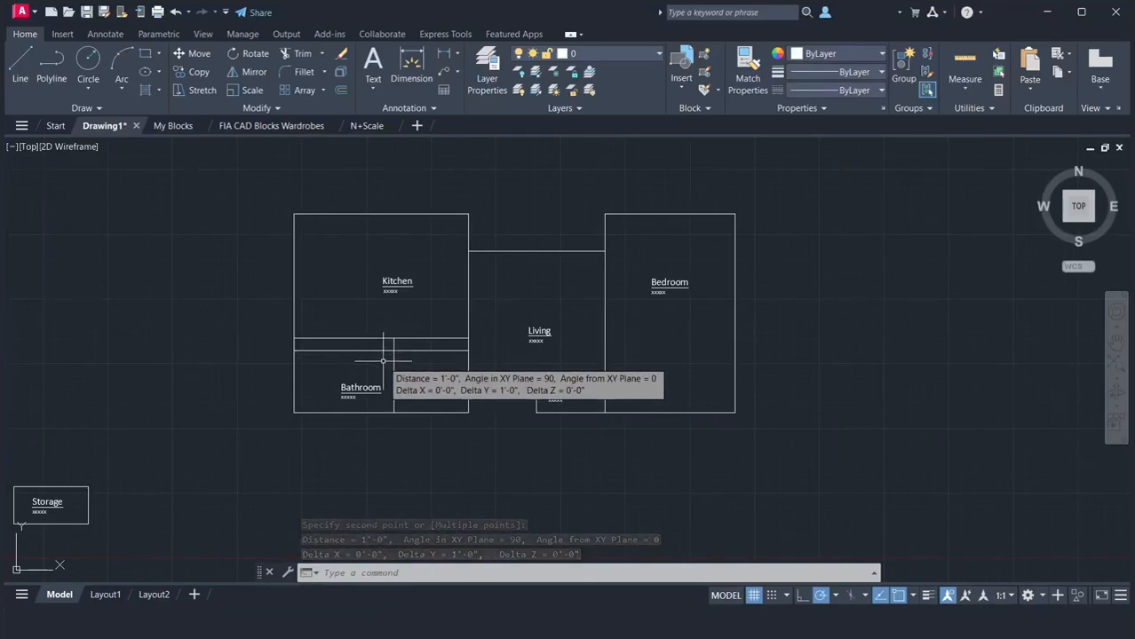
# Measure from the Laundry's upper-right corner up to the Kitchen's upper-right corner and down to the Laundry's lower-right corner
pyautogui.press('Return')
pyautogui.click(469, 338)
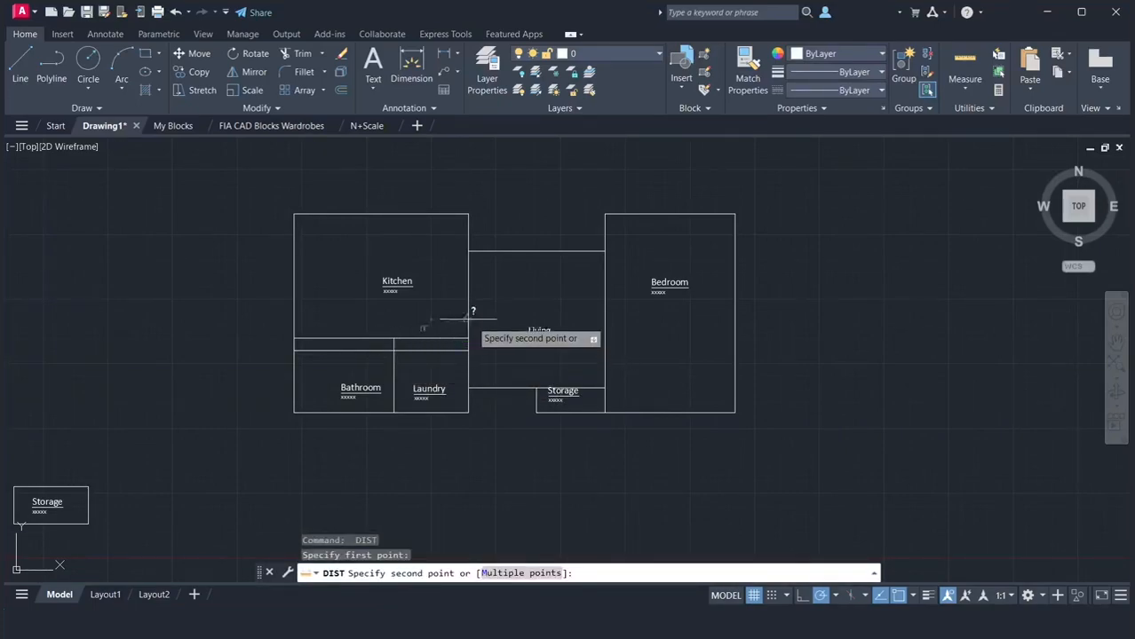
pyautogui.click(469, 215)
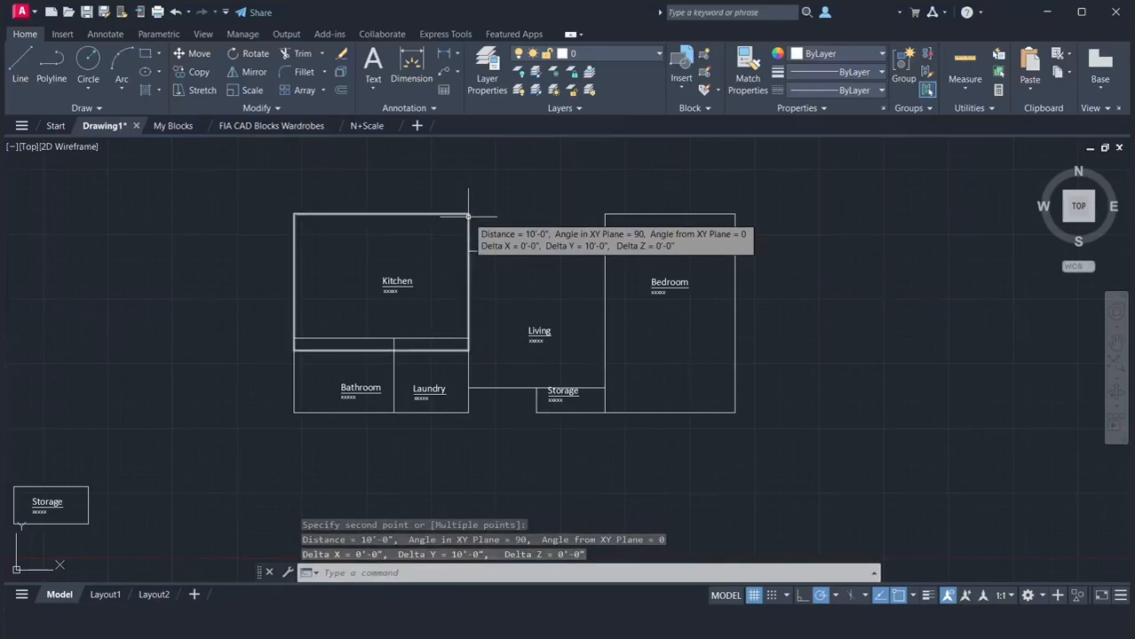
pyautogui.press('Return')
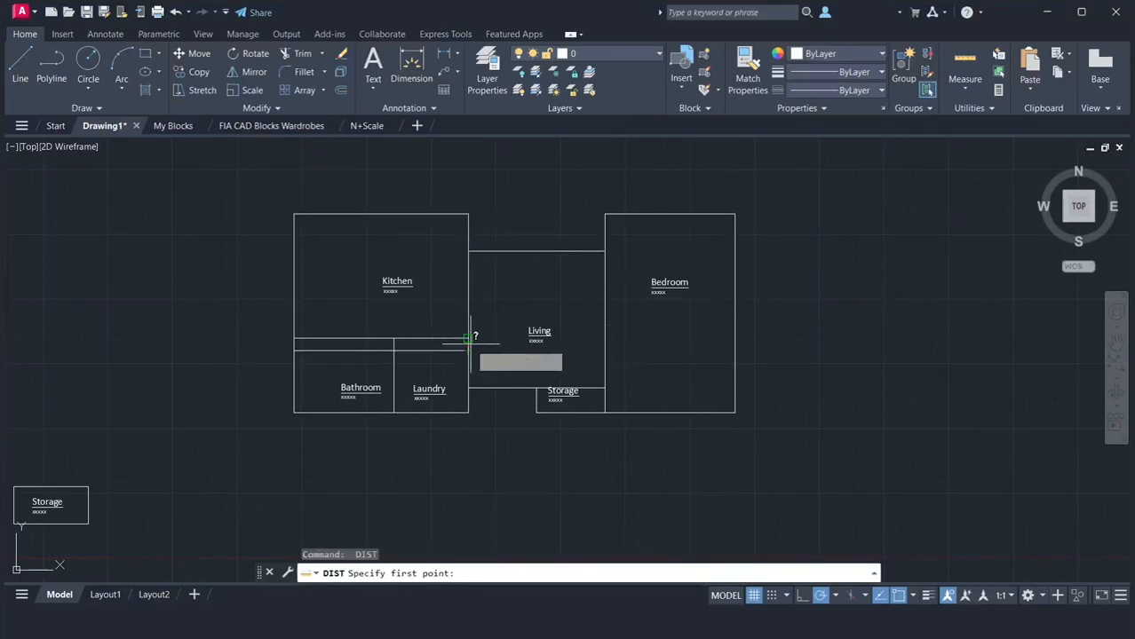
pyautogui.click(468, 339)
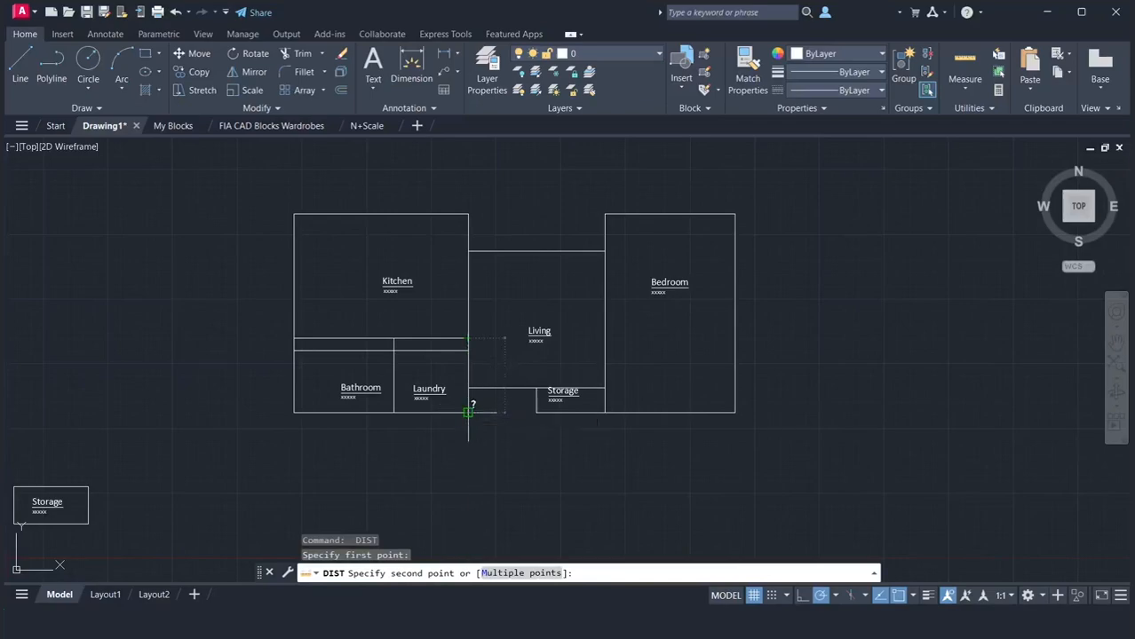
pyautogui.click(468, 412)
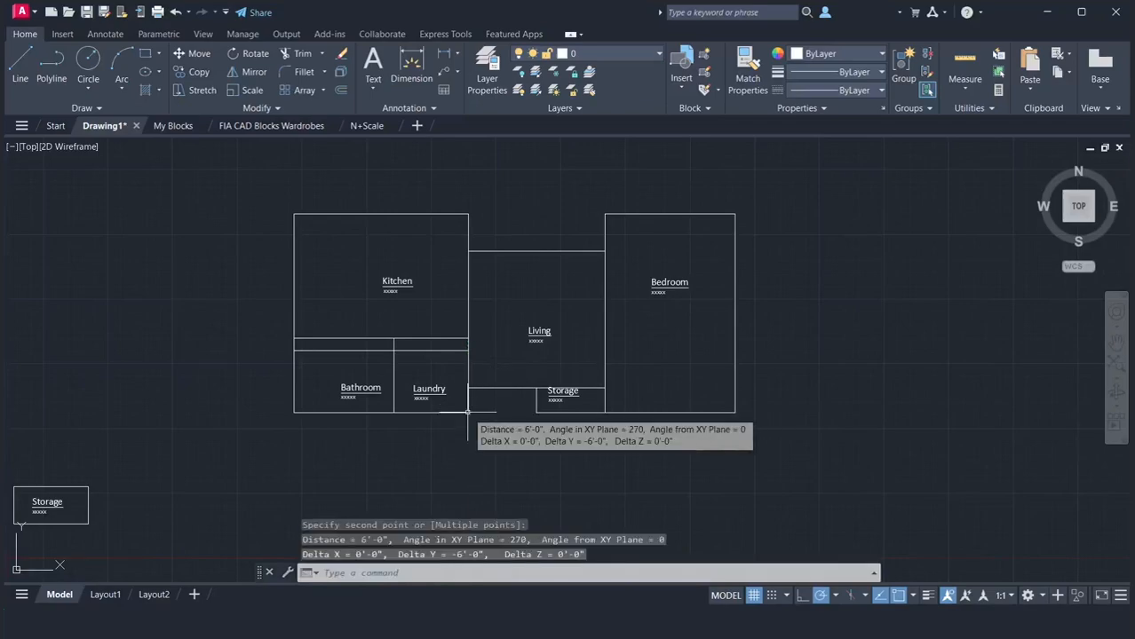
# Stretch the top edges of the Laundry and Bathroom outlines upward by 6" each and clear the selection
pyautogui.click(419, 338)
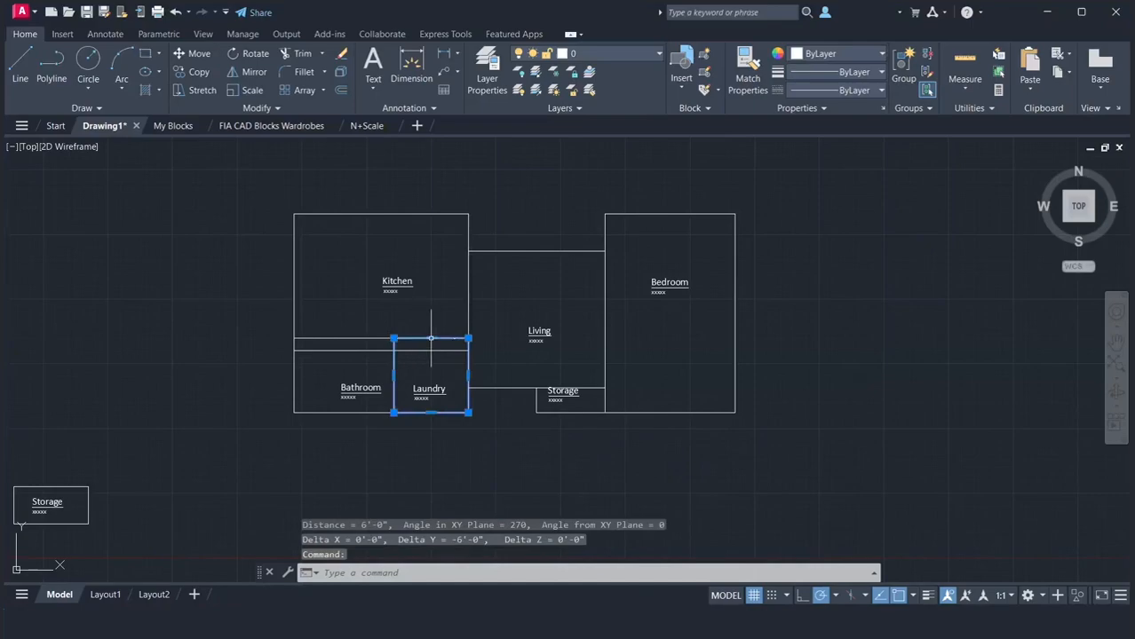
pyautogui.click(430, 338)
pyautogui.write('6')
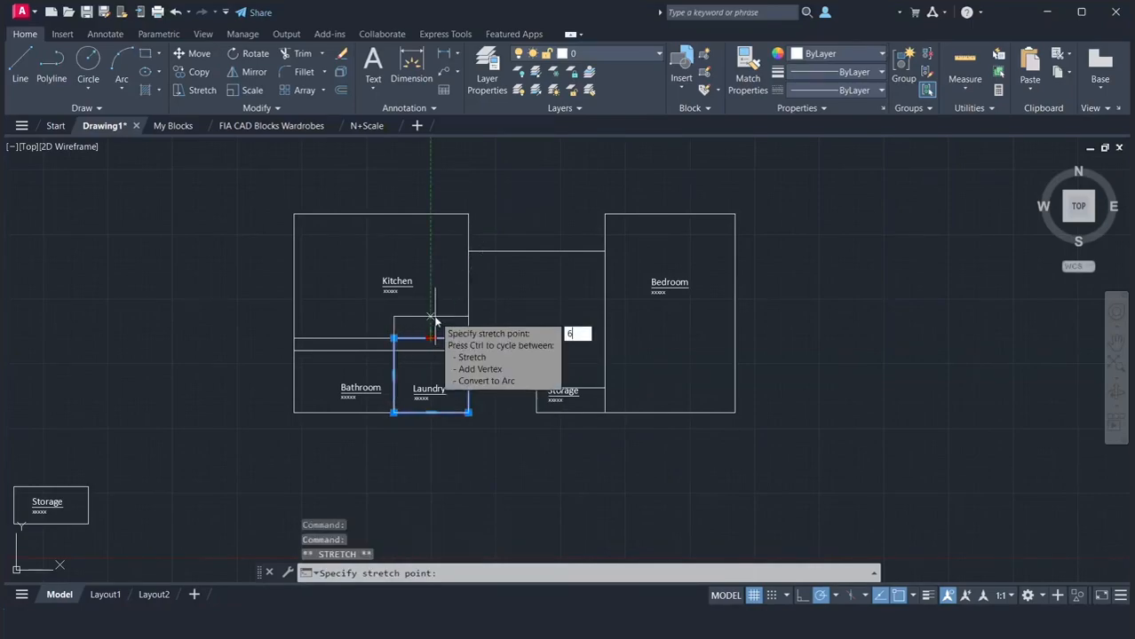
pyautogui.press('Return')
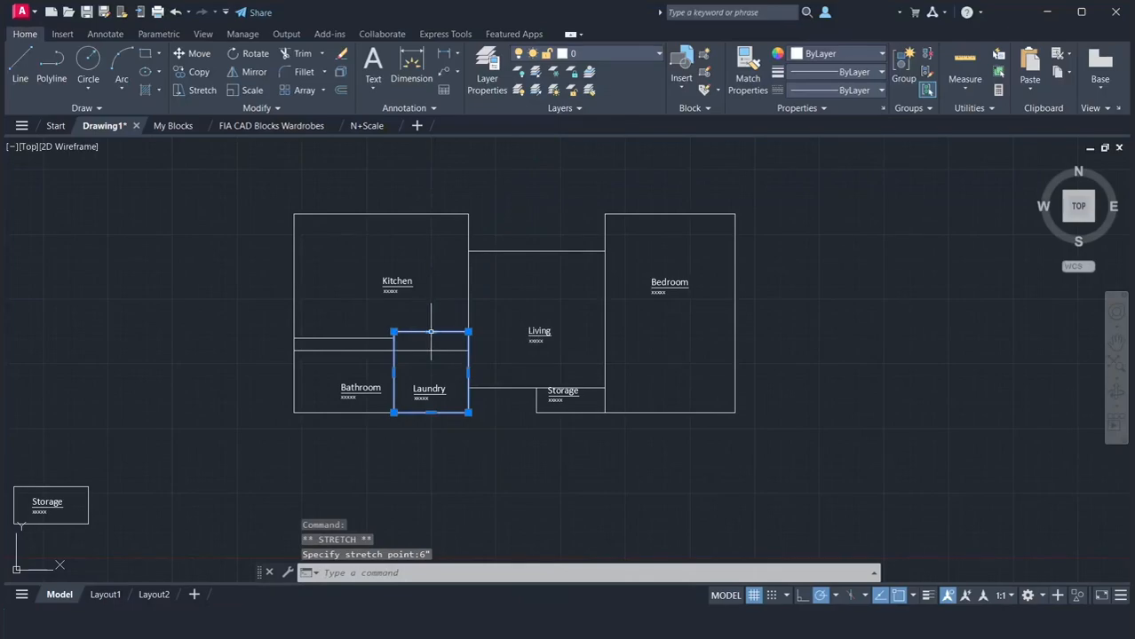
pyautogui.click(364, 338)
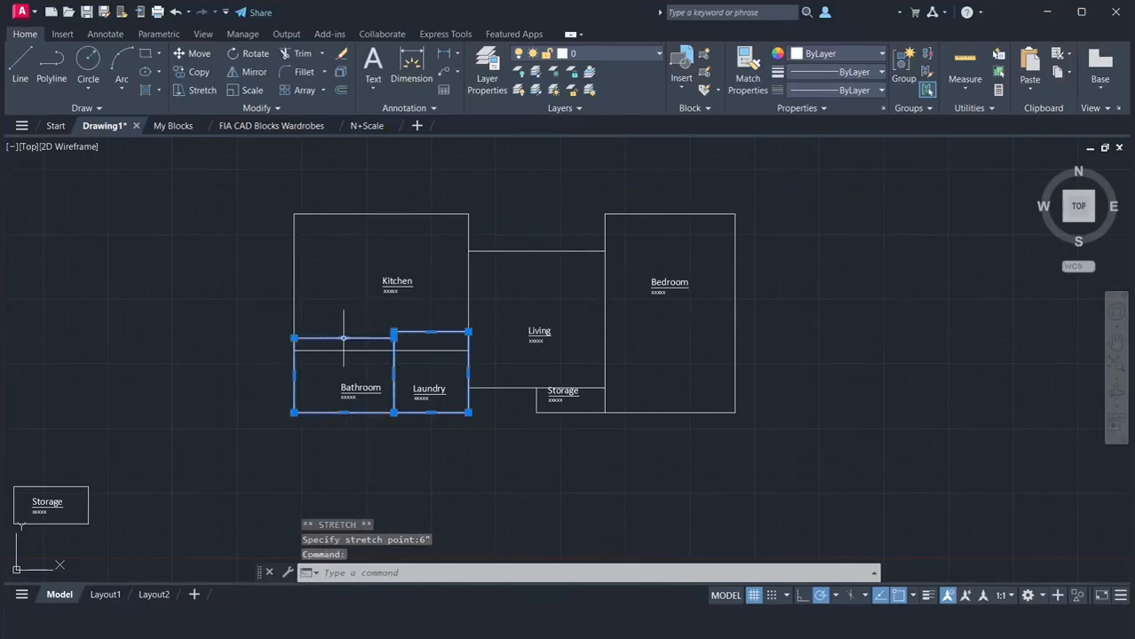
pyautogui.click(343, 338)
pyautogui.write('6')
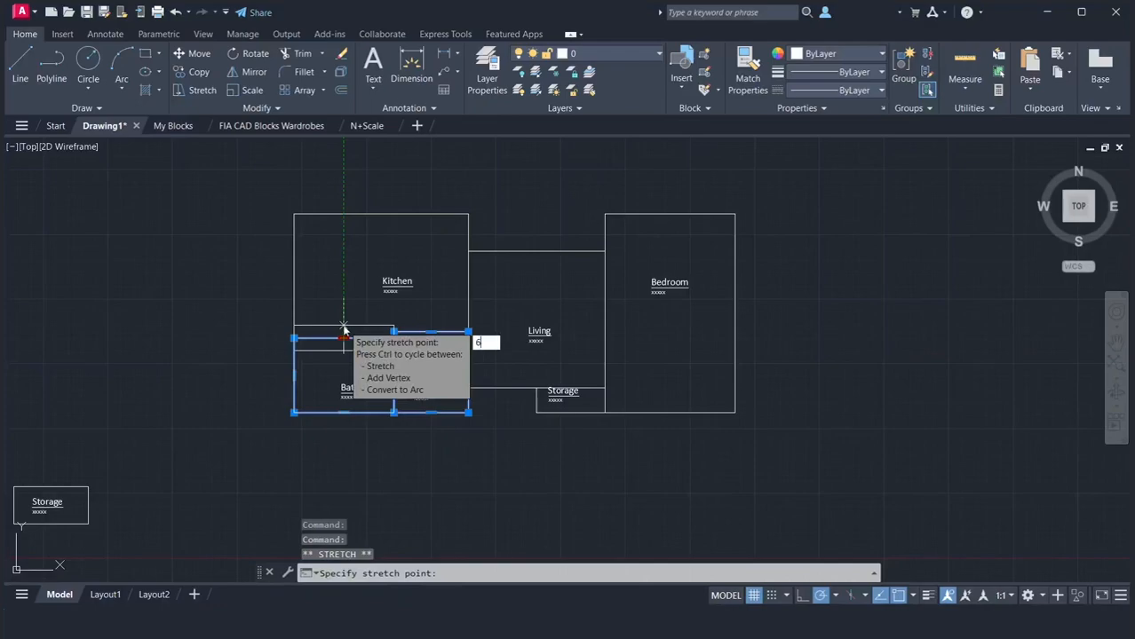
pyautogui.press('Return')
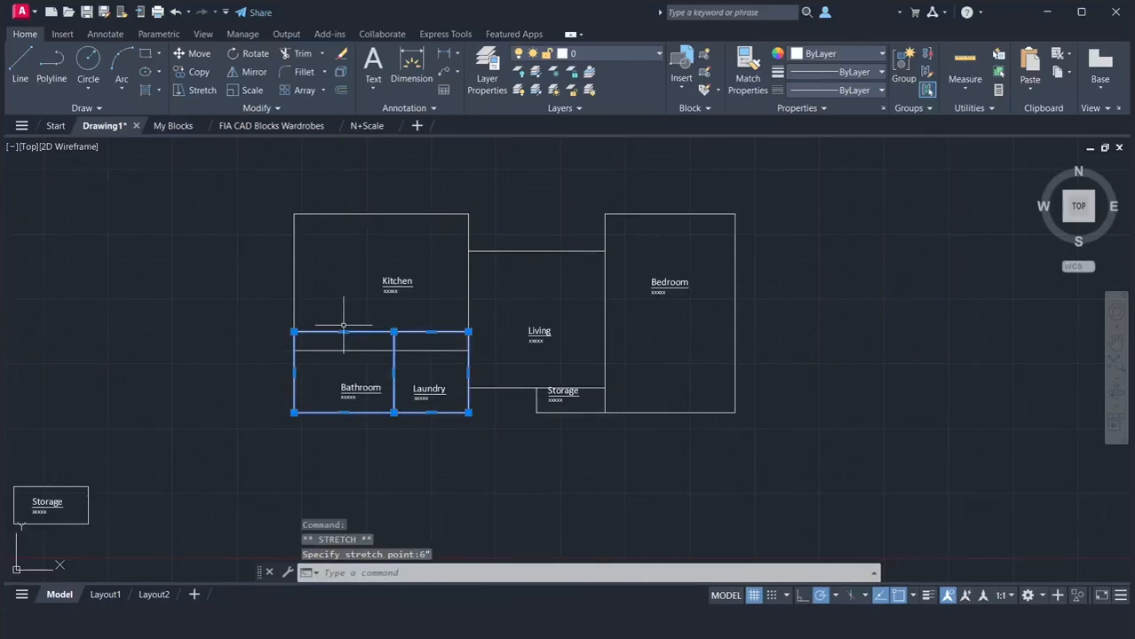
pyautogui.press('Escape')
# Measure the vertical overlap from the Kitchen's bottom edge to the top of the Bathroom and Laundry's shared wall
pyautogui.write('d')
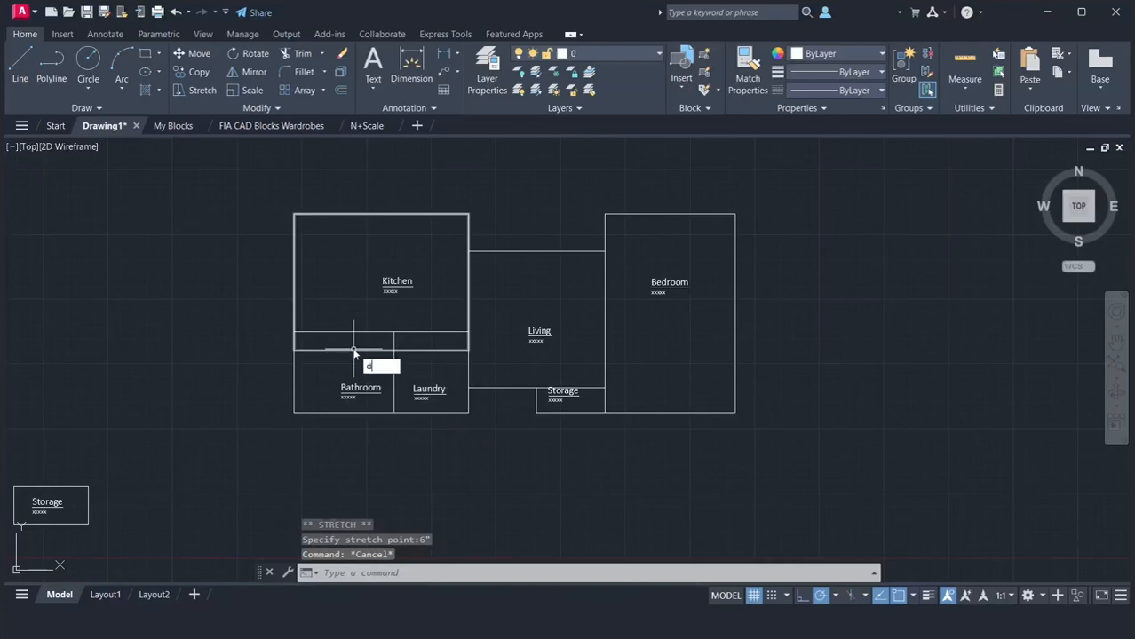
pyautogui.write('i')
pyautogui.press('Return')
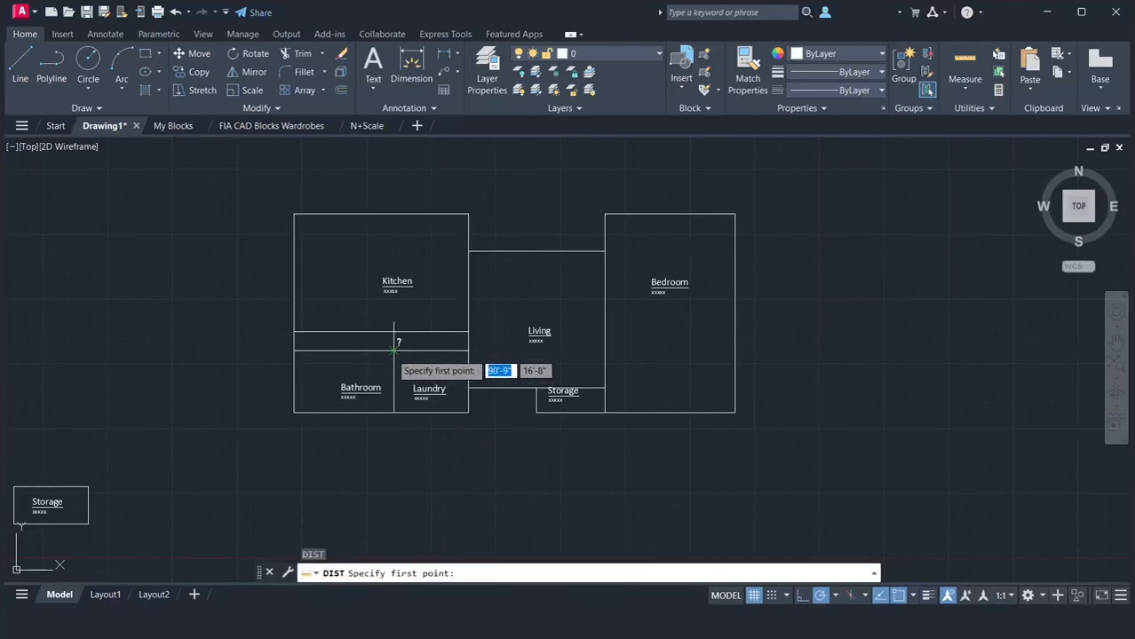
pyautogui.click(393, 351)
pyautogui.click(392, 333)
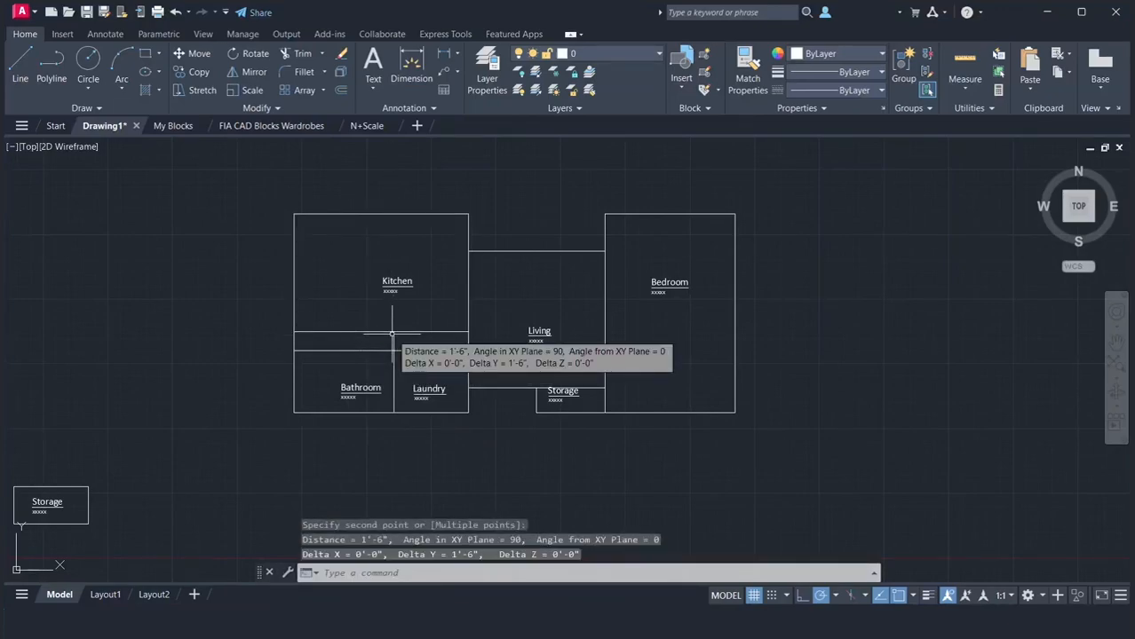
# Stretch the Kitchen outline's bottom edge upward by 1'6" and clear the selection
pyautogui.click(381, 351)
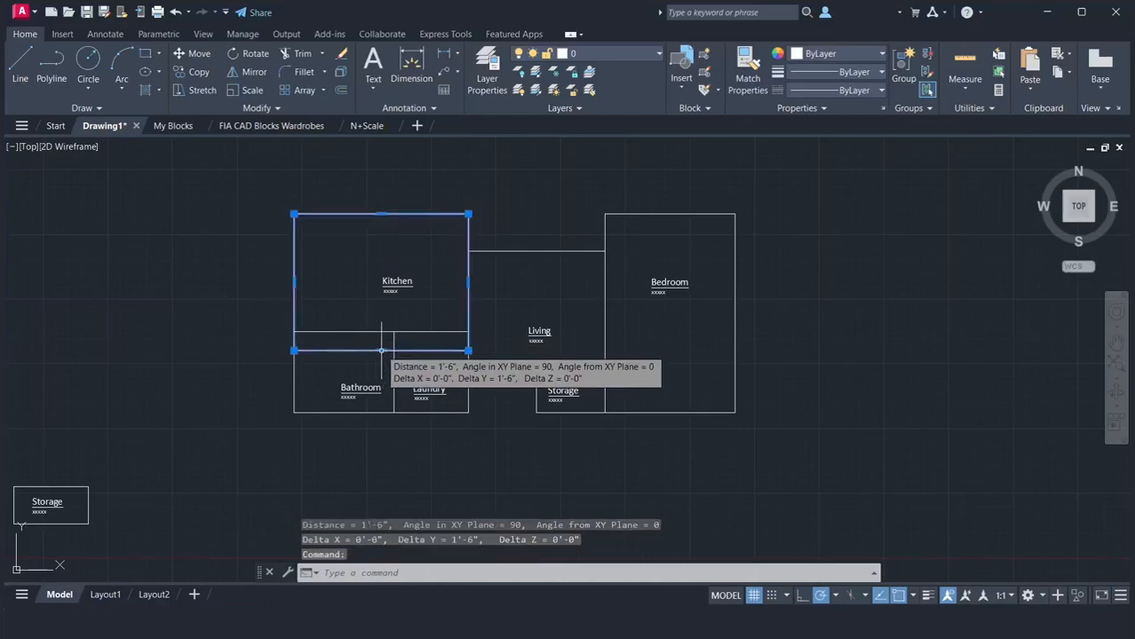
pyautogui.click(380, 351)
pyautogui.write("1'6")
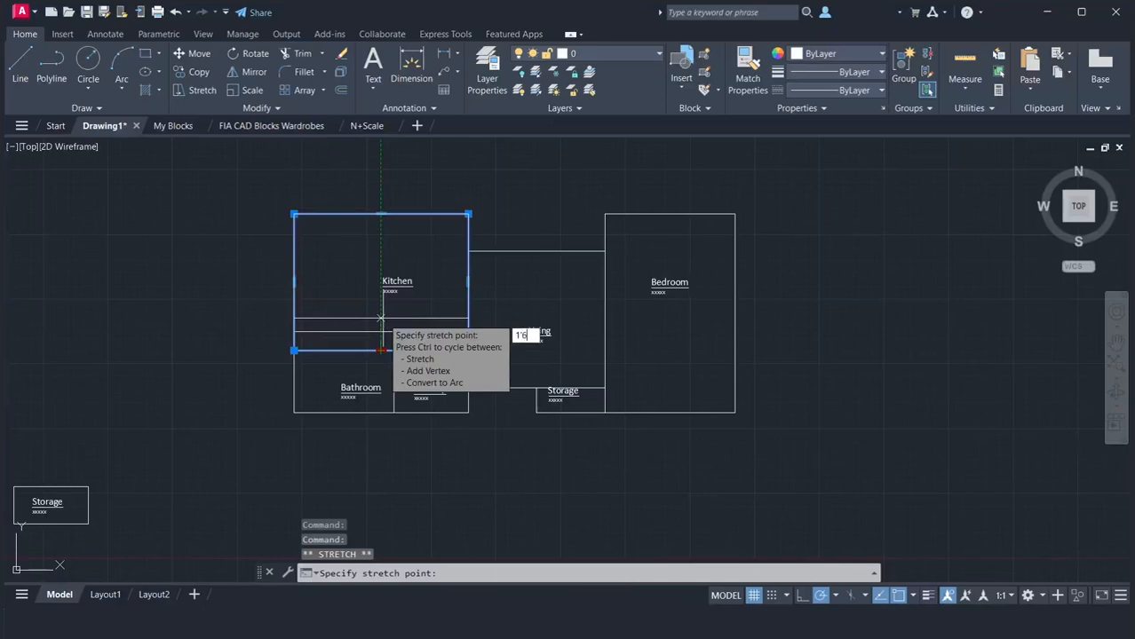
pyautogui.write('"')
pyautogui.press('Return')
pyautogui.press('Escape')
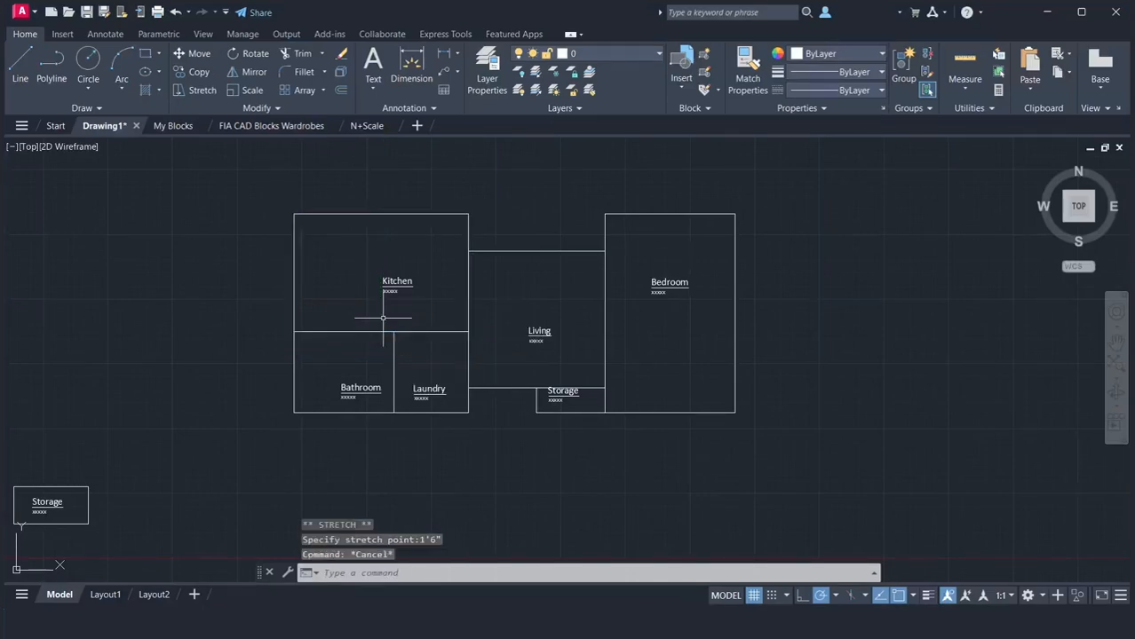
# Measure the width of the Laundry along its top edge
pyautogui.write('dist')
pyautogui.press('Return')
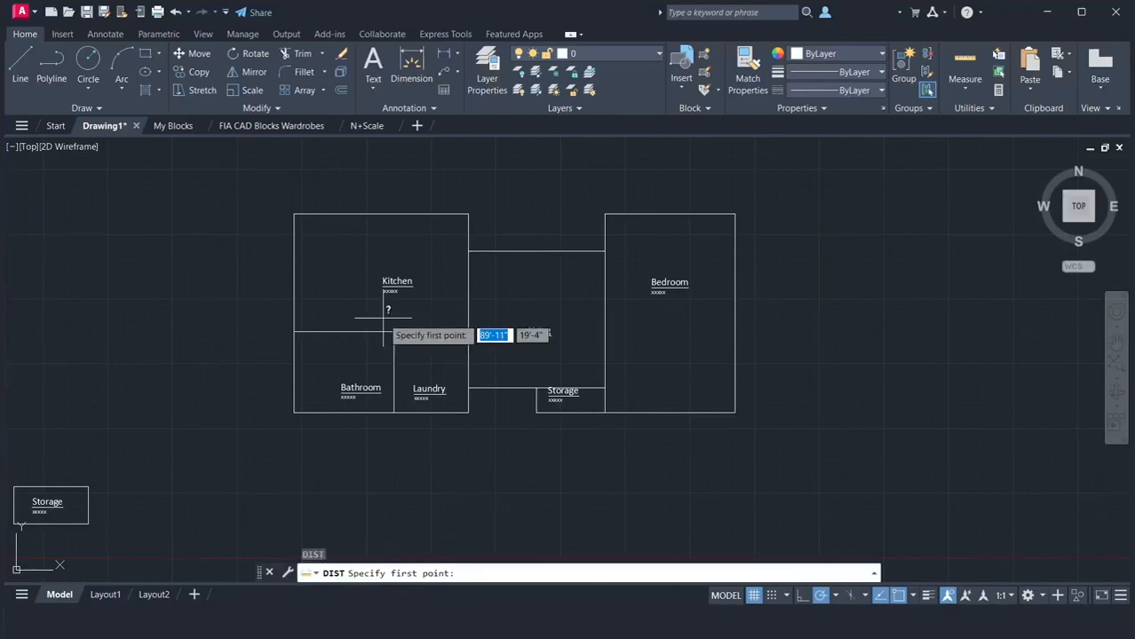
pyautogui.click(394, 331)
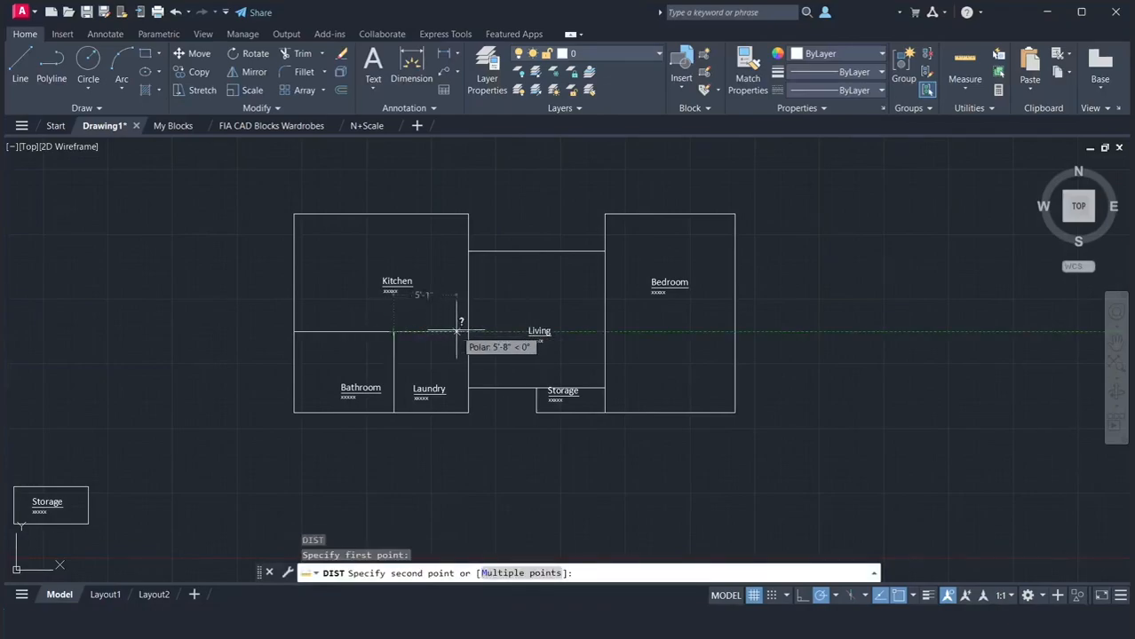
pyautogui.click(469, 331)
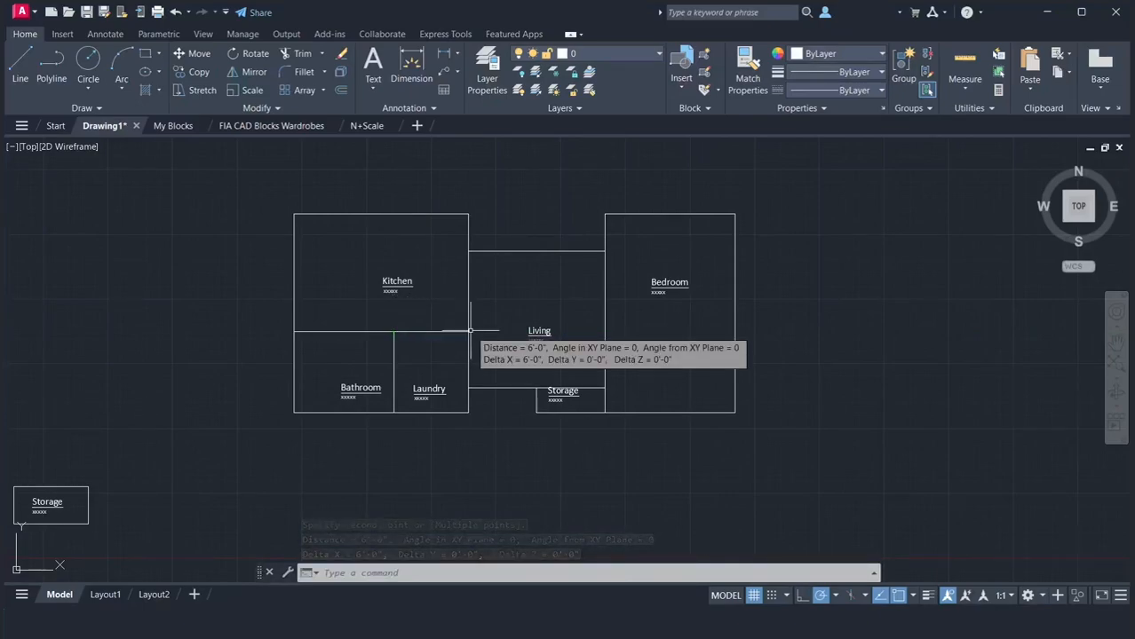
# Stretch the Laundry outline's left edge inward by 10" and clear the selection
pyautogui.click(434, 413)
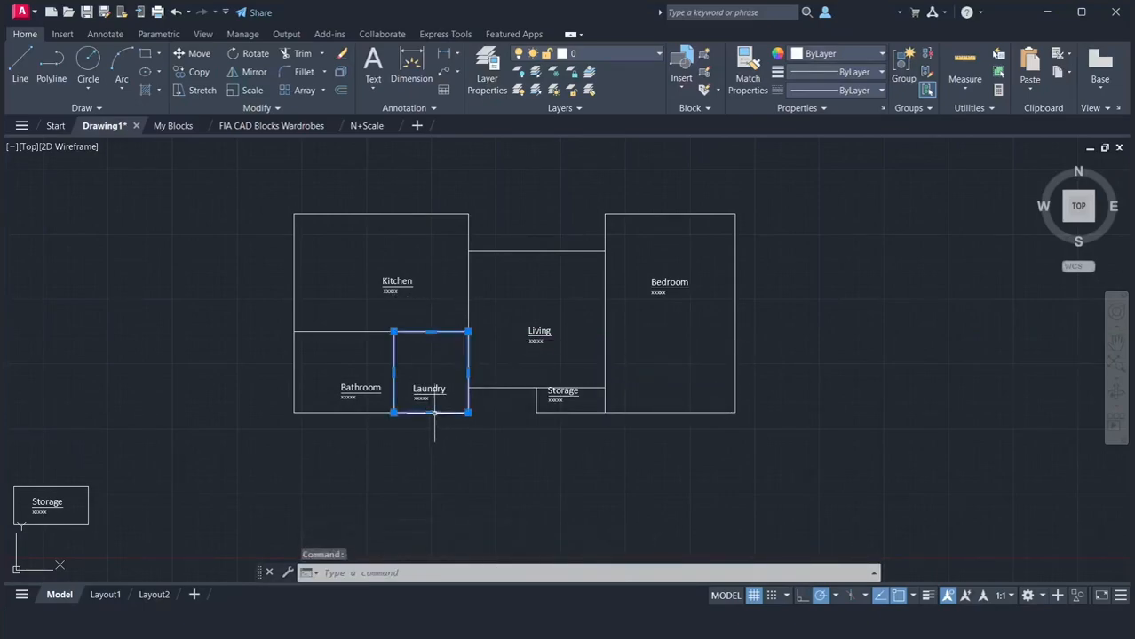
pyautogui.click(393, 372)
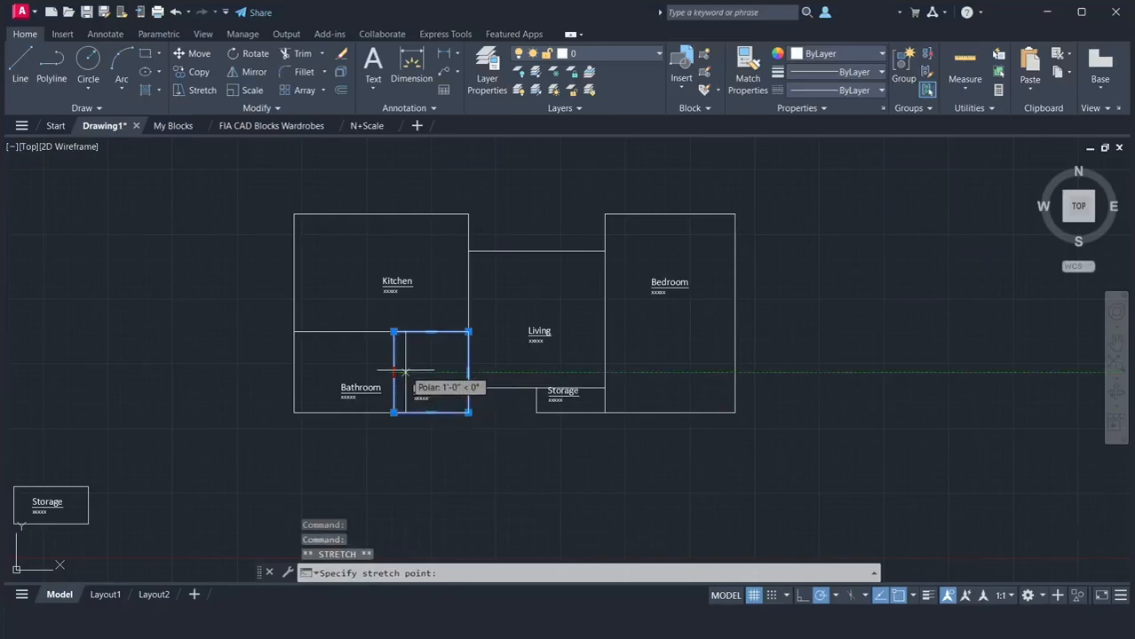
pyautogui.write('10')
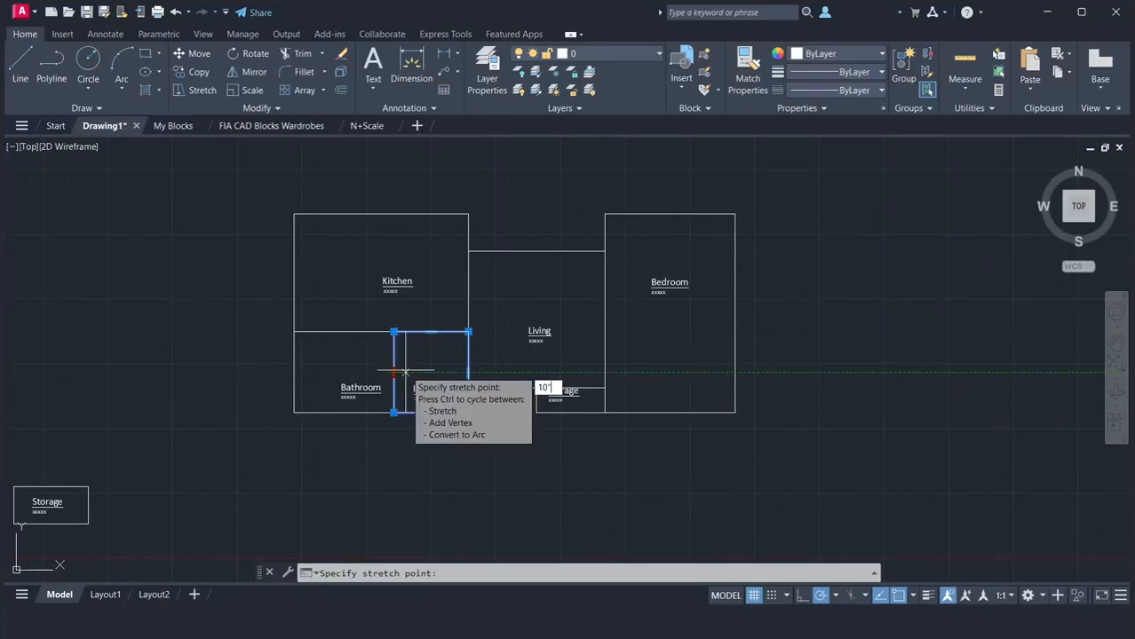
pyautogui.press('Return')
pyautogui.press('Escape')
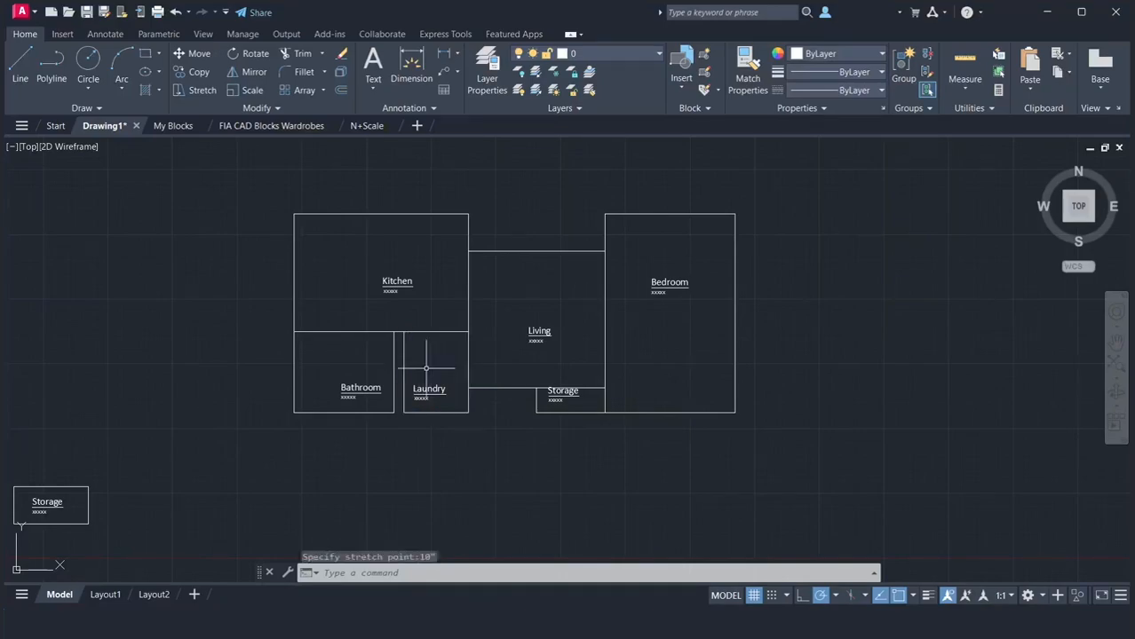
pyautogui.press('Escape')
# Stretch the Bathroom outline's right edge to meet the Laundry's left edge and clear the selection
pyautogui.click(394, 370)
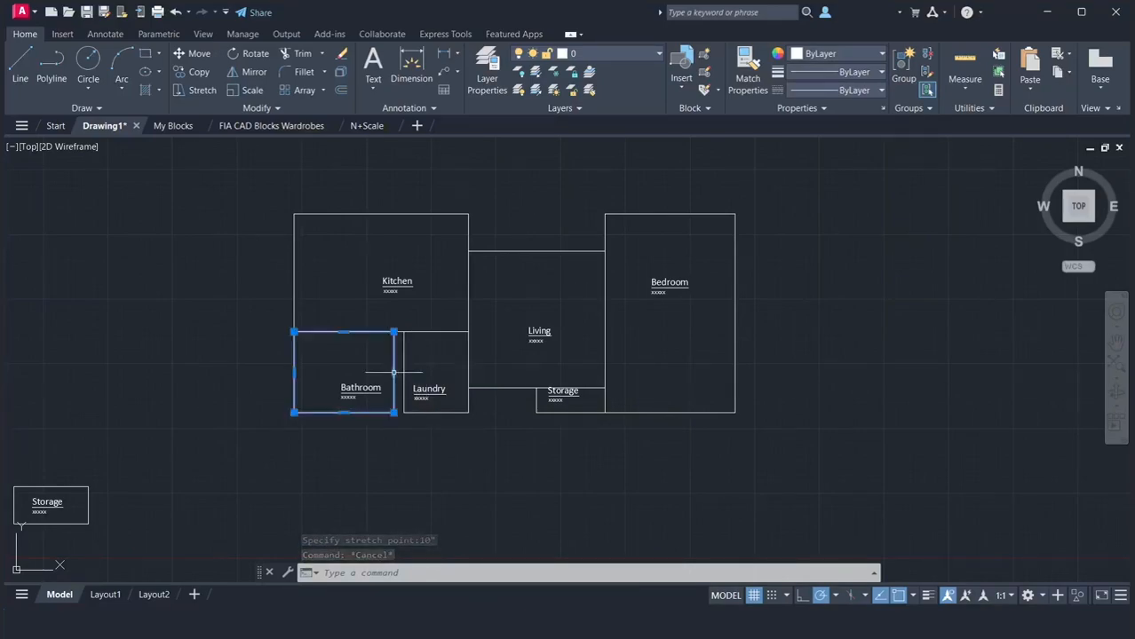
pyautogui.click(393, 372)
pyautogui.click(404, 372)
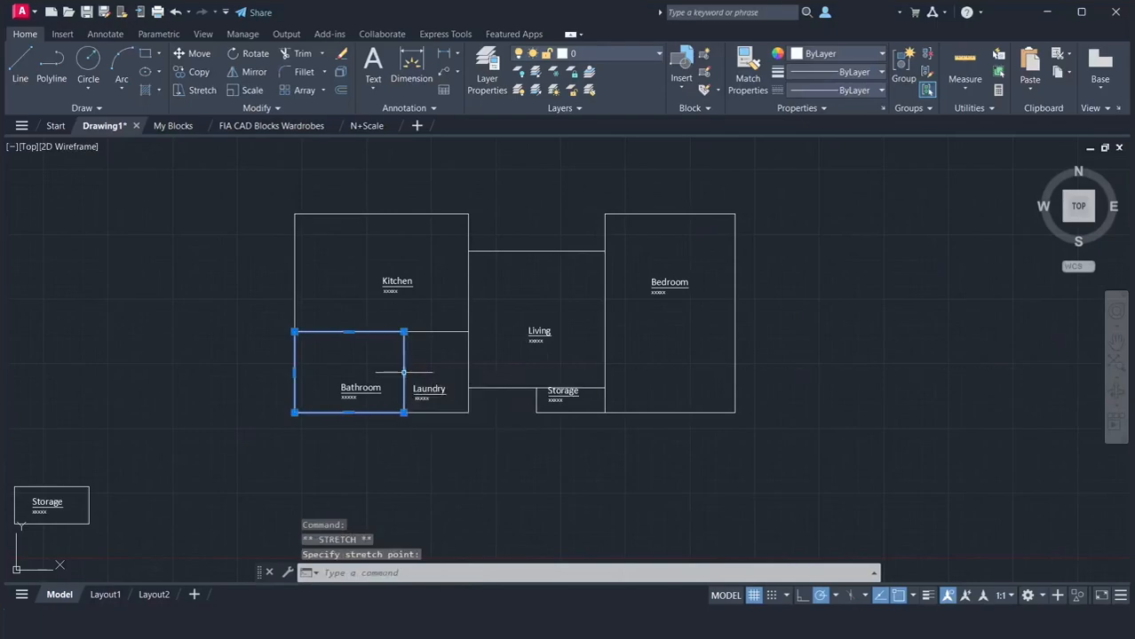
pyautogui.press('Escape')
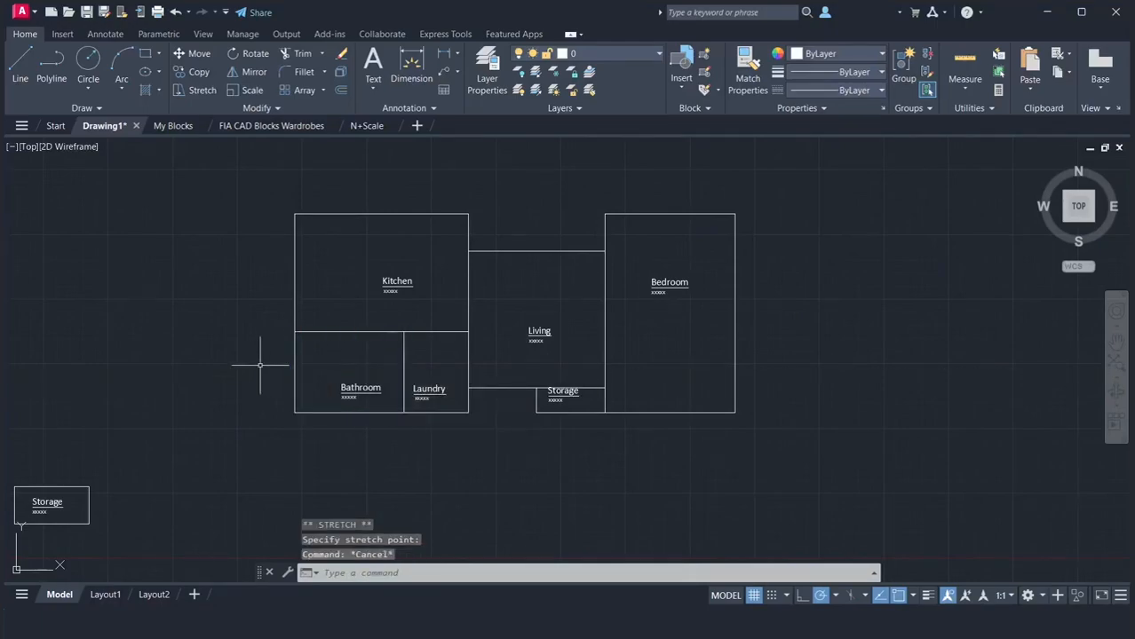
# Measure from the Living's lower-left corner to the Storage's upper-left corner, and the full width of the Living's bottom edge
pyautogui.write('di')
pyautogui.press('Return')
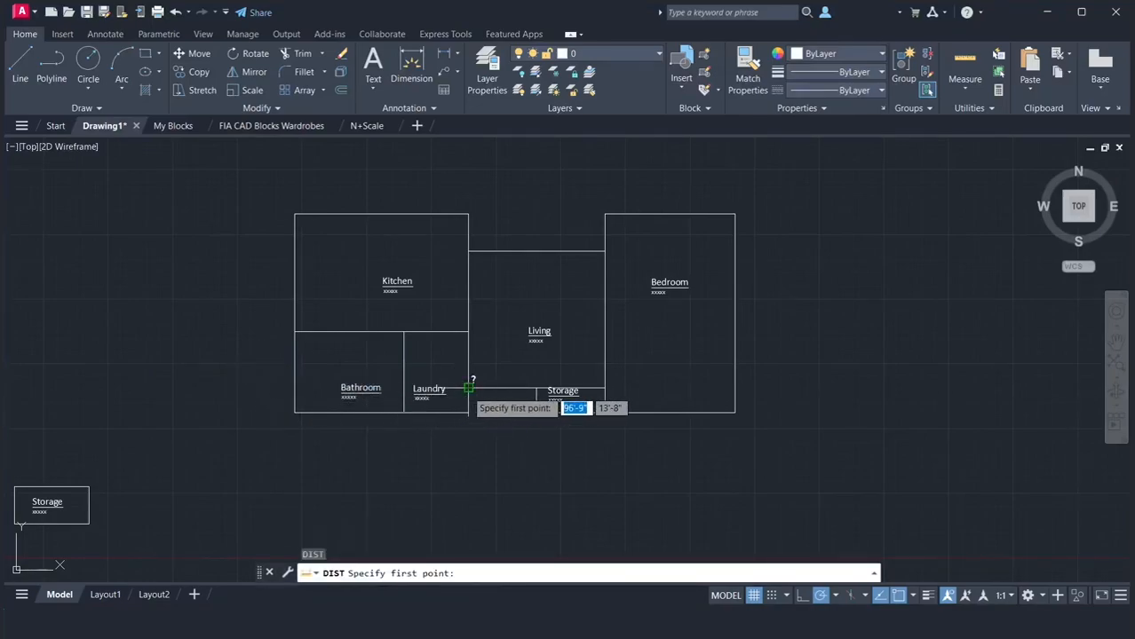
pyautogui.click(469, 388)
pyautogui.click(534, 389)
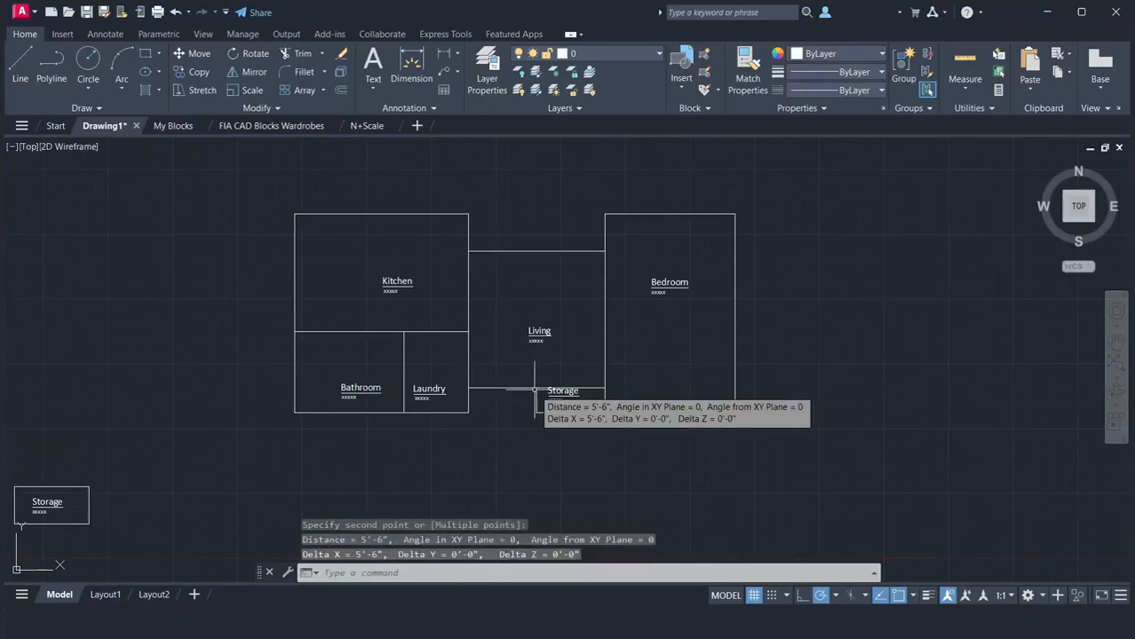
pyautogui.press('Return')
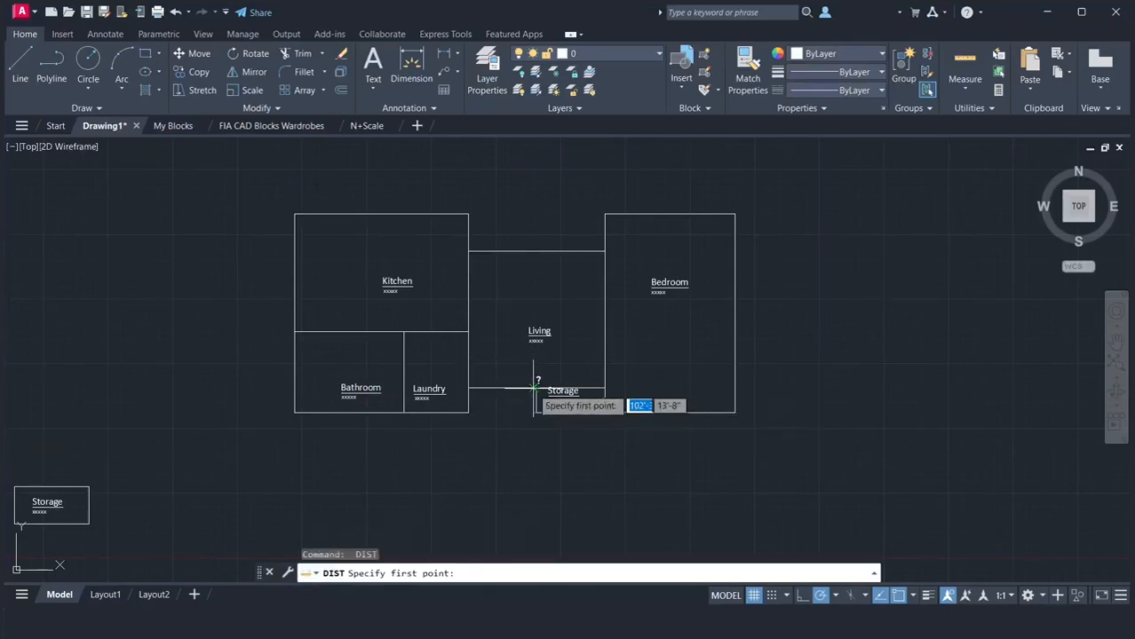
pyautogui.click(468, 388)
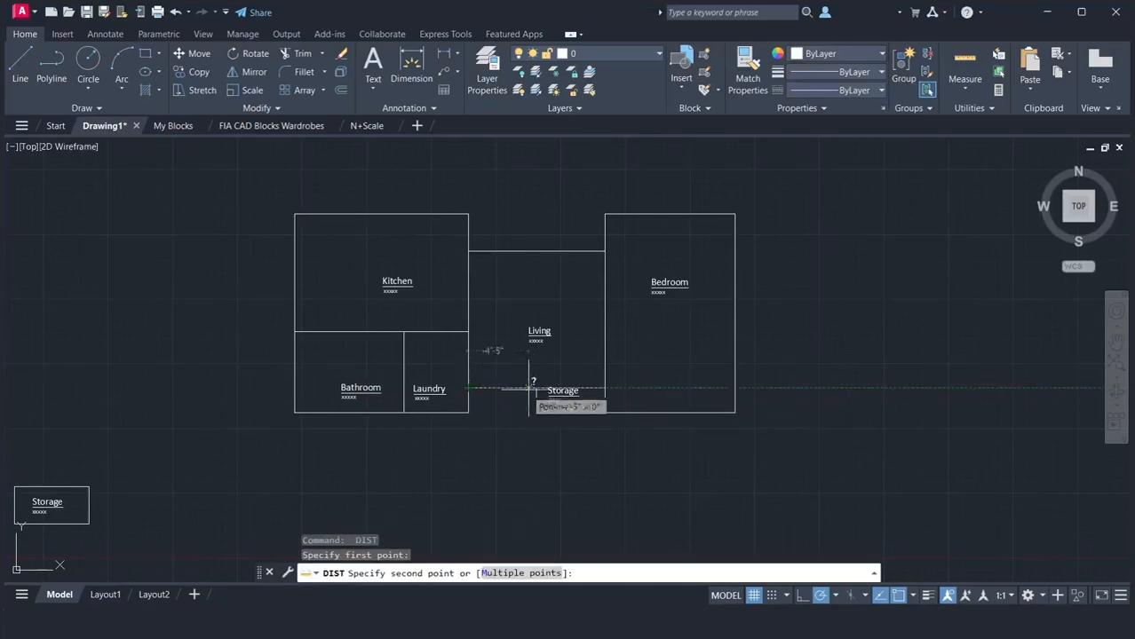
pyautogui.click(605, 389)
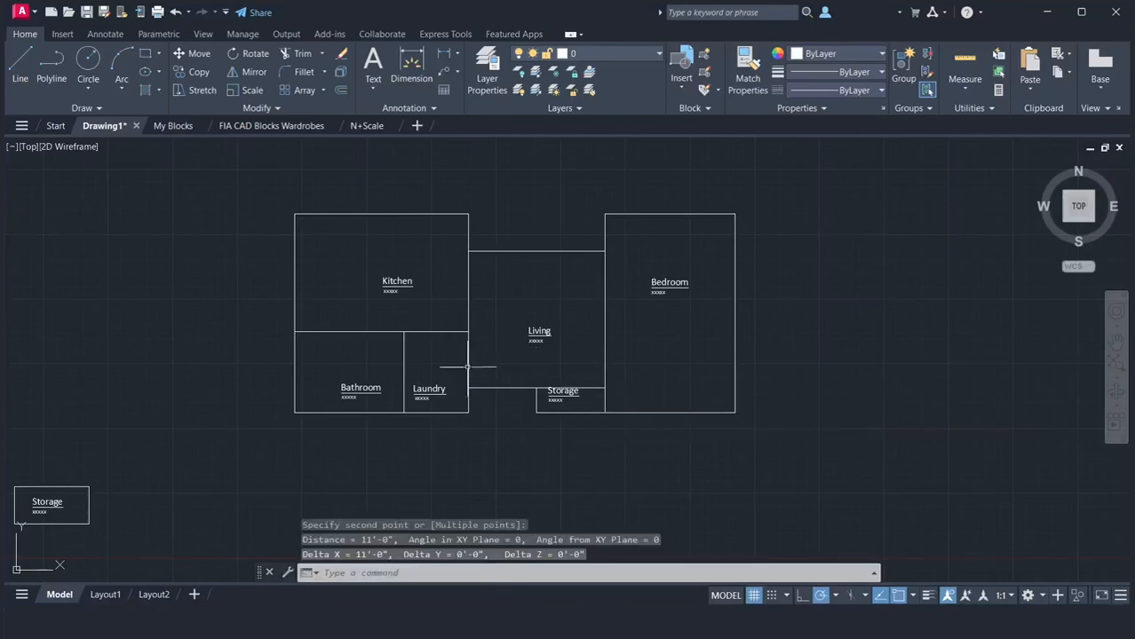
# Move the Kitchen, Bathroom and Laundry outlines with their labels 6" horizontally toward the Bedroom
pyautogui.click(264, 190)
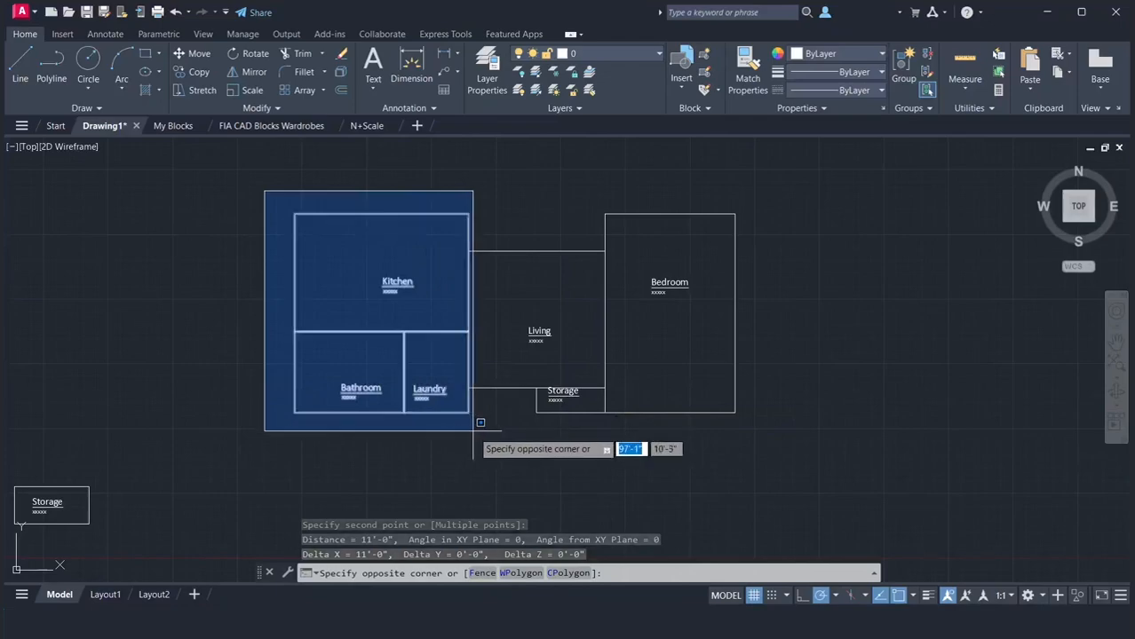
pyautogui.click(482, 438)
pyautogui.write('m')
pyautogui.press('Return')
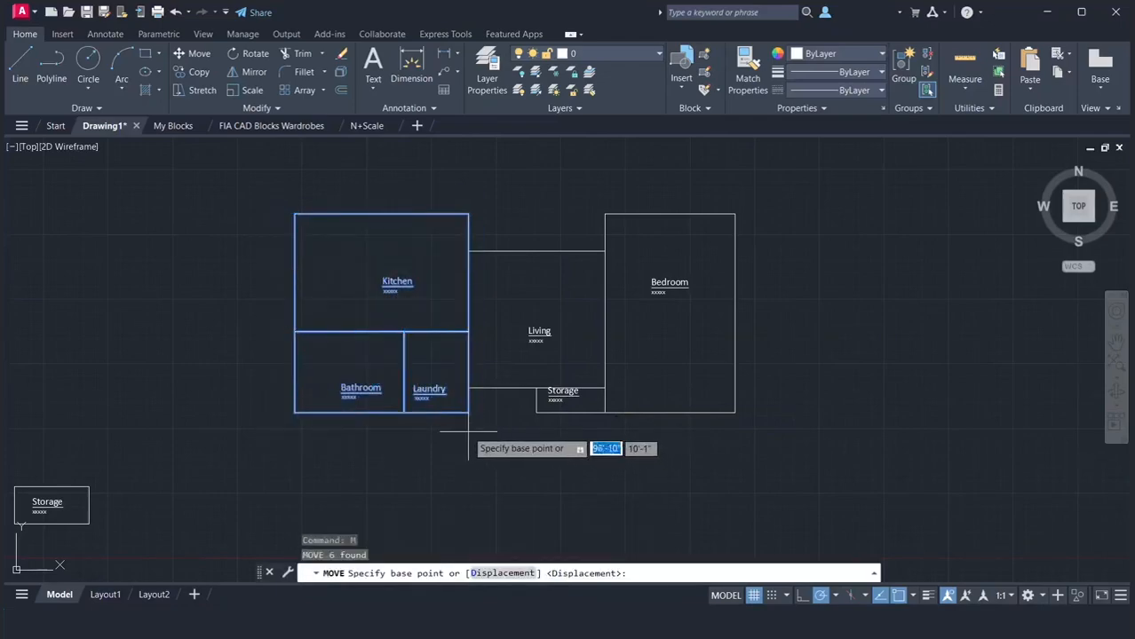
pyautogui.click(468, 413)
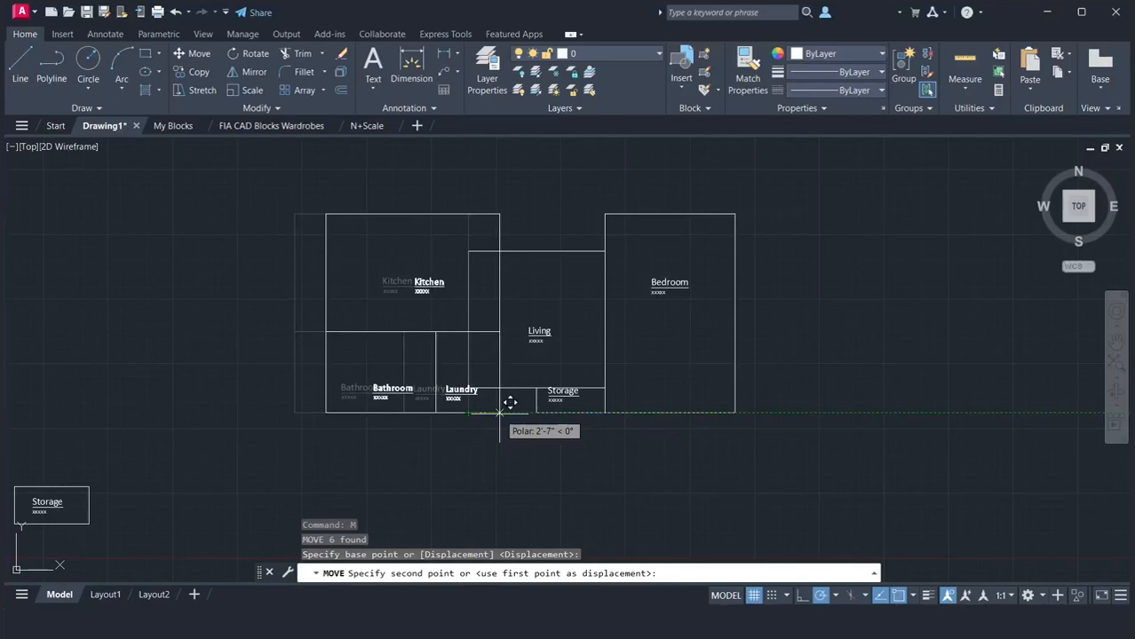
pyautogui.write('6"')
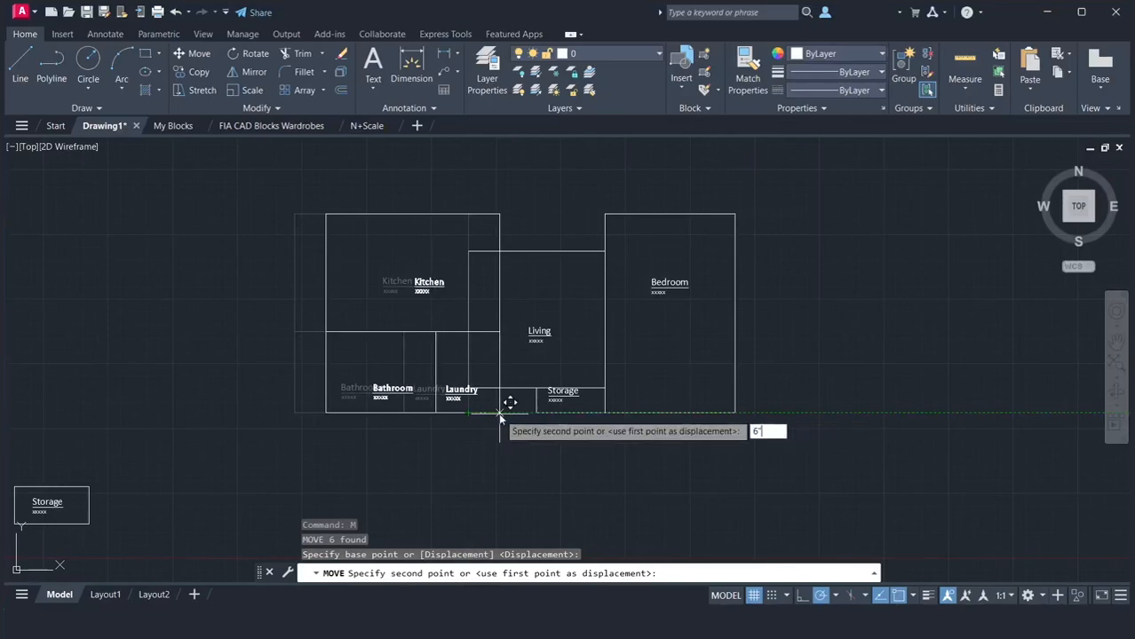
pyautogui.press('Return')
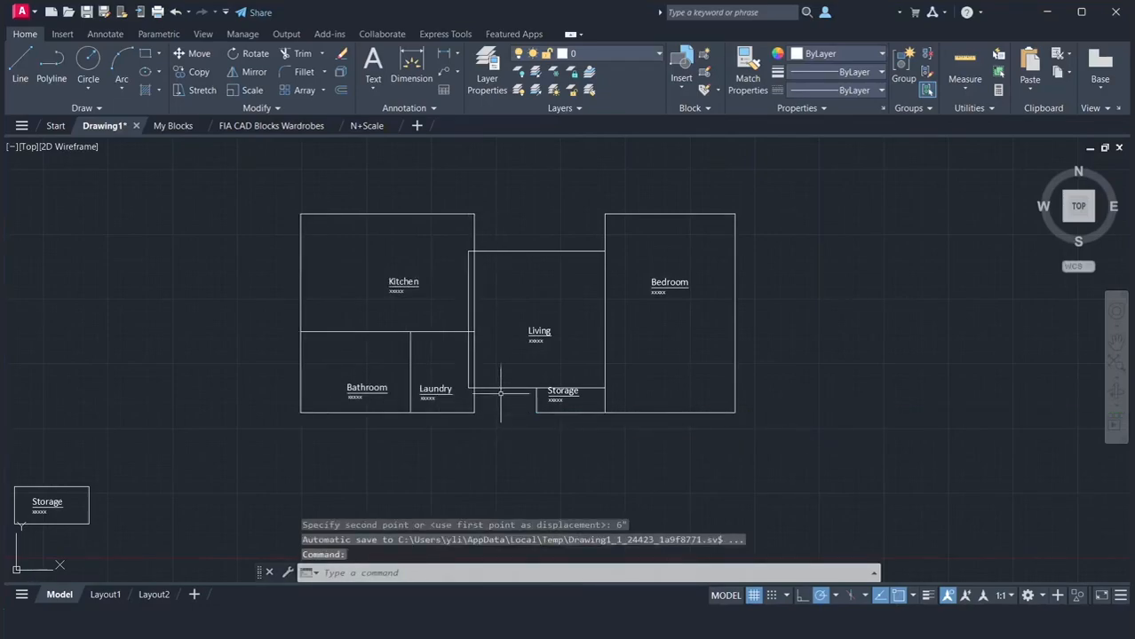
# Stretch the Living outline's left edge inward to meet the Kitchen's right edge and clear the selection
pyautogui.click(499, 388)
pyautogui.click(468, 323)
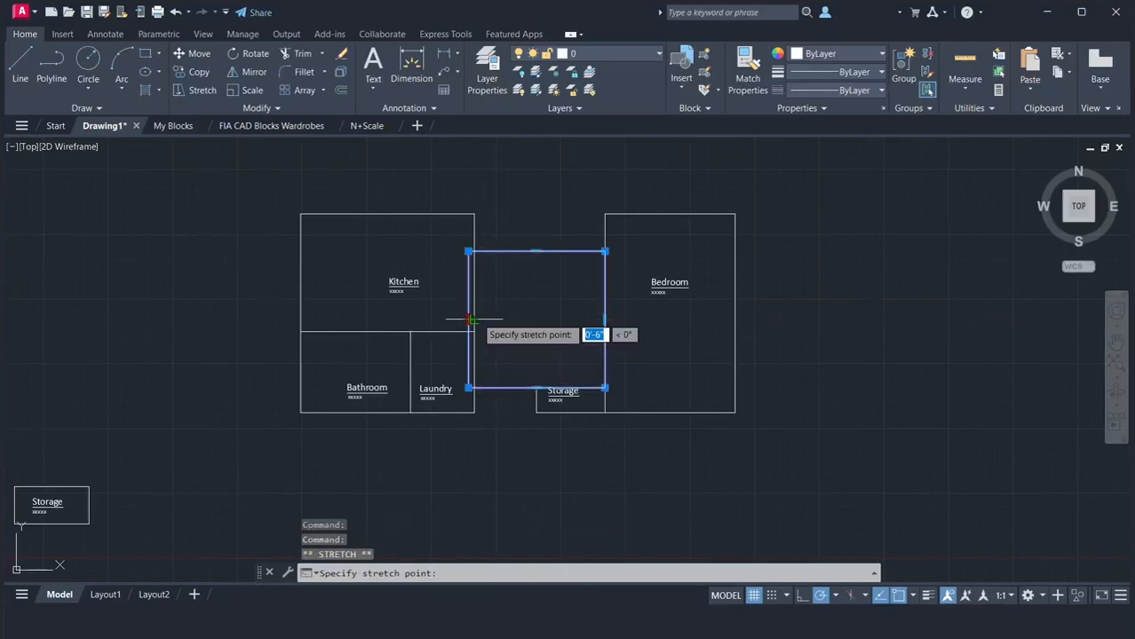
pyautogui.click(474, 317)
pyautogui.press('Escape')
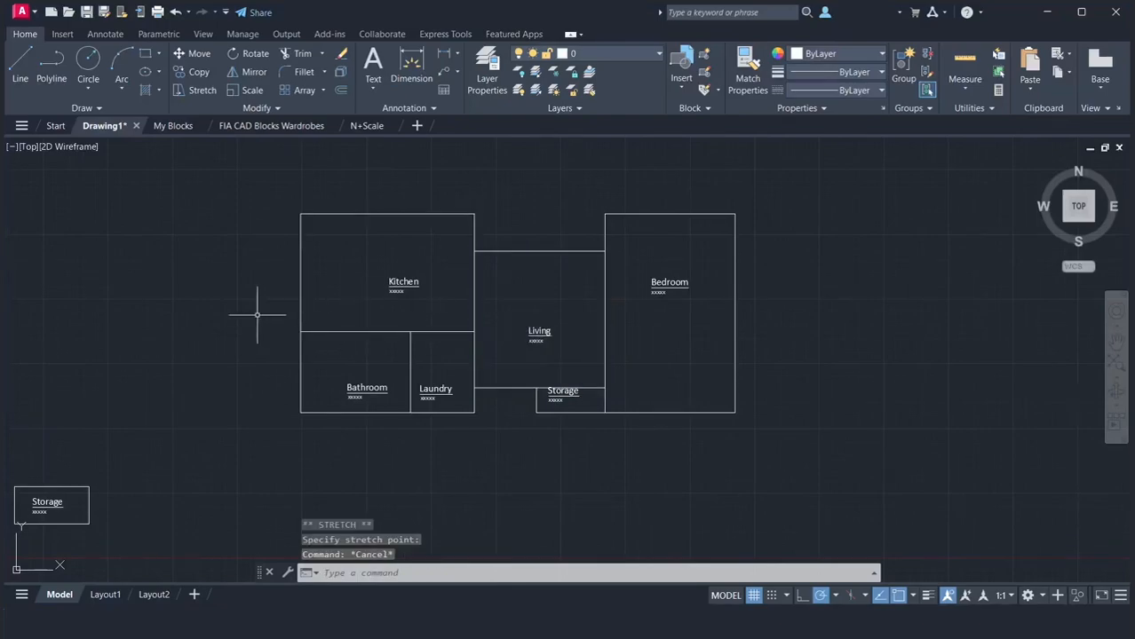
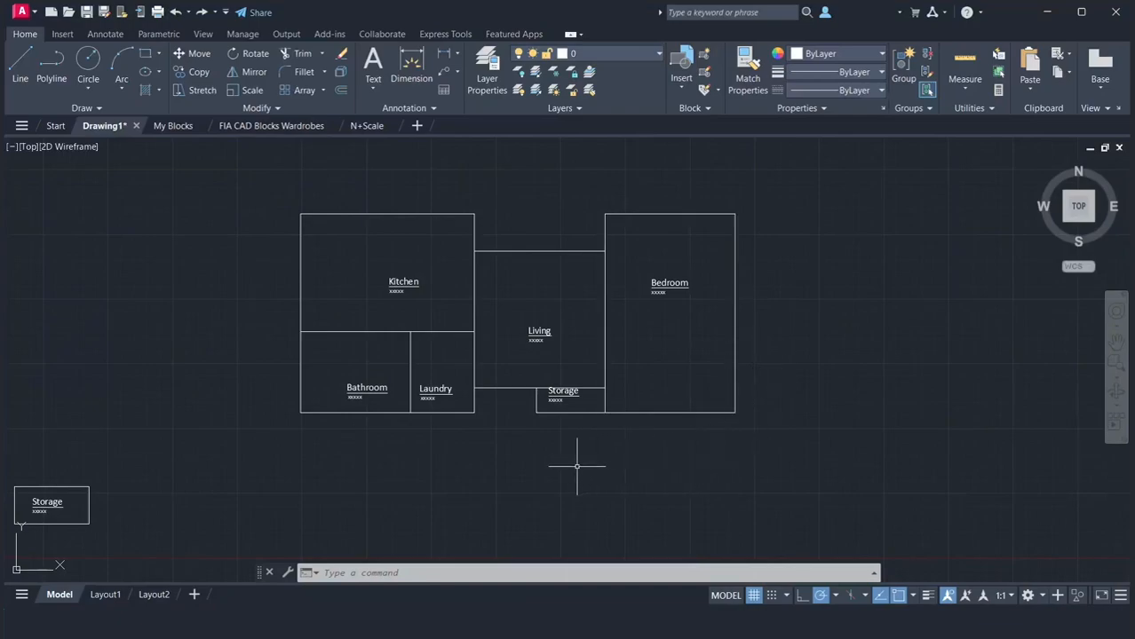
# Copy the assembled floor plan with its labels horizontally to empty space about 74'-7" away
pyautogui.write('co')
pyautogui.press('Return')
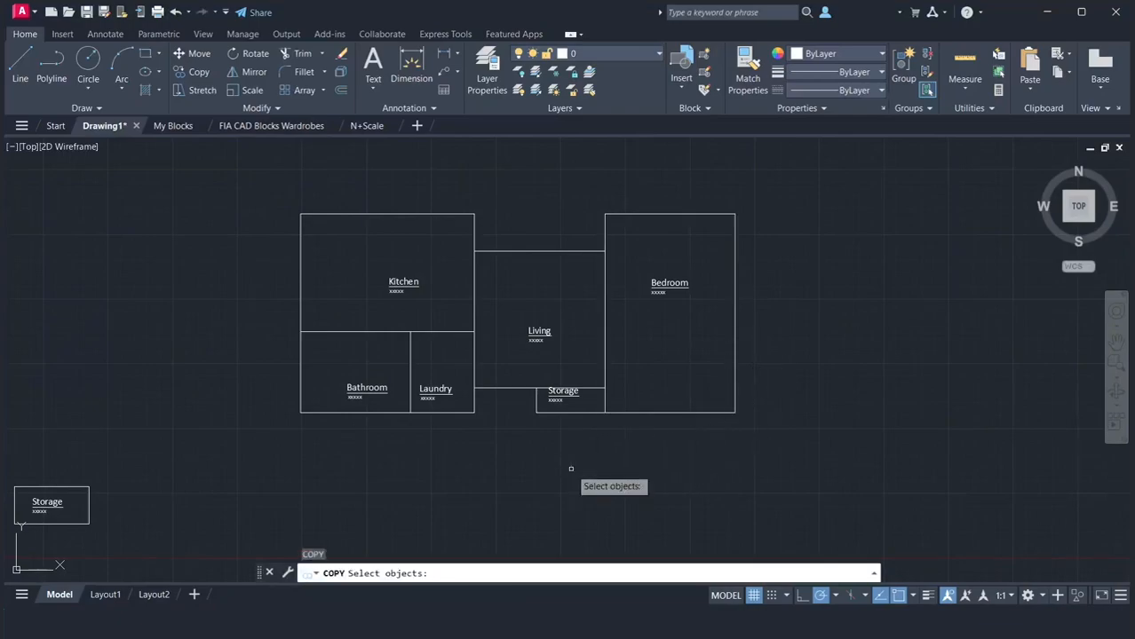
pyautogui.click(199, 167)
pyautogui.click(800, 466)
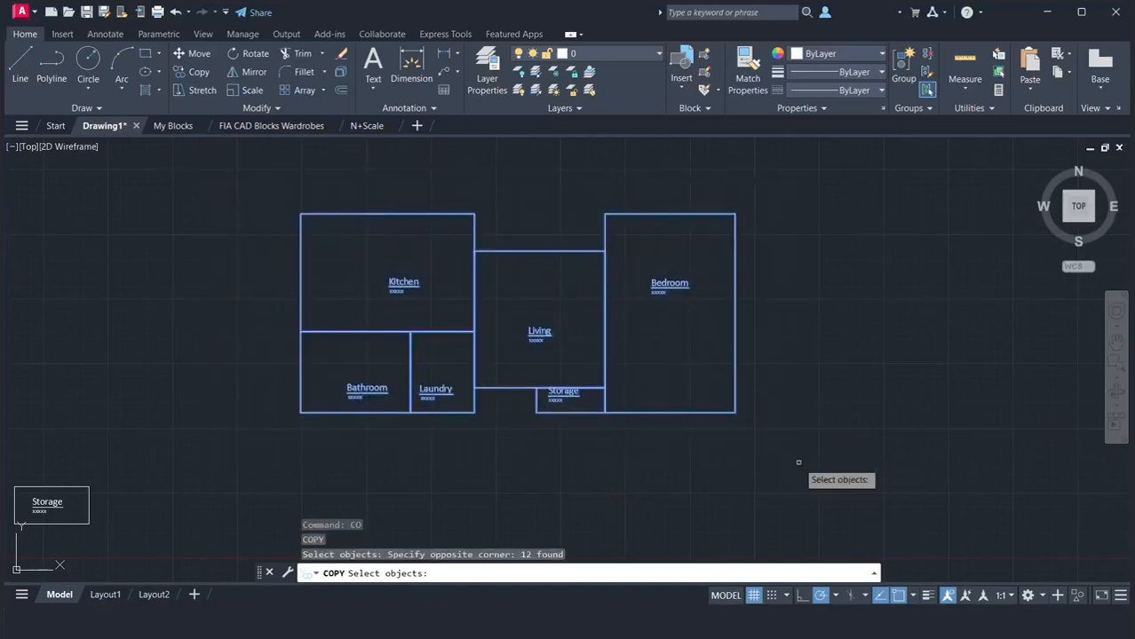
pyautogui.press('Return')
pyautogui.scroll(-2, 769, 460)
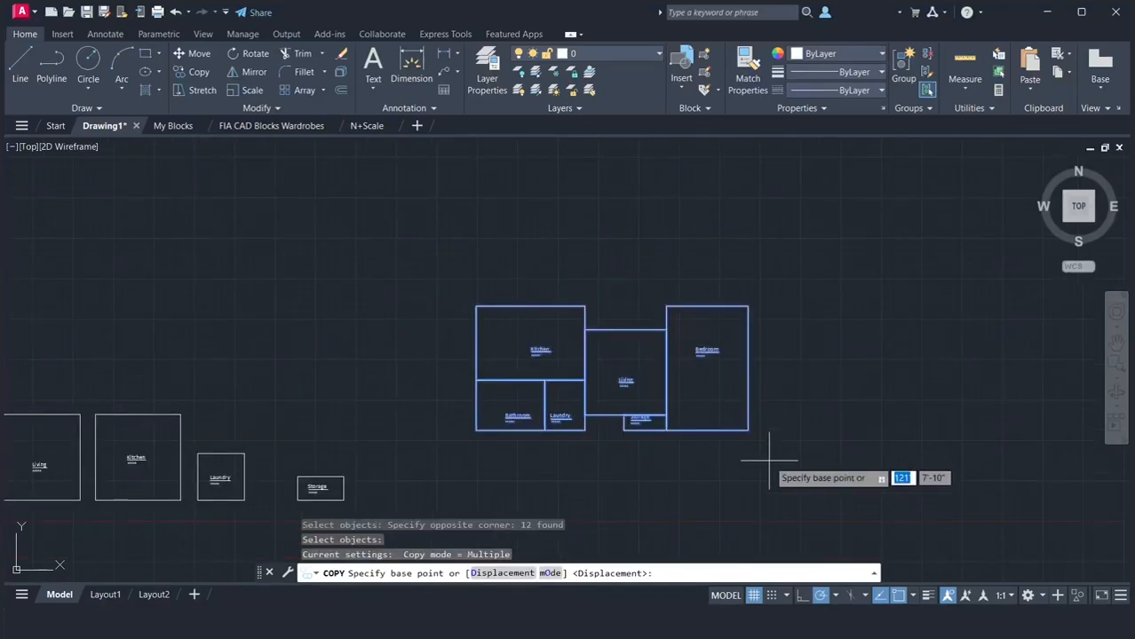
pyautogui.click(1115, 344)
pyautogui.moveTo(995, 383); pyautogui.dragTo(663, 365)
pyautogui.rightClick(662, 364)
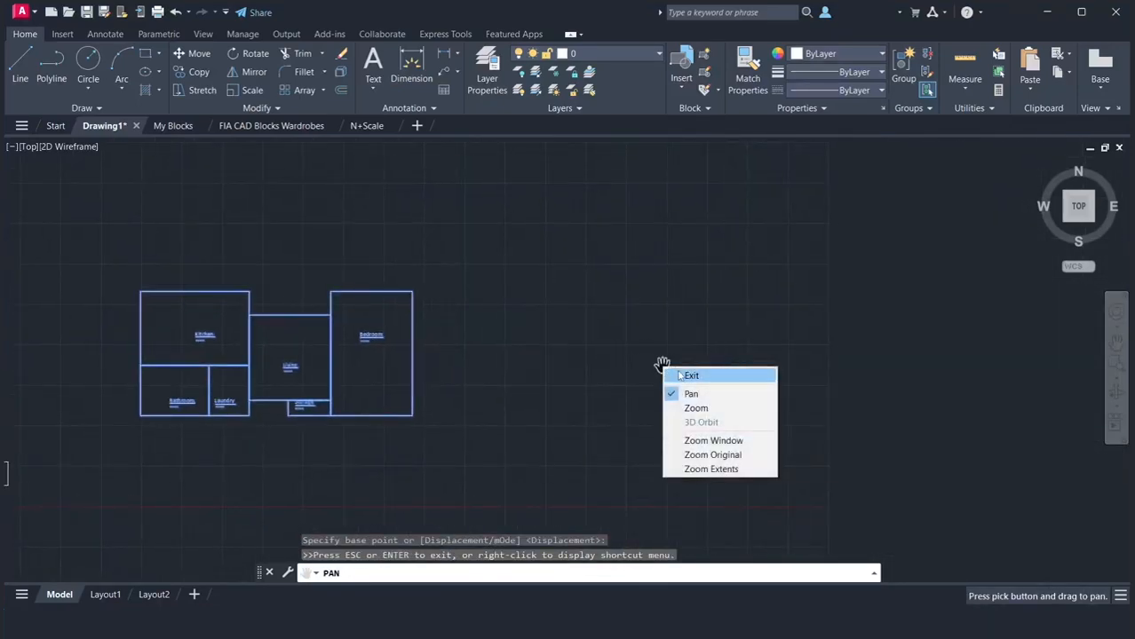
pyautogui.click(680, 376)
pyautogui.click(319, 441)
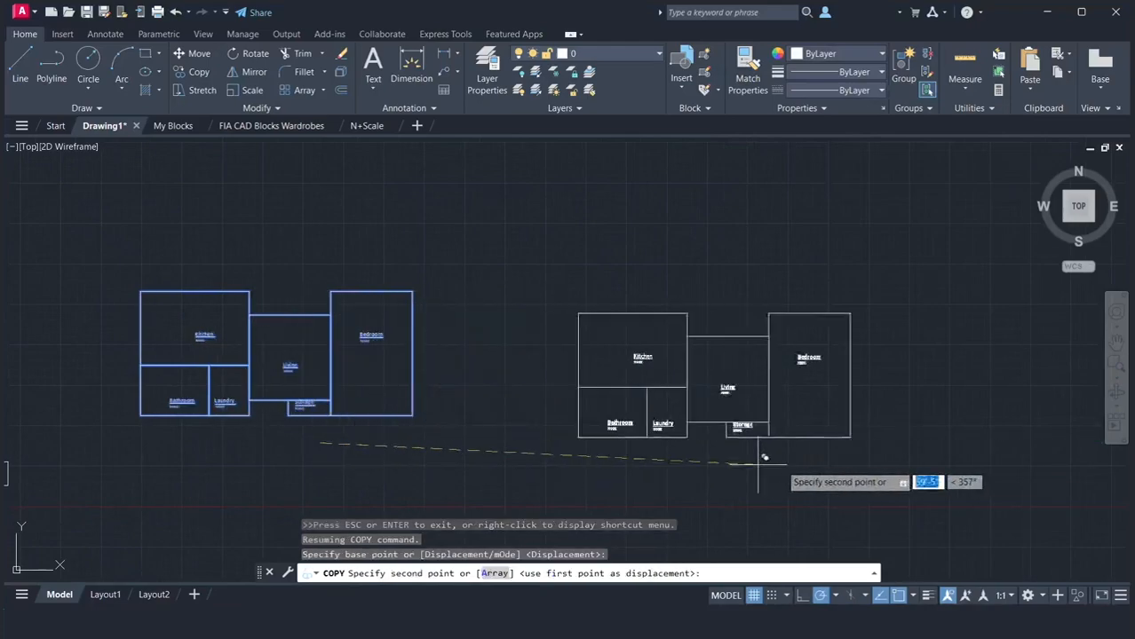
pyautogui.click(902, 442)
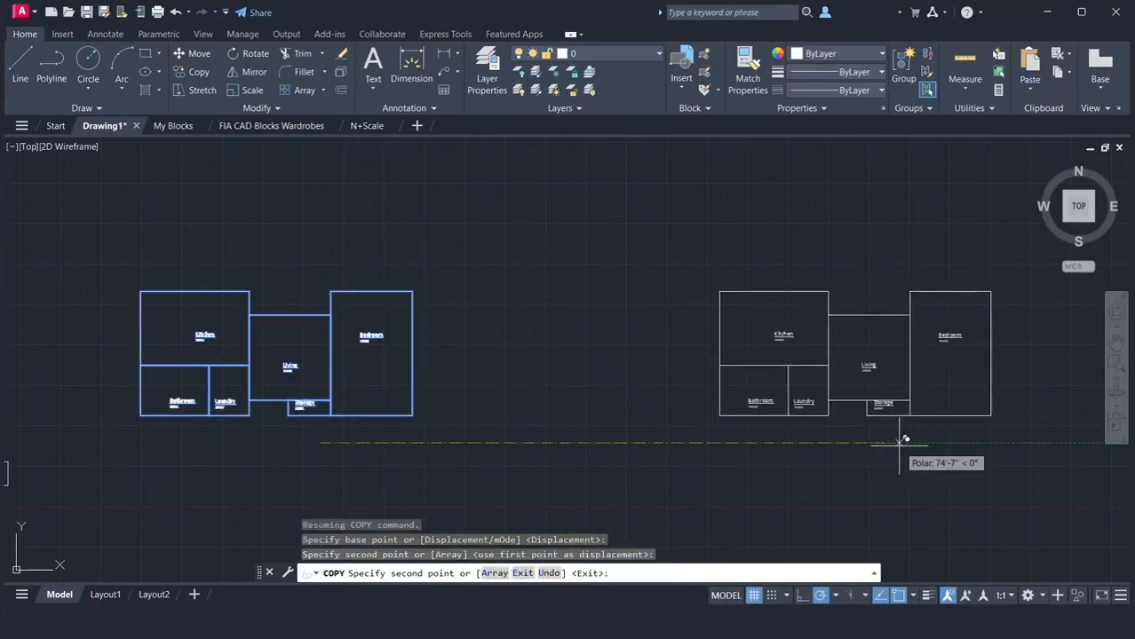
pyautogui.press('Return')
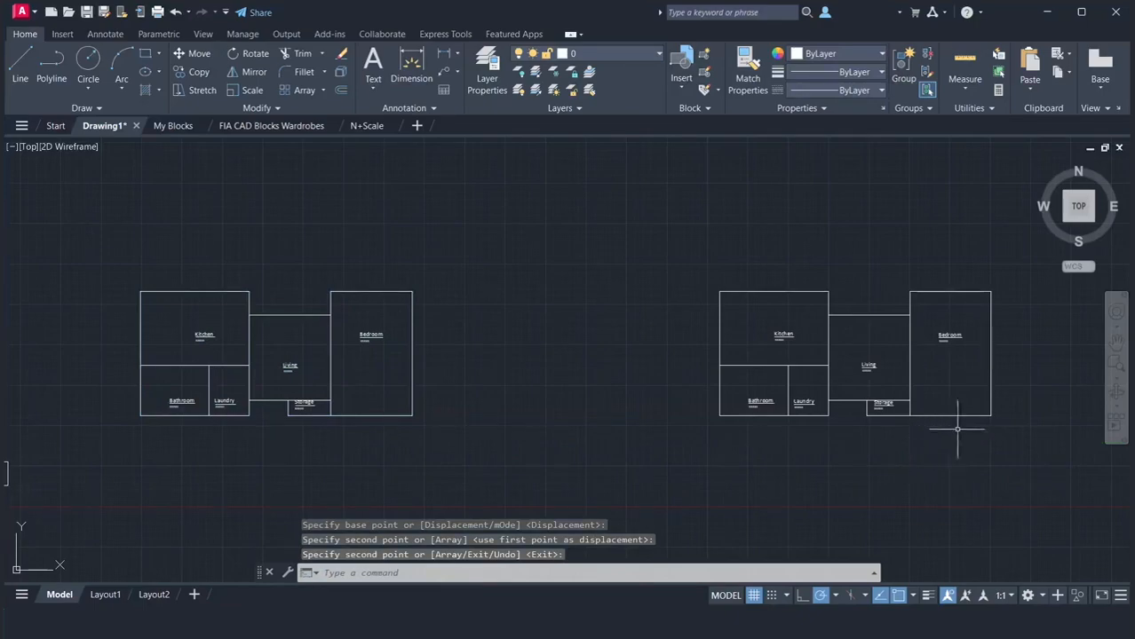
# Offset the Kitchen outline of the copied floor plan 4" inward
pyautogui.click(1115, 340)
pyautogui.moveTo(1062, 366); pyautogui.dragTo(841, 377)
pyautogui.scroll(2, 729, 380)
pyautogui.rightClick(842, 377)
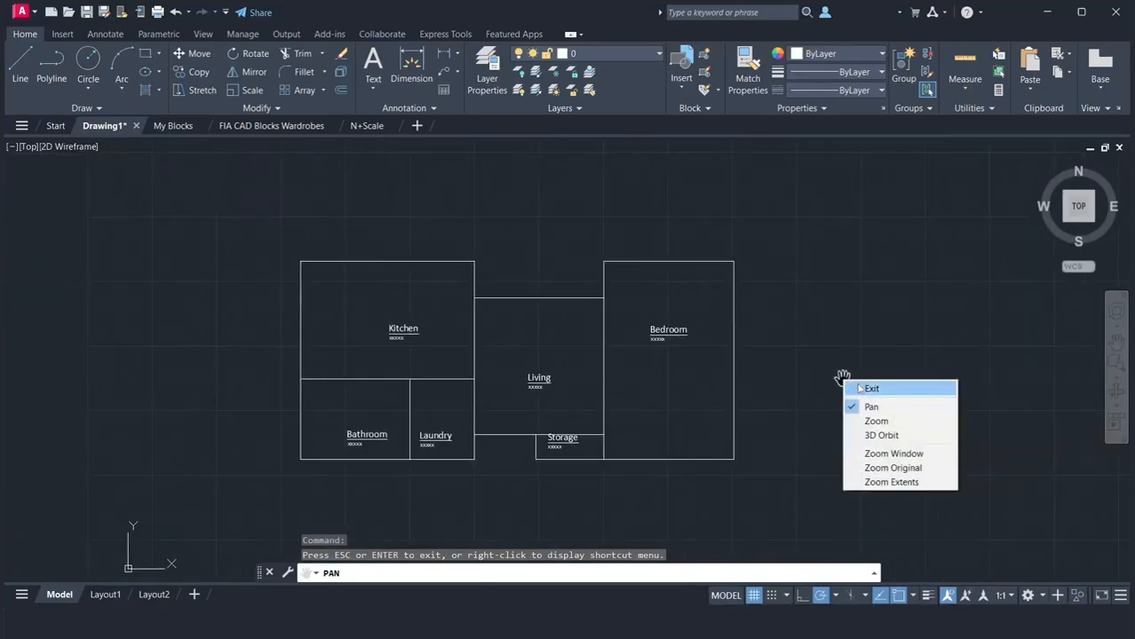
pyautogui.click(857, 384)
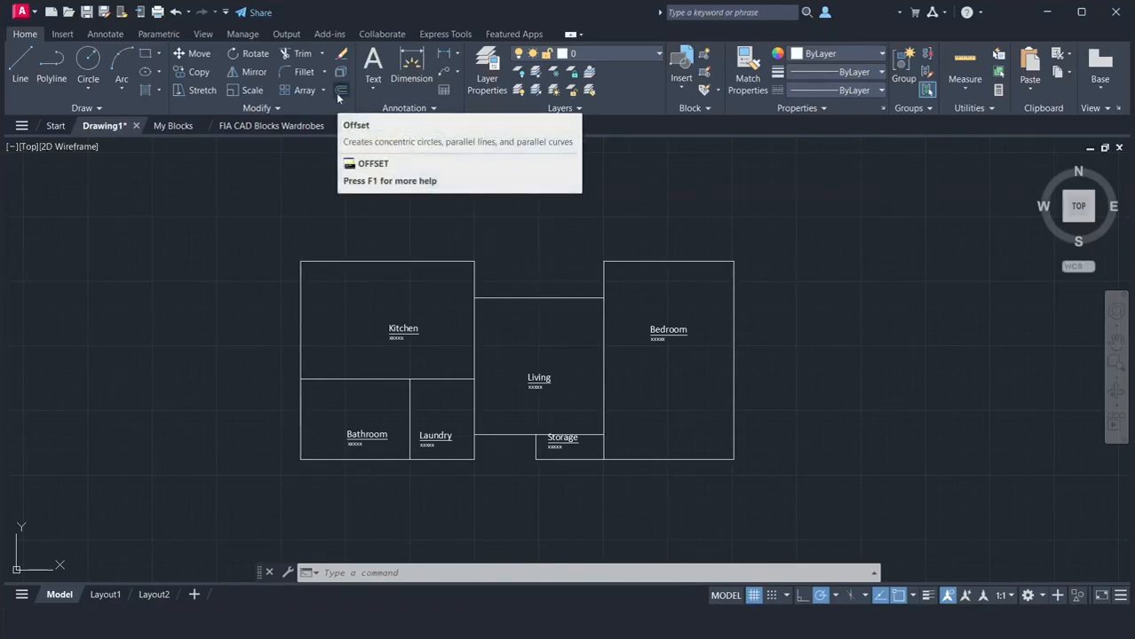
pyautogui.write('o')
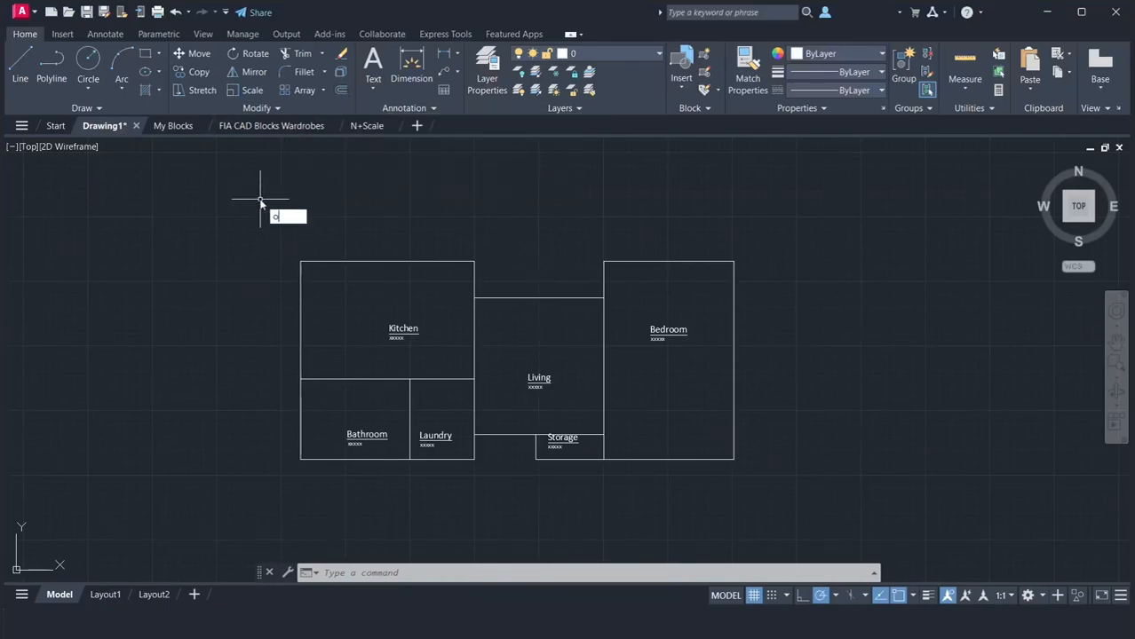
pyautogui.press('Return')
pyautogui.write('4')
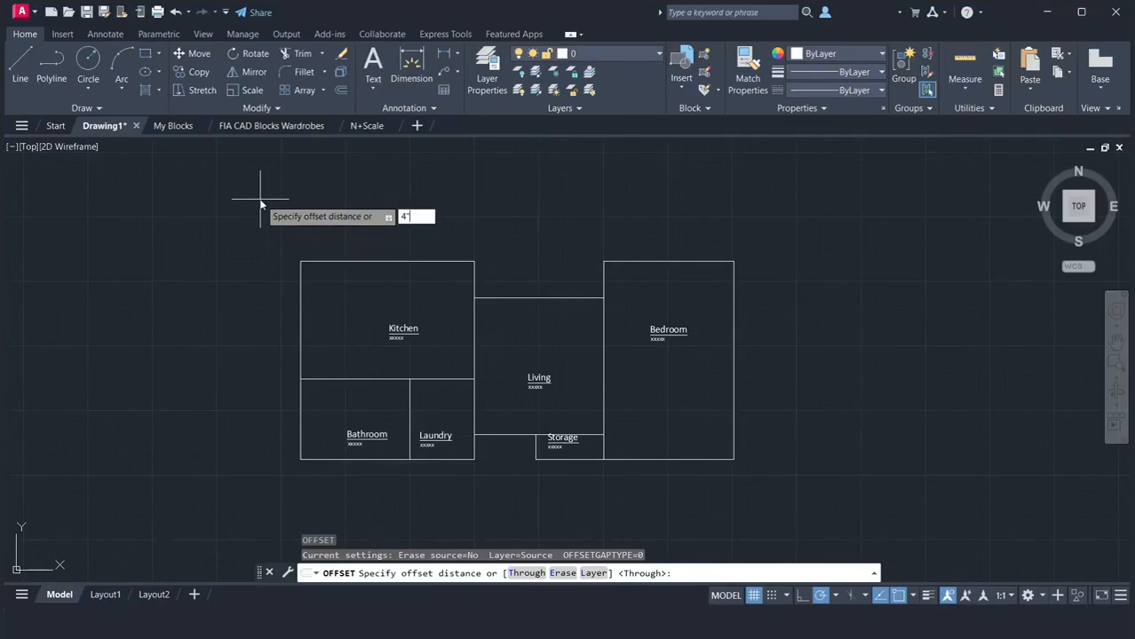
pyautogui.write('"')
pyautogui.press('Return')
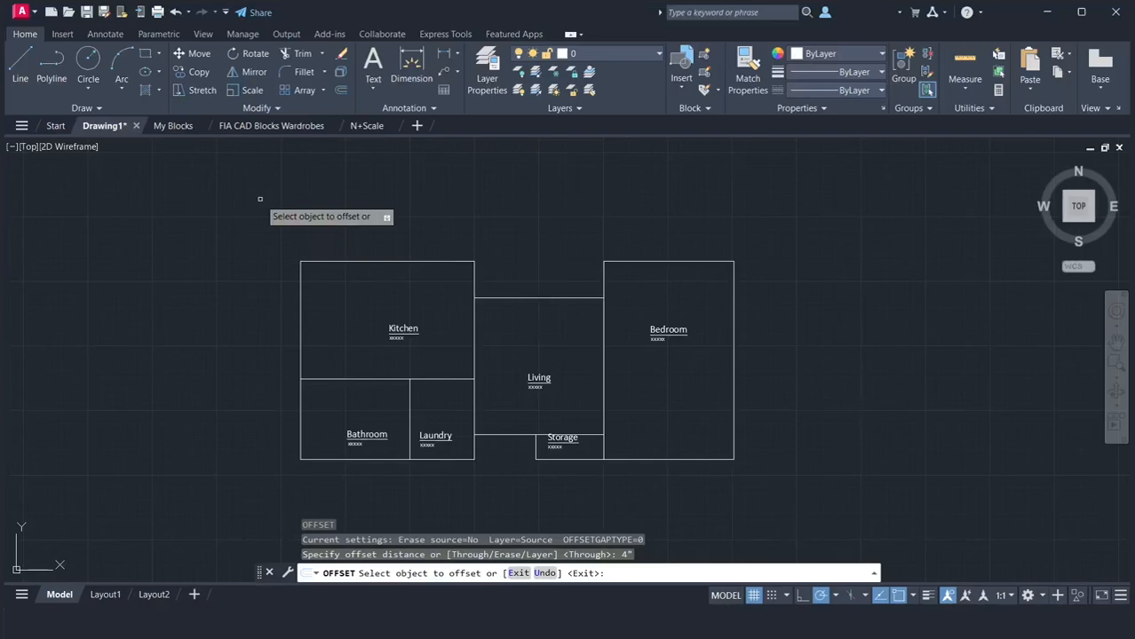
pyautogui.click(310, 263)
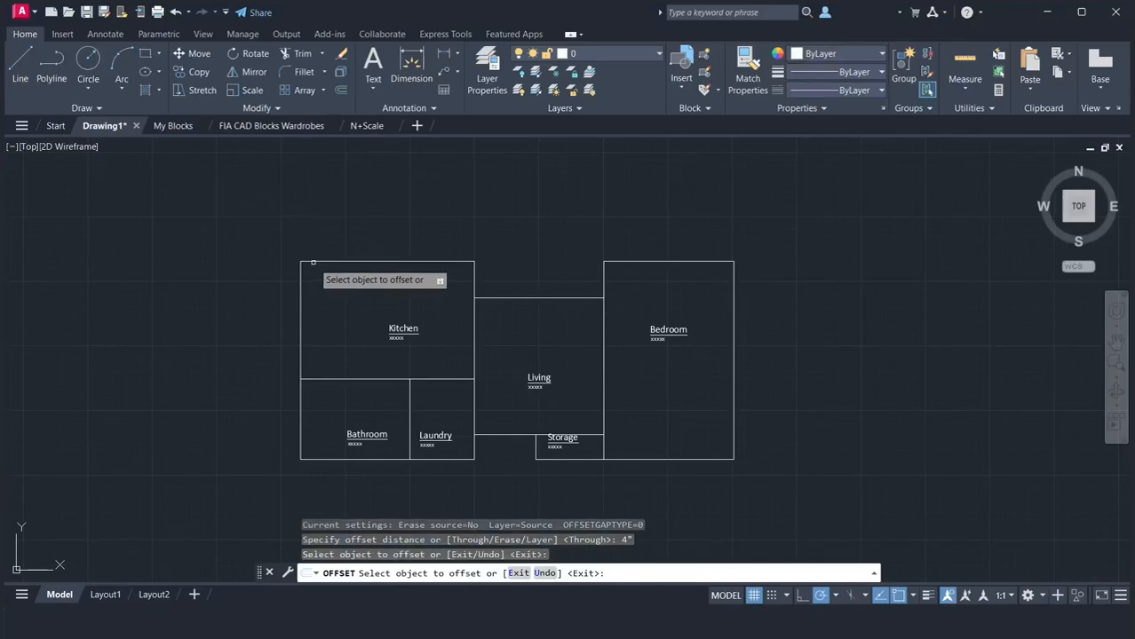
pyautogui.click(309, 263)
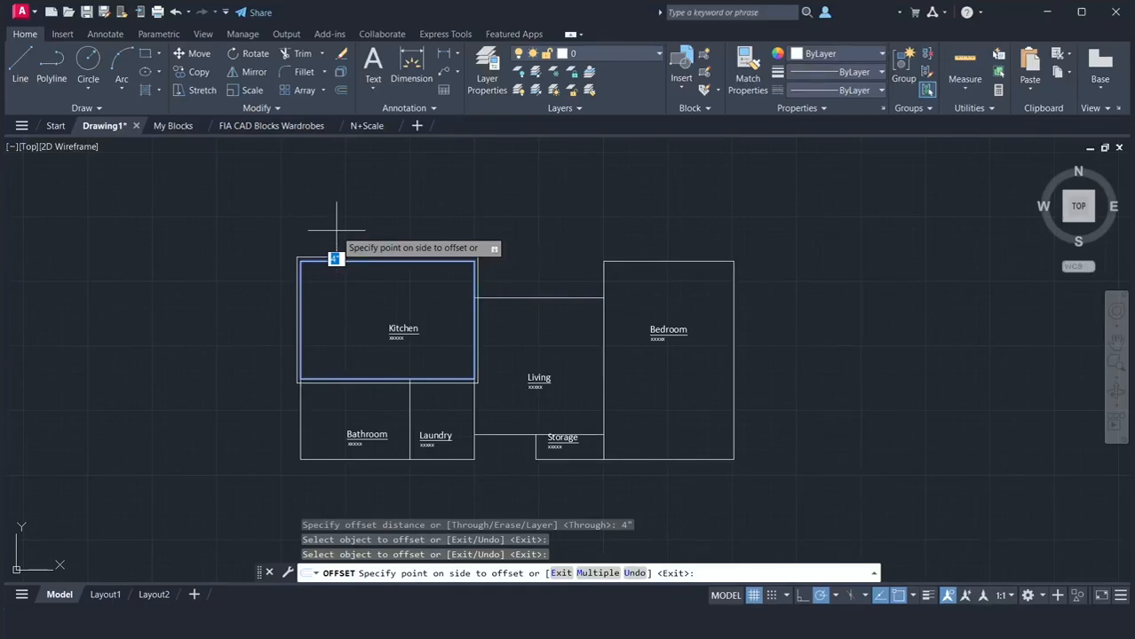
pyautogui.click(335, 298)
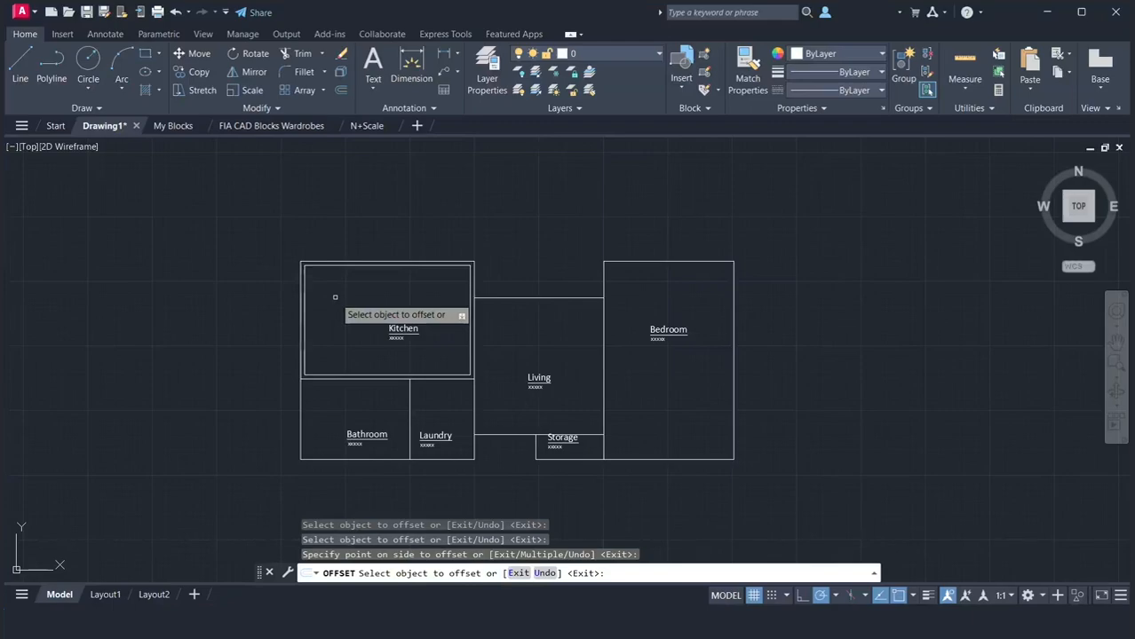
# Offset the Bathroom and Laundry outlines 4" inward
pyautogui.click(299, 415)
pyautogui.click(329, 410)
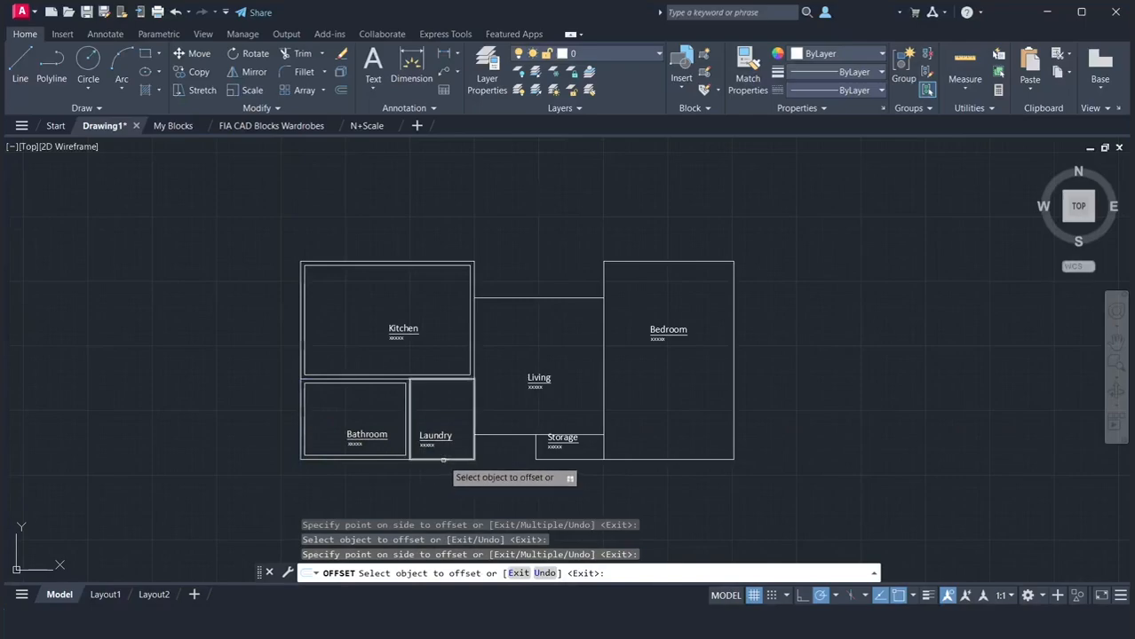
pyautogui.click(443, 460)
pyautogui.click(462, 394)
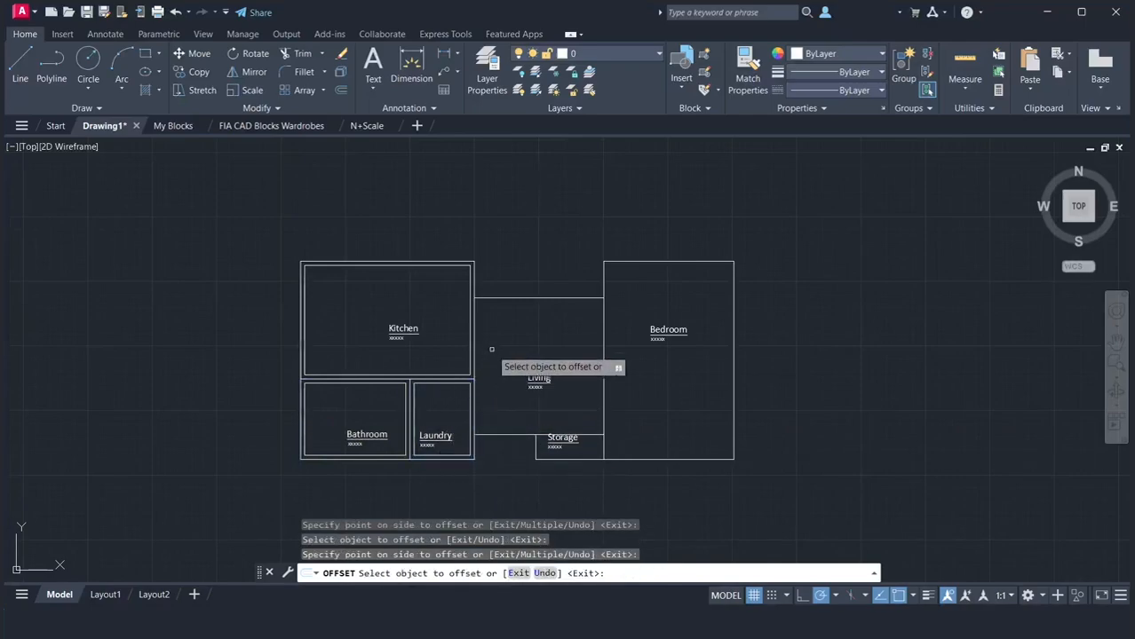
# Offset the Living, Bedroom and Storage outlines 4" inward and end the offset
pyautogui.click(523, 299)
pyautogui.click(519, 329)
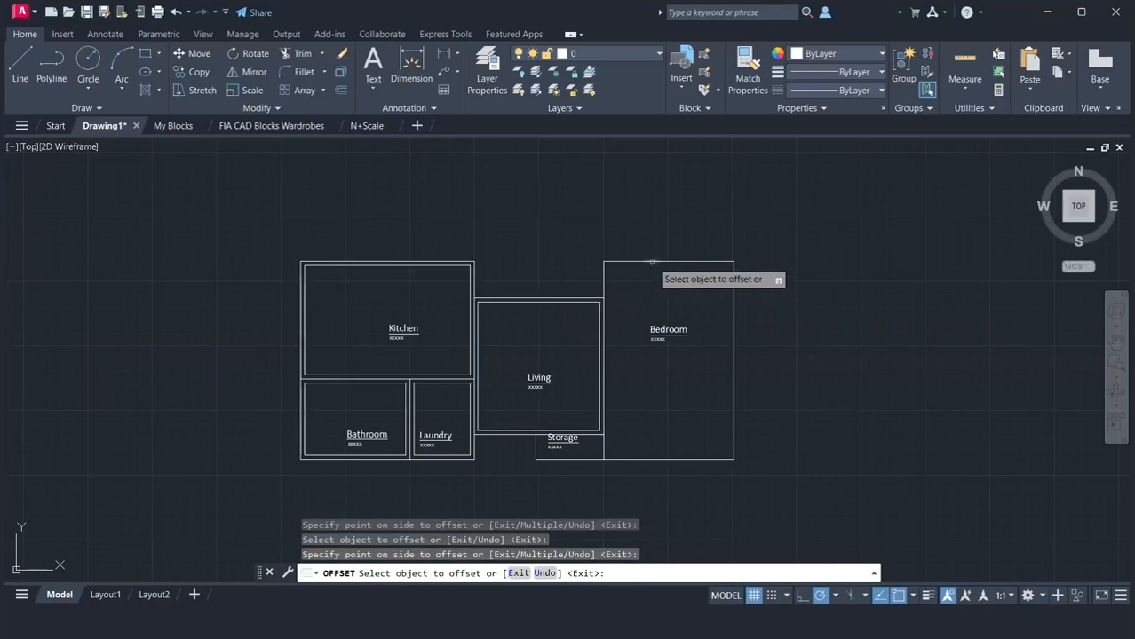
pyautogui.click(643, 262)
pyautogui.click(637, 298)
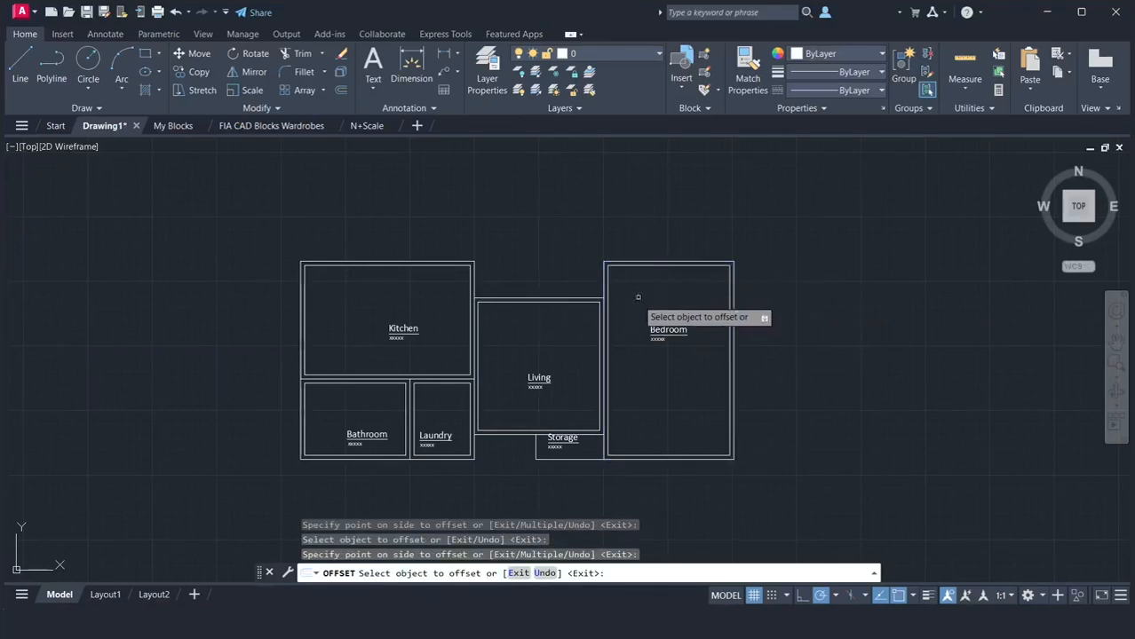
pyautogui.click(580, 434)
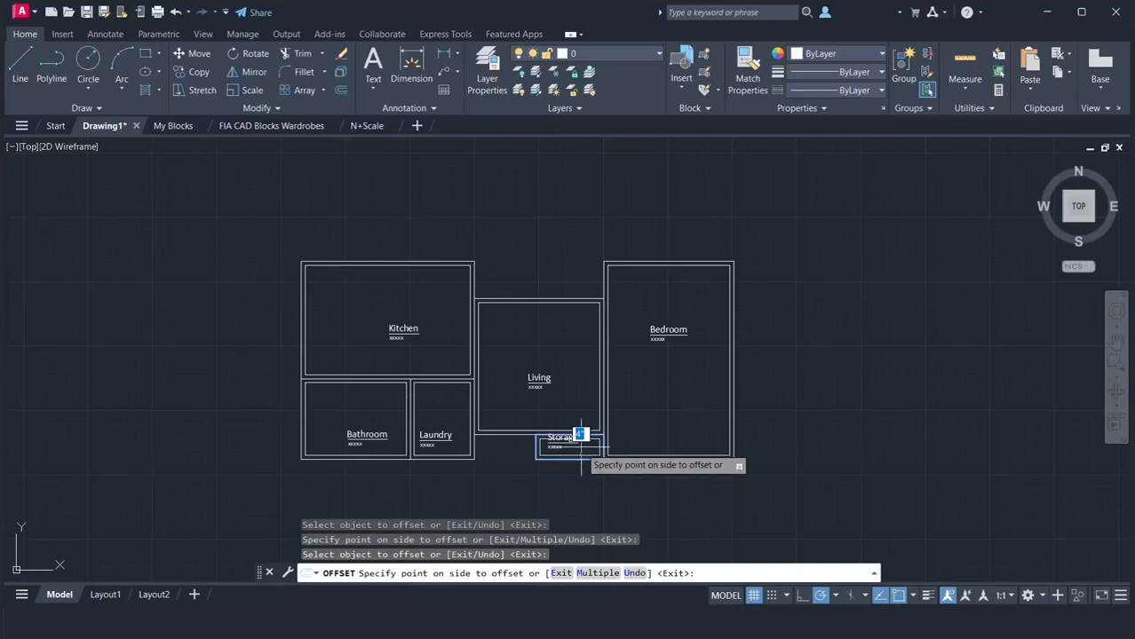
pyautogui.click(580, 446)
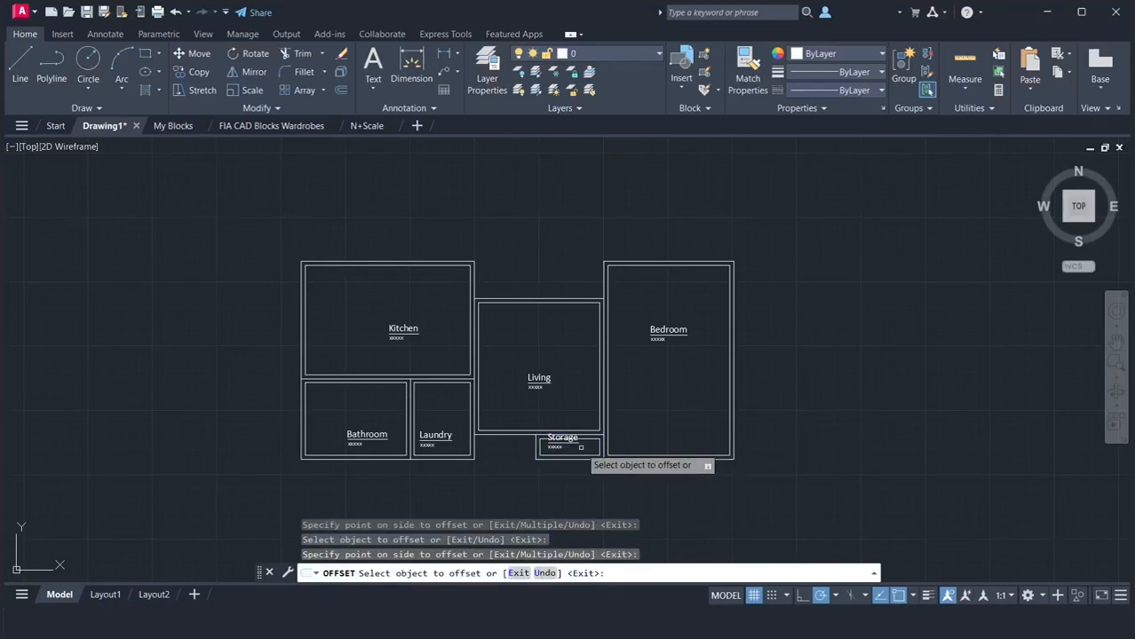
pyautogui.press('Return')
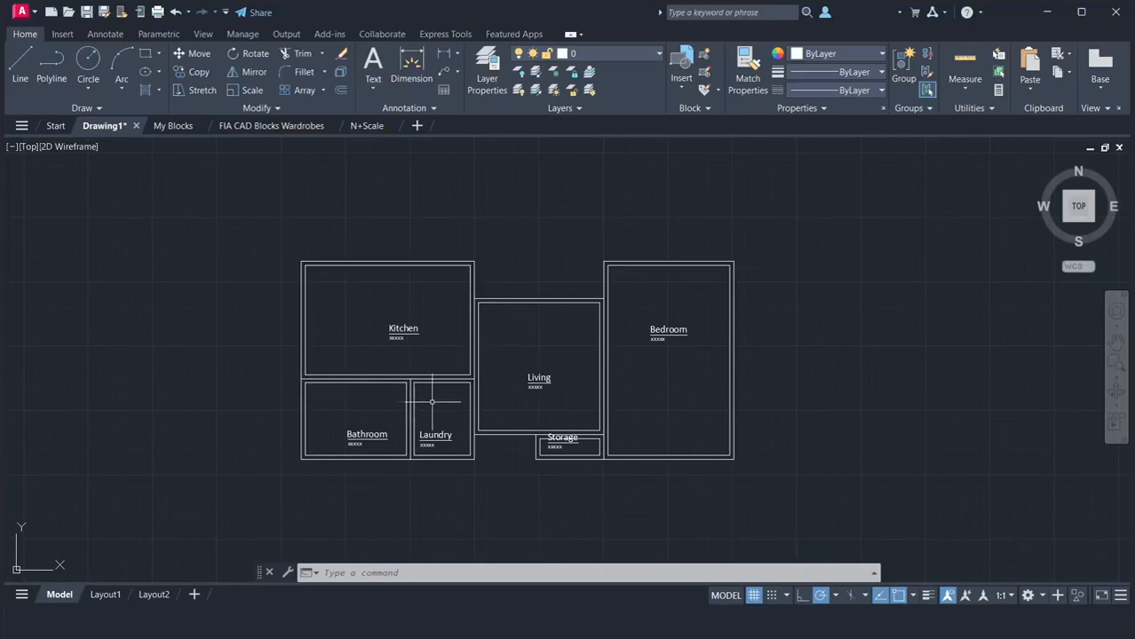
# Trim away the Kitchen's inner bottom line, the Laundry's inner left line, the Living's inner left line and the shared Kitchen–Living line
pyautogui.write('TR')
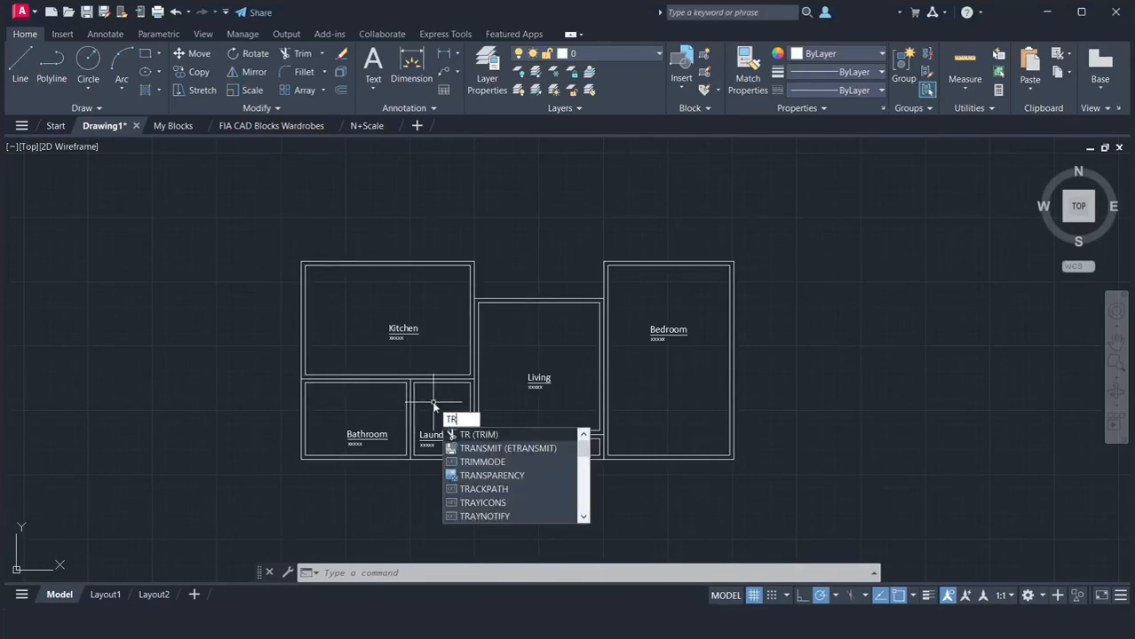
pyautogui.press('Return')
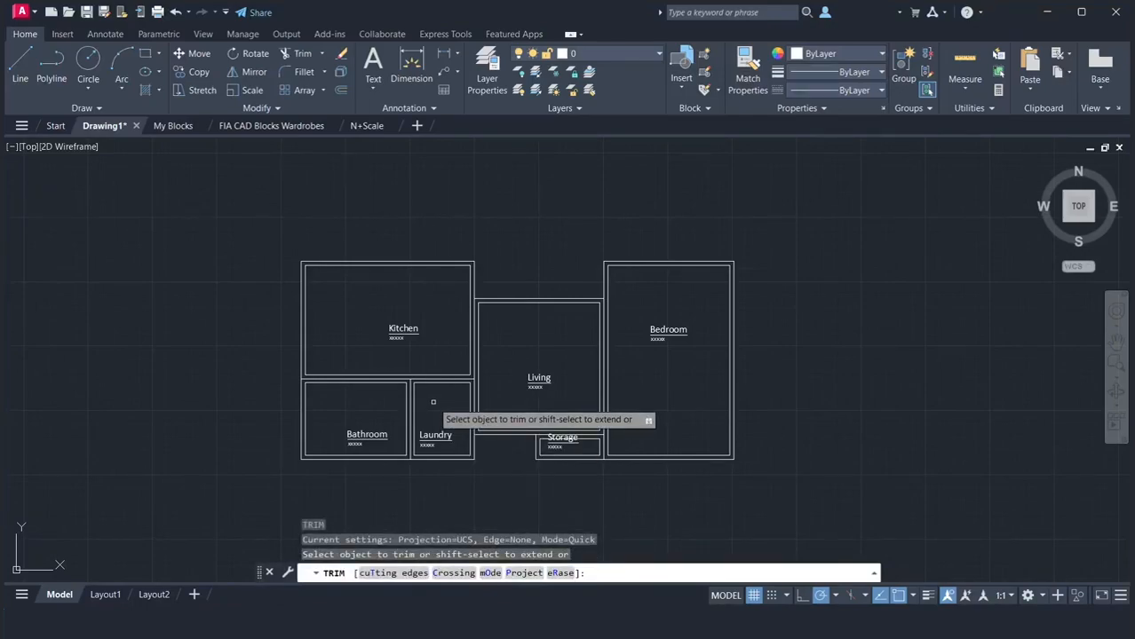
pyautogui.click(433, 375)
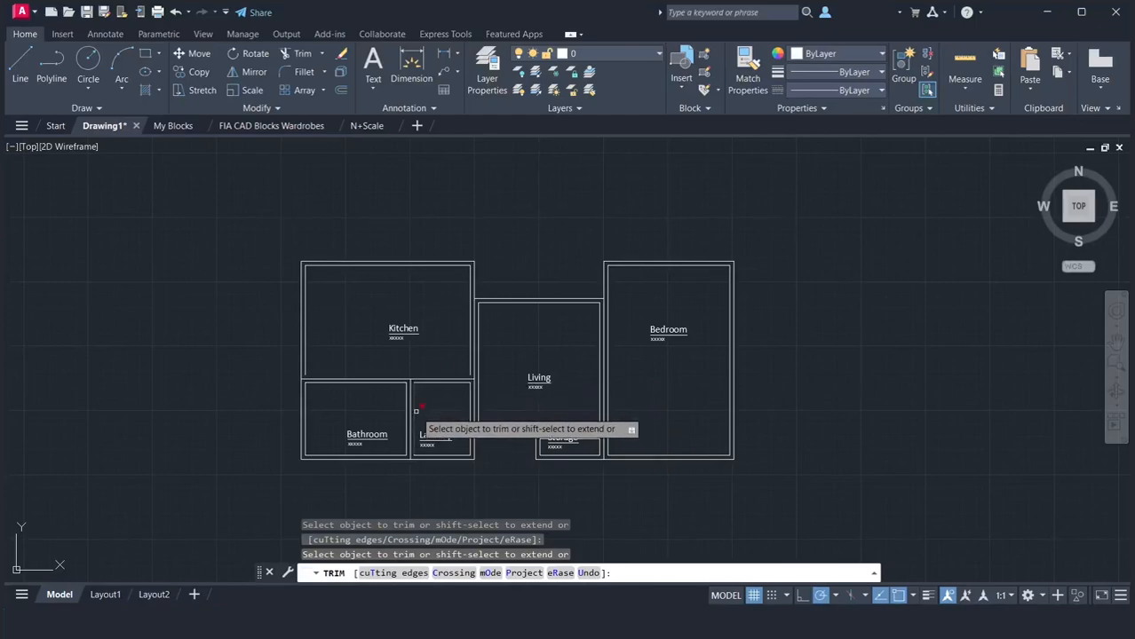
pyautogui.click(481, 352)
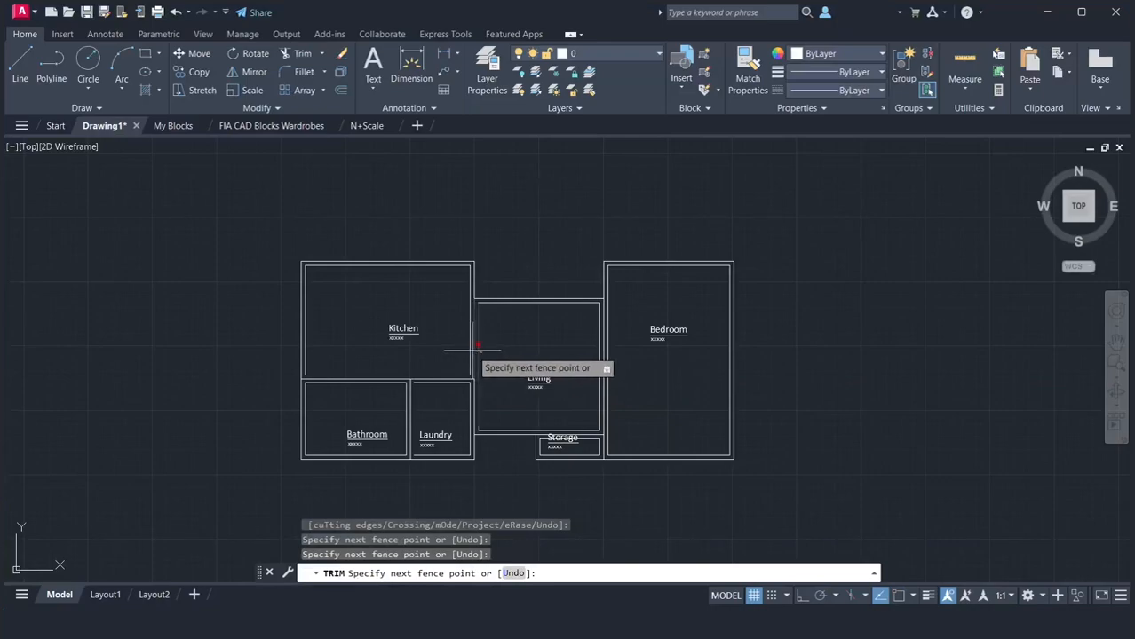
pyautogui.click(472, 351)
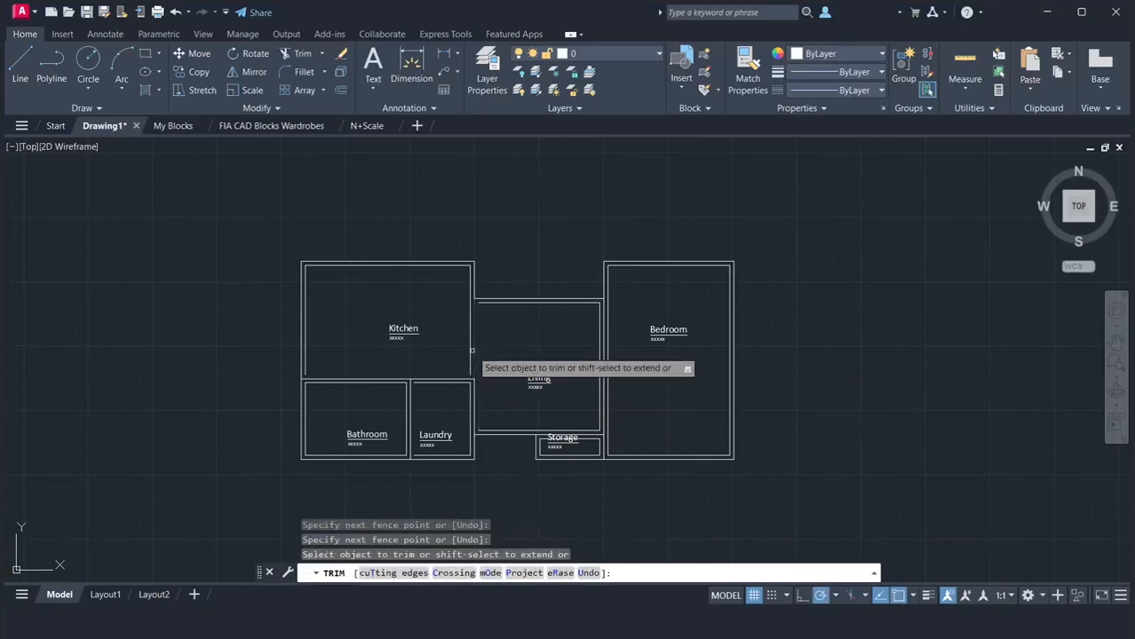
# Trim away the Living's inner right line and the Storage's inner top and right lines
pyautogui.click(597, 357)
pyautogui.click(586, 430)
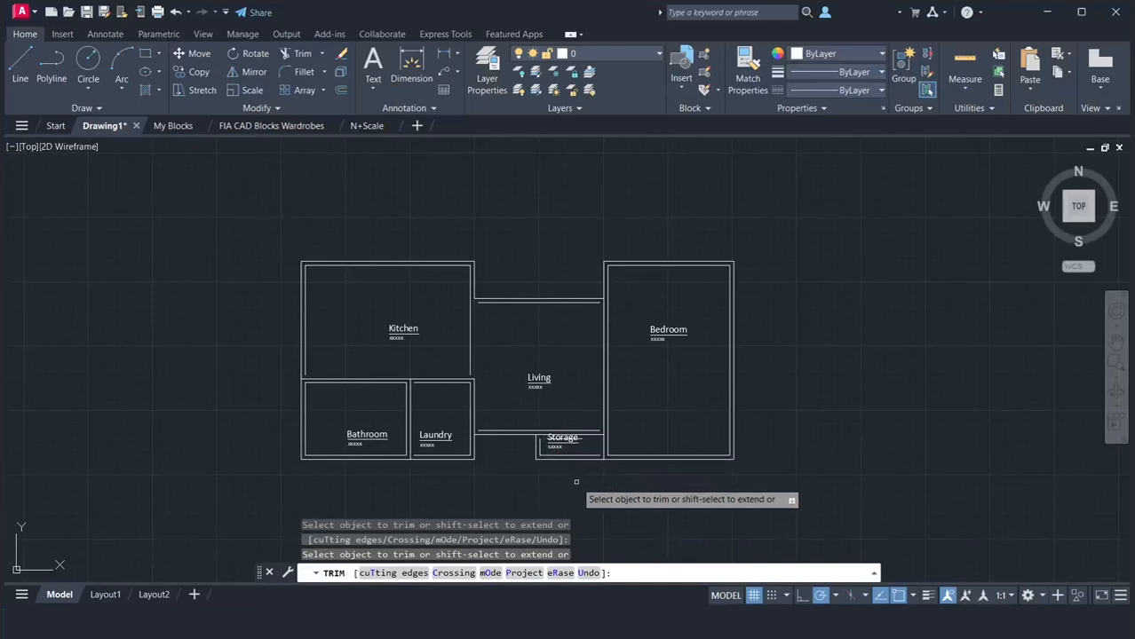
pyautogui.press('Return')
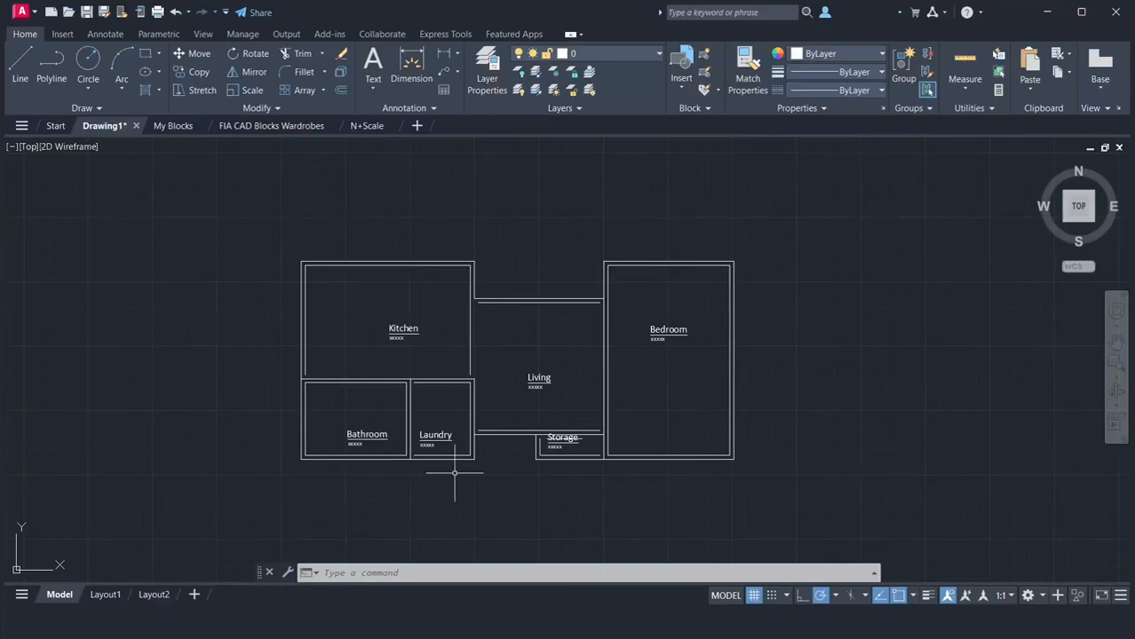
# Examine the open wall line ends around the Kitchen, Bathroom, Laundry and Living rooms
pyautogui.scroll(4, 480, 441)
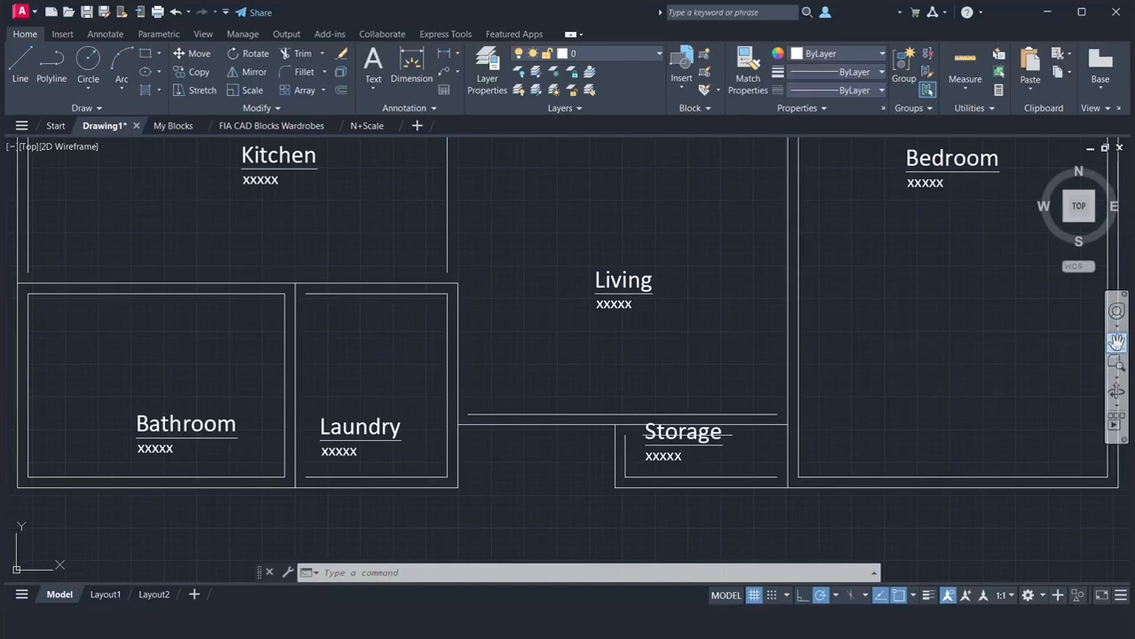
pyautogui.click(1116, 342)
pyautogui.moveTo(355, 393)
pyautogui.mouseDown()
pyautogui.moveTo(492, 470)
pyautogui.moveTo(505, 510)
pyautogui.mouseUp()
pyautogui.moveTo(324, 294); pyautogui.dragTo(343, 370)
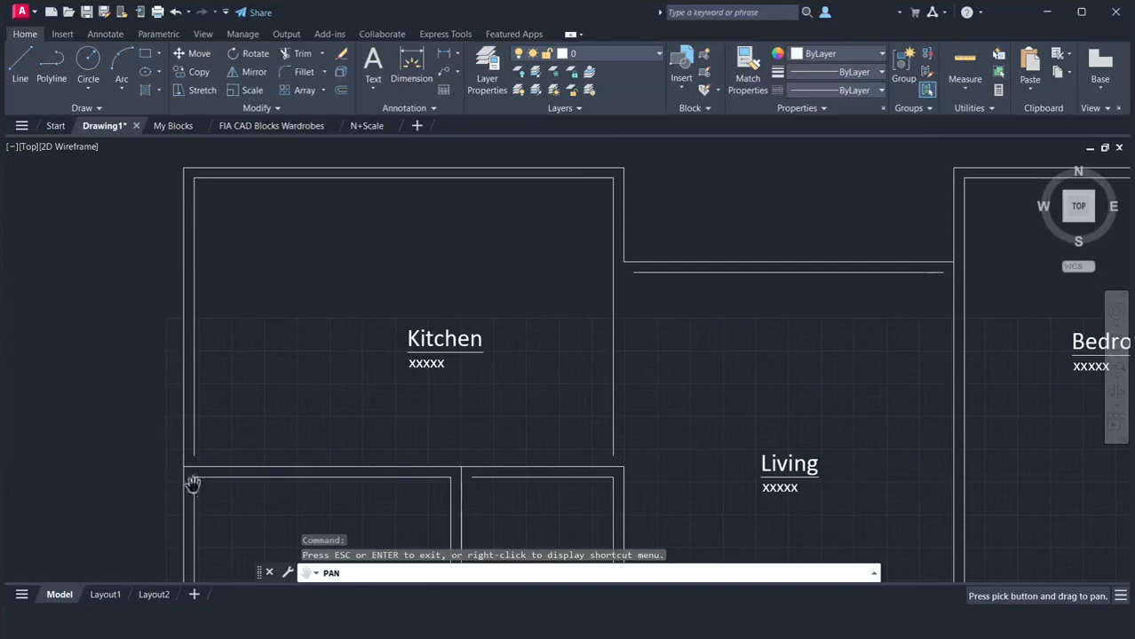
pyautogui.moveTo(783, 346); pyautogui.dragTo(626, 266)
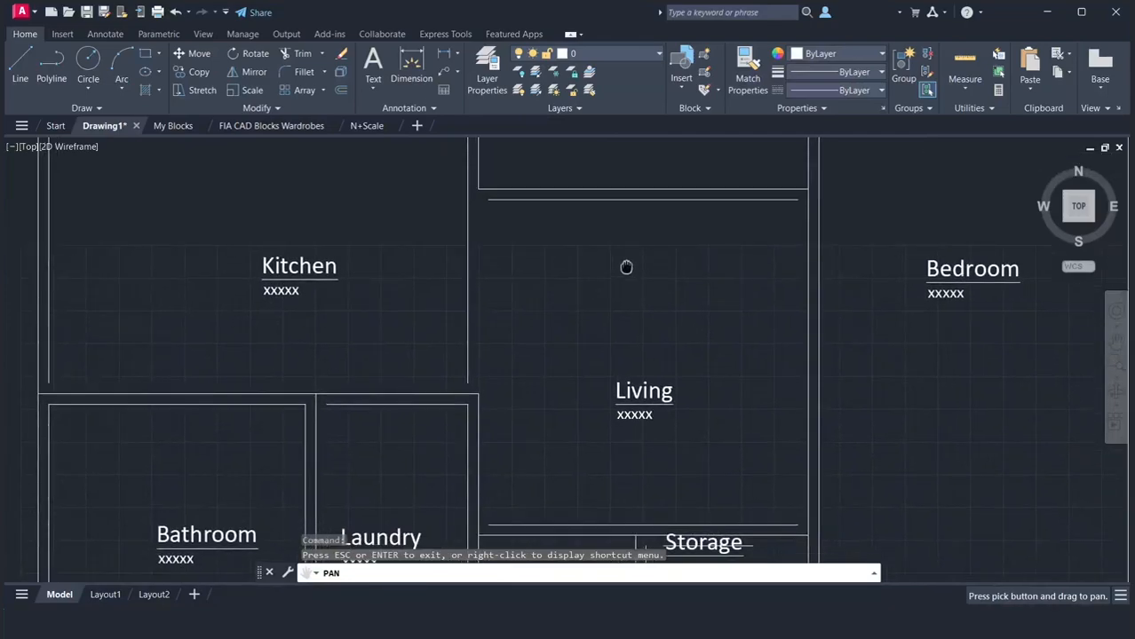
pyautogui.scroll(-2, 635, 281)
pyautogui.moveTo(727, 362); pyautogui.dragTo(687, 395)
pyautogui.rightClick(677, 392)
pyautogui.press('Escape')
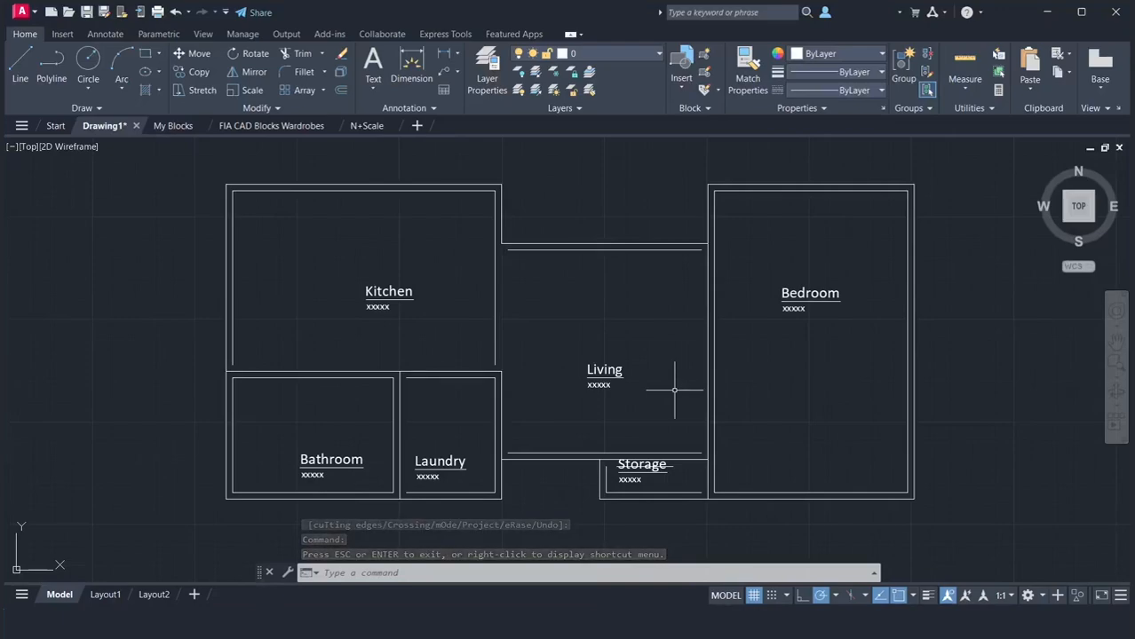
# Extend the Kitchen's inner left line down to the Bathroom's inner top line
pyautogui.write('ex')
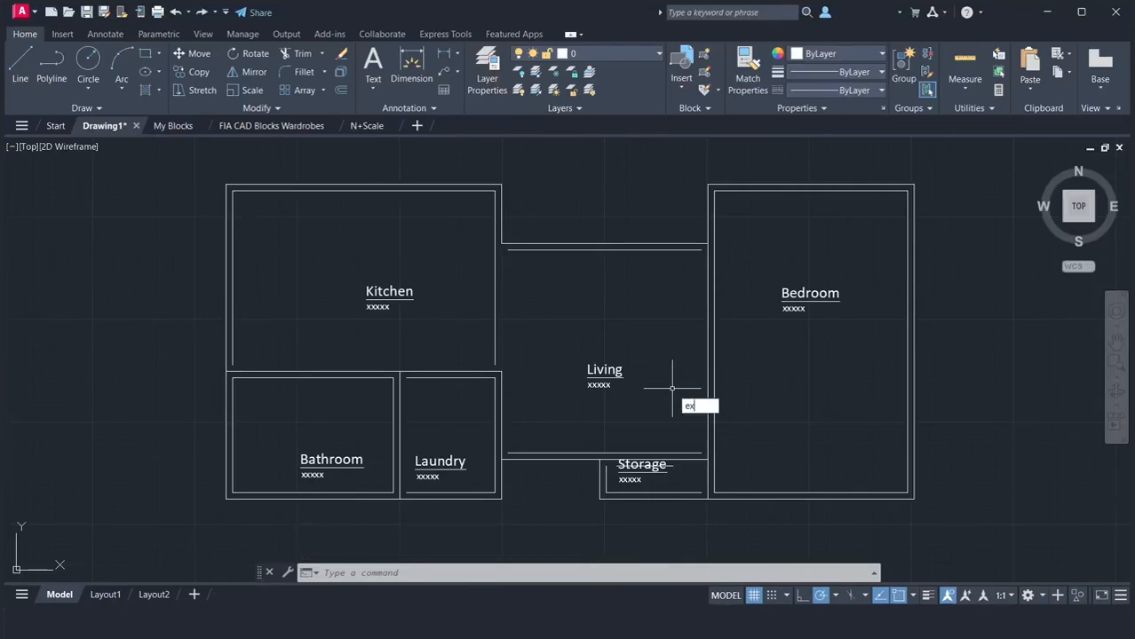
pyautogui.press('Return')
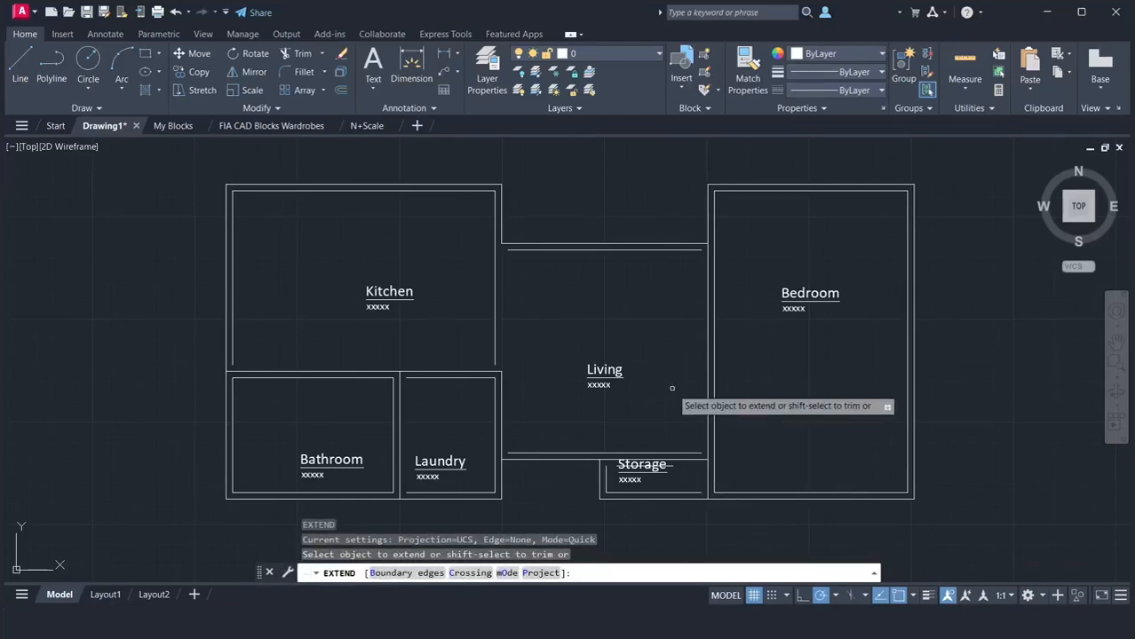
pyautogui.click(235, 349)
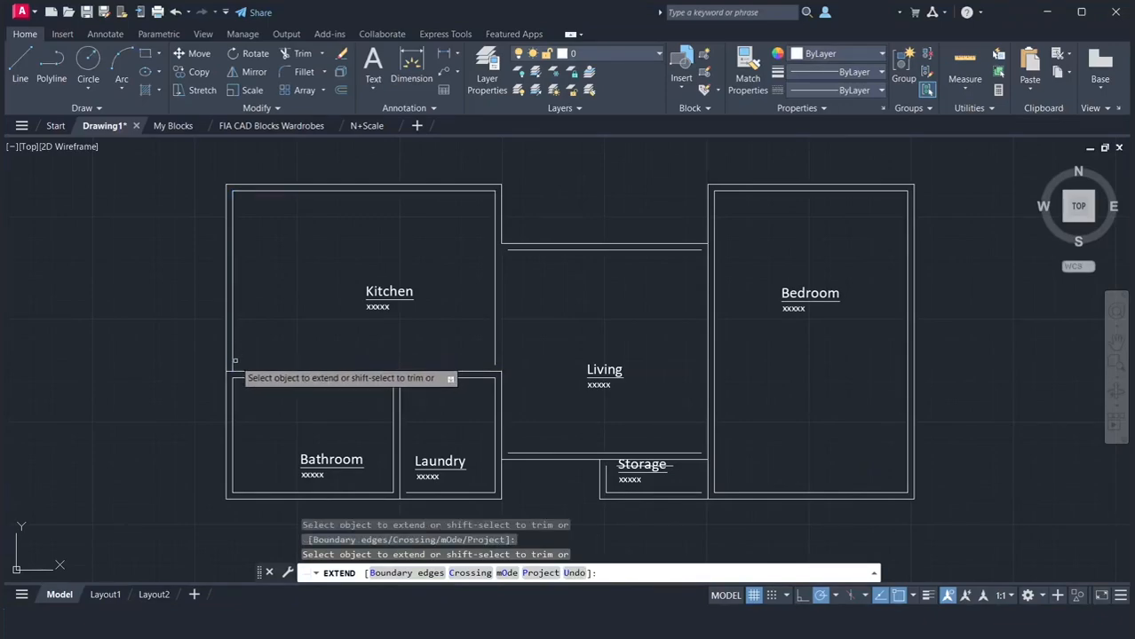
pyautogui.click(236, 359)
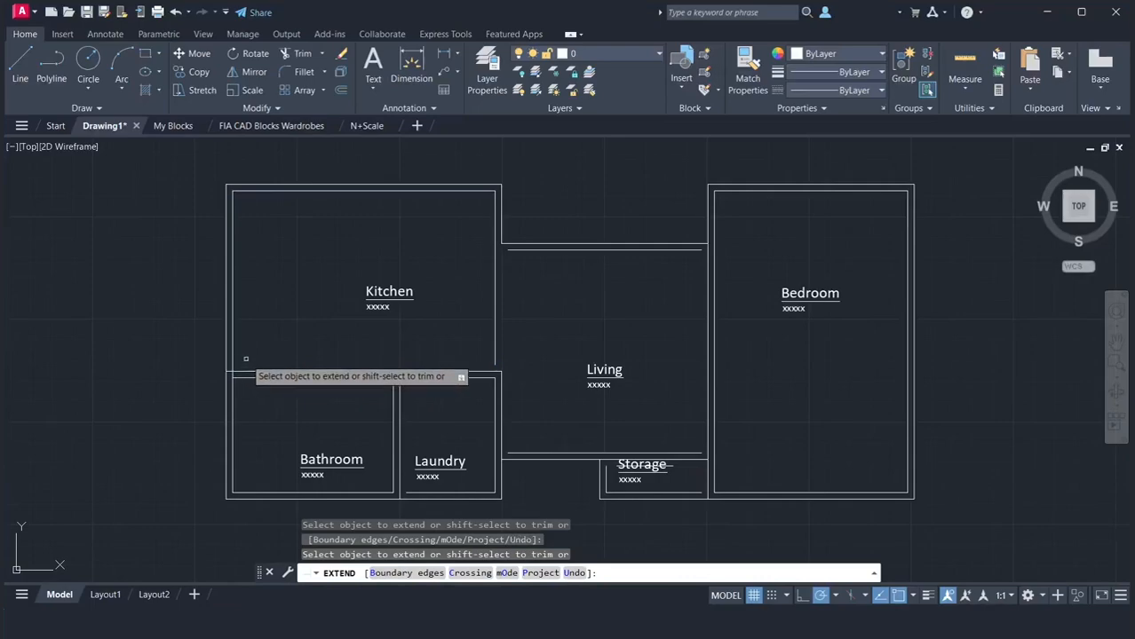
pyautogui.press('Return')
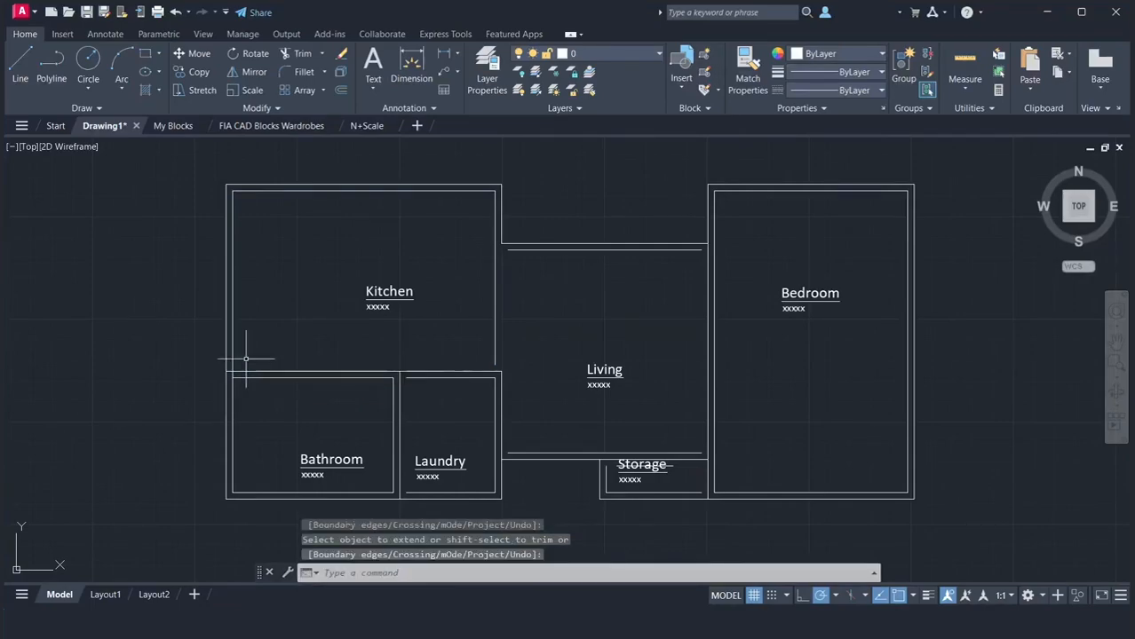
# Trim the Kitchen–Bathroom dividing line's short end that crosses the exterior left wall
pyautogui.write('tr')
pyautogui.press('Return')
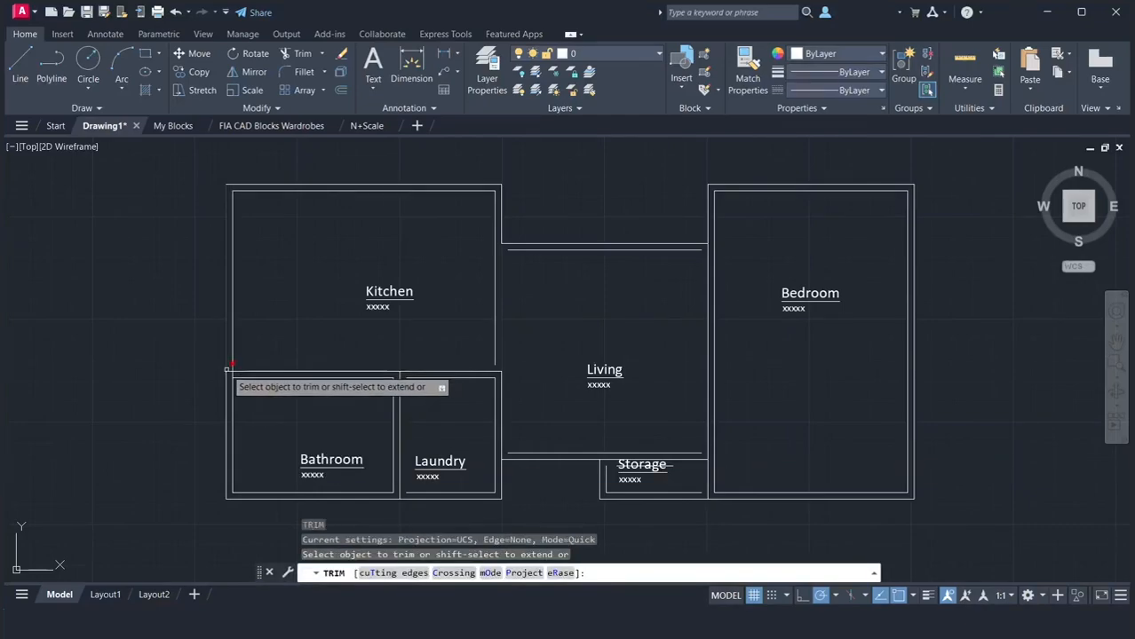
pyautogui.scroll(4, 230, 366)
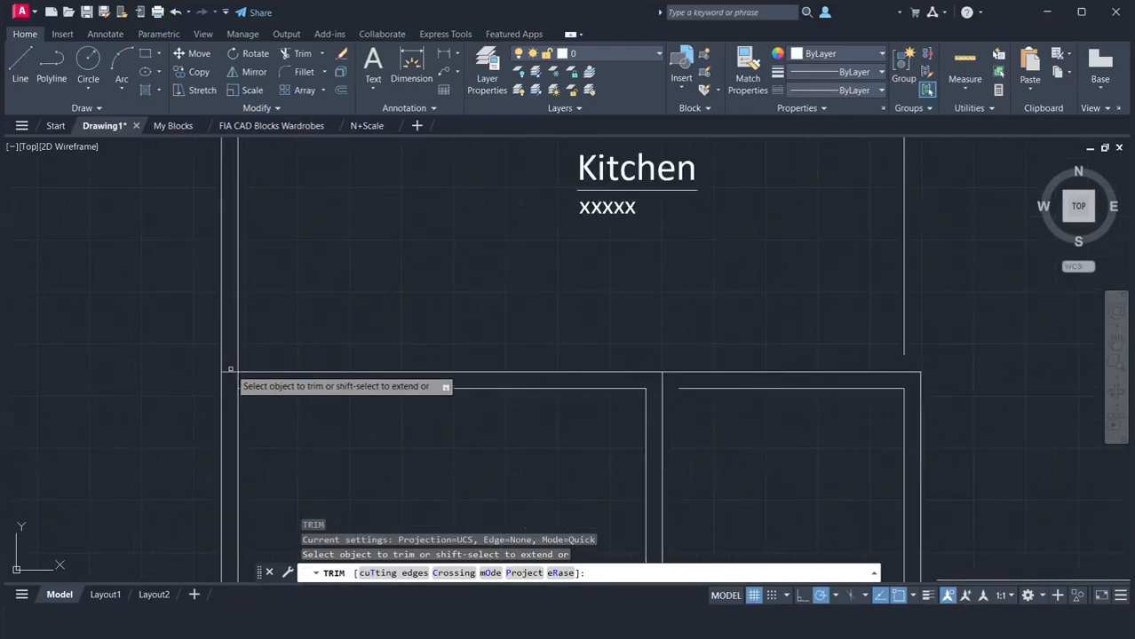
pyautogui.click(227, 373)
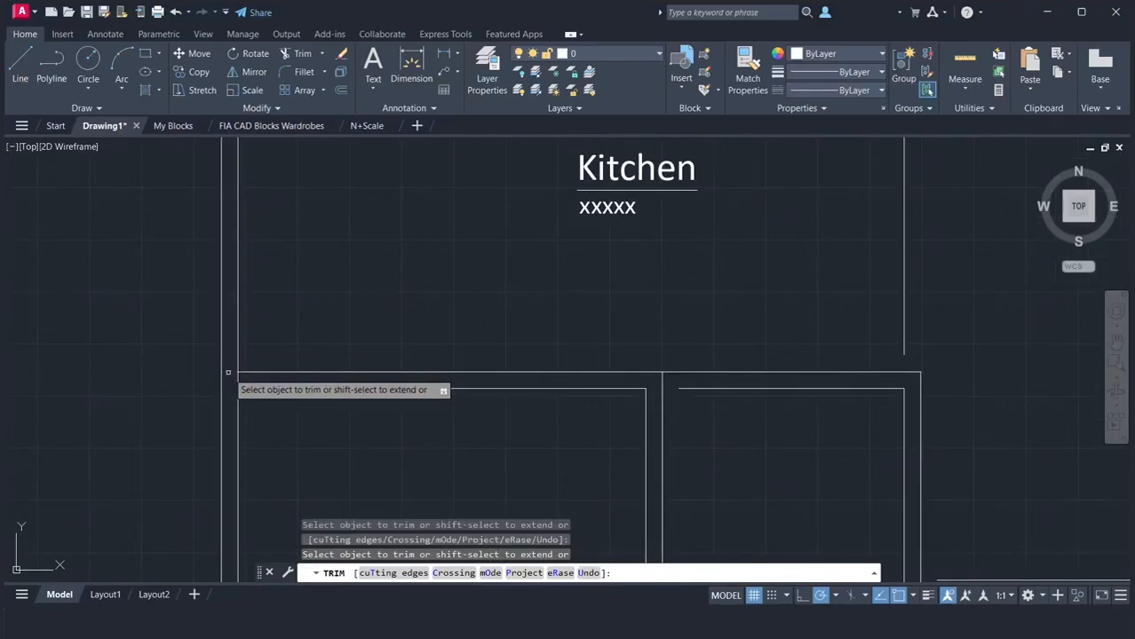
pyautogui.press('Escape')
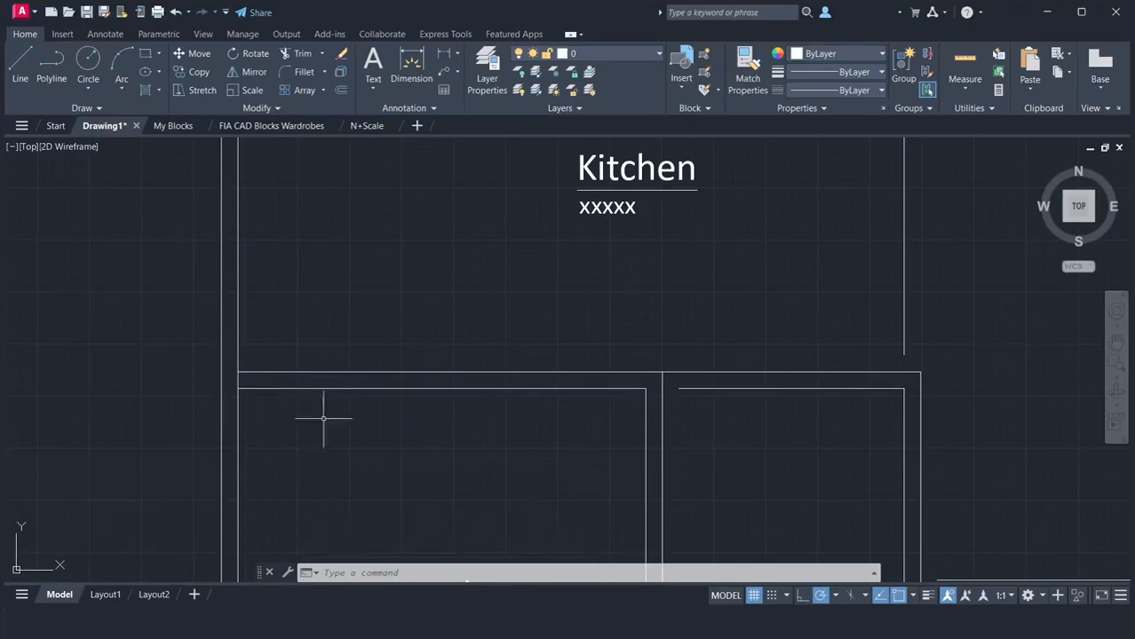
# Extend the Laundry's inner top line left across the partition to the Bathroom's inner top corner
pyautogui.write('ex')
pyautogui.press('Return')
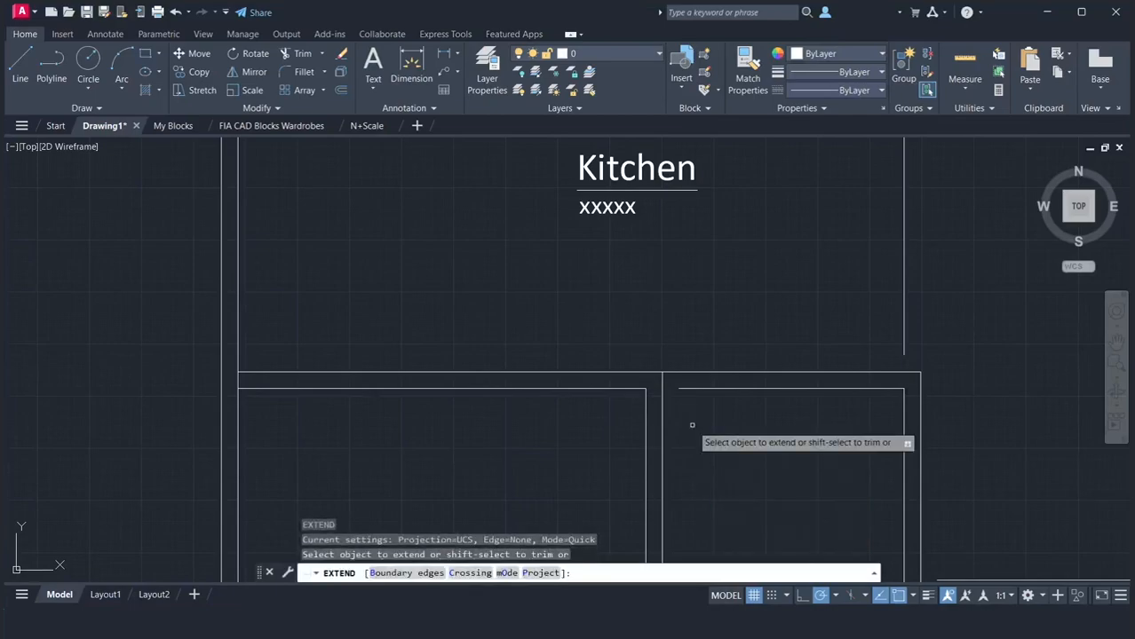
pyautogui.click(682, 388)
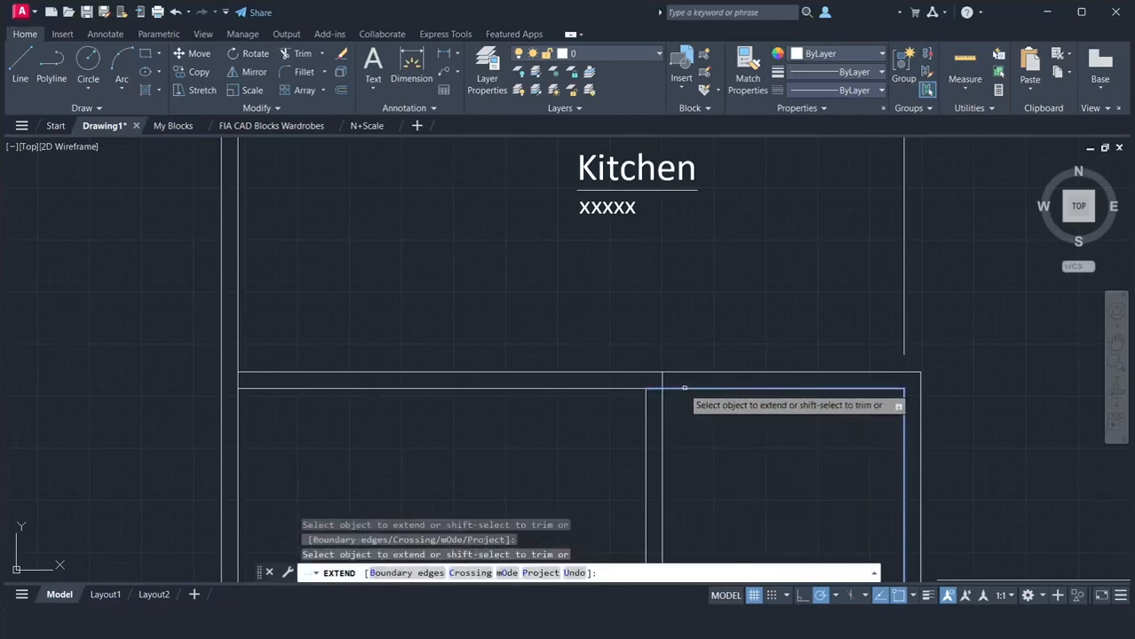
pyautogui.press('Return')
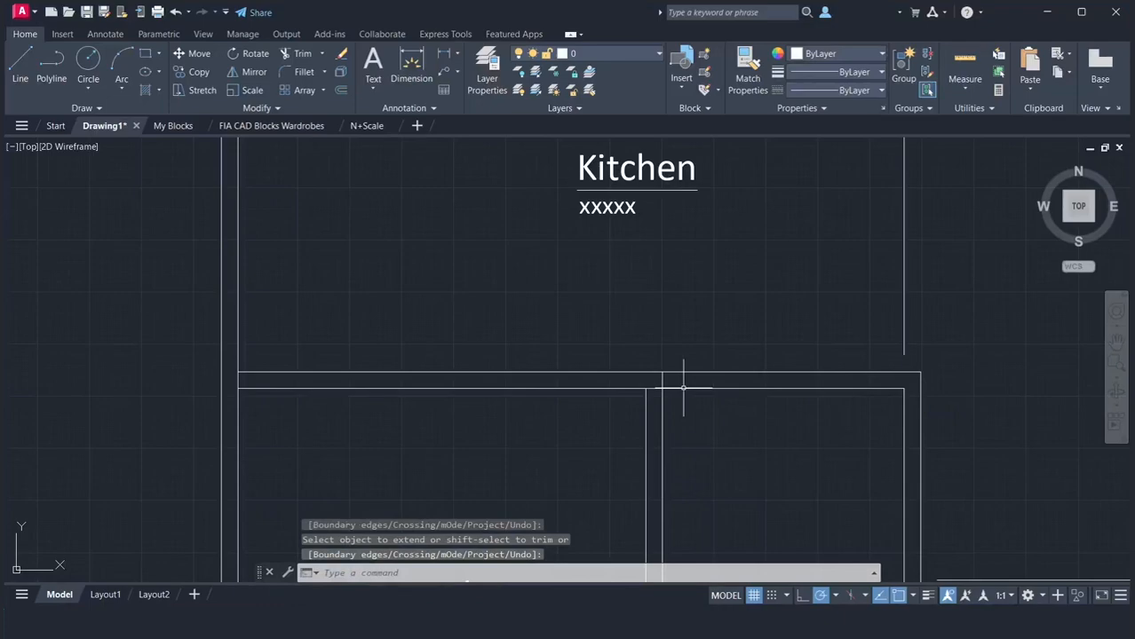
# Trim the Bathroom–Laundry partition line where it crosses the wall below the Kitchen
pyautogui.write('tr')
pyautogui.press('Return')
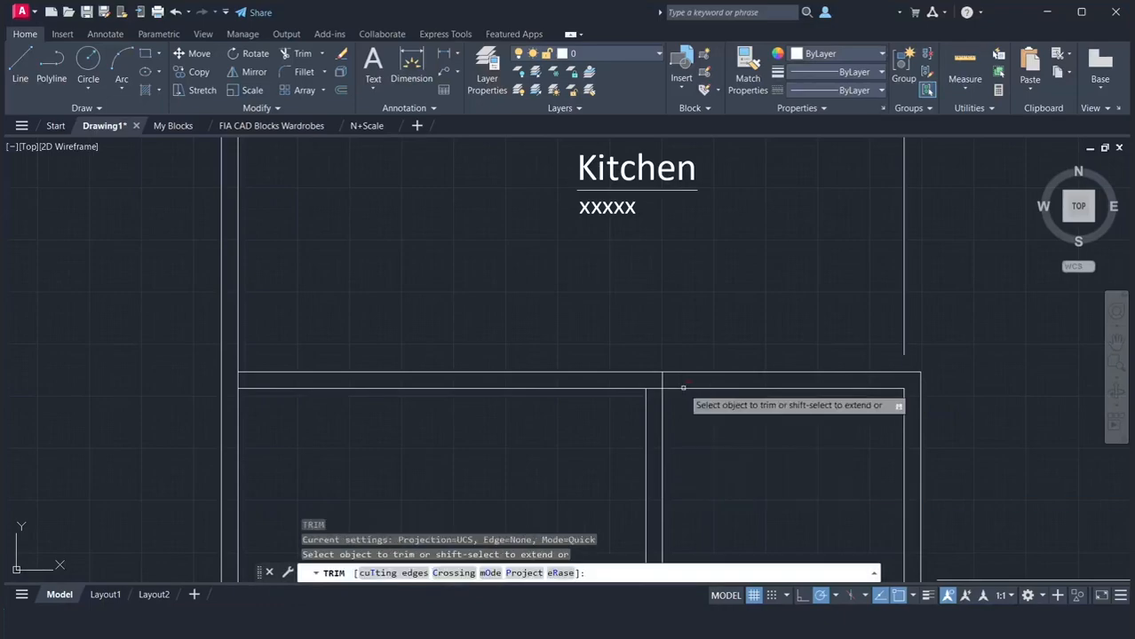
pyautogui.click(662, 380)
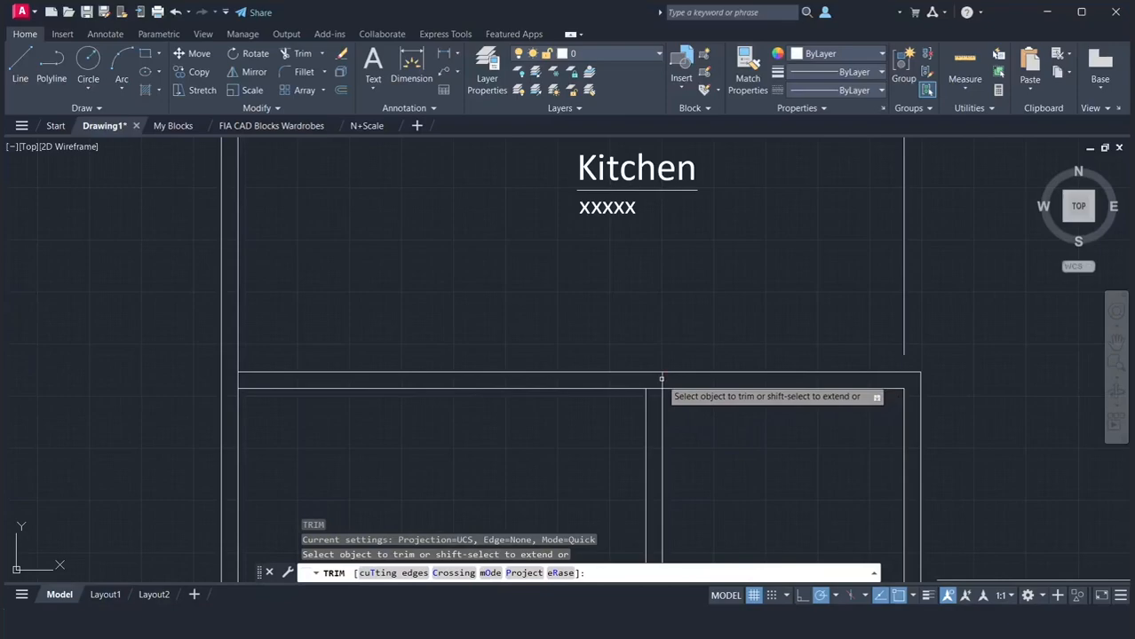
pyautogui.press('Return')
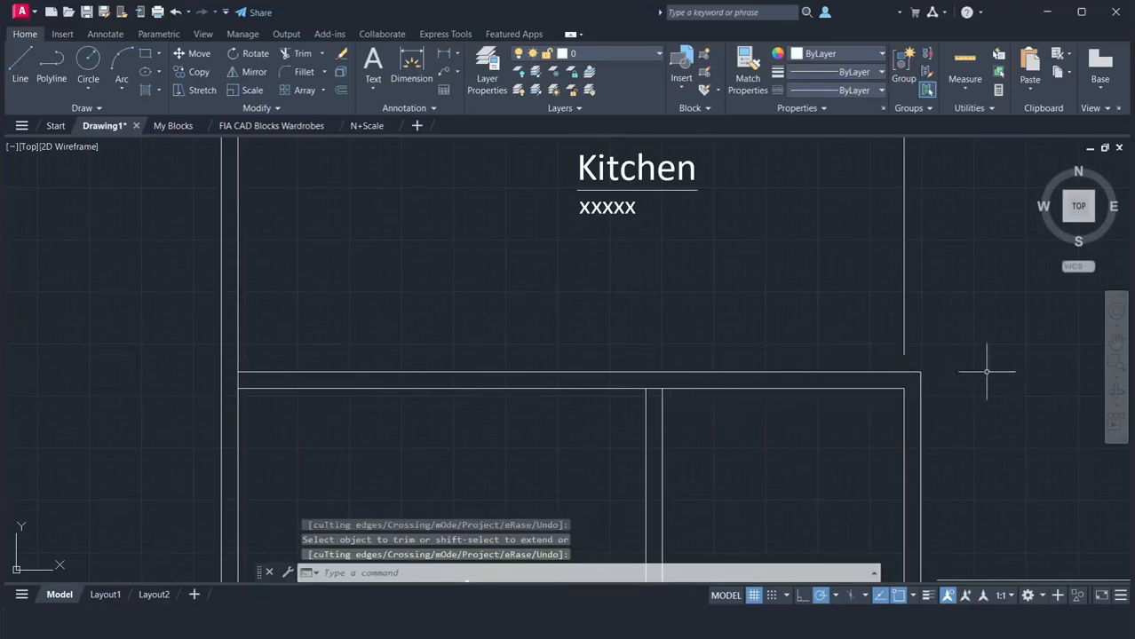
# Extend the Laundry's inner bottom line left across the partition to the Bathroom's inner bottom corner
pyautogui.click(1117, 351)
pyautogui.moveTo(804, 452)
pyautogui.mouseDown()
pyautogui.moveTo(668, 340)
pyautogui.moveTo(645, 286)
pyautogui.moveTo(609, 255)
pyautogui.mouseUp()
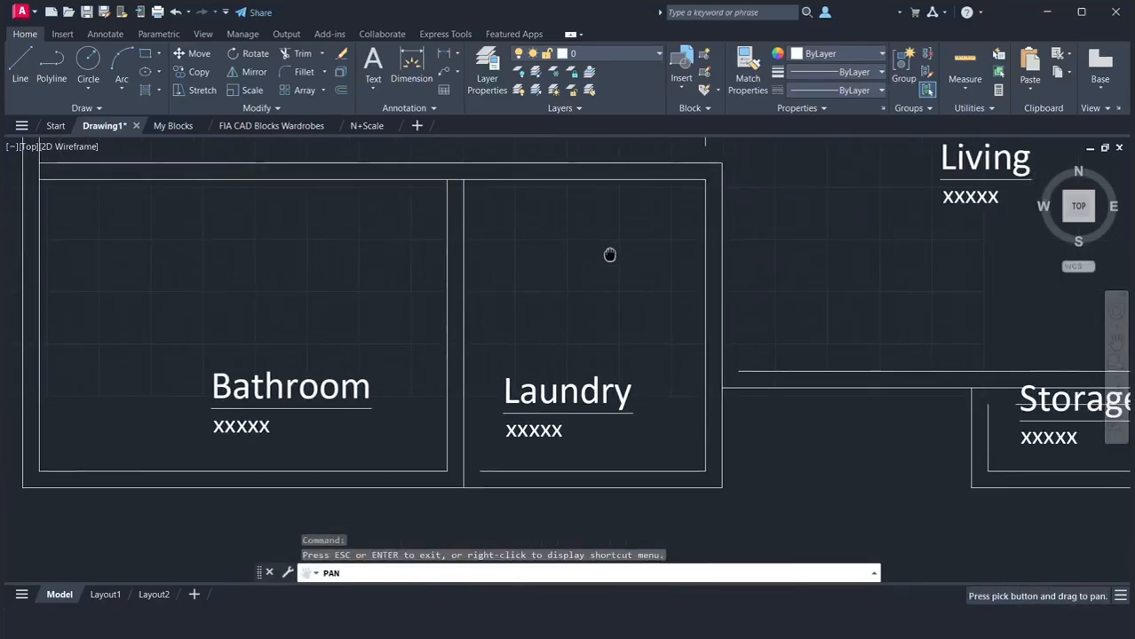
pyautogui.rightClick(609, 253)
pyautogui.click(622, 261)
pyautogui.write('ex')
pyautogui.press('Return')
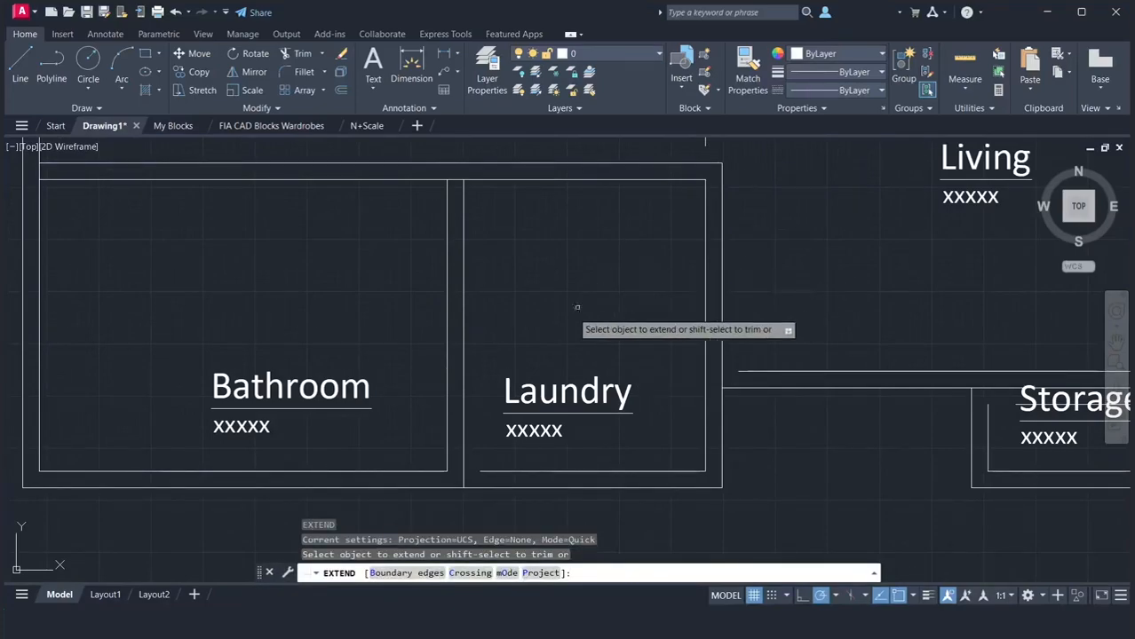
pyautogui.click(483, 469)
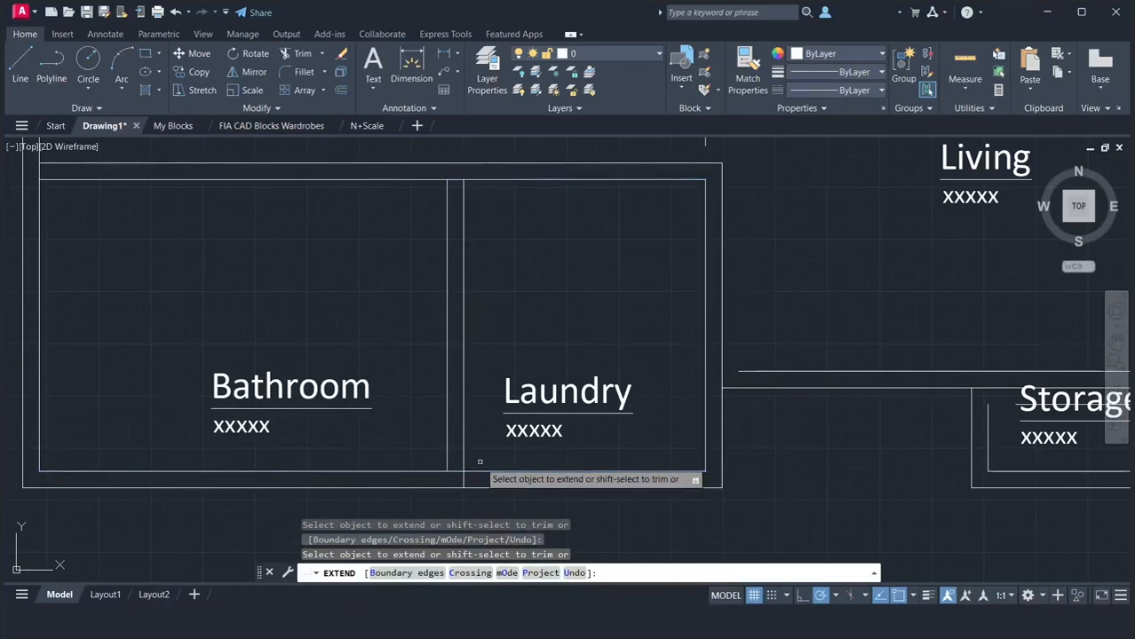
pyautogui.press('Return')
# Trim the Bathroom–Laundry partition line where it crosses the exterior bottom wall
pyautogui.write('tr')
pyautogui.press('Return')
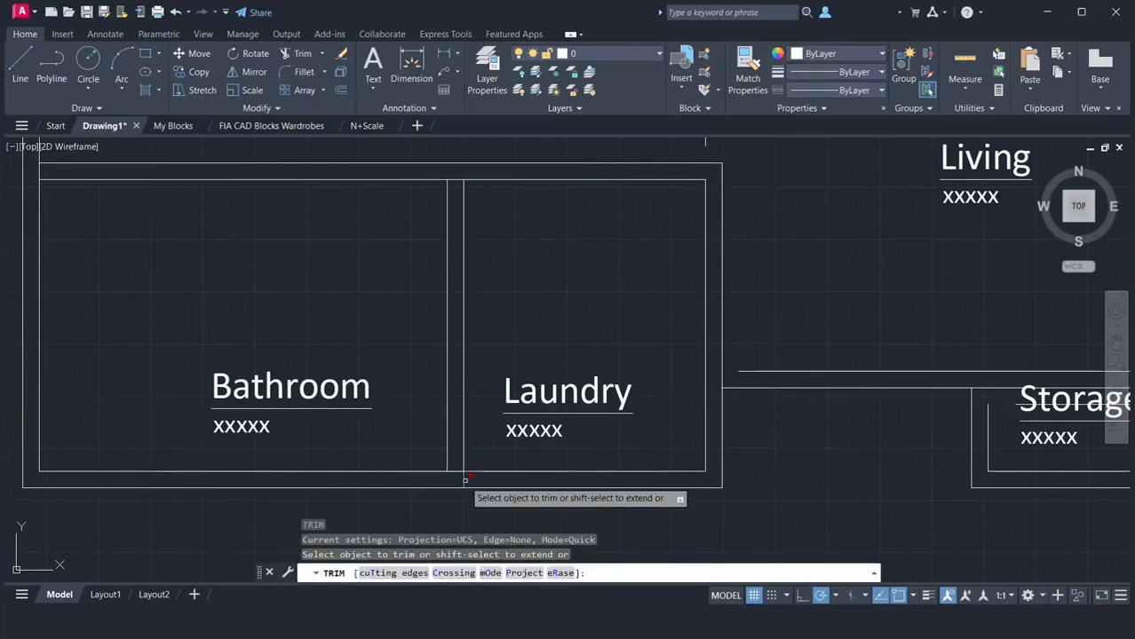
pyautogui.click(465, 479)
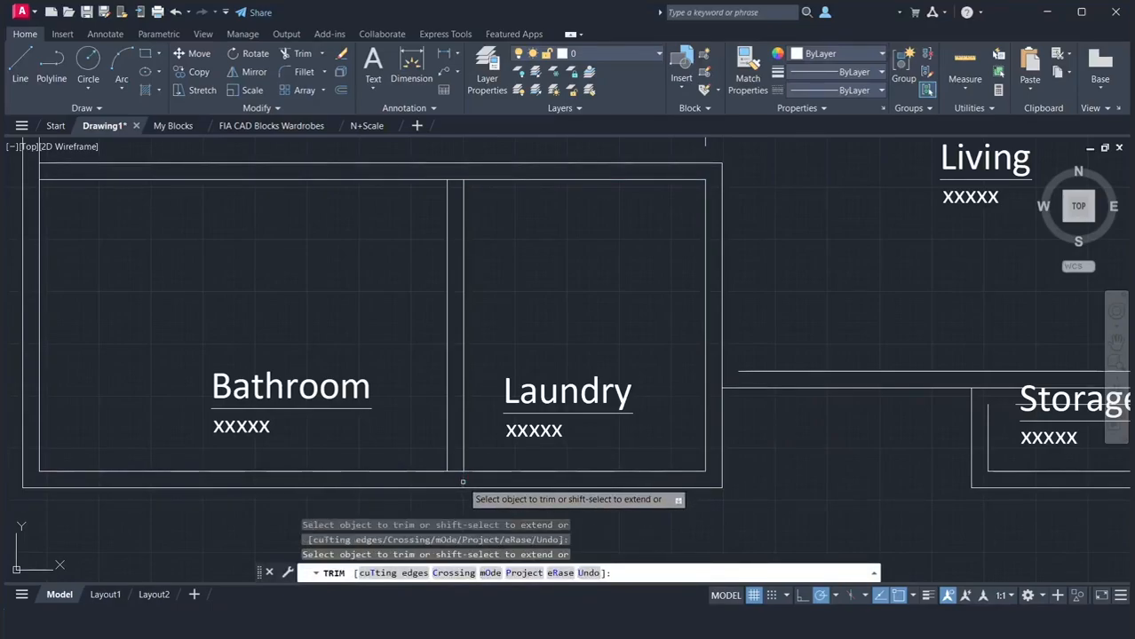
pyautogui.press('Return')
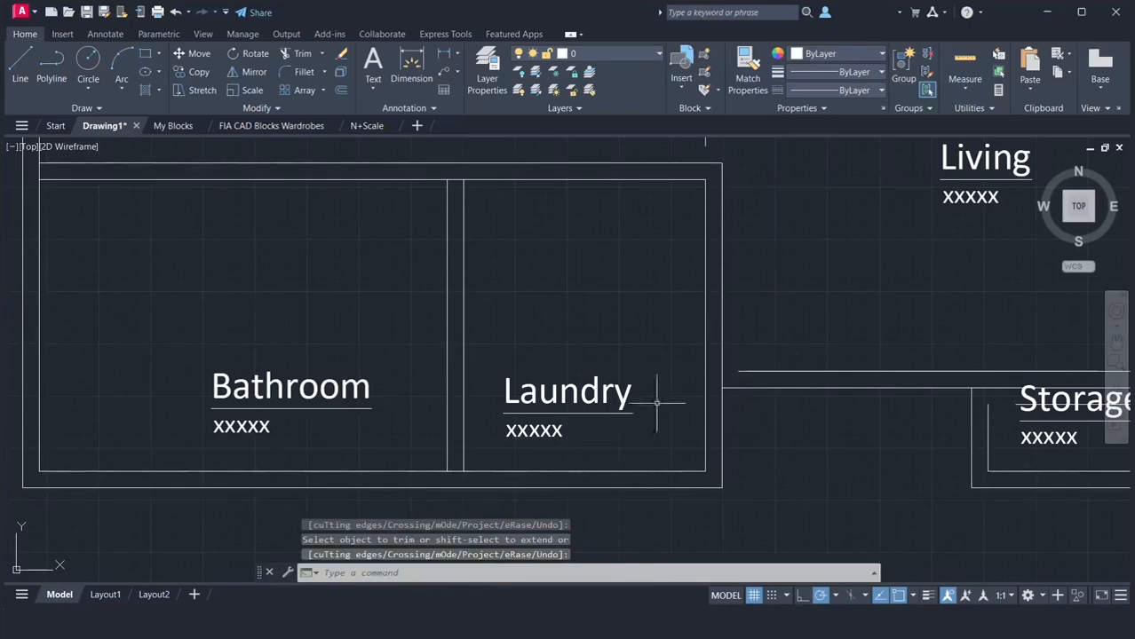
# Extend the Living's inner bottom line left to the Laundry's inner right line
pyautogui.write('e')
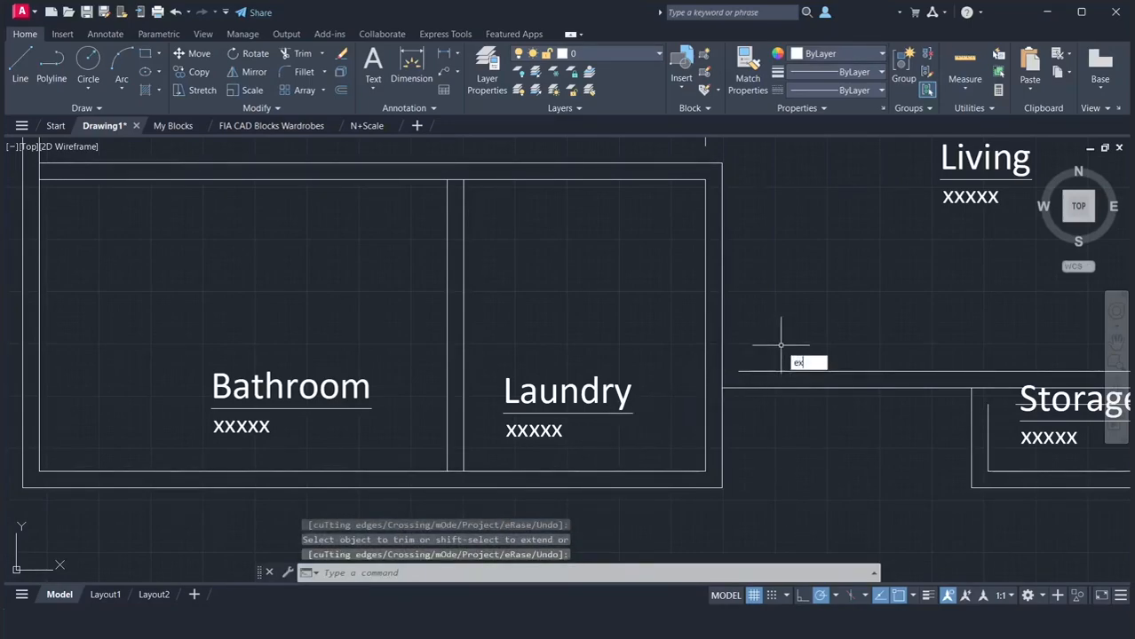
pyautogui.write('x')
pyautogui.press('Return')
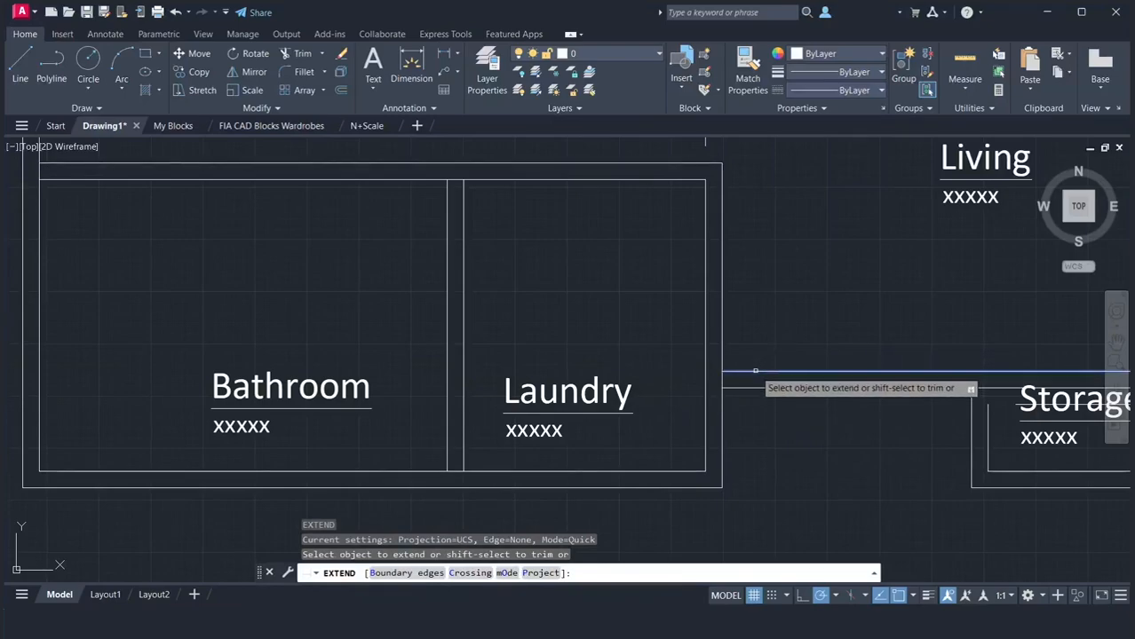
pyautogui.click(753, 371)
pyautogui.press('Return')
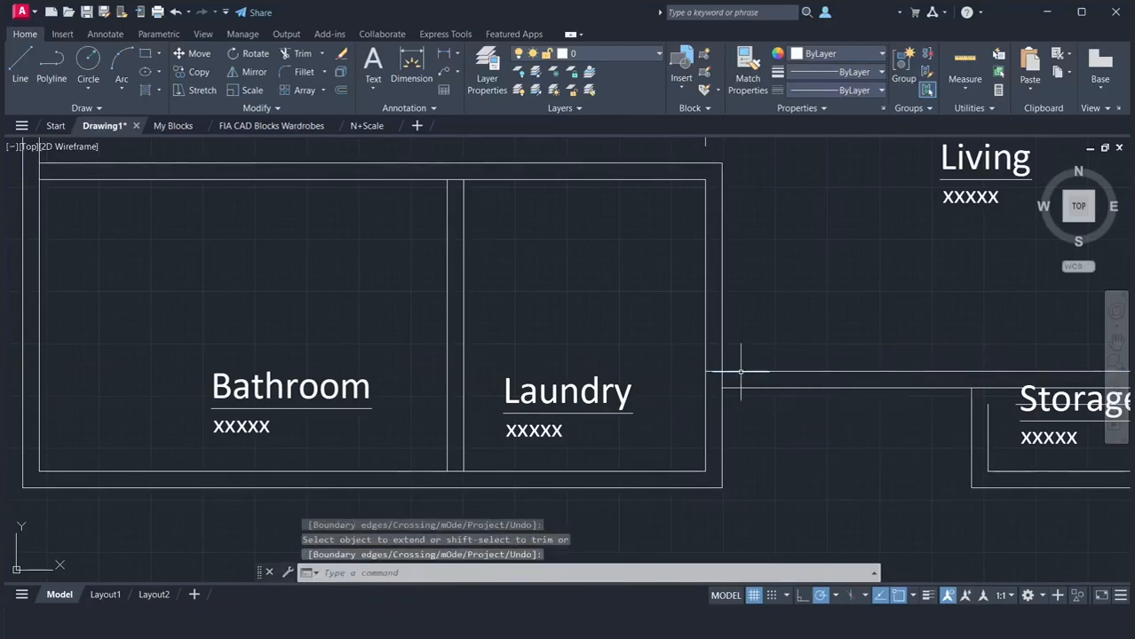
# Trim the Laundry's outer right line between the two lines of the Living's bottom wall
pyautogui.write('tr')
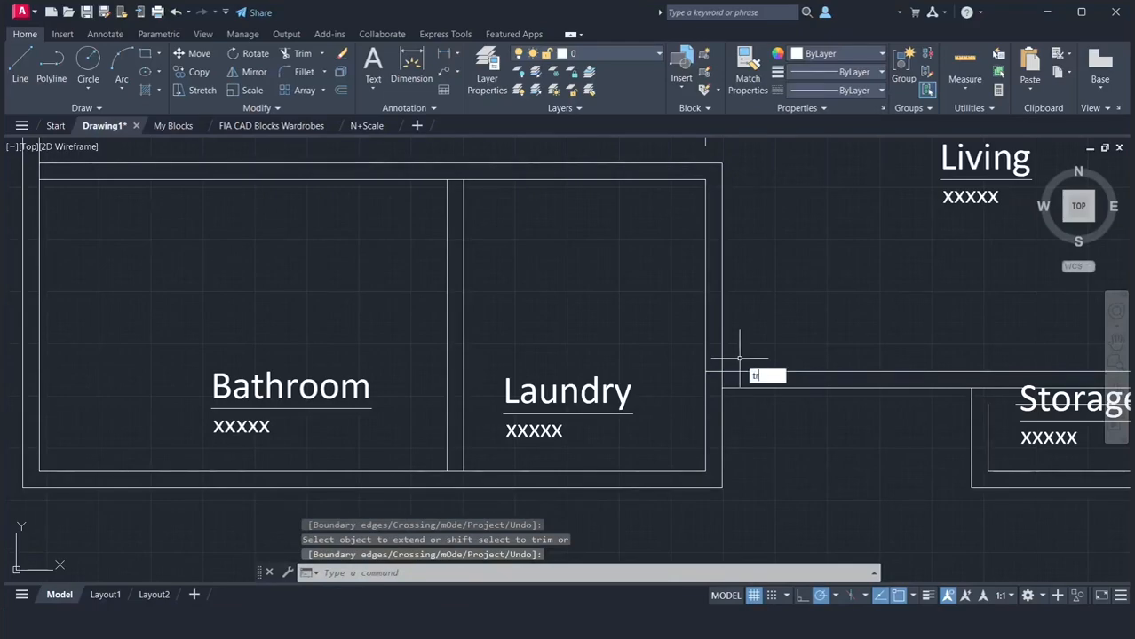
pyautogui.press('Return')
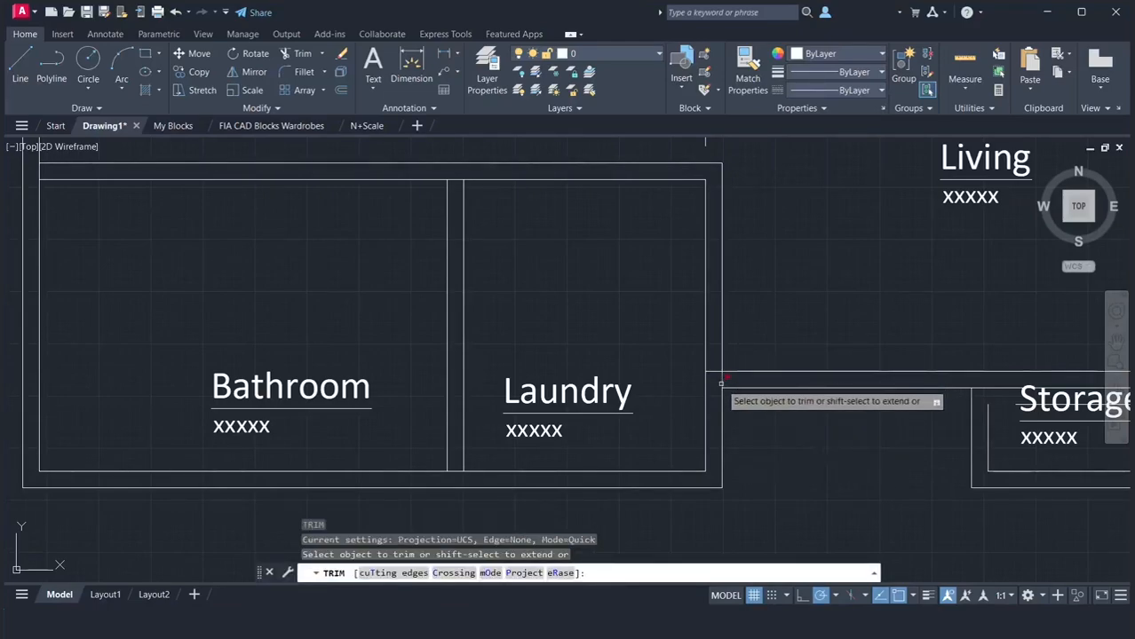
pyautogui.click(721, 379)
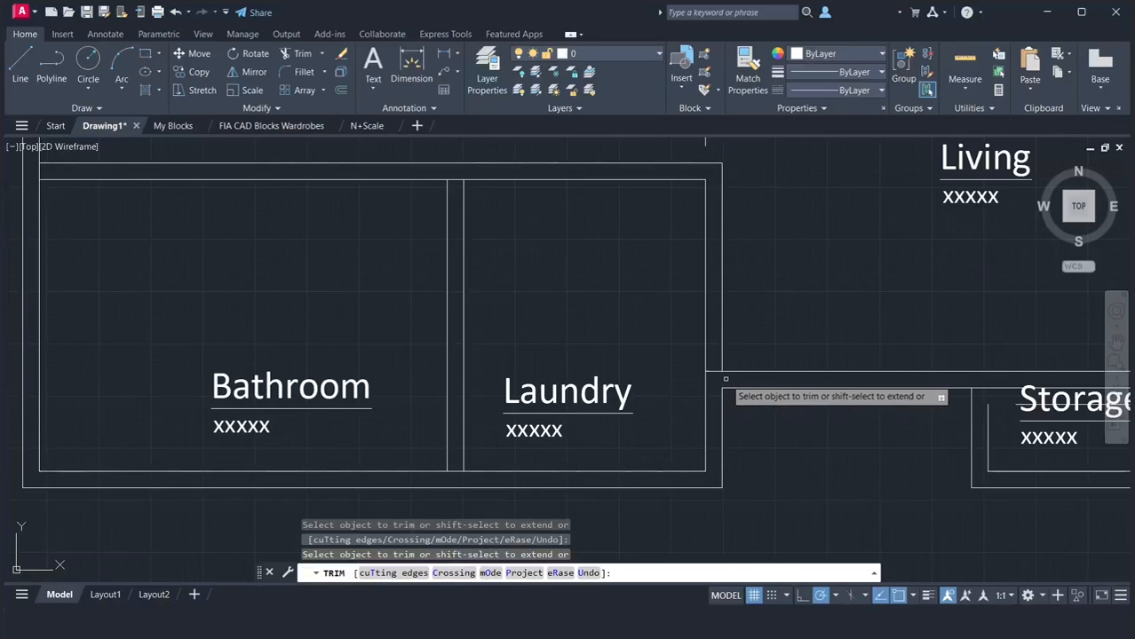
pyautogui.press('Return')
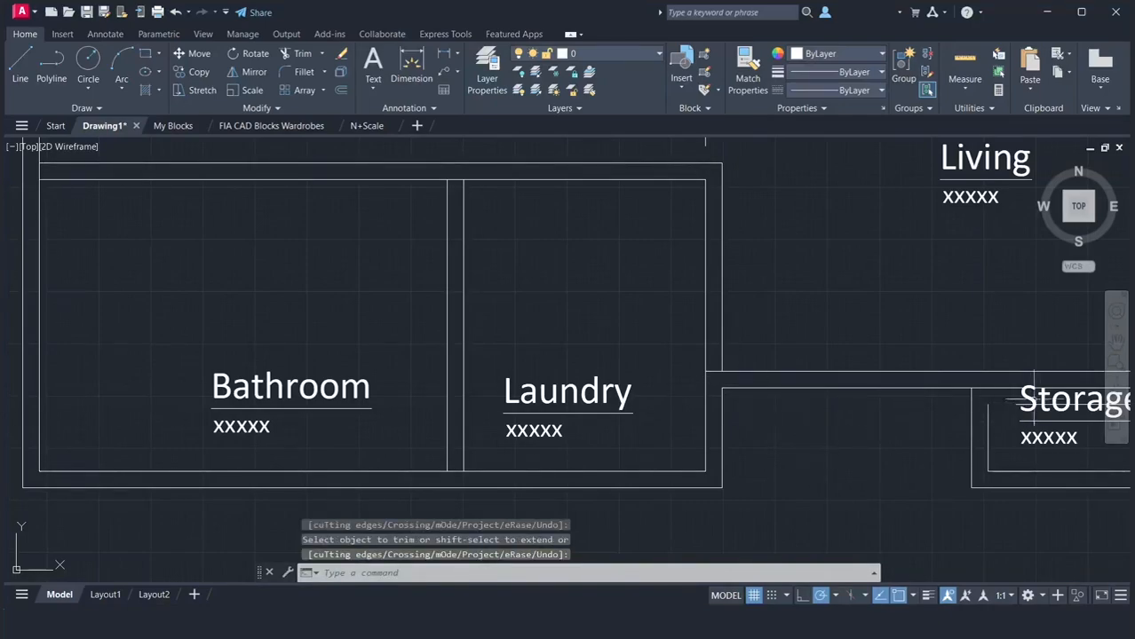
# Extend the Storage's inner left line up to the Living's inner bottom line, and the Storage and Living inner bottom lines right to the Bedroom wall
pyautogui.click(1116, 342)
pyautogui.moveTo(1004, 362); pyautogui.dragTo(572, 369)
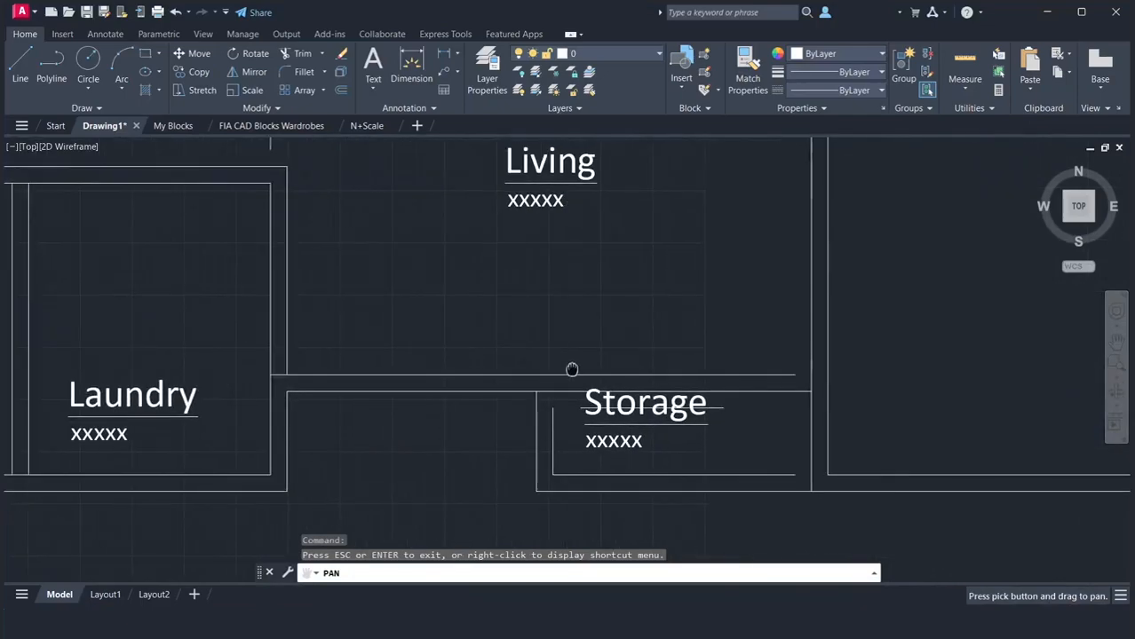
pyautogui.press('Escape')
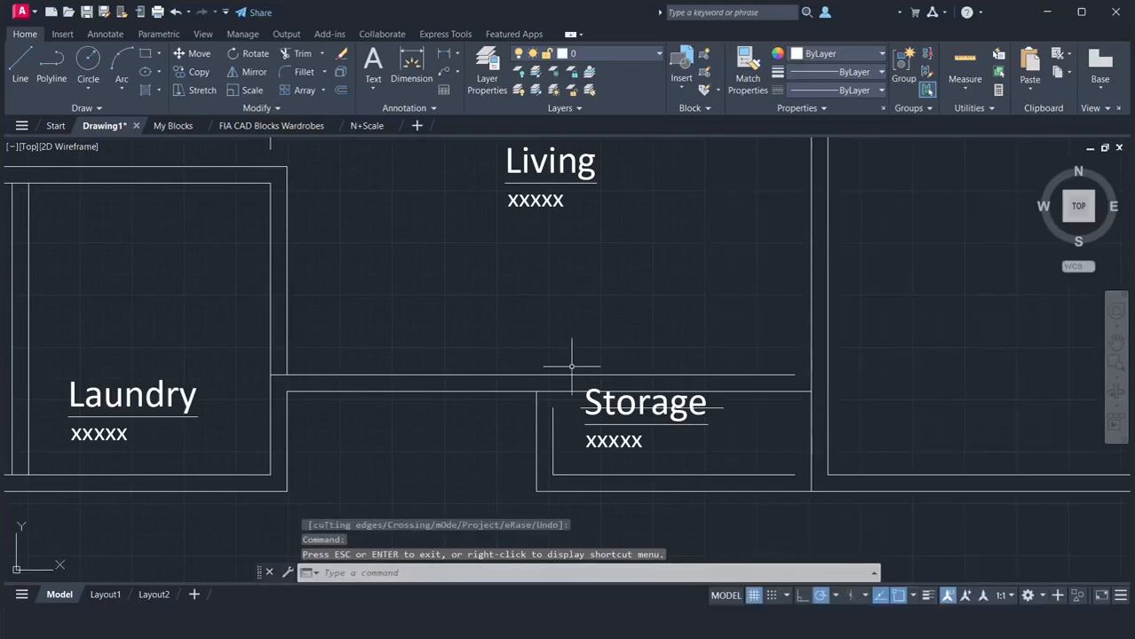
pyautogui.write('ex')
pyautogui.press('Return')
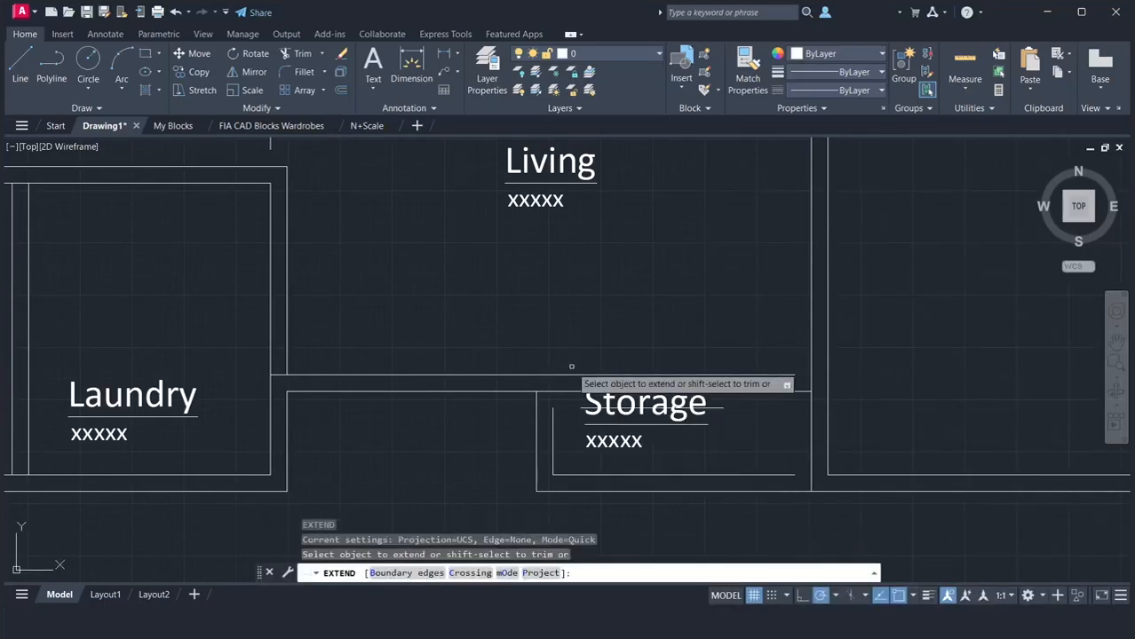
pyautogui.click(552, 408)
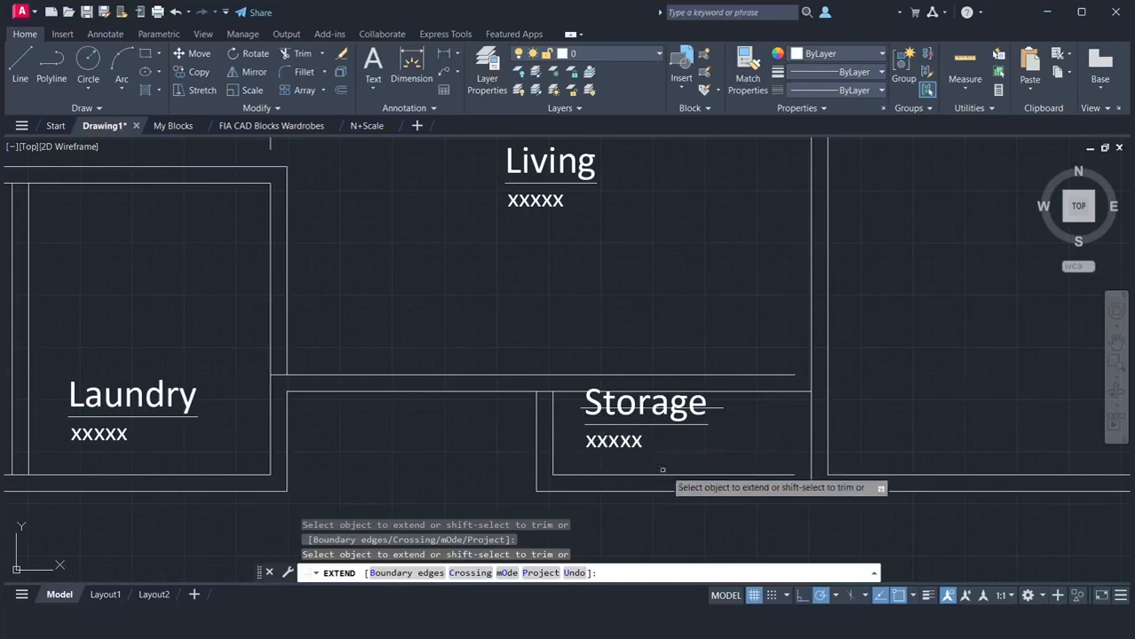
pyautogui.click(771, 476)
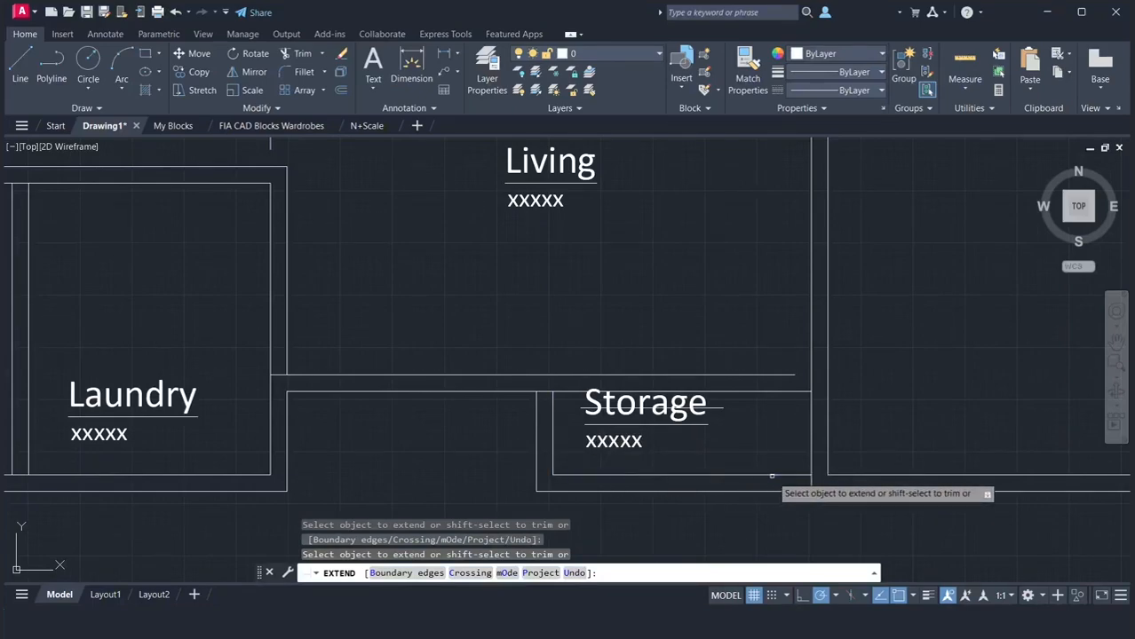
pyautogui.click(553, 404)
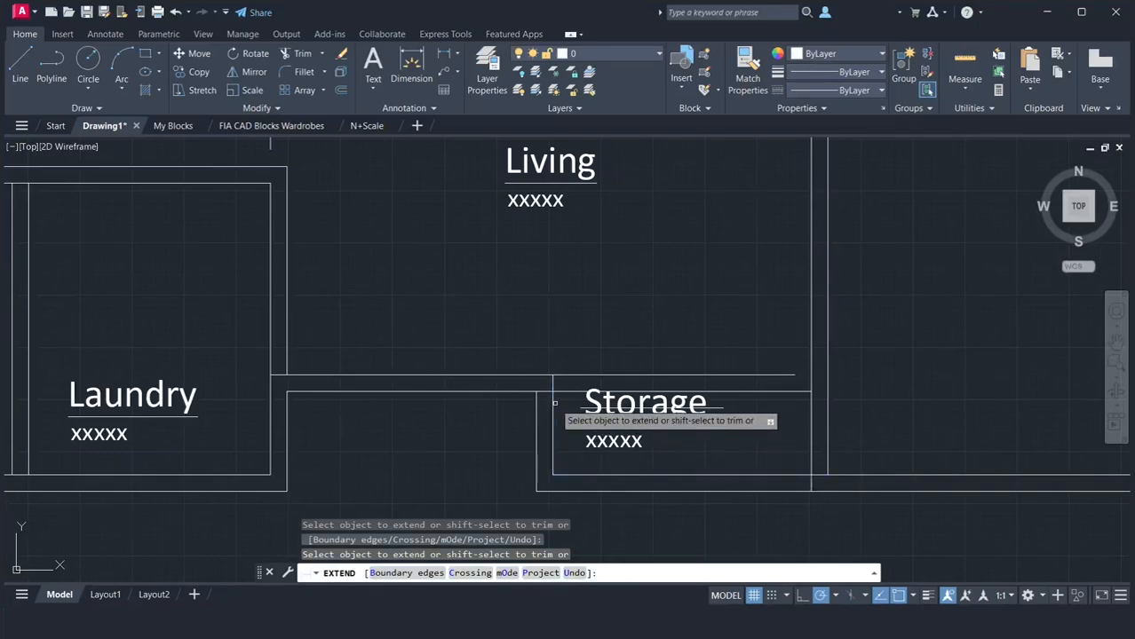
pyautogui.click(750, 375)
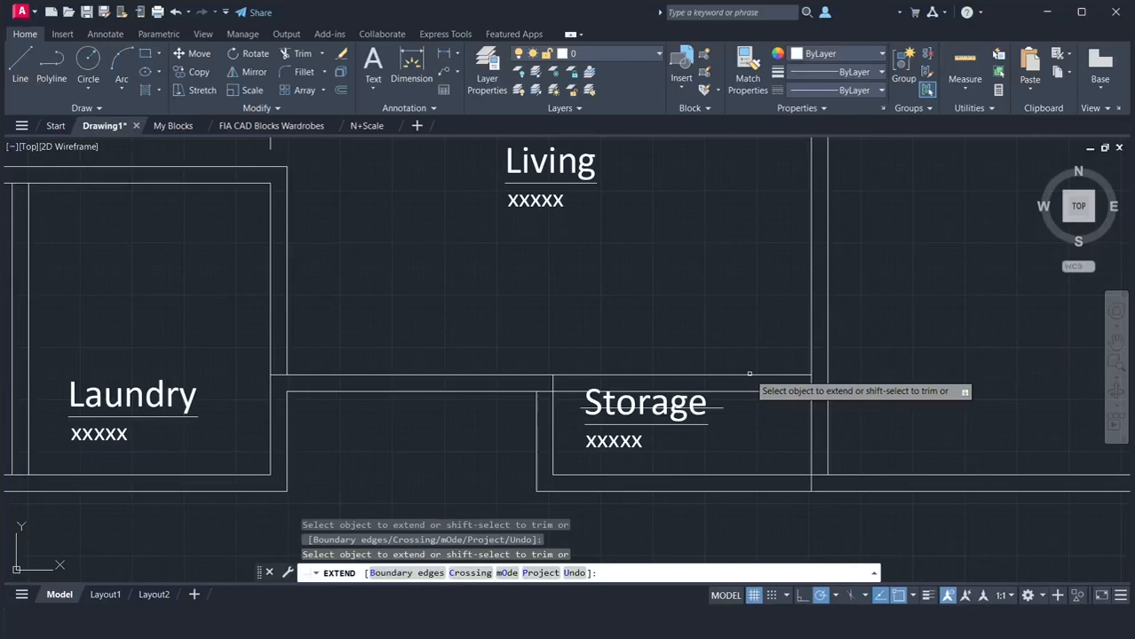
# Trim the Living's outer bottom line inside the Storage's left wall and the Bedroom's left wall line inside the exterior bottom wall
pyautogui.press('Return')
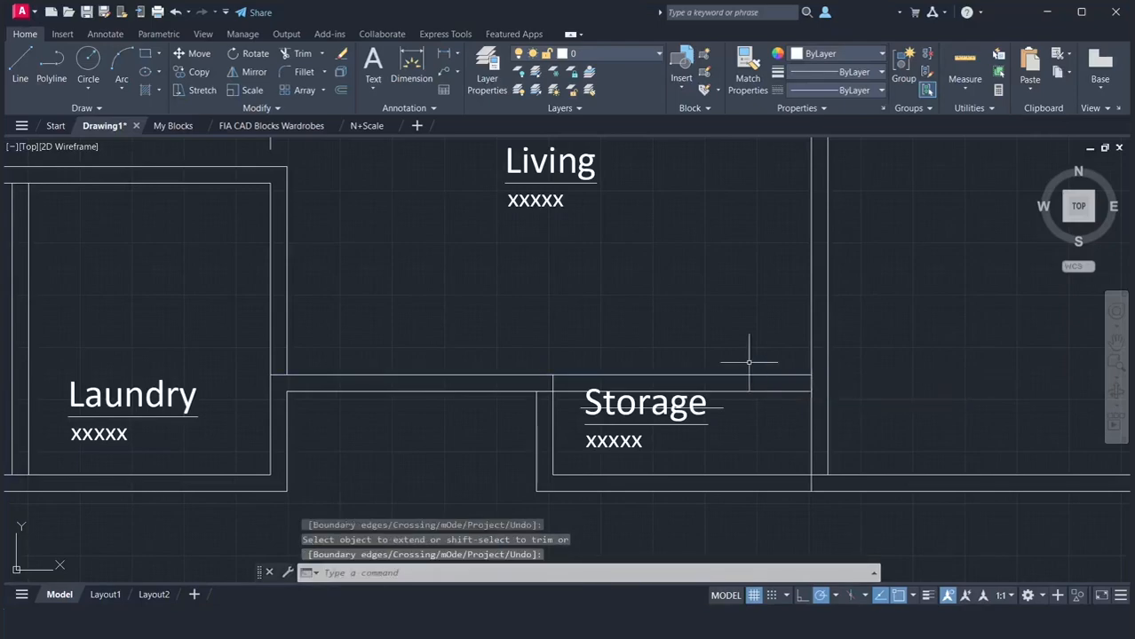
pyautogui.write('tr')
pyautogui.press('Return')
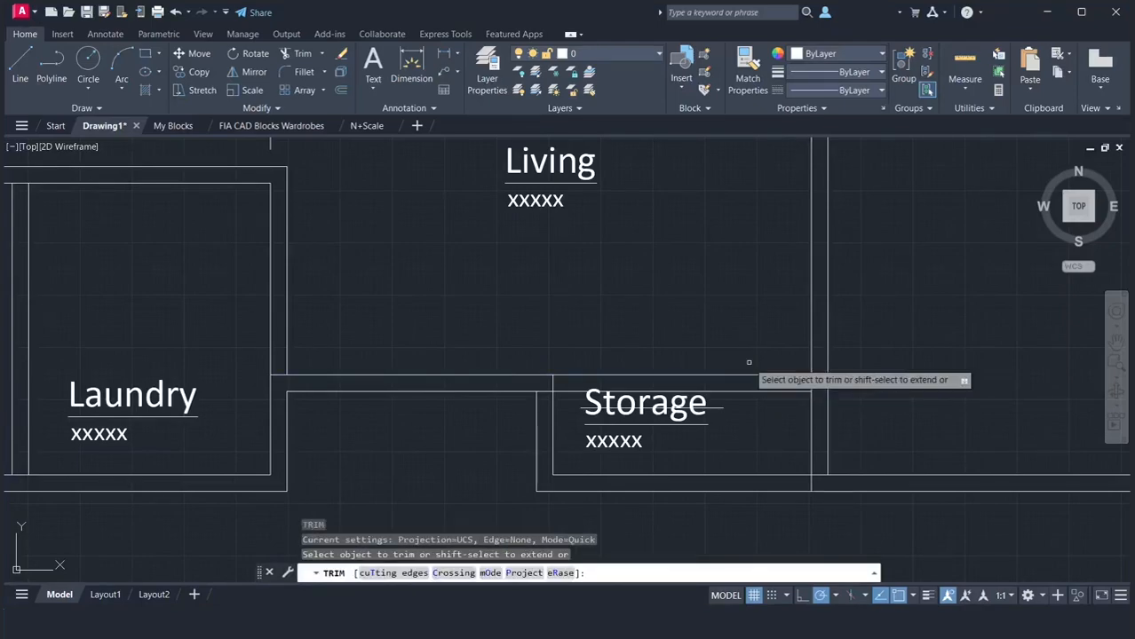
pyautogui.click(545, 392)
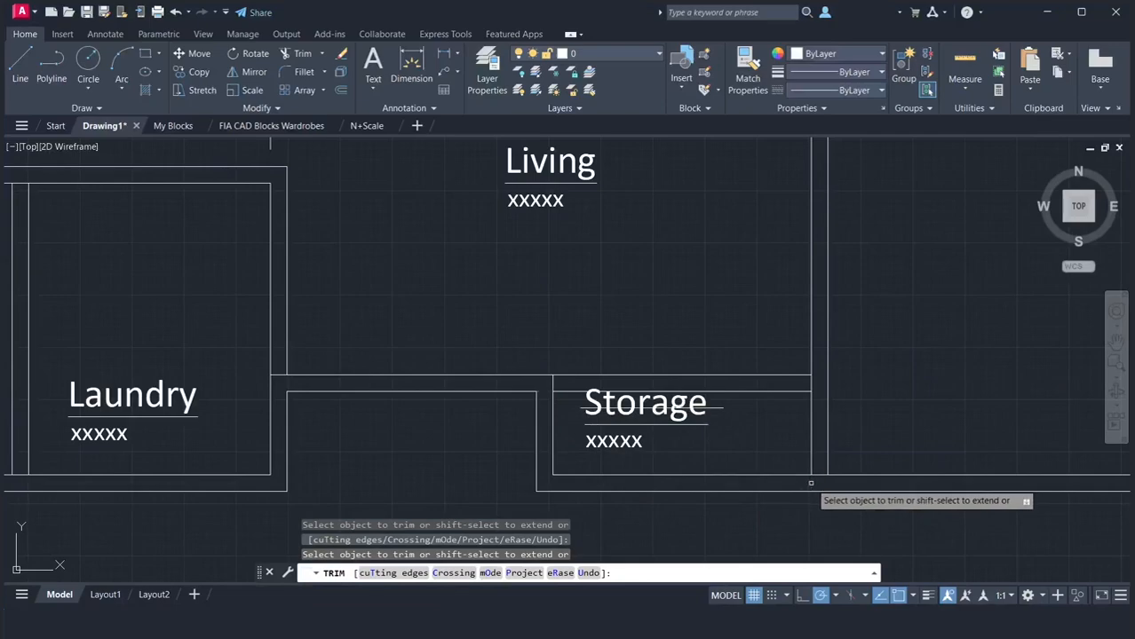
pyautogui.press('Return')
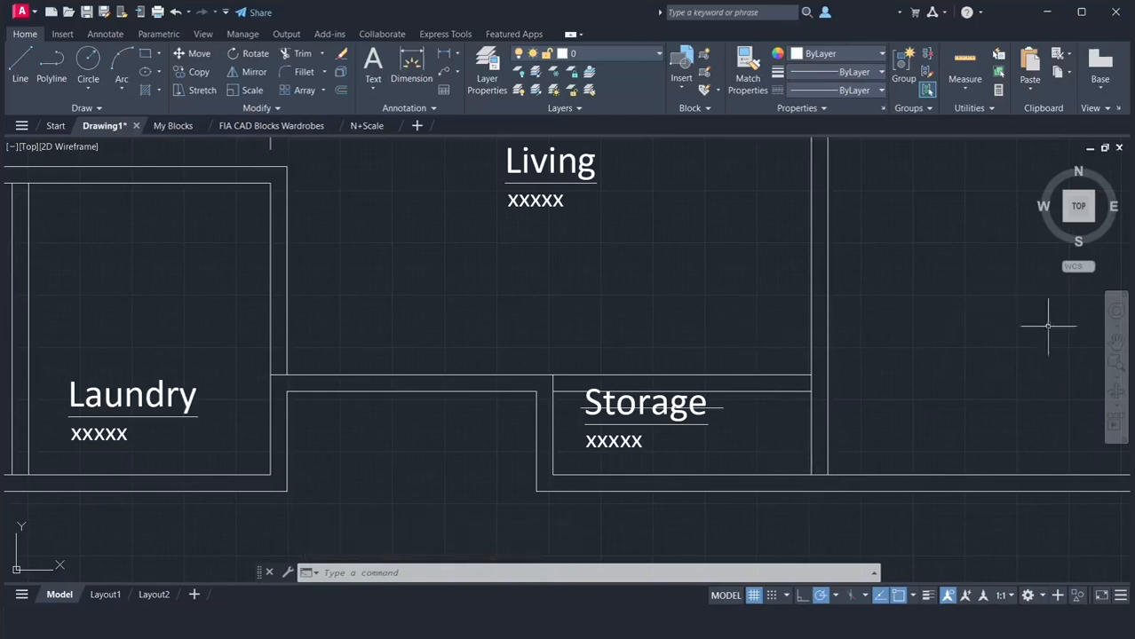
# Extend the Living's inner top line left to the Kitchen's inner right line and right to the Bedroom's inner left line
pyautogui.click(1115, 343)
pyautogui.moveTo(939, 307)
pyautogui.mouseDown()
pyautogui.moveTo(863, 393)
pyautogui.moveTo(846, 390)
pyautogui.mouseUp()
pyautogui.scroll(-2, 844, 359)
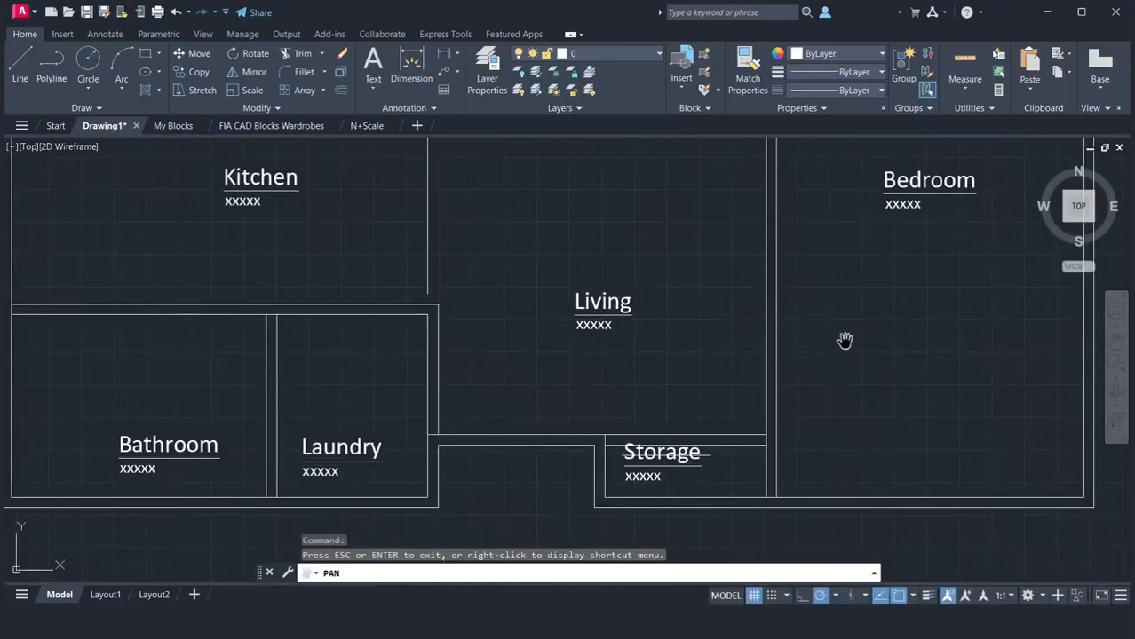
pyautogui.moveTo(837, 340)
pyautogui.mouseDown()
pyautogui.moveTo(834, 400)
pyautogui.moveTo(856, 472)
pyautogui.mouseUp()
pyautogui.moveTo(857, 336)
pyautogui.mouseDown()
pyautogui.moveTo(841, 451)
pyautogui.moveTo(814, 452)
pyautogui.mouseUp()
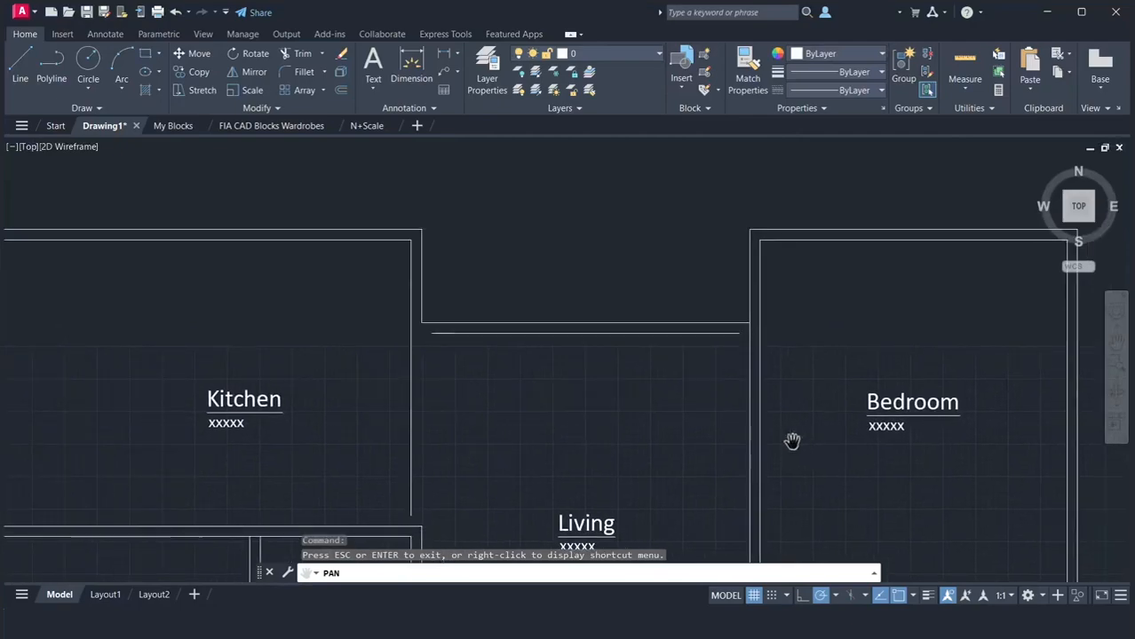
pyautogui.press('Escape')
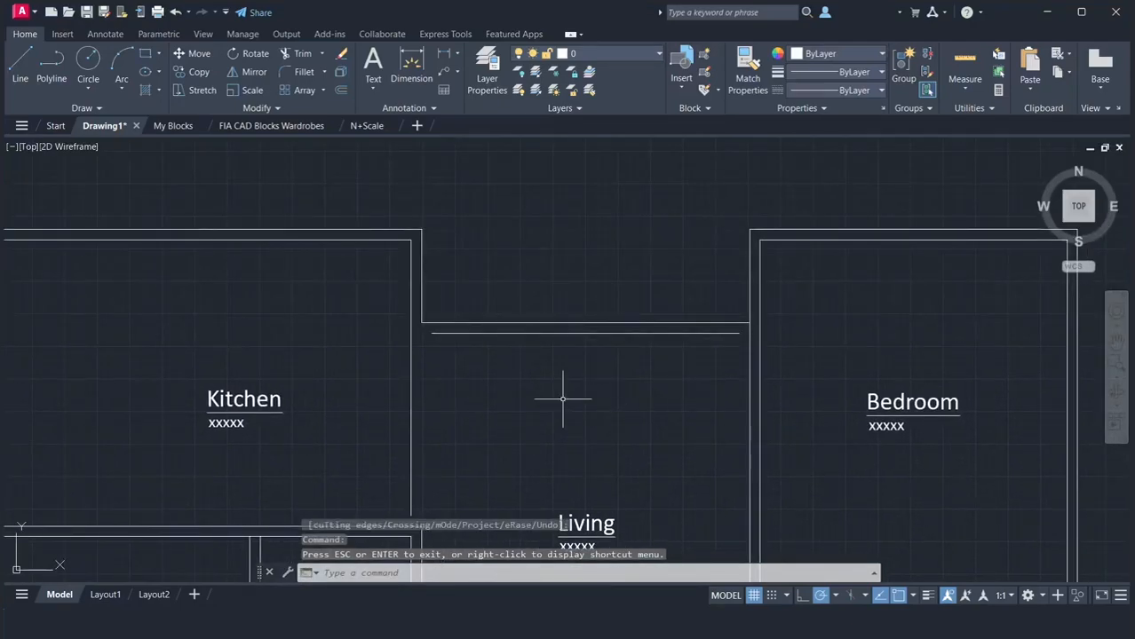
pyautogui.write('ex')
pyautogui.press('Return')
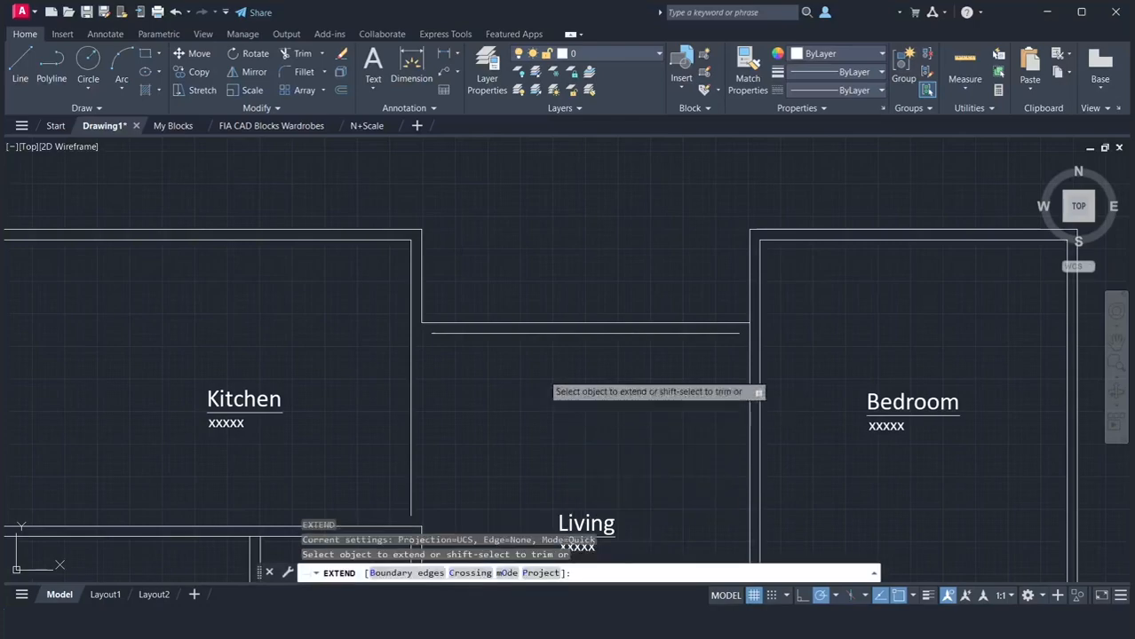
pyautogui.click(468, 334)
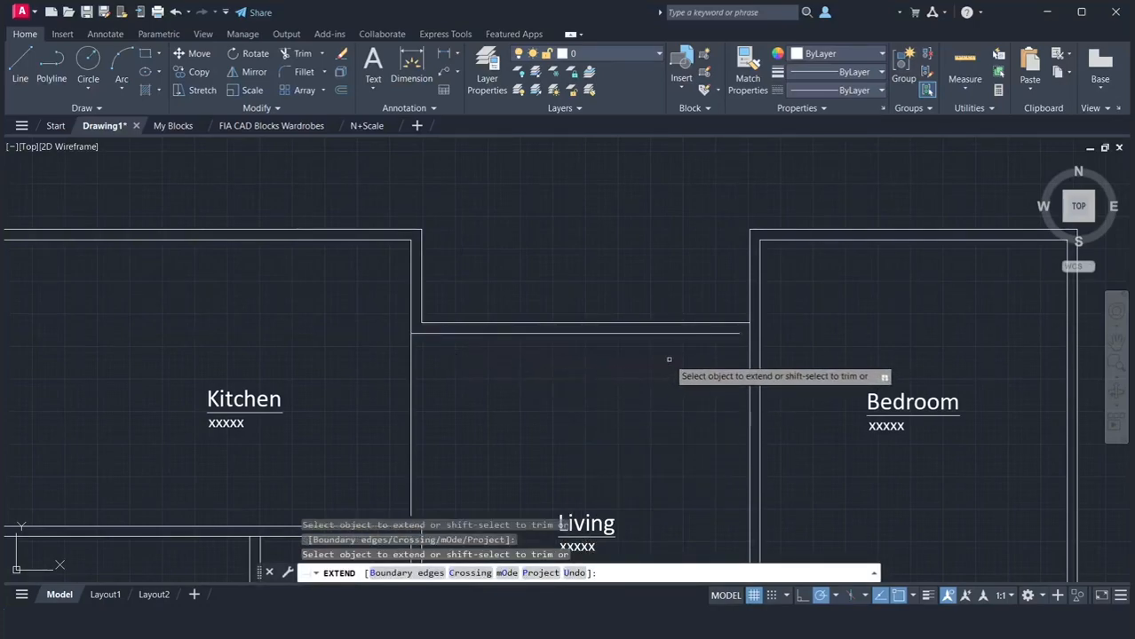
pyautogui.click(727, 334)
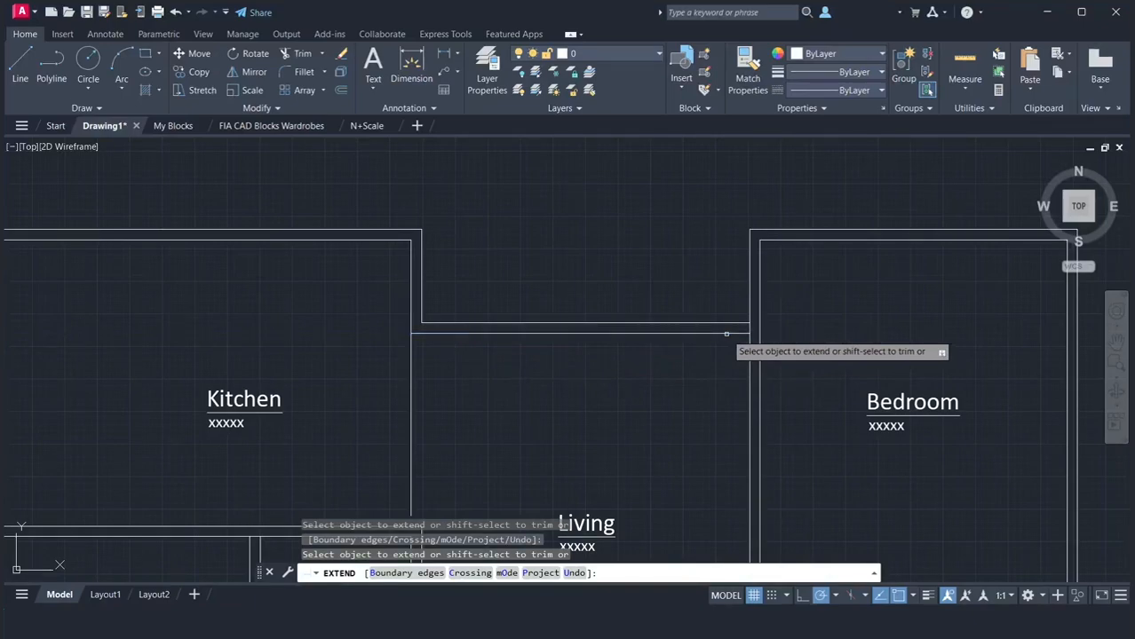
pyautogui.press('Return')
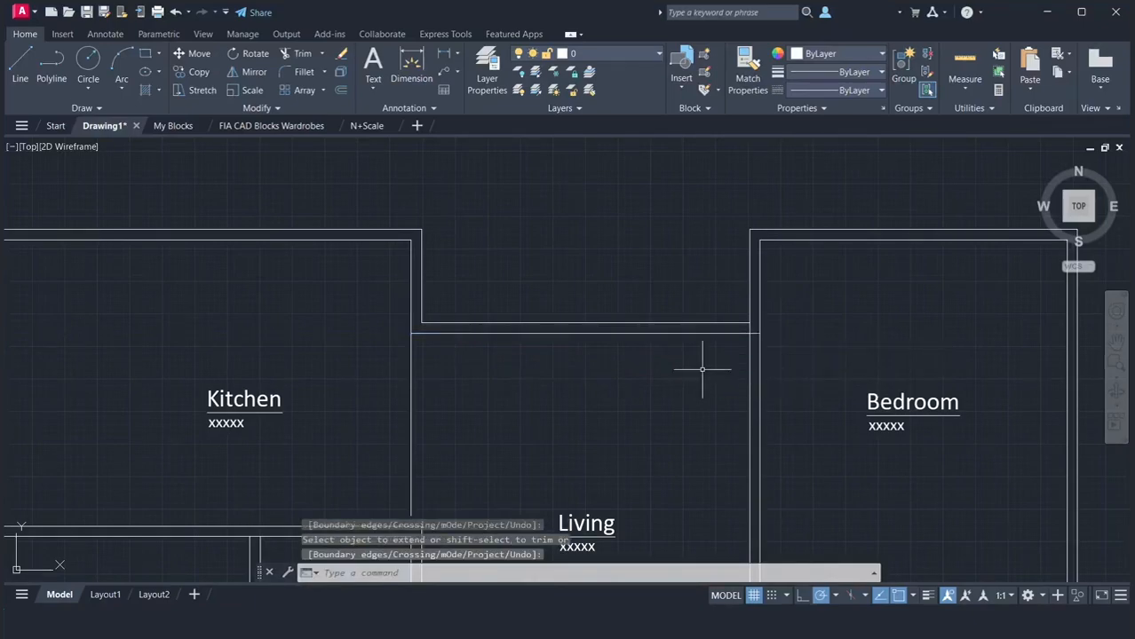
# Trim the Kitchen's inner right line below the Living's top wall and the Bedroom's outer left line between that wall's two lines
pyautogui.write('tr')
pyautogui.press('Return')
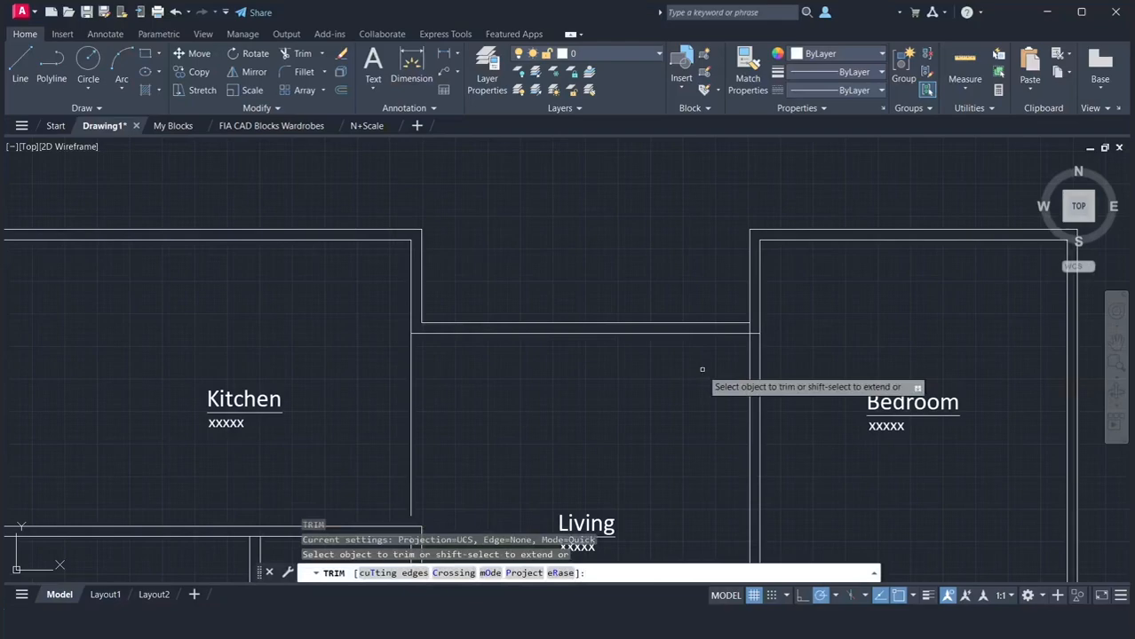
pyautogui.click(411, 422)
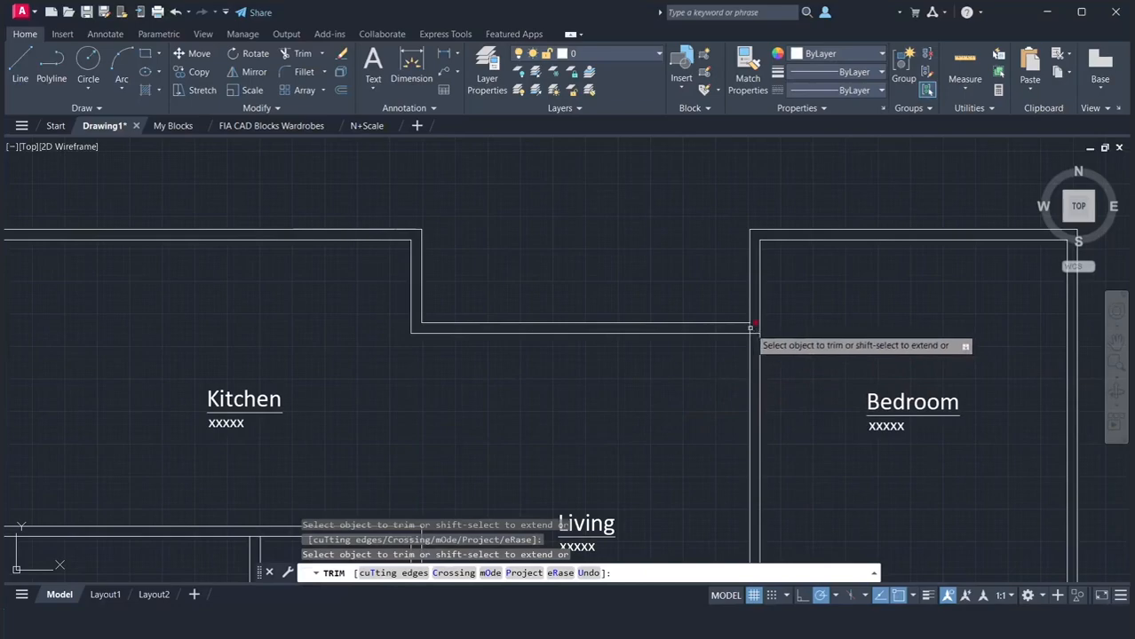
pyautogui.press('Escape')
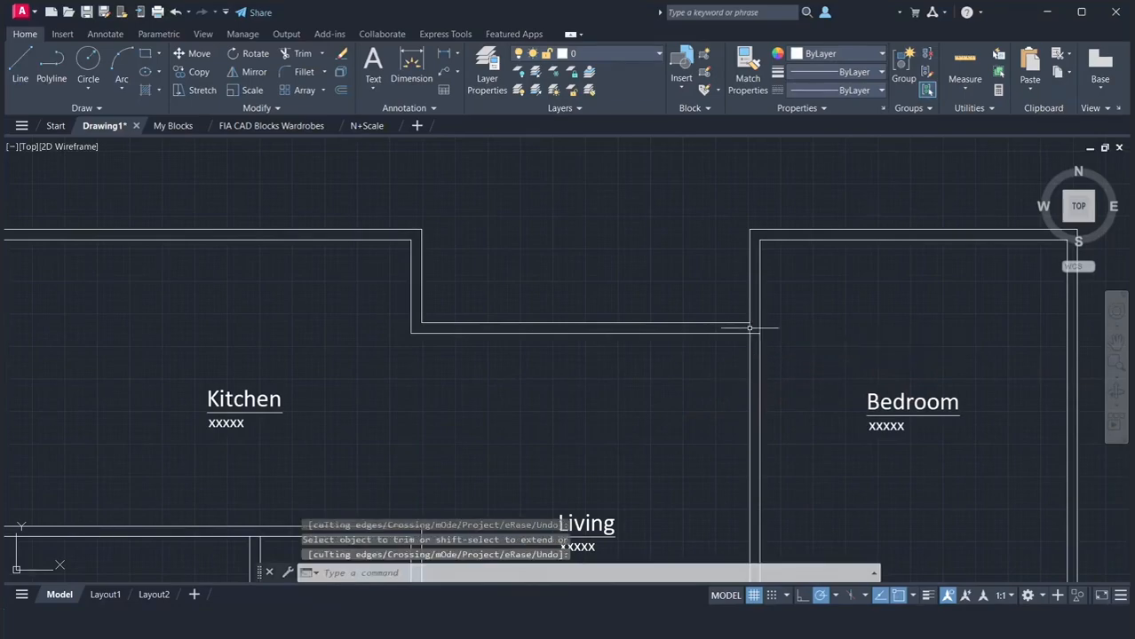
# Copy the complete double-line wall plan with its room labels horizontally to the right by about 66'-9"
pyautogui.scroll(-5, 652, 349)
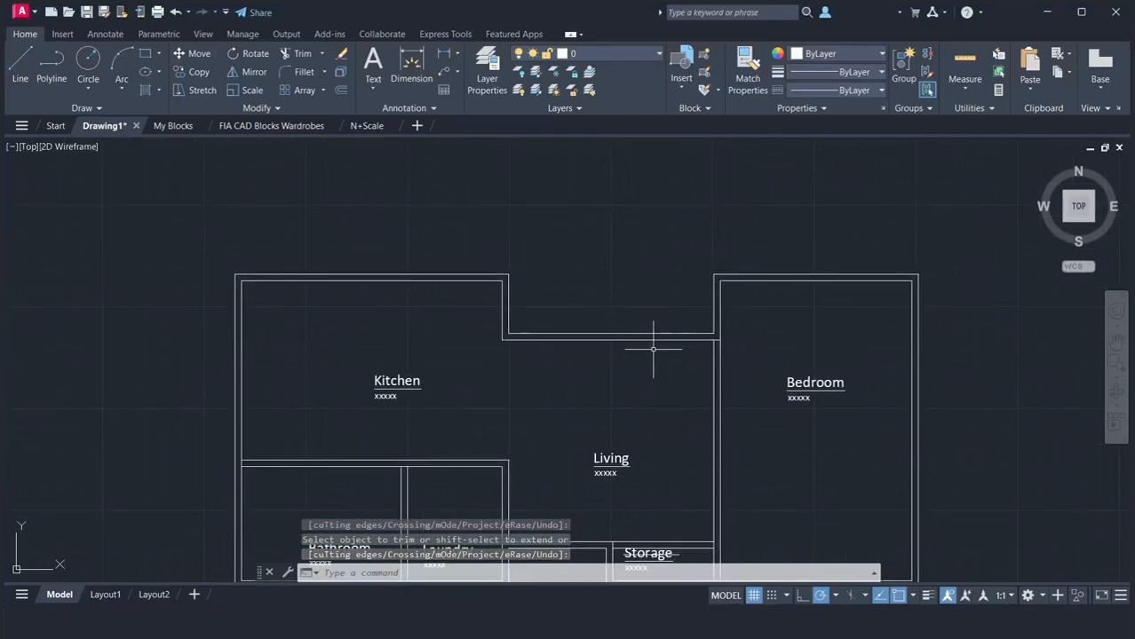
pyautogui.click(1115, 336)
pyautogui.moveTo(914, 393); pyautogui.dragTo(816, 344)
pyautogui.rightClick(816, 344)
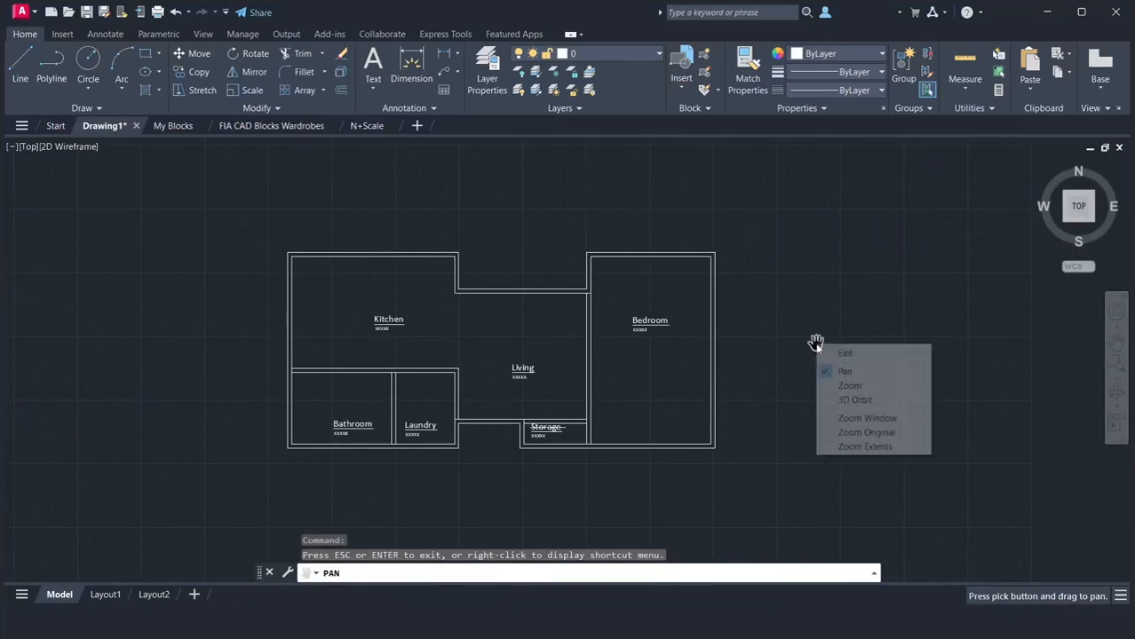
pyautogui.click(828, 352)
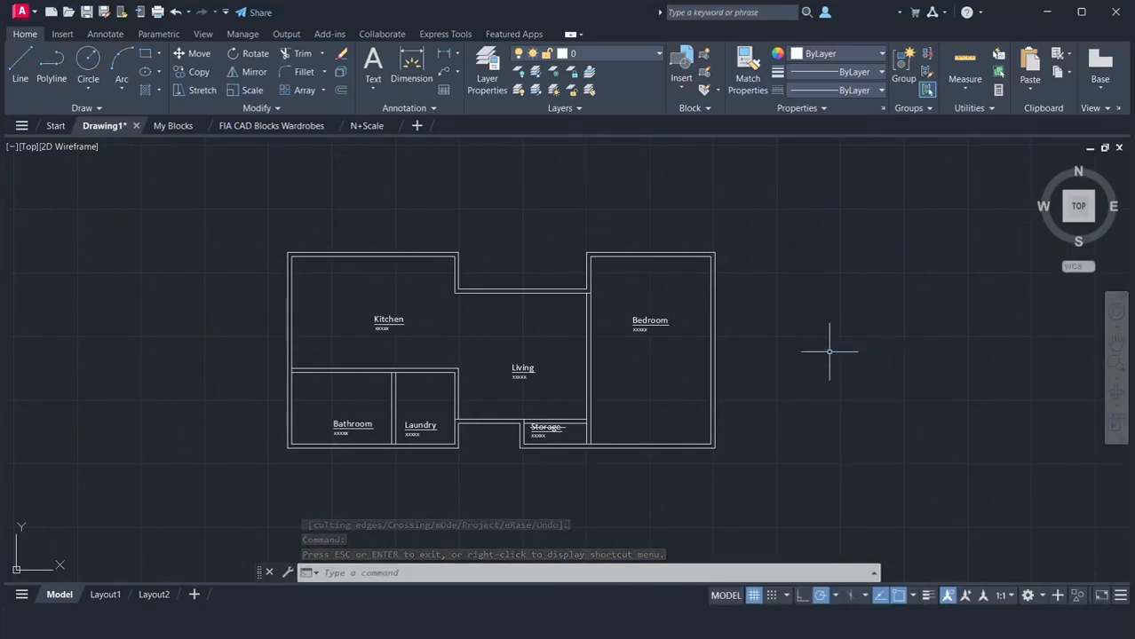
pyautogui.click(216, 220)
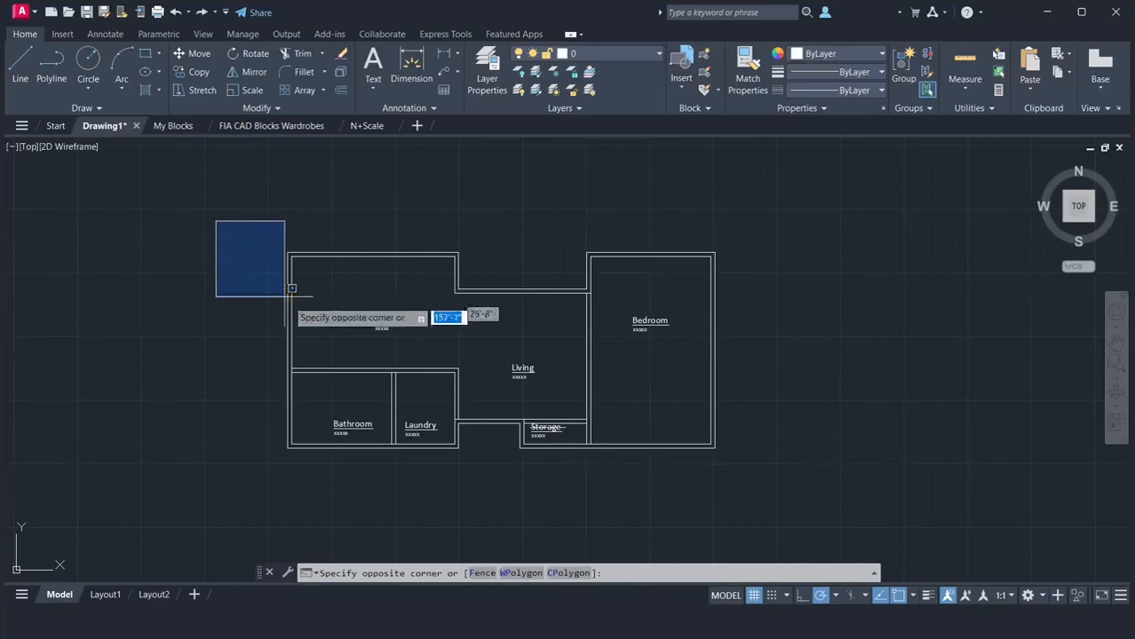
pyautogui.click(748, 490)
pyautogui.write('co')
pyautogui.press('Return')
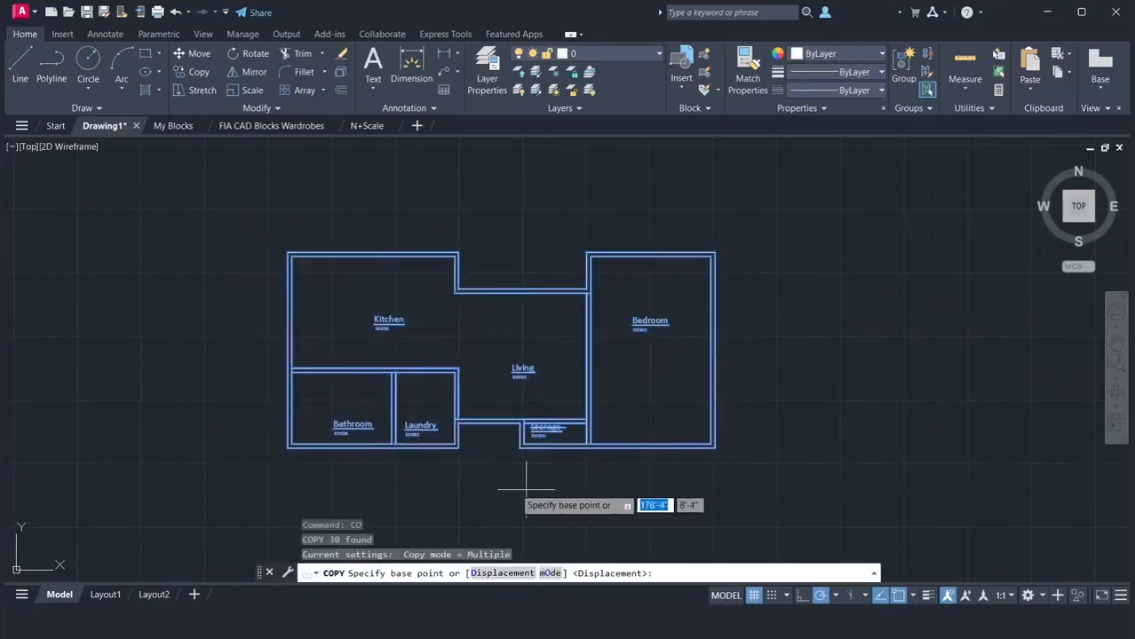
pyautogui.click(455, 485)
pyautogui.scroll(-3, 787, 479)
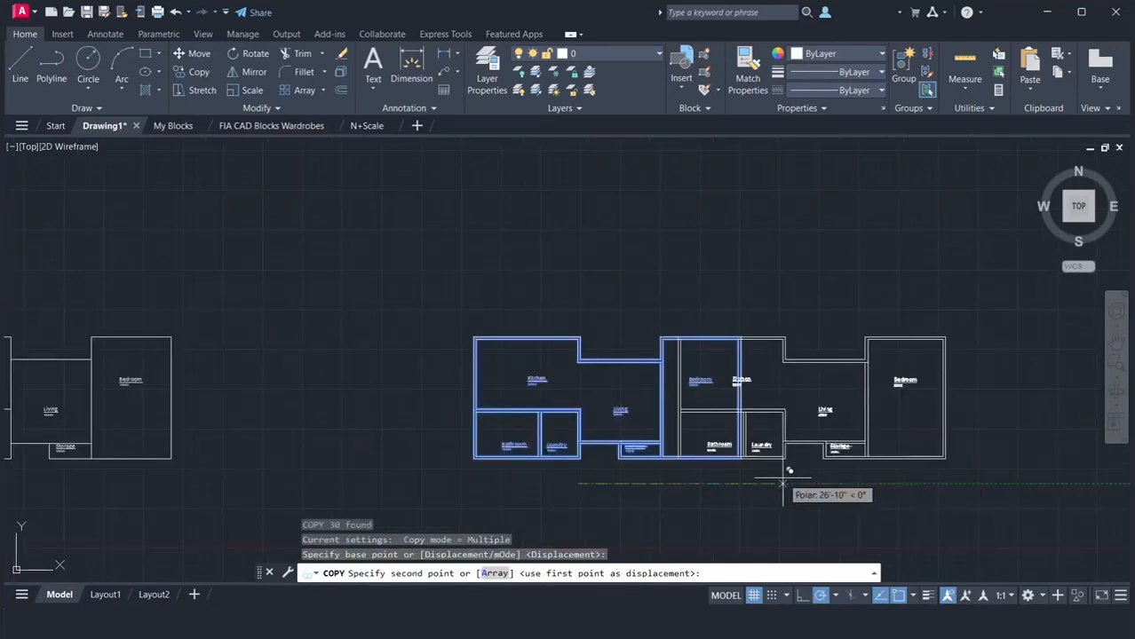
pyautogui.click(1116, 342)
pyautogui.moveTo(891, 387)
pyautogui.mouseDown()
pyautogui.moveTo(593, 327)
pyautogui.moveTo(471, 362)
pyautogui.moveTo(467, 353)
pyautogui.mouseUp()
pyautogui.rightClick(467, 347)
pyautogui.click(494, 358)
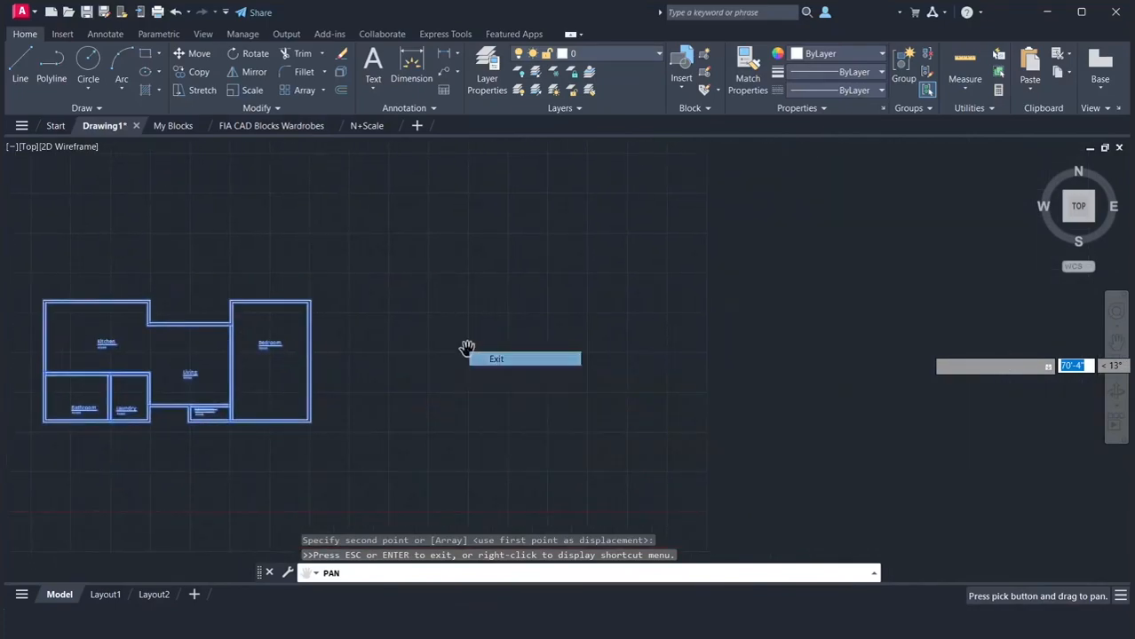
pyautogui.click(656, 446)
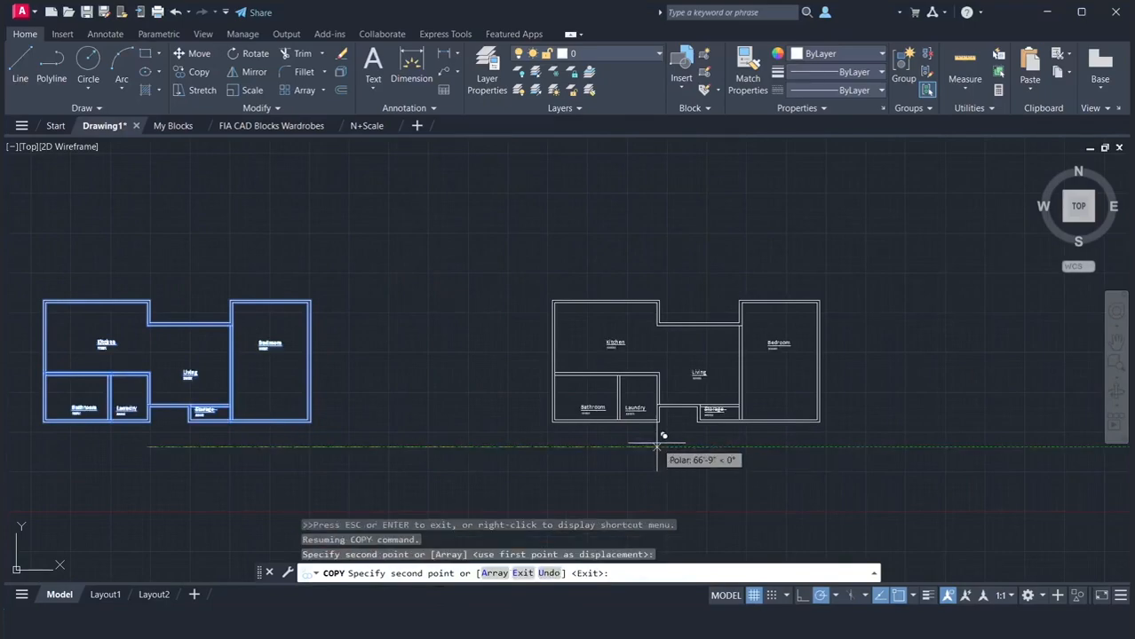
pyautogui.press('Return')
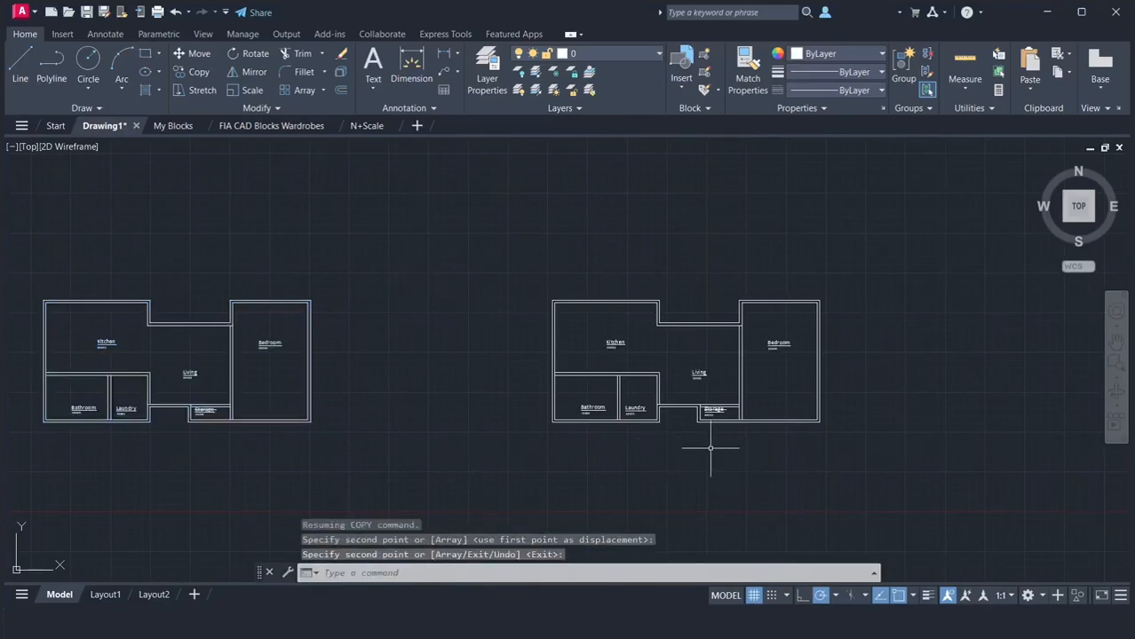
# On the new copy, draw a 3' by 4" rectangle inside the Living's bottom wall, starting from the Laundry's outer corner
pyautogui.scroll(4, 710, 448)
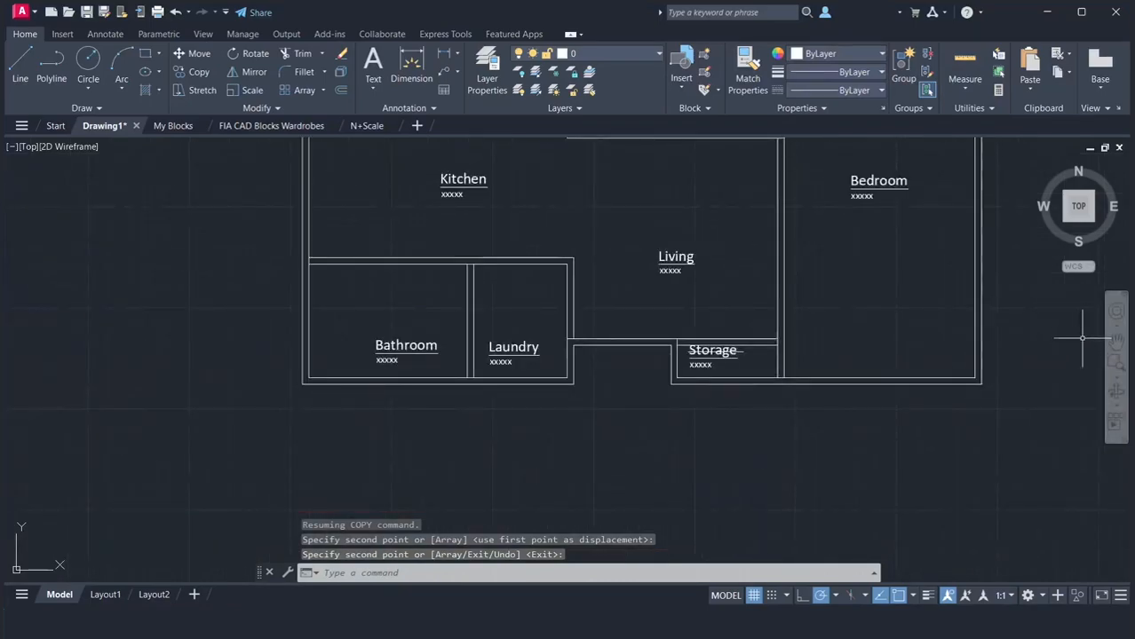
pyautogui.click(1116, 342)
pyautogui.moveTo(907, 341); pyautogui.dragTo(780, 443)
pyautogui.rightClick(778, 423)
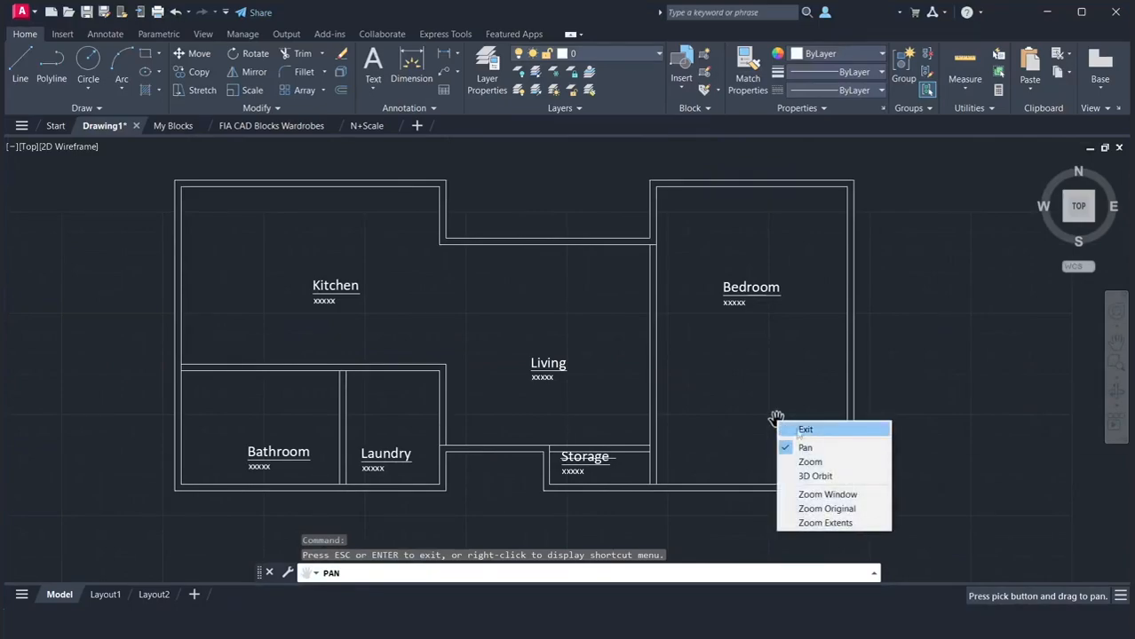
pyautogui.click(800, 429)
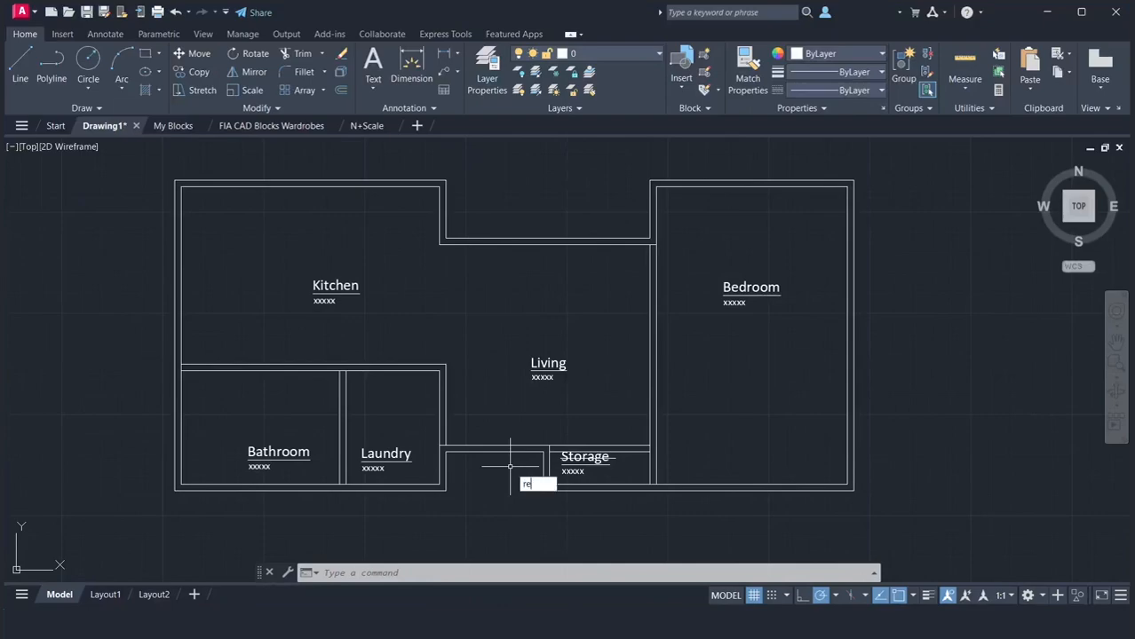
pyautogui.press('Return')
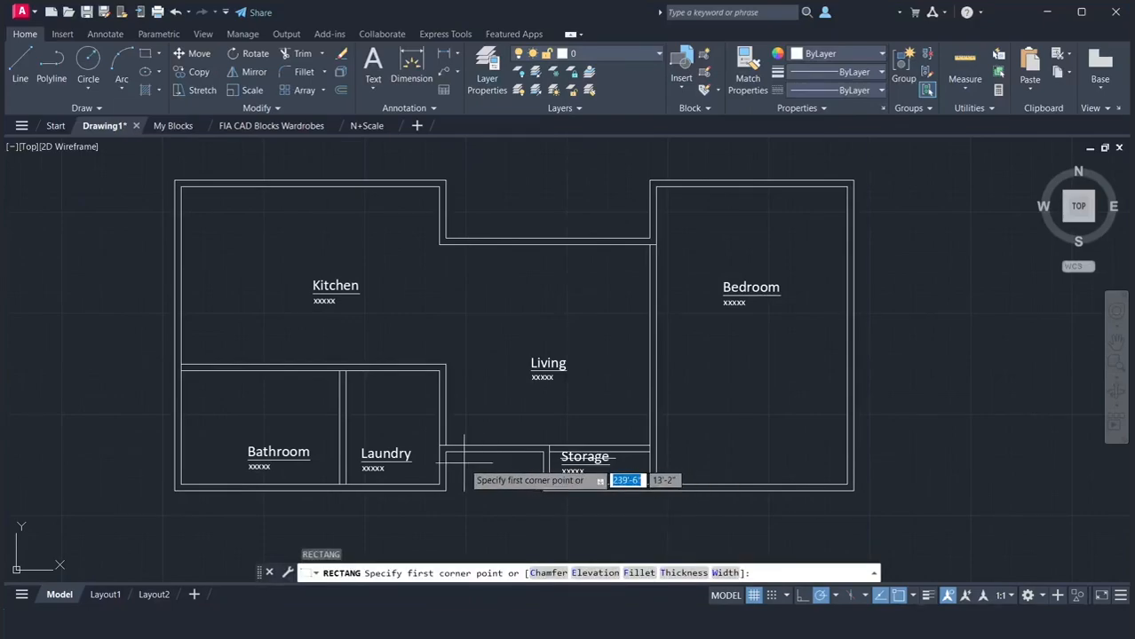
pyautogui.scroll(4, 467, 463)
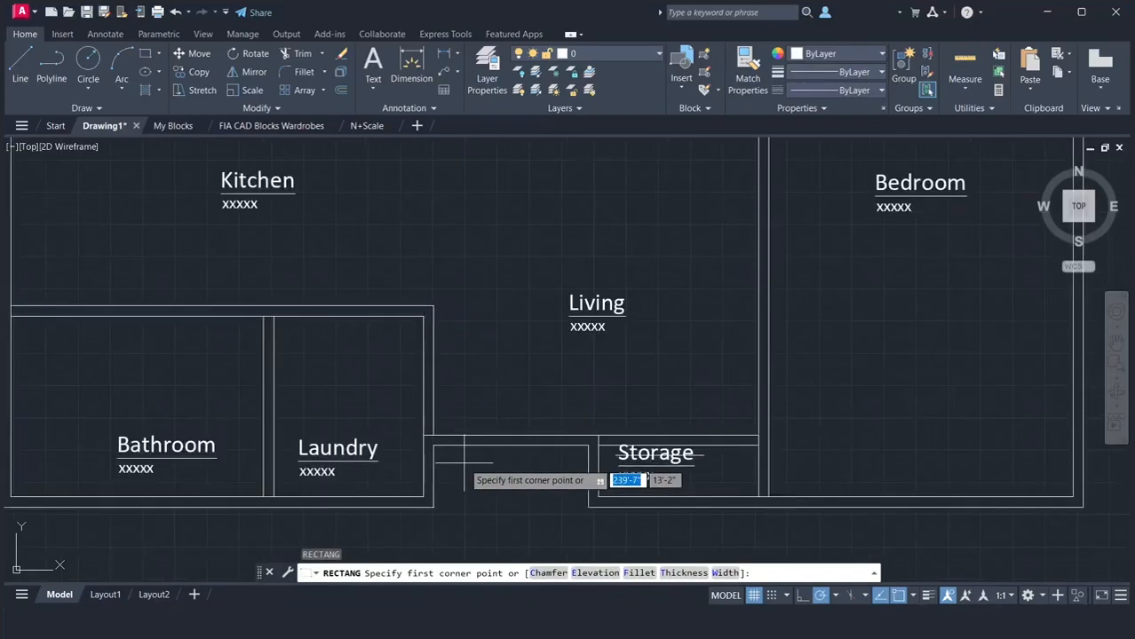
pyautogui.click(413, 434)
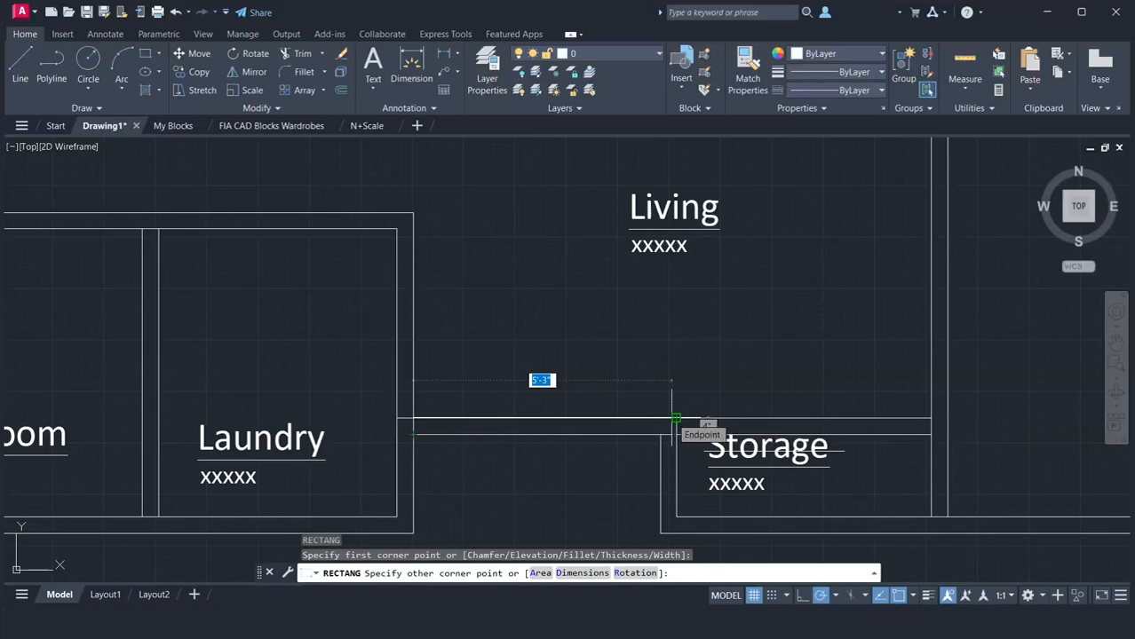
pyautogui.write('3')
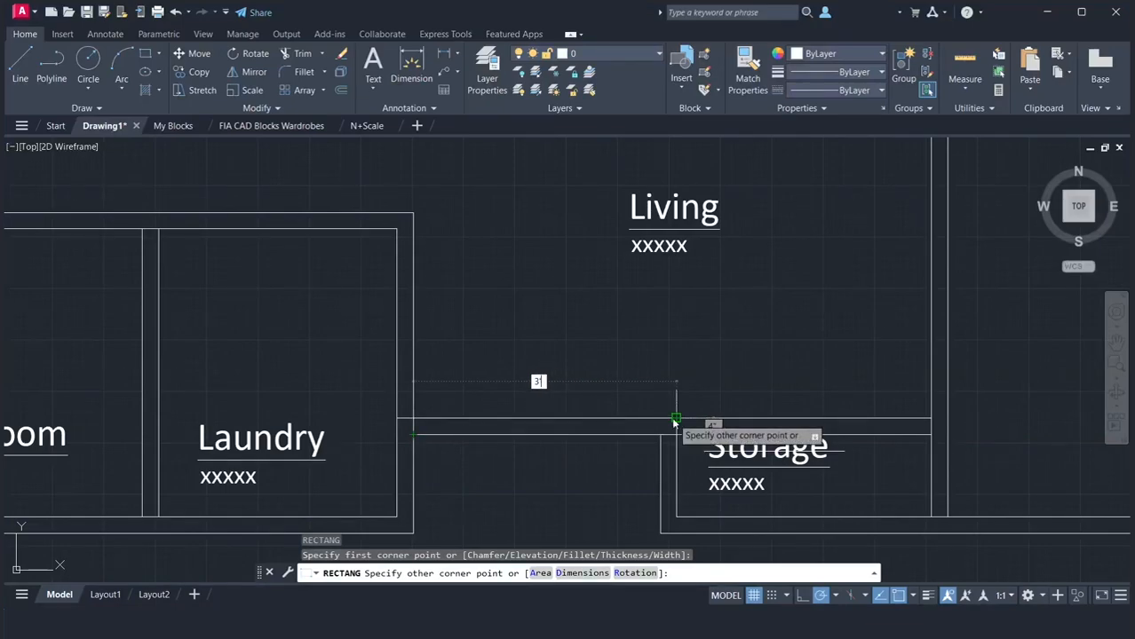
pyautogui.write("'")
pyautogui.press('Return')
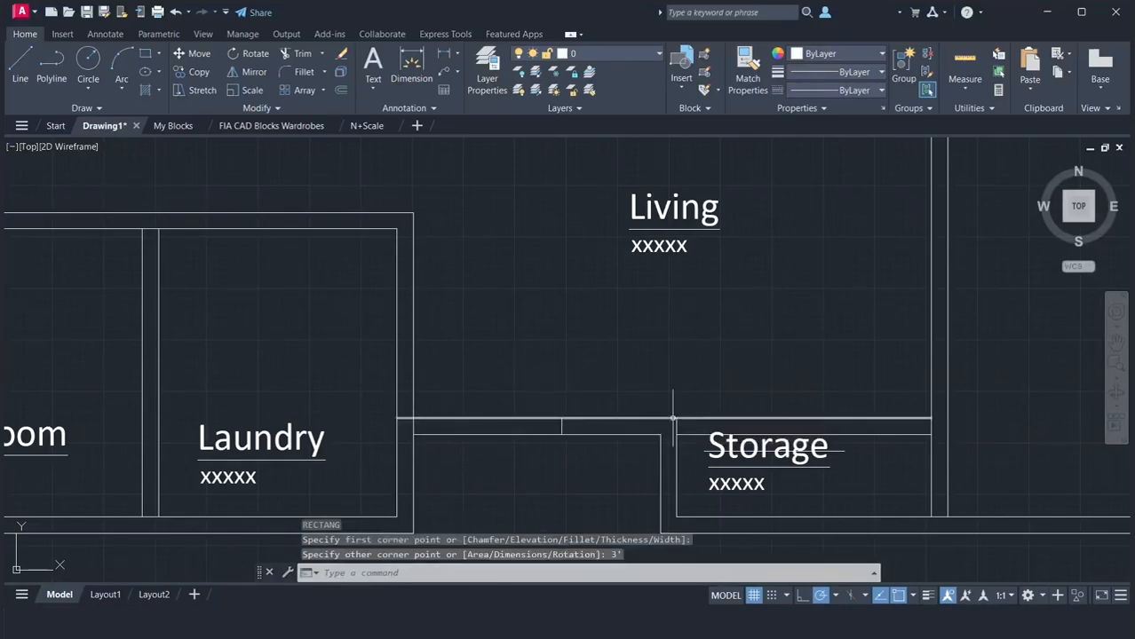
# Move the rectangle by its bottom midpoint to the middle of the Living's outer bottom line between Laundry and Storage
pyautogui.click(561, 427)
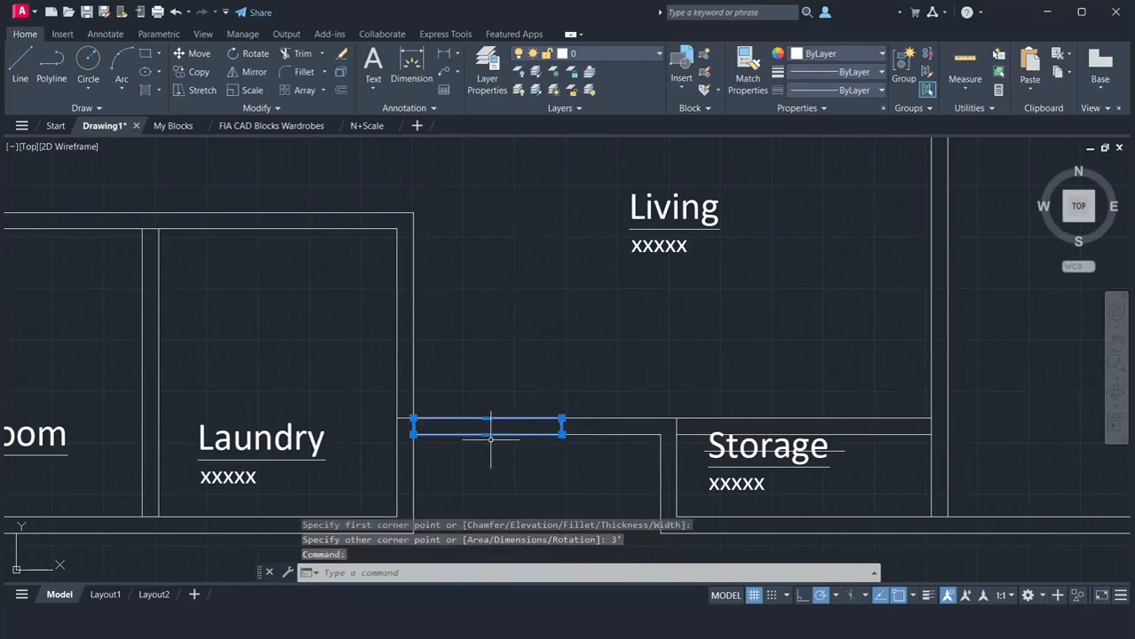
pyautogui.write('m')
pyautogui.press('Return')
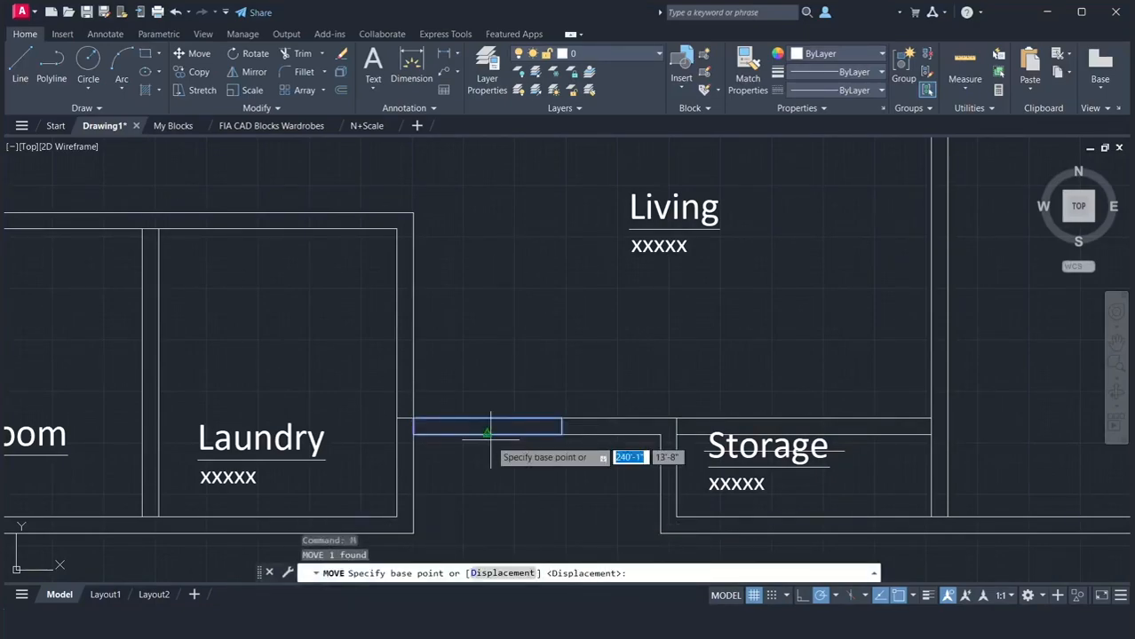
pyautogui.click(487, 434)
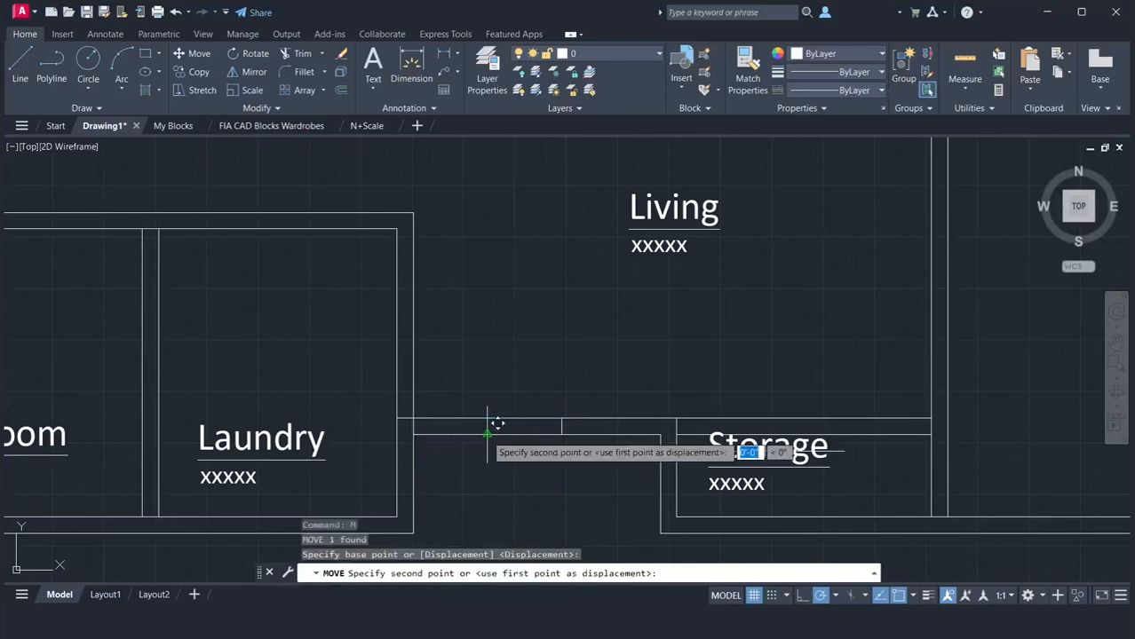
pyautogui.click(536, 435)
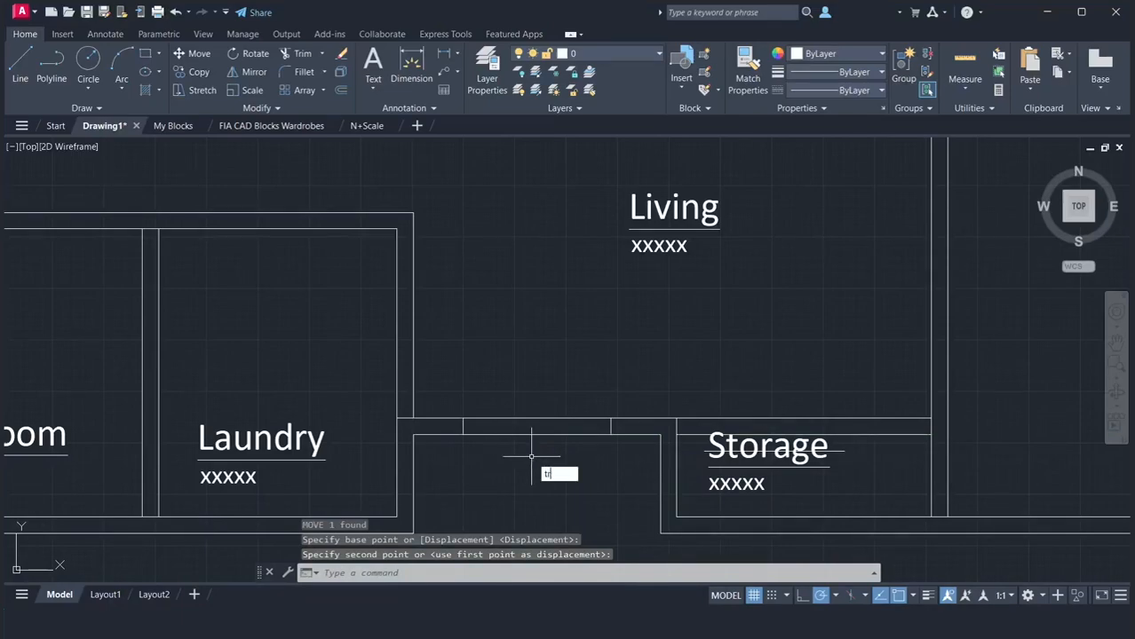
# Trim away both wall lines between the jambs of the 3' opening in the Living's bottom wall
pyautogui.write('tr')
pyautogui.press('Return')
pyautogui.moveTo(533, 460)
pyautogui.mouseDown()
pyautogui.moveTo(544, 463)
pyautogui.moveTo(522, 442)
pyautogui.moveTo(513, 394)
pyautogui.mouseUp()
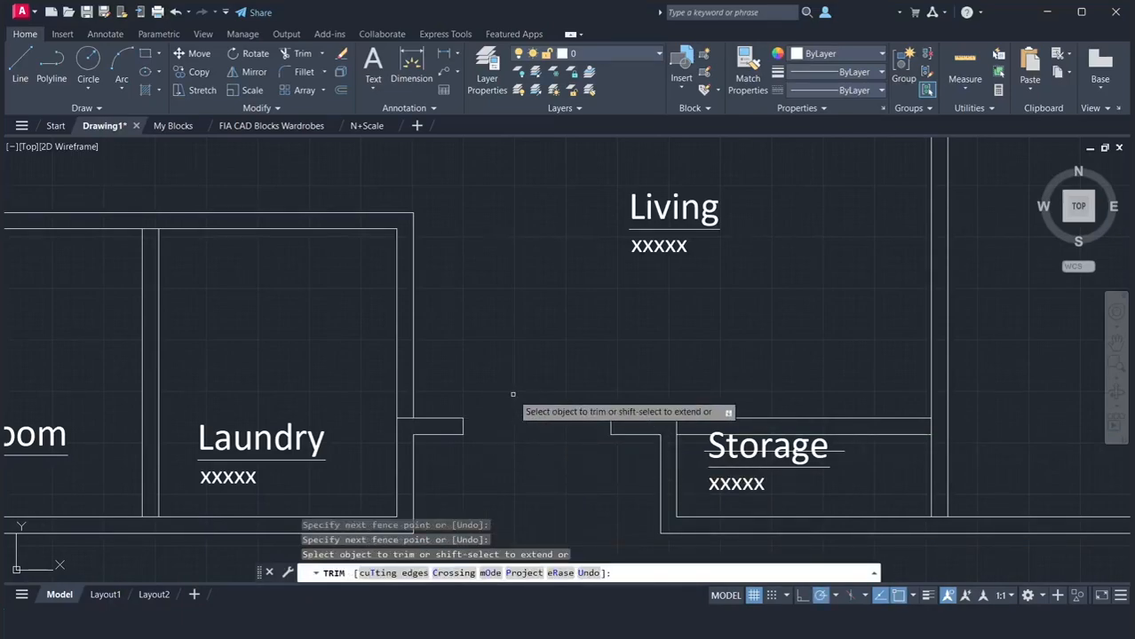
pyautogui.press('Return')
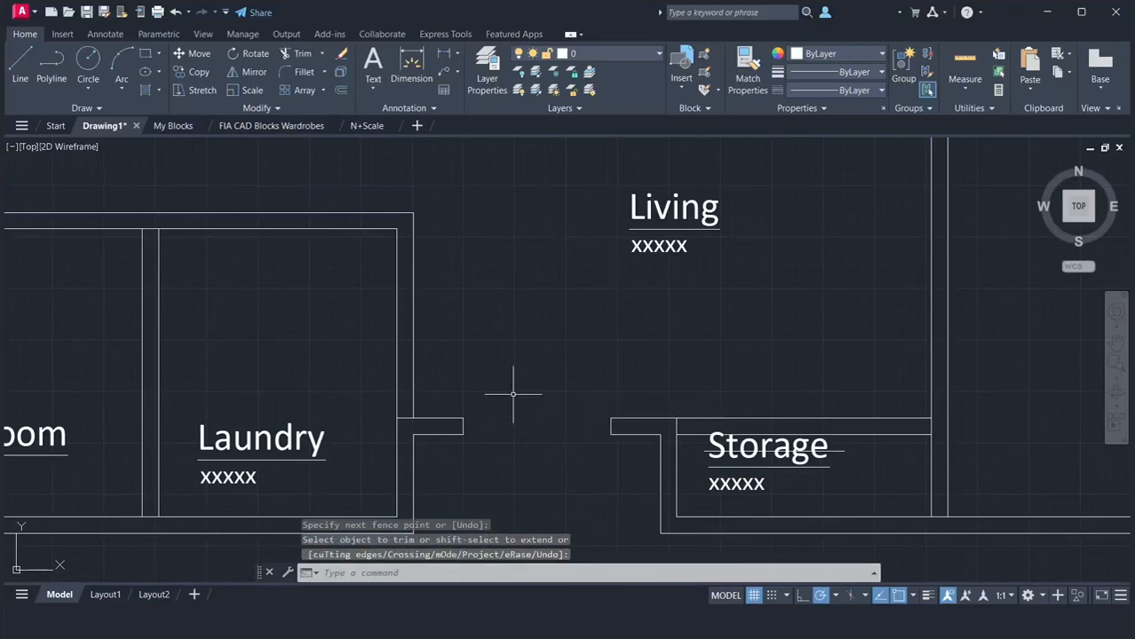
# Draw a closed 3' by 1" polyline door leaf upward from the midpoint of the opening's Laundry-side jamb
pyautogui.write('pl')
pyautogui.press('Return')
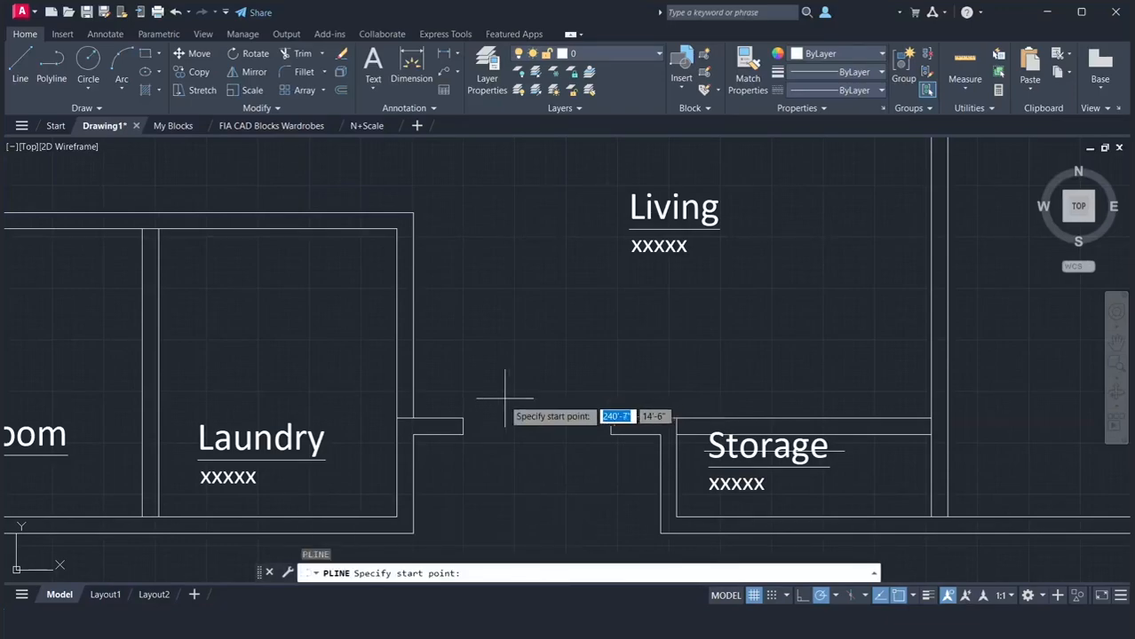
pyautogui.click(462, 426)
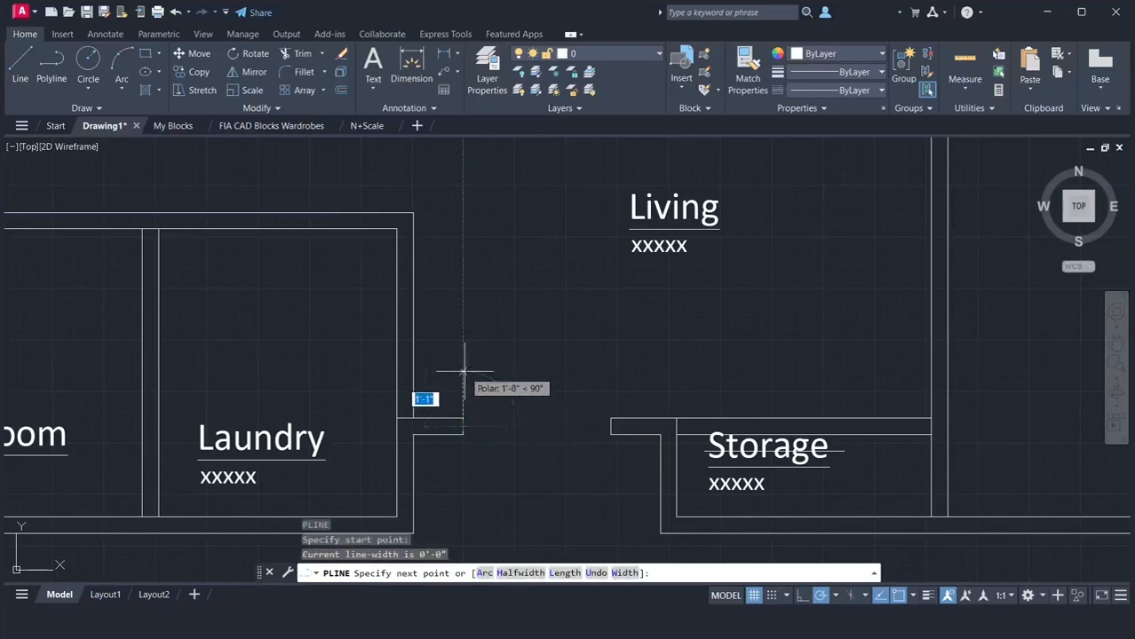
pyautogui.write('3')
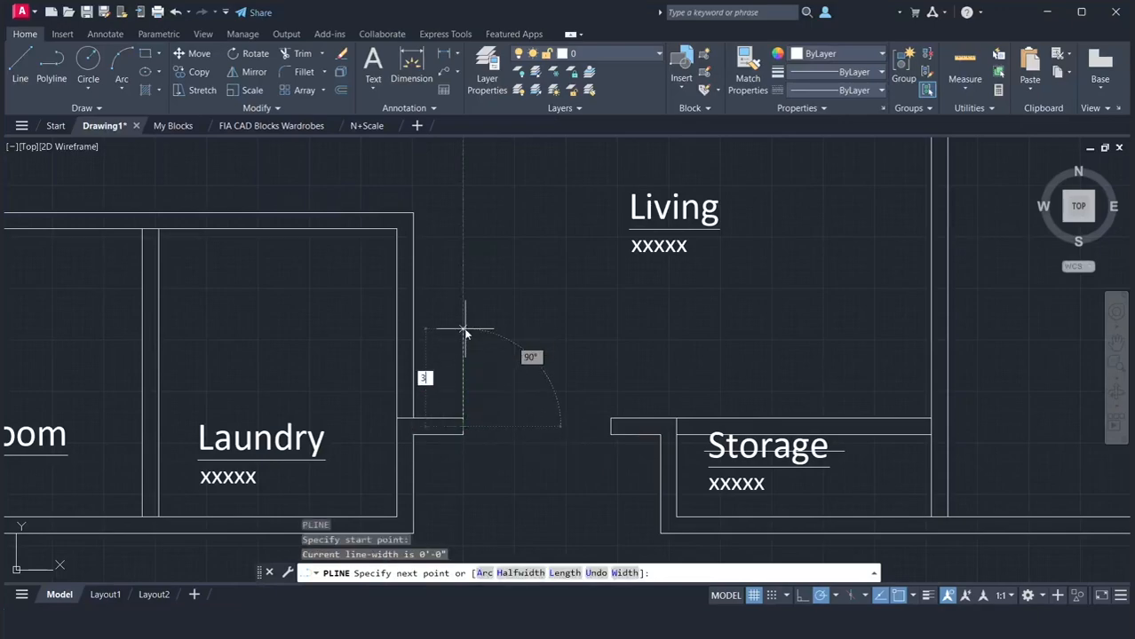
pyautogui.press('Return')
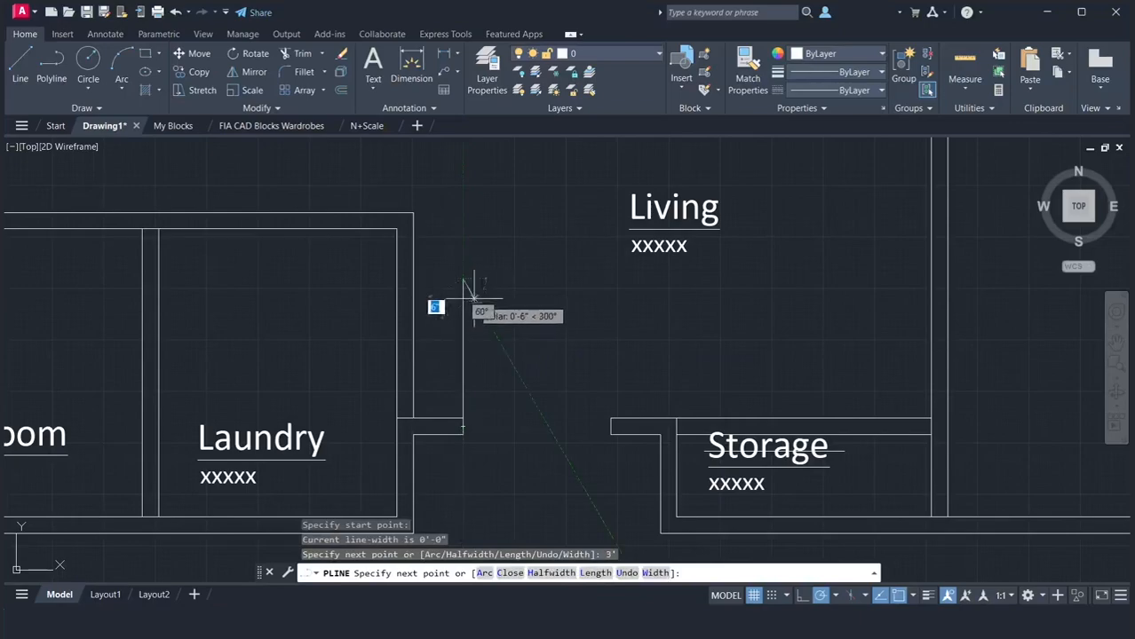
pyautogui.write('1"')
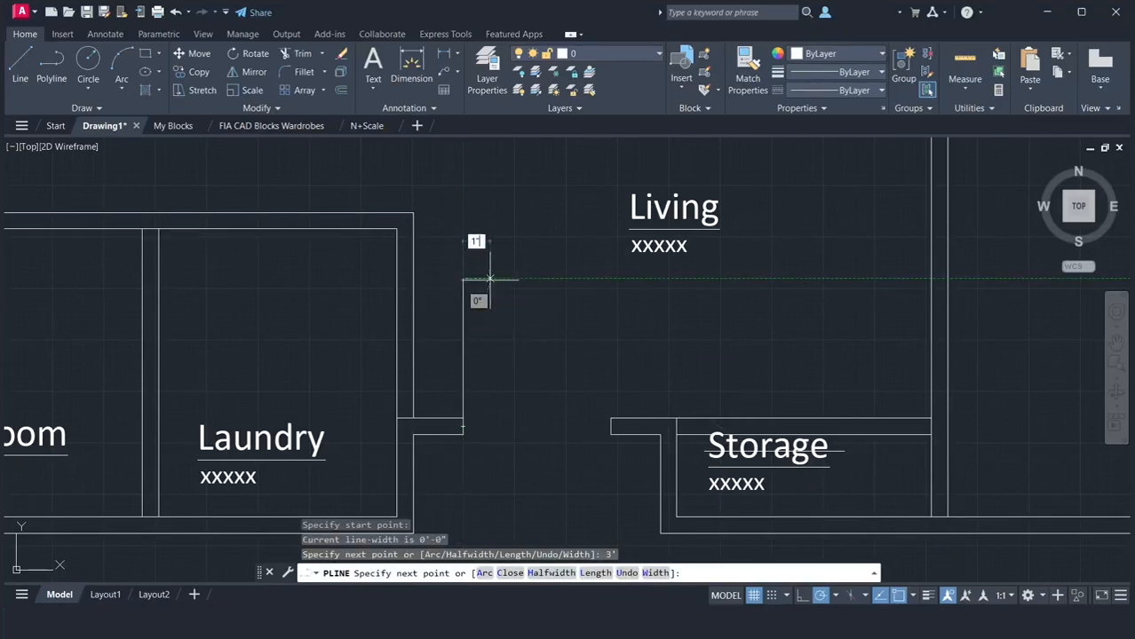
pyautogui.press('Return')
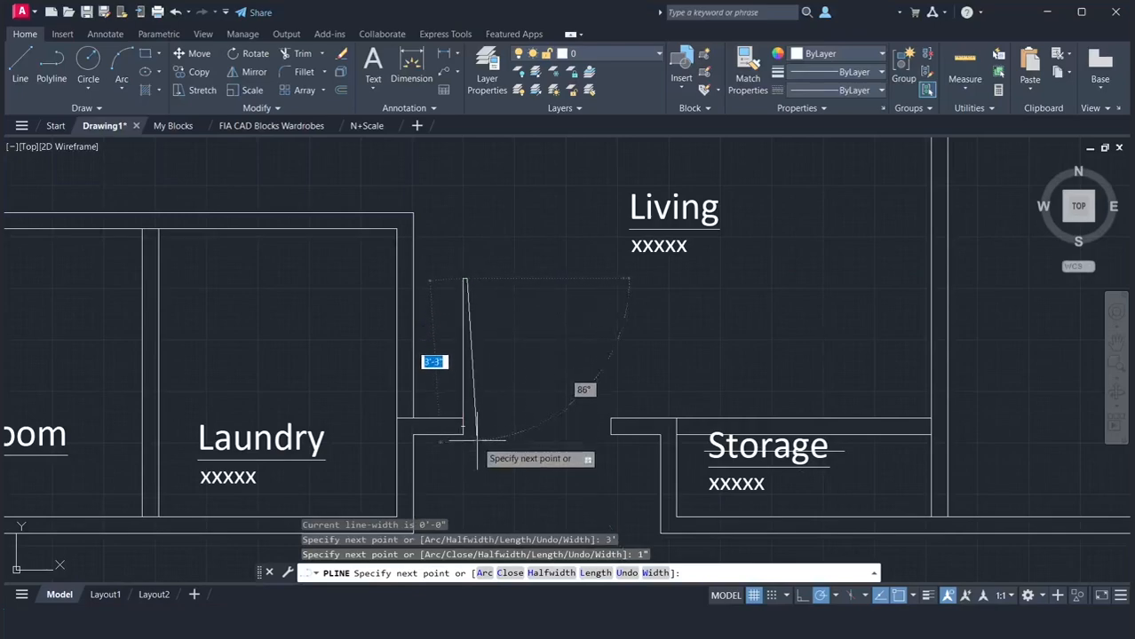
pyautogui.write('3')
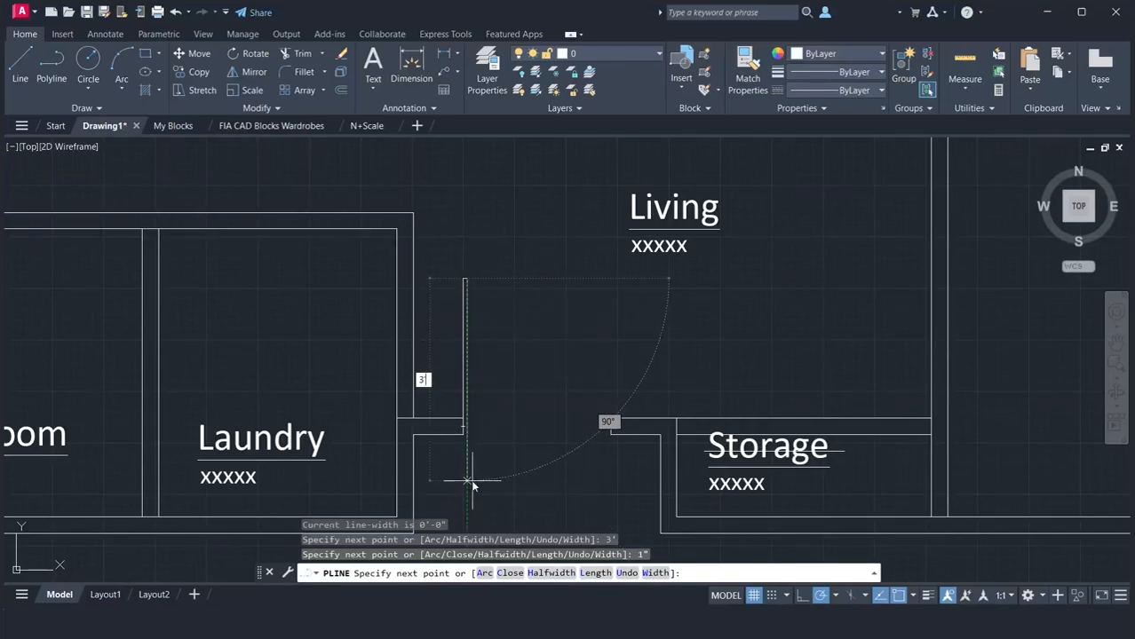
pyautogui.press('Return')
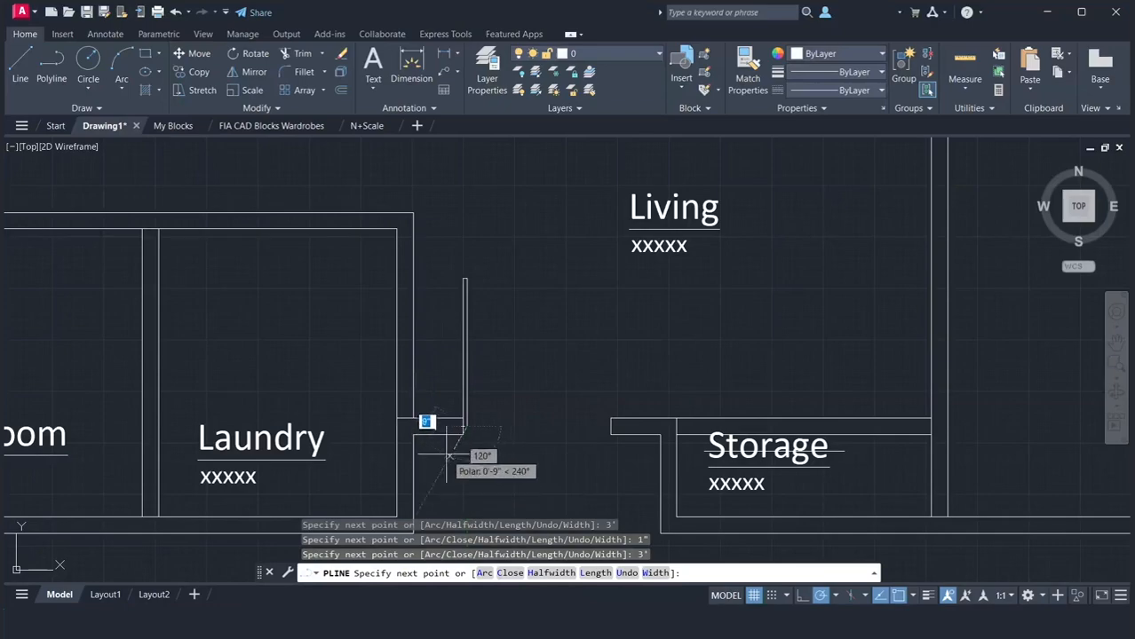
pyautogui.write('c')
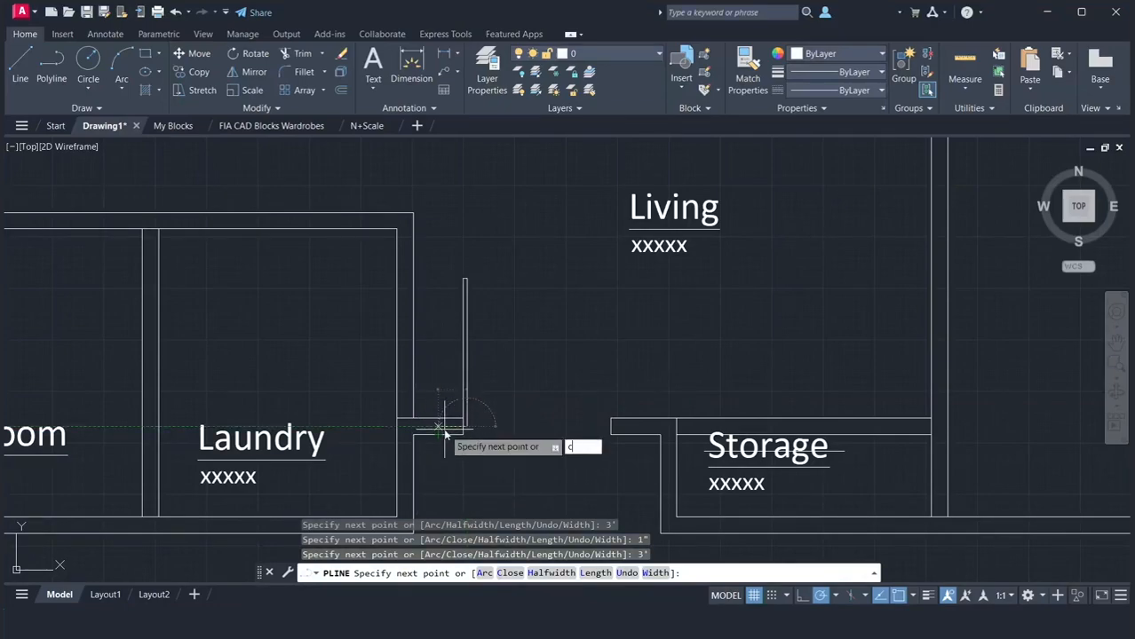
pyautogui.press('Return')
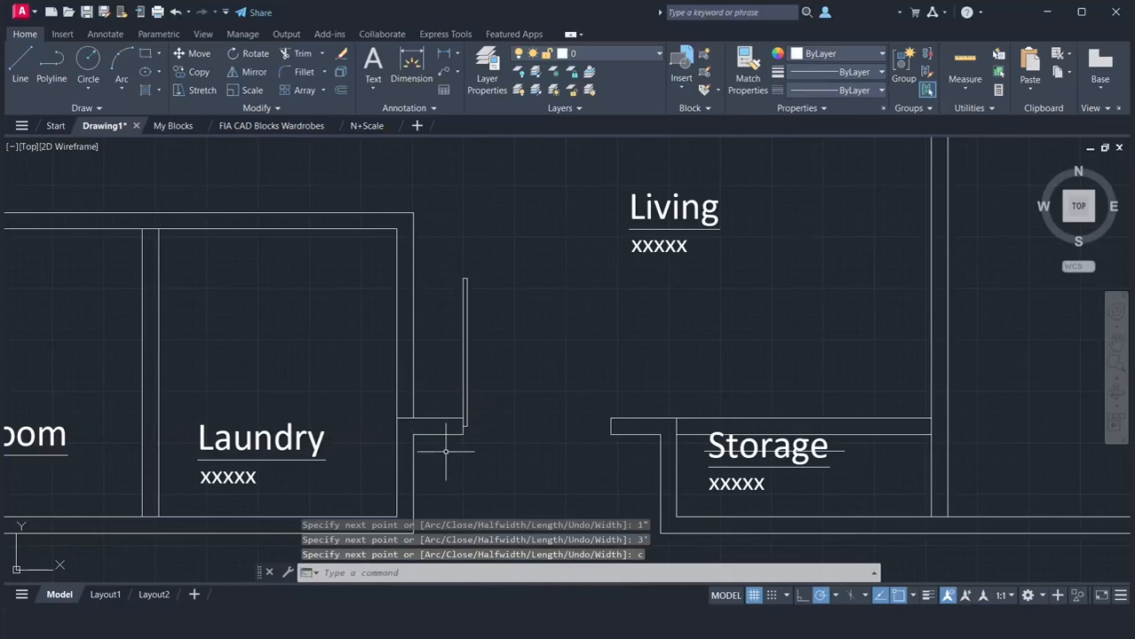
# Draw a threshold line across the door opening between the outer corners of the two jambs
pyautogui.write('l')
pyautogui.press('Return')
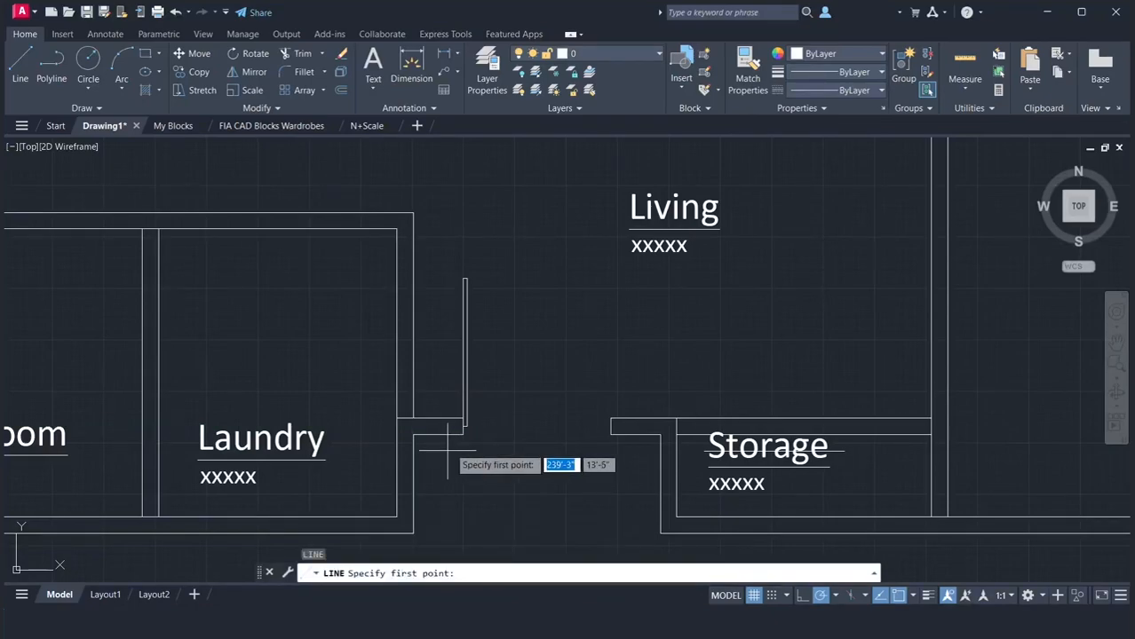
pyautogui.click(463, 436)
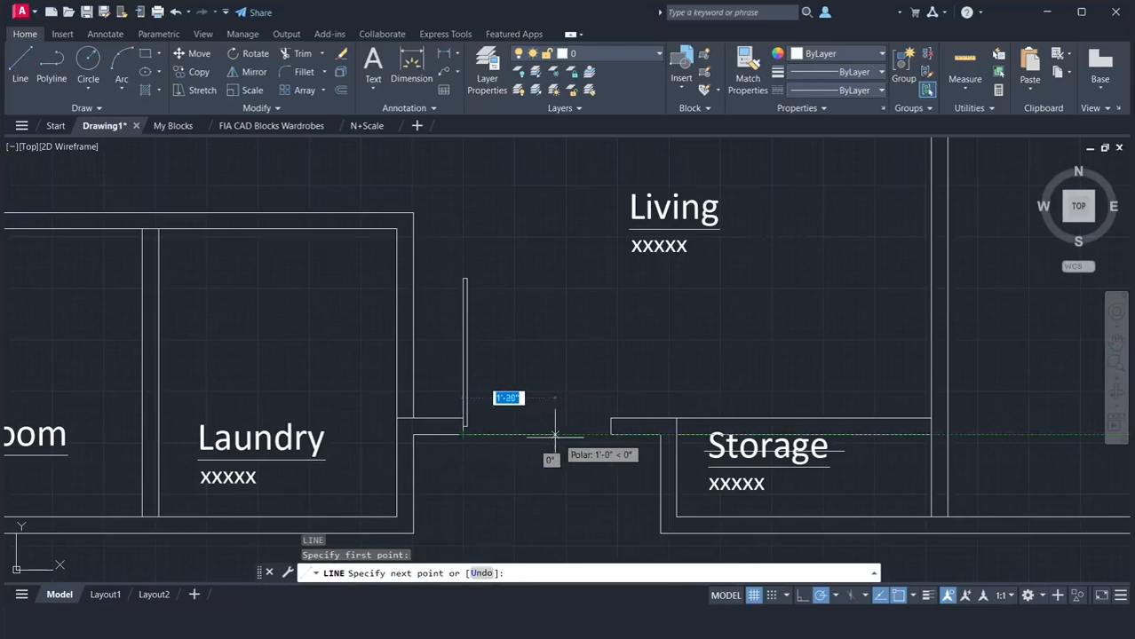
pyautogui.click(608, 435)
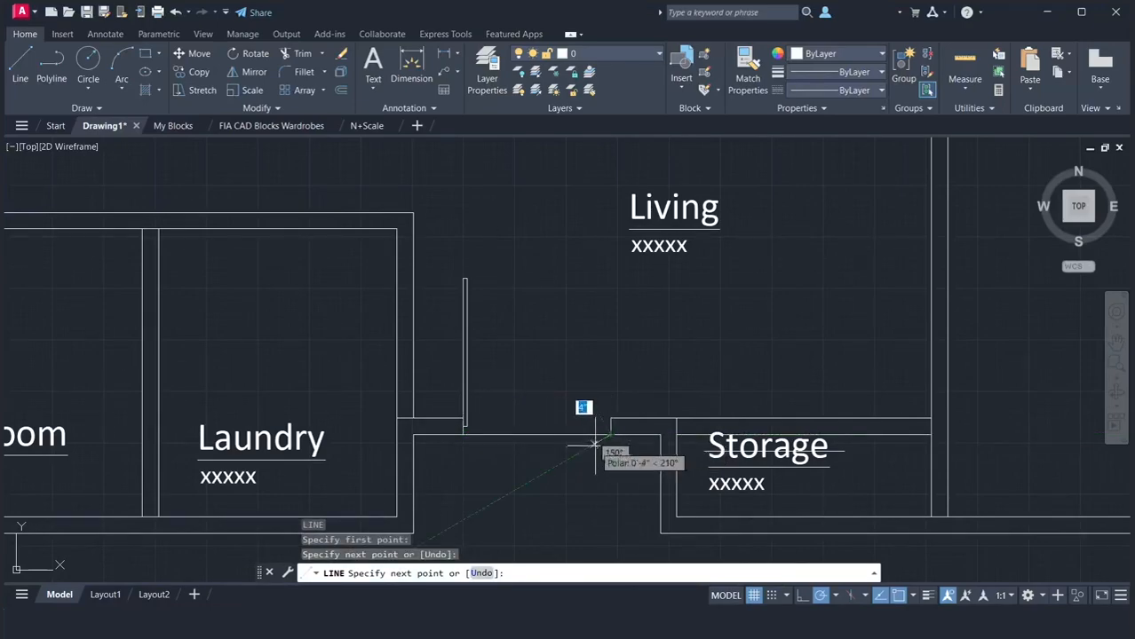
pyautogui.press('Return')
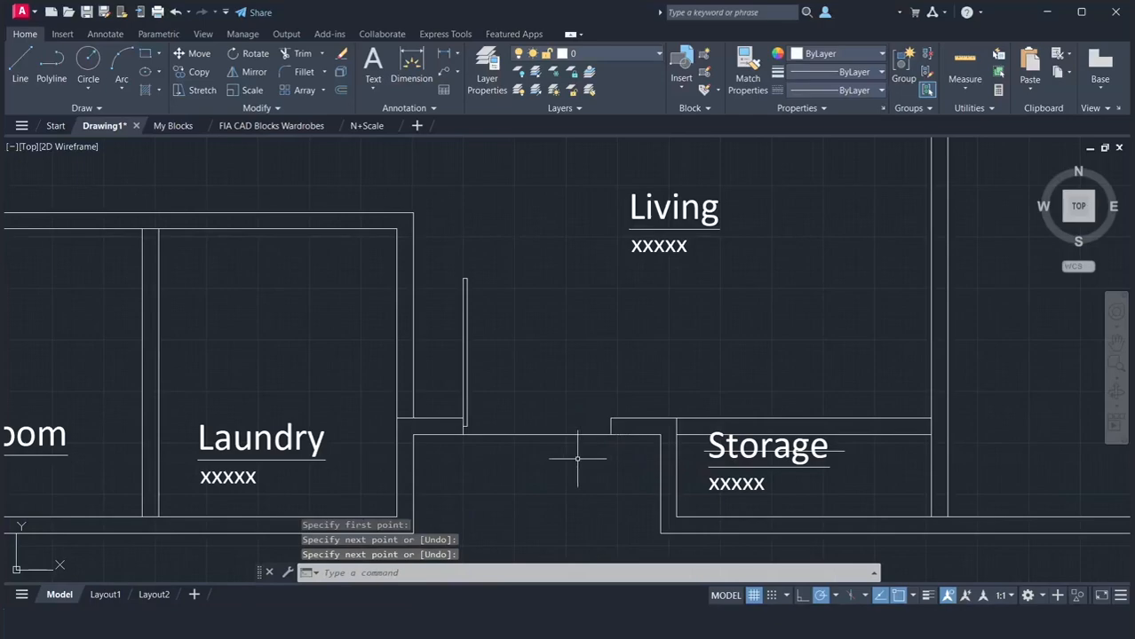
# Draw a circle centred on the door leaf's lower corner at the jamb, reaching the opposite jamb's midpoint
pyautogui.write('c')
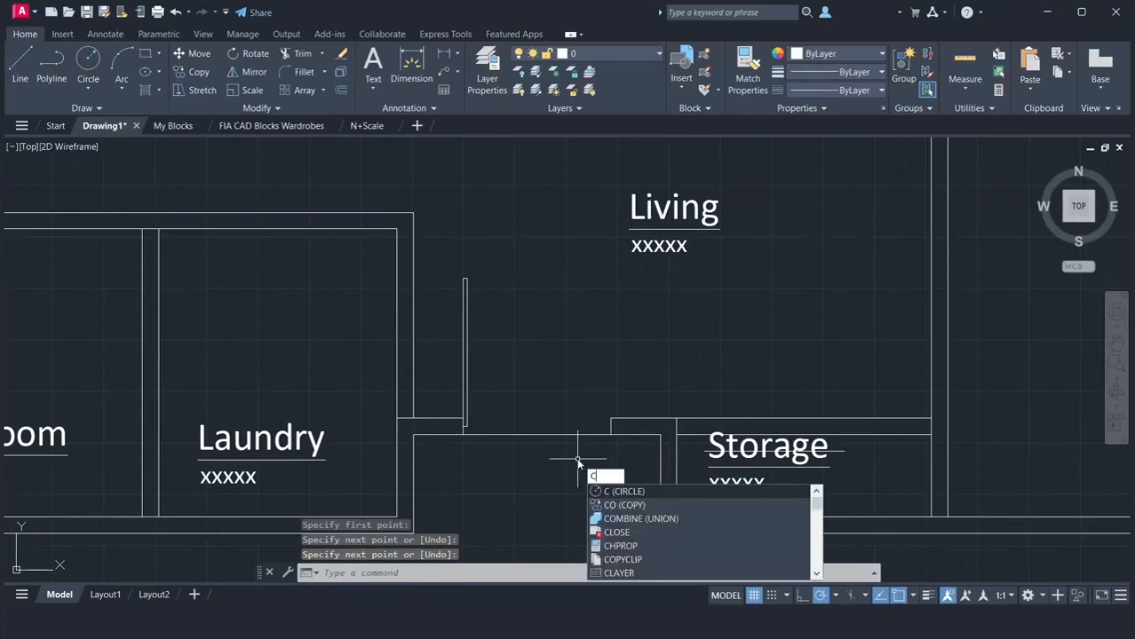
pyautogui.press('Return')
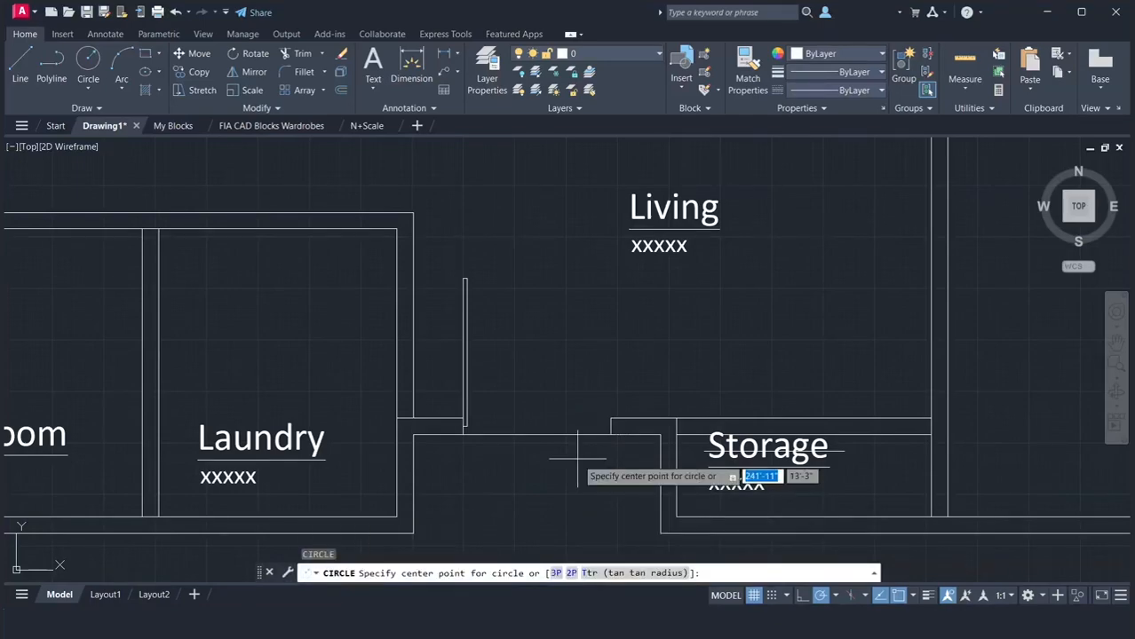
pyautogui.click(463, 426)
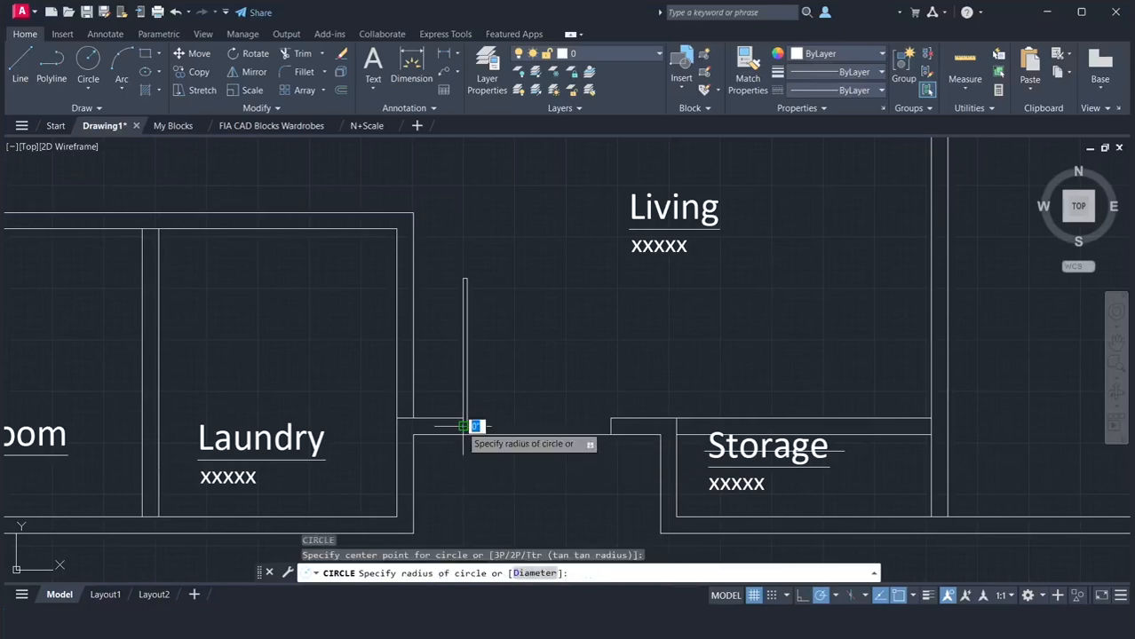
pyautogui.click(610, 426)
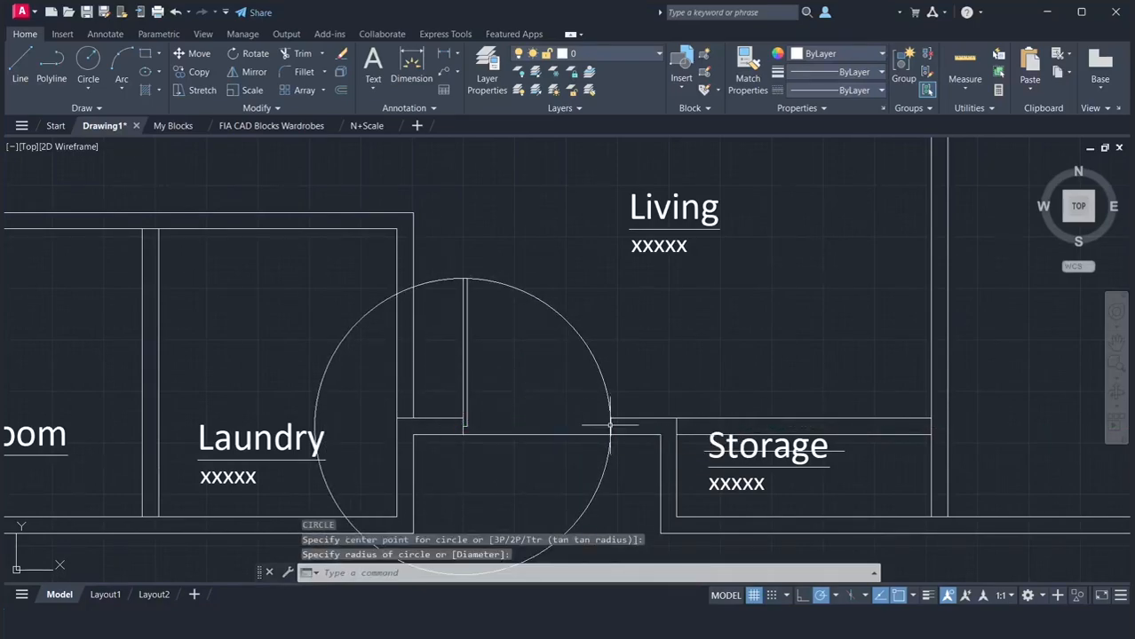
# Trim the circle down to the quarter arc between the door leaf's tip and the Storage-side jamb, including the remnant in the Laundry
pyautogui.write('TR')
pyautogui.press('Return')
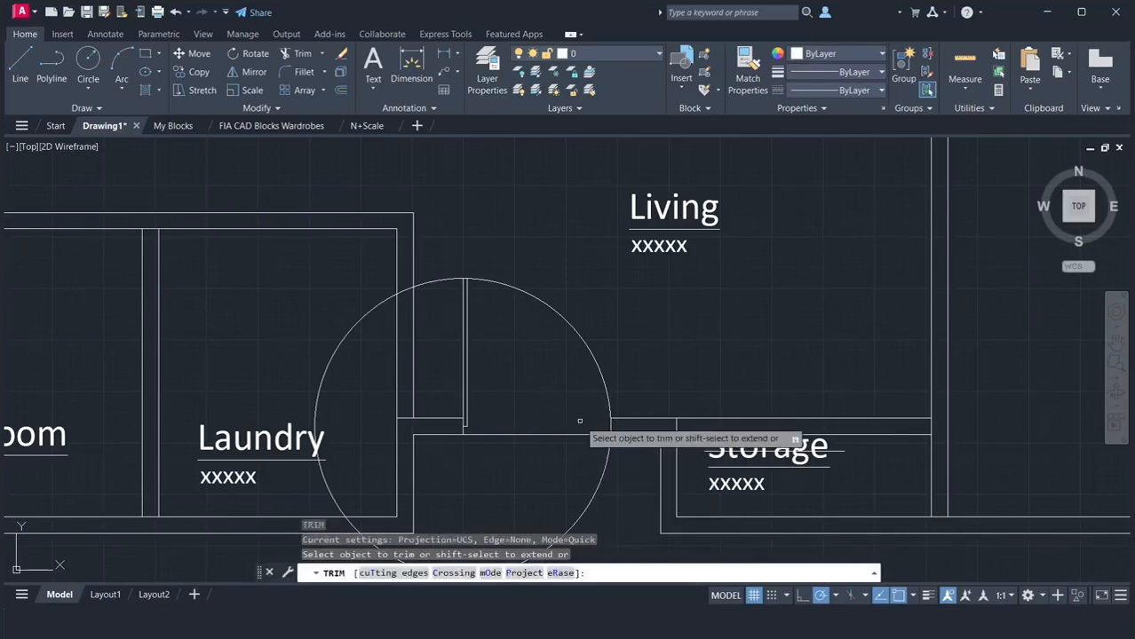
pyautogui.click(439, 280)
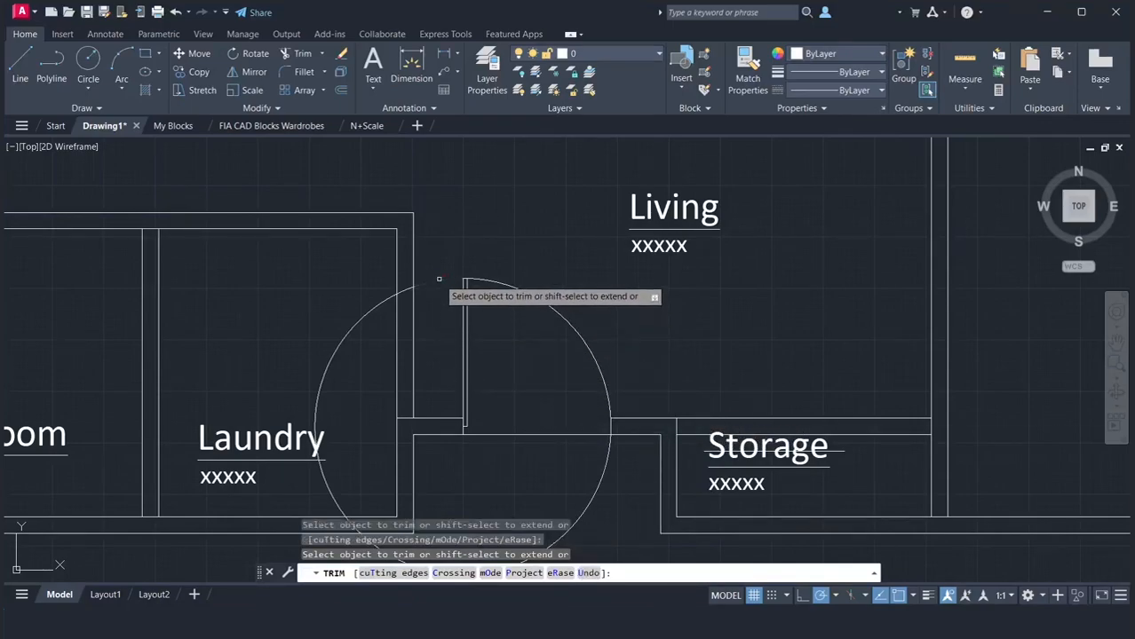
pyautogui.click(380, 303)
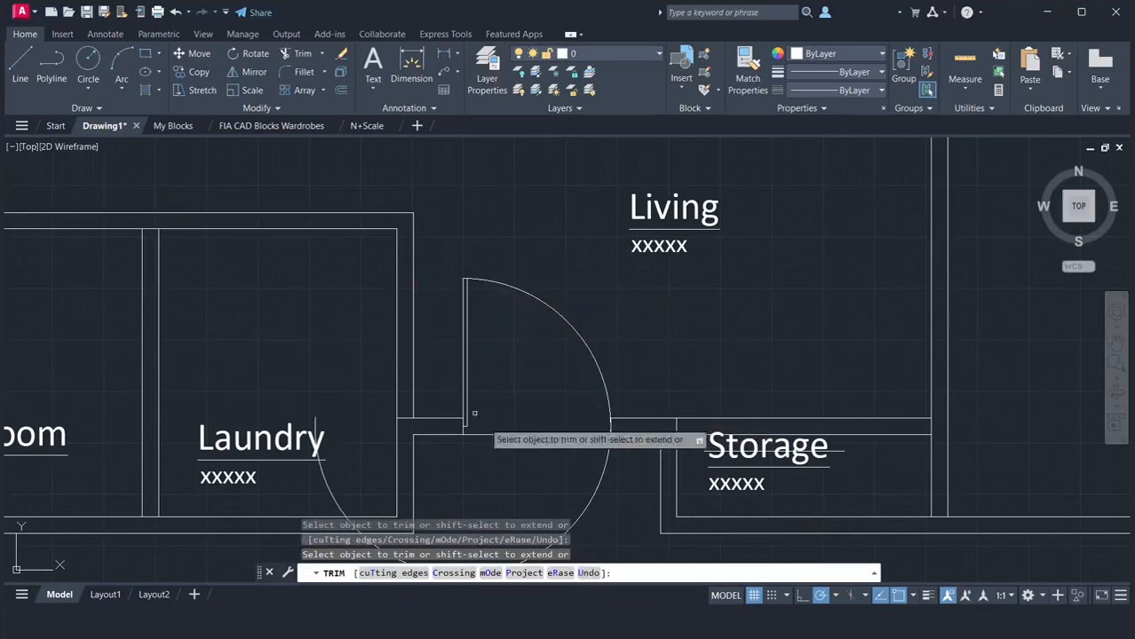
pyautogui.click(597, 484)
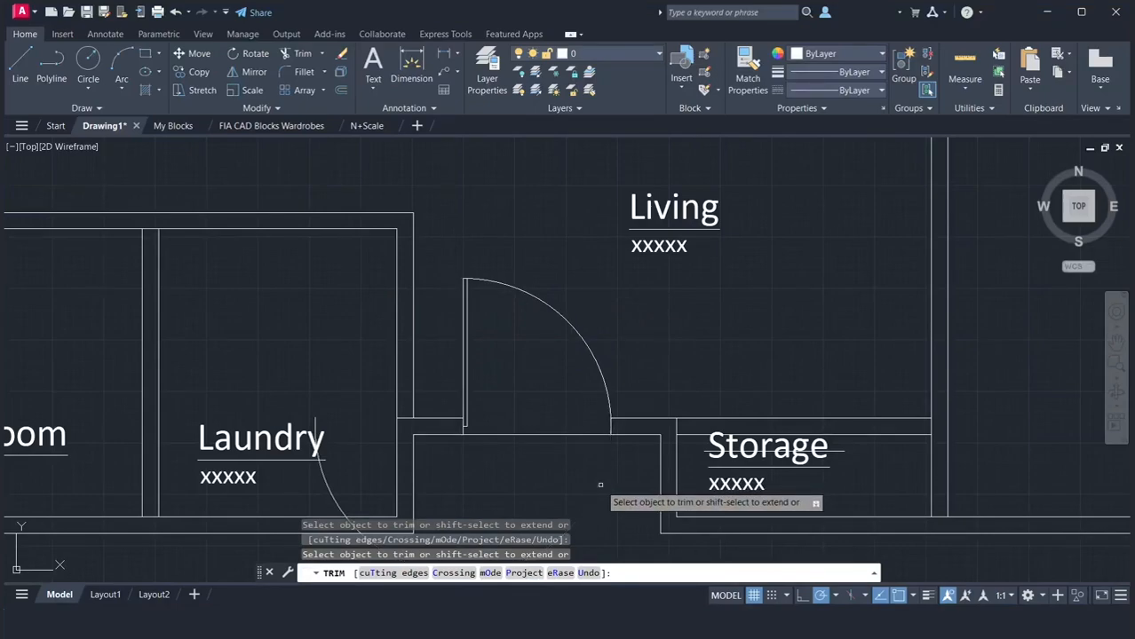
pyautogui.scroll(-2, 600, 469)
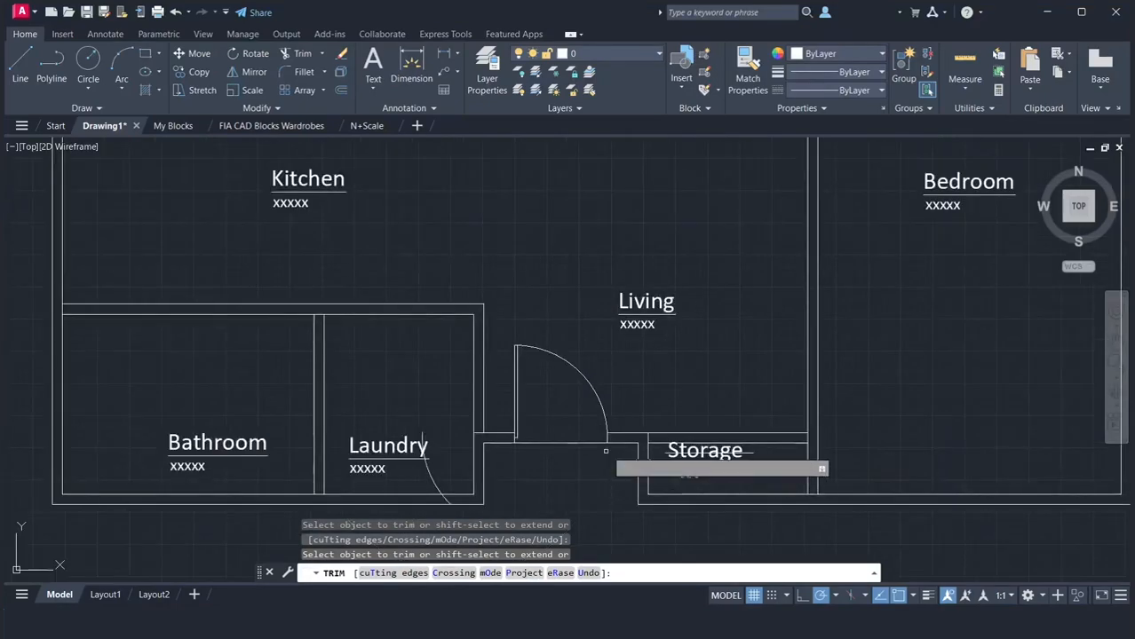
pyautogui.click(438, 485)
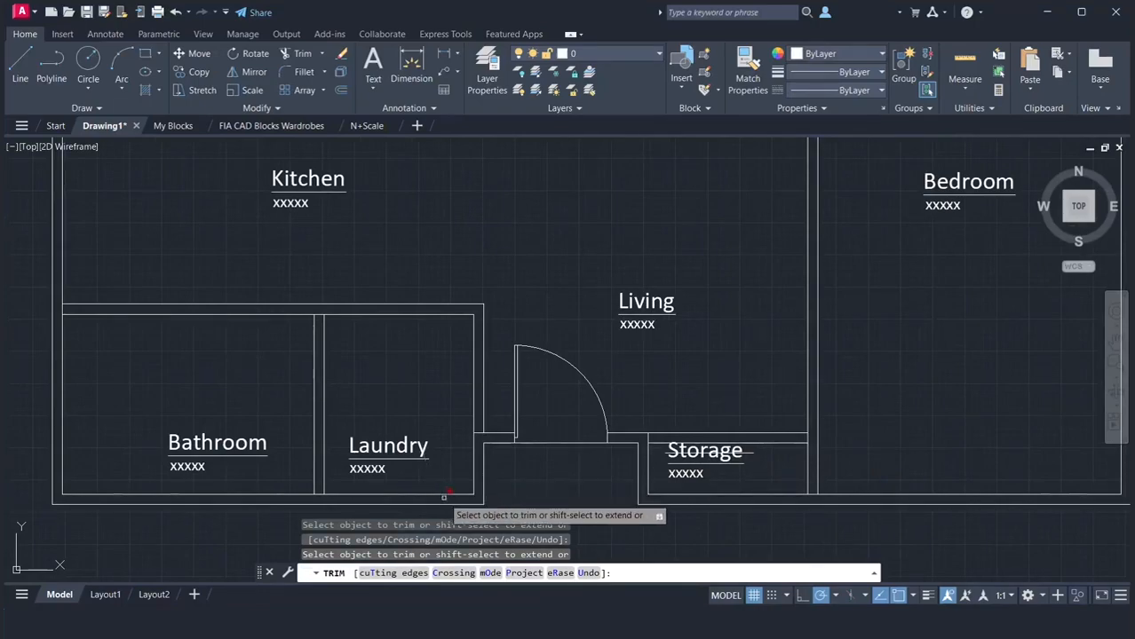
pyautogui.scroll(3, 603, 450)
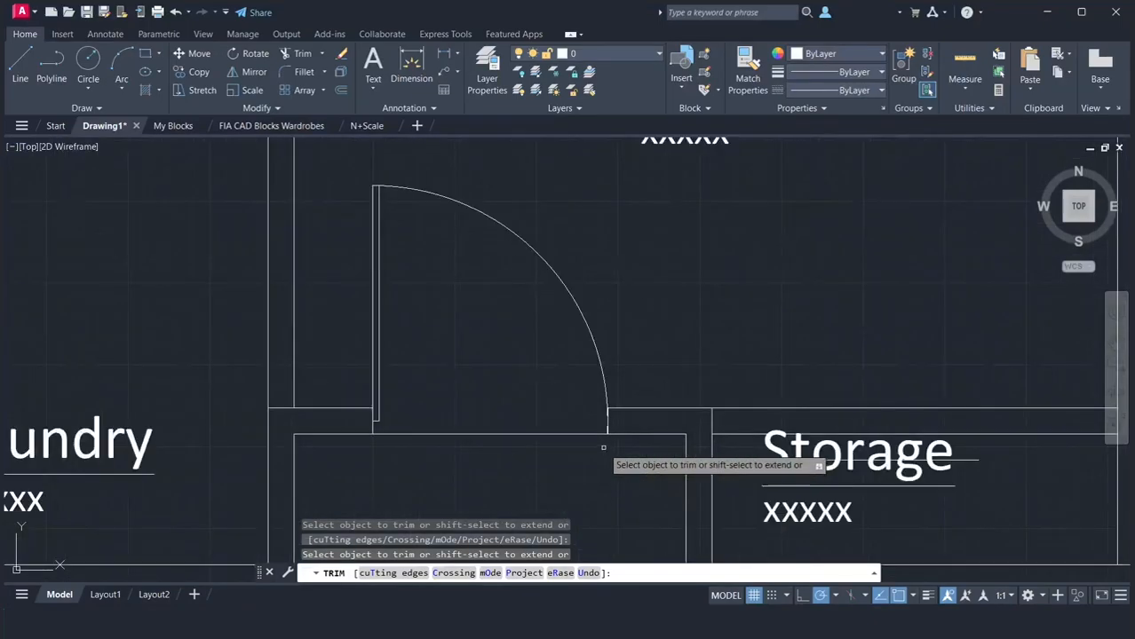
pyautogui.scroll(4, 603, 449)
pyautogui.scroll(2, 605, 424)
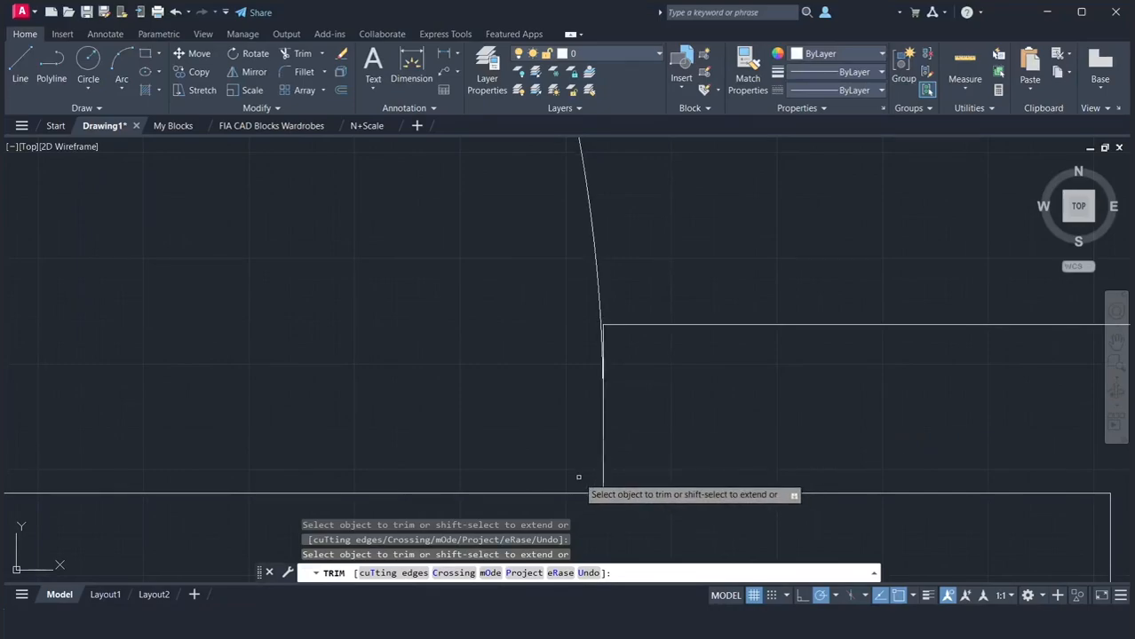
pyautogui.press('Return')
# Draw a 6' by 4" rectangle inside the Living's top wall, starting from the lower corner on the Kitchen side
pyautogui.scroll(-5, 654, 451)
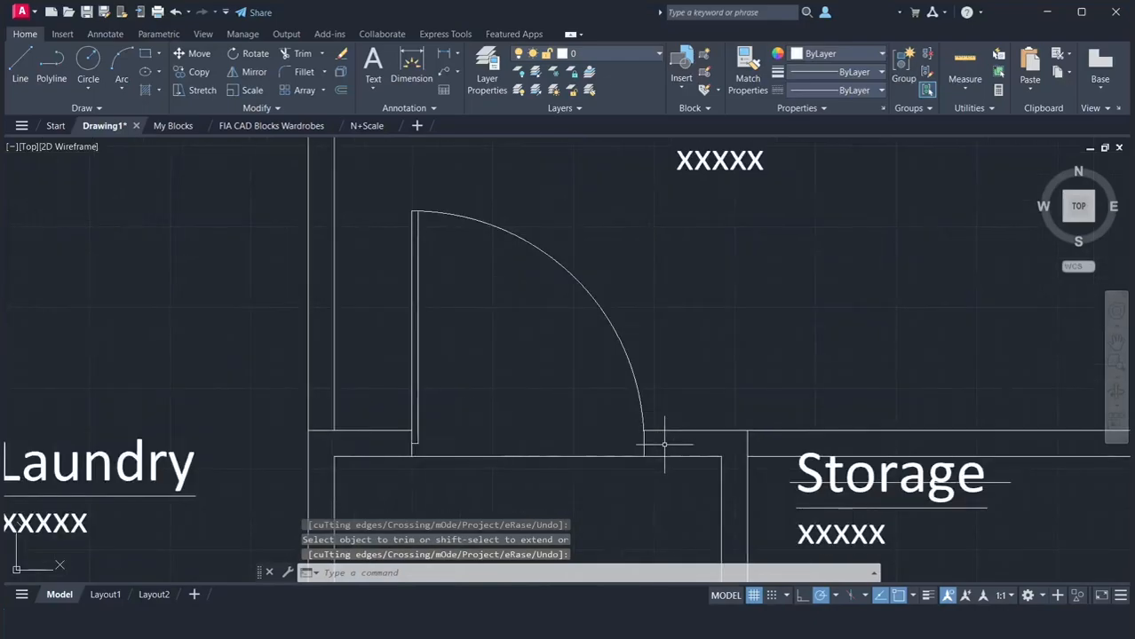
pyautogui.scroll(-4, 664, 444)
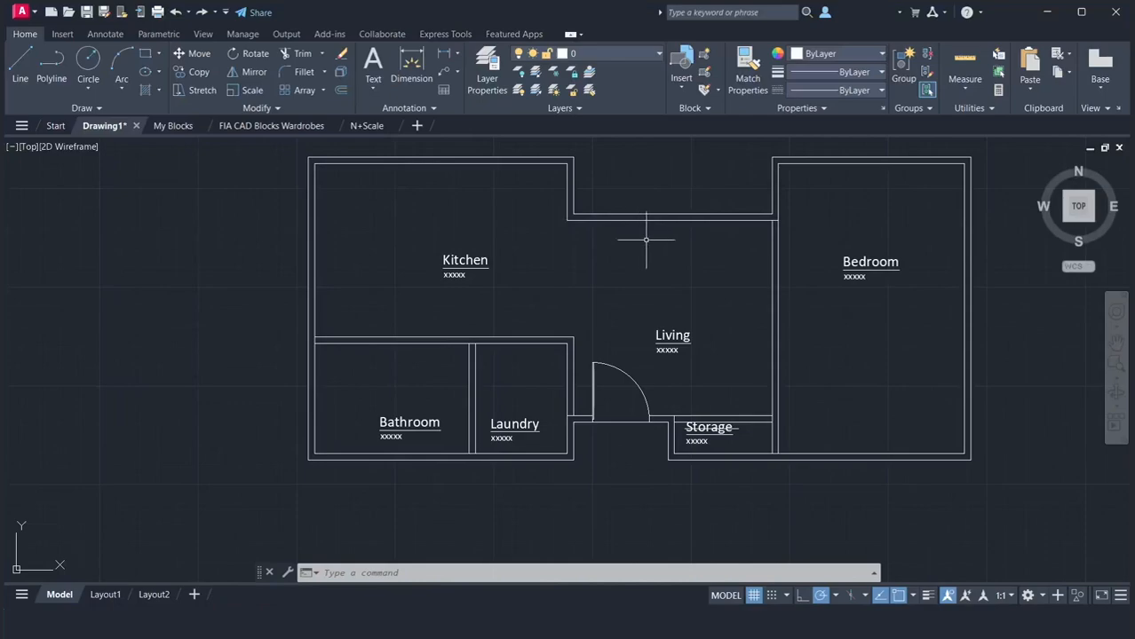
pyautogui.scroll(5, 692, 193)
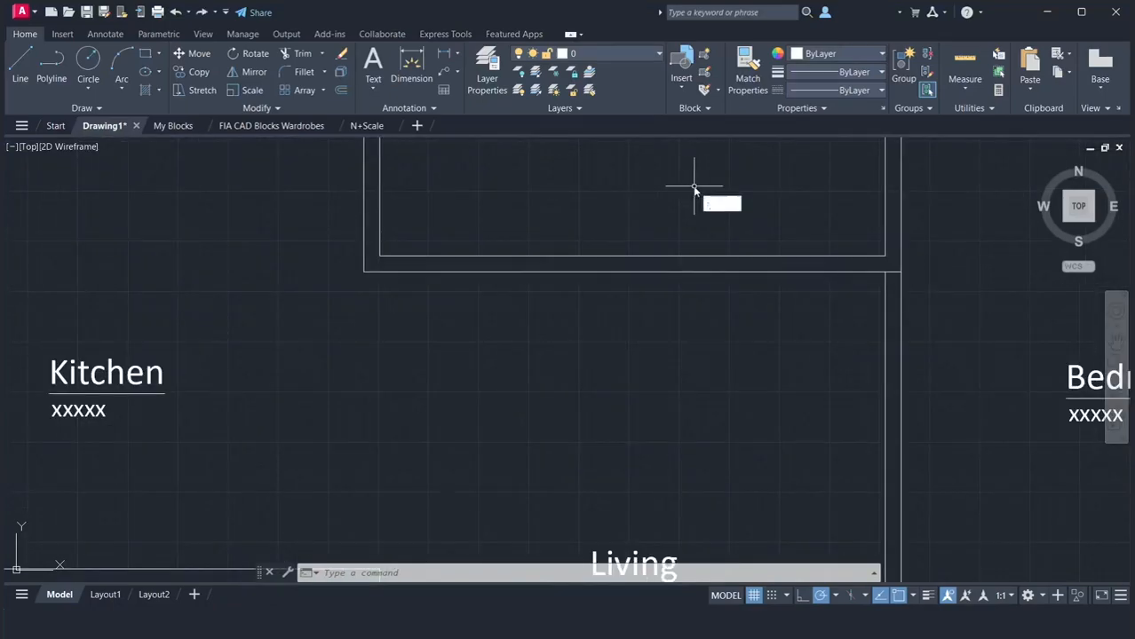
pyautogui.press('Return')
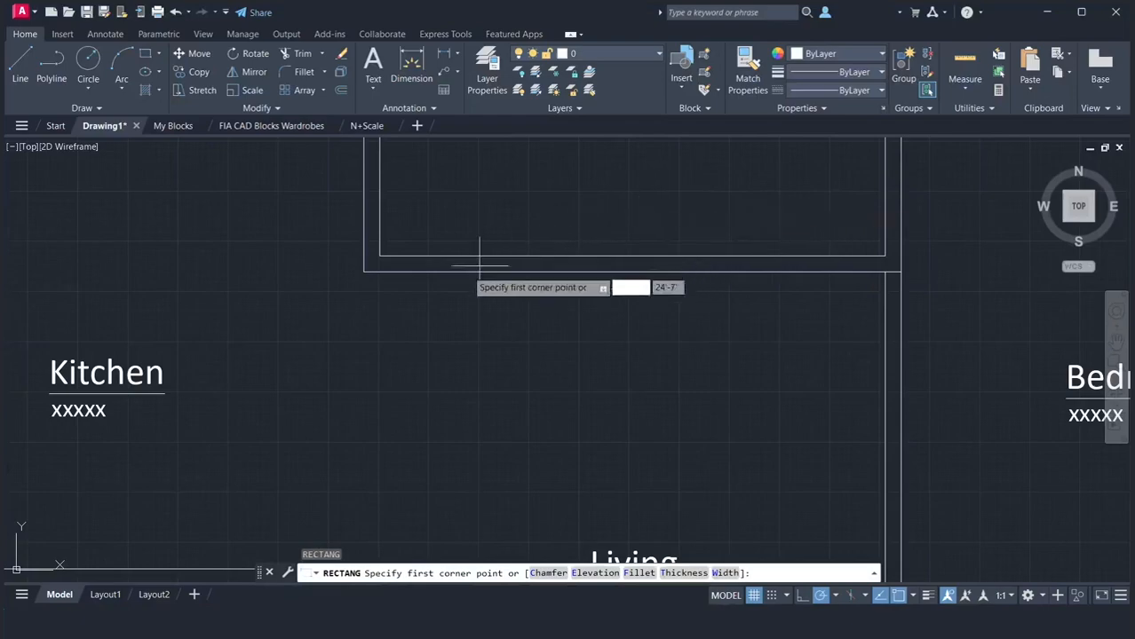
pyautogui.click(363, 272)
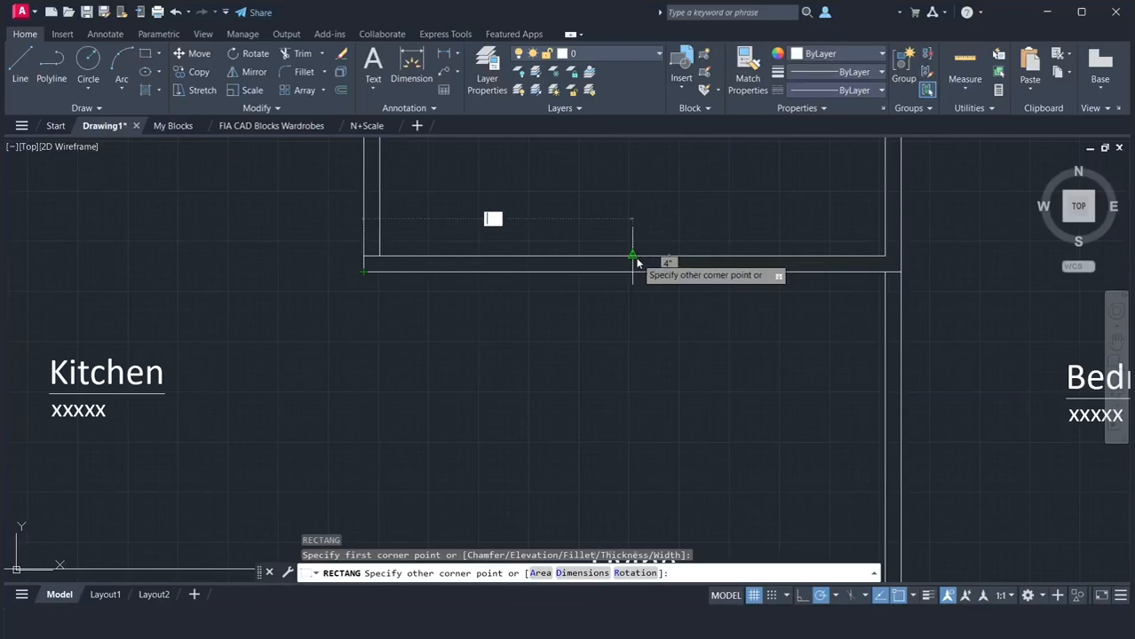
pyautogui.write("6'")
pyautogui.press('Return')
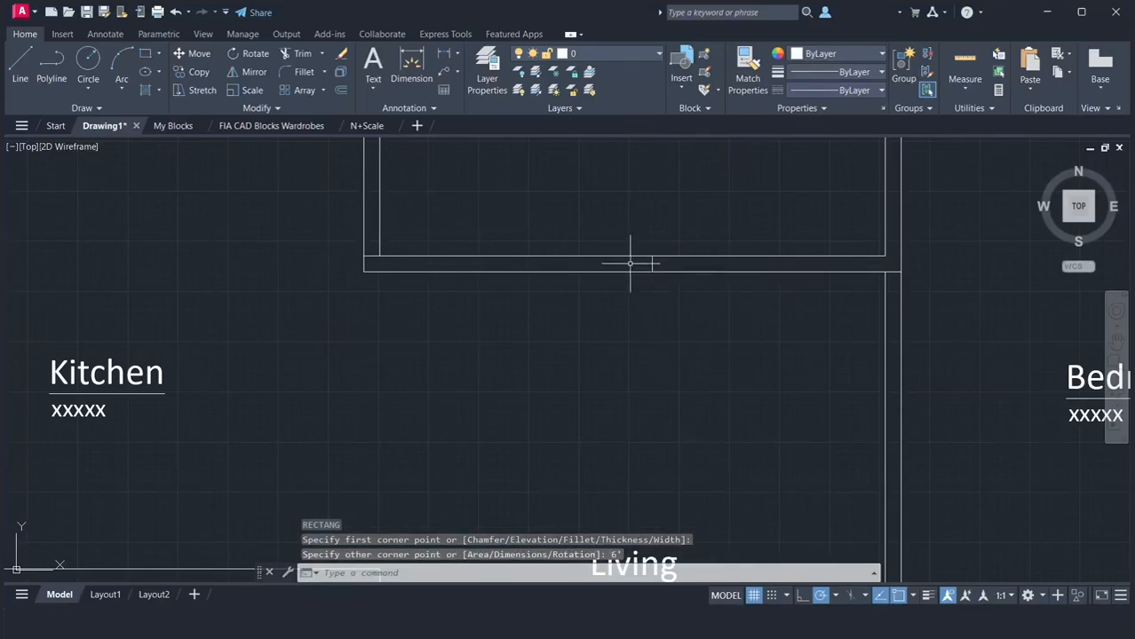
# Move the 6' rectangle by the midpoint of its lower edge to the midpoint of the Living's top wall
pyautogui.write('m')
pyautogui.press('Return')
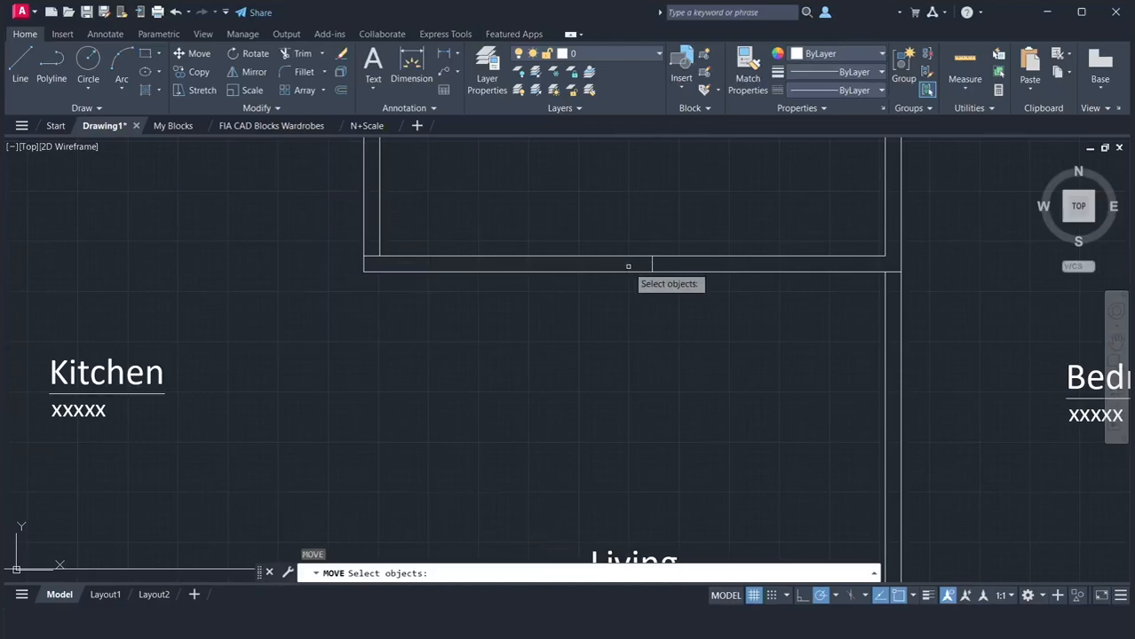
pyautogui.click(651, 265)
pyautogui.press('Return')
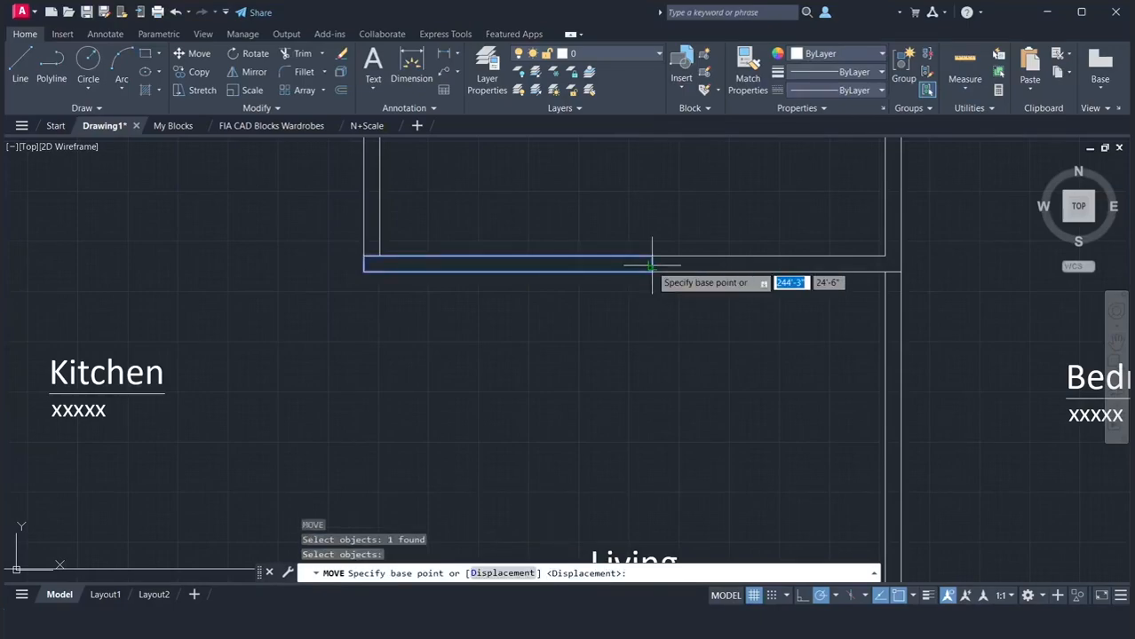
pyautogui.click(507, 270)
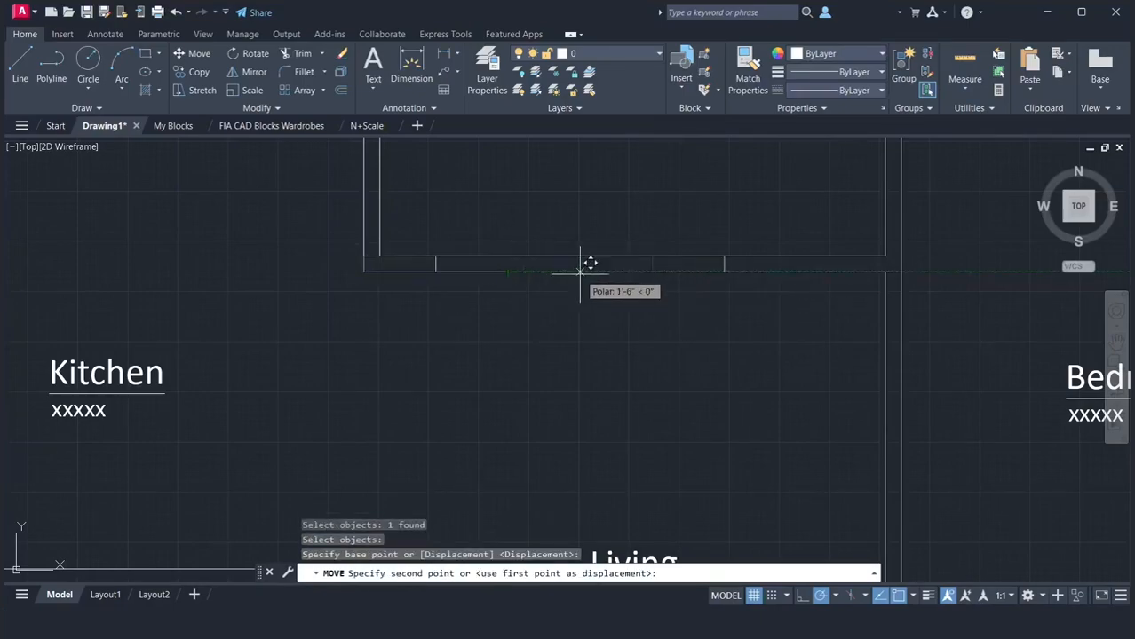
pyautogui.click(632, 270)
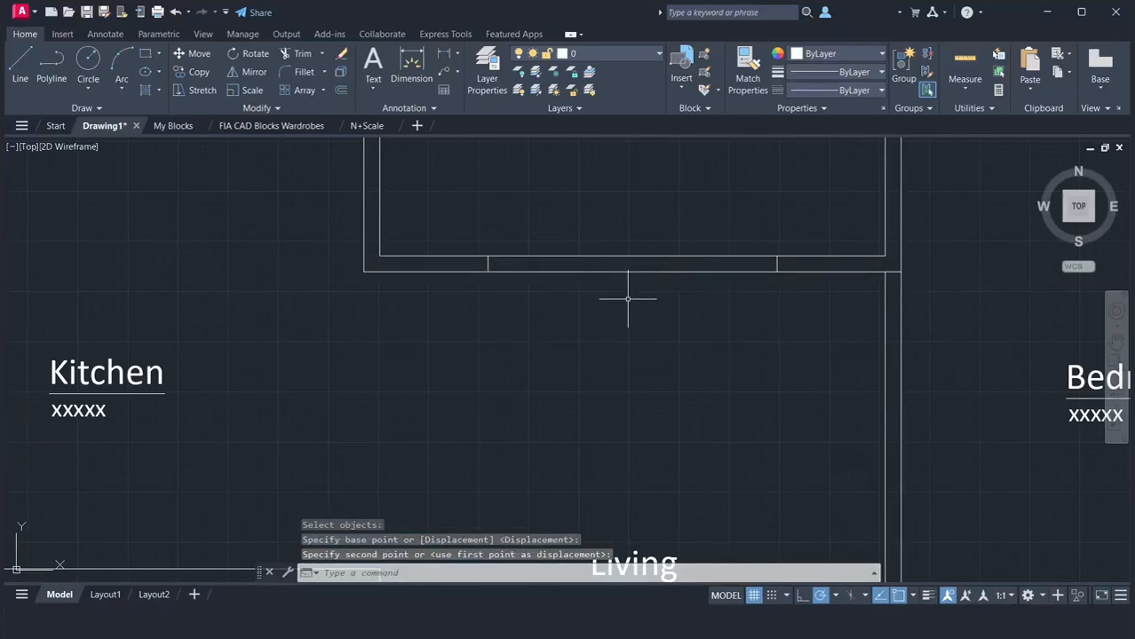
# Trim the wall lines between the rectangle's two ends to open the 6' gap in the Living's top wall
pyautogui.write('tr')
pyautogui.press('Return')
pyautogui.click(631, 299)
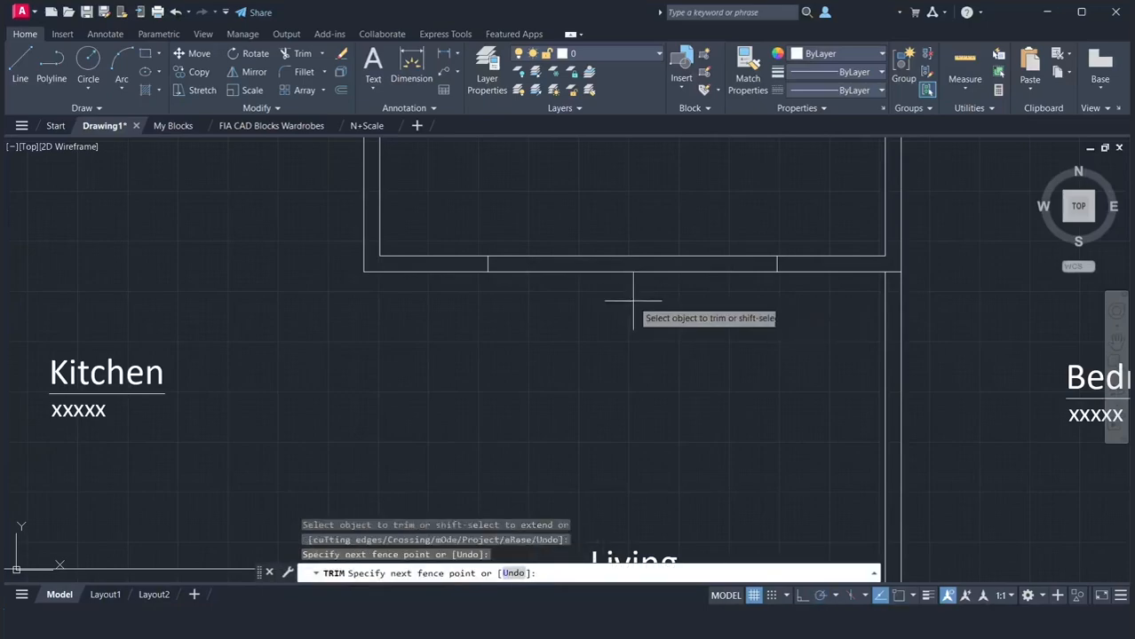
pyautogui.click(592, 231)
pyautogui.press('Return')
pyautogui.press('Return')
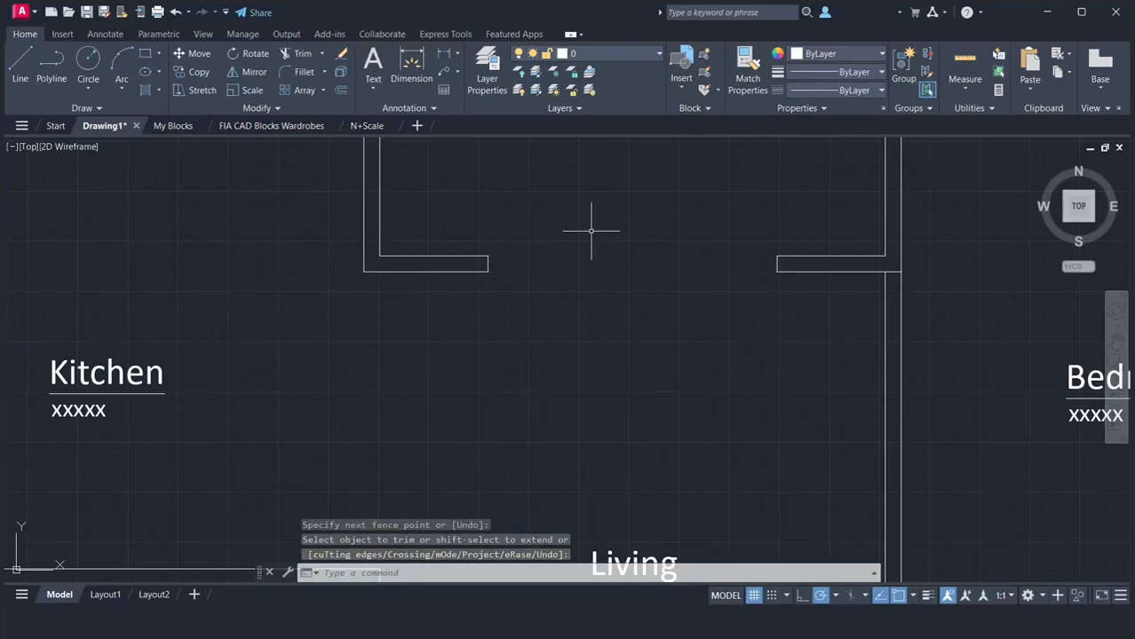
# Draw a 3' by 2" sliding panel rectangle in the gap, starting from the Kitchen-side jamb's lower corner
pyautogui.write('rec')
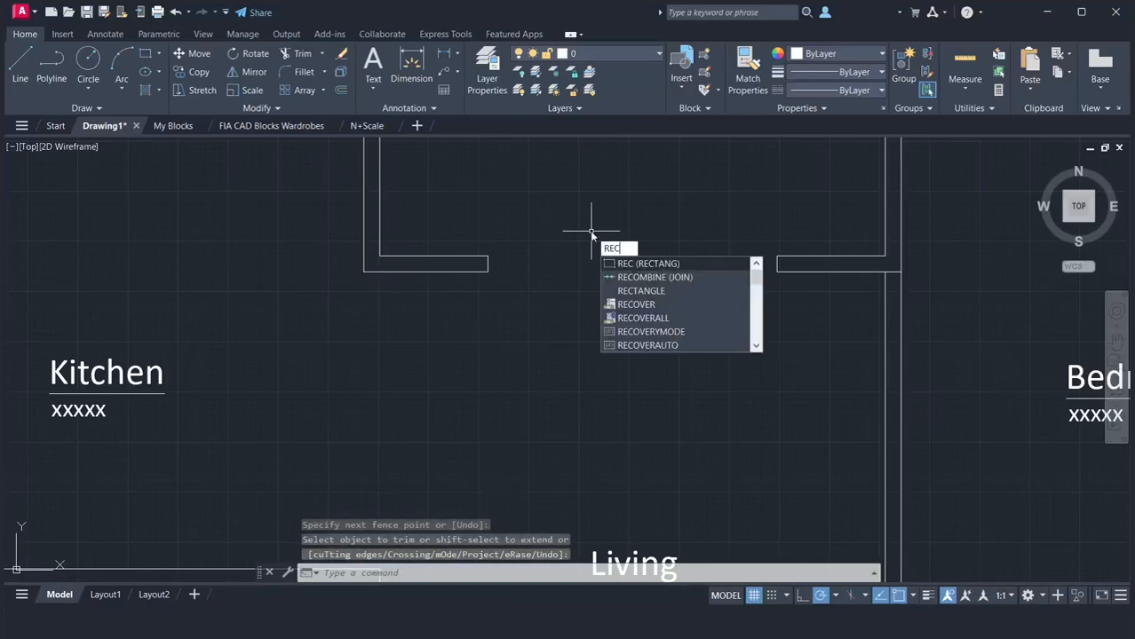
pyautogui.press('Return')
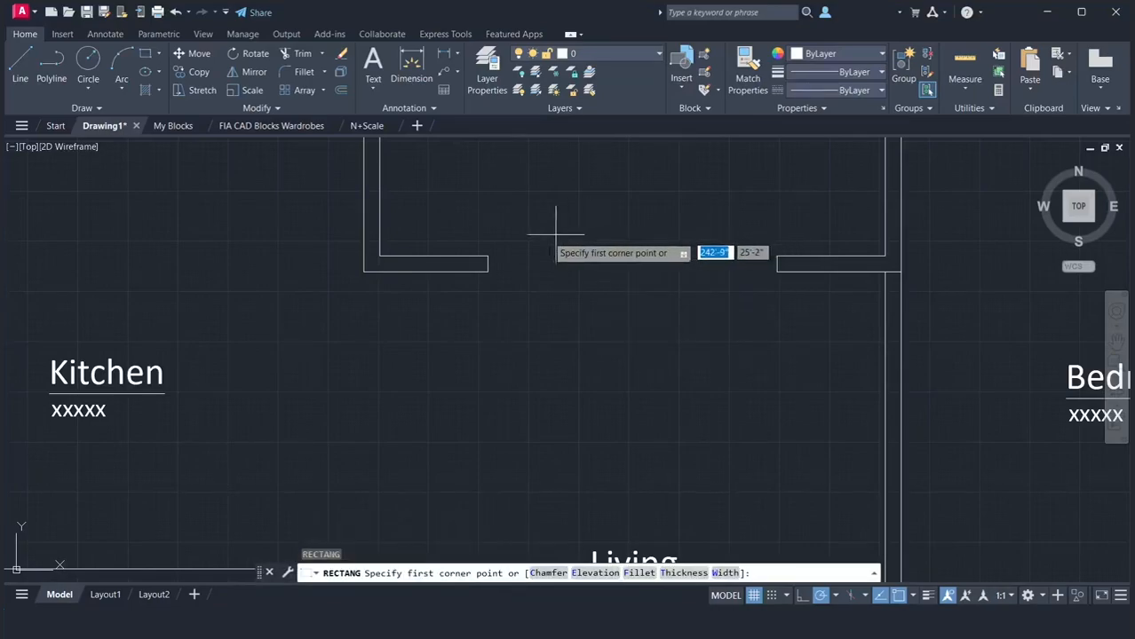
pyautogui.click(487, 272)
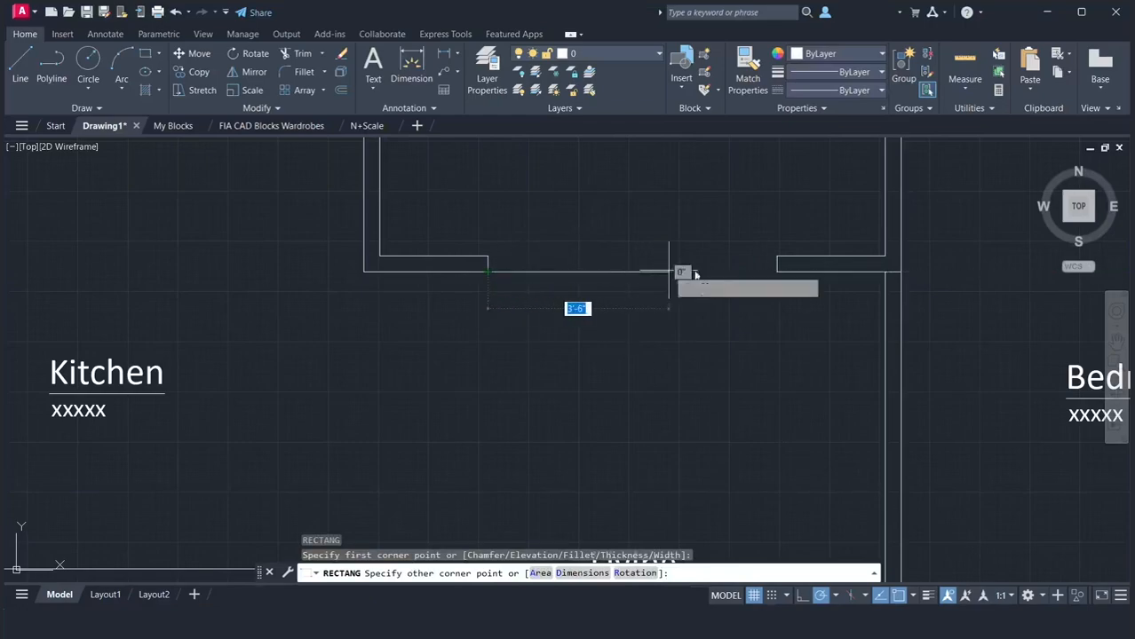
pyautogui.write('3')
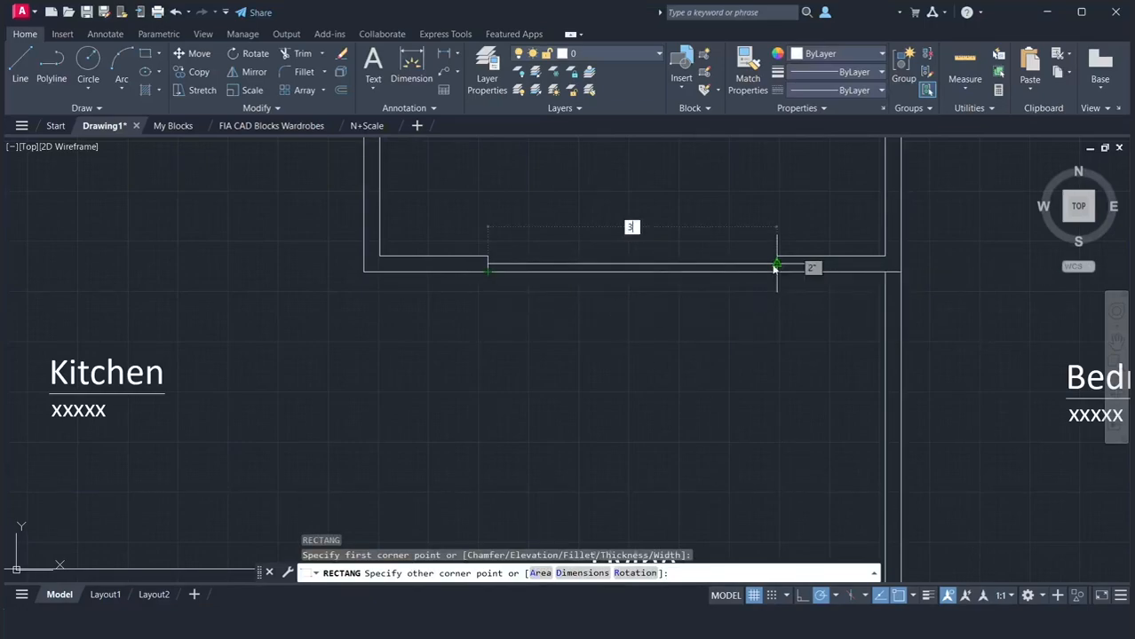
pyautogui.write("'")
pyautogui.press('Return')
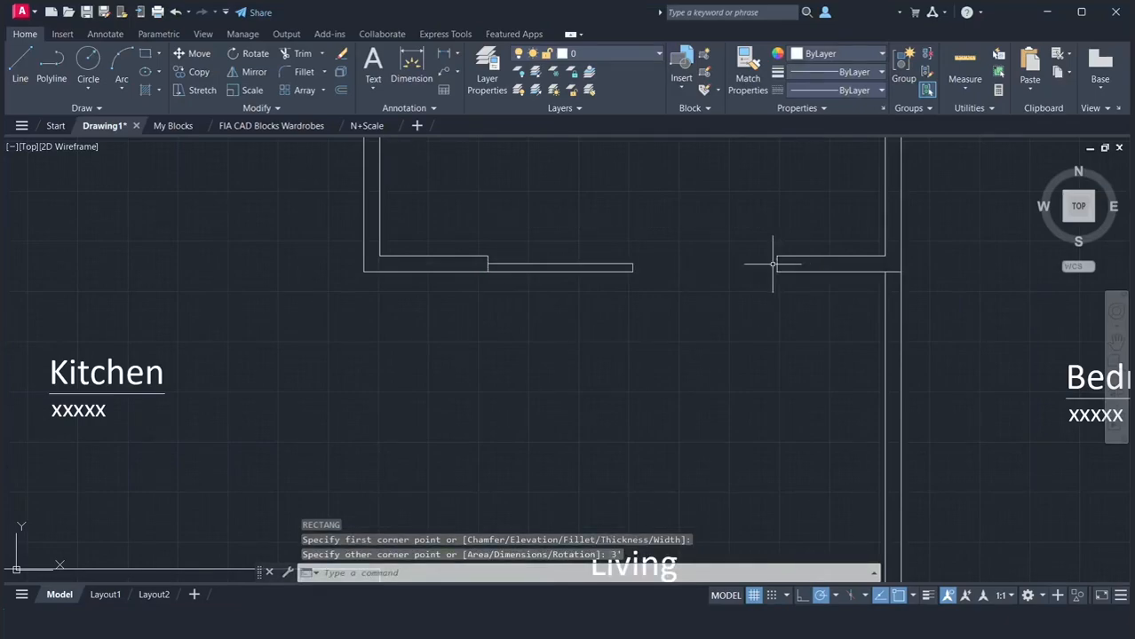
# Draw the second sliding panel rectangle from the first panel's upper free corner to the Bedroom-side jamb's upper corner
pyautogui.press('Return')
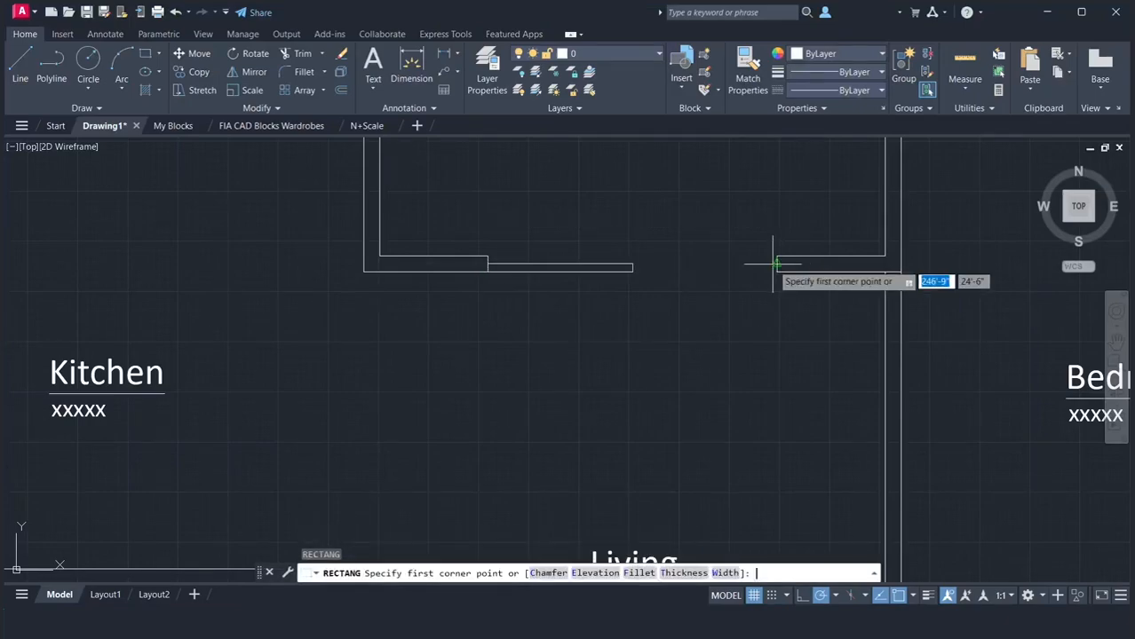
pyautogui.click(632, 263)
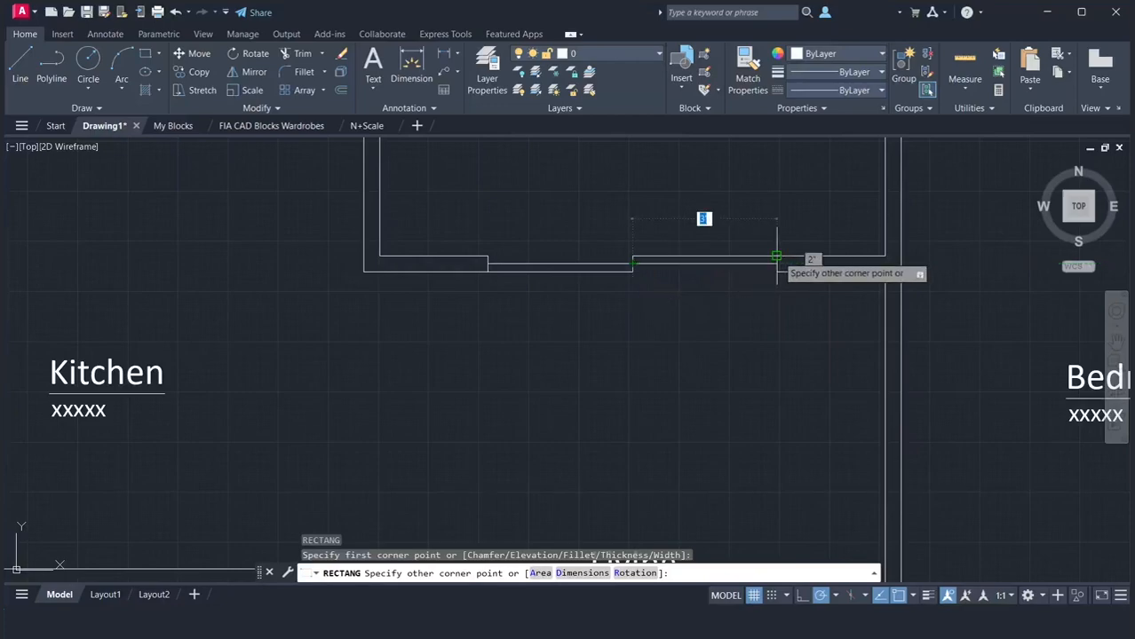
pyautogui.click(778, 256)
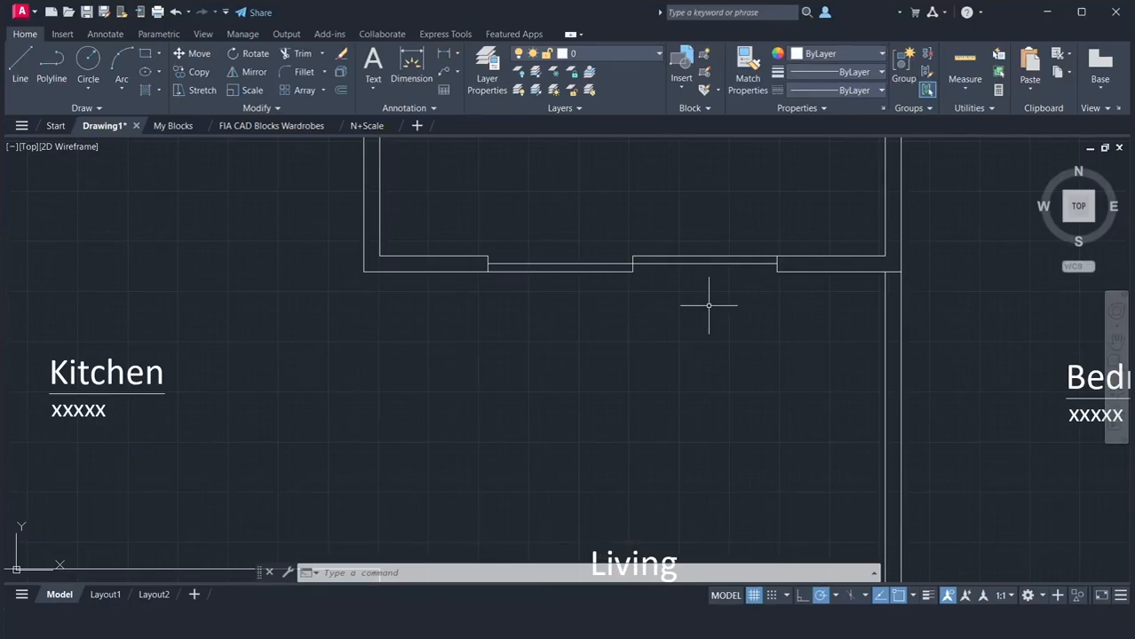
# Draw a 2'10" by 4" rectangle inside the Laundry's top wall, starting from the room's inner corner on the Bathroom side
pyautogui.scroll(-4, 709, 306)
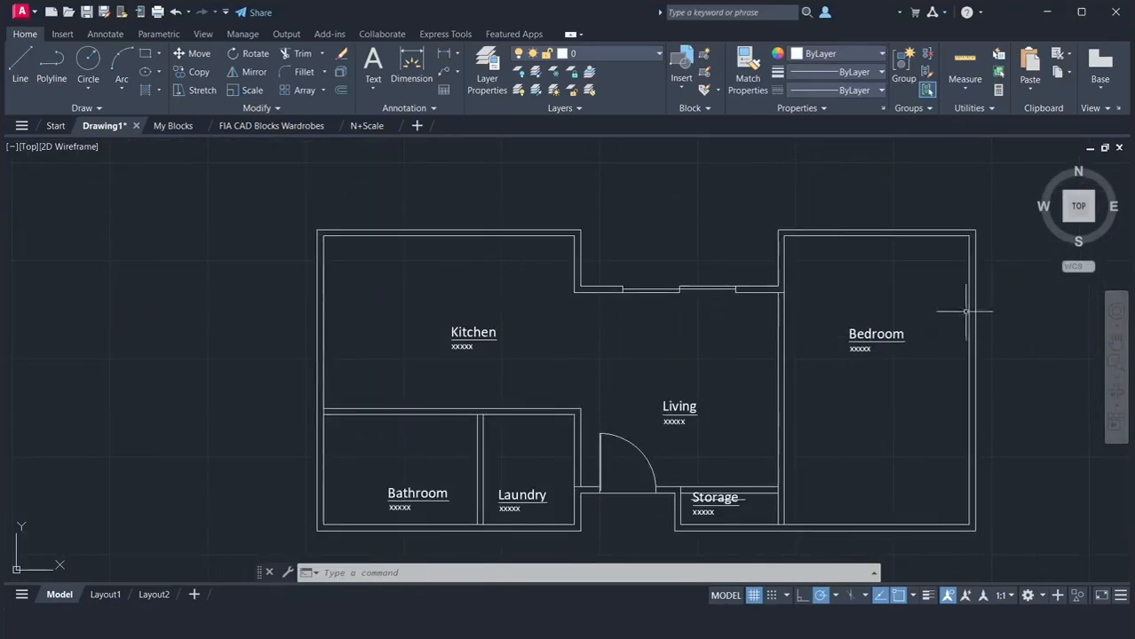
pyautogui.click(1116, 335)
pyautogui.moveTo(969, 346); pyautogui.dragTo(888, 324)
pyautogui.rightClick(846, 349)
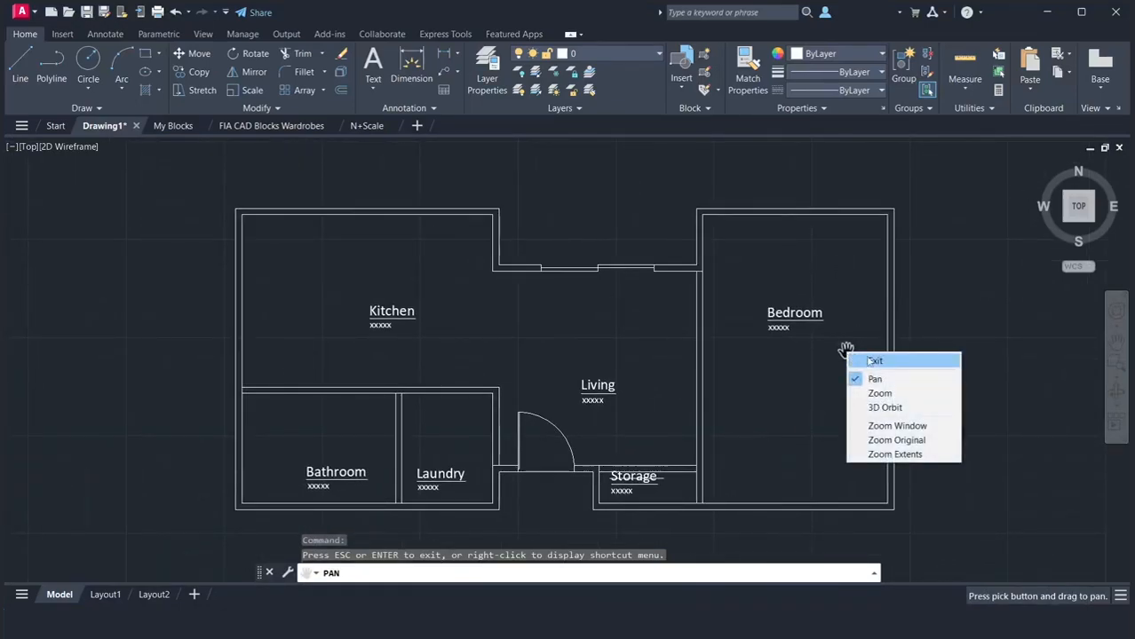
pyautogui.click(860, 361)
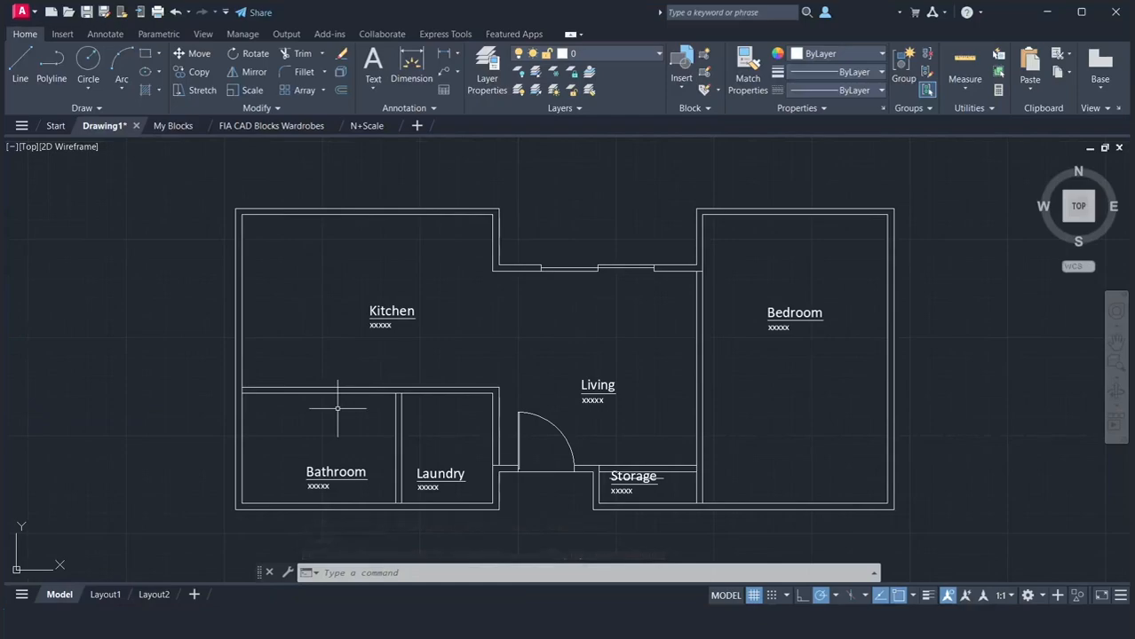
pyautogui.scroll(4, 337, 409)
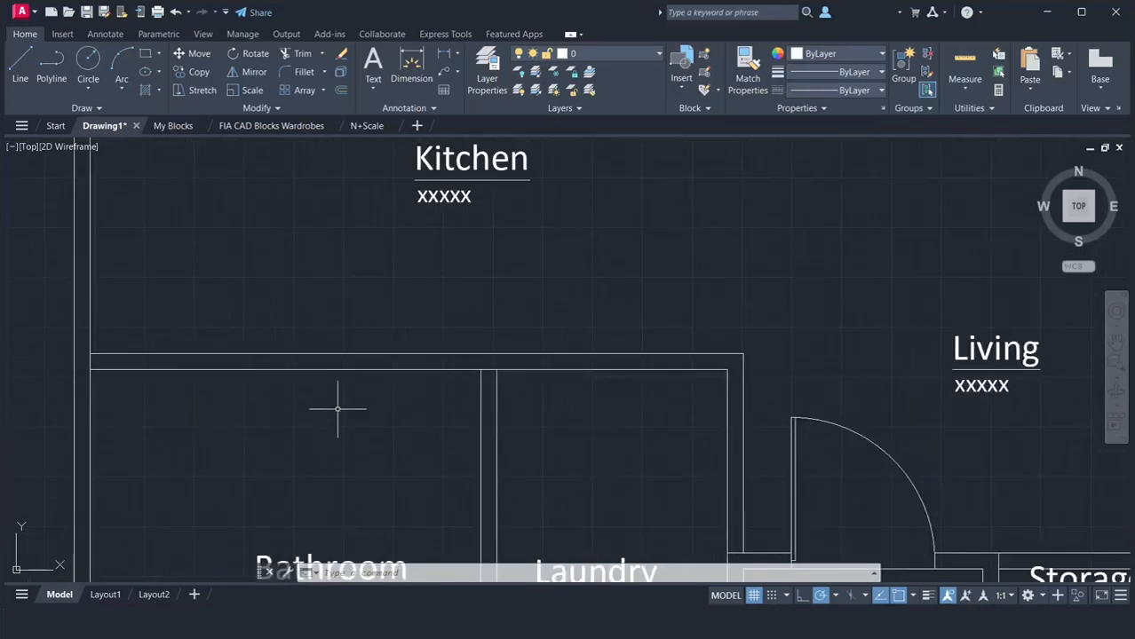
pyautogui.write('re')
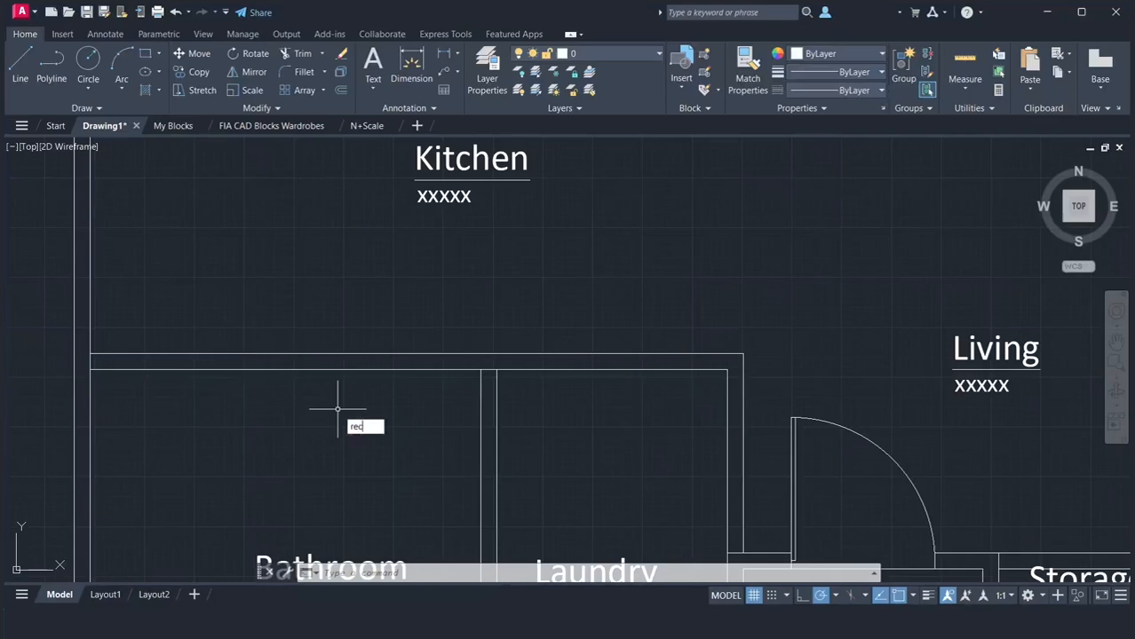
pyautogui.write('c')
pyautogui.press('Return')
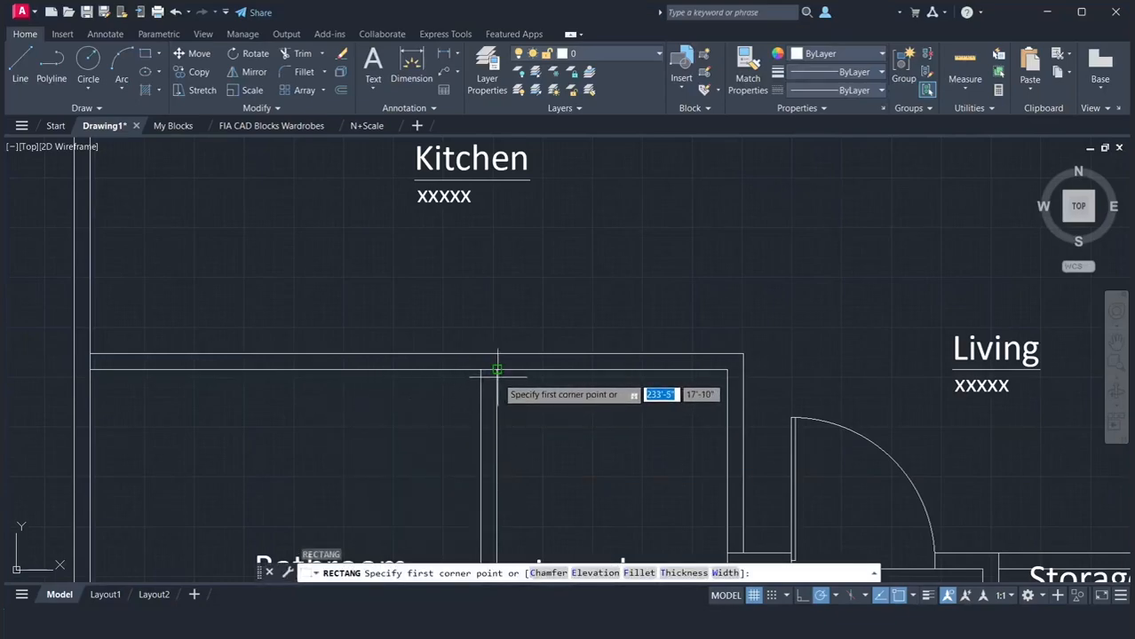
pyautogui.click(497, 369)
pyautogui.write('2\'10"')
pyautogui.press('Return')
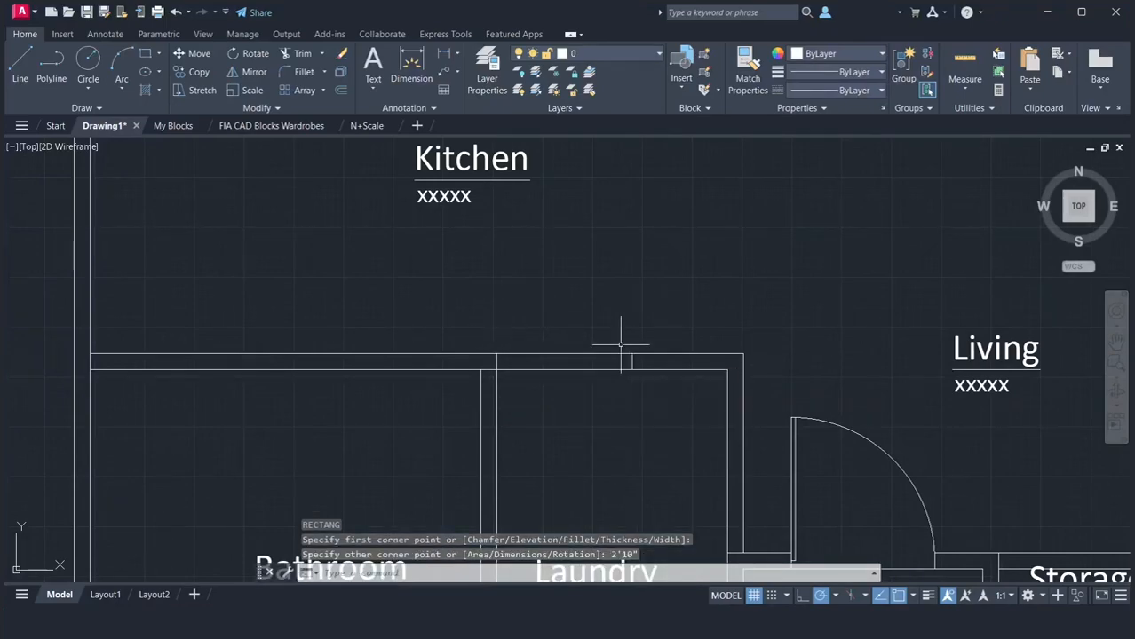
# Move the 2'10" rectangle 4" along the Laundry's top wall, away from the Bathroom partition
pyautogui.write('m')
pyautogui.press('Return')
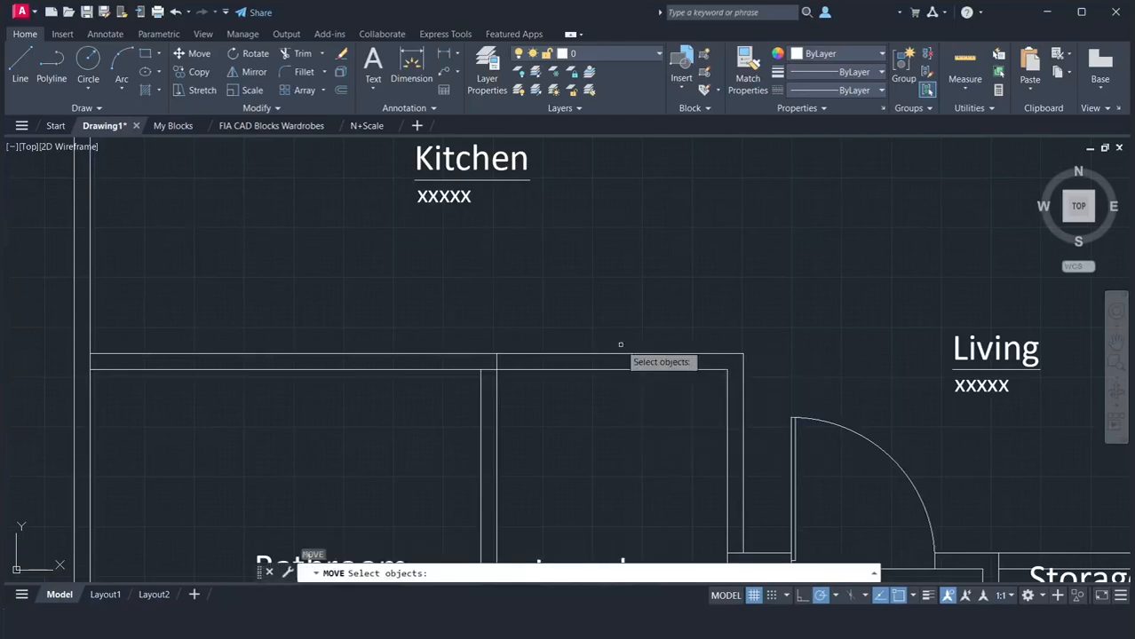
pyautogui.click(499, 361)
pyautogui.click(492, 361)
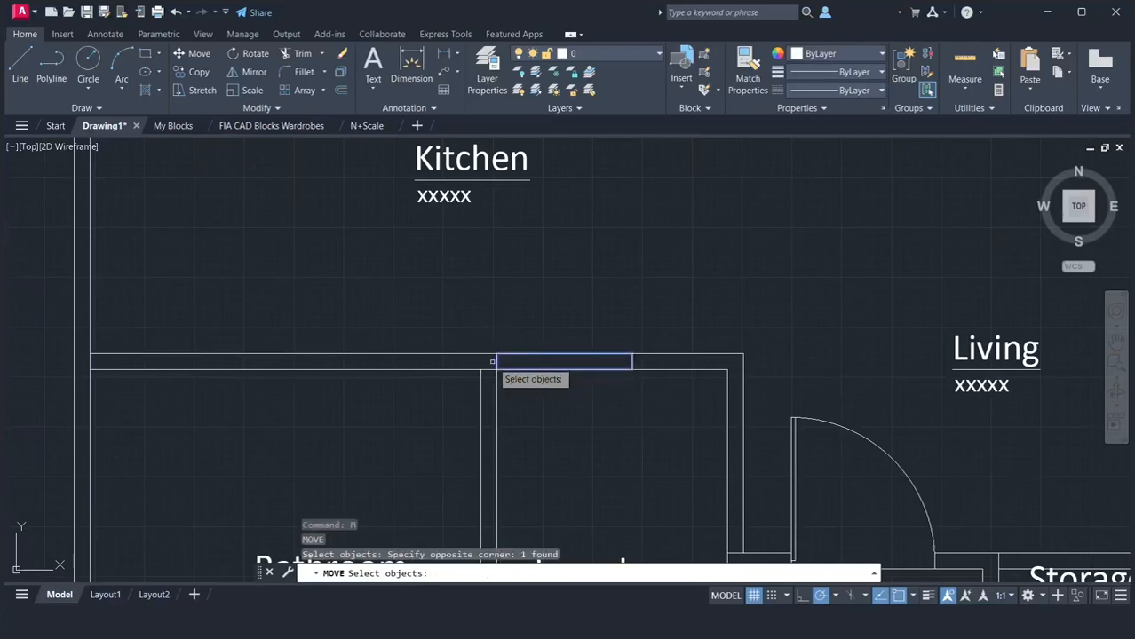
pyautogui.press('Return')
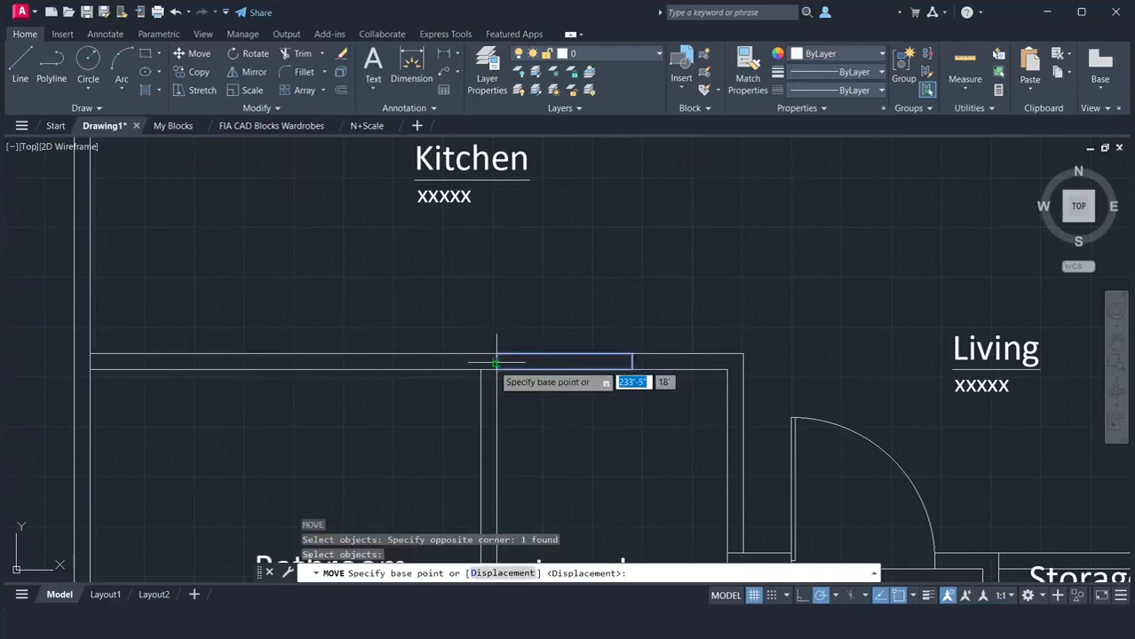
pyautogui.click(496, 366)
pyautogui.write('4')
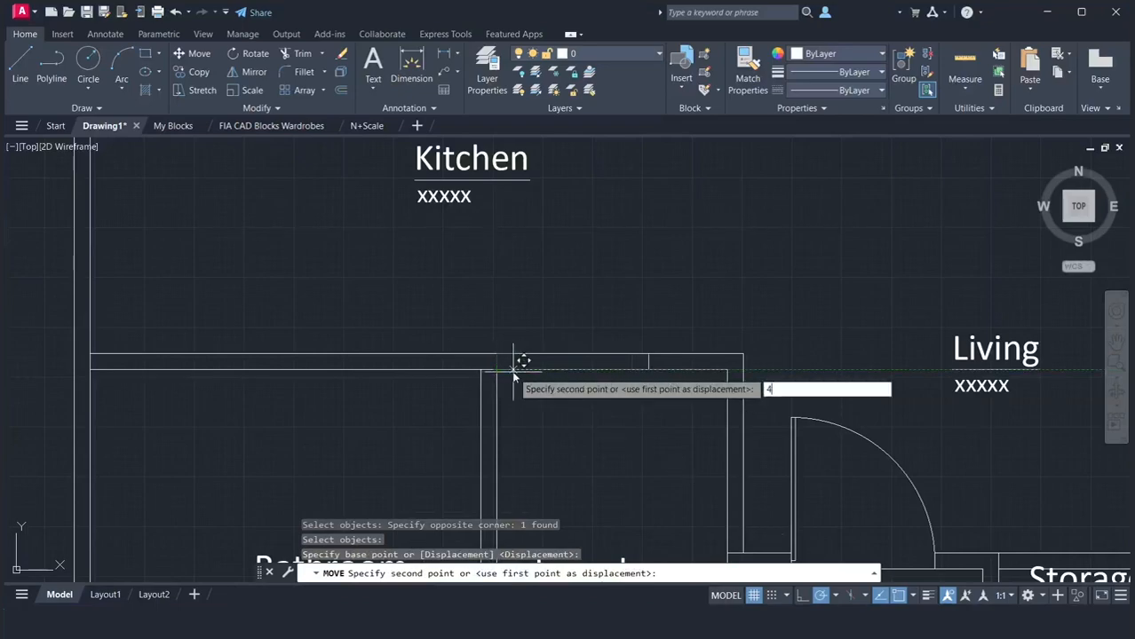
pyautogui.press('Return')
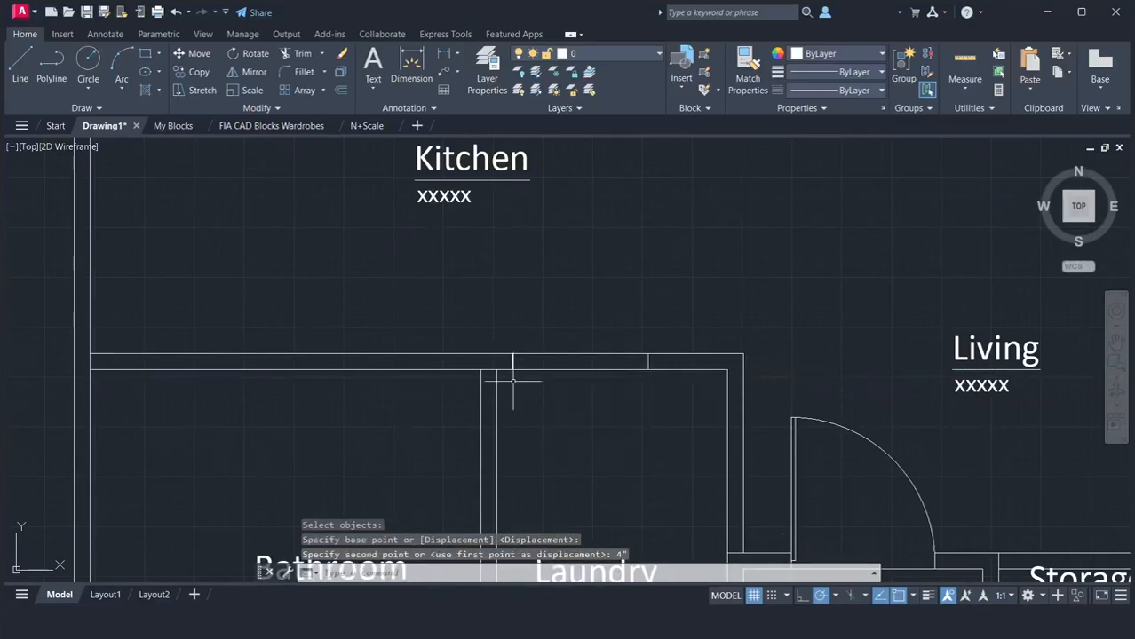
# Trim the wall lines between the rectangle's ends to open the door gap in the Laundry's top wall
pyautogui.write('t')
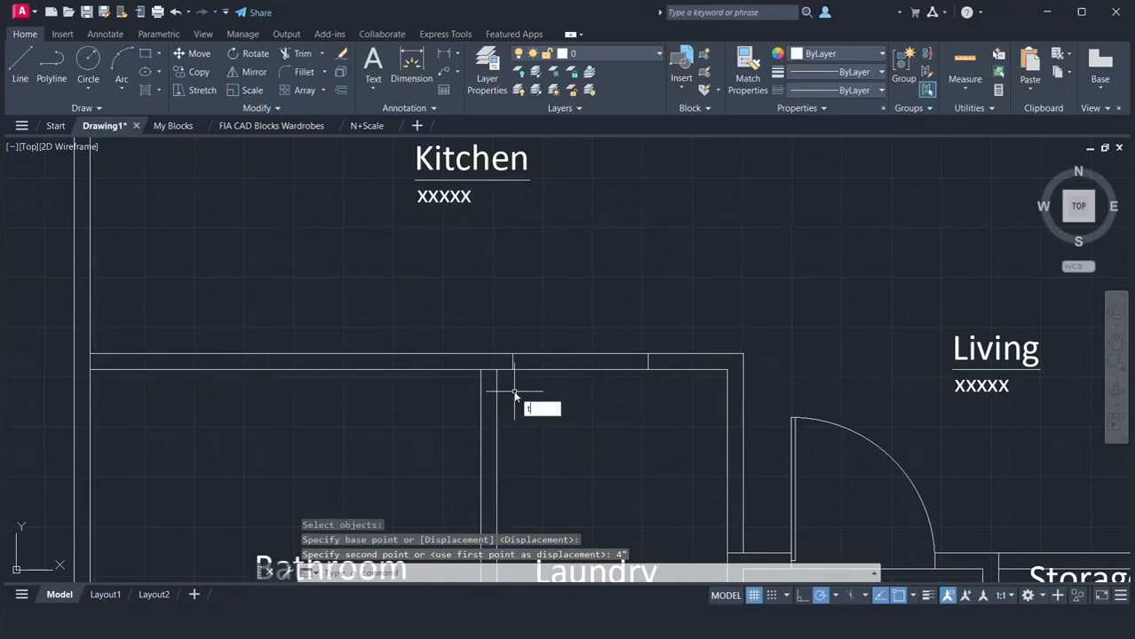
pyautogui.press('Return')
pyautogui.moveTo(559, 390); pyautogui.dragTo(560, 328)
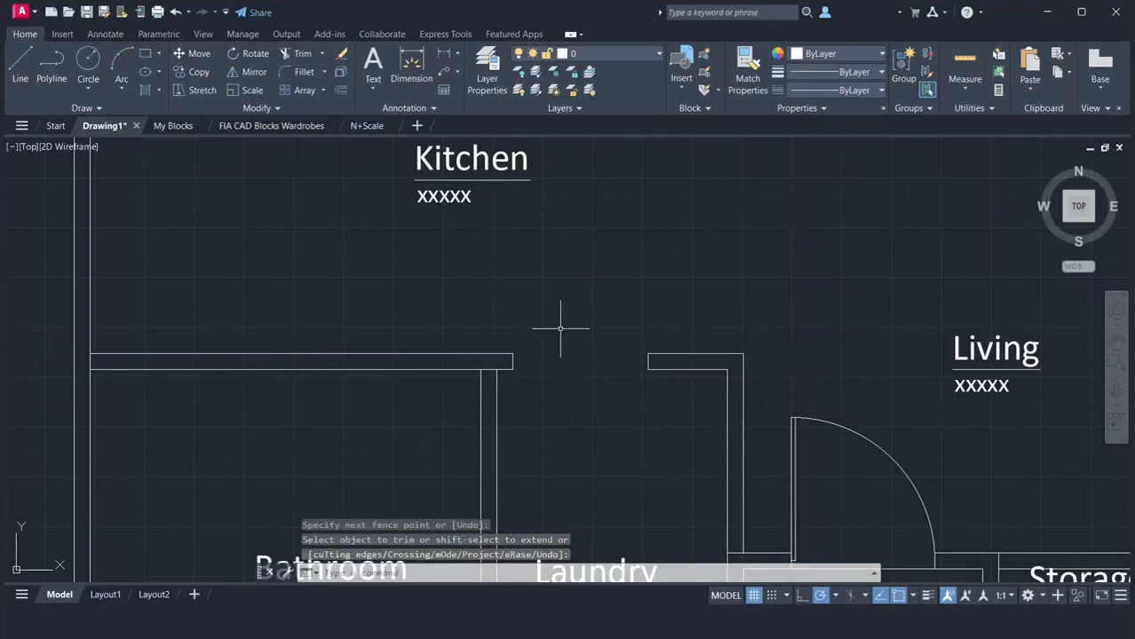
# Draw a closed 2'10" by 1" polyline door leaf from the midpoint of the Bathroom-side jamb down into the Laundry
pyautogui.write('l')
pyautogui.press('Return')
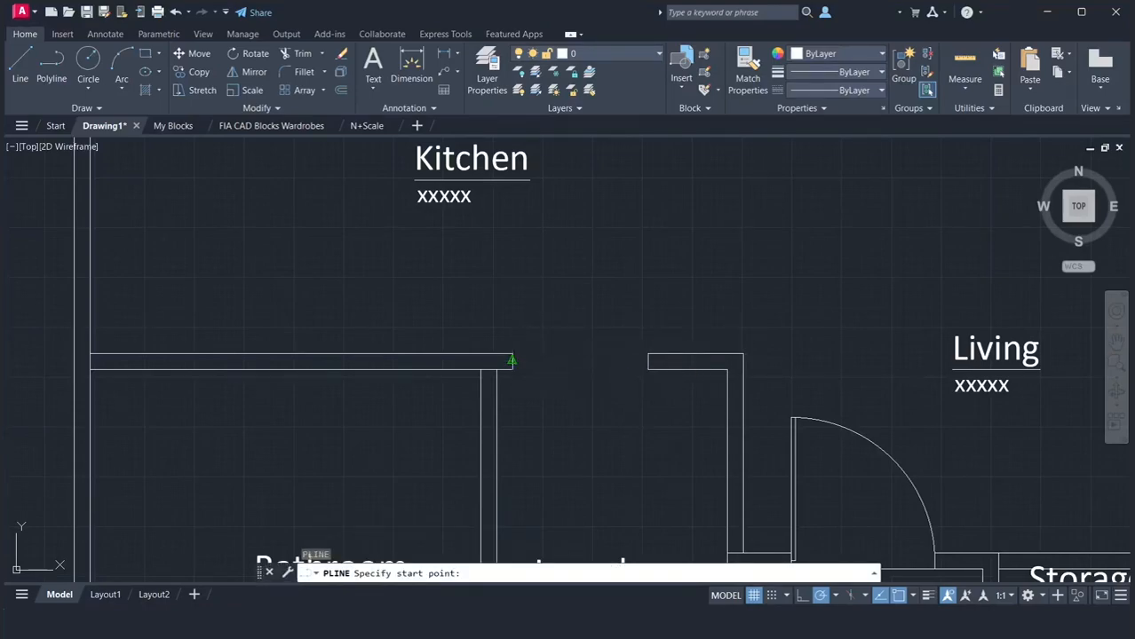
pyautogui.click(511, 361)
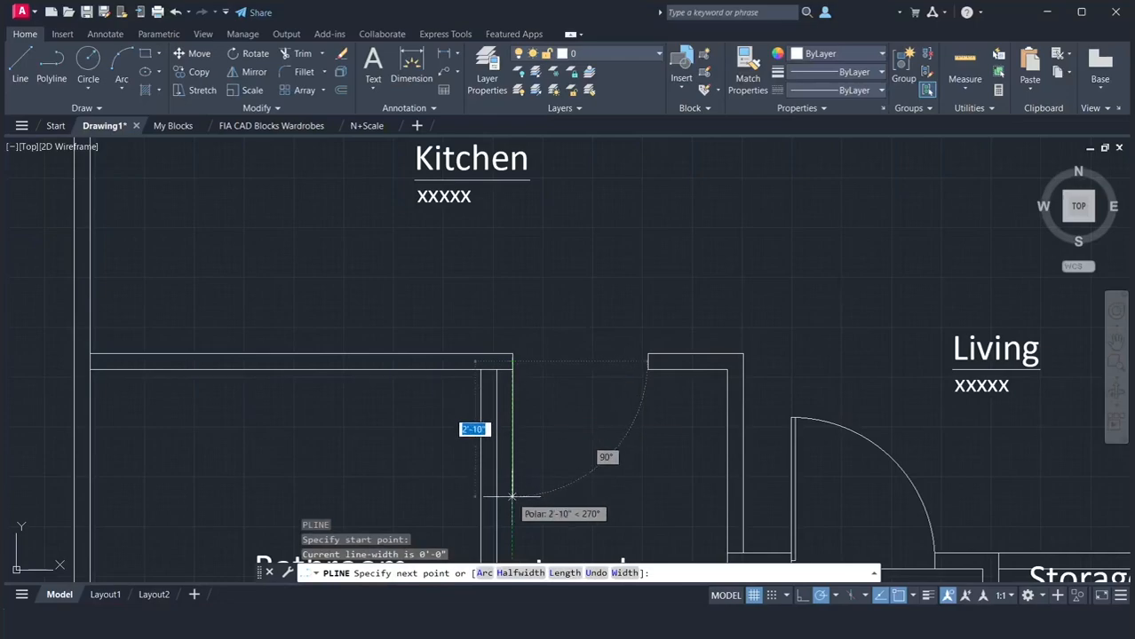
pyautogui.write('2')
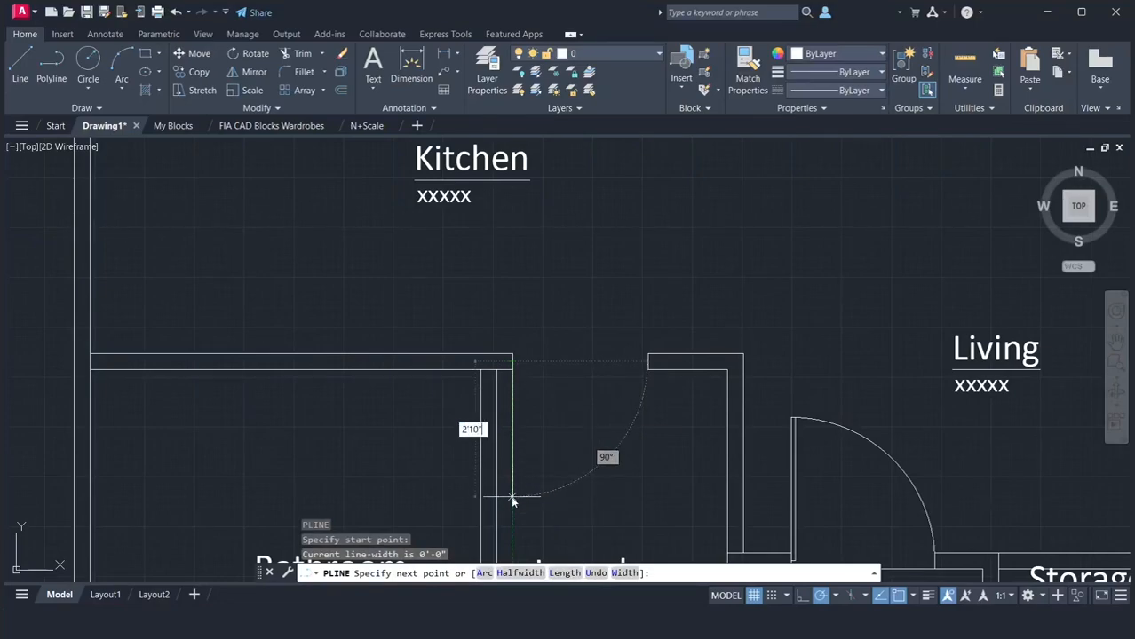
pyautogui.write('\'10"')
pyautogui.press('Return')
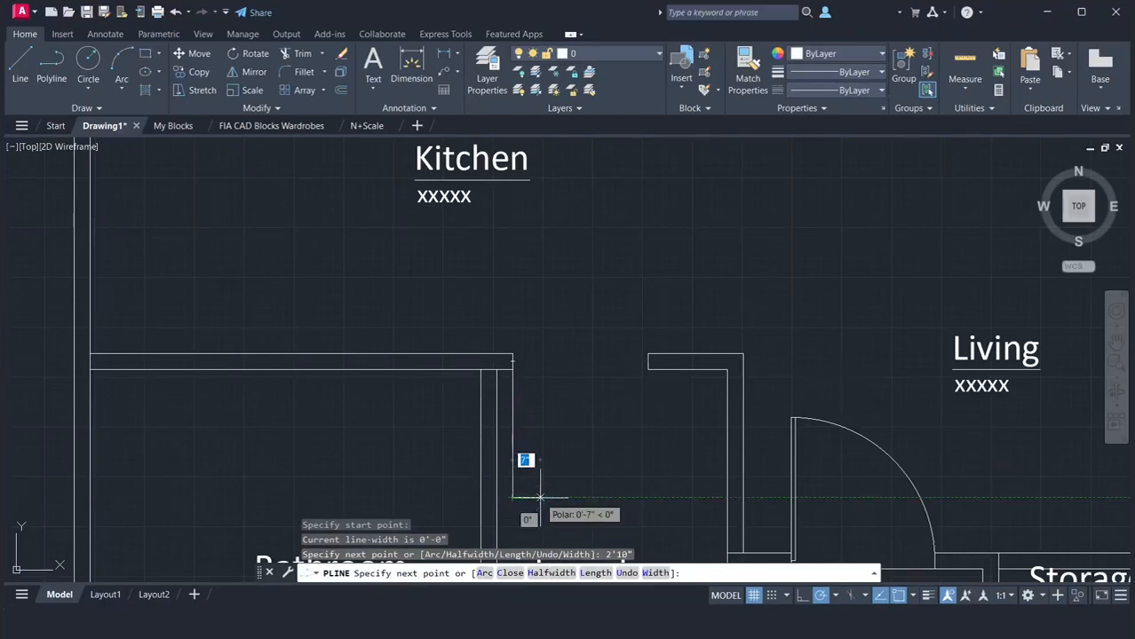
pyautogui.write('1')
pyautogui.press('Return')
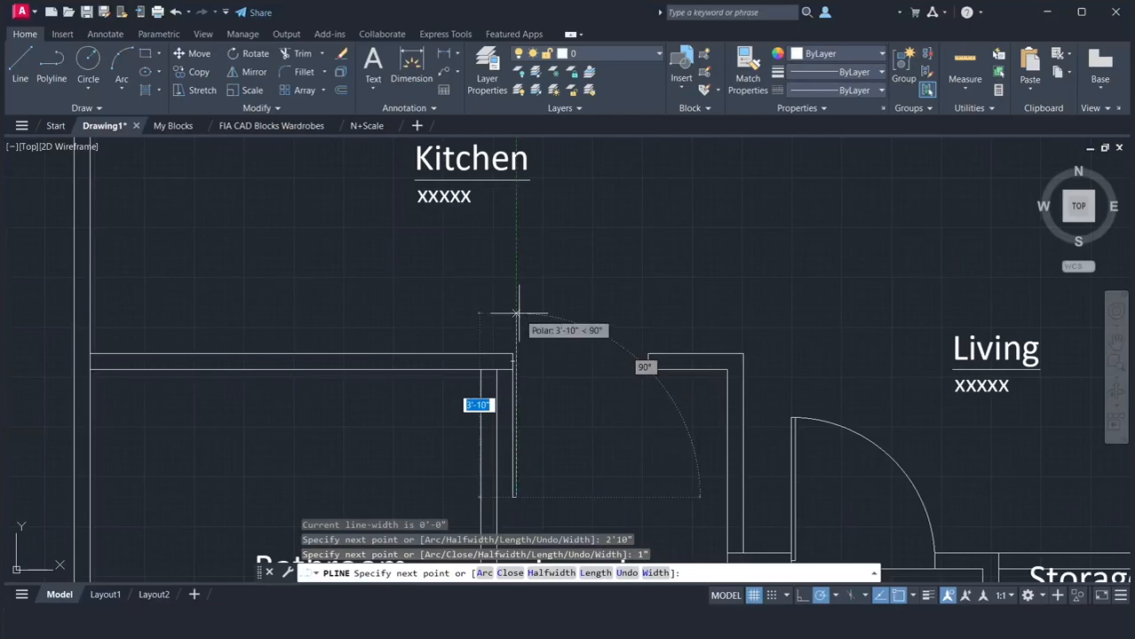
pyautogui.write('2')
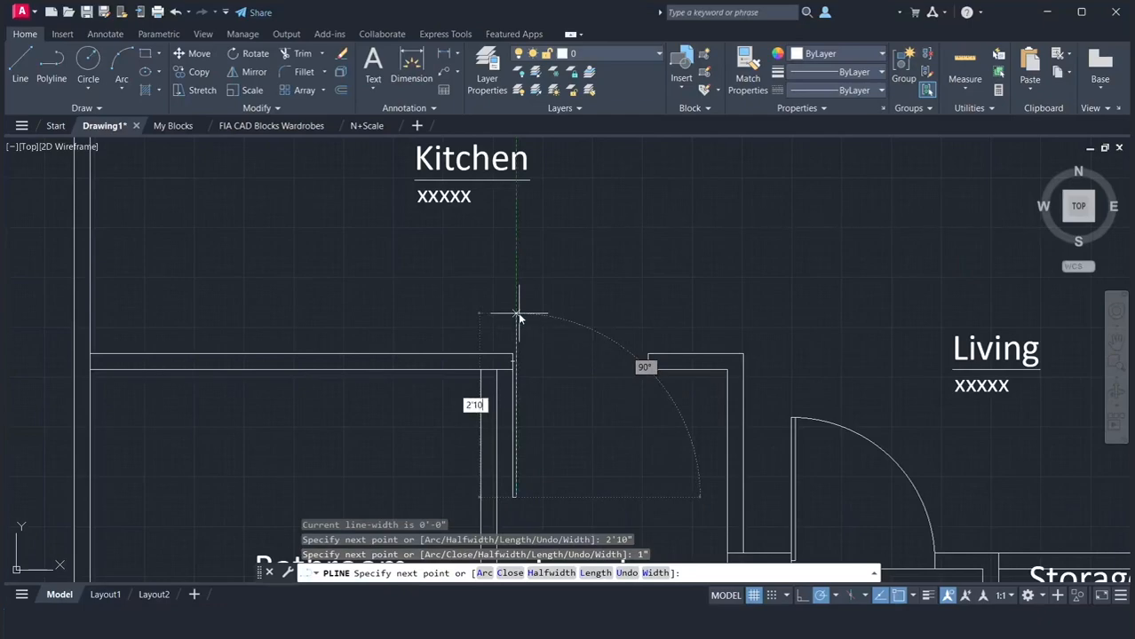
pyautogui.press('Return')
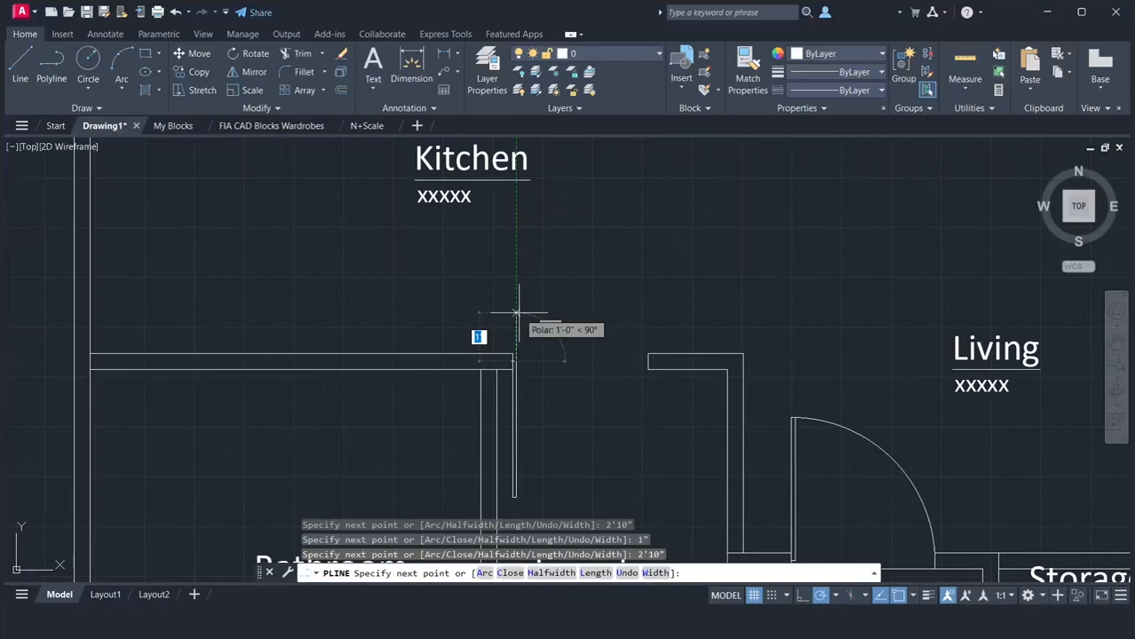
pyautogui.write('c')
pyautogui.press('Return')
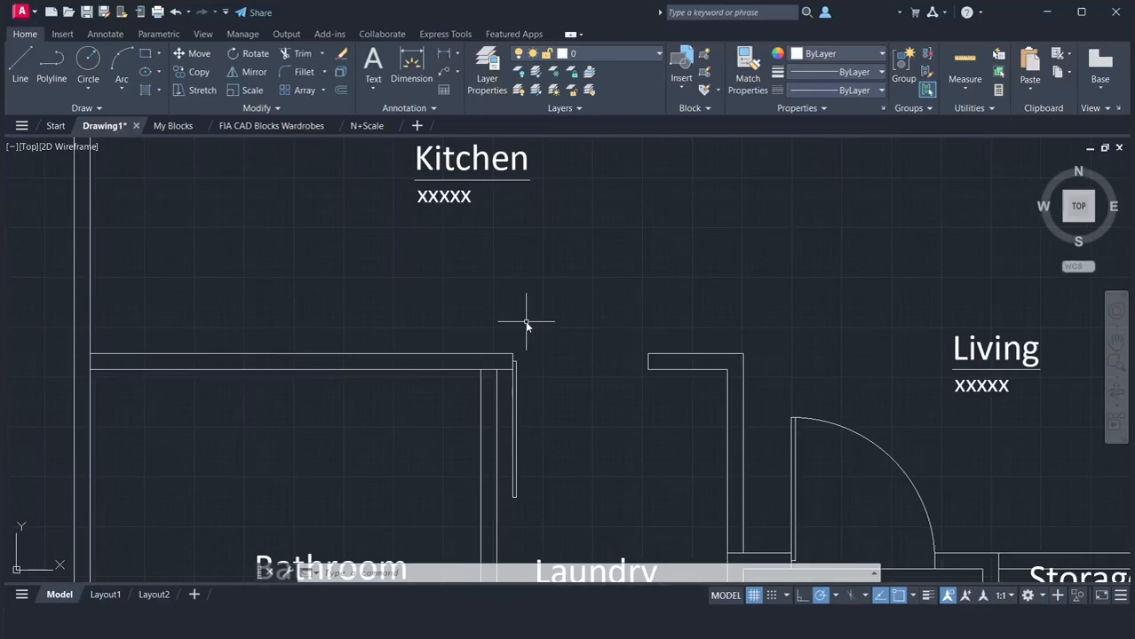
# Draw a line across the Laundry door gap between the Kitchen-side corners of the two jambs
pyautogui.write('l')
pyautogui.press('Return')
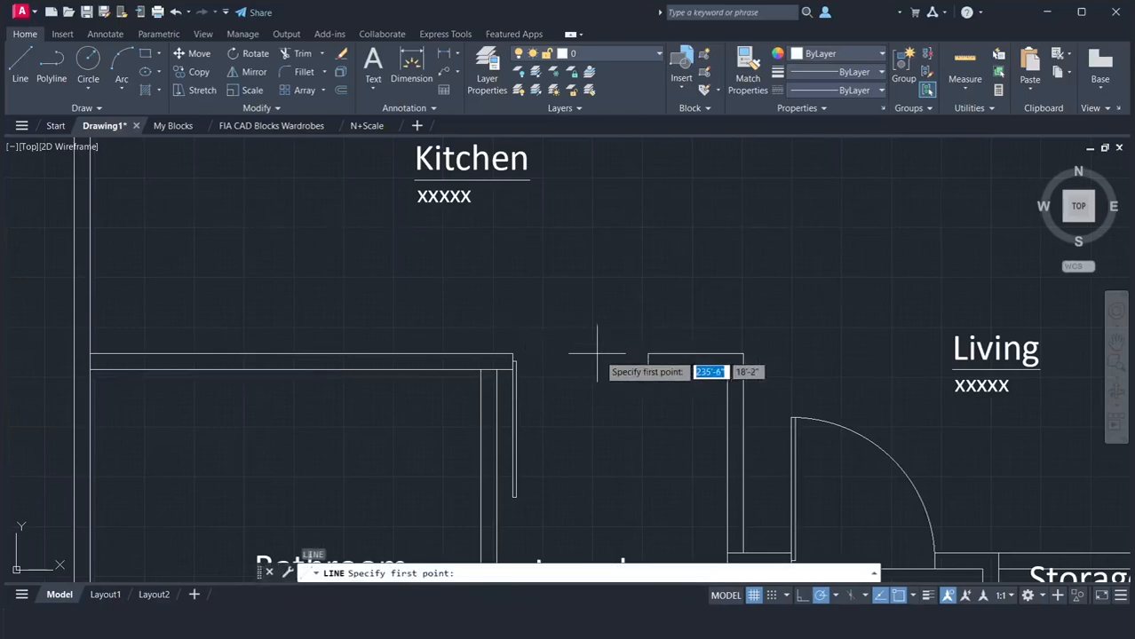
pyautogui.click(648, 353)
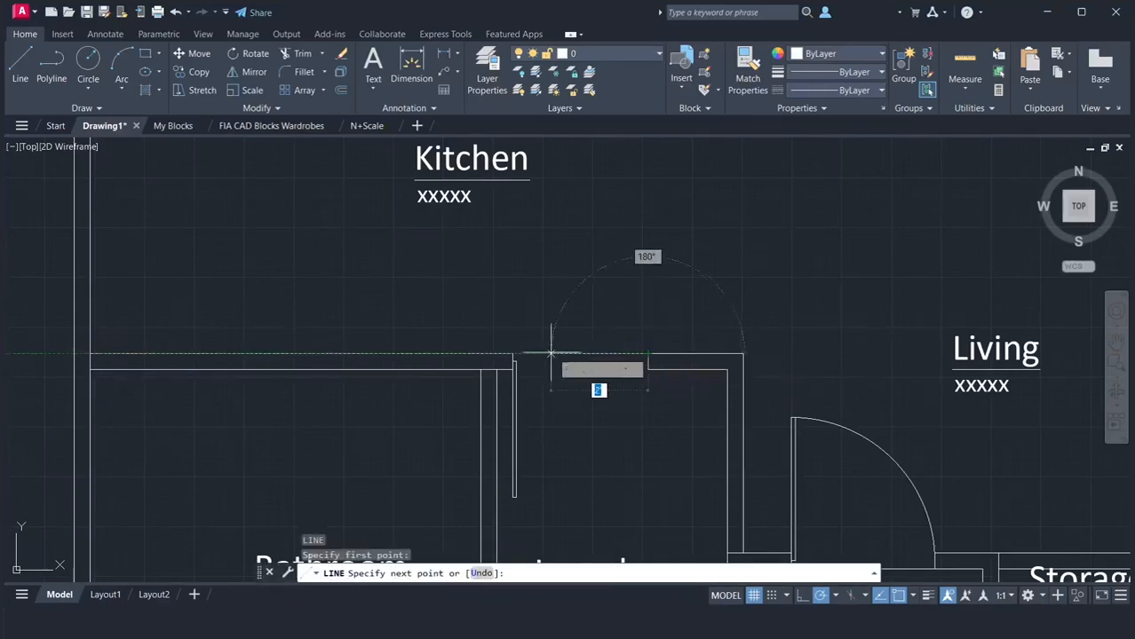
pyautogui.click(515, 353)
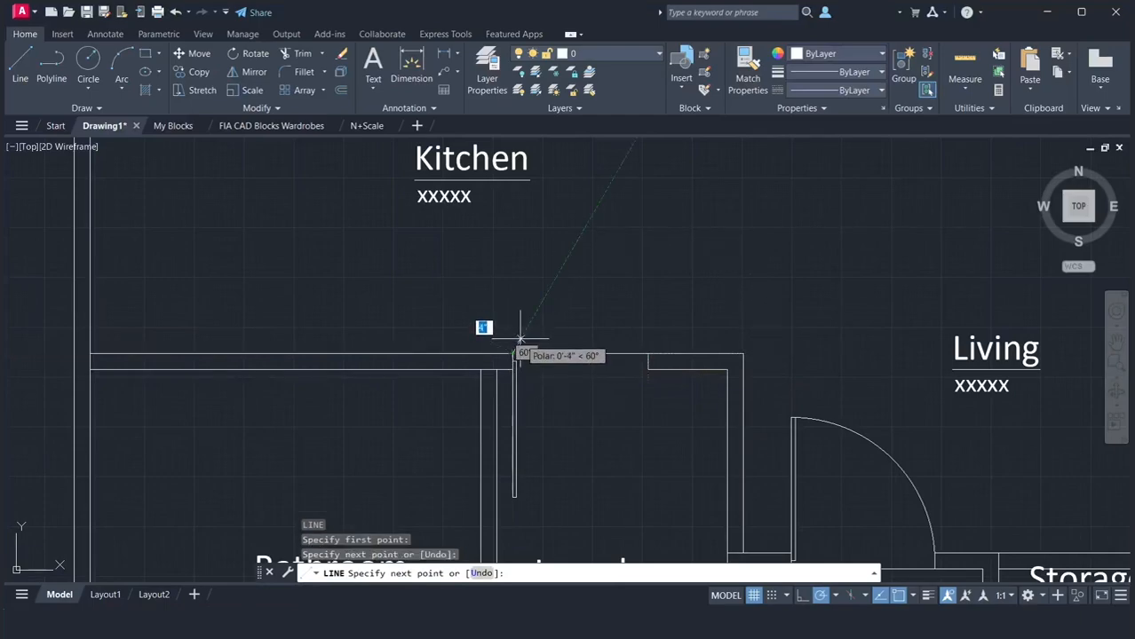
pyautogui.press('Return')
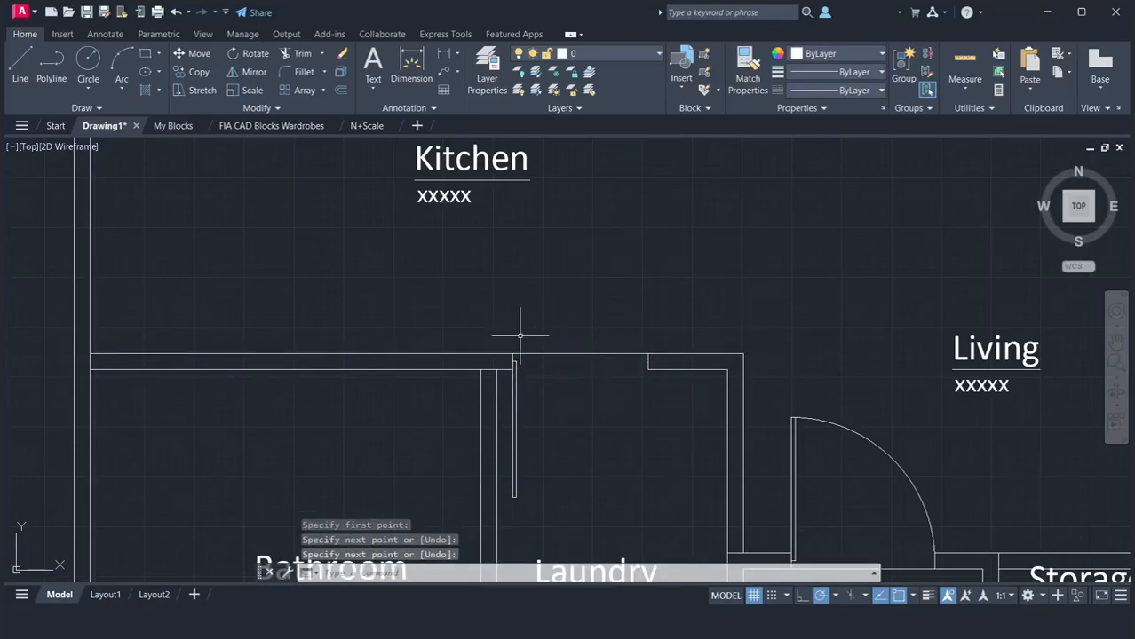
# Draw a circle centred on the Laundry door leaf's hinge point with its radius reaching the opposite jamb's midpoint
pyautogui.write('c')
pyautogui.press('Return')
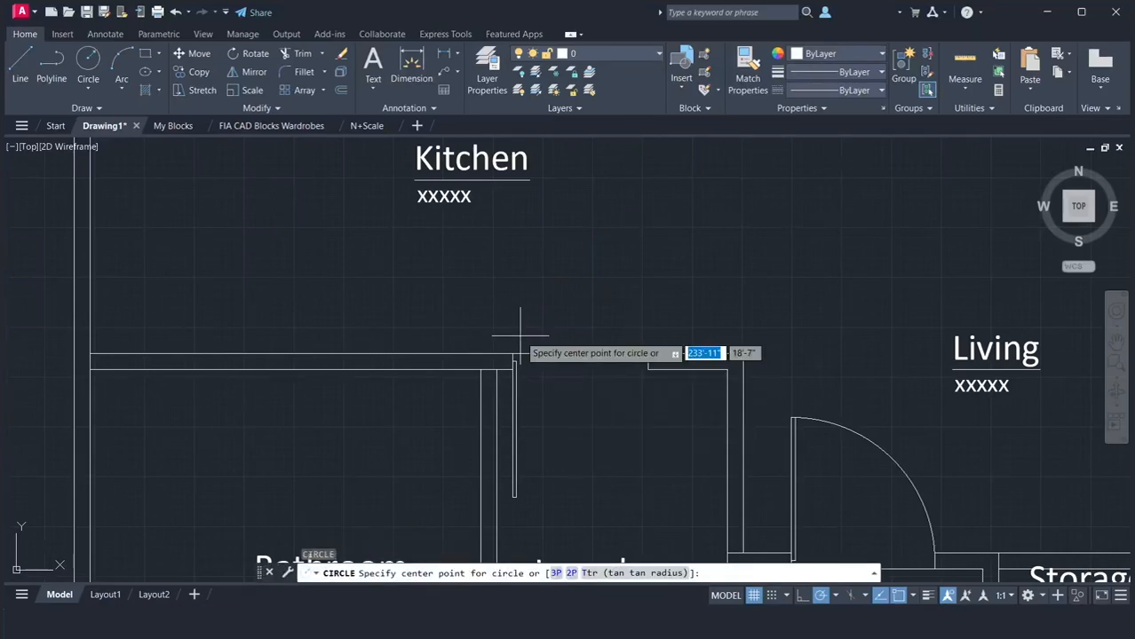
pyautogui.click(514, 361)
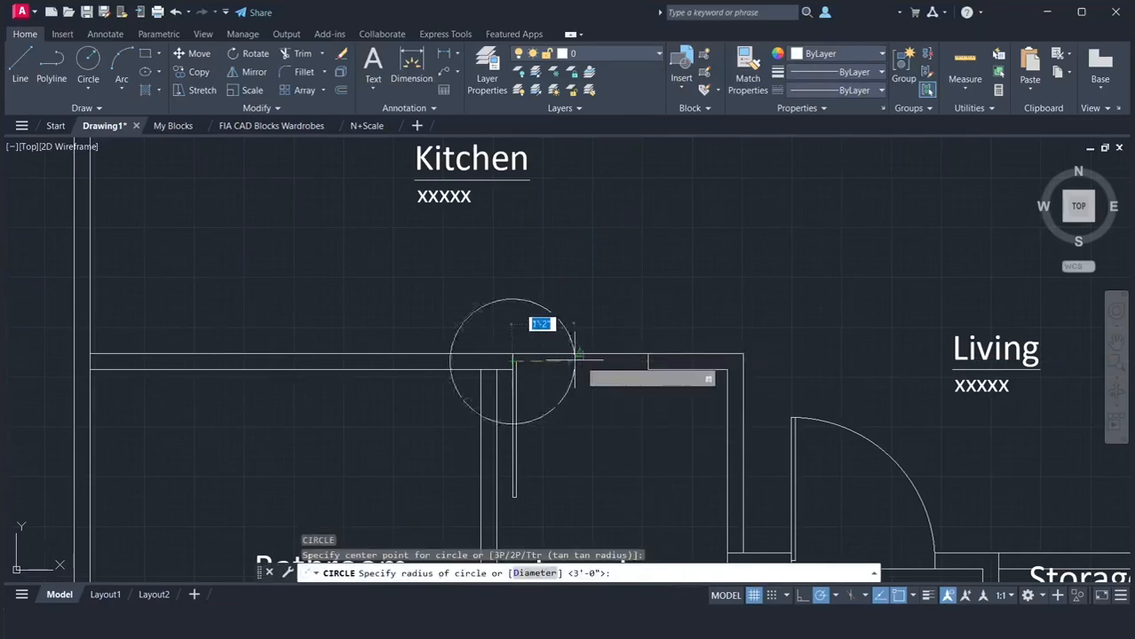
pyautogui.click(649, 361)
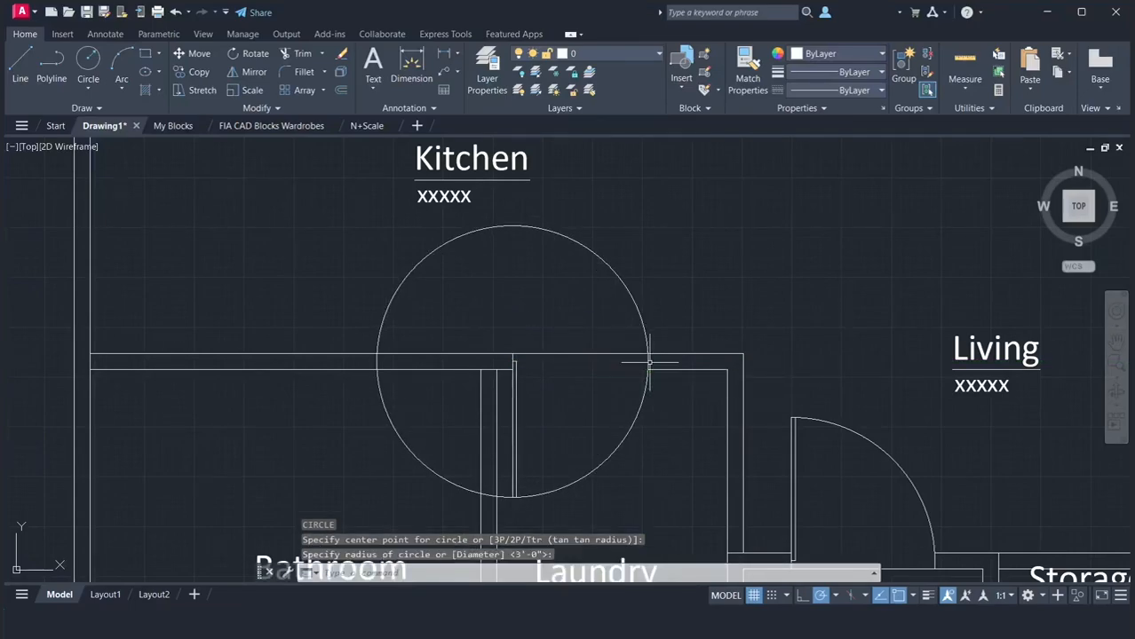
# Trim the circle to the quarter arc inside the Laundry that forms the door swing
pyautogui.write('tr')
pyautogui.press('Return')
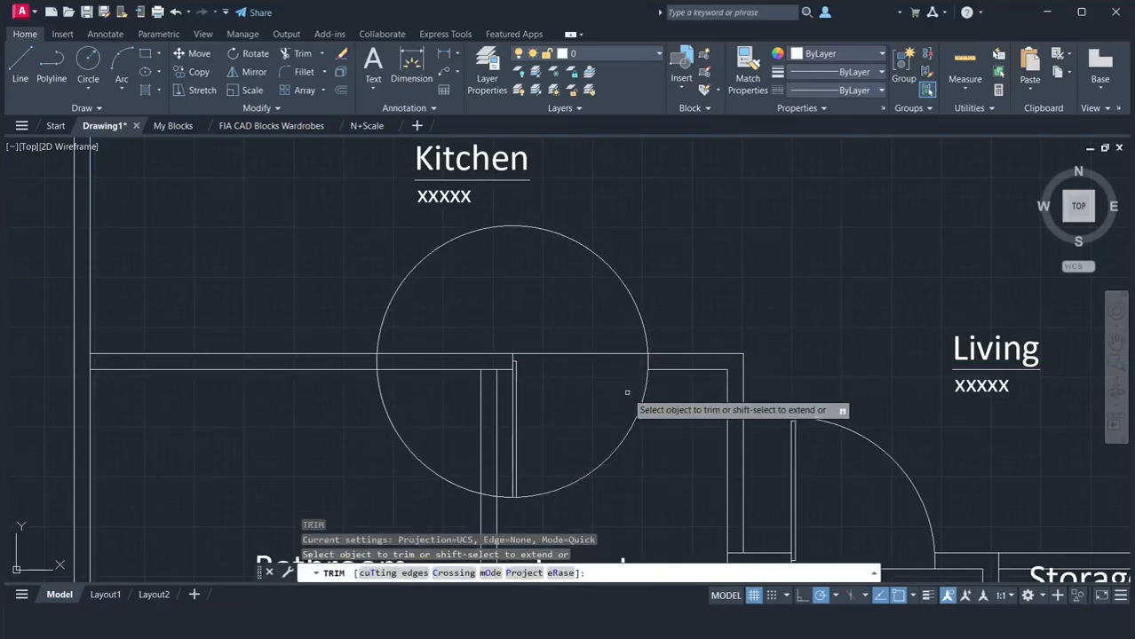
pyautogui.click(488, 489)
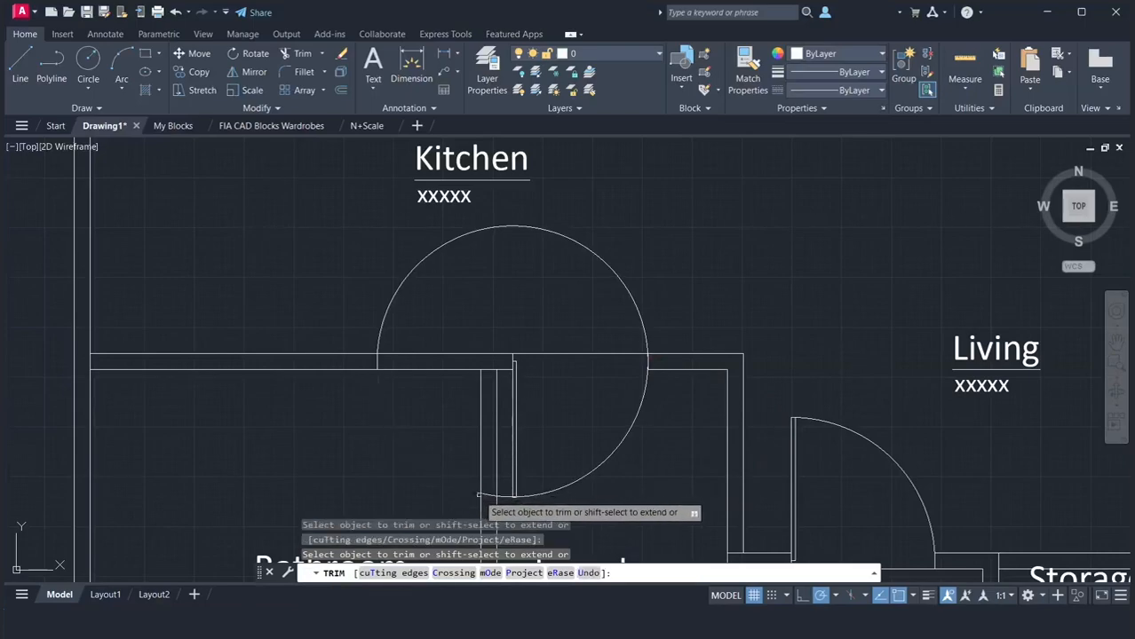
pyautogui.click(486, 494)
pyautogui.click(502, 494)
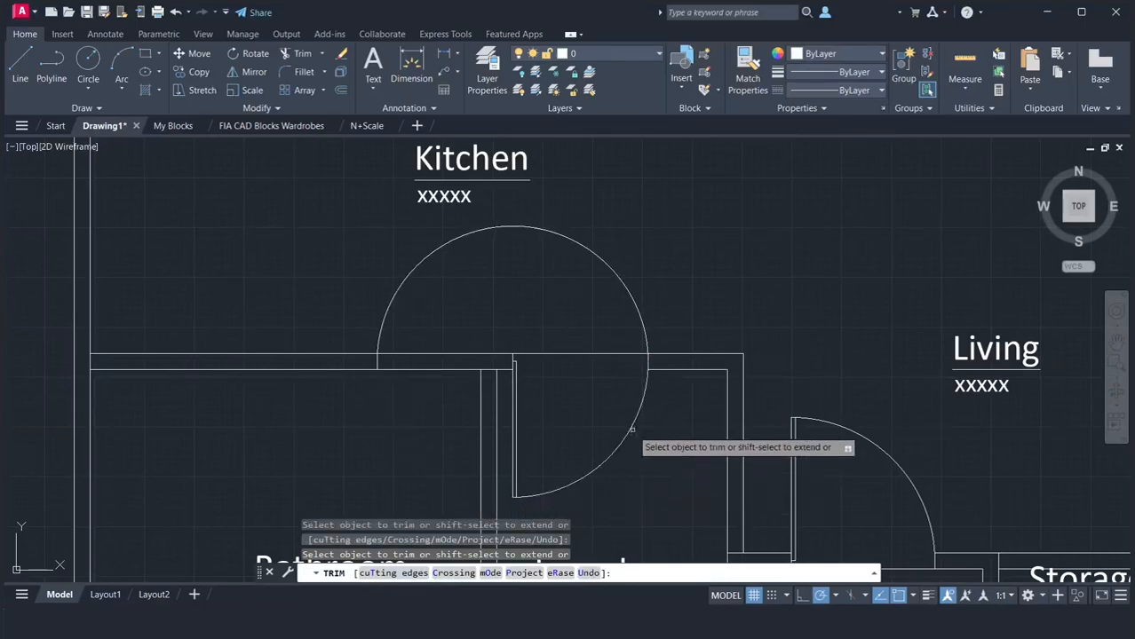
pyautogui.click(642, 318)
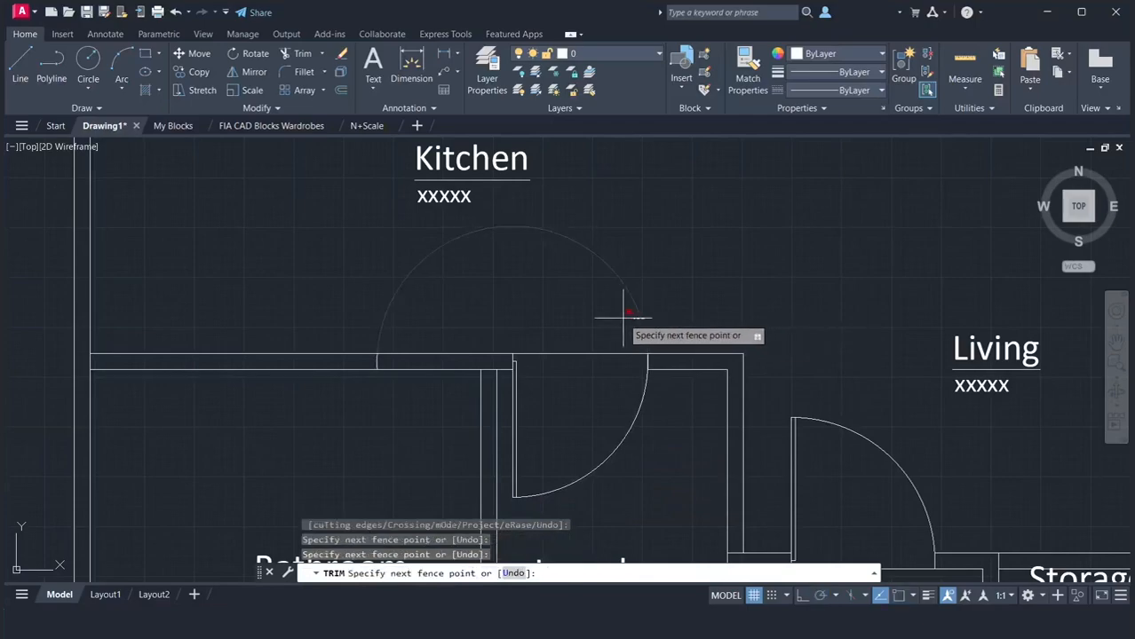
pyautogui.click(623, 317)
pyautogui.click(377, 361)
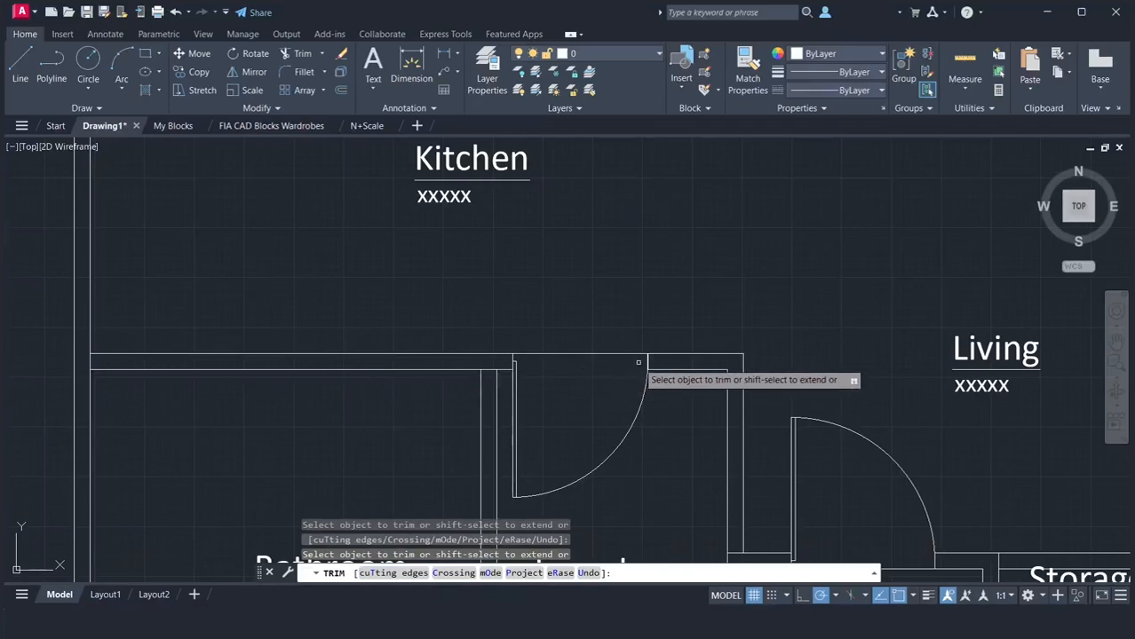
pyautogui.scroll(5, 642, 360)
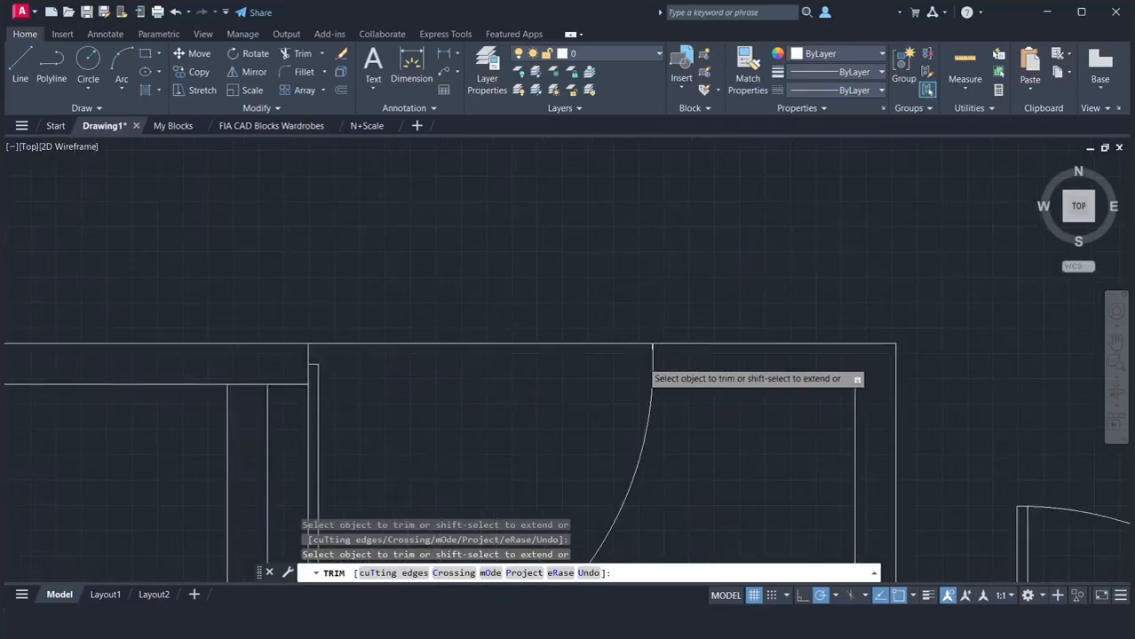
pyautogui.scroll(-5, 664, 321)
pyautogui.click(662, 326)
pyautogui.press('Return')
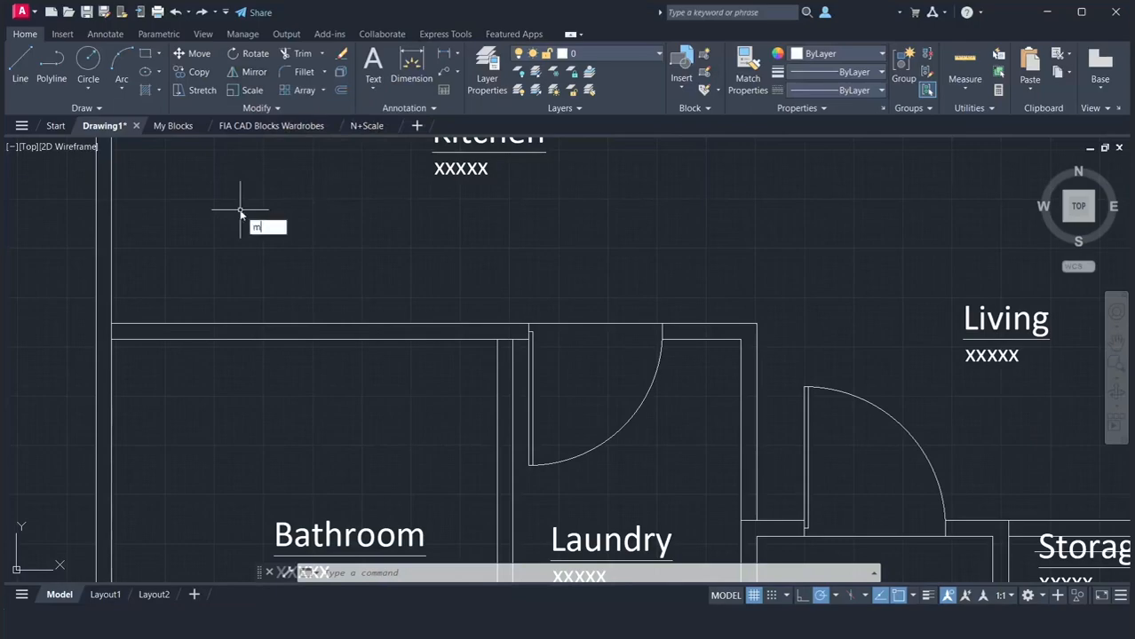
# Mirror the Laundry door into the Bathroom about the vertical line of the partition's Laundry-side face, keeping the original
pyautogui.press('Return')
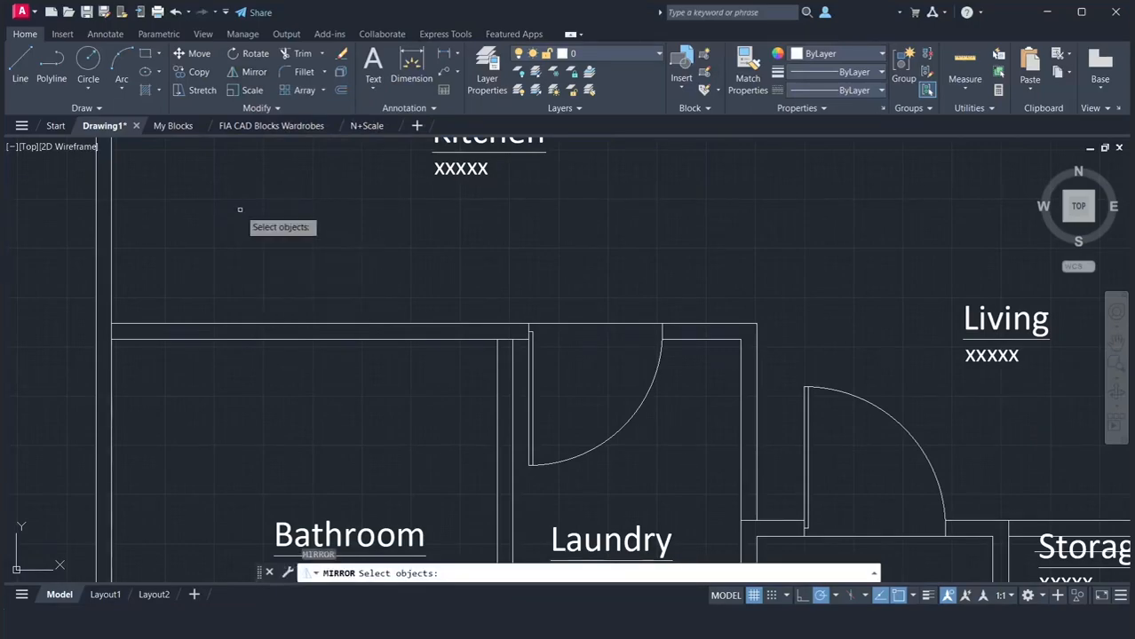
pyautogui.click(525, 307)
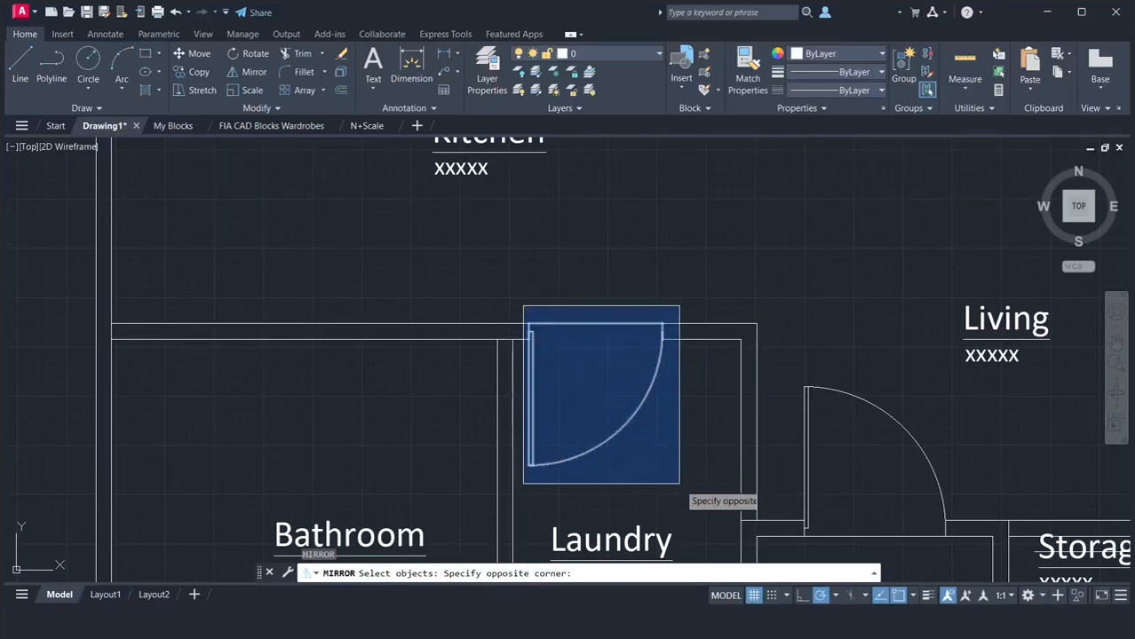
pyautogui.click(686, 475)
pyautogui.press('Return')
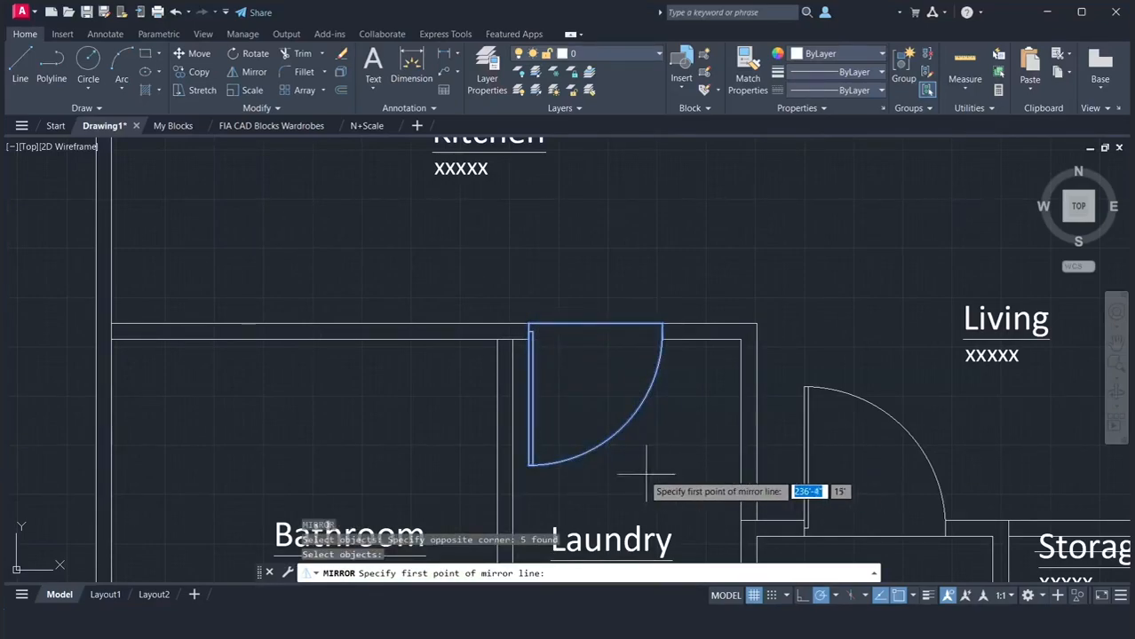
pyautogui.click(512, 339)
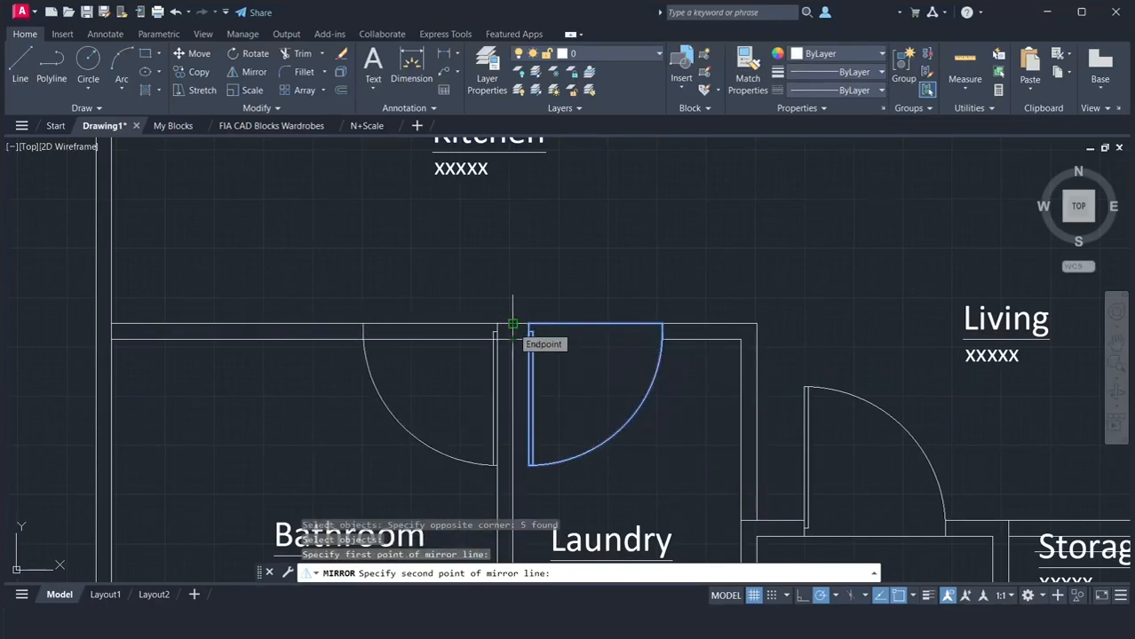
pyautogui.click(512, 325)
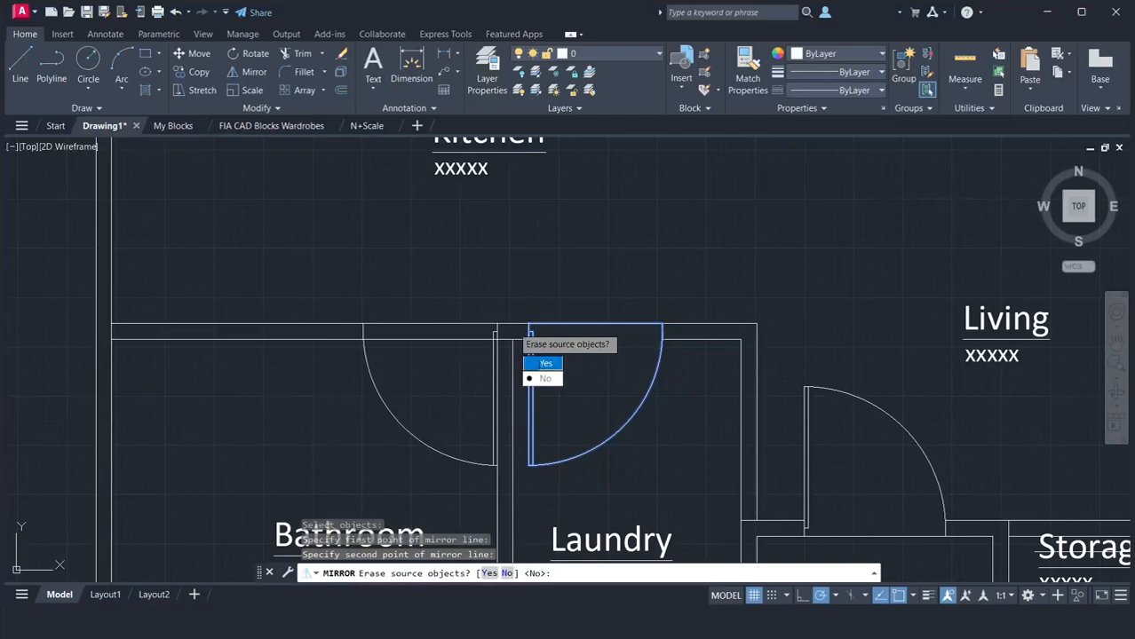
pyautogui.click(544, 378)
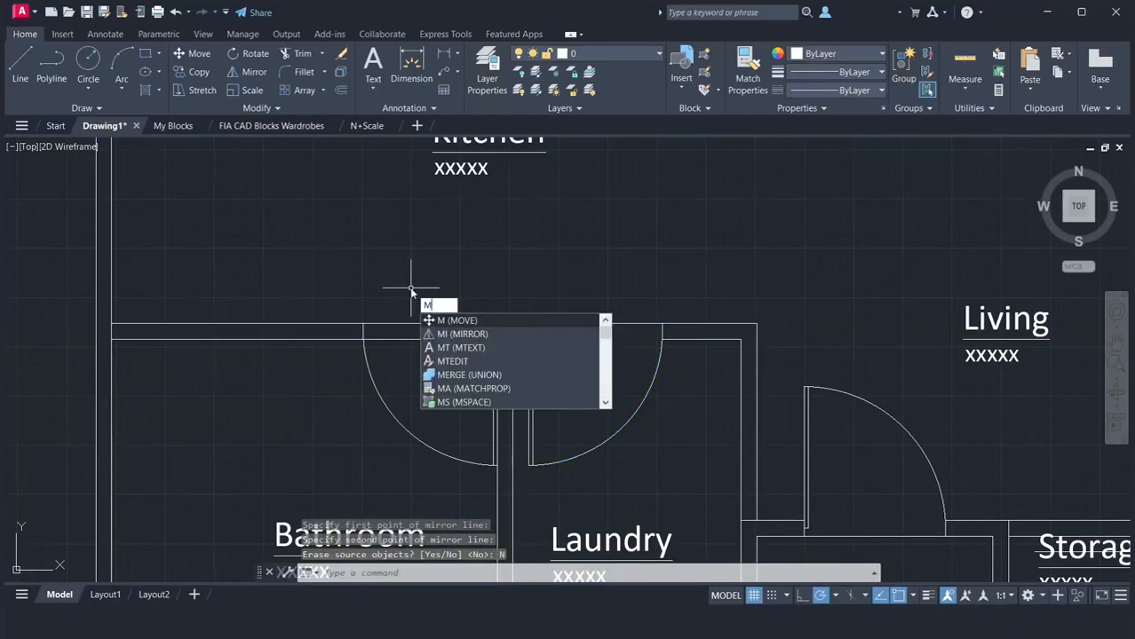
# Move the mirrored Bathroom door 4" along the top wall, away from the Laundry partition
pyautogui.press('Return')
pyautogui.click(357, 281)
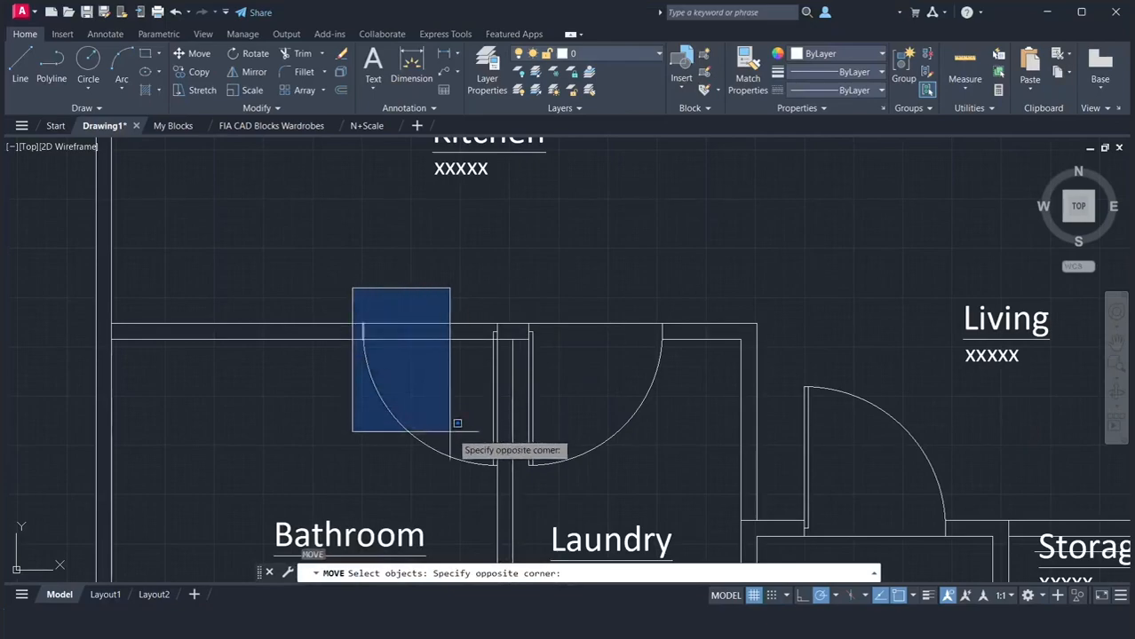
pyautogui.click(502, 475)
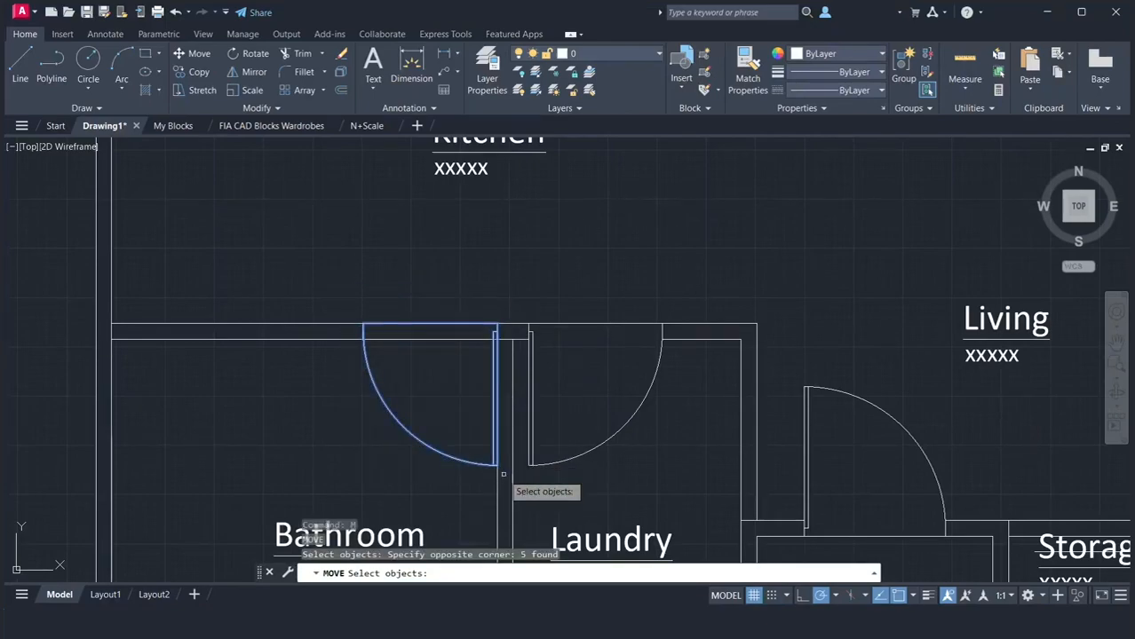
pyautogui.press('Return')
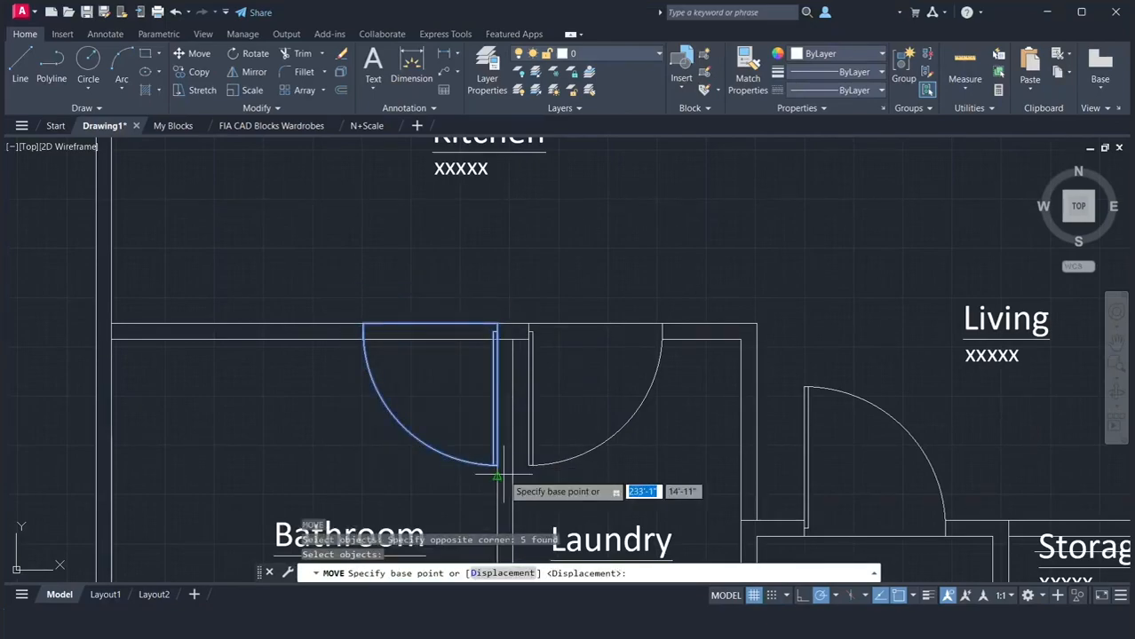
pyautogui.click(363, 325)
pyautogui.write('4')
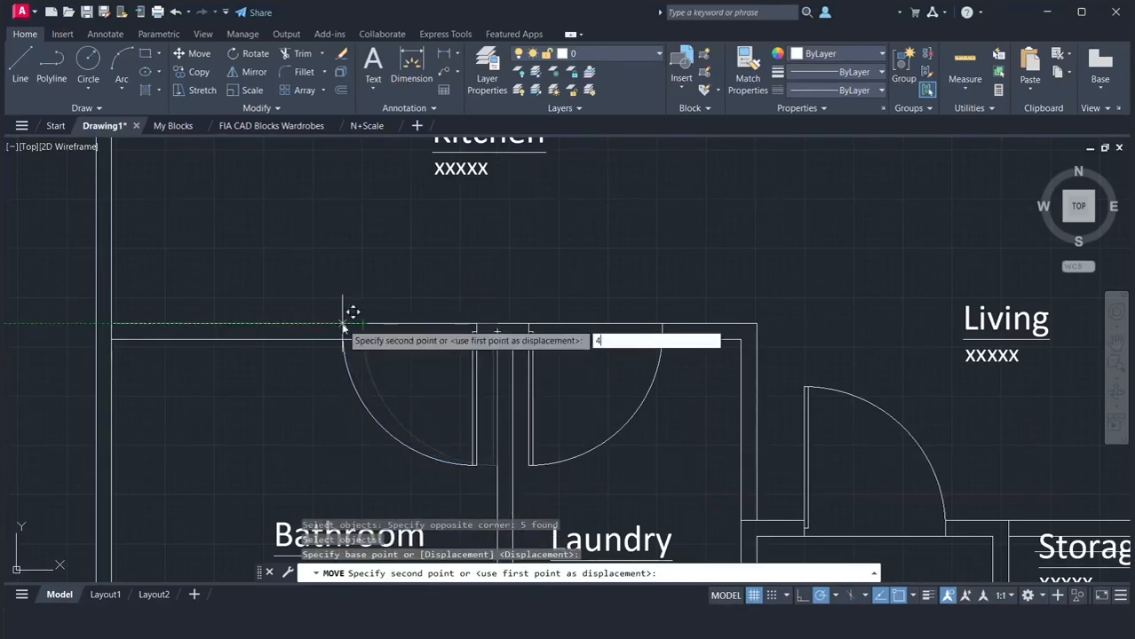
pyautogui.press('Return')
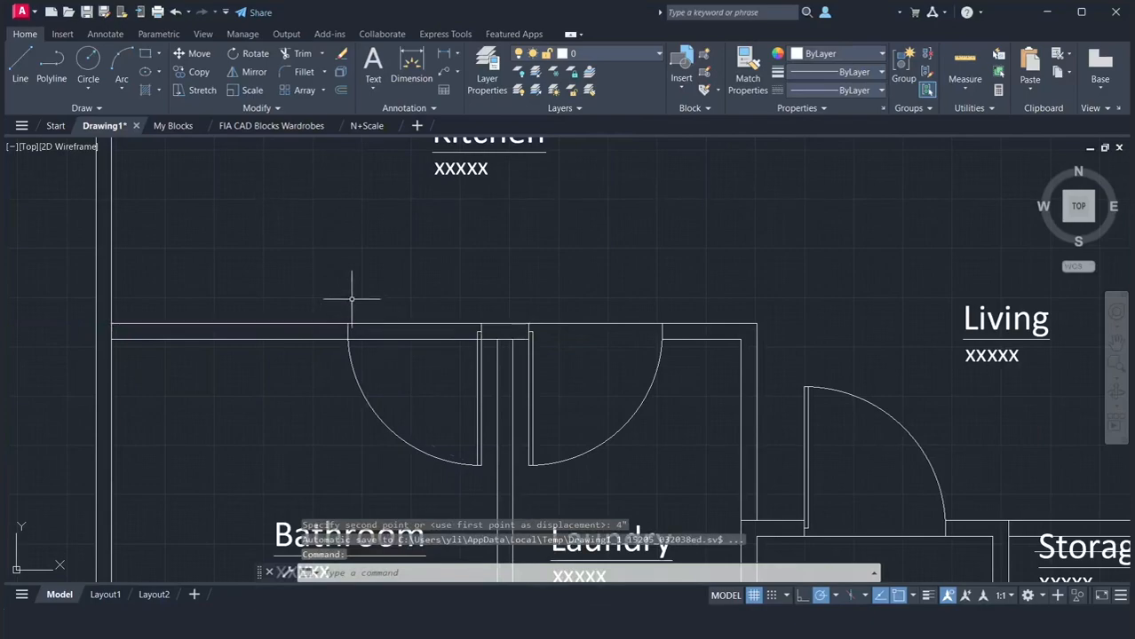
# Trim the top wall lines inside the Bathroom door opening with a fence across it
pyautogui.write('tr')
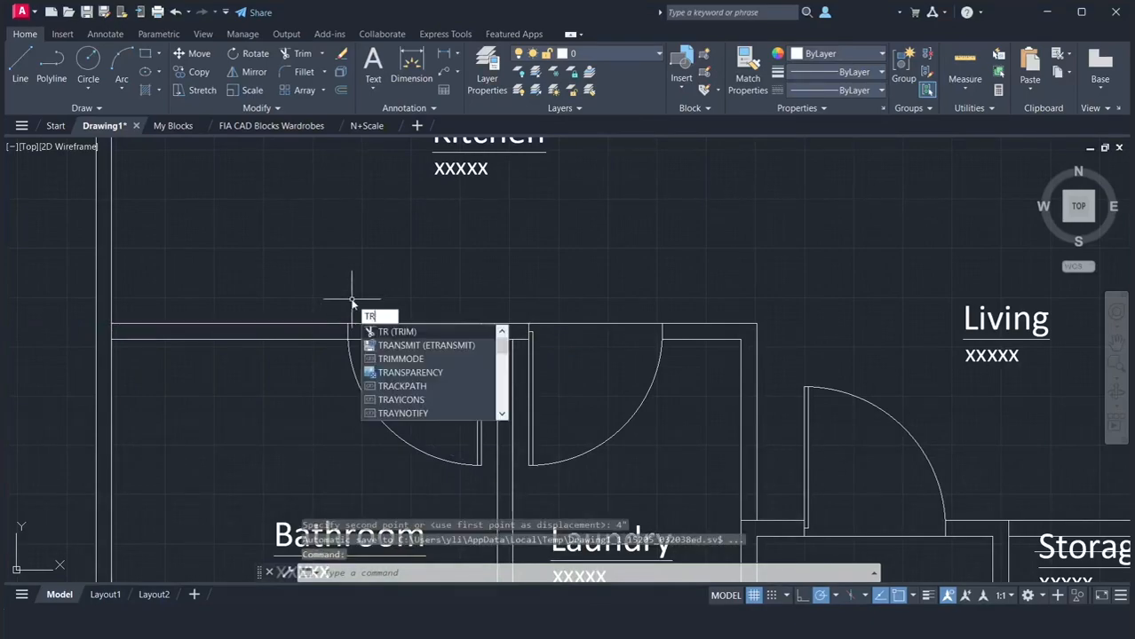
pyautogui.press('Return')
pyautogui.click(404, 369)
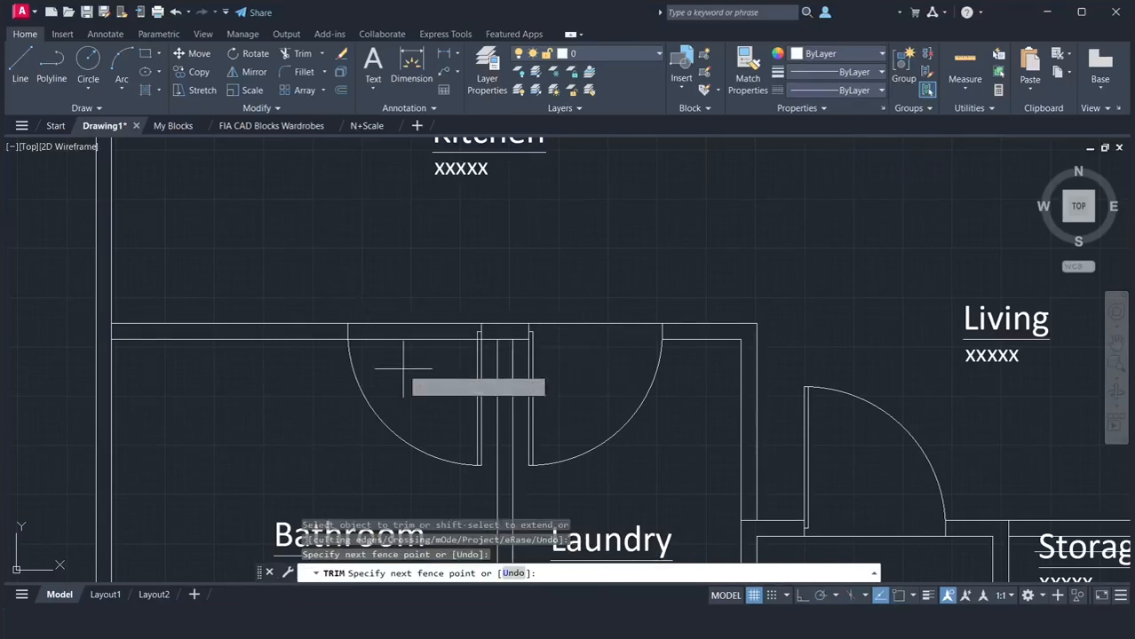
pyautogui.press('Return')
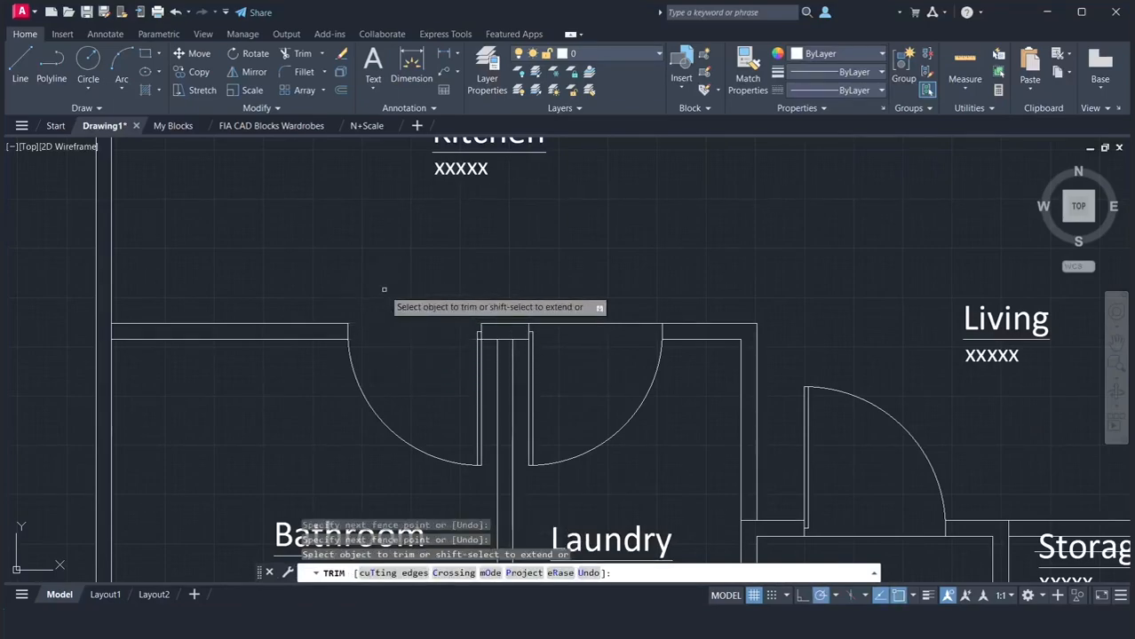
pyautogui.press('Return')
# Draw a line along the Kitchen-side wall face across the Bathroom door opening, from jamb to jamb
pyautogui.write('l')
pyautogui.press('Return')
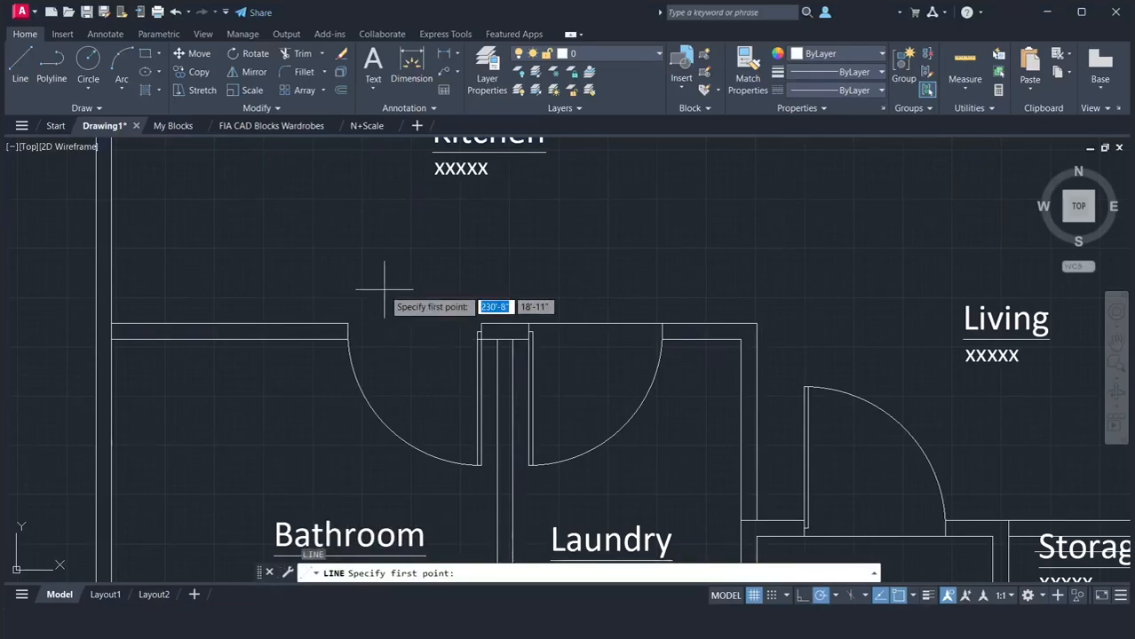
pyautogui.click(481, 323)
pyautogui.click(348, 323)
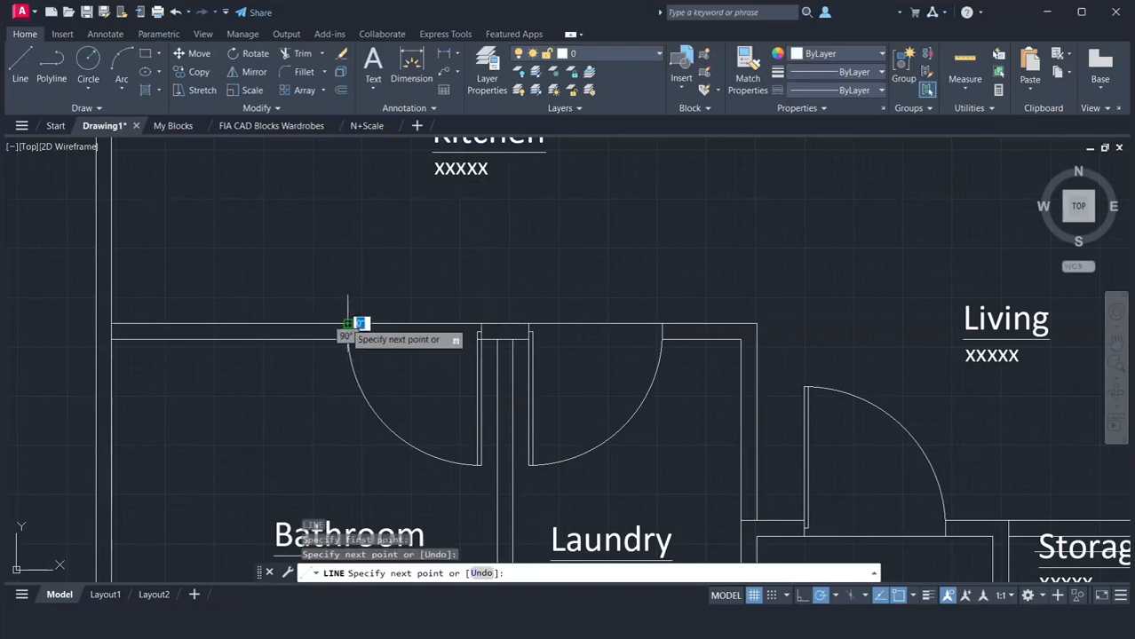
pyautogui.press('Return')
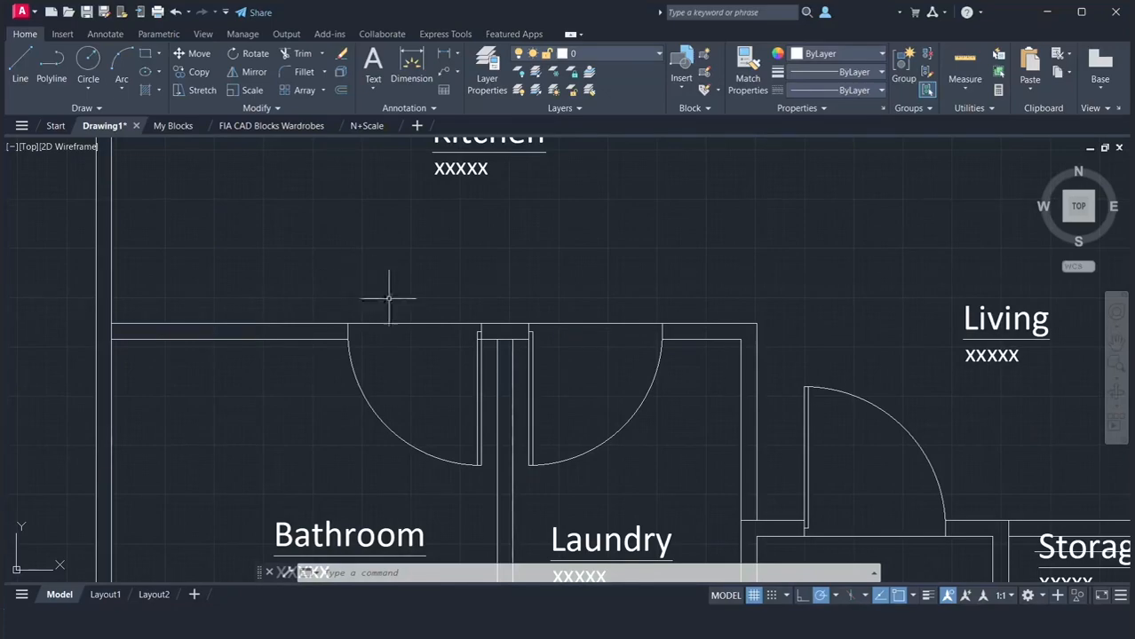
# Trim the short wall line segment that crosses the Bathroom door leaf at its hinge end
pyautogui.scroll(5, 469, 363)
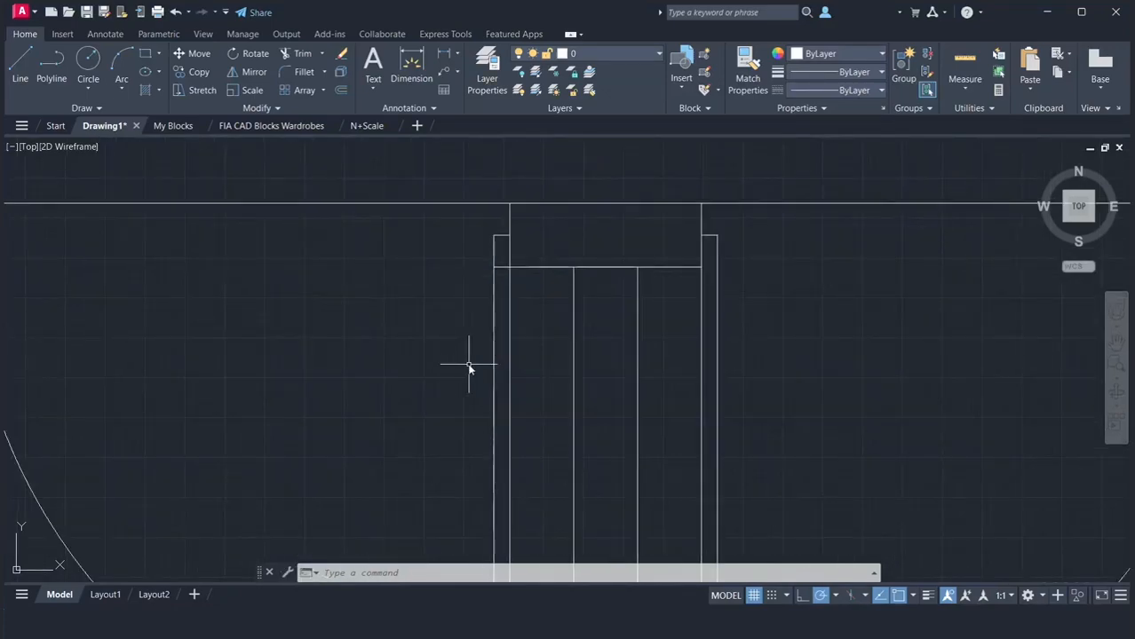
pyautogui.press('Return')
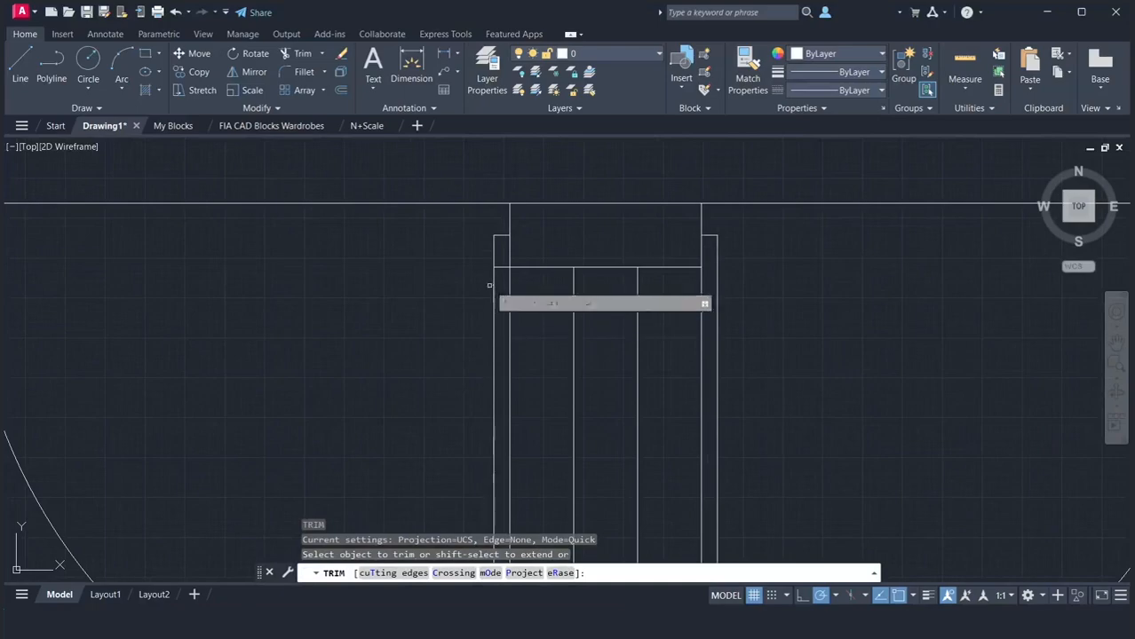
pyautogui.click(500, 266)
pyautogui.press('Return')
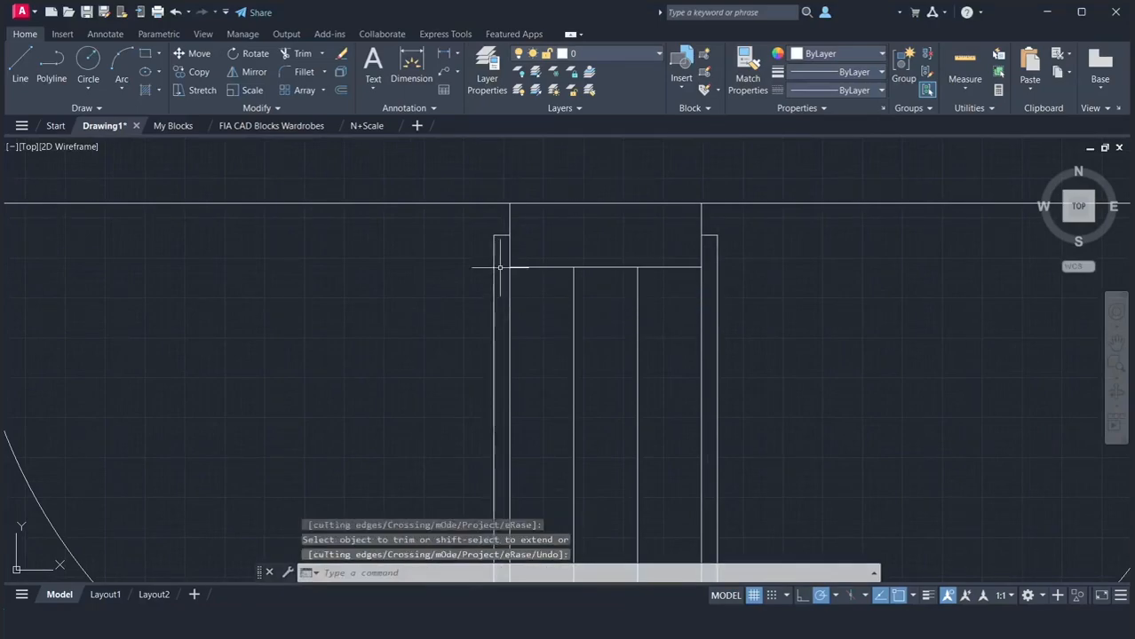
pyautogui.scroll(-5, 423, 272)
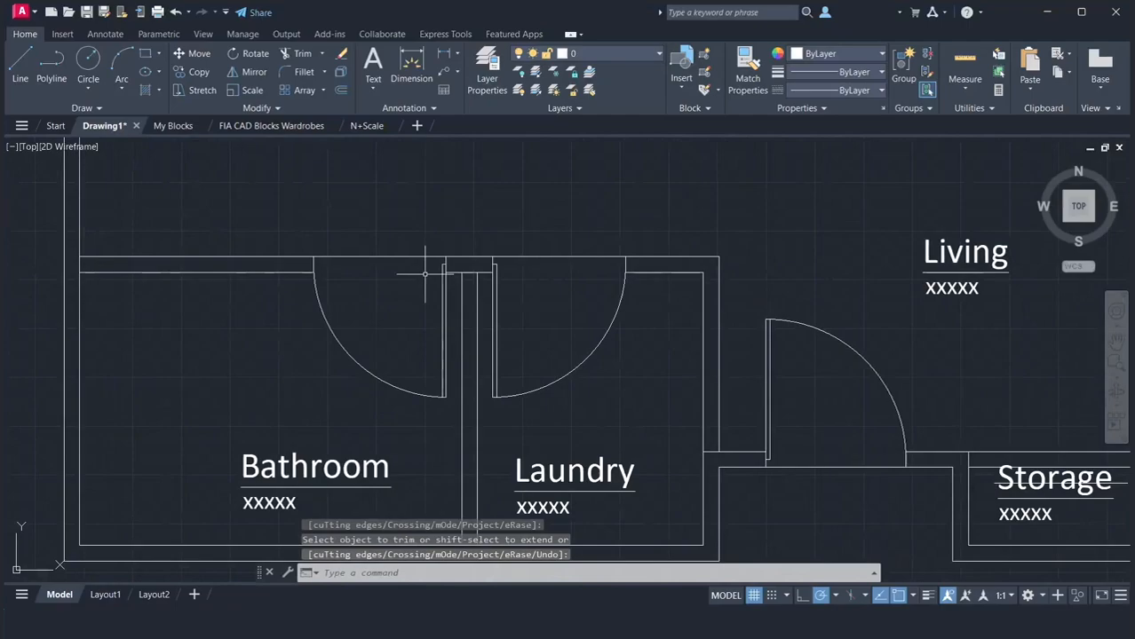
# Draw a closed polyline spanning the wall between Living and Bedroom, 2'10" long upward from the Storage top wall corner
pyautogui.scroll(-2, 424, 274)
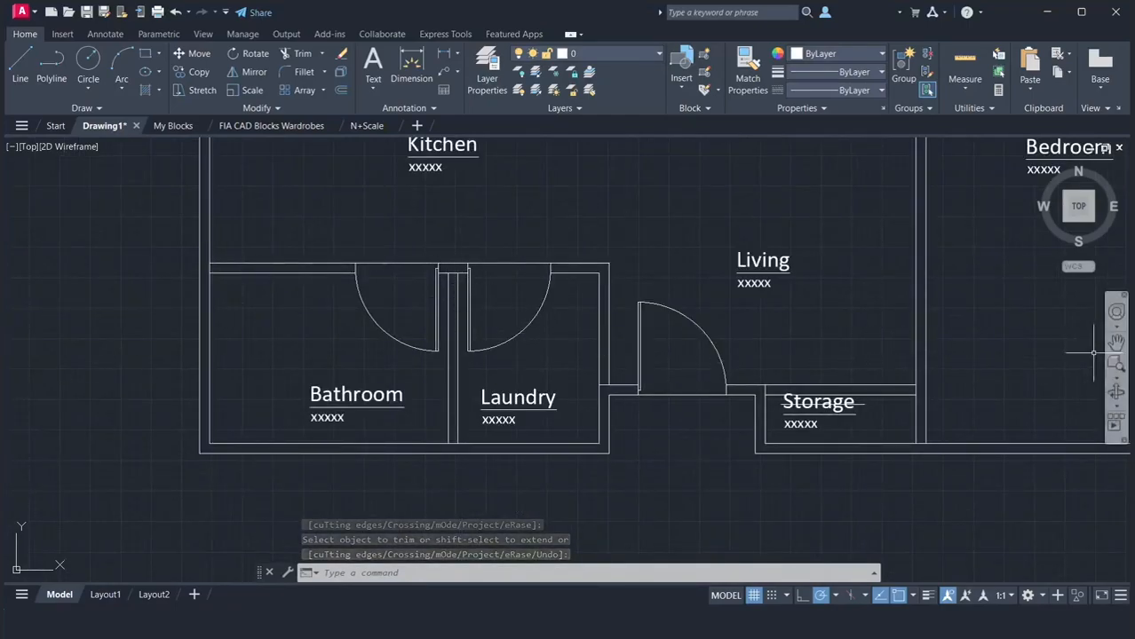
pyautogui.click(1116, 334)
pyautogui.moveTo(982, 360); pyautogui.dragTo(711, 423)
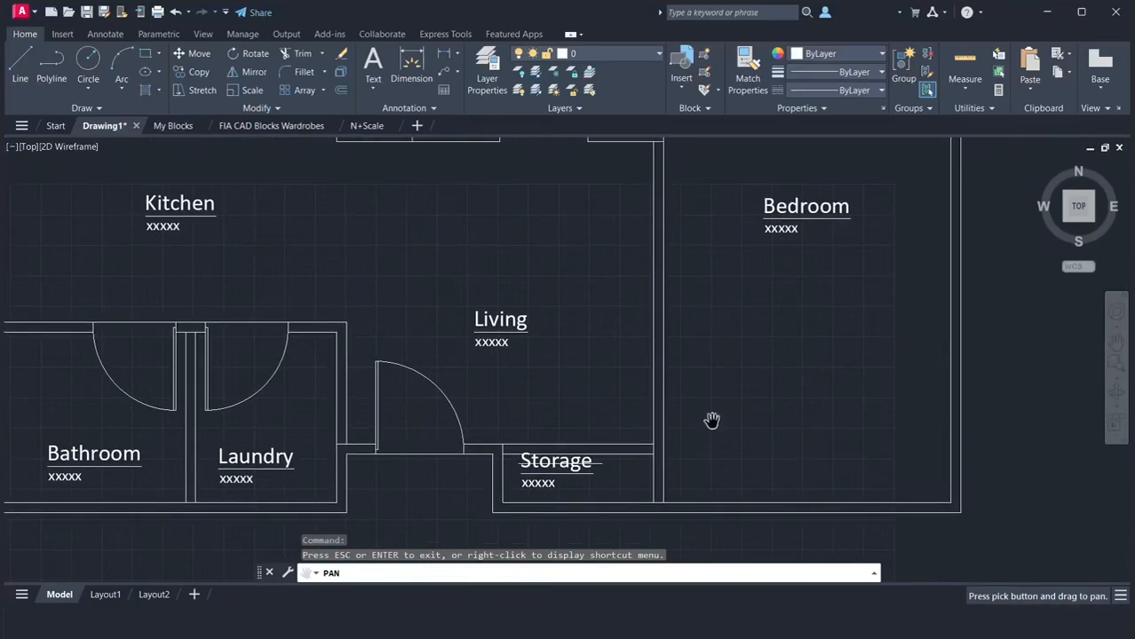
pyautogui.rightClick(711, 421)
pyautogui.click(736, 428)
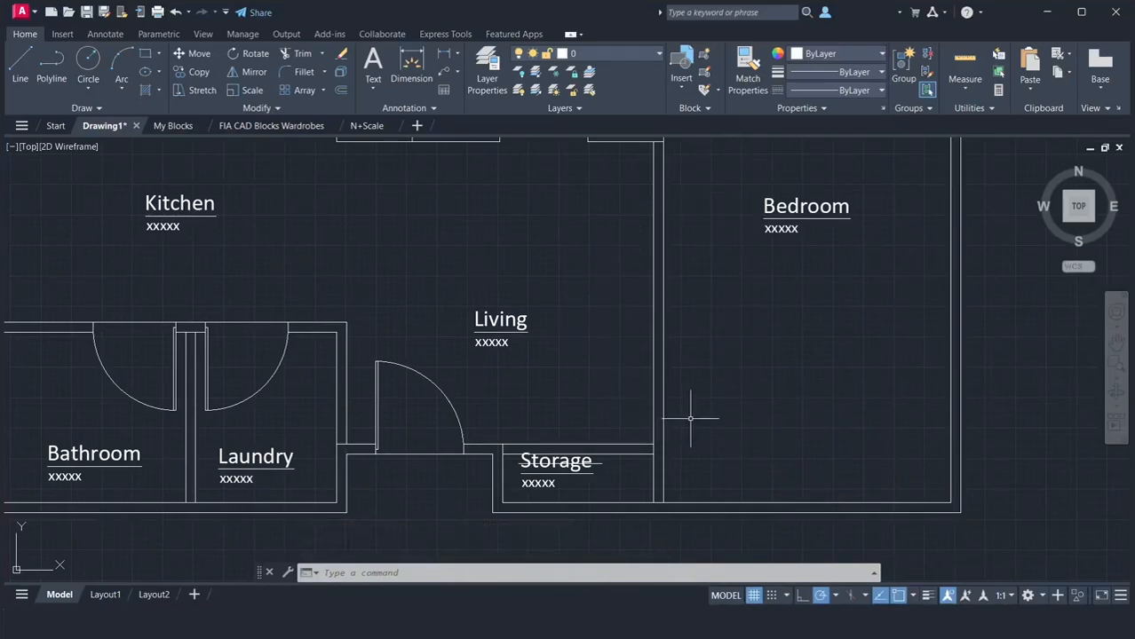
pyautogui.write('pl')
pyautogui.press('Return')
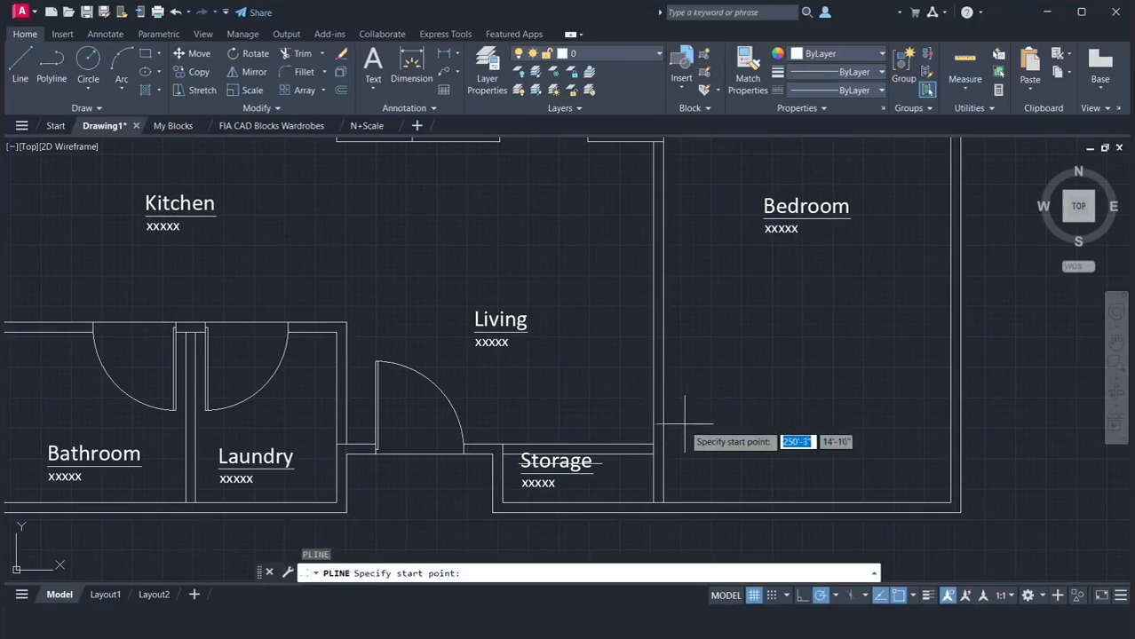
pyautogui.click(653, 443)
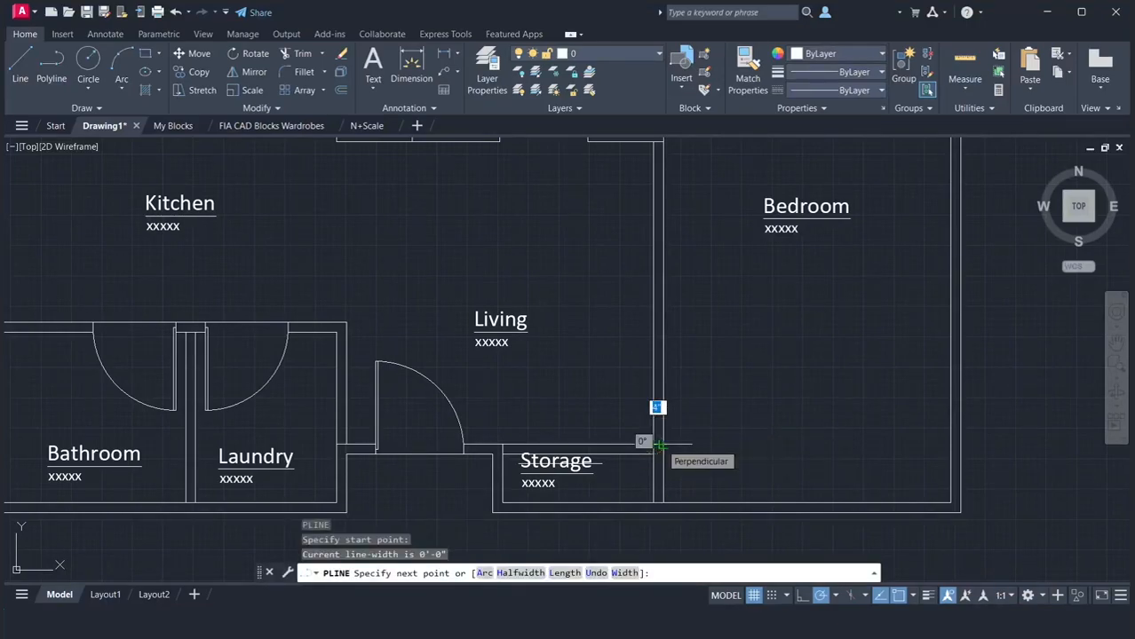
pyautogui.click(662, 444)
pyautogui.write("2'10")
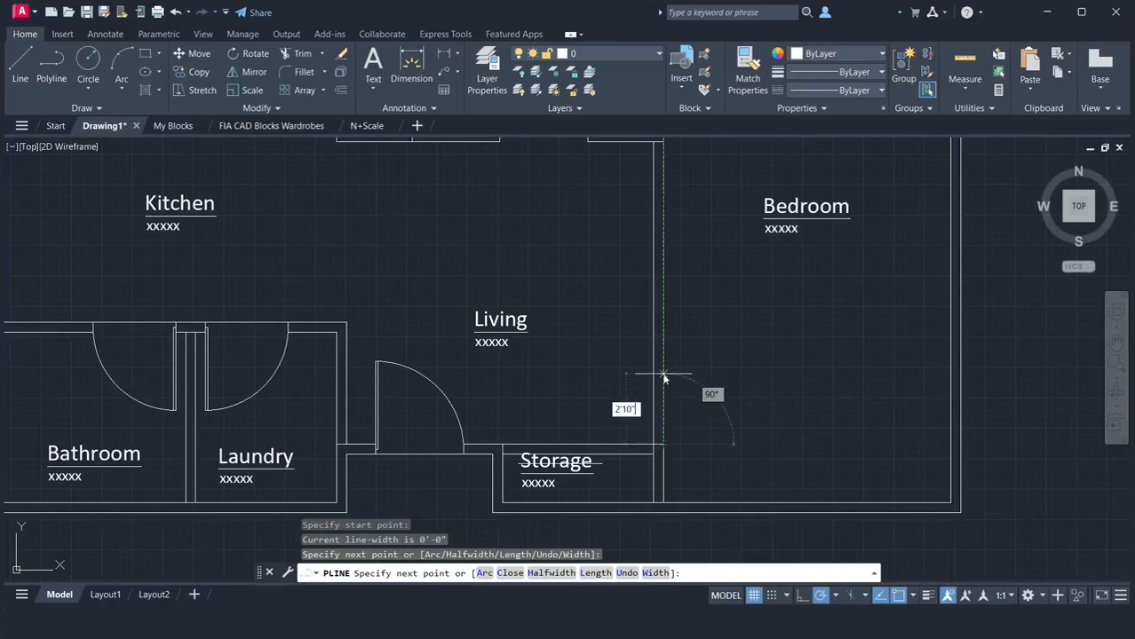
pyautogui.press('Return')
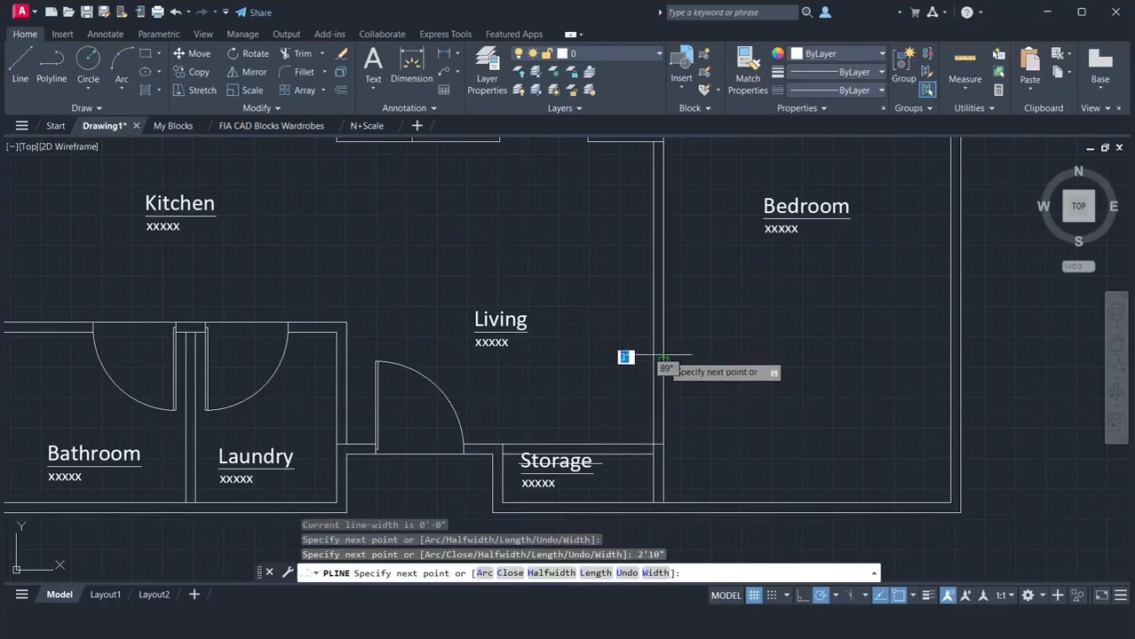
pyautogui.write('c')
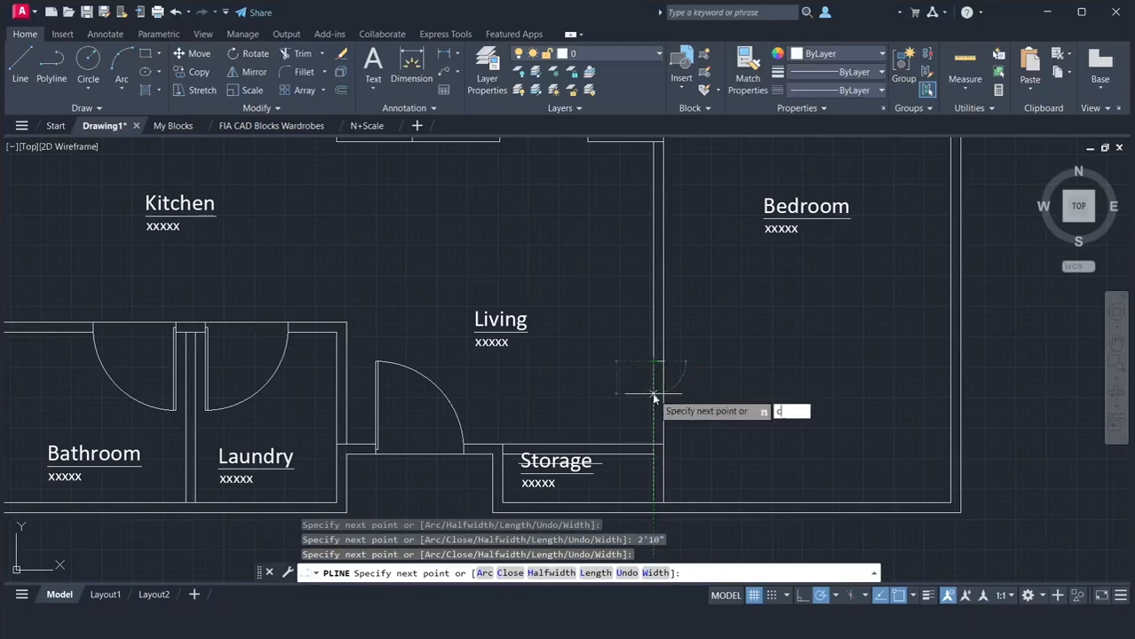
pyautogui.press('Return')
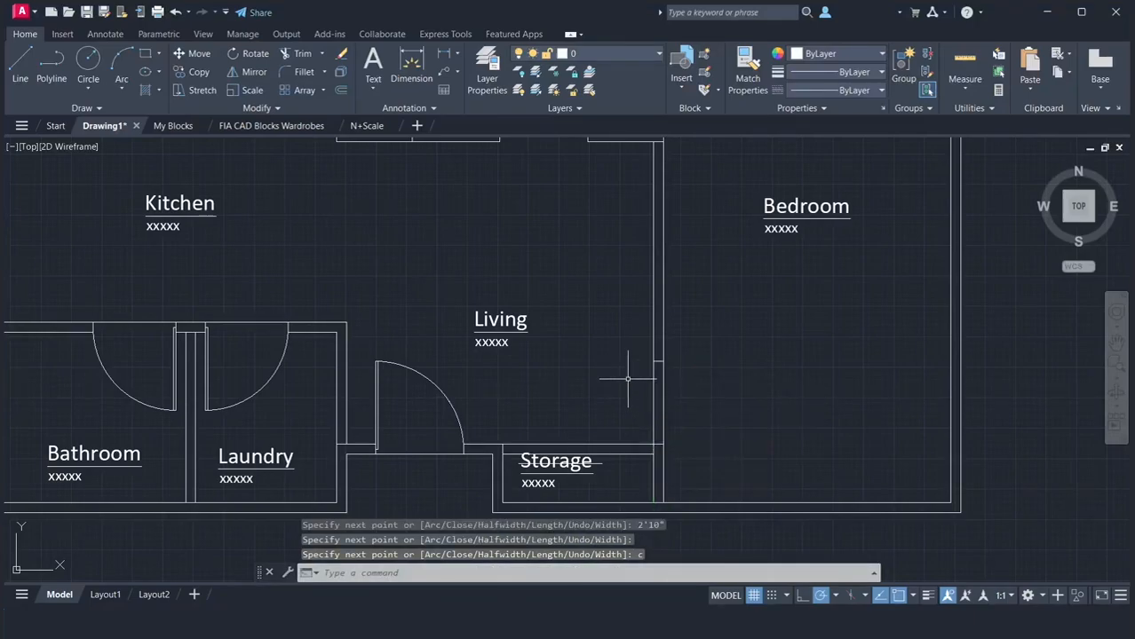
# Move the Bedroom door opening outline 1' up along the wall, away from Storage
pyautogui.write('m')
pyautogui.press('Return')
pyautogui.click(627, 349)
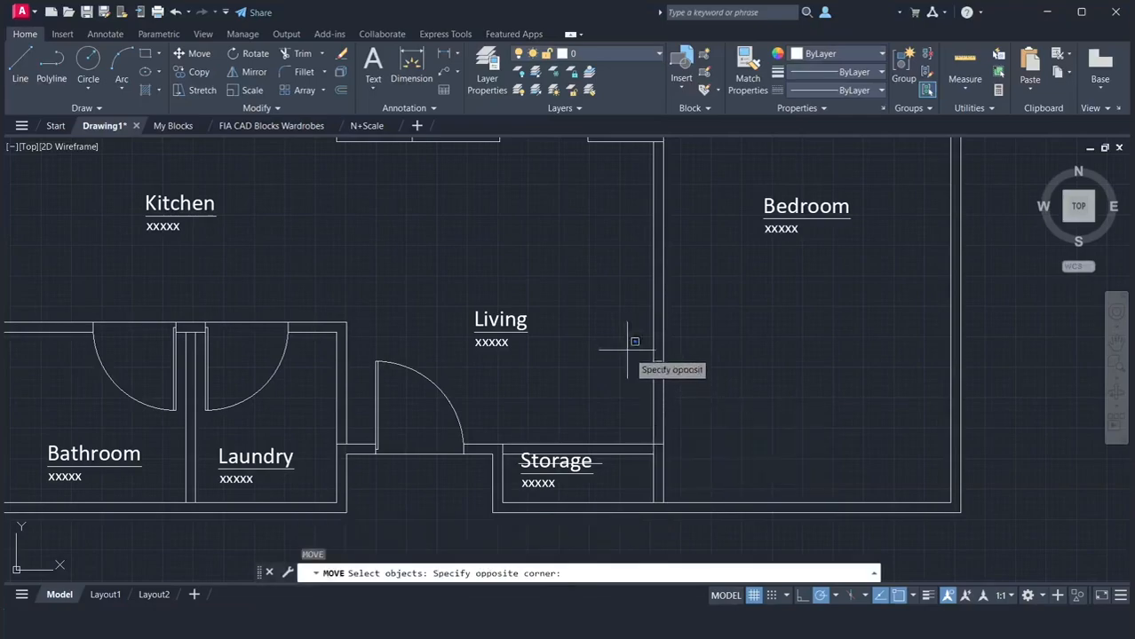
pyautogui.click(710, 438)
pyautogui.press('Return')
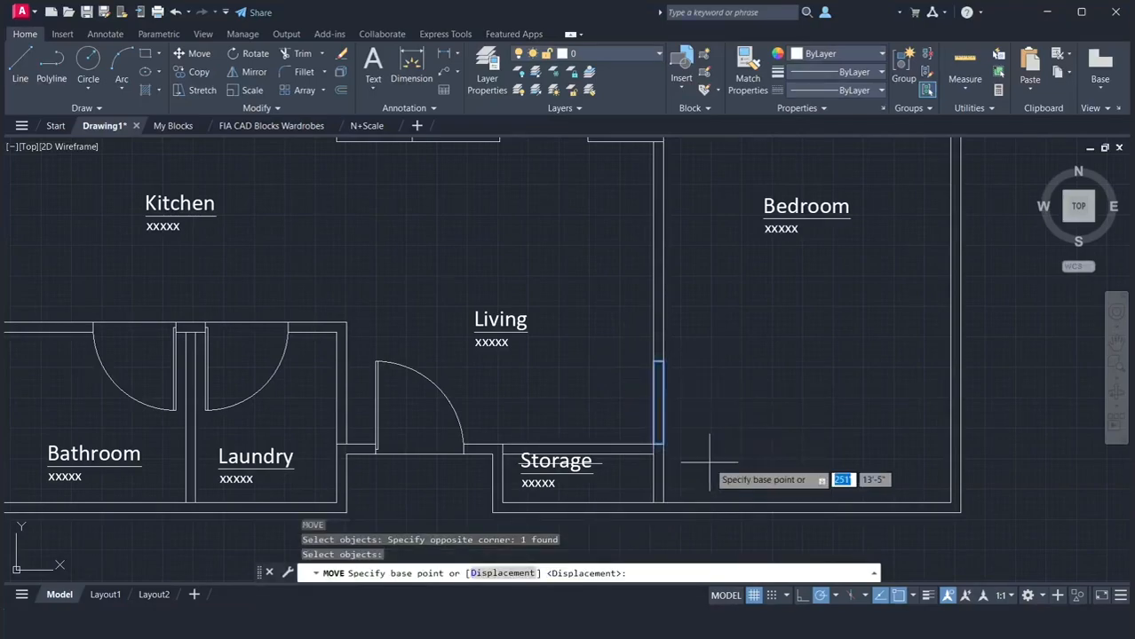
pyautogui.click(662, 444)
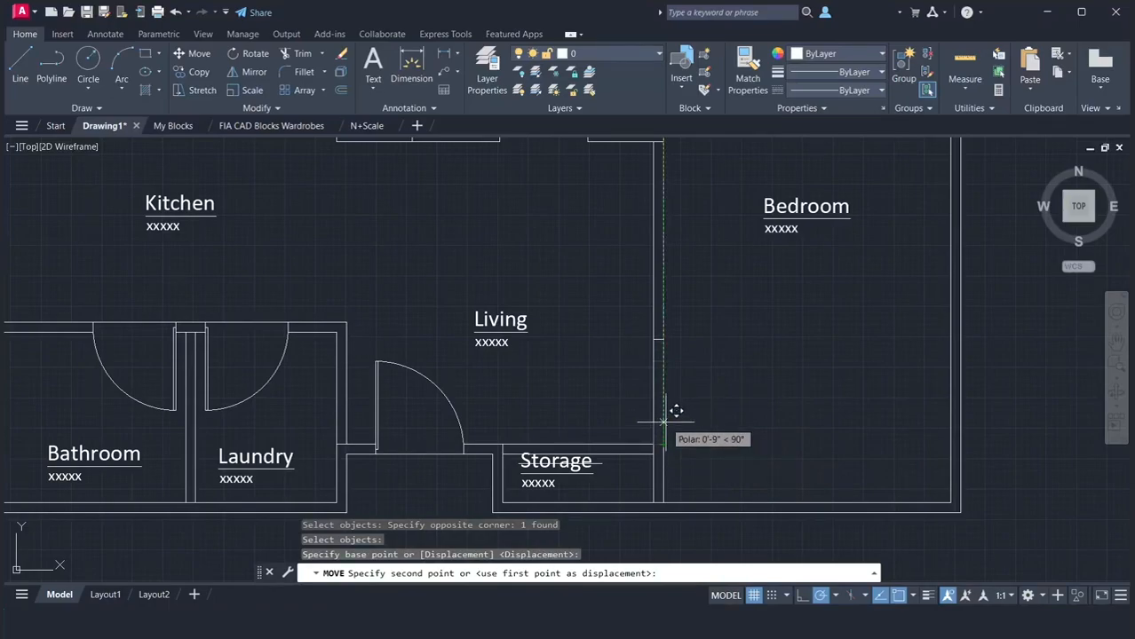
pyautogui.write("1'")
pyautogui.press('Return')
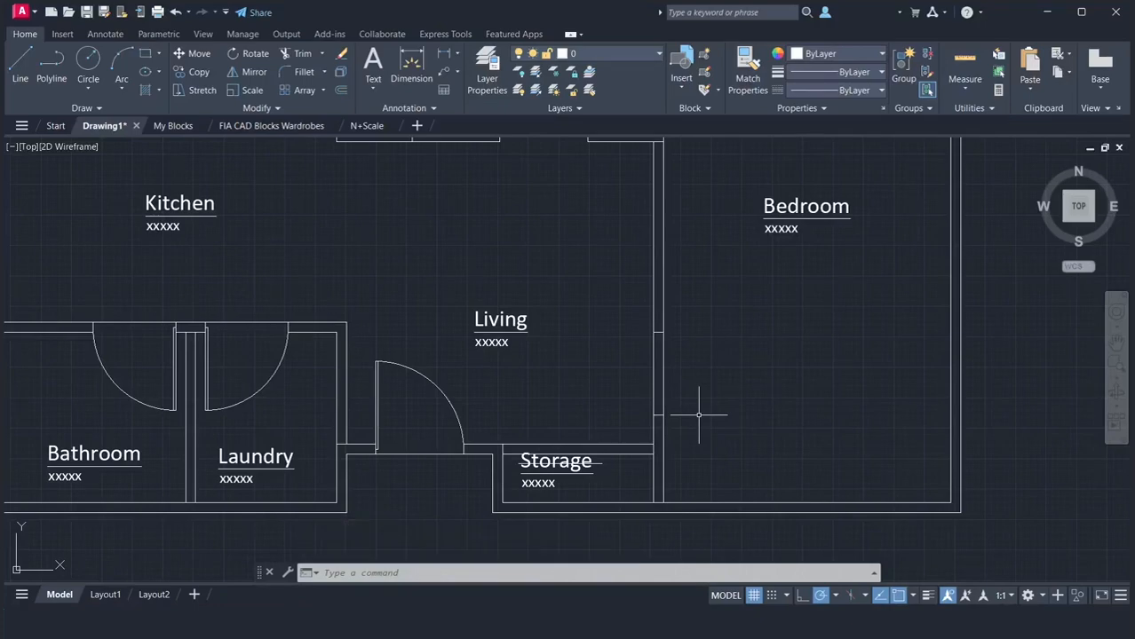
# Trim both wall lines inside the Bedroom door outline to open the doorway
pyautogui.press('Return')
pyautogui.moveTo(698, 398); pyautogui.dragTo(631, 376)
pyautogui.press('Return')
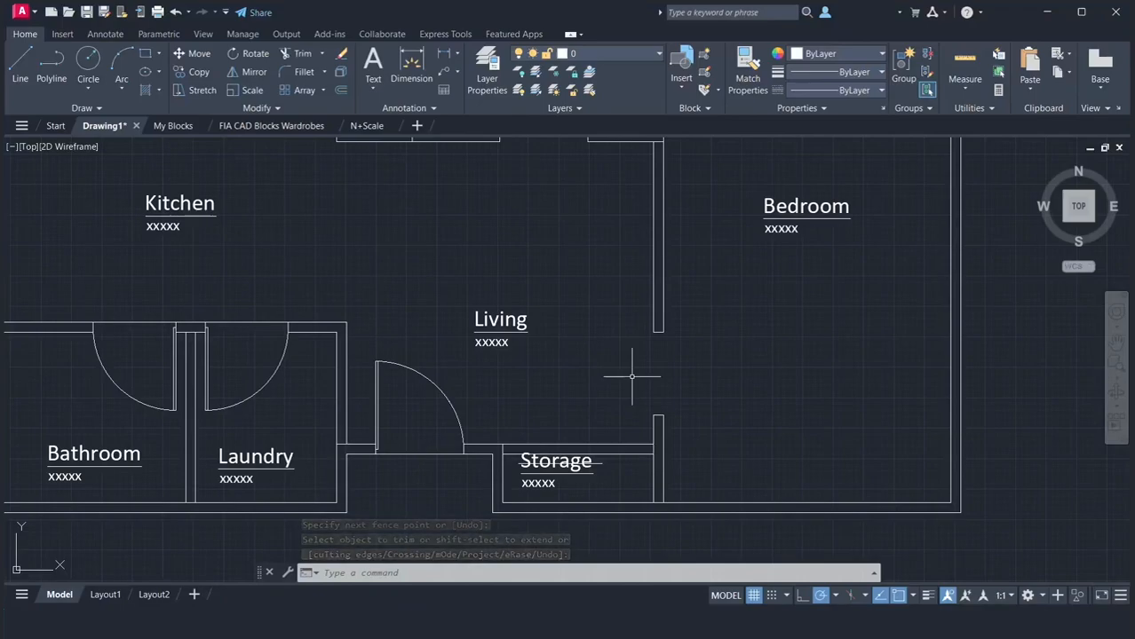
# Undo the last erase and delete the stray line crossing the Storage label
pyautogui.hotkey('ctrl', 'z')
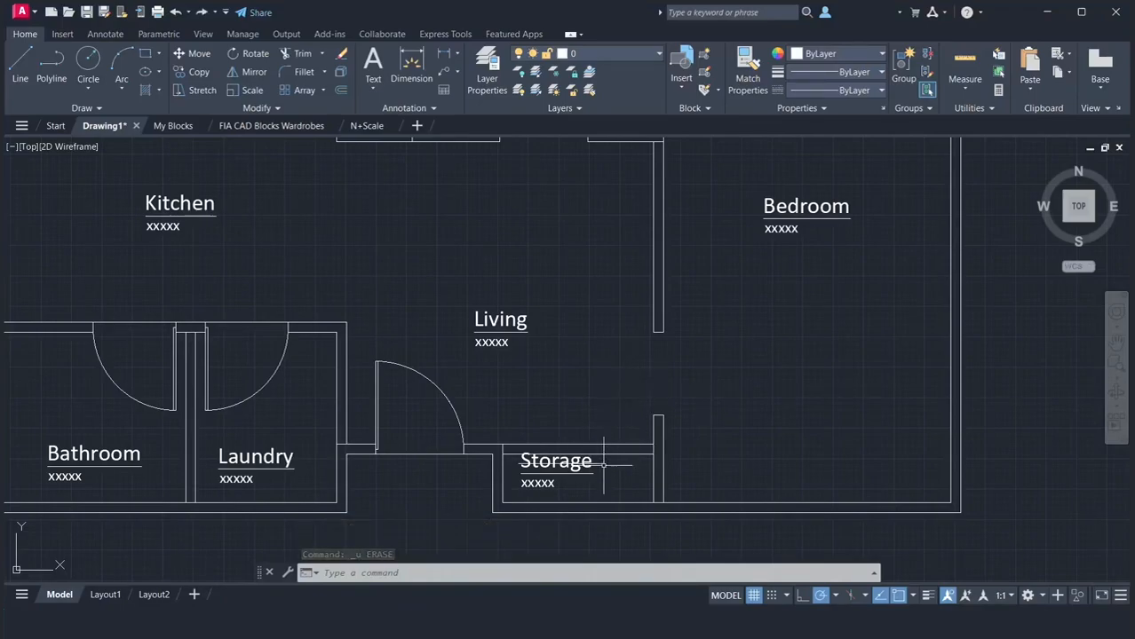
pyautogui.press('Escape')
pyautogui.press('Delete')
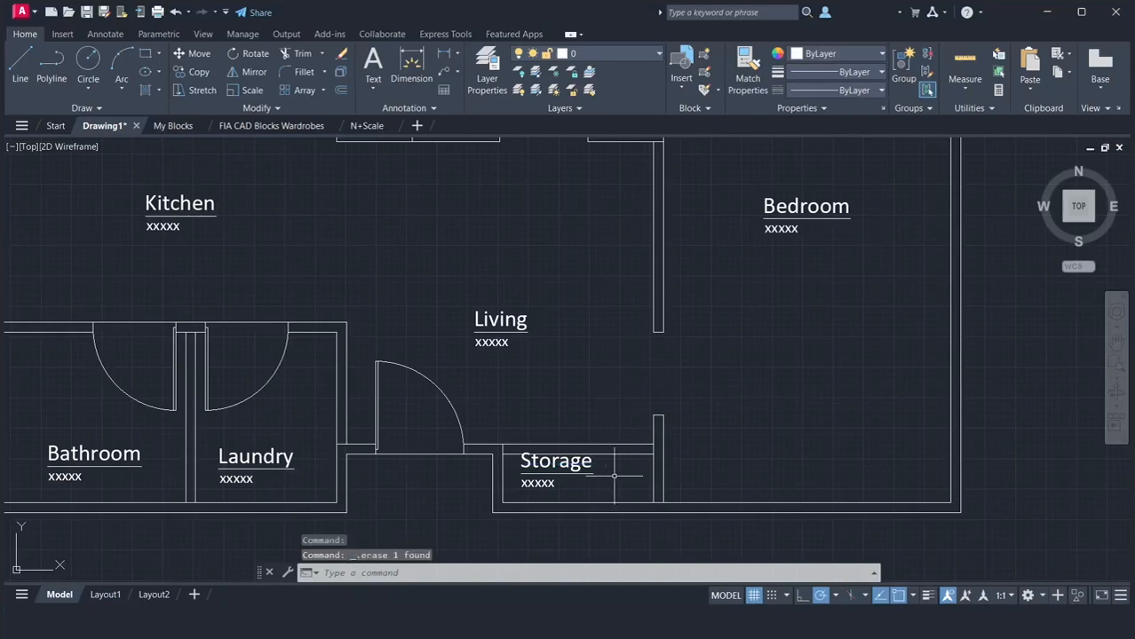
# Move the Storage label slightly down inside the room, clear of its top wall
pyautogui.click(577, 462)
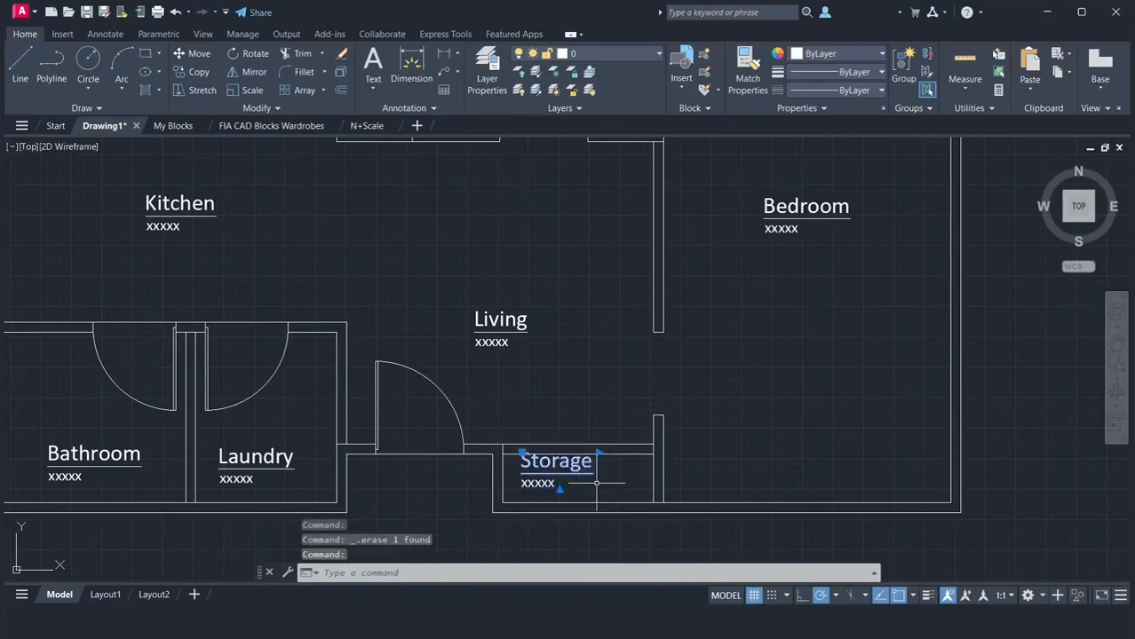
pyautogui.write('m')
pyautogui.press('Return')
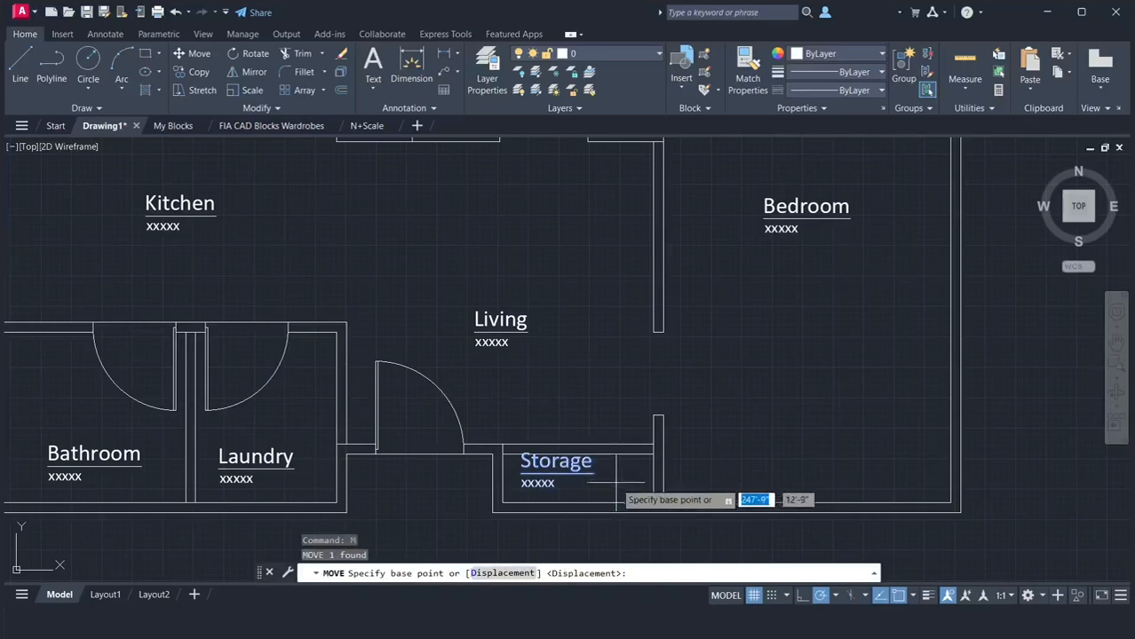
pyautogui.click(628, 467)
pyautogui.click(625, 488)
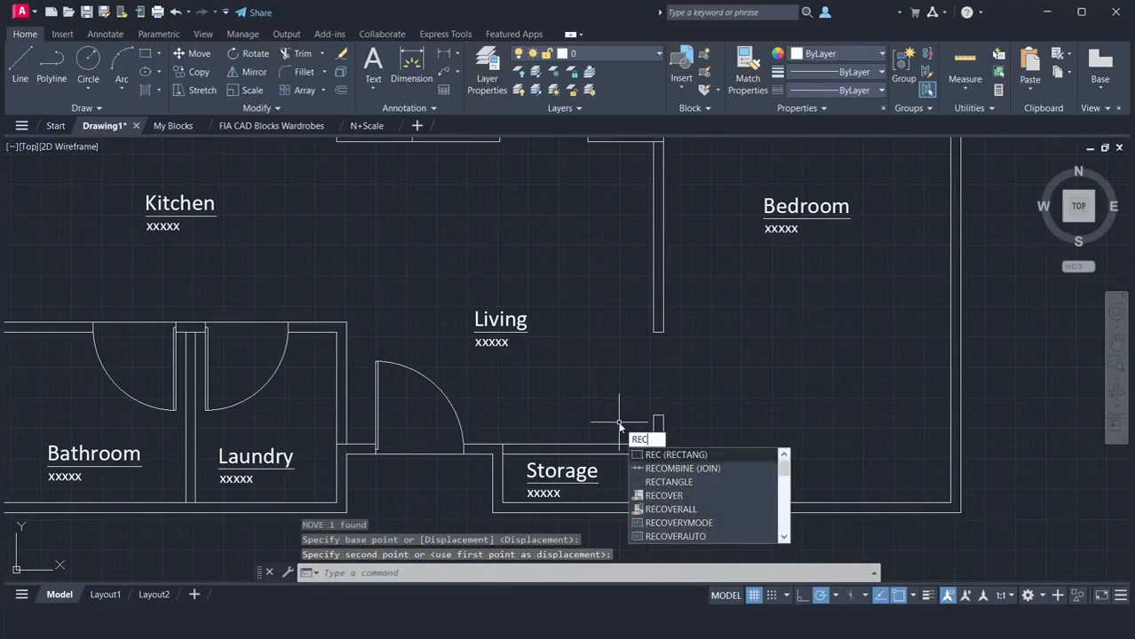
# Draw a 2'6" long rectangle across the thickness of the Storage top wall, starting at the room's inner upper-left corner
pyautogui.press('Return')
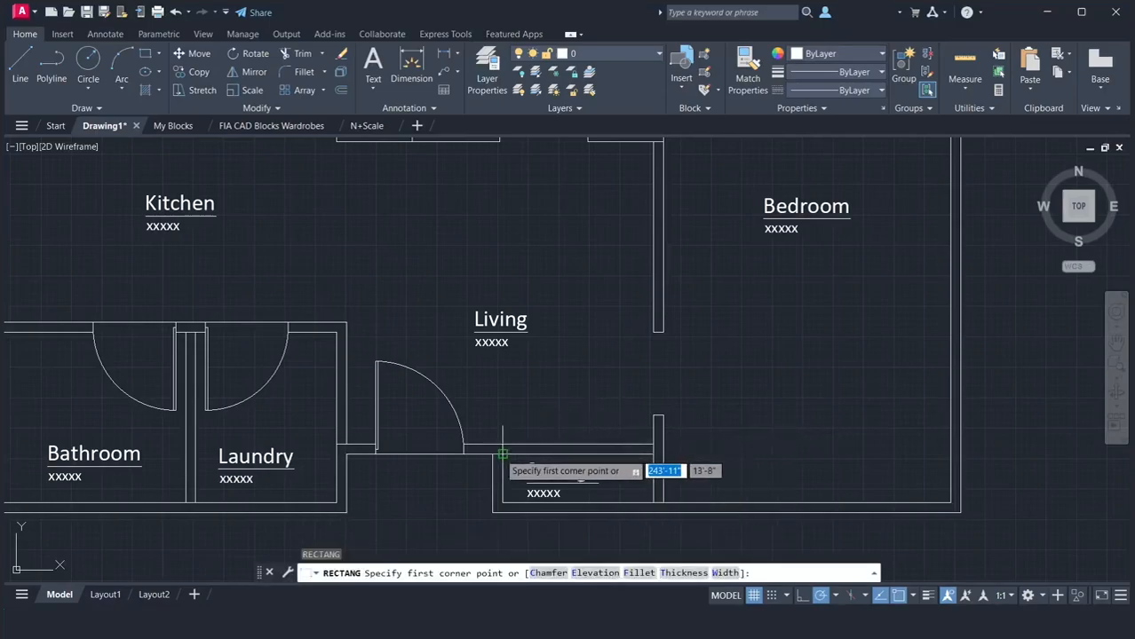
pyautogui.click(510, 454)
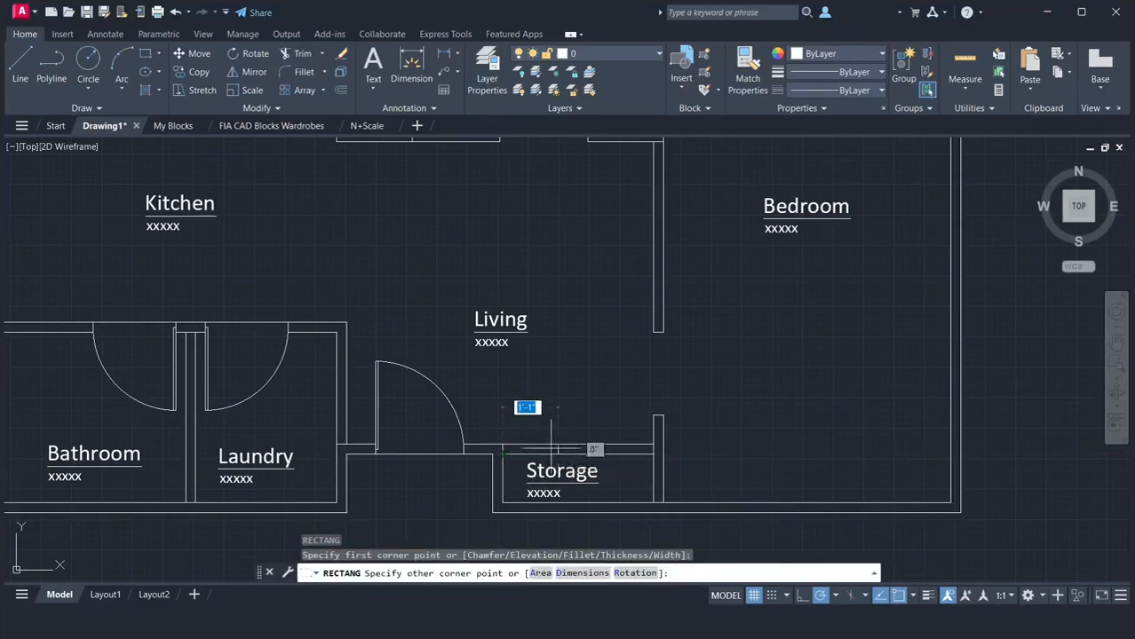
pyautogui.write("2'6")
pyautogui.press('Return')
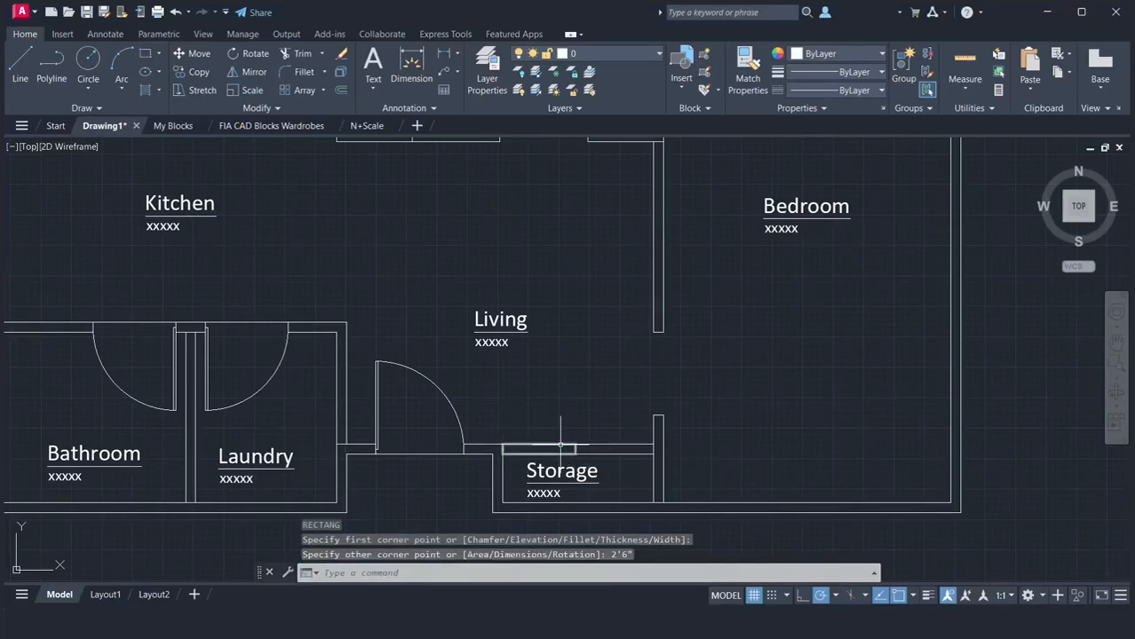
# Move the 2'6" door rectangle in the Storage top wall 4" to the right, away from the room's inner corner
pyautogui.write('m')
pyautogui.press('Return')
pyautogui.click(494, 427)
pyautogui.click(591, 451)
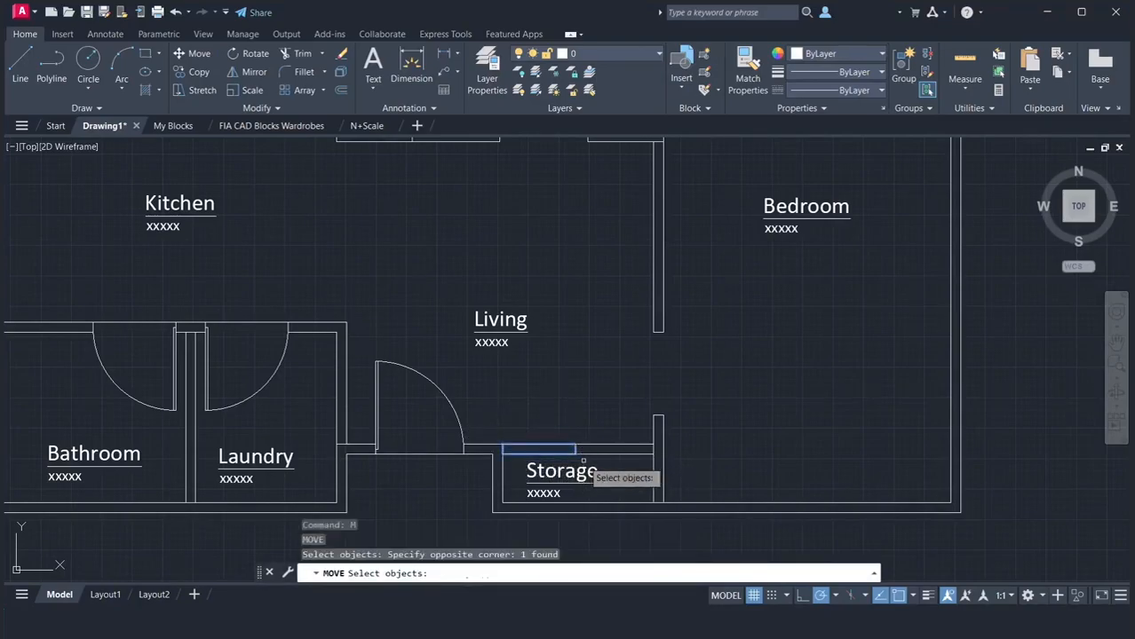
pyautogui.press('Return')
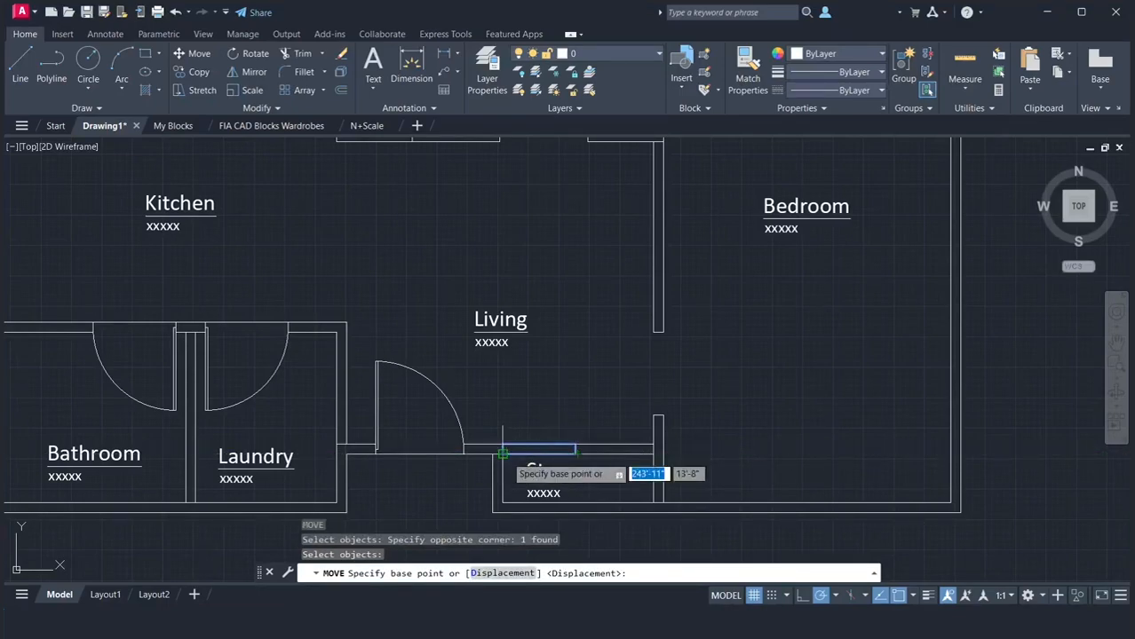
pyautogui.click(503, 454)
pyautogui.write('4')
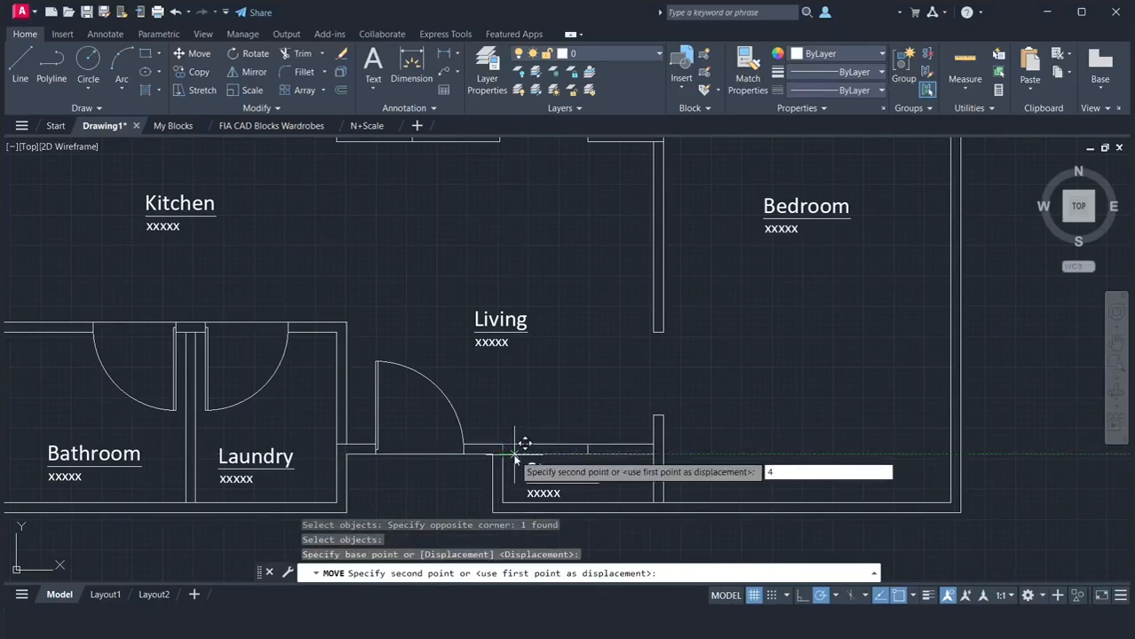
pyautogui.press('Return')
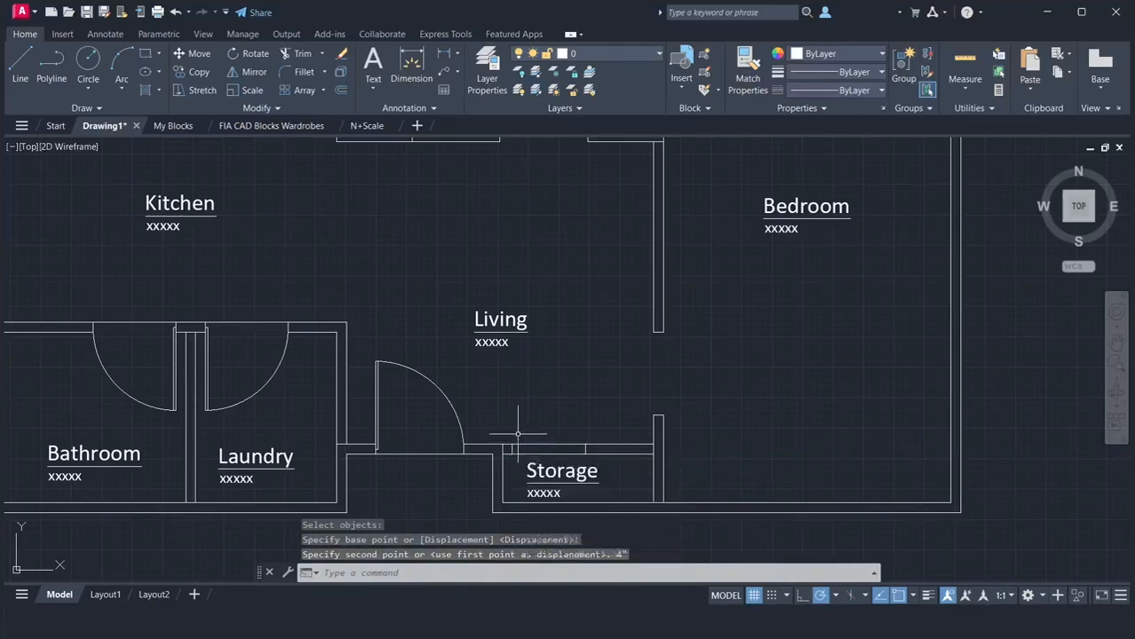
# Trim both wall lines inside the Storage door outline to open the doorway
pyautogui.press('Return')
pyautogui.click(520, 431)
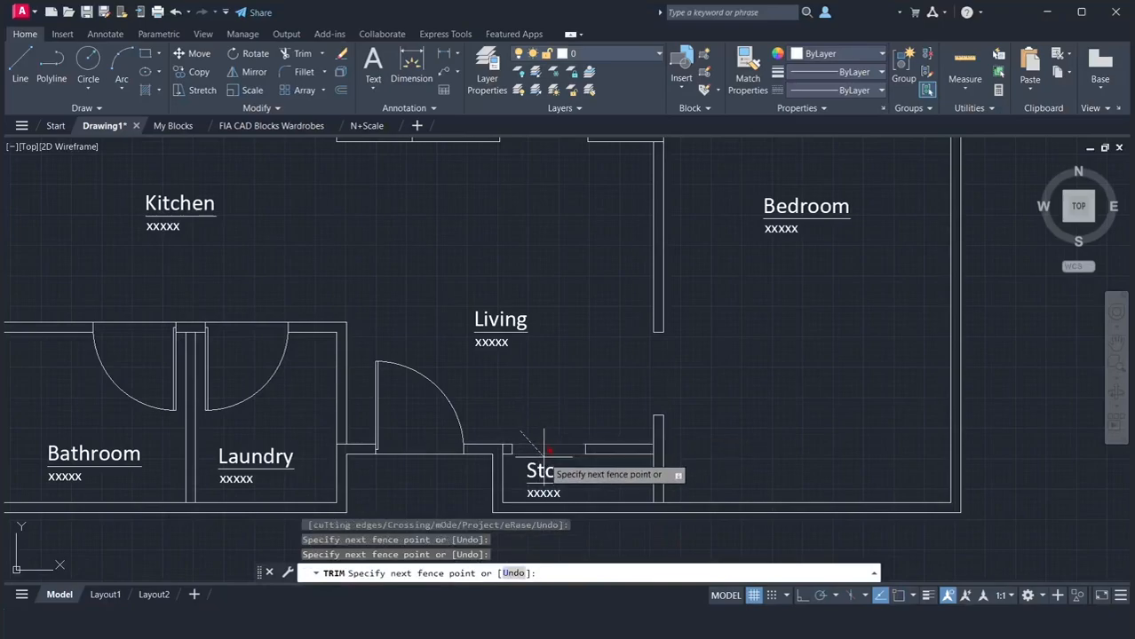
pyautogui.press('Return')
pyautogui.press('Return')
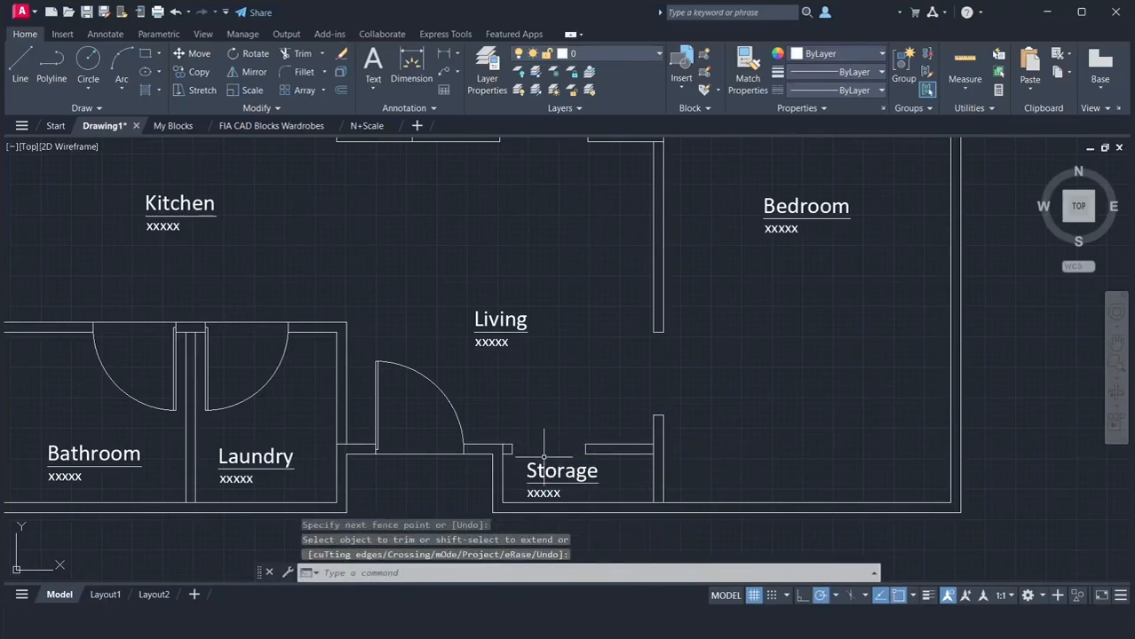
# Draw the Bedroom door leaf as a closed 2'10" by 1" polyline from the midpoint of the lower jamb into the Bedroom
pyautogui.scroll(2, 599, 460)
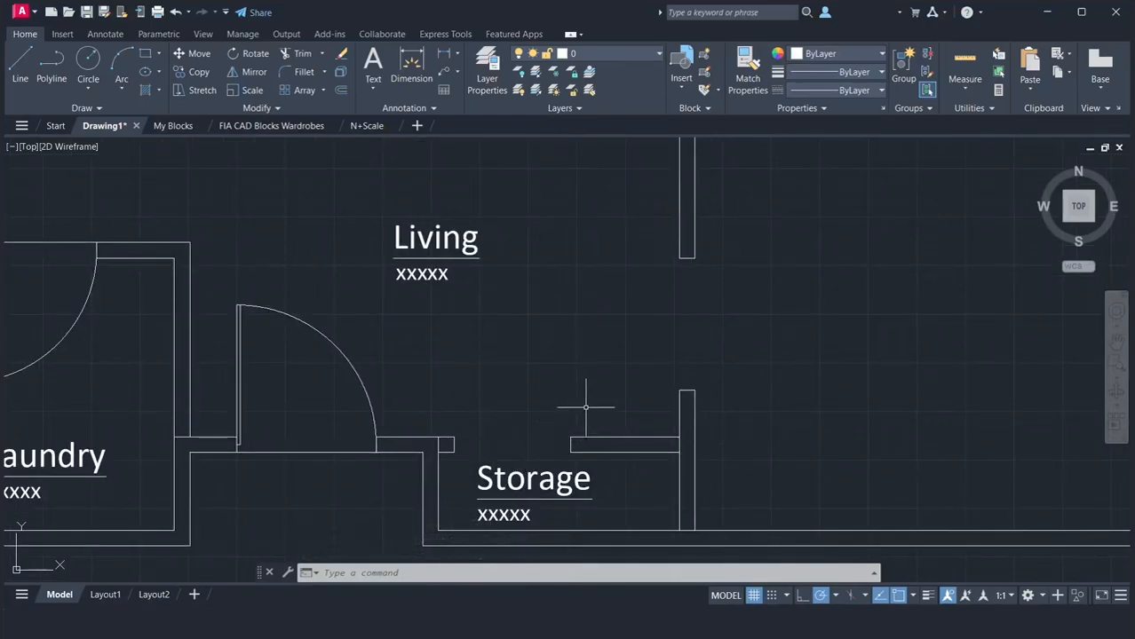
pyautogui.write('pl')
pyautogui.press('Return')
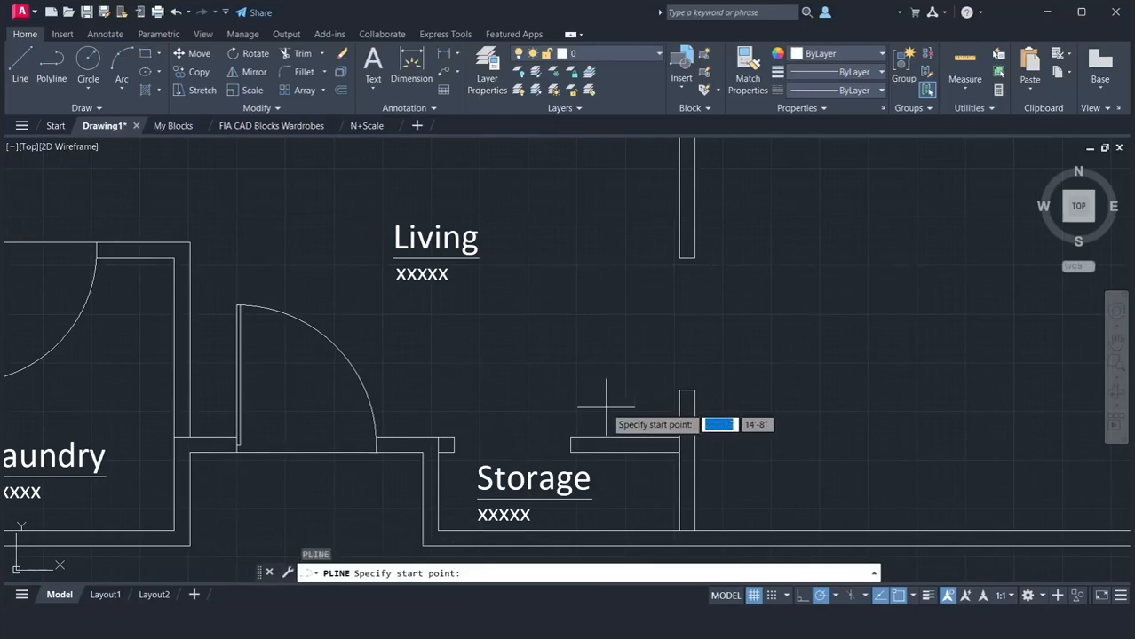
pyautogui.click(684, 389)
pyautogui.write("2'10")
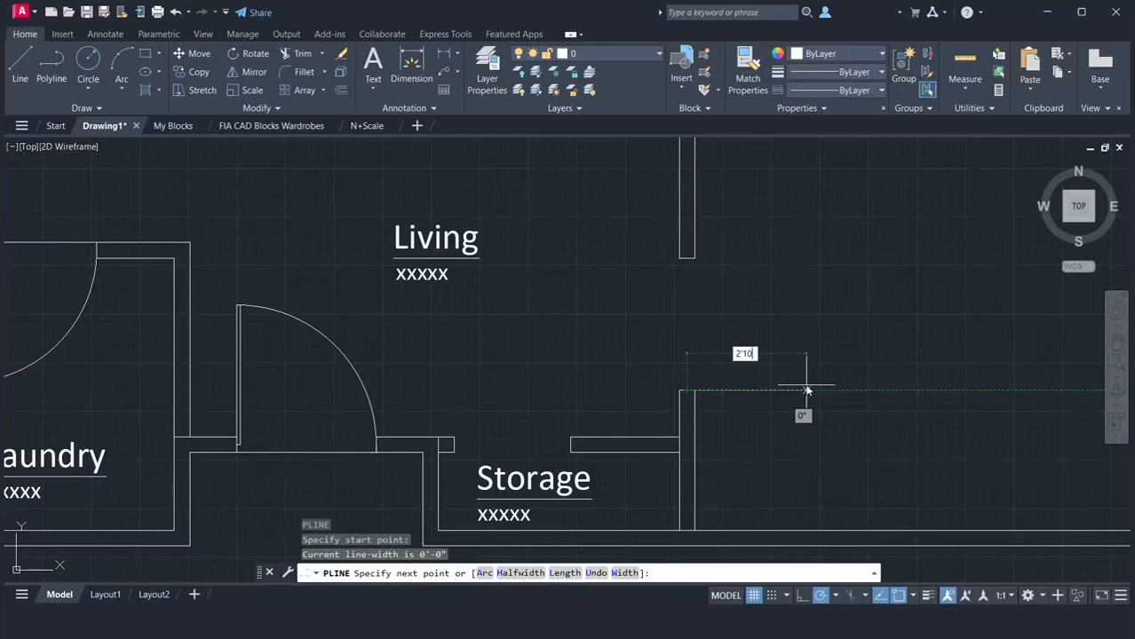
pyautogui.click(806, 389)
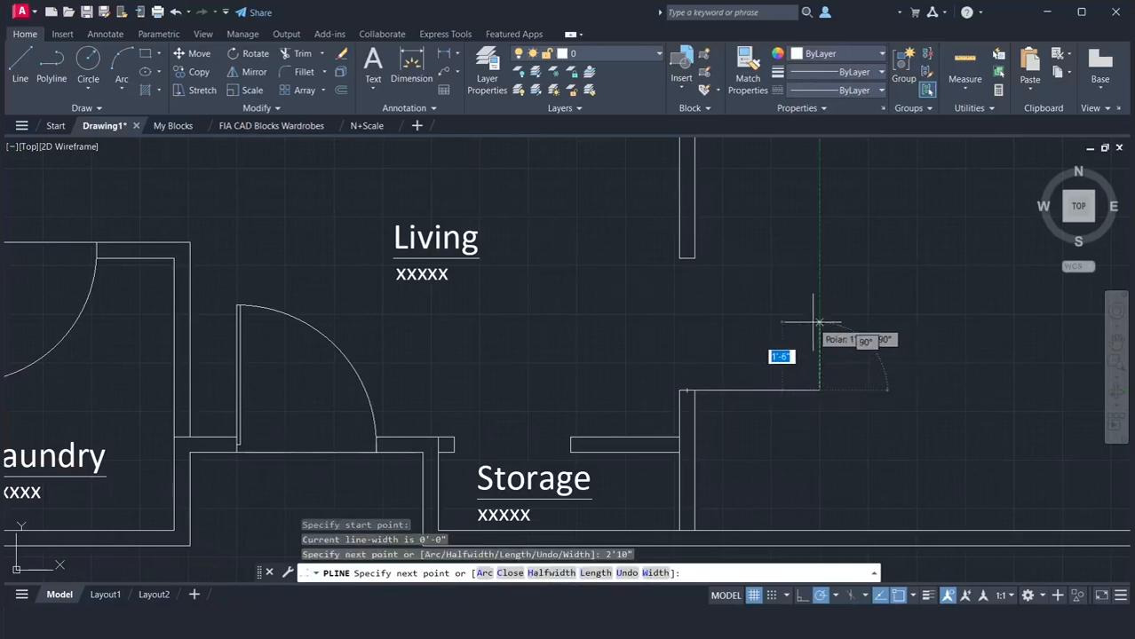
pyautogui.write('1')
pyautogui.press('Return')
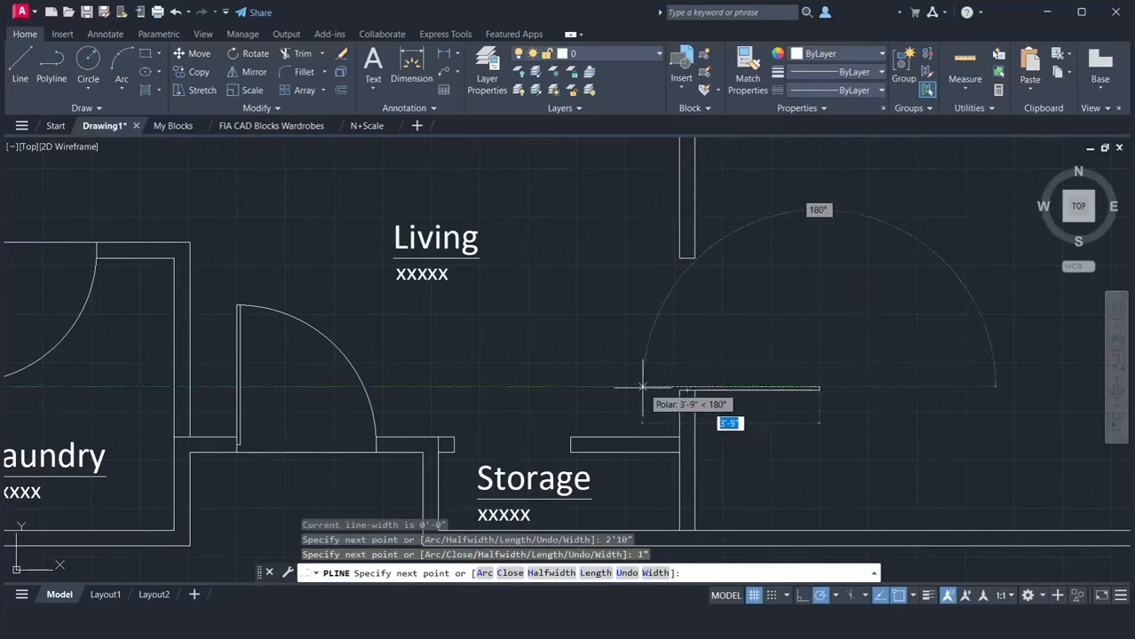
pyautogui.write("2'10")
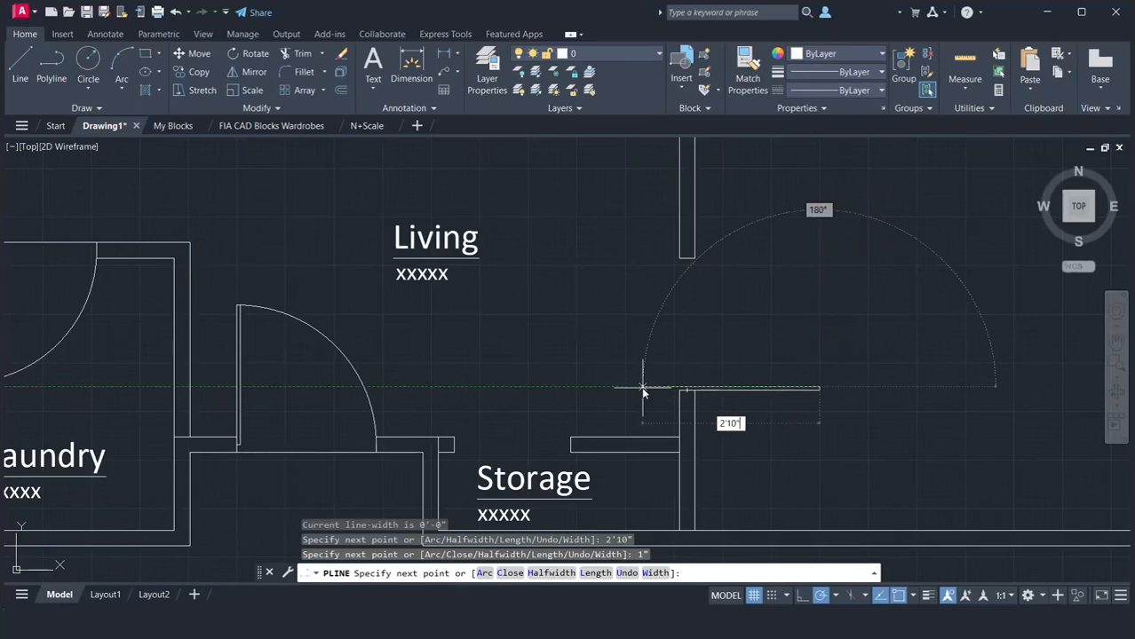
pyautogui.press('Return')
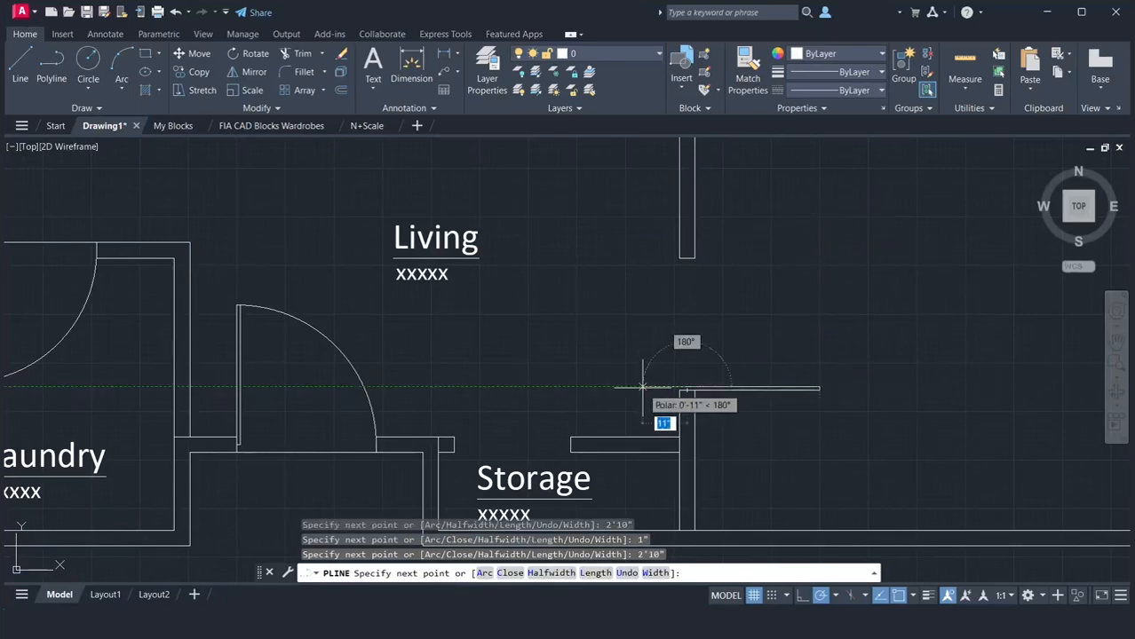
pyautogui.write('c')
pyautogui.press('Return')
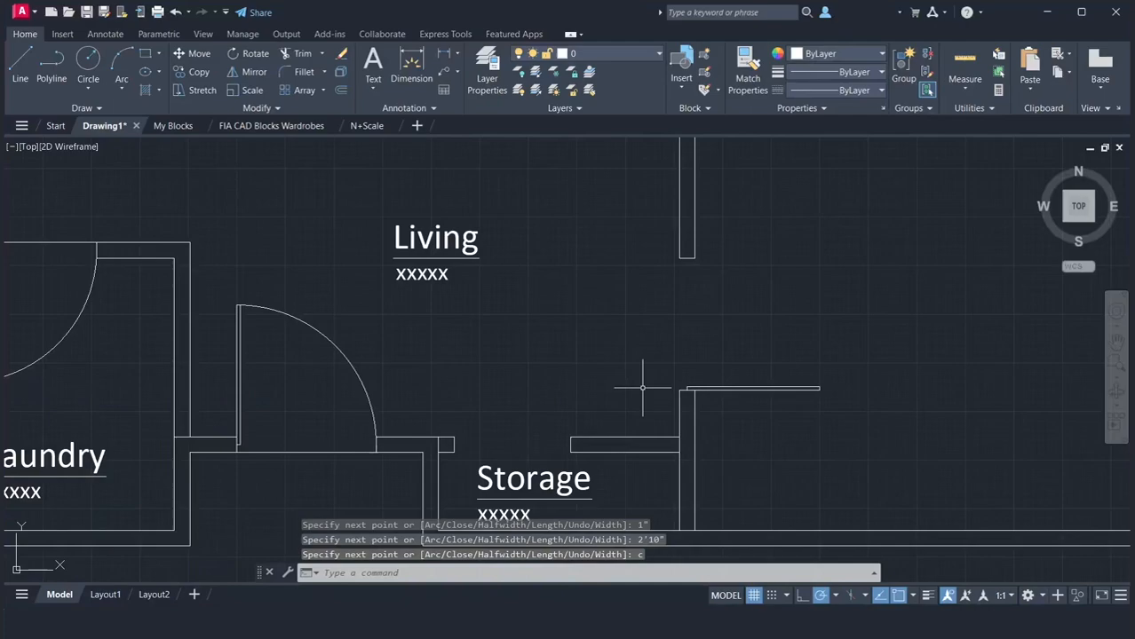
# Draw a circle centred on the midpoint of the Bedroom doorway's lower jamb, with its radius reaching the upper jamb's midpoint
pyautogui.write('c')
pyautogui.press('Return')
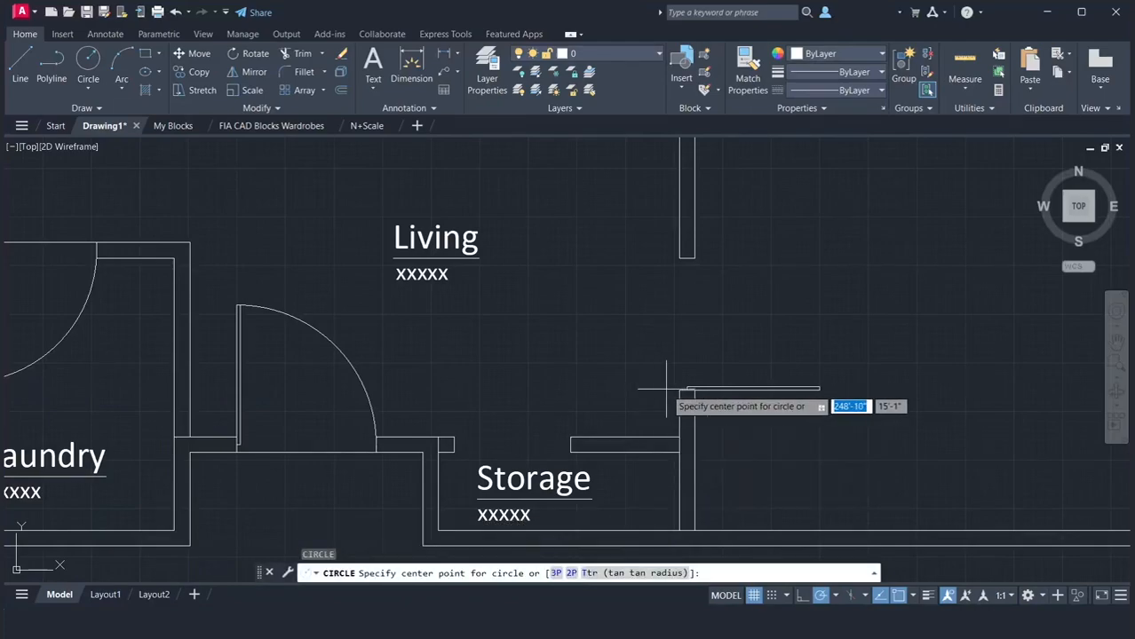
pyautogui.click(685, 388)
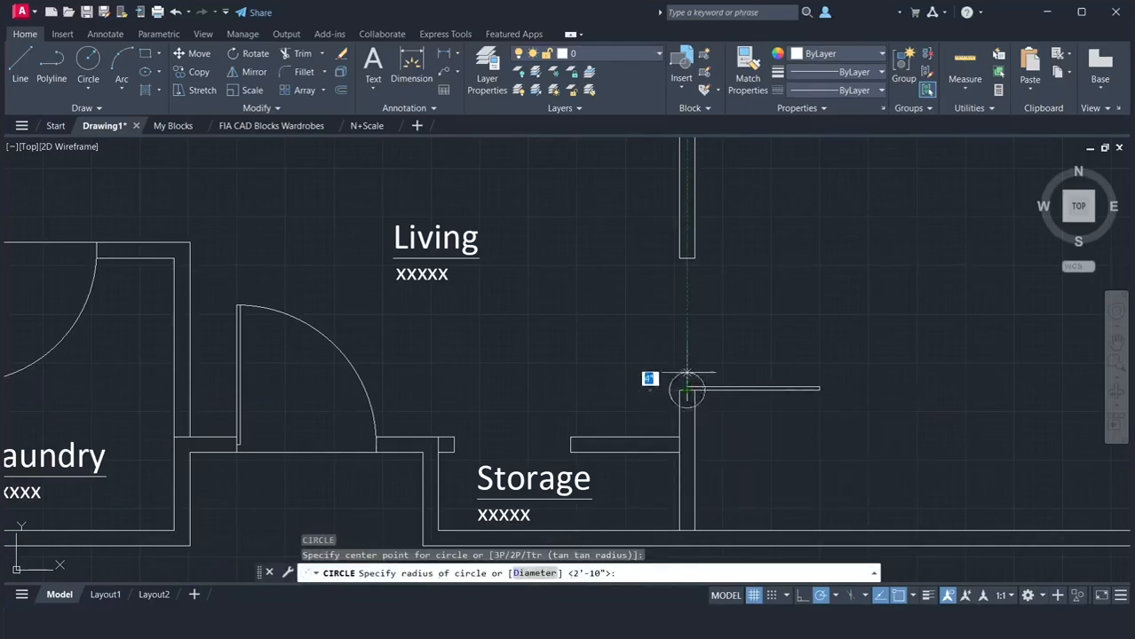
pyautogui.click(688, 259)
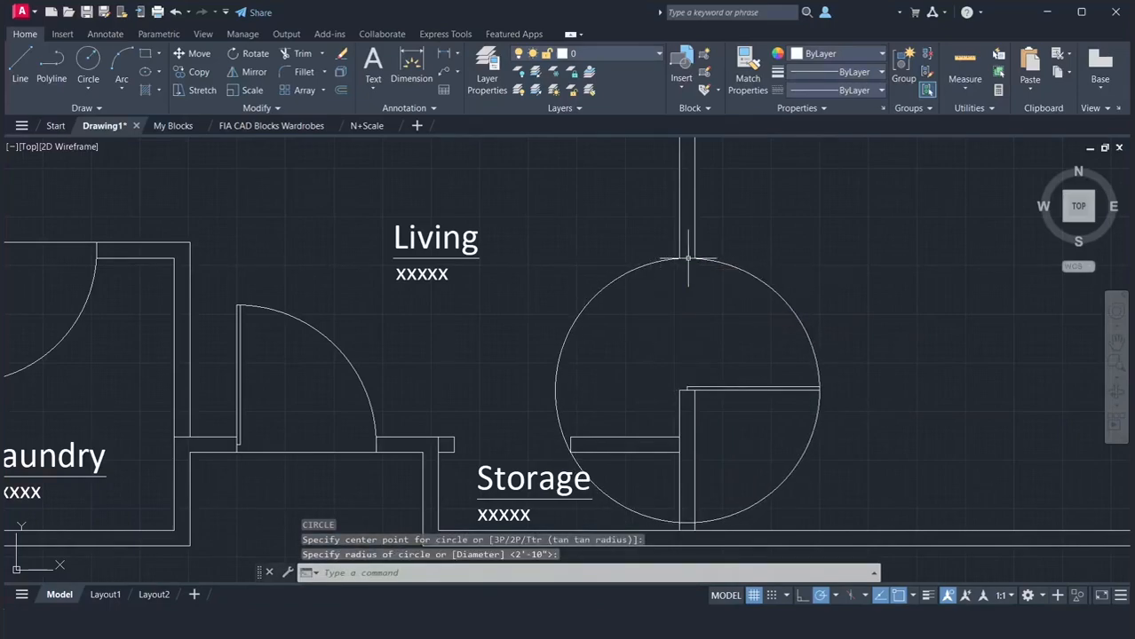
# Draw a line across the Bedroom door opening along the Living-side wall face, joining the two jamb corners
pyautogui.write('l')
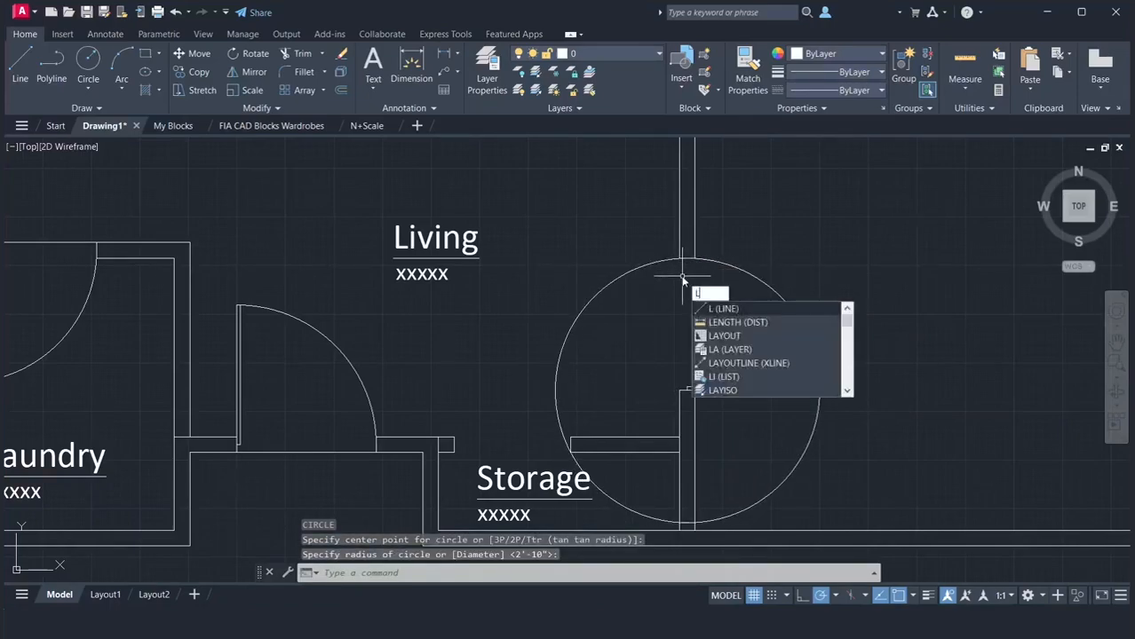
pyautogui.press('Return')
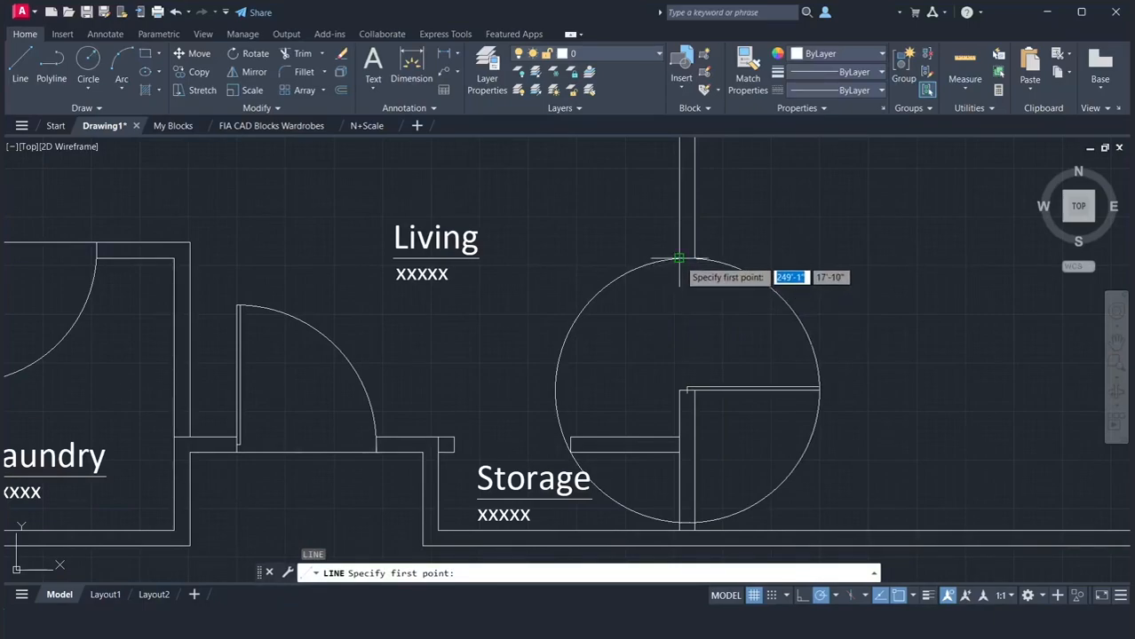
pyautogui.click(678, 258)
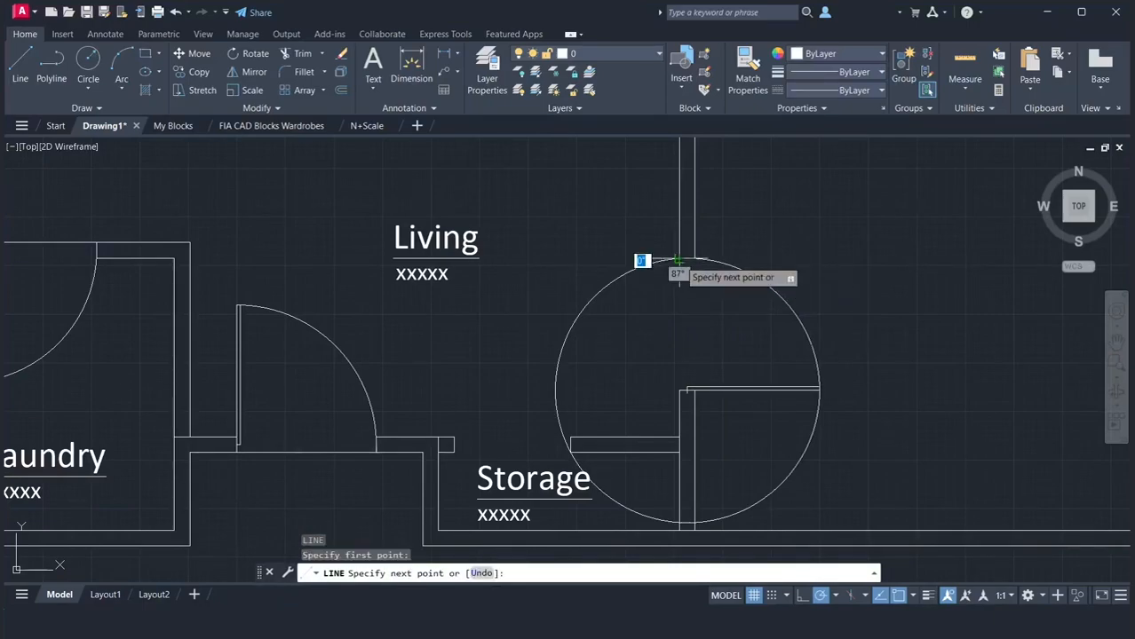
pyautogui.click(680, 389)
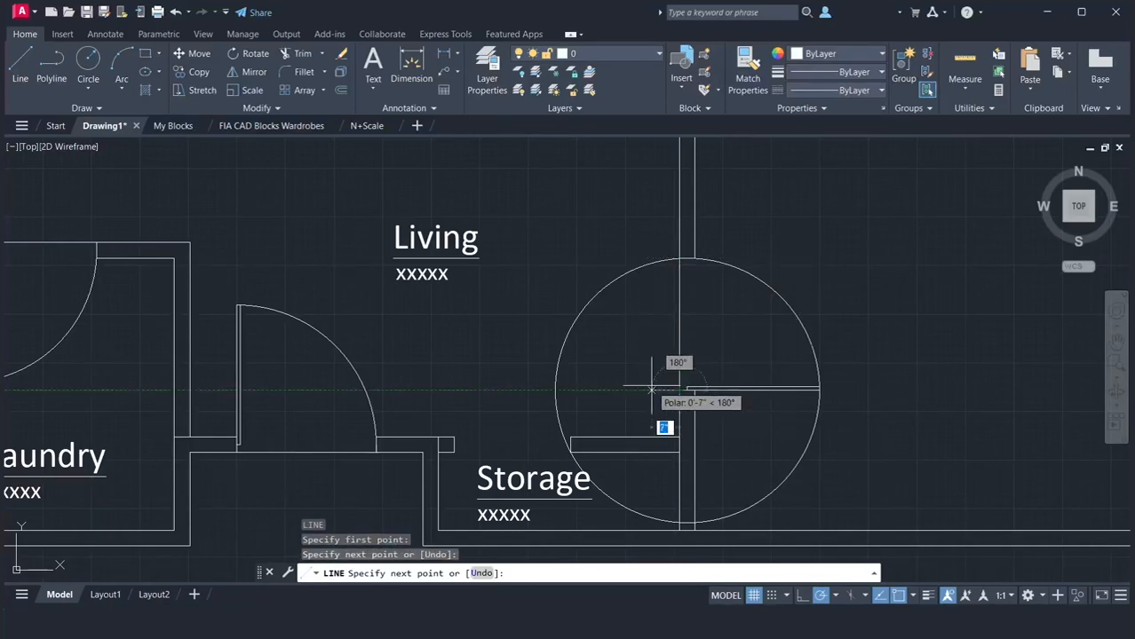
pyautogui.press('Return')
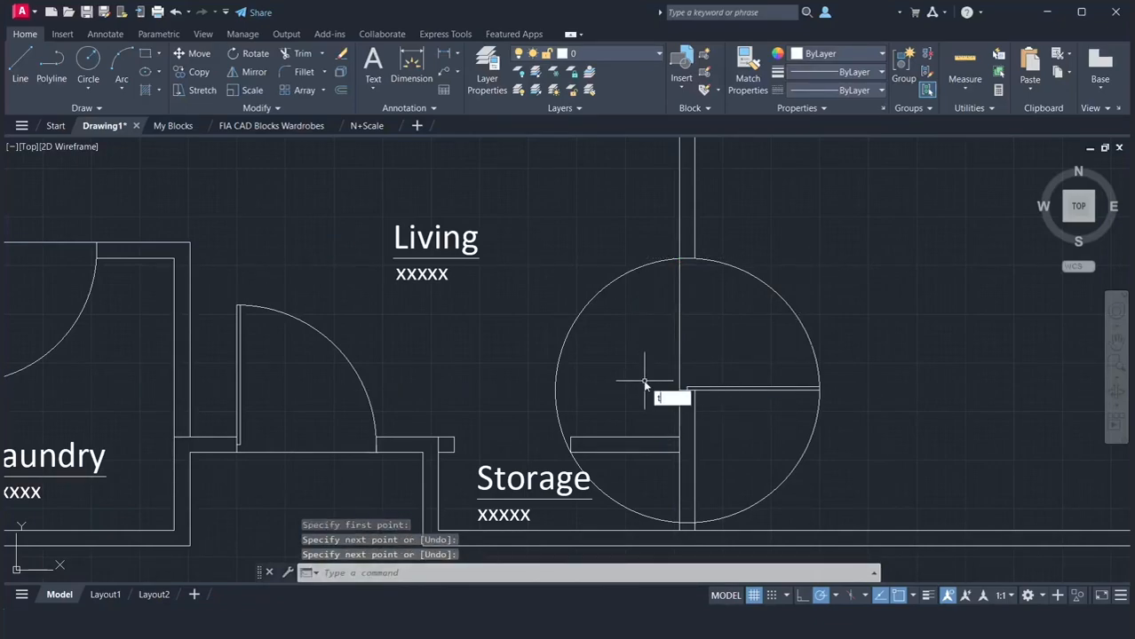
# Trim the Bedroom door circle down to the quarter swing arc between the upper jamb and the leaf's end
pyautogui.write('tr')
pyautogui.press('Return')
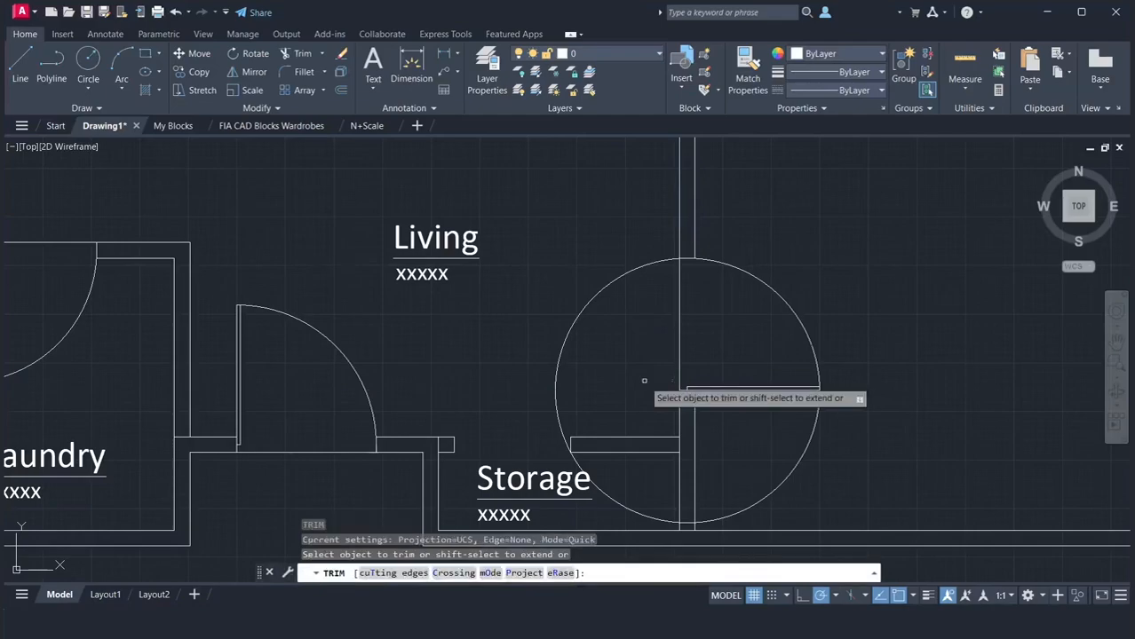
pyautogui.click(564, 338)
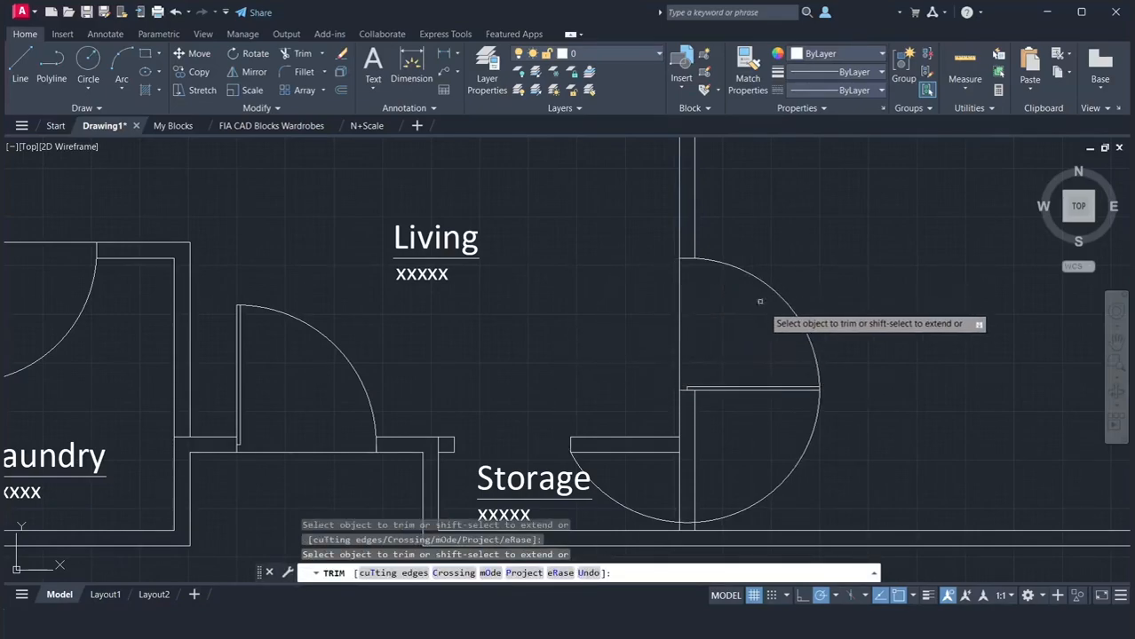
pyautogui.click(808, 415)
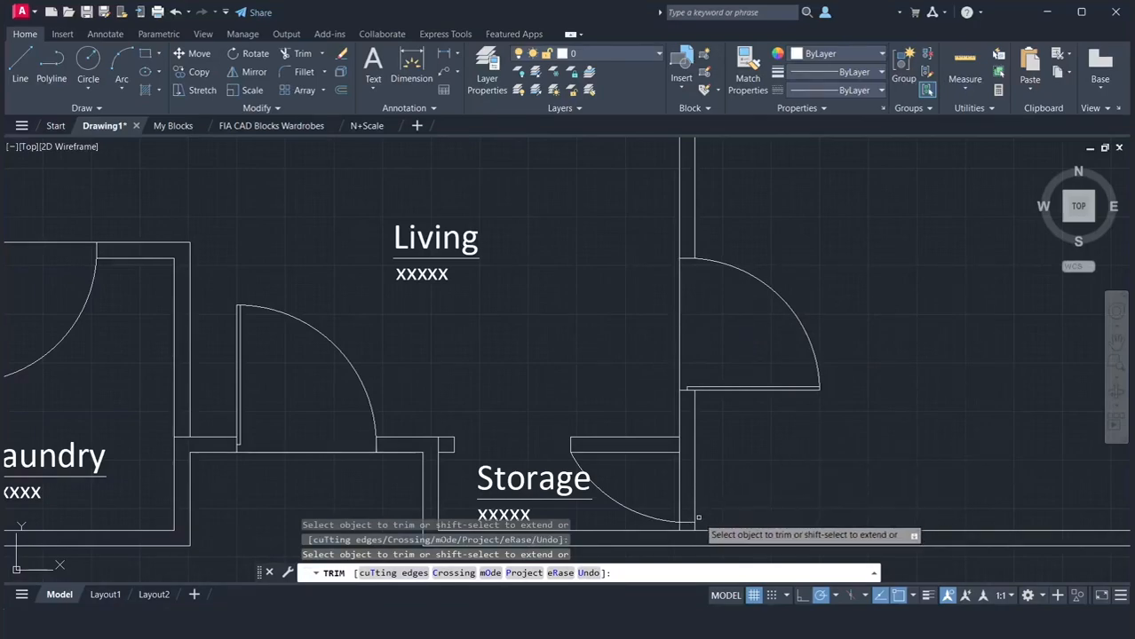
pyautogui.click(651, 517)
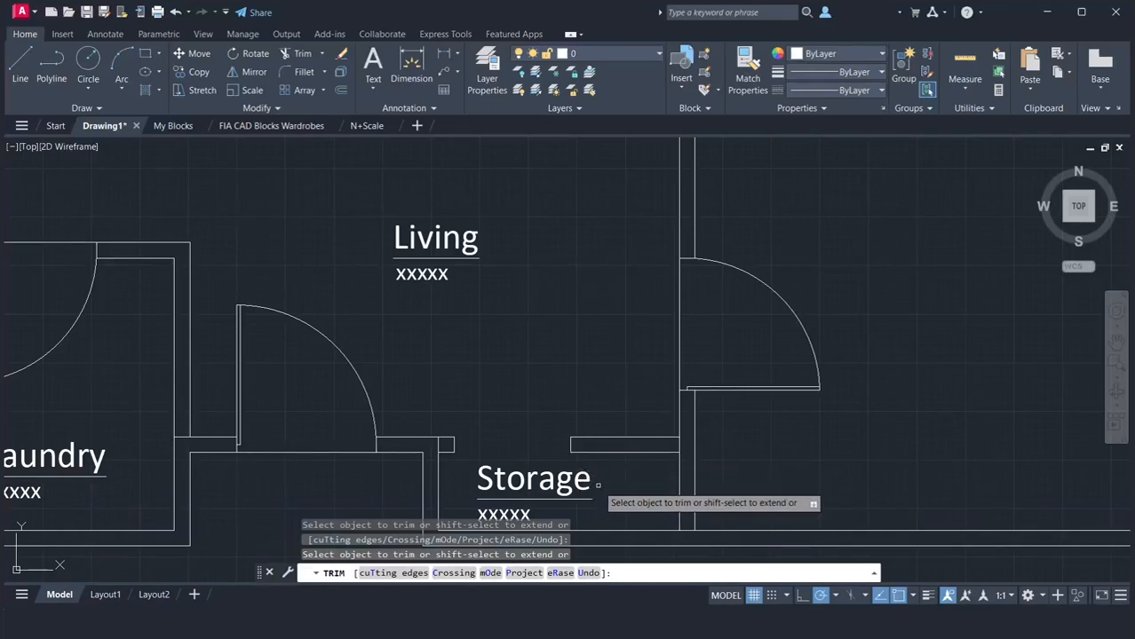
pyautogui.scroll(6, 675, 253)
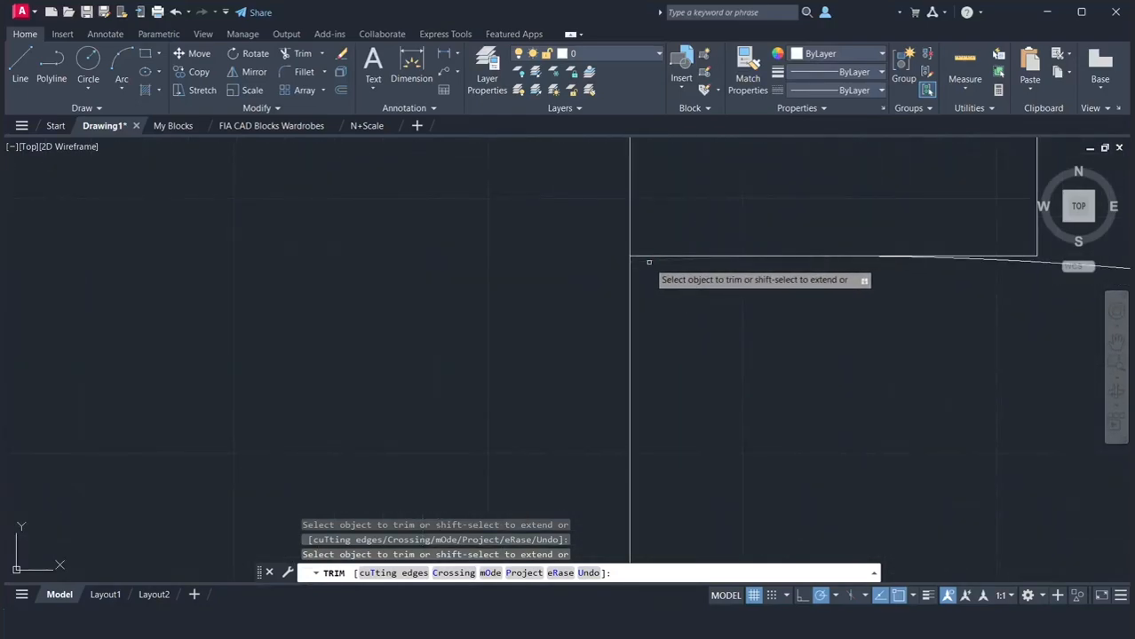
pyautogui.scroll(-5, 648, 262)
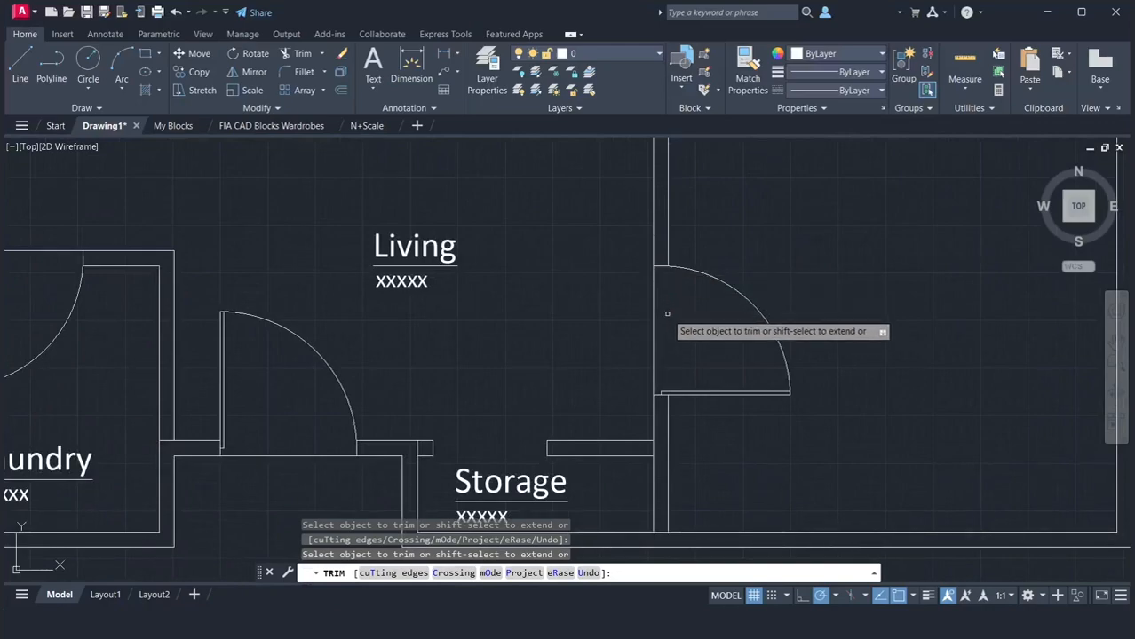
pyautogui.press('Escape')
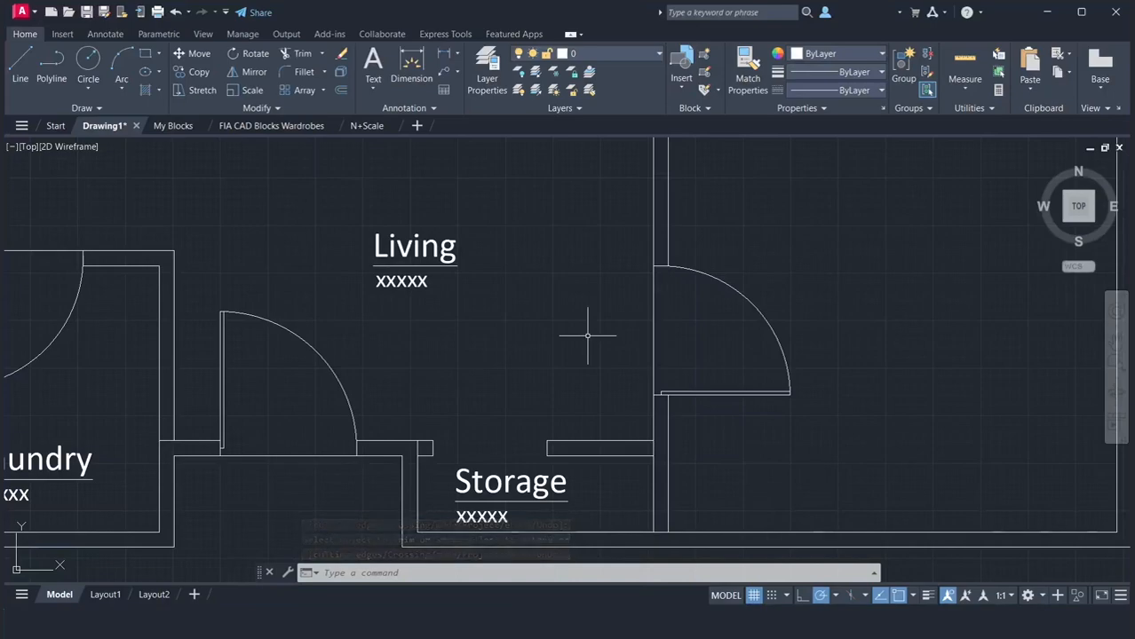
# Draw a circle centred on the midpoint of the Storage doorway's left jamb, with its radius reaching the right jamb's midpoint
pyautogui.click(1112, 346)
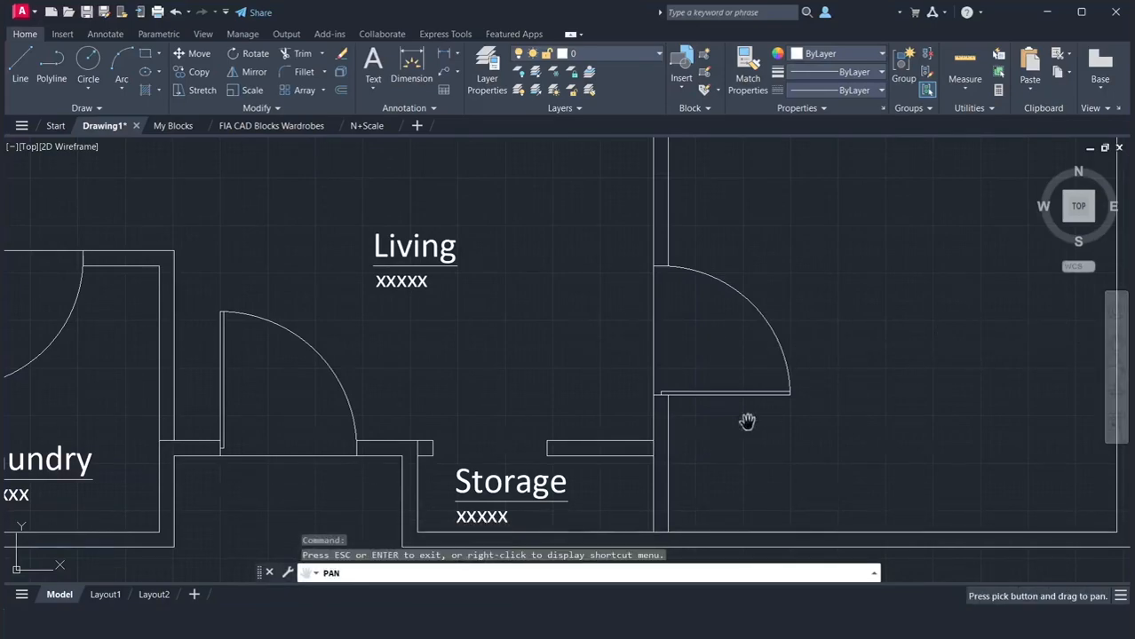
pyautogui.moveTo(615, 451)
pyautogui.mouseDown()
pyautogui.moveTo(687, 401)
pyautogui.moveTo(719, 356)
pyautogui.moveTo(722, 370)
pyautogui.mouseUp()
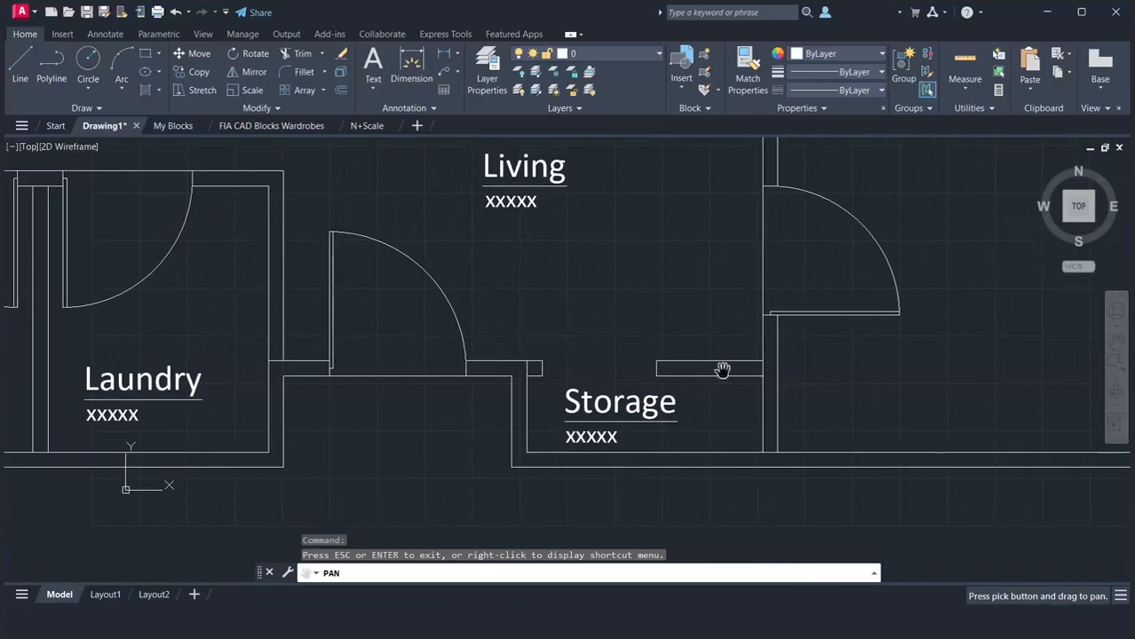
pyautogui.rightClick(657, 291)
pyautogui.click(685, 300)
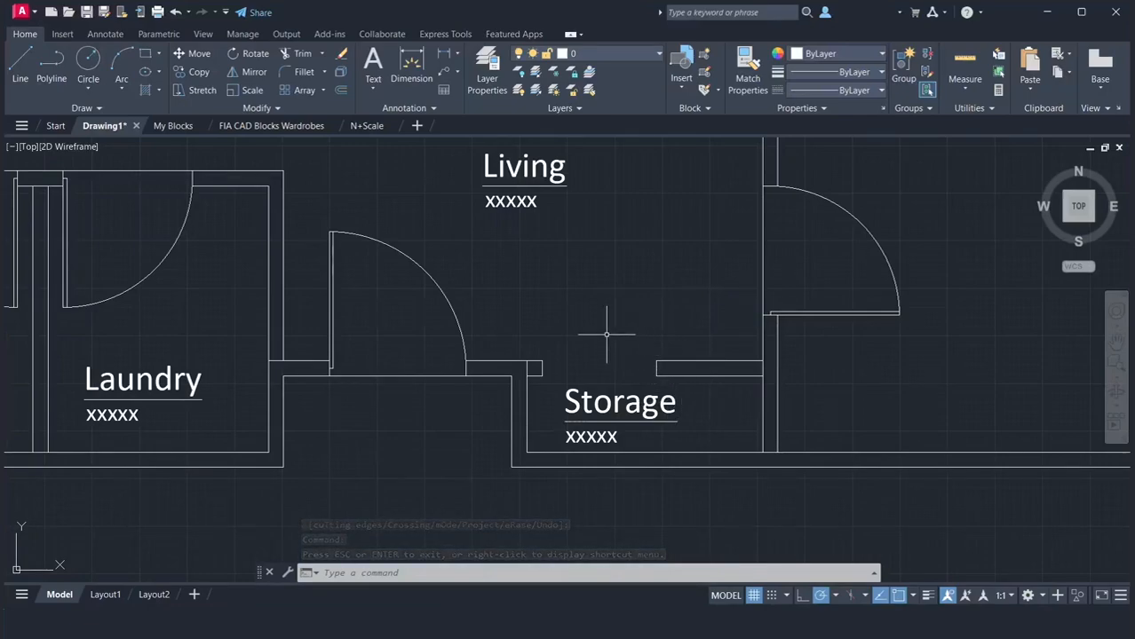
pyautogui.press('Return')
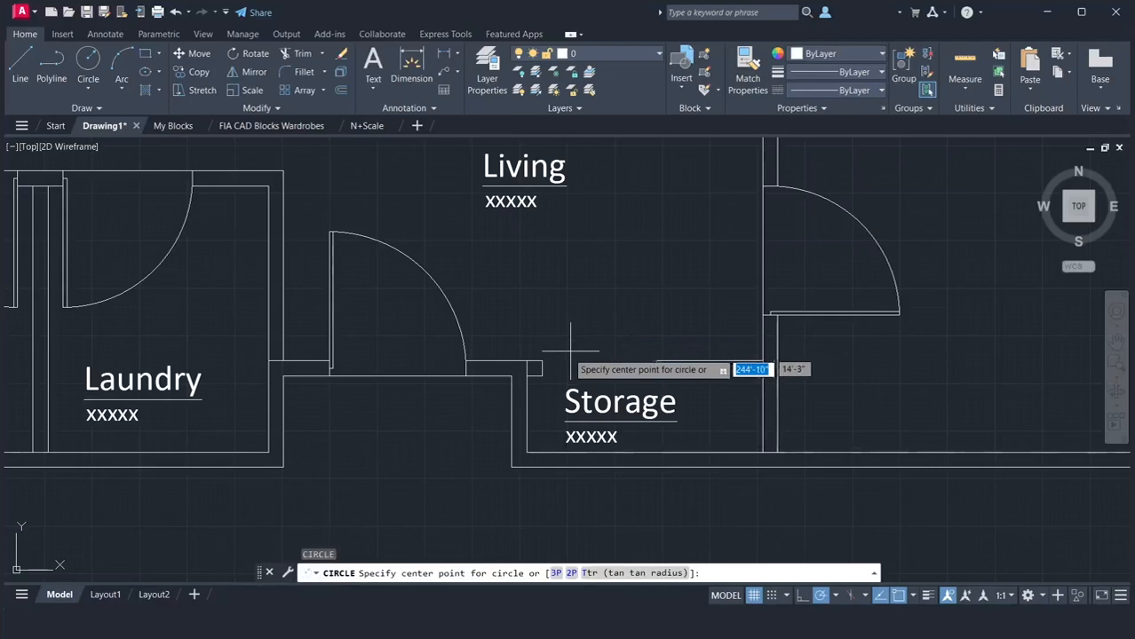
pyautogui.click(543, 367)
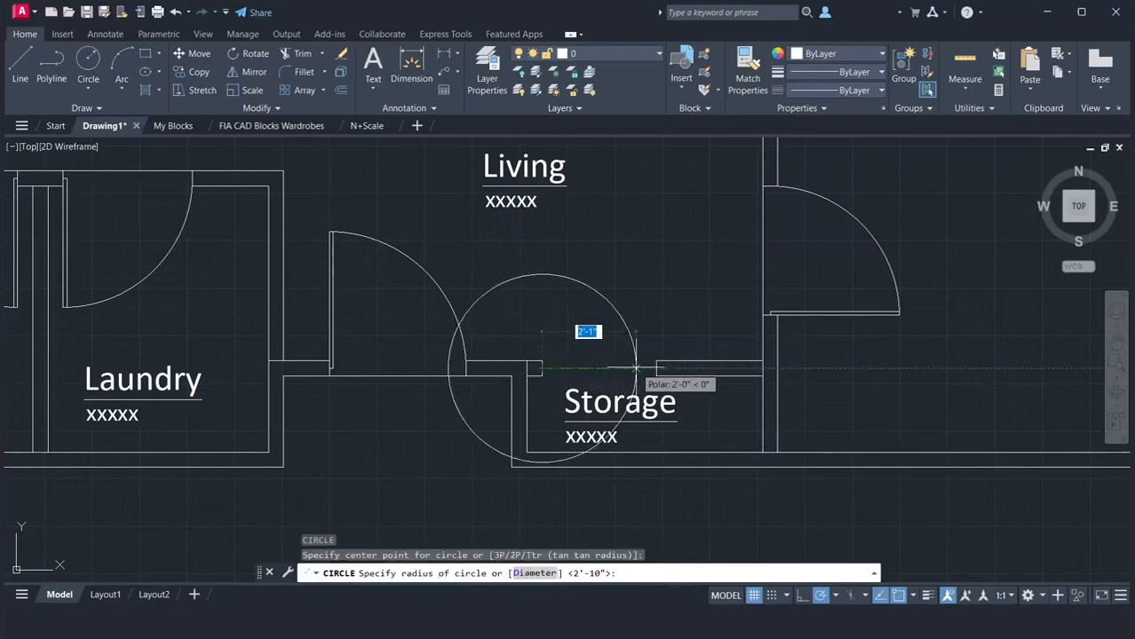
pyautogui.click(655, 366)
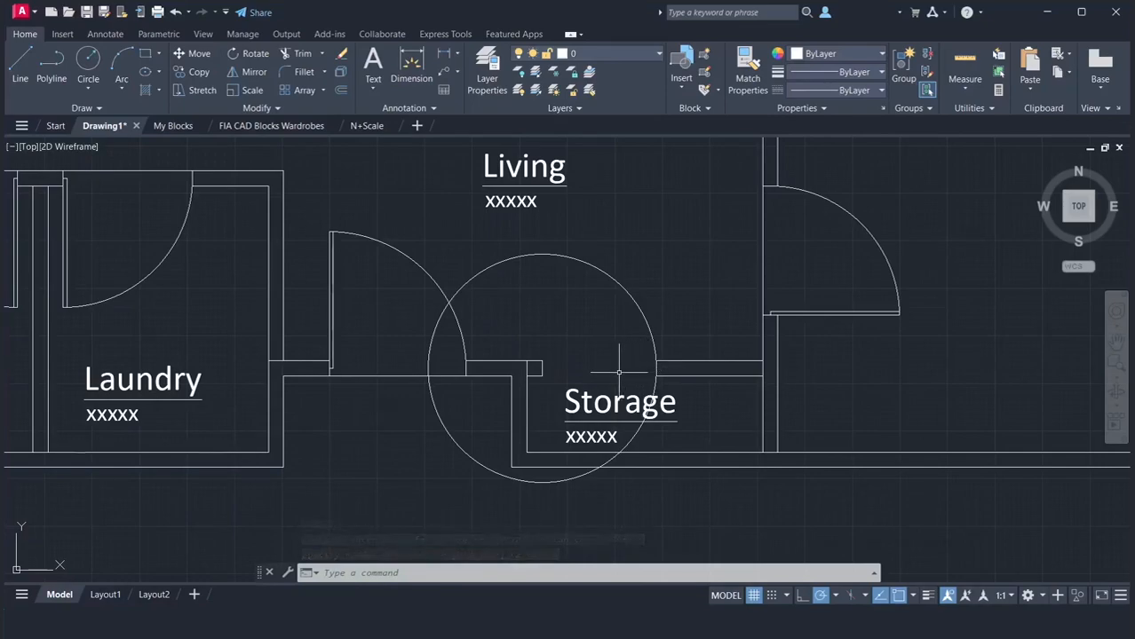
# Draw the Storage door leaf as a line at 15°, using 15° polar tracking, from the left jamb's Living-side corner to the circle
pyautogui.press('Return')
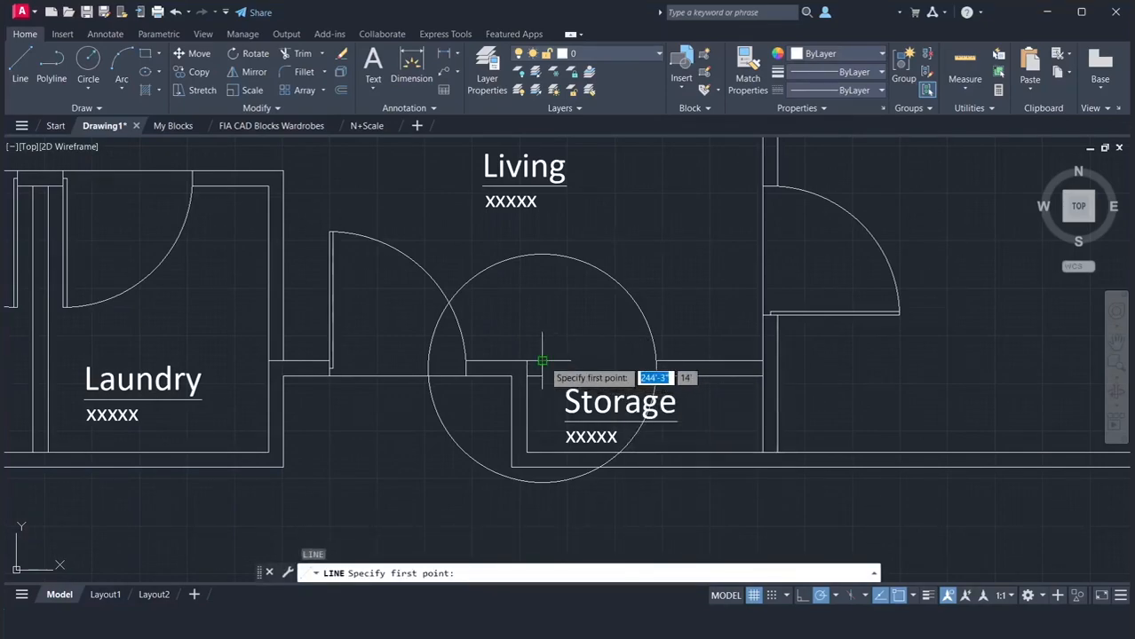
pyautogui.click(542, 364)
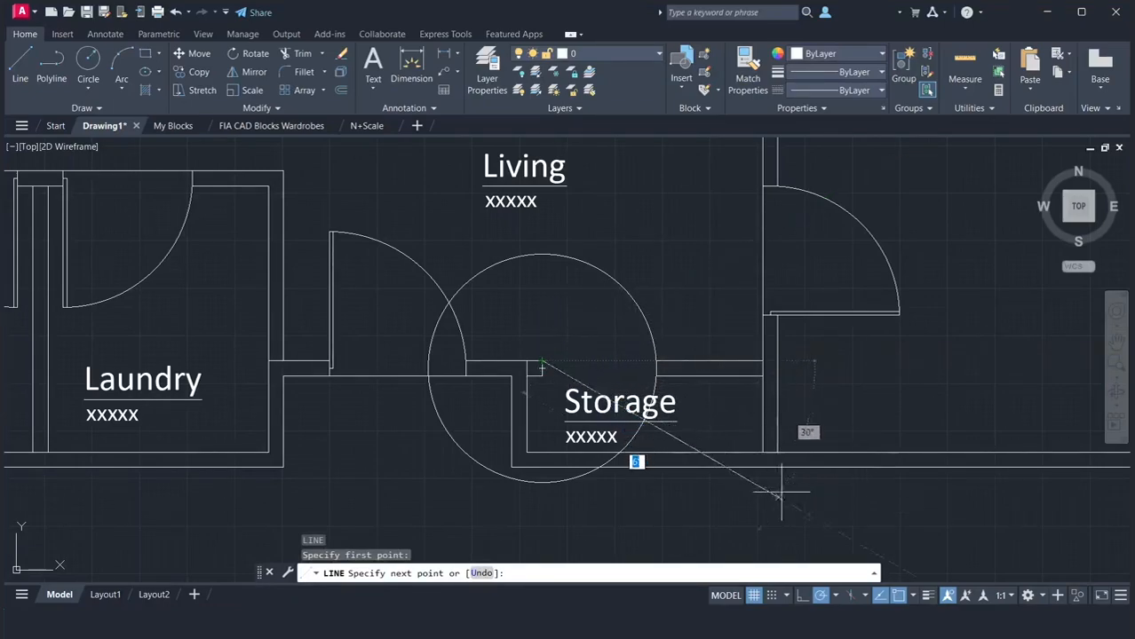
pyautogui.click(833, 595)
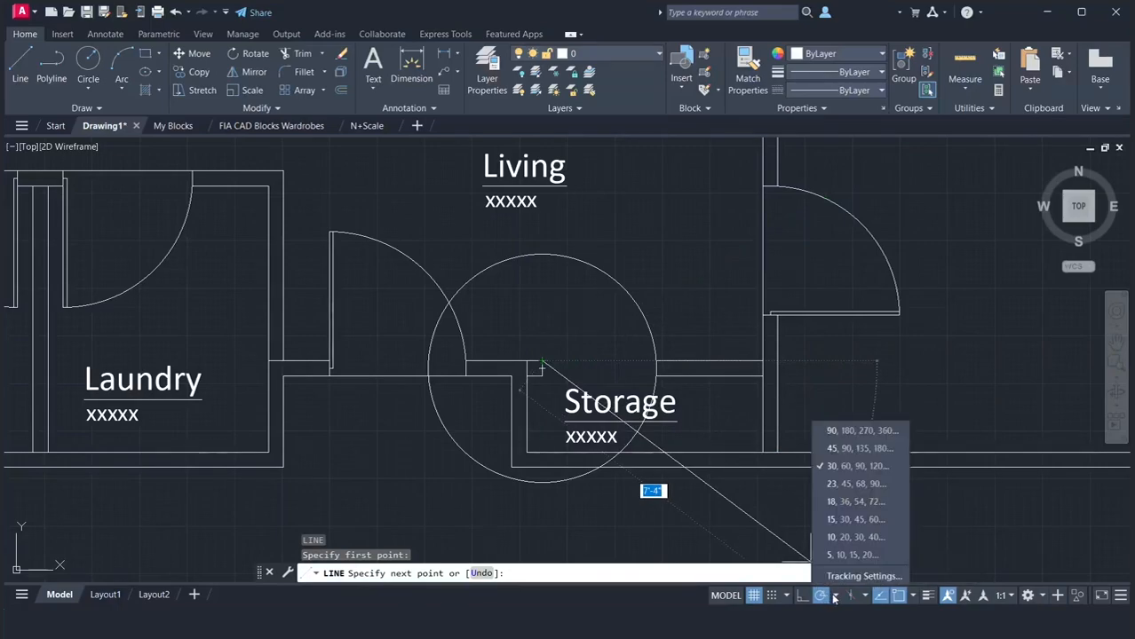
pyautogui.click(845, 519)
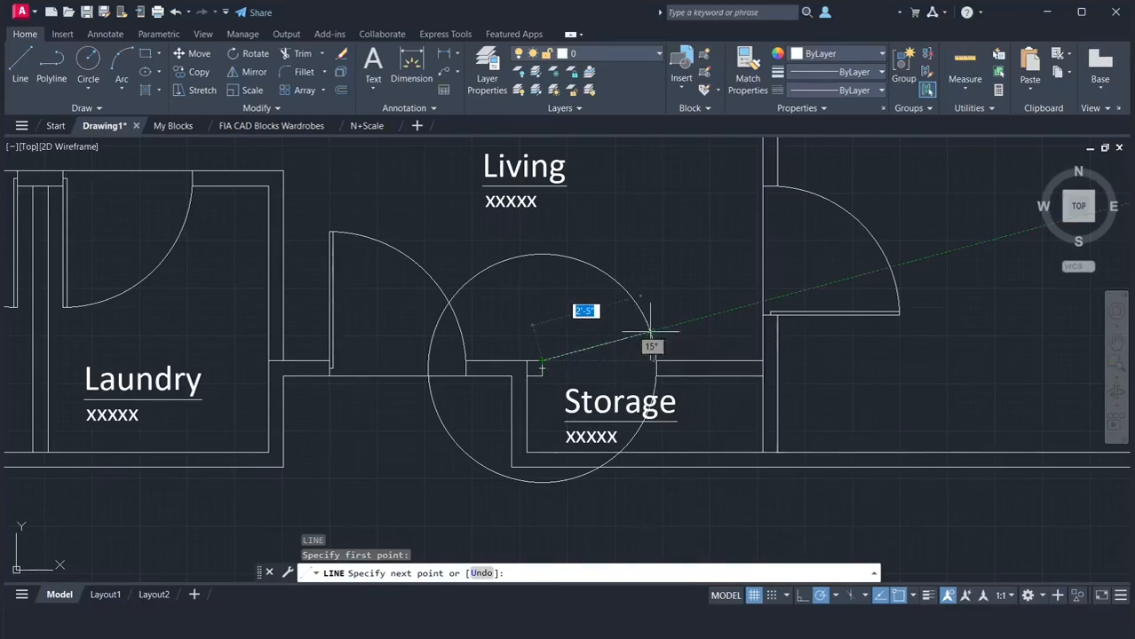
pyautogui.click(650, 332)
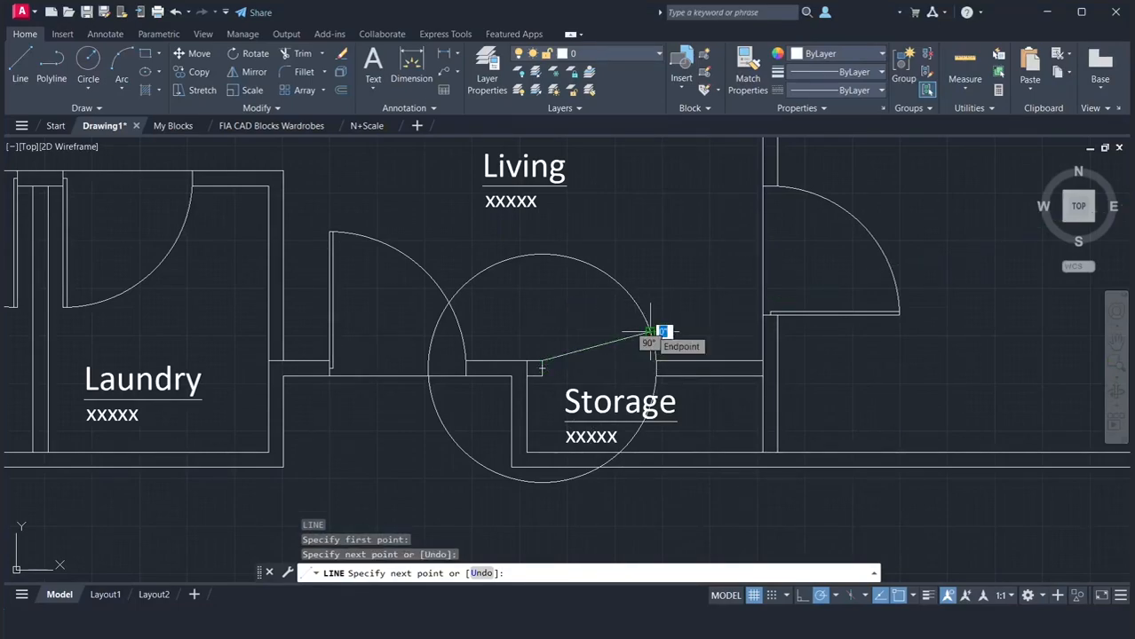
pyautogui.press('Return')
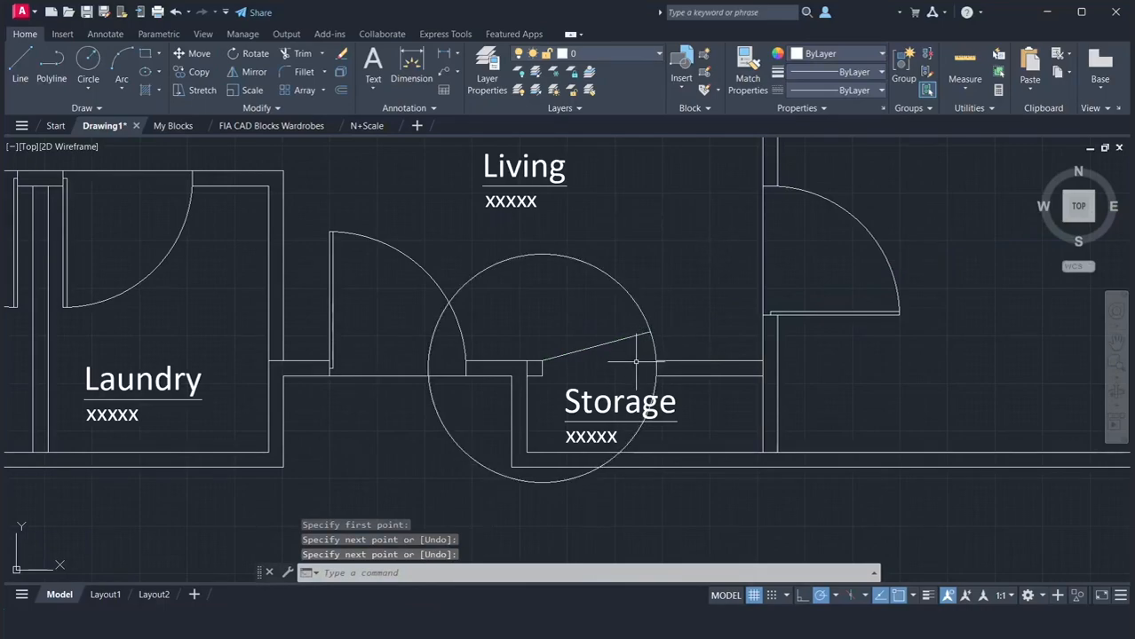
# Trim the Storage door circle down to the short swing arc between the leaf's end and the right jamb
pyautogui.press('Return')
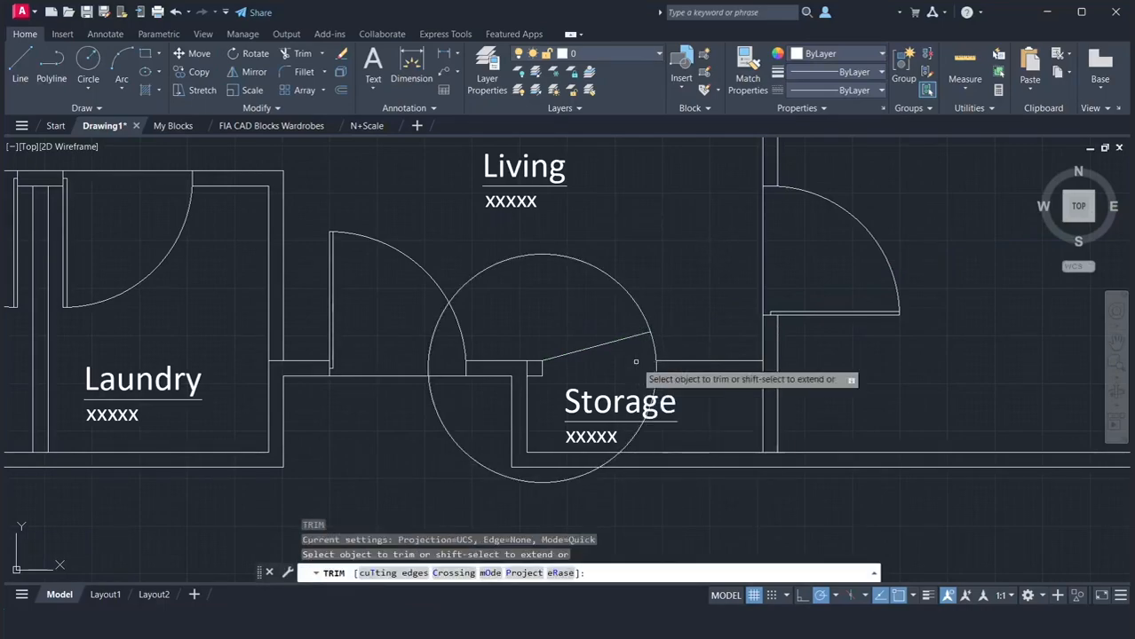
pyautogui.click(638, 315)
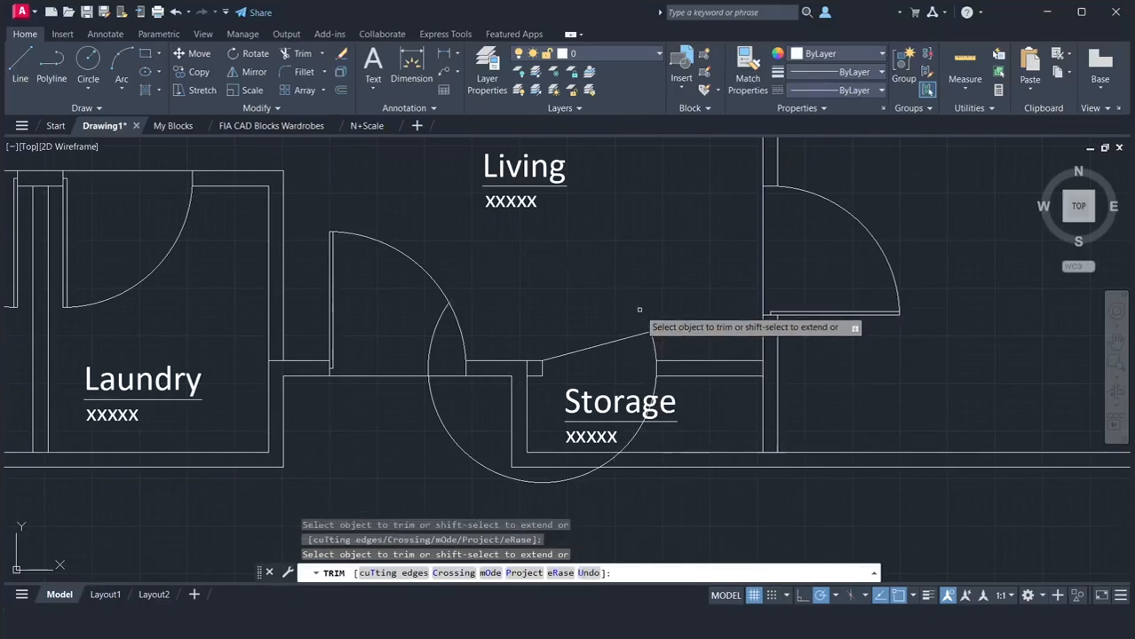
pyautogui.click(428, 352)
pyautogui.click(430, 390)
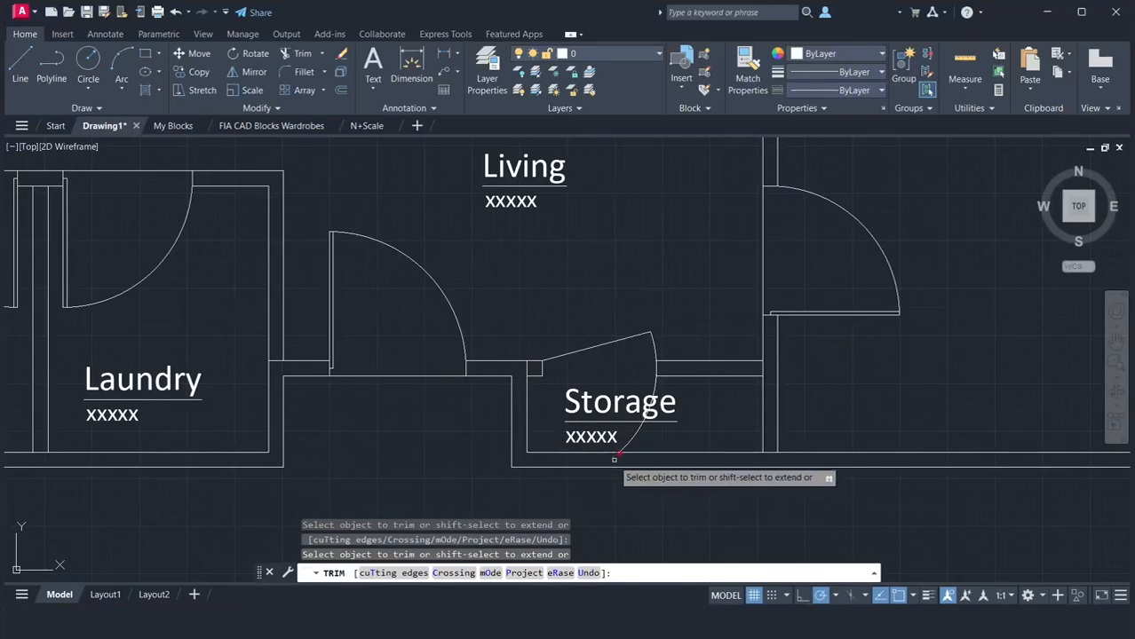
pyautogui.click(633, 438)
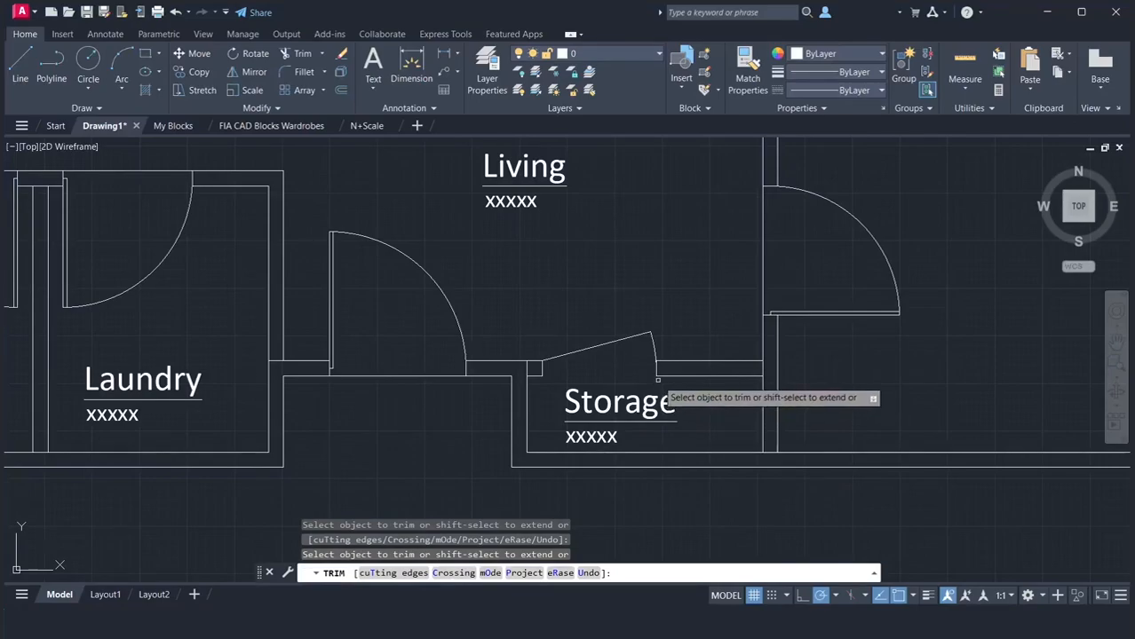
pyautogui.scroll(6, 655, 382)
pyautogui.scroll(2, 661, 378)
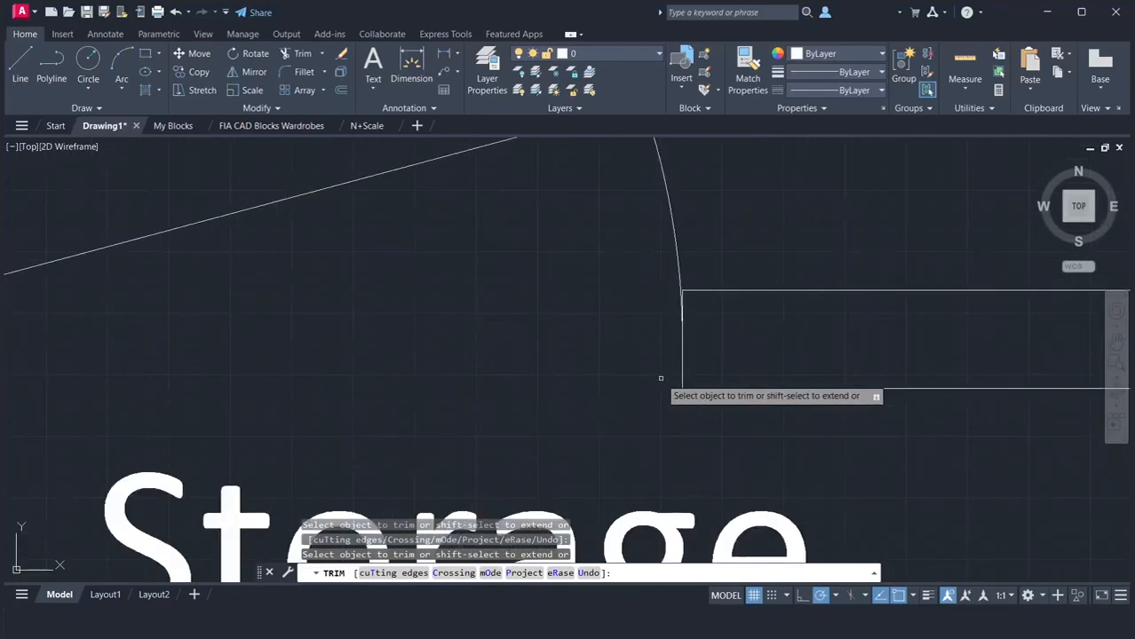
pyautogui.press('Return')
pyautogui.scroll(-5, 661, 372)
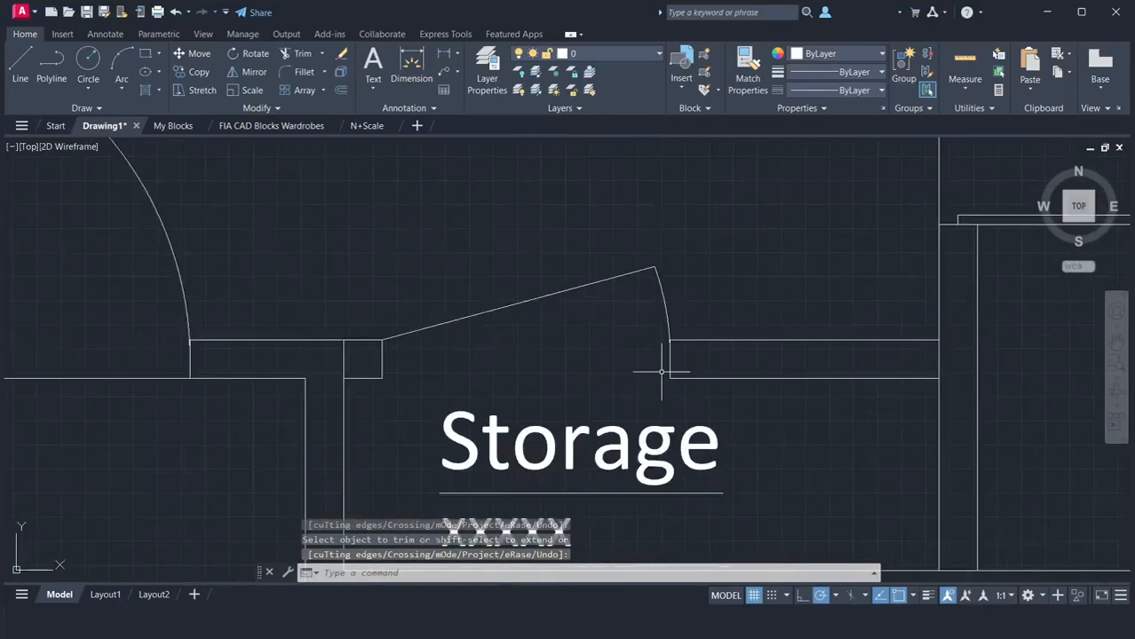
pyautogui.scroll(-6, 661, 372)
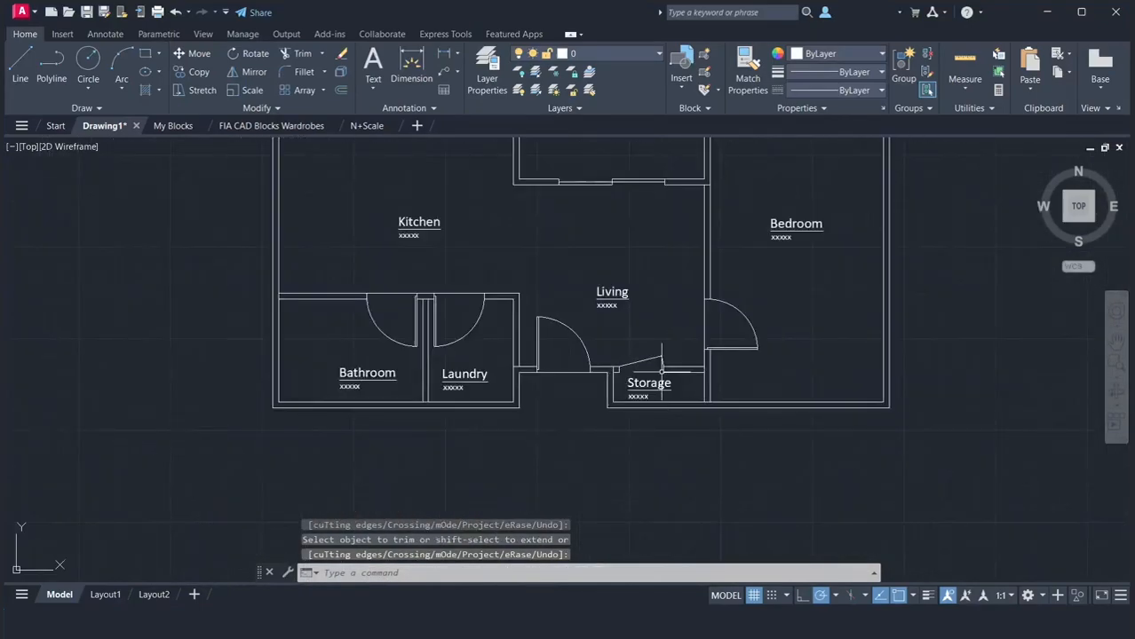
pyautogui.click(1116, 337)
pyautogui.moveTo(736, 333); pyautogui.dragTo(774, 406)
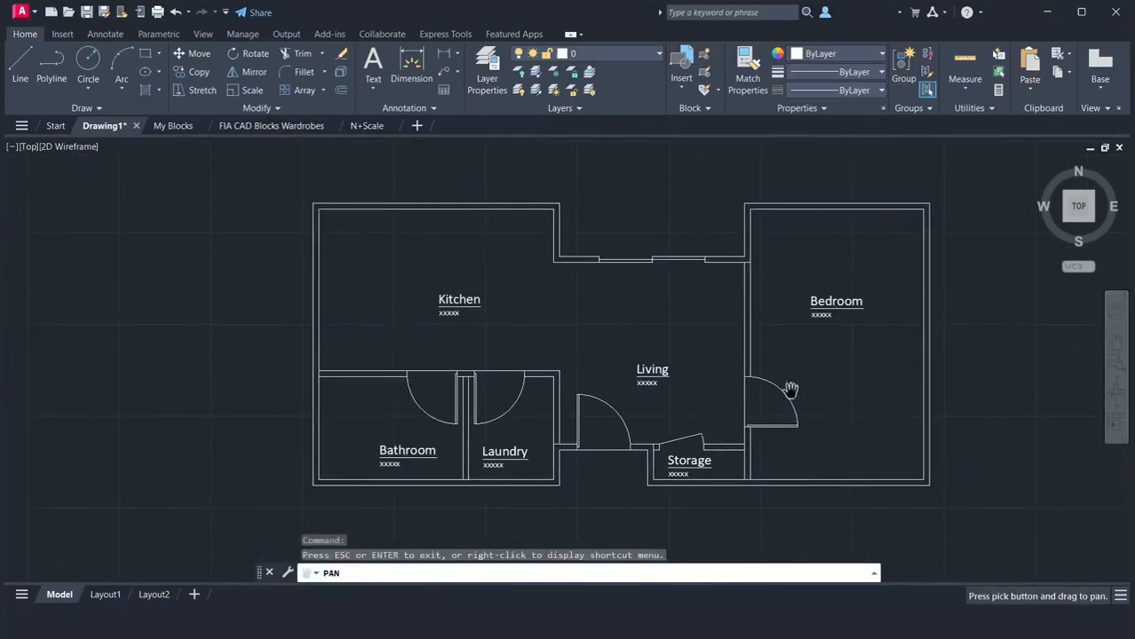
pyautogui.rightClick(803, 377)
pyautogui.click(829, 386)
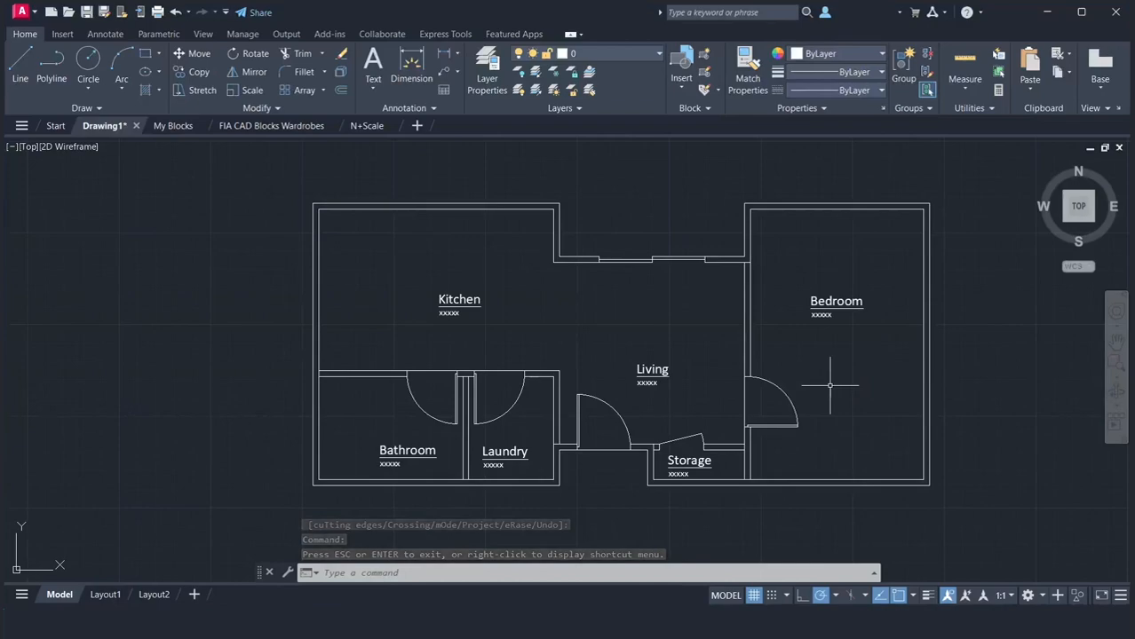
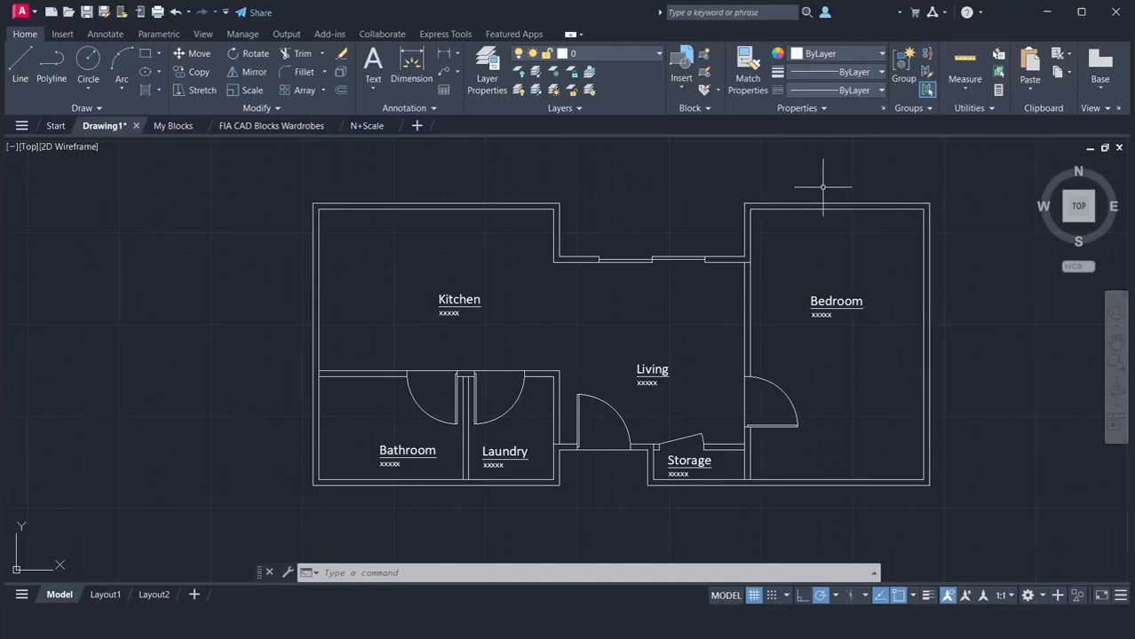
# Draw a 5'6" by 4" window rectangle within the Bedroom's upper wall, starting at the room's inner upper-left corner
pyautogui.write('ec')
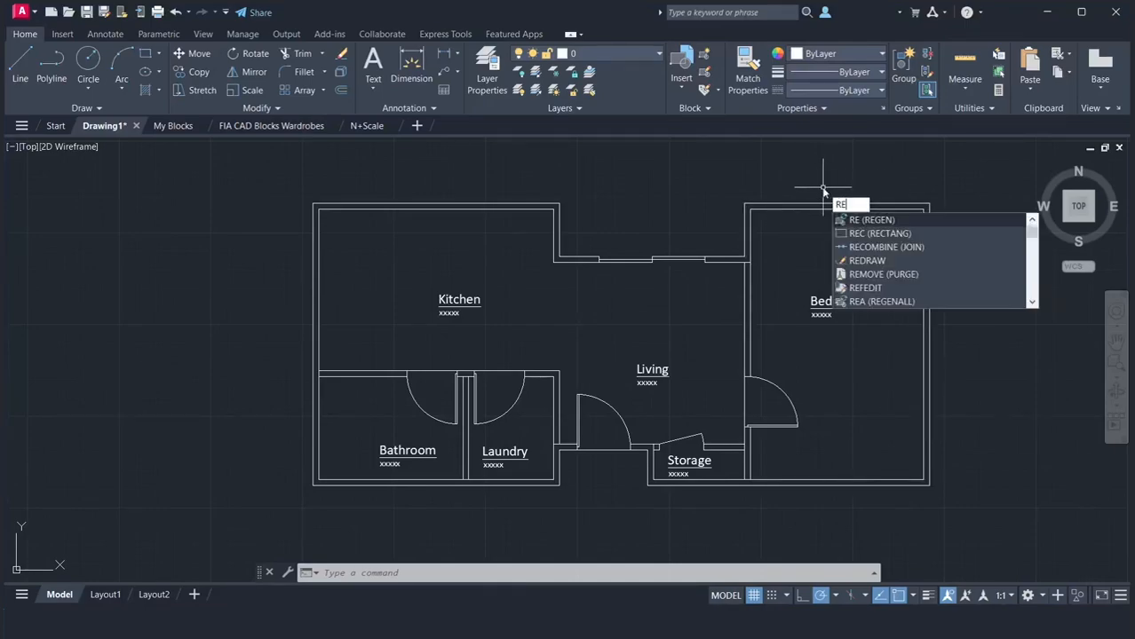
pyautogui.press('Return')
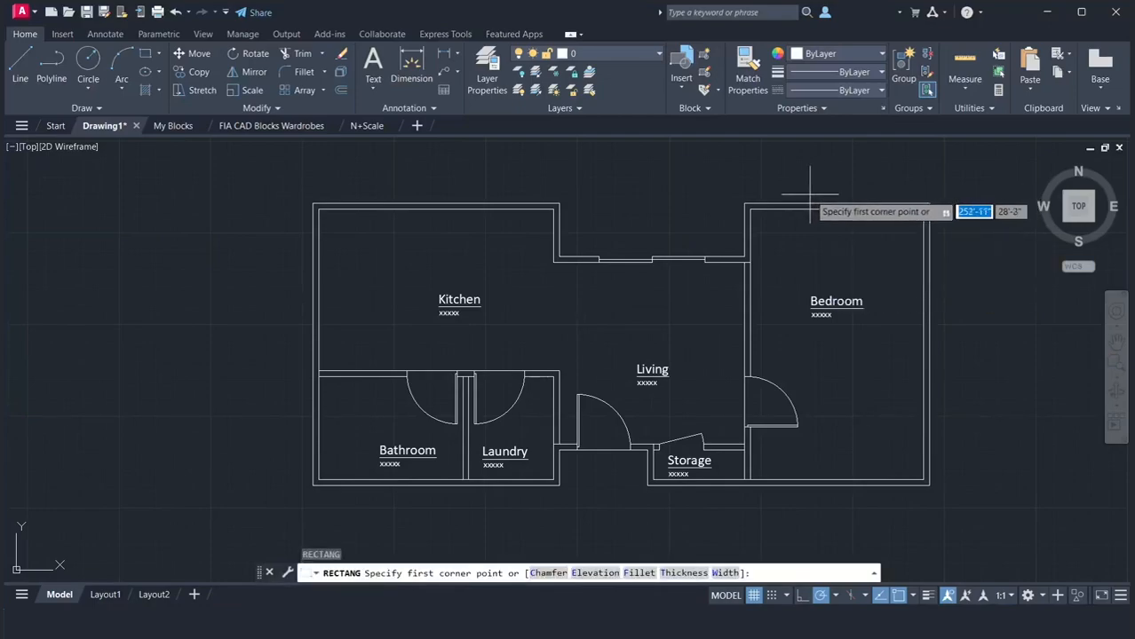
pyautogui.click(749, 210)
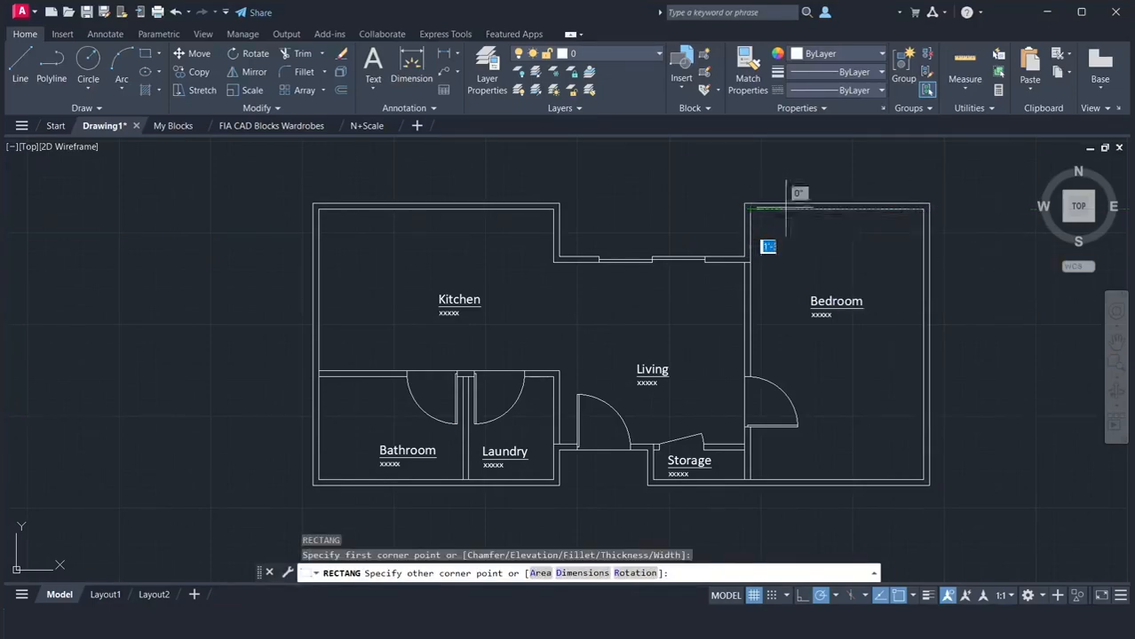
pyautogui.write('5')
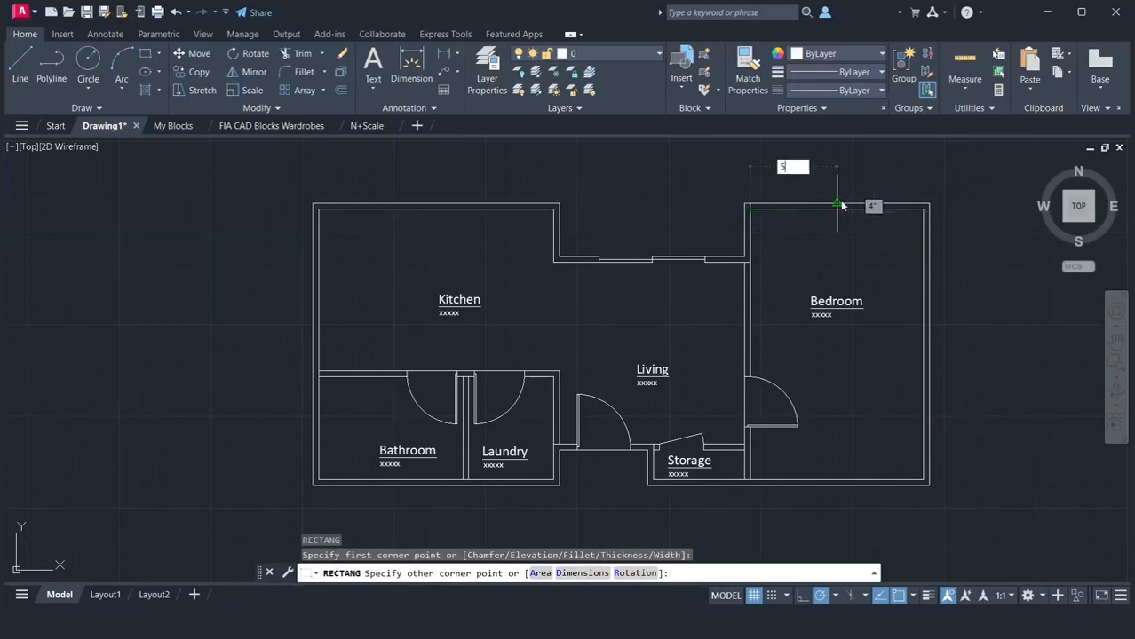
pyautogui.press('Return')
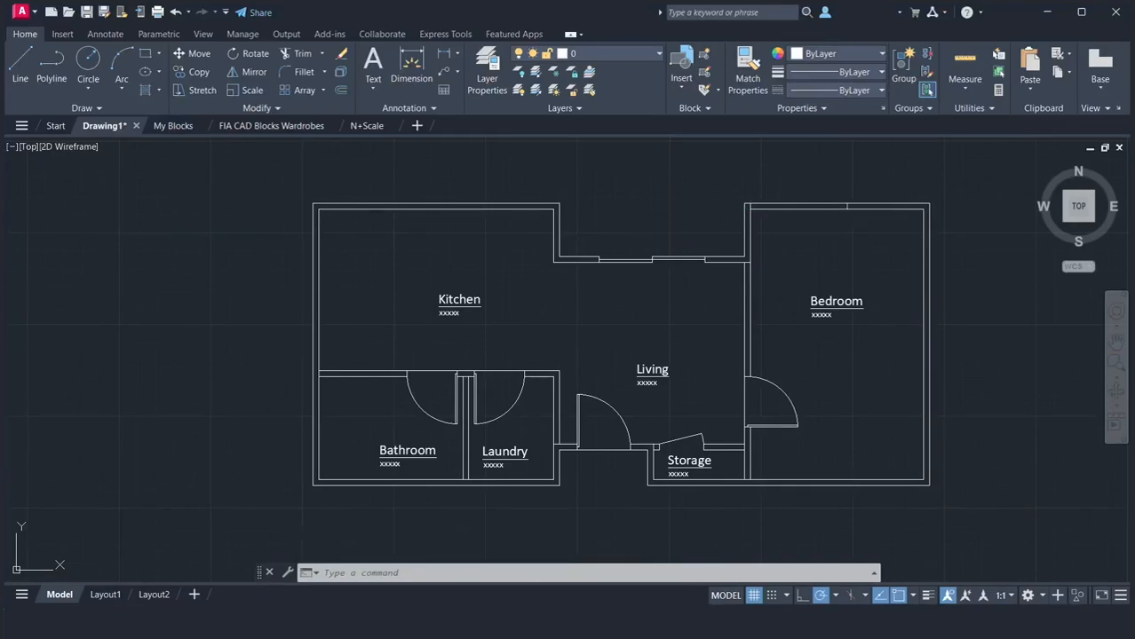
# Move the window rectangle from its lower edge's midpoint to the midpoint of the Bedroom's upper inner wall line
pyautogui.write('m')
pyautogui.press('Return')
pyautogui.click(730, 183)
pyautogui.click(856, 209)
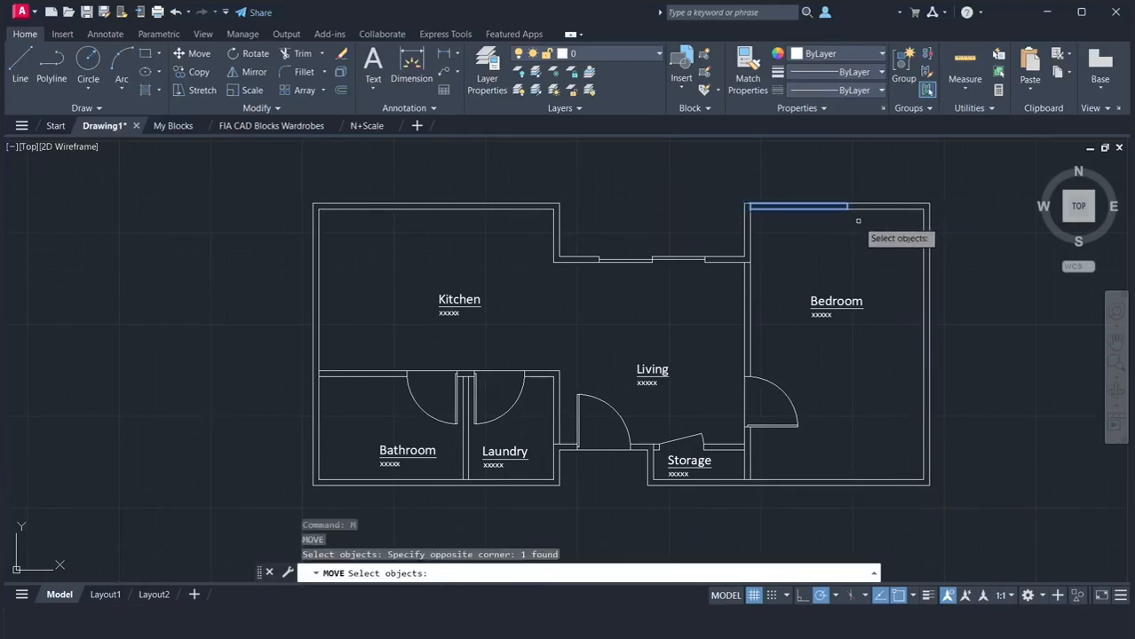
pyautogui.press('Return')
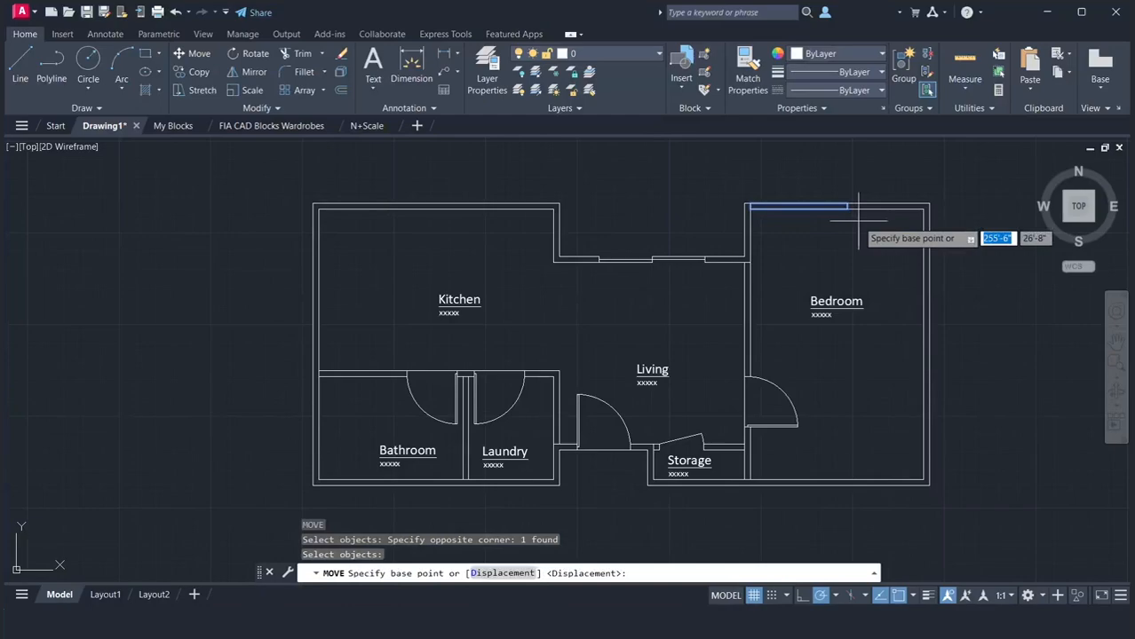
pyautogui.click(798, 208)
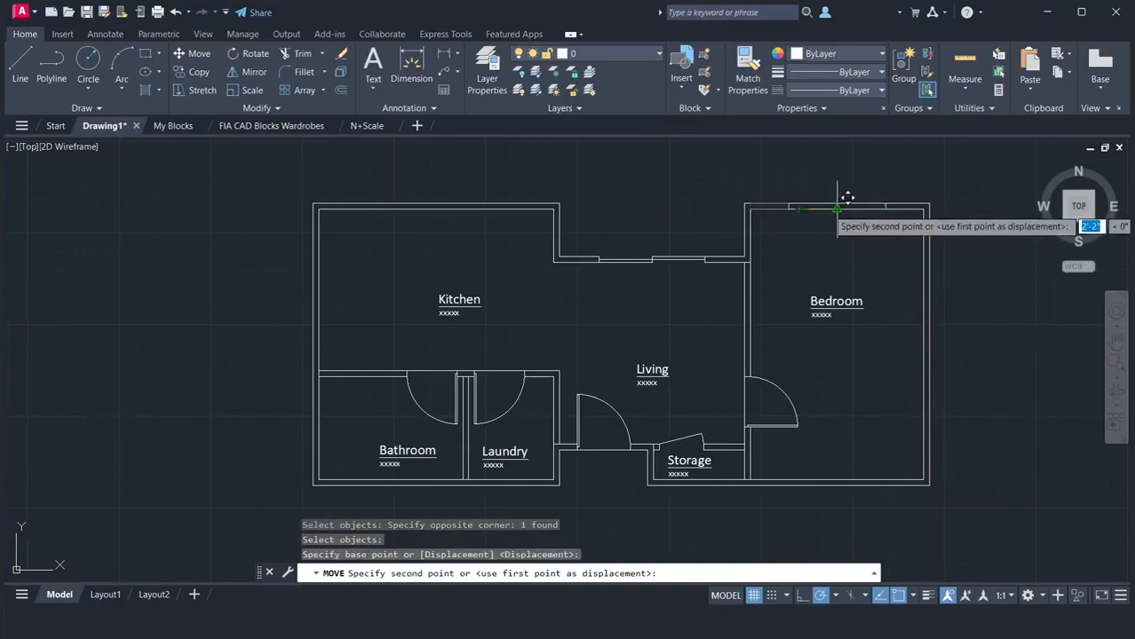
pyautogui.click(835, 209)
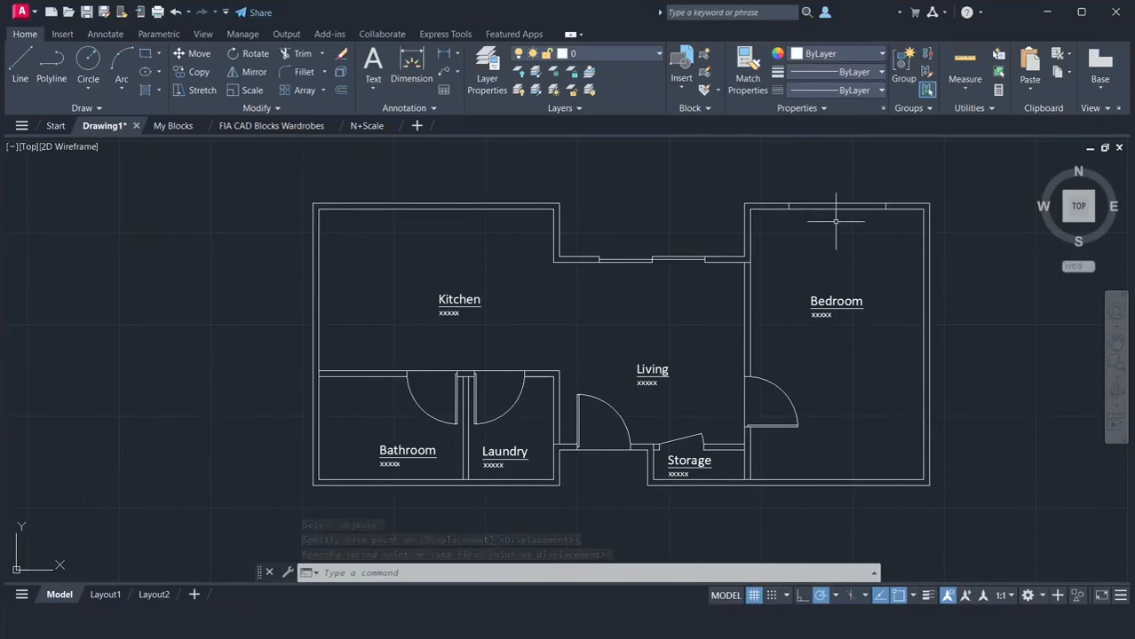
# Draw the glass line of the Bedroom's upper window between the midpoints of its two short ends
pyautogui.scroll(6, 836, 222)
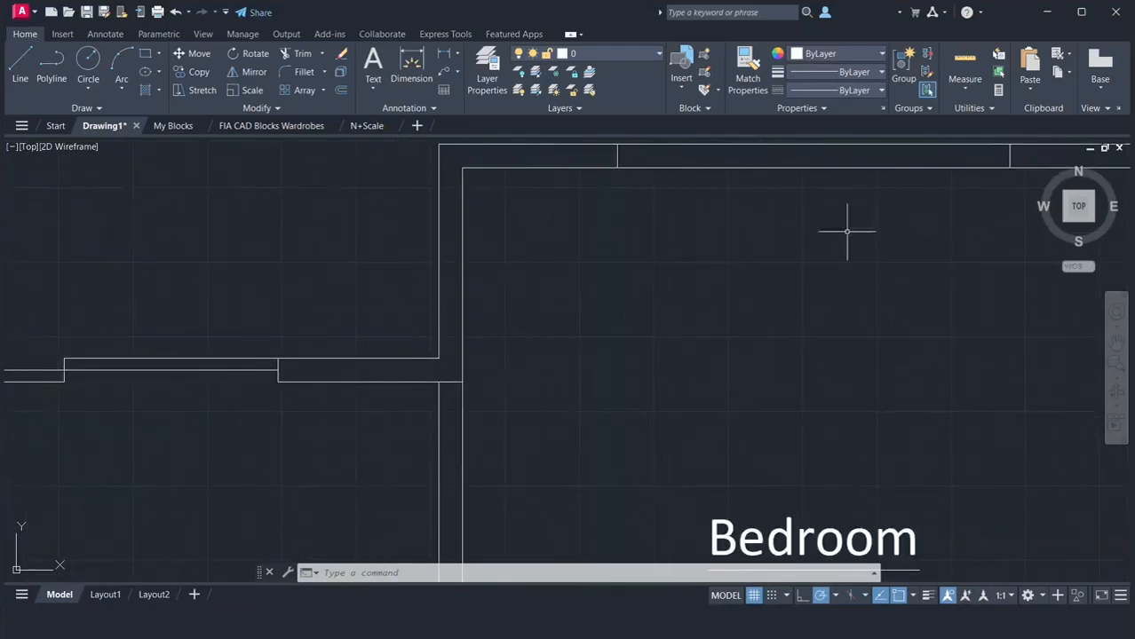
pyautogui.click(1115, 343)
pyautogui.moveTo(925, 329); pyautogui.dragTo(722, 423)
pyautogui.rightClick(722, 424)
pyautogui.click(735, 433)
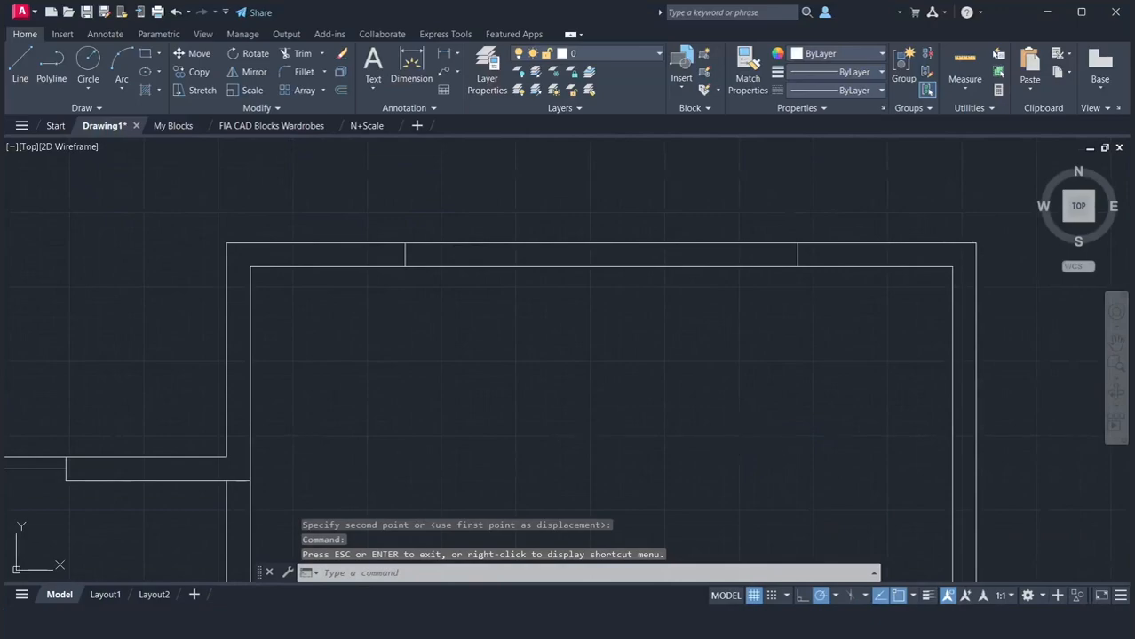
pyautogui.write('l')
pyautogui.press('Return')
pyautogui.click(405, 255)
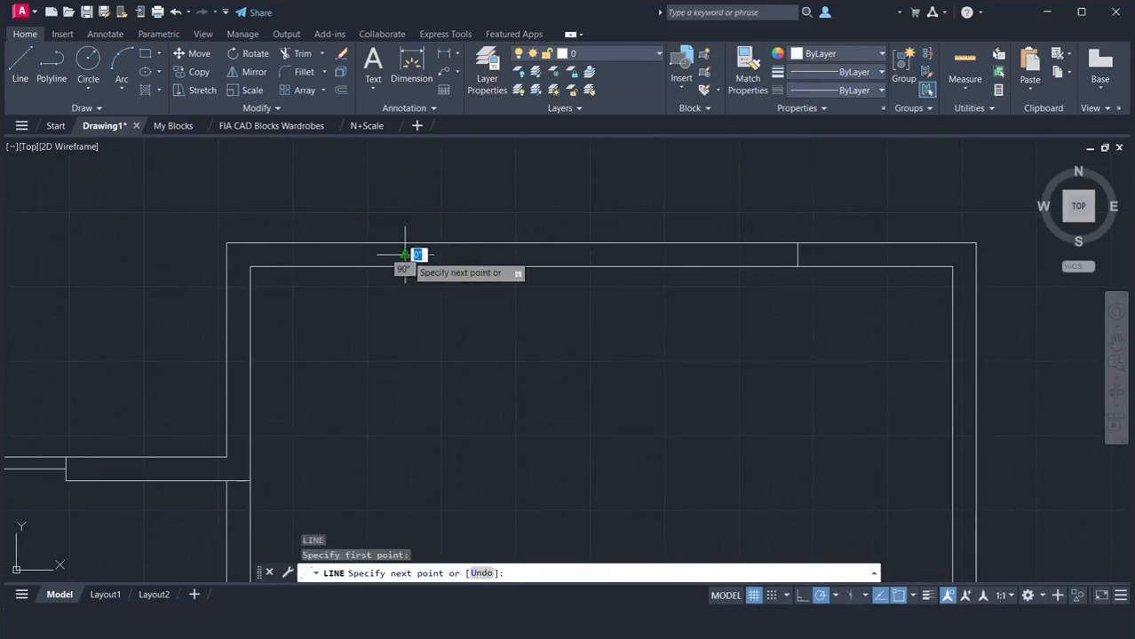
pyautogui.click(786, 256)
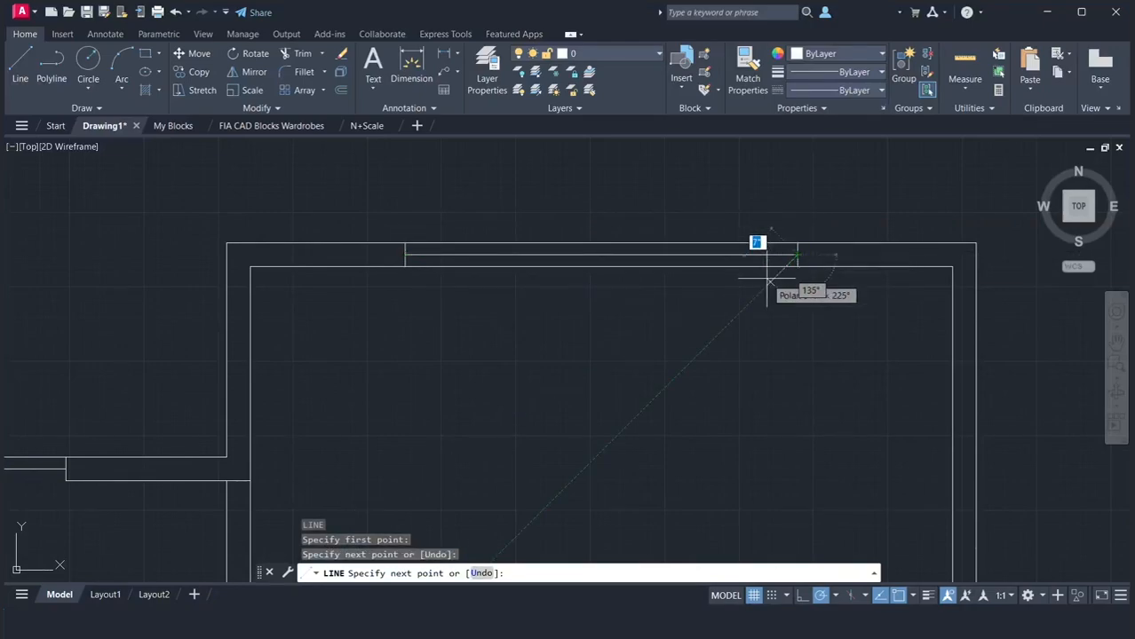
pyautogui.press('Return')
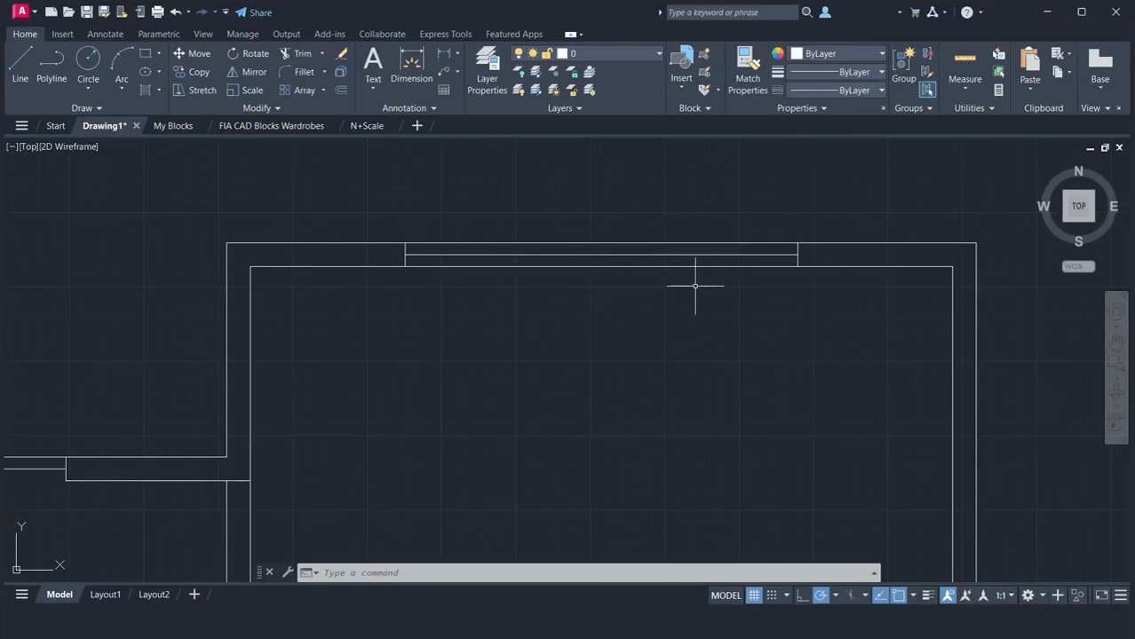
# Mirror the Bedroom window onto the right wall across the upper-right corner's outer-to-inner diagonal, keeping the original
pyautogui.click(382, 214)
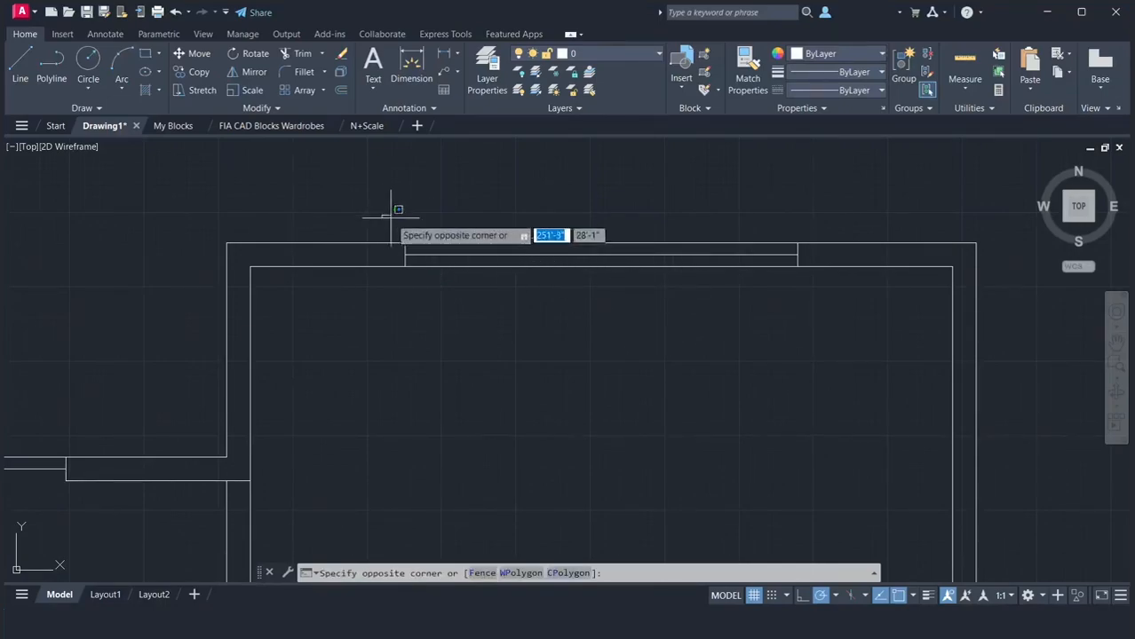
pyautogui.click(844, 319)
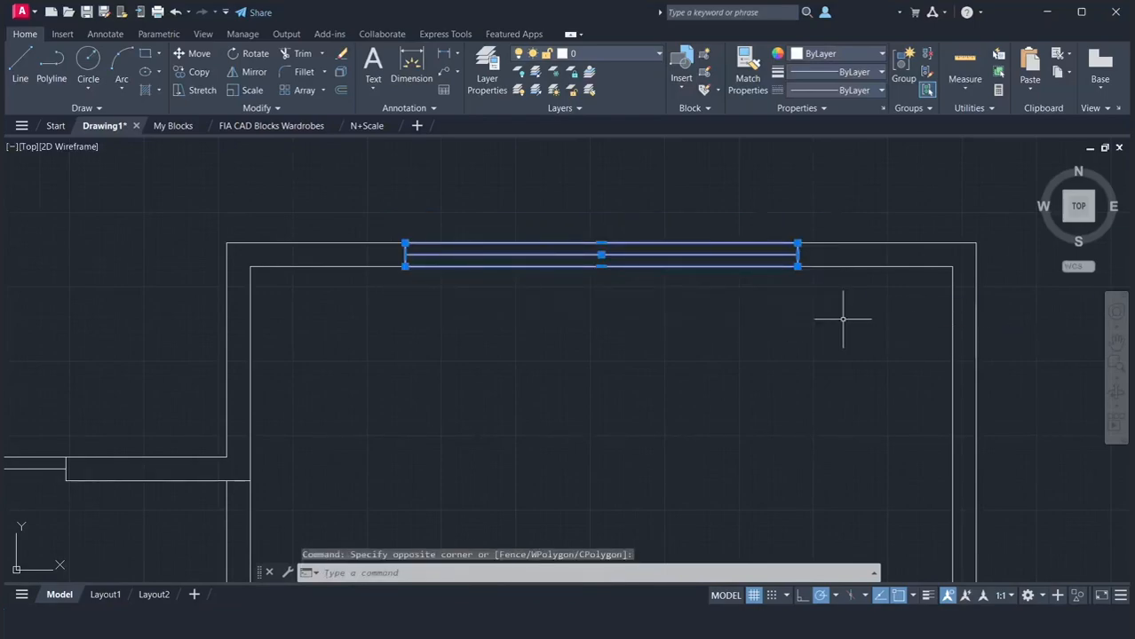
pyautogui.write('mi')
pyautogui.press('Return')
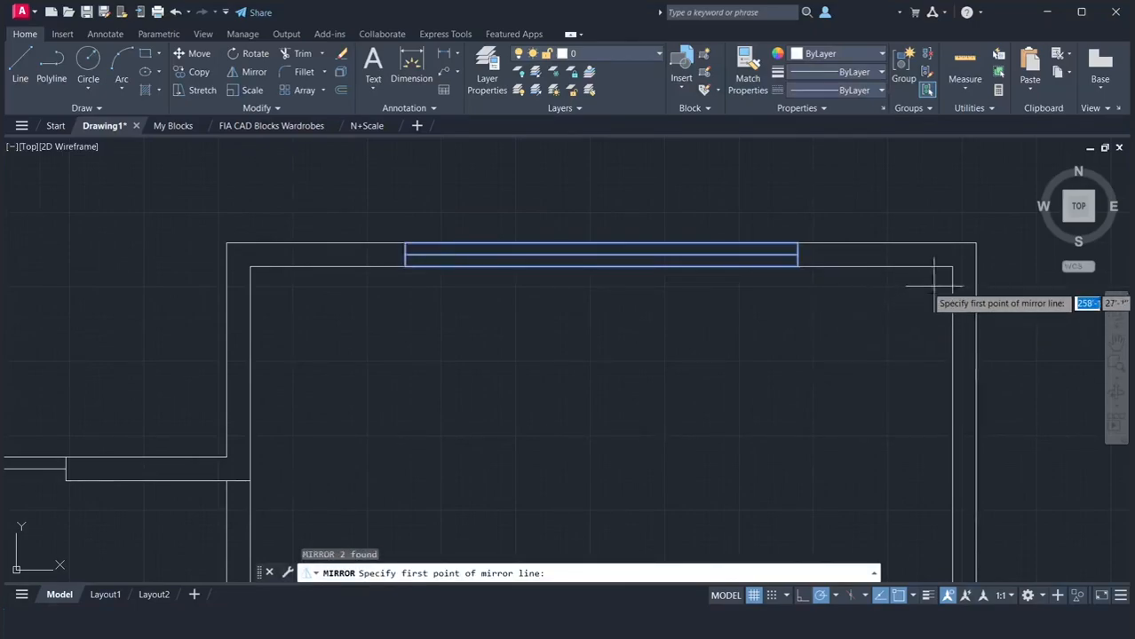
pyautogui.click(975, 242)
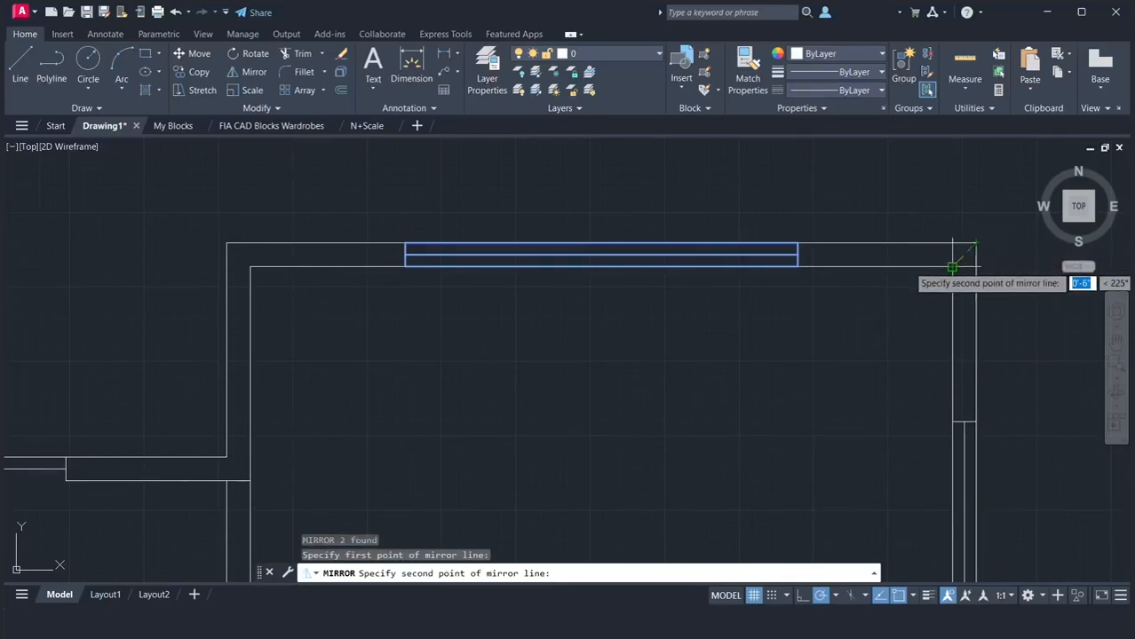
pyautogui.click(952, 265)
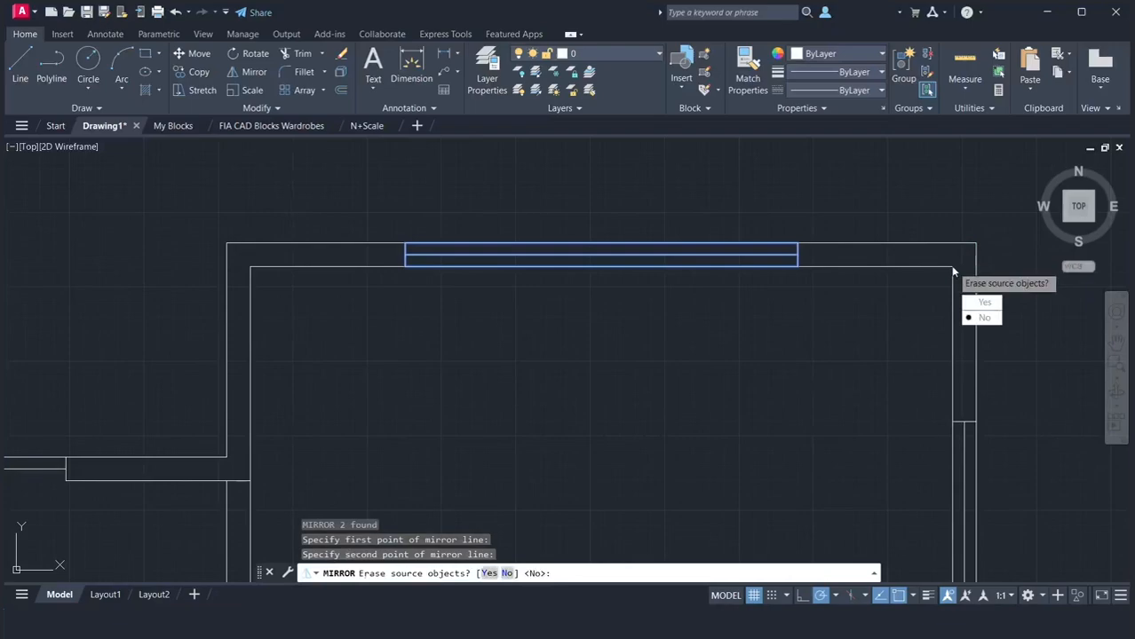
pyautogui.click(982, 317)
# Copy the Bedroom's upper window by its upper-left corner to the outer upper-left corner of the Kitchen
pyautogui.scroll(-2, 867, 285)
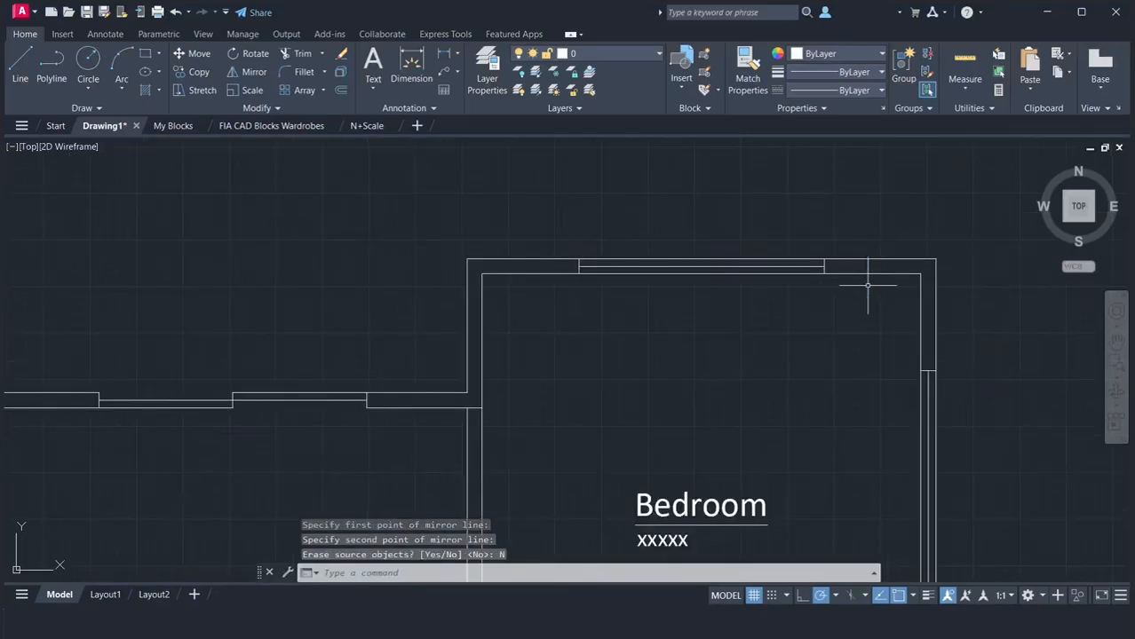
pyautogui.click(1116, 342)
pyautogui.moveTo(1008, 401); pyautogui.dragTo(954, 310)
pyautogui.scroll(-2, 953, 308)
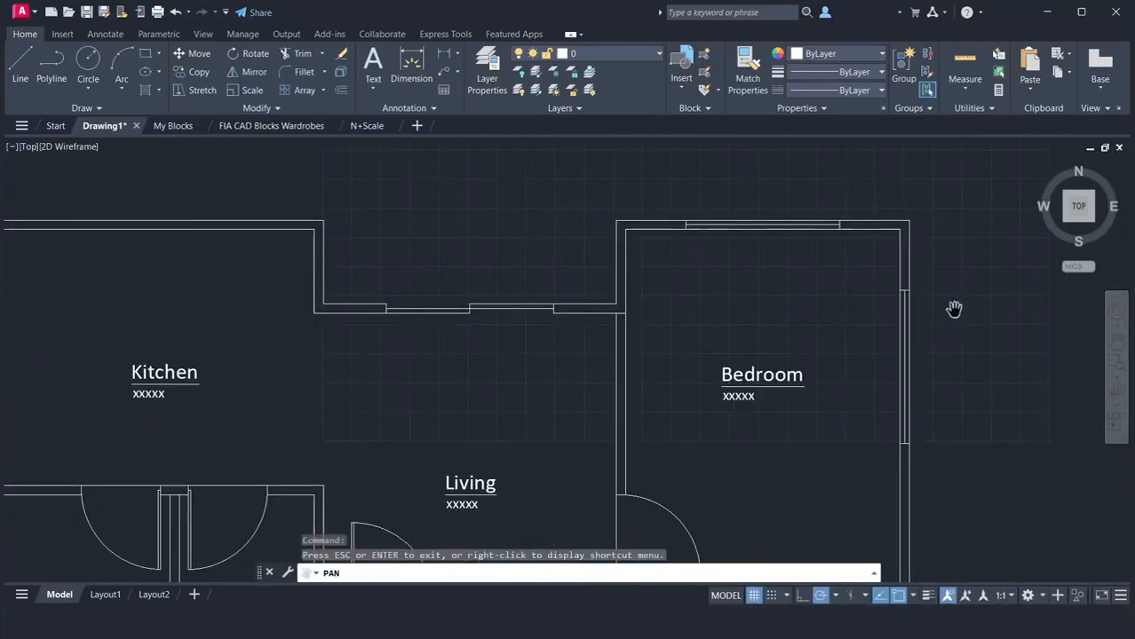
pyautogui.rightClick(953, 308)
pyautogui.click(963, 314)
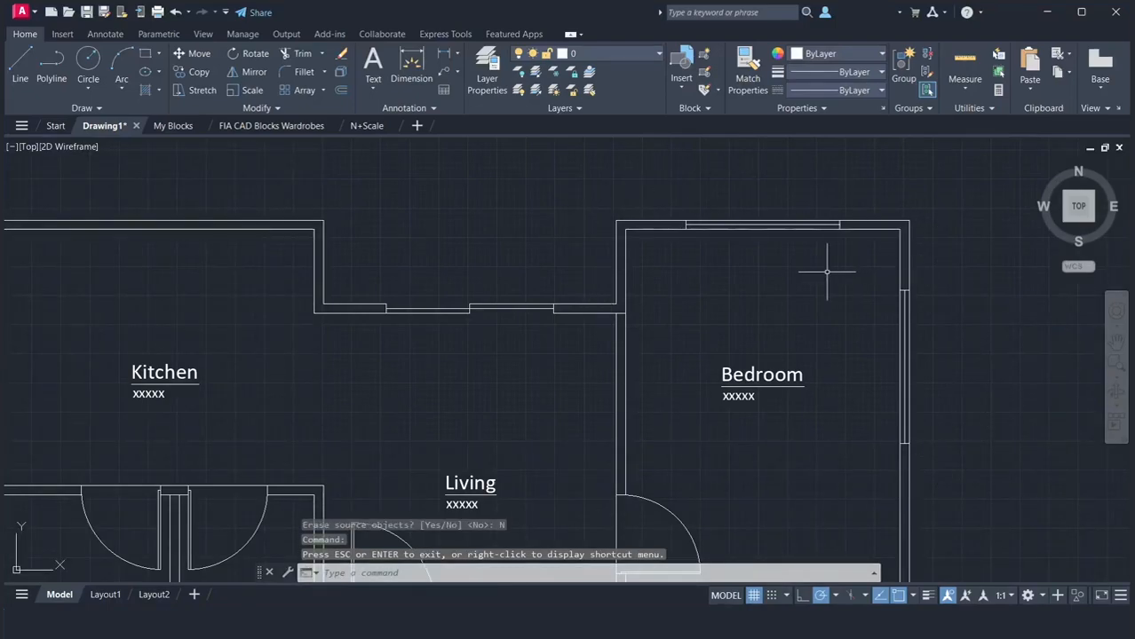
pyautogui.click(652, 179)
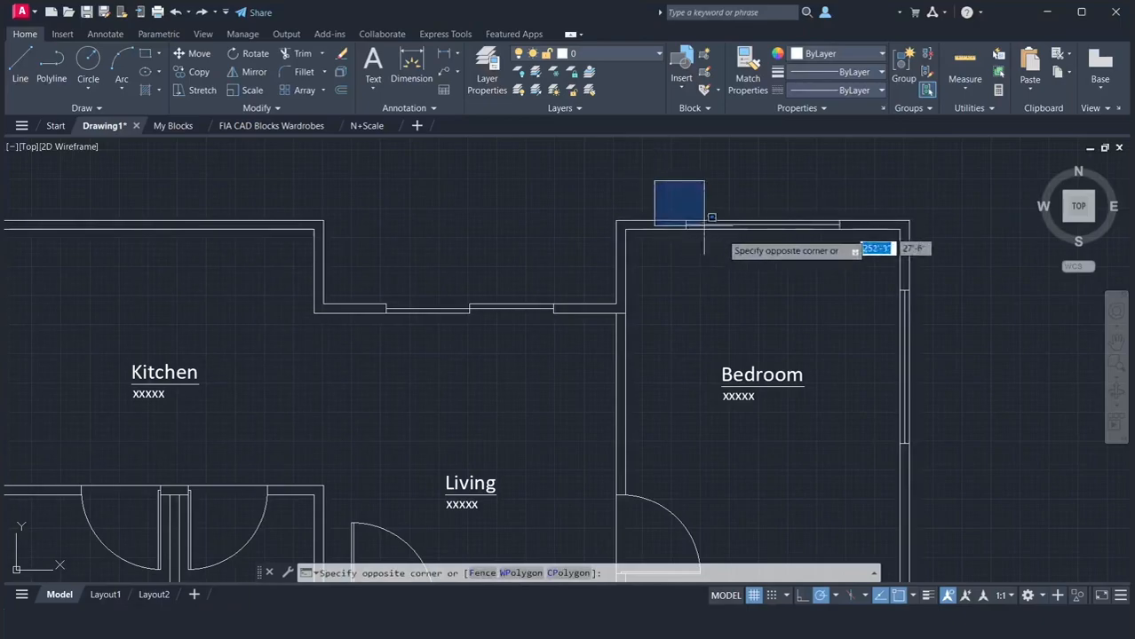
pyautogui.click(853, 268)
pyautogui.write('c')
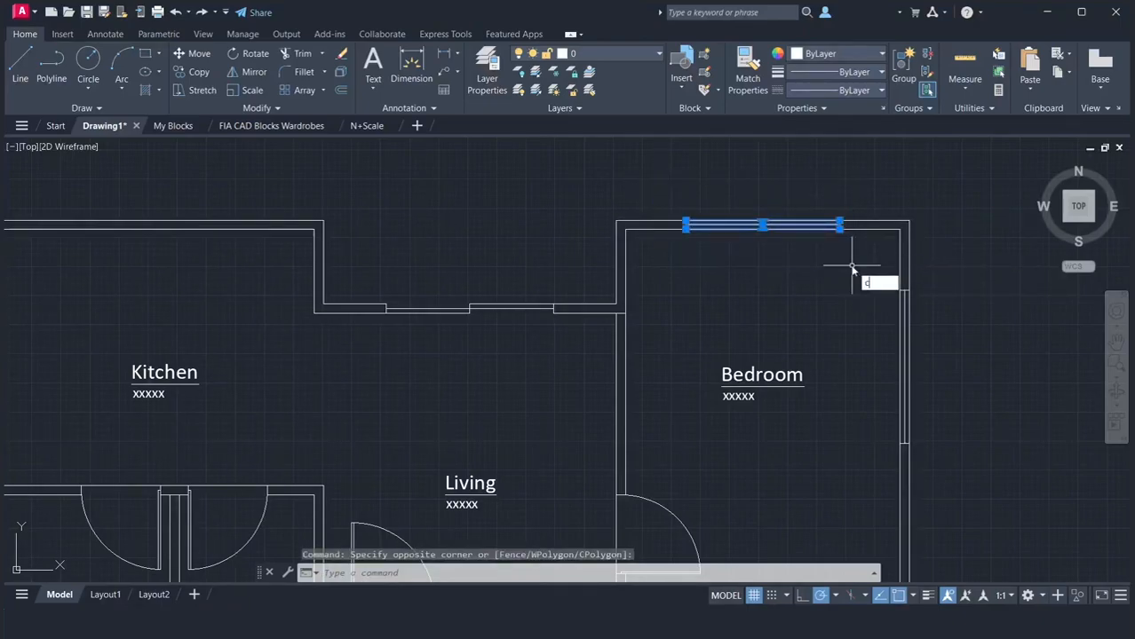
pyautogui.write('o')
pyautogui.press('Return')
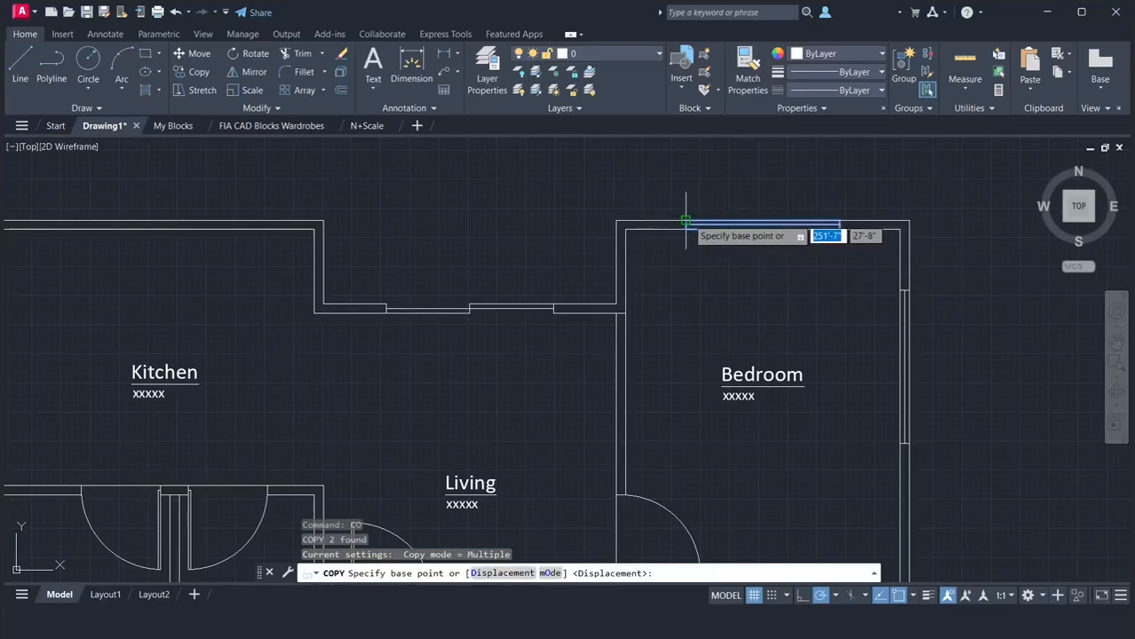
pyautogui.click(686, 221)
pyautogui.scroll(-4, 757, 246)
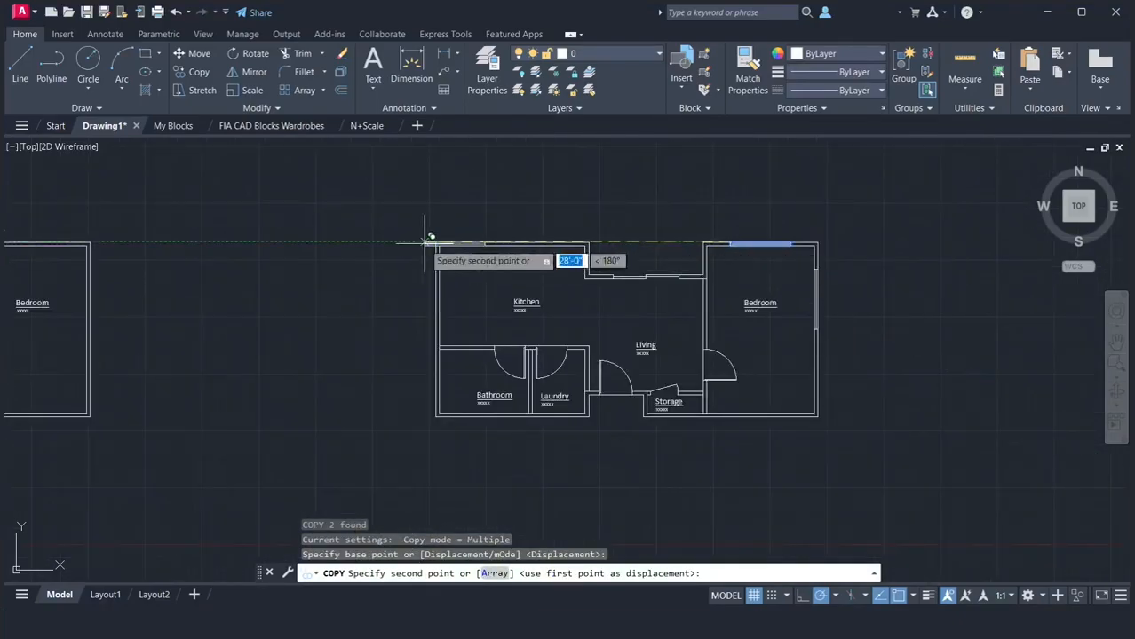
pyautogui.scroll(8, 427, 238)
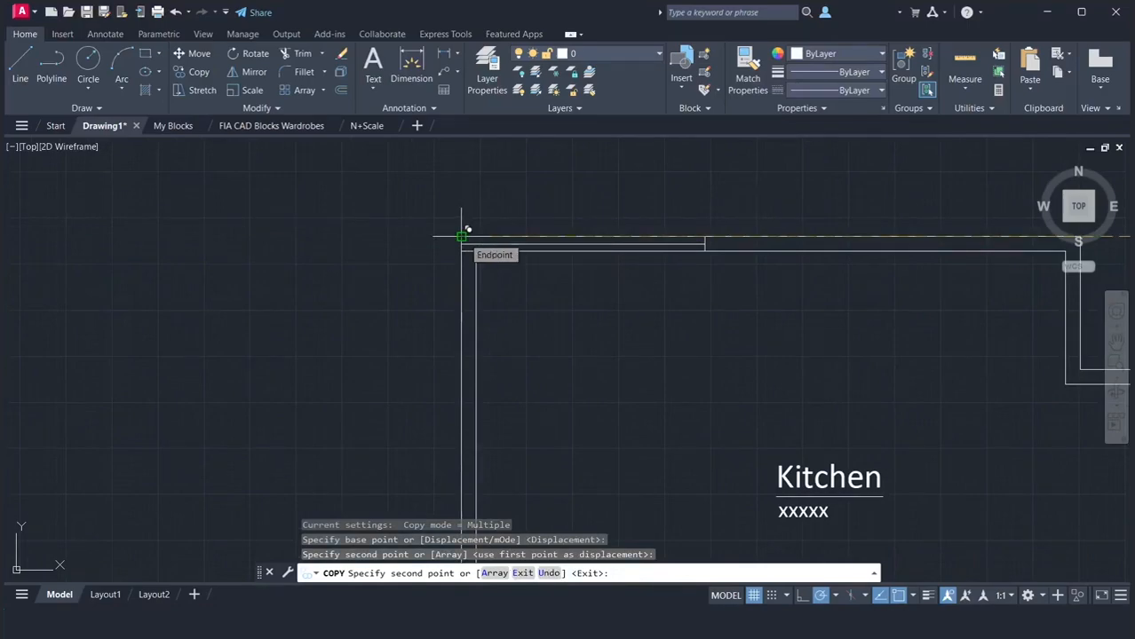
pyautogui.press('Return')
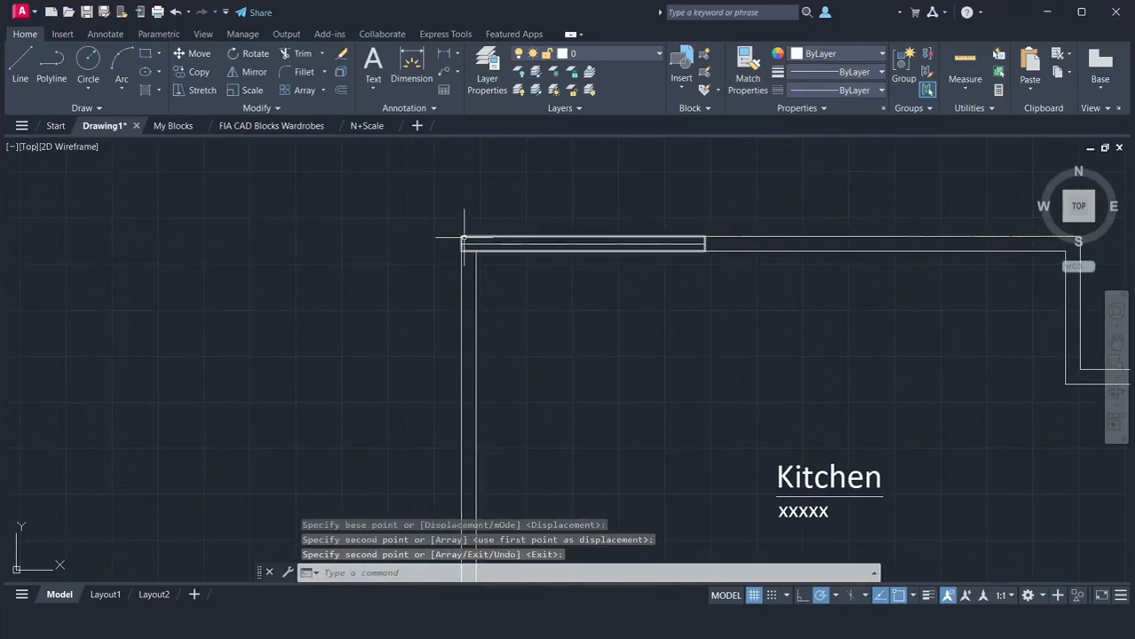
# Move the Kitchen window 5' to the right along the upper wall
pyautogui.write('m')
pyautogui.press('Return')
pyautogui.click(417, 210)
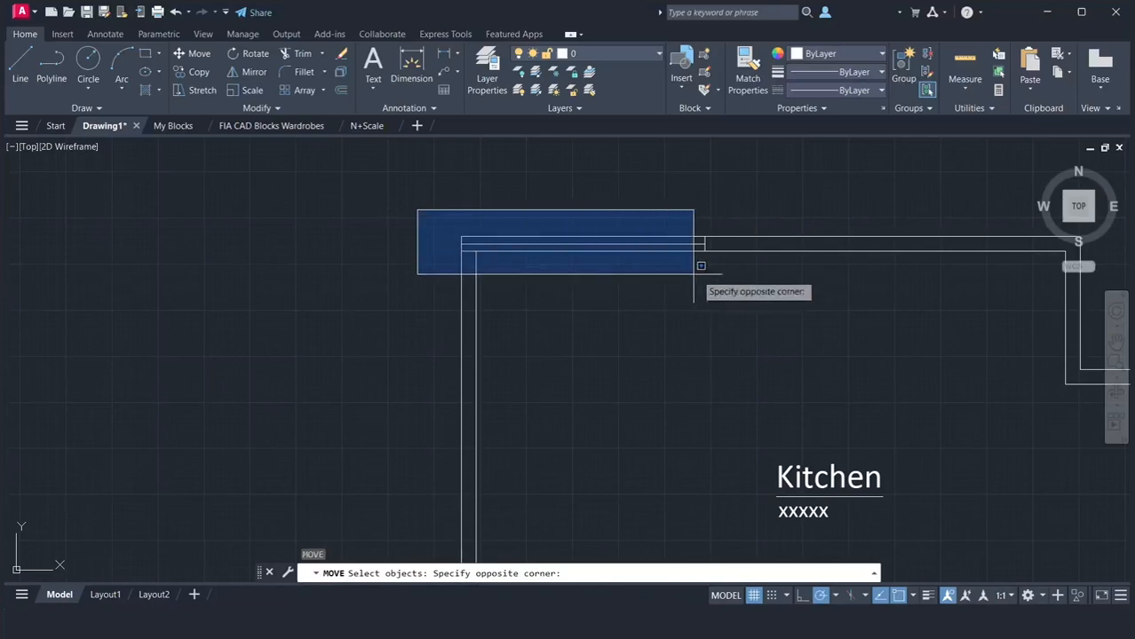
pyautogui.click(689, 273)
pyautogui.press('Return')
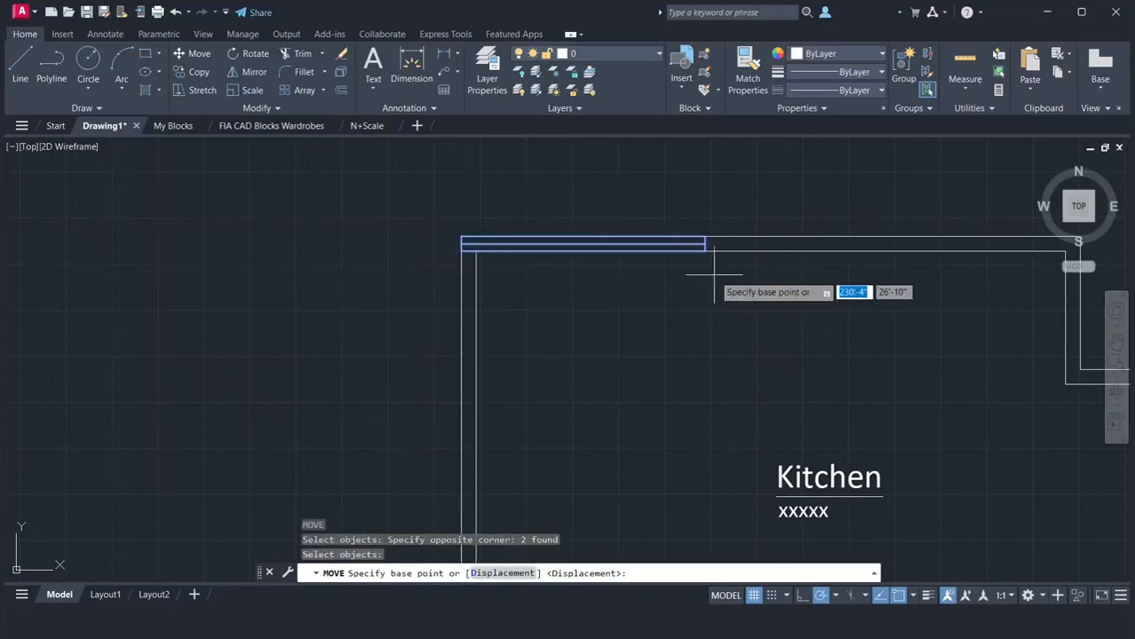
pyautogui.click(462, 238)
pyautogui.write("5'")
pyautogui.press('Return')
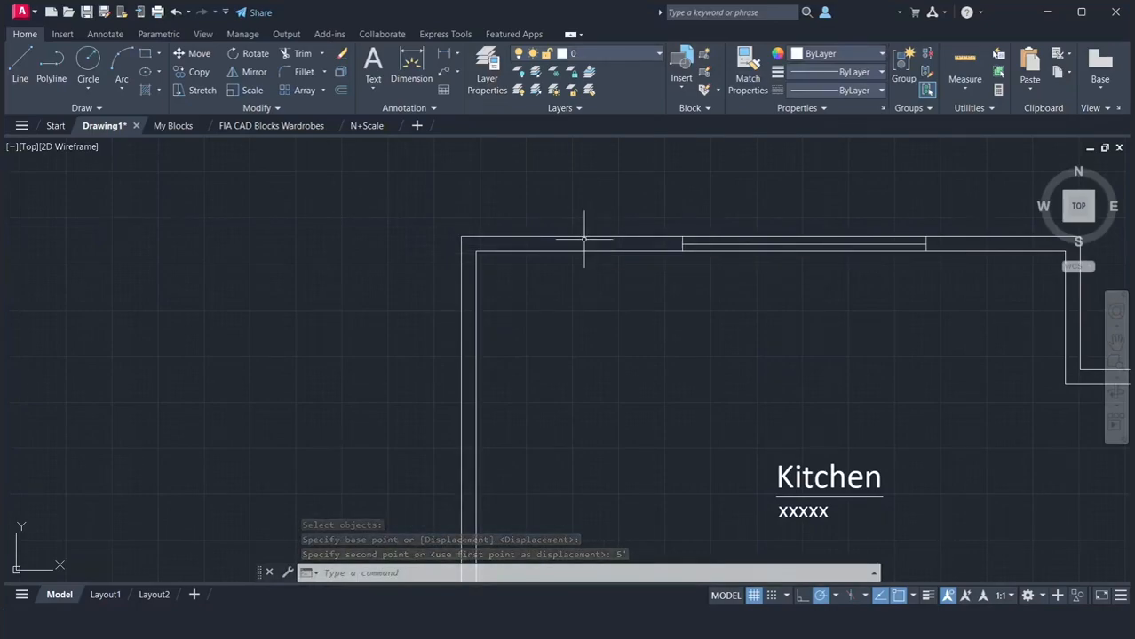
# Draw a 3' wide window rectangle across the thickness of the Laundry's lower wall, starting at the Laundry's inner lower-left corner
pyautogui.scroll(-6, 583, 238)
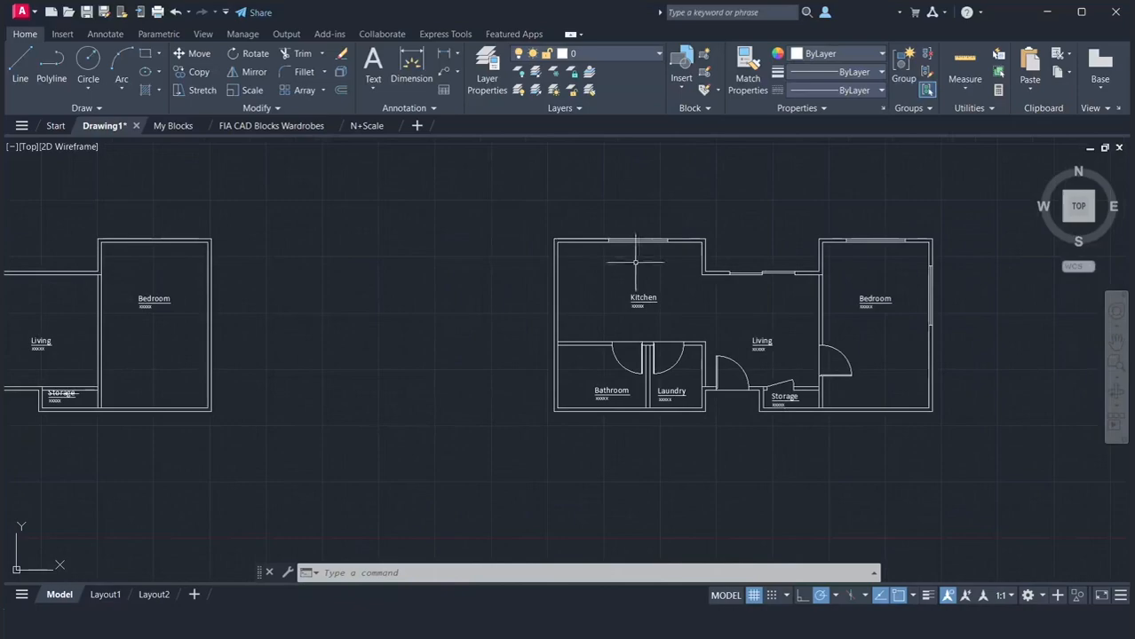
pyautogui.scroll(5, 647, 430)
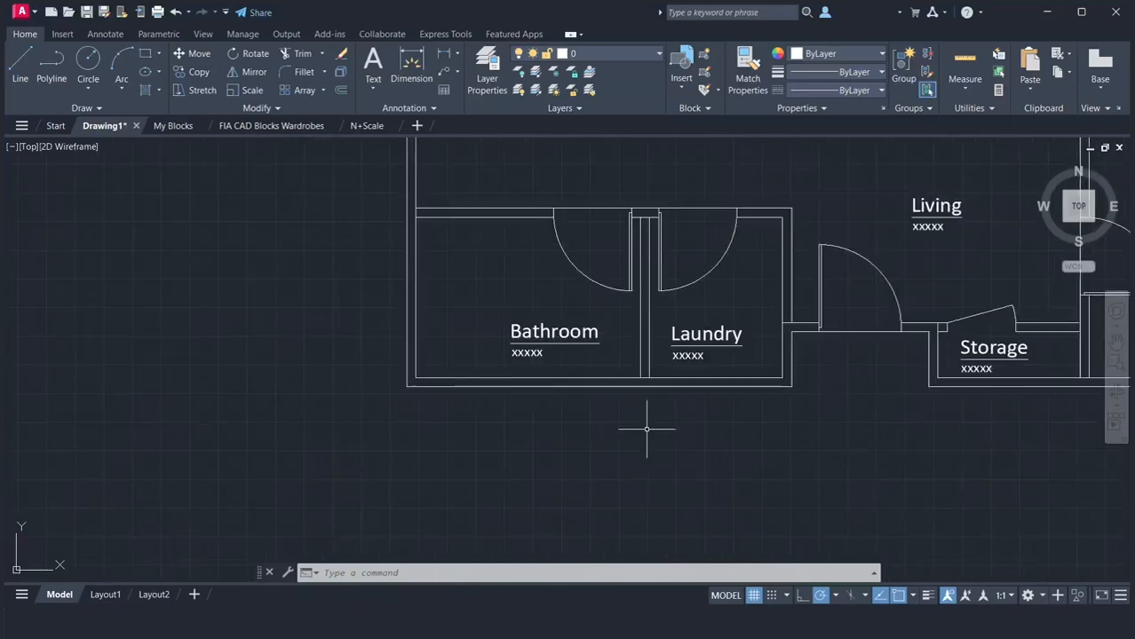
pyautogui.scroll(2, 654, 409)
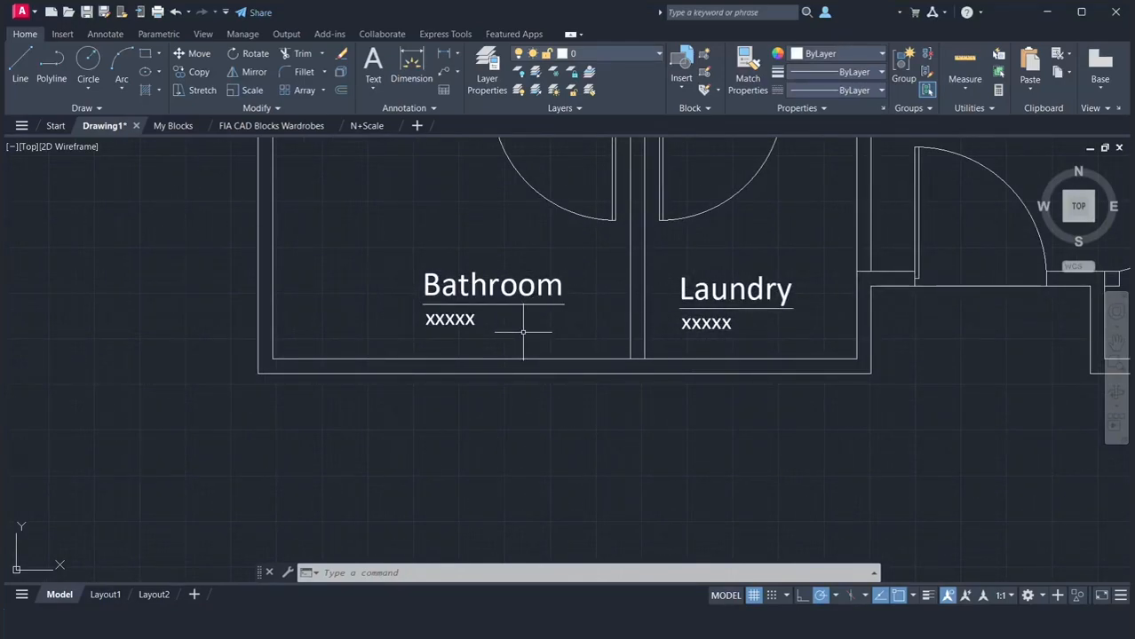
pyautogui.press('Return')
pyautogui.click(645, 359)
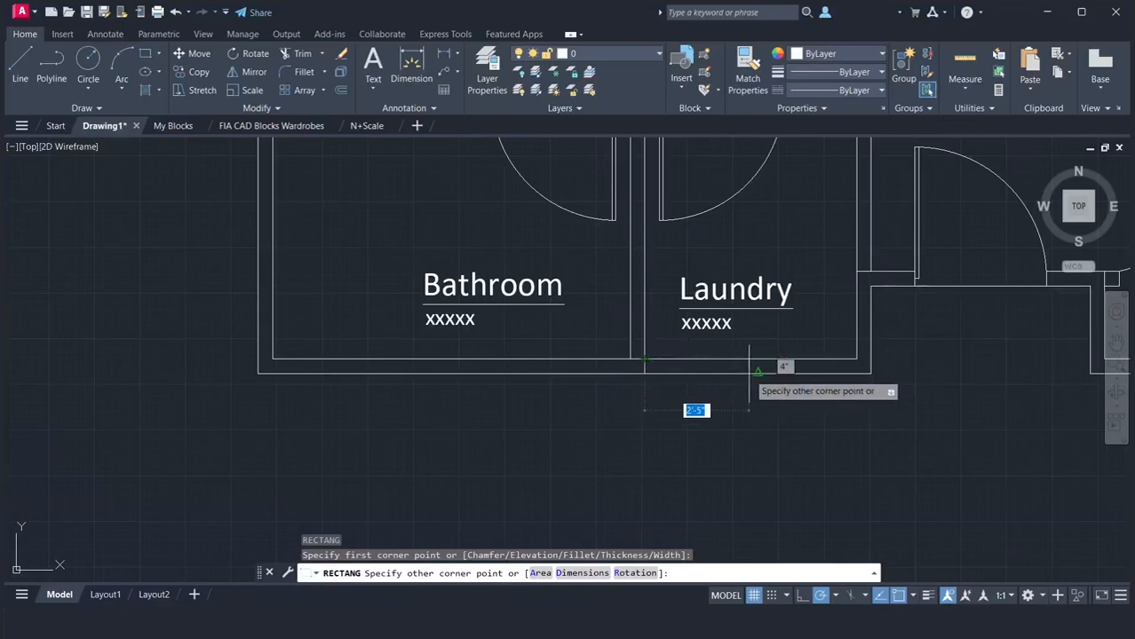
pyautogui.write("3'")
pyautogui.press('Return')
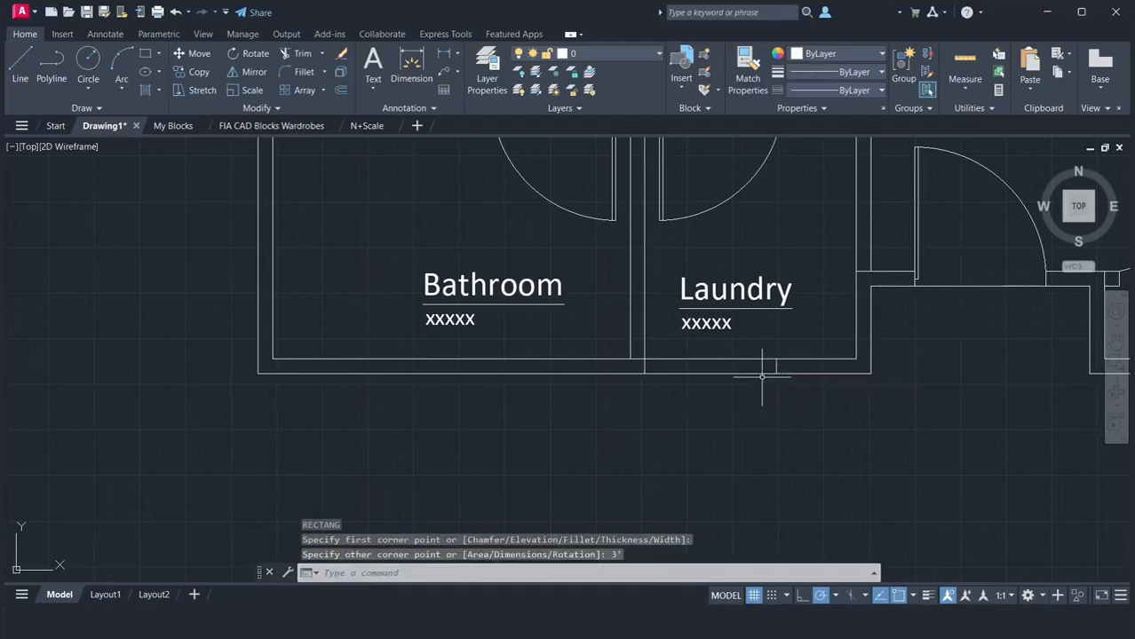
# Measure the distance from the Laundry window's right end to the inner face of the room's right wall
pyautogui.write('di')
pyautogui.press('Return')
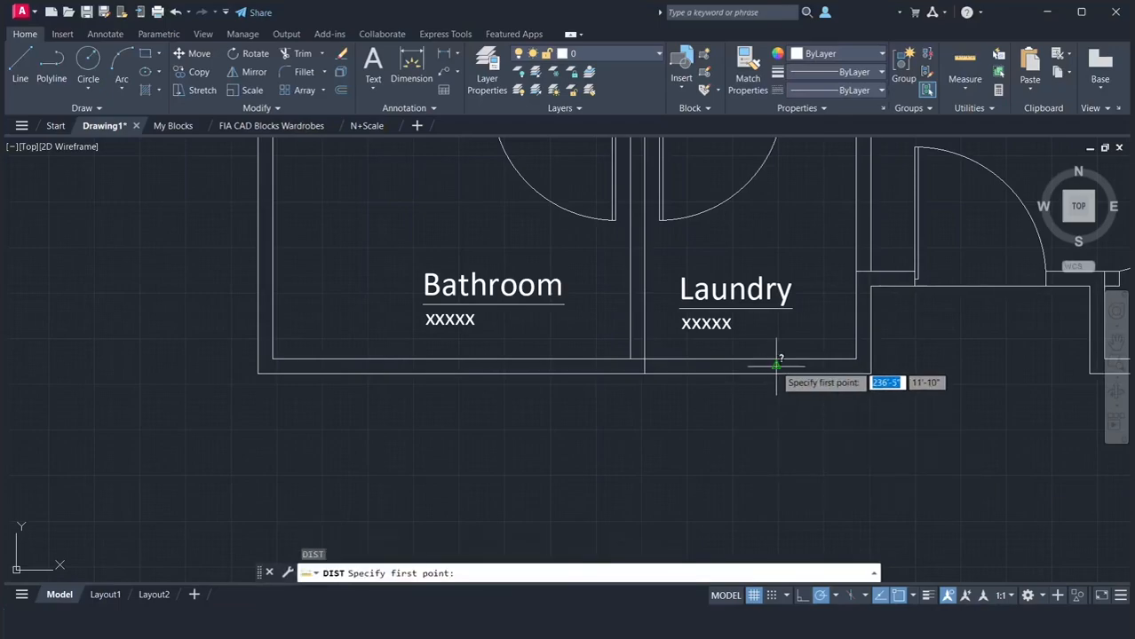
pyautogui.click(776, 362)
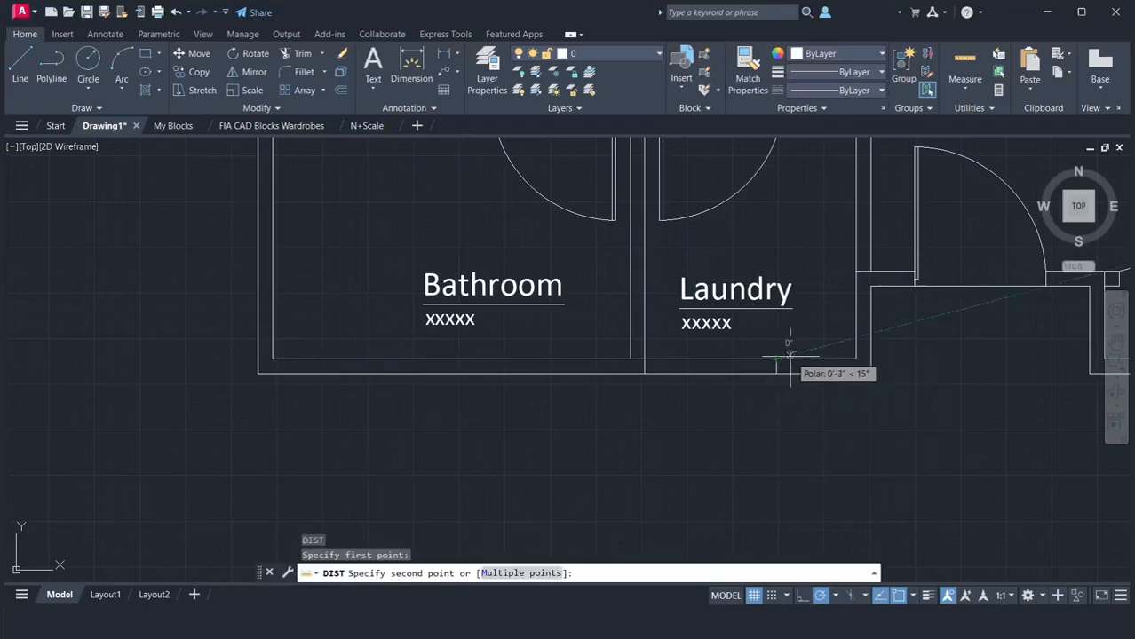
pyautogui.click(856, 359)
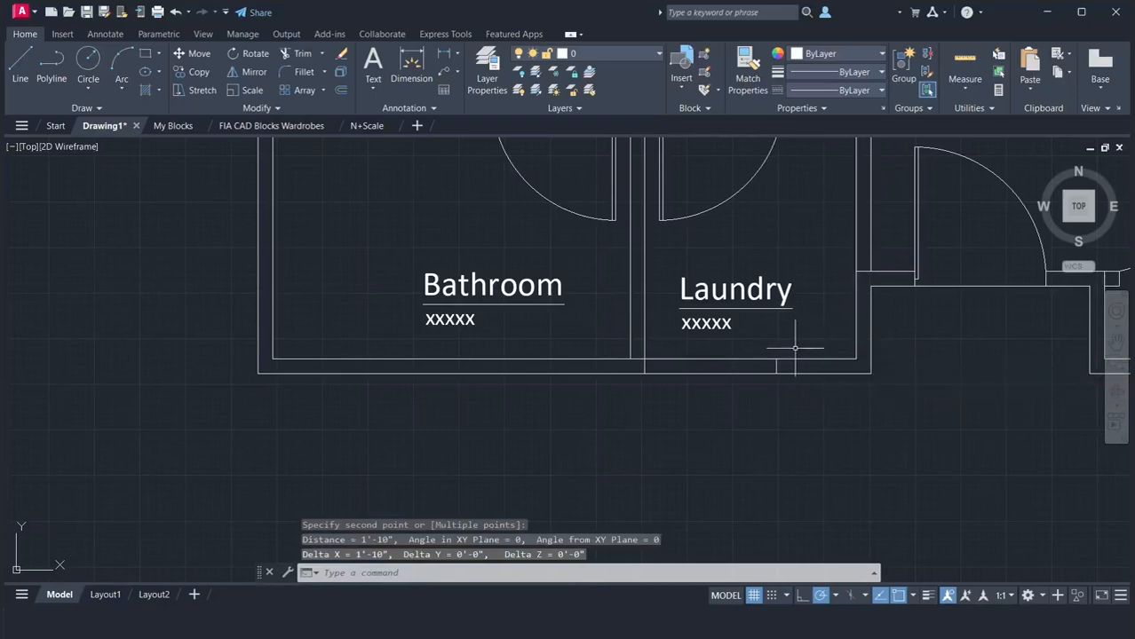
# Move the Laundry window rectangle 11" to the right along the lower wall
pyautogui.write('m')
pyautogui.press('Return')
pyautogui.click(604, 343)
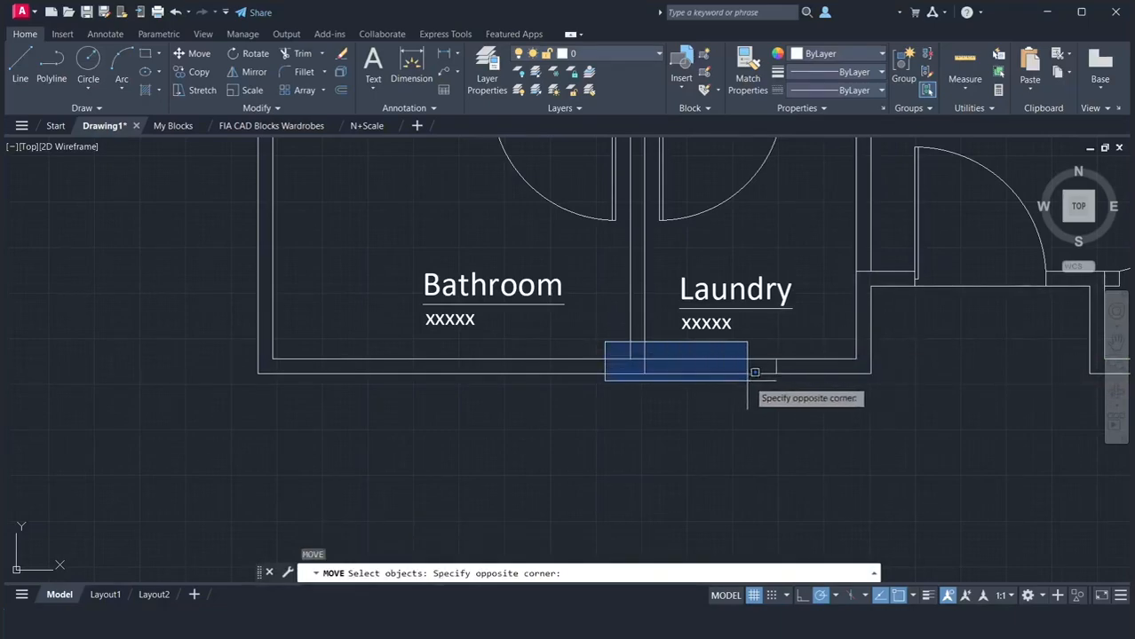
pyautogui.click(791, 391)
pyautogui.press('Return')
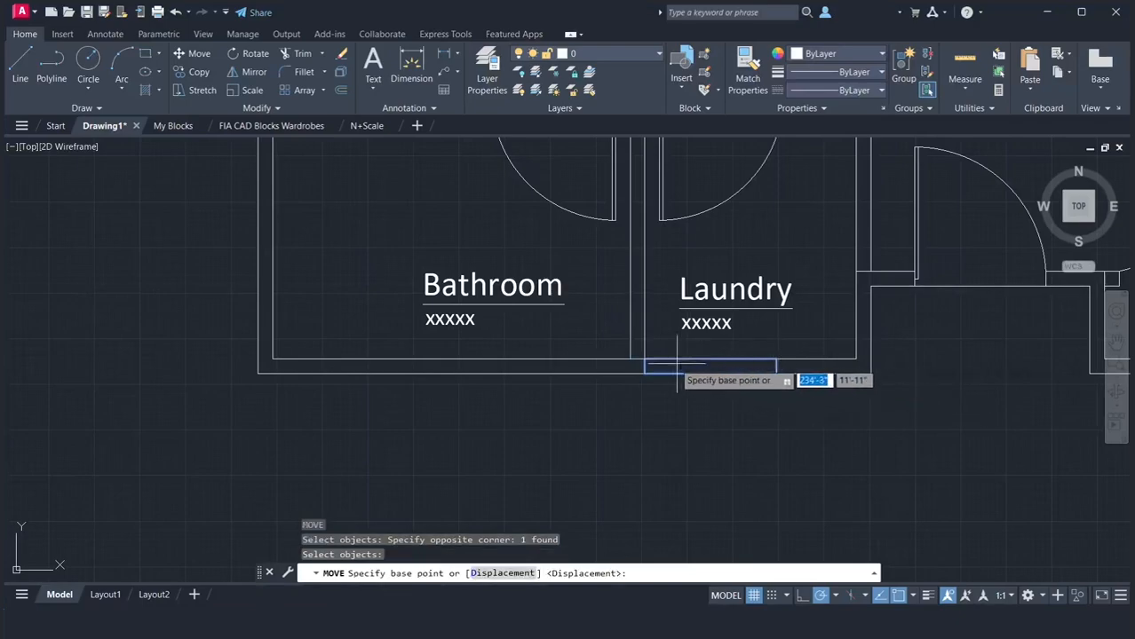
pyautogui.click(644, 359)
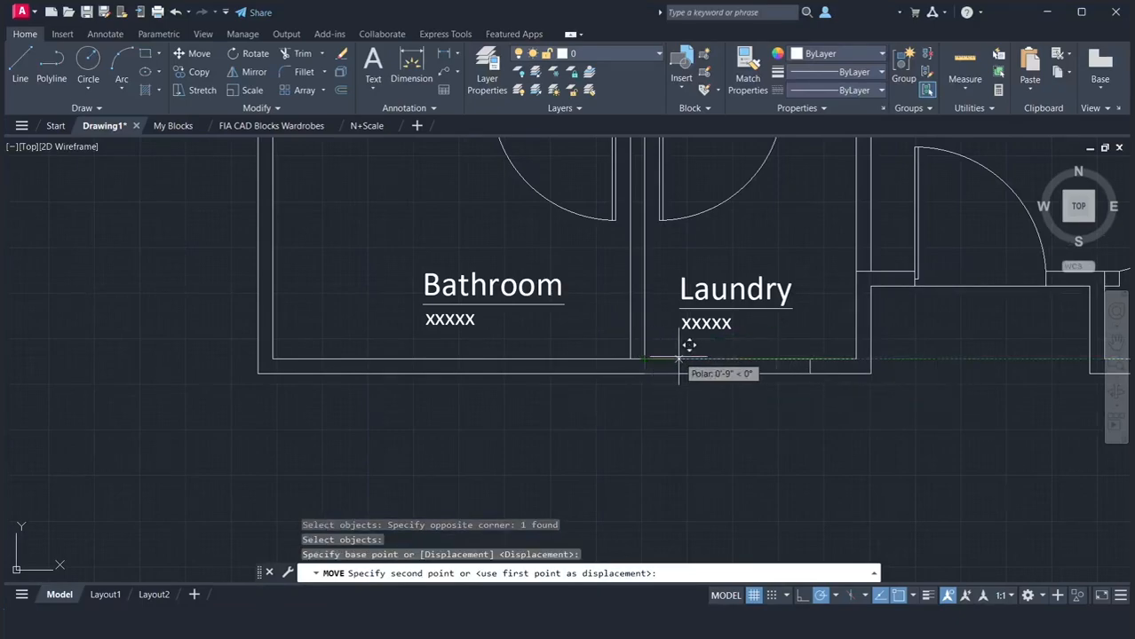
pyautogui.write('11')
pyautogui.press('Return')
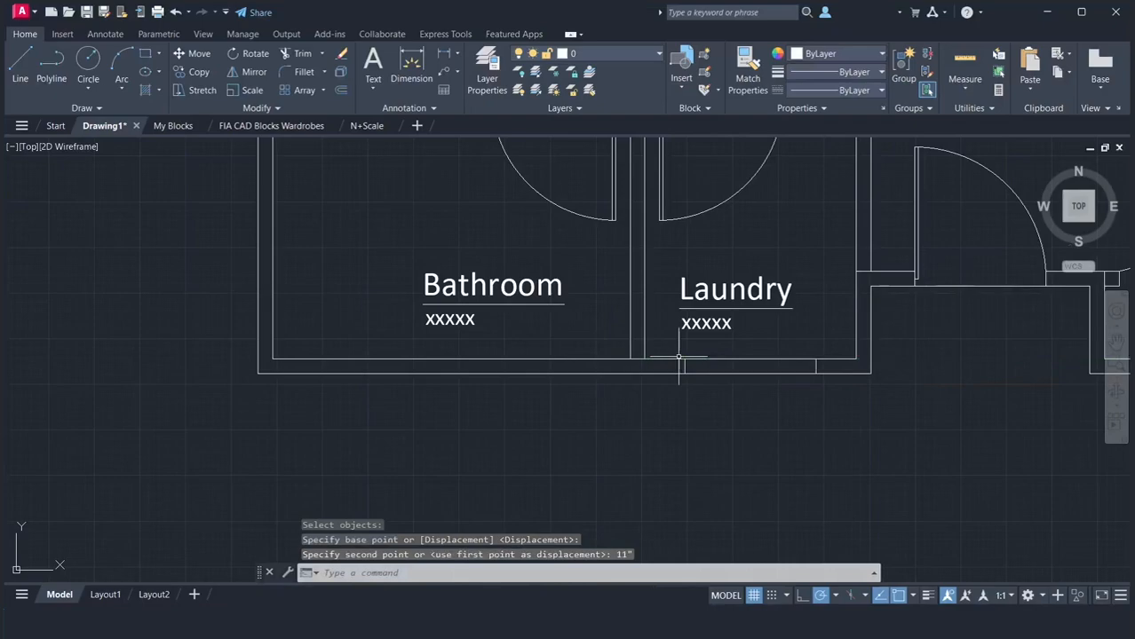
# Draw the glass line of the Laundry window between the midpoints of its two short ends
pyautogui.write('l')
pyautogui.press('Return')
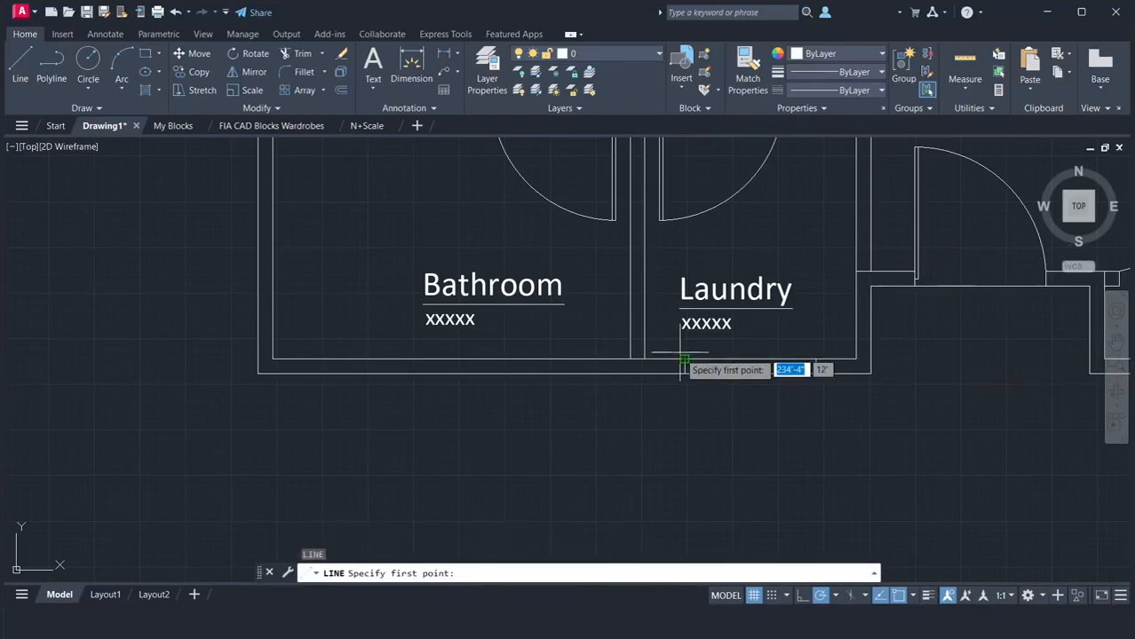
pyautogui.click(685, 365)
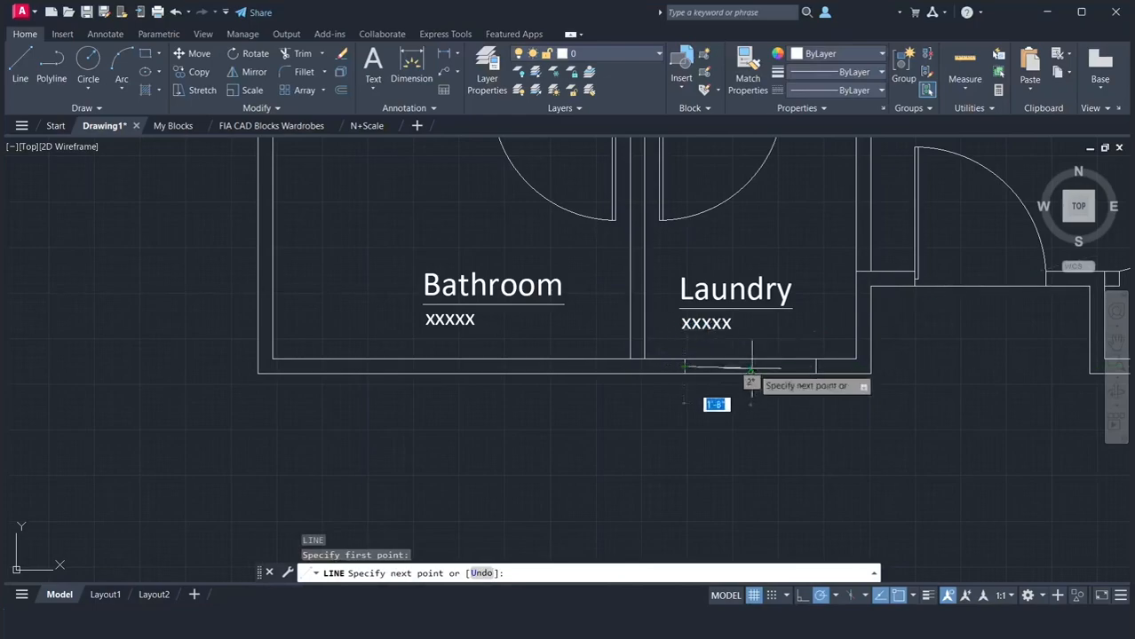
pyautogui.click(816, 366)
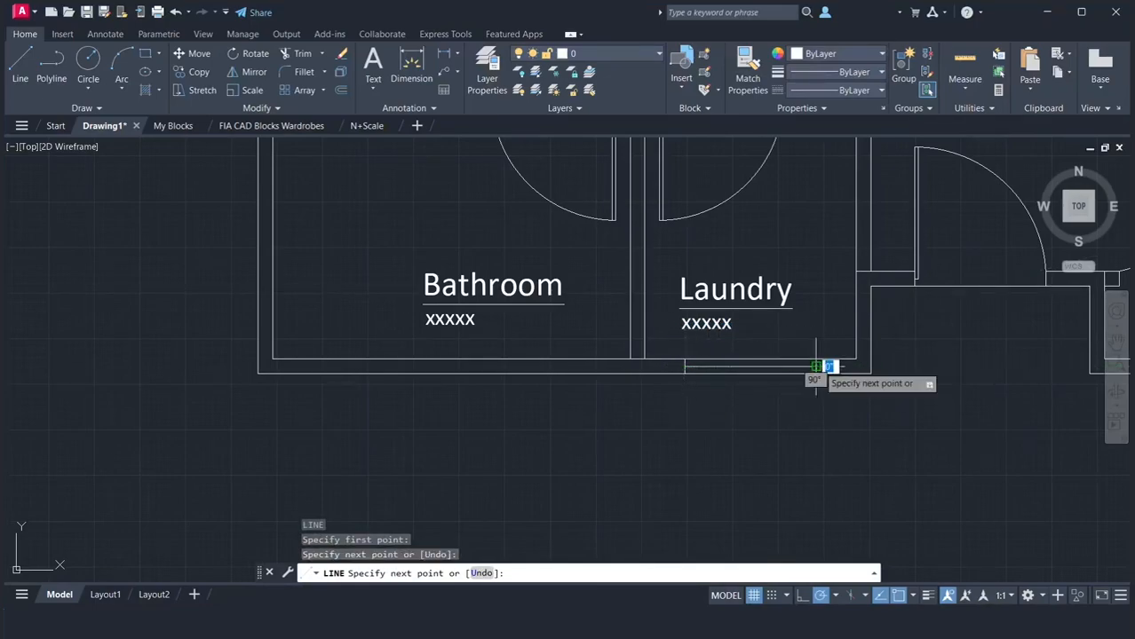
pyautogui.click(816, 359)
pyautogui.press('Return')
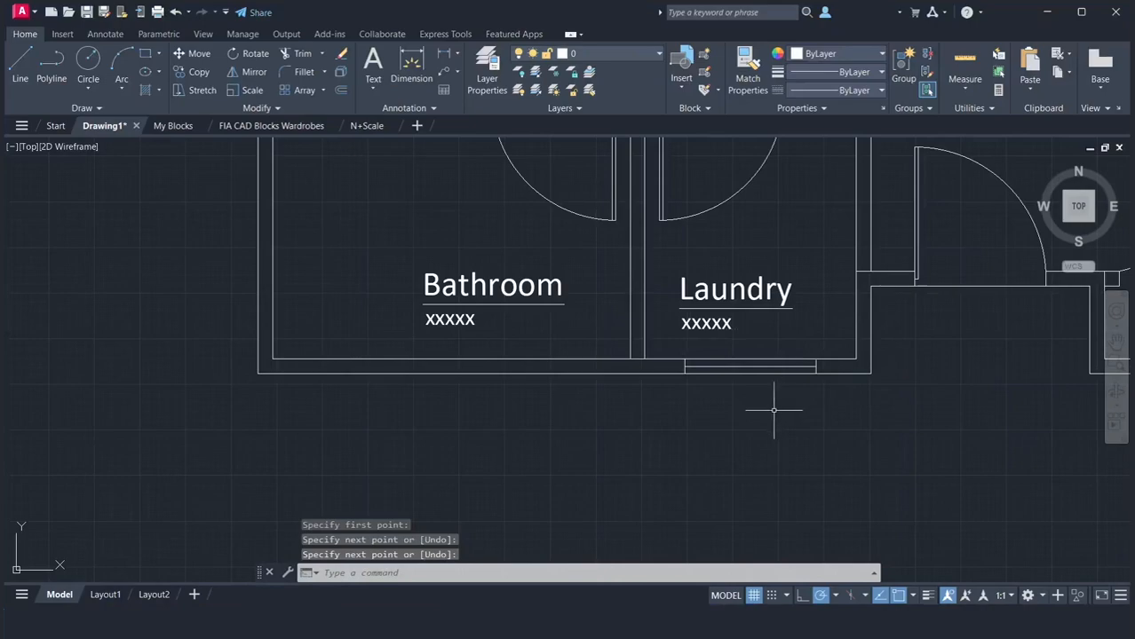
# Mirror the Laundry window into the Bathroom's lower wall across the partition's Laundry-side face line, keeping the original
pyautogui.write('mi')
pyautogui.press('Return')
pyautogui.click(660, 343)
pyautogui.click(838, 403)
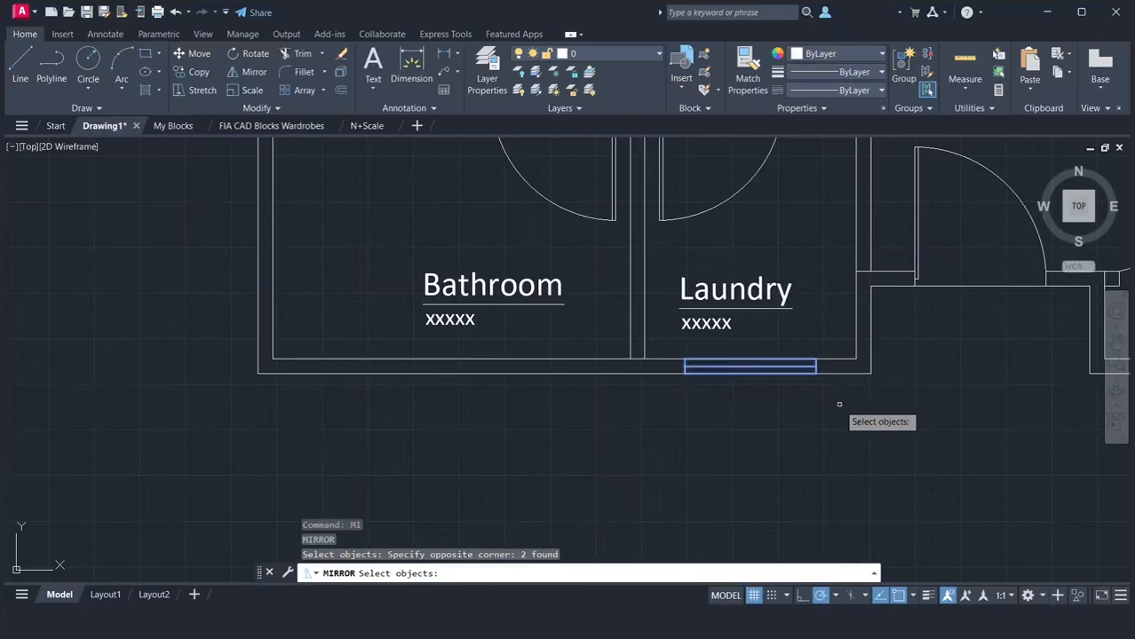
pyautogui.press('Return')
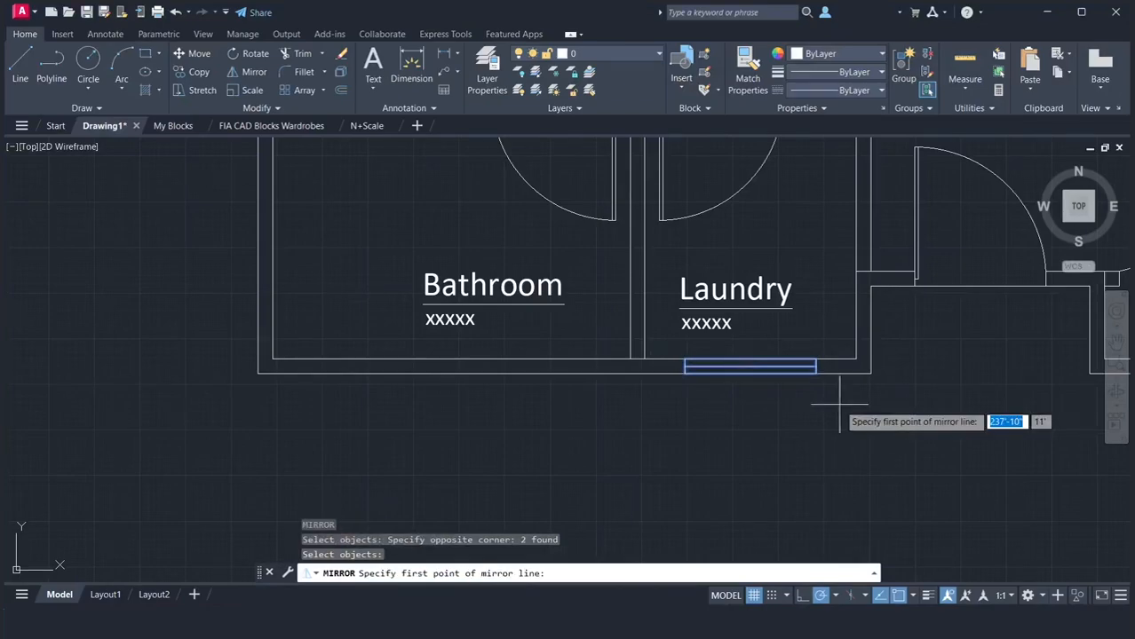
pyautogui.click(643, 359)
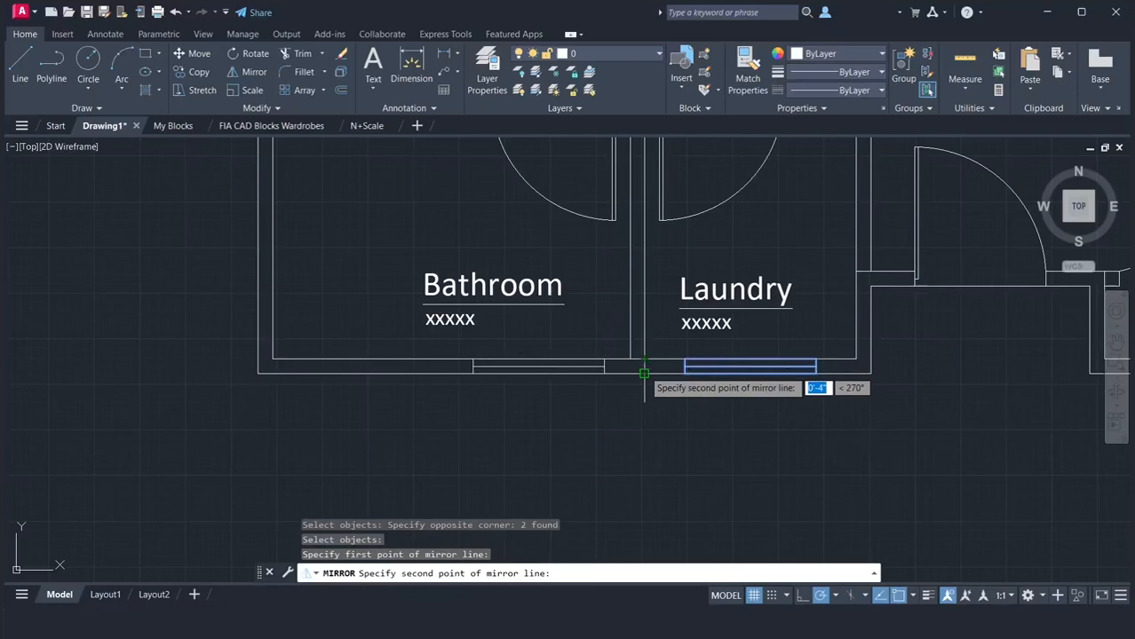
pyautogui.click(643, 370)
pyautogui.click(675, 424)
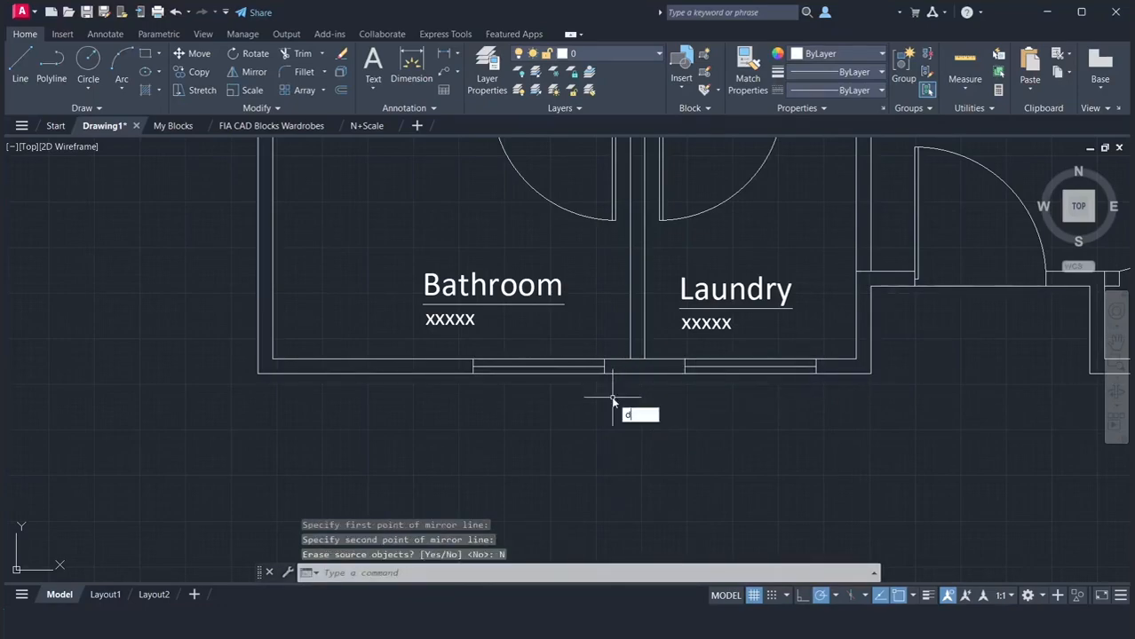
# Measure the gap between the partition's Bathroom-side face and the near end of the Bathroom window
pyautogui.press('Return')
pyautogui.click(630, 358)
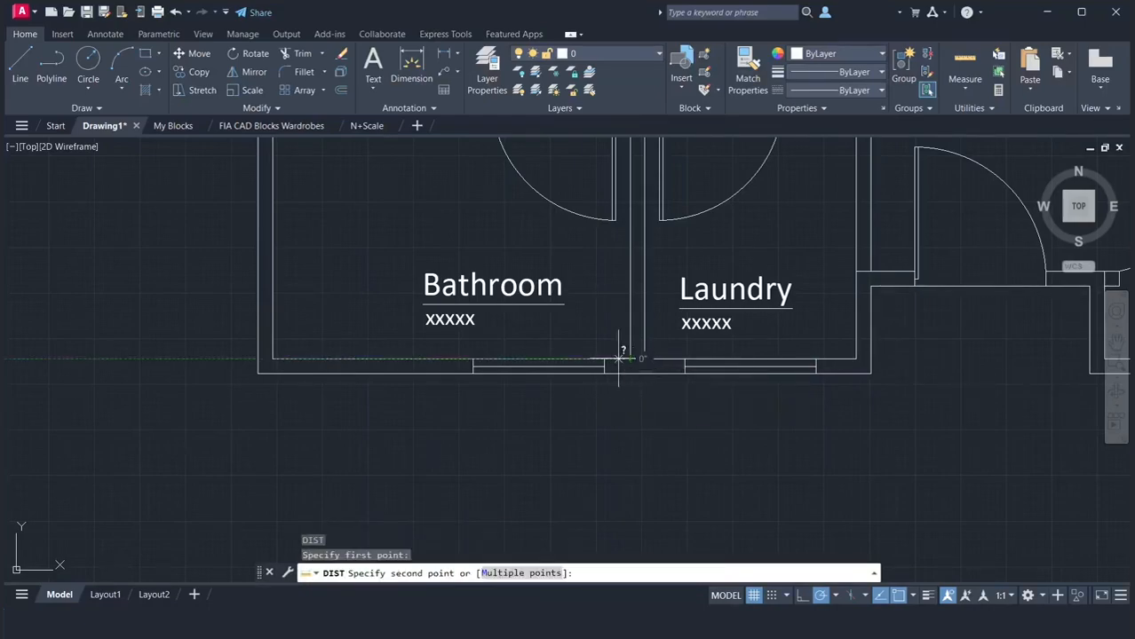
pyautogui.click(604, 359)
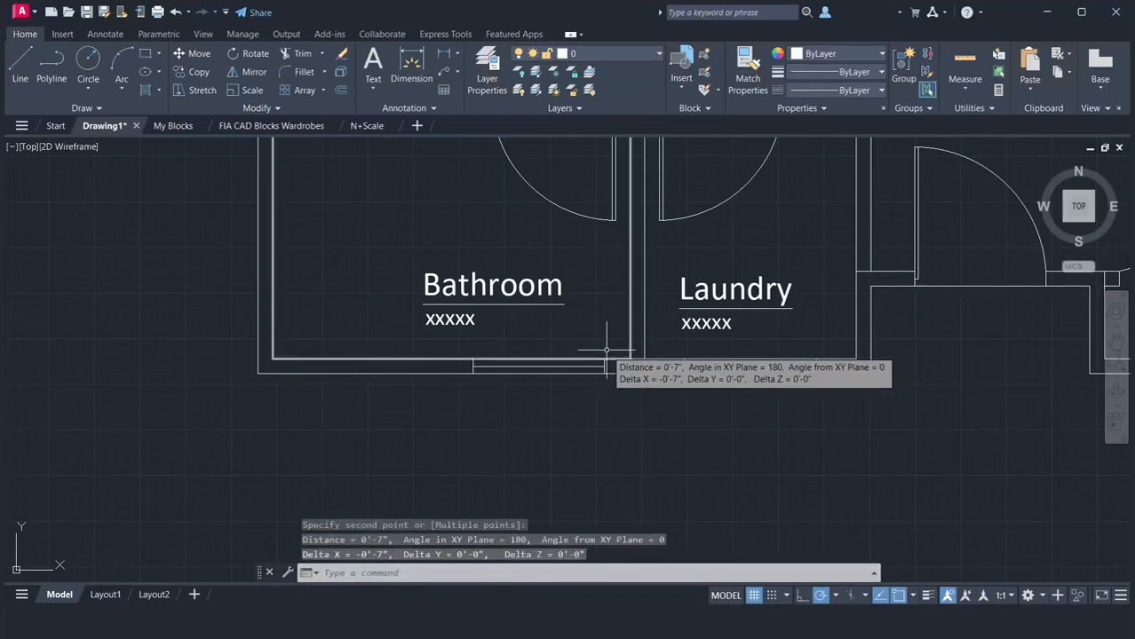
# Move the Bathroom window 4" to the left along the lower wall
pyautogui.write('m')
pyautogui.press('Return')
pyautogui.click(441, 340)
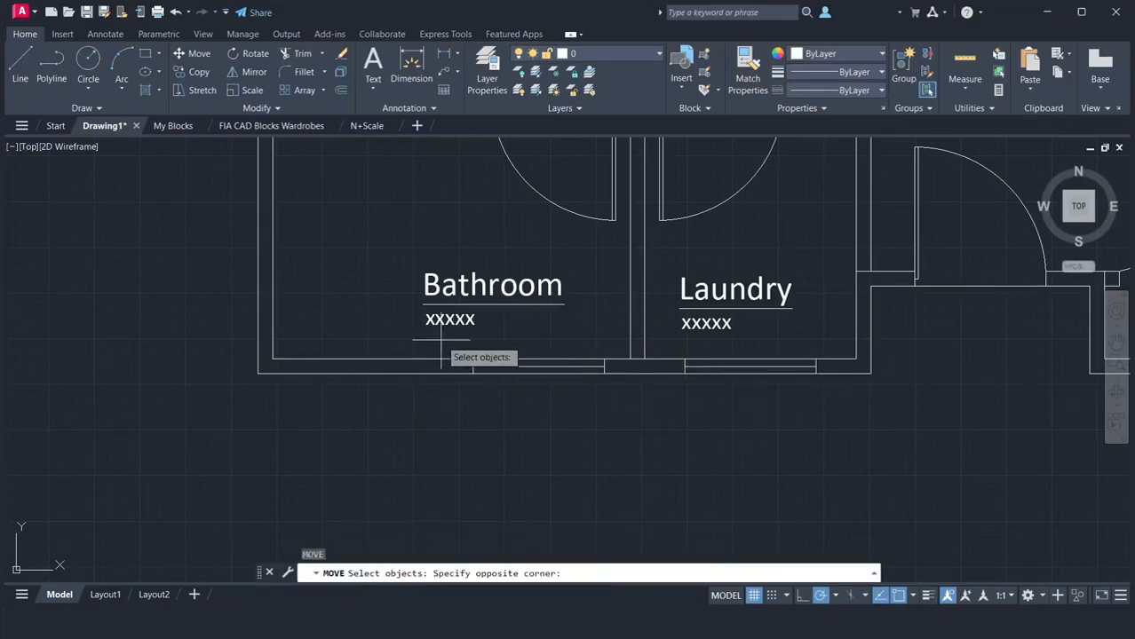
pyautogui.click(591, 393)
pyautogui.press('Return')
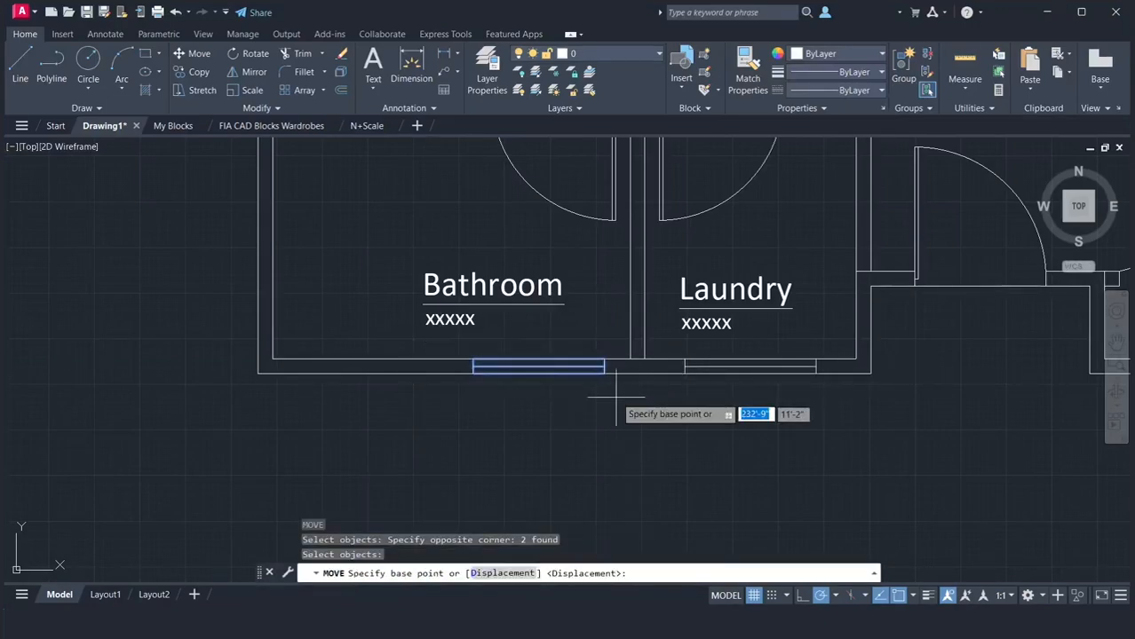
pyautogui.click(603, 359)
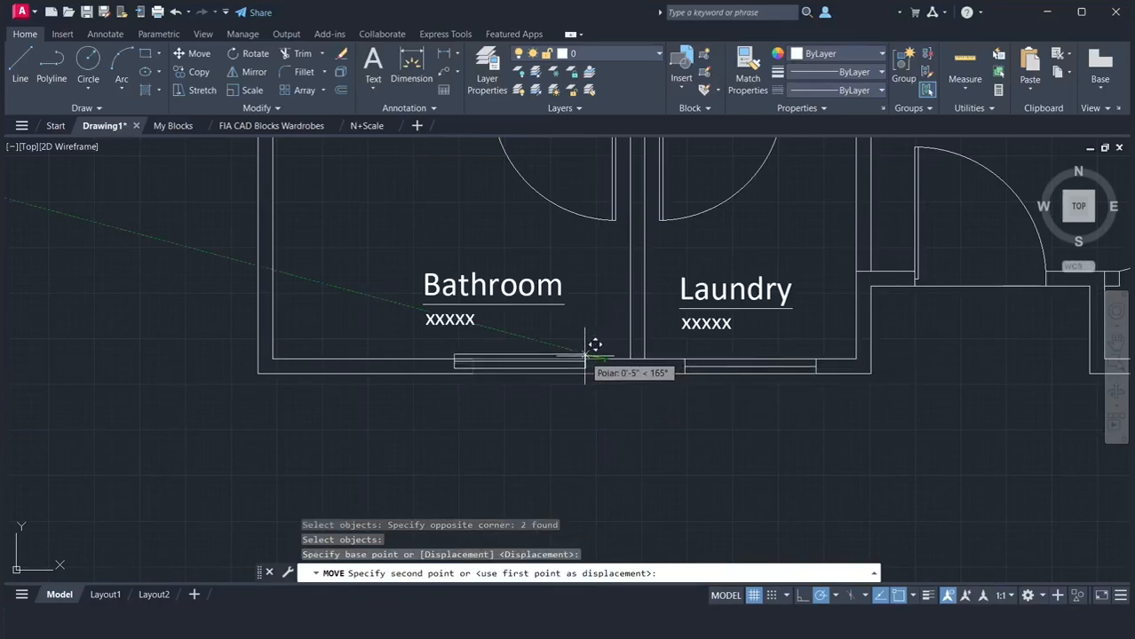
pyautogui.write("4'")
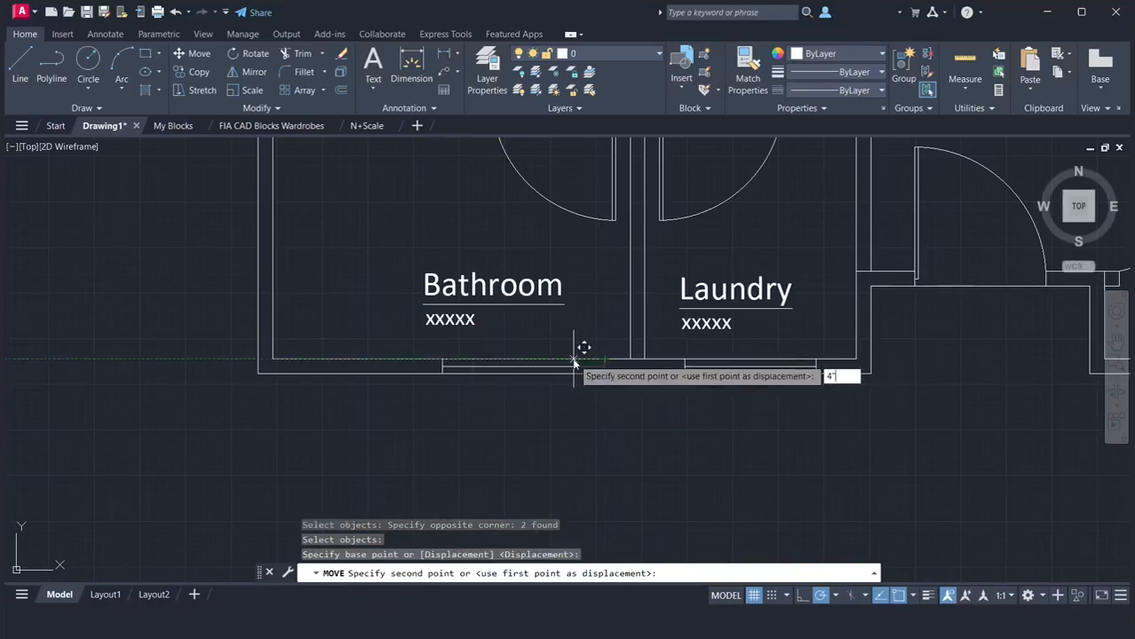
pyautogui.press('Return')
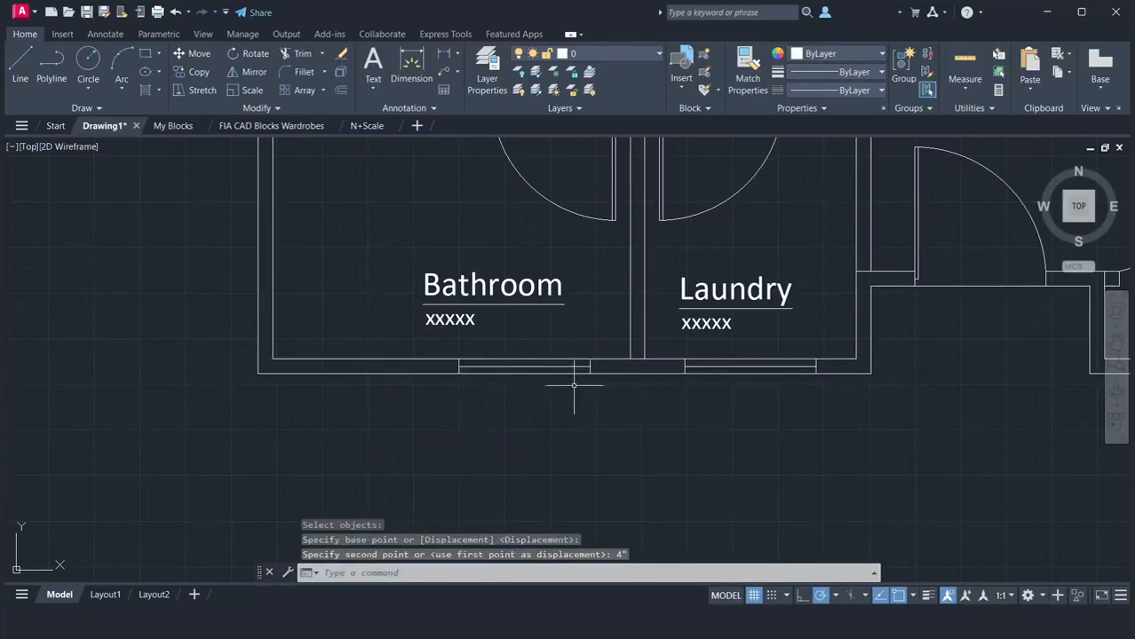
# Check the distance from the moved Bathroom window's right end to the partition wall
pyautogui.write('di')
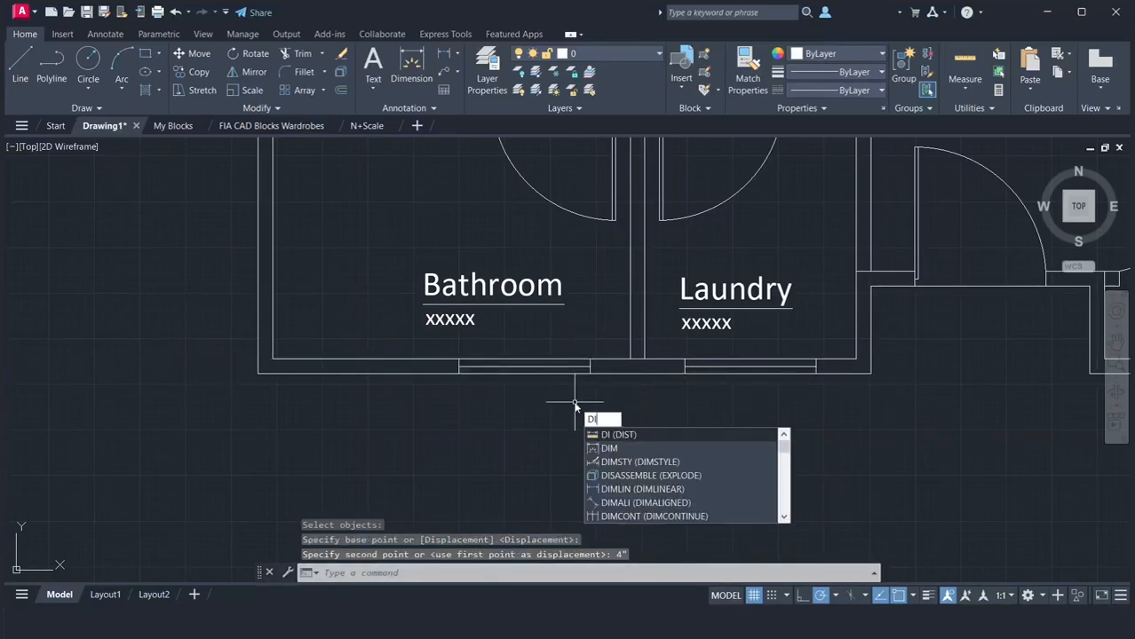
pyautogui.press('Return')
pyautogui.click(590, 360)
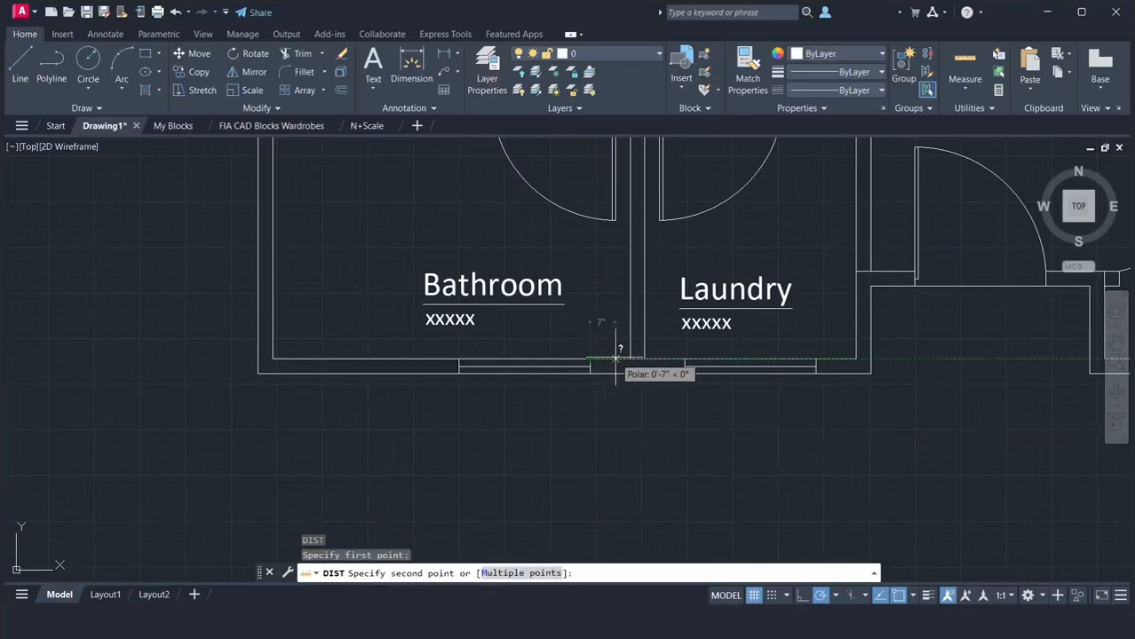
pyautogui.click(630, 359)
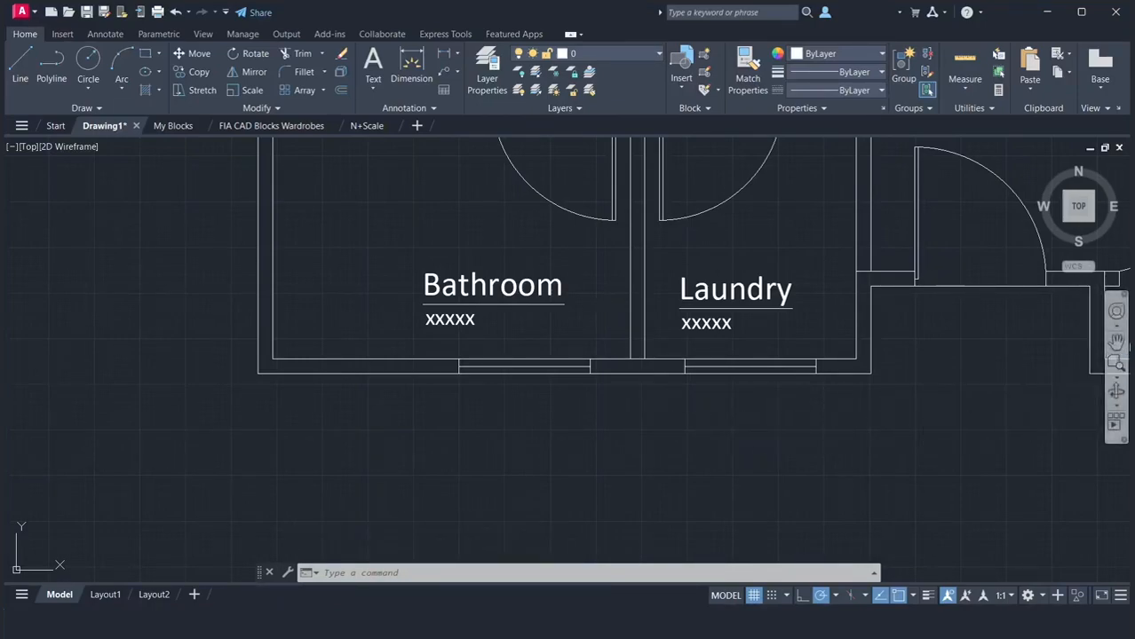
pyautogui.click(1117, 342)
pyautogui.moveTo(975, 350)
pyautogui.mouseDown()
pyautogui.moveTo(962, 371)
pyautogui.moveTo(638, 458)
pyautogui.mouseUp()
pyautogui.scroll(-4, 639, 458)
pyautogui.moveTo(706, 421); pyautogui.dragTo(618, 431)
pyautogui.rightClick(620, 400)
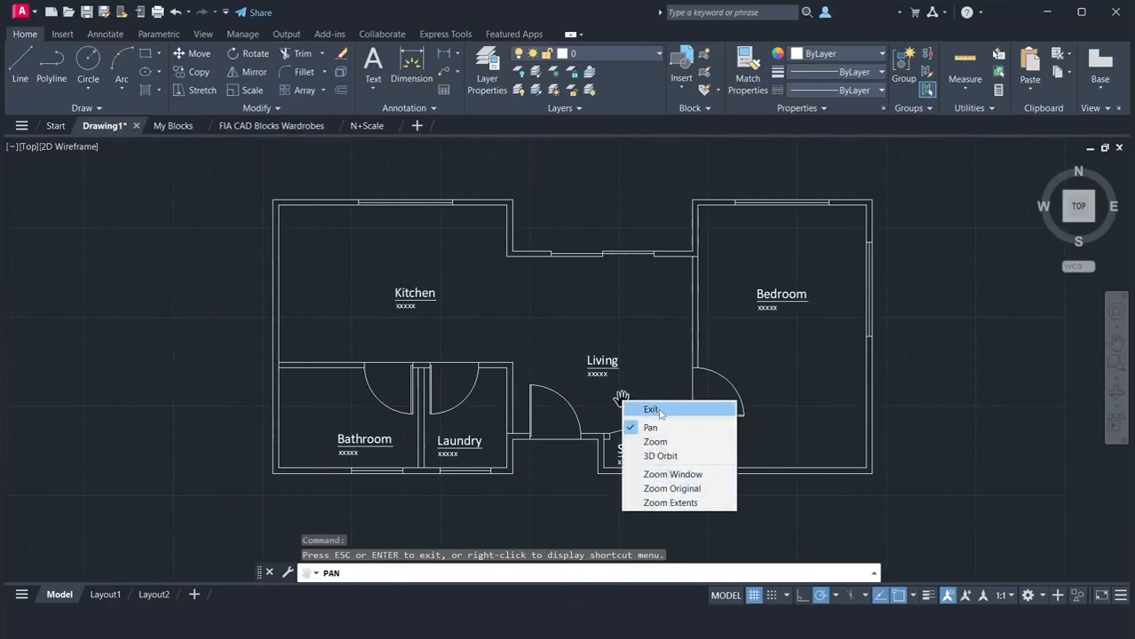
pyautogui.click(657, 410)
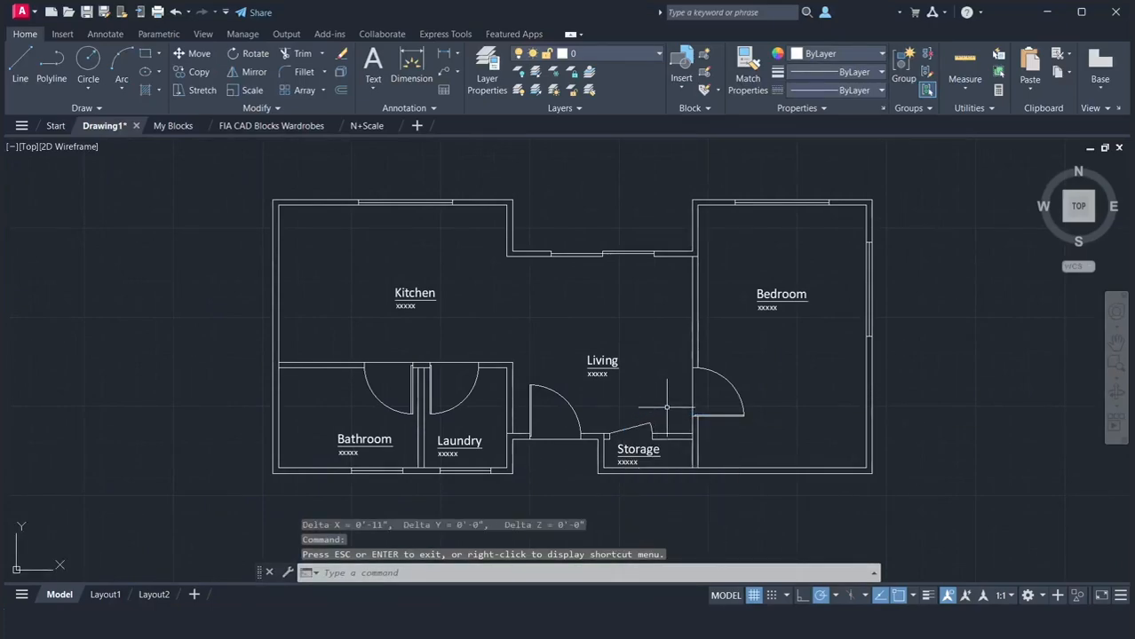